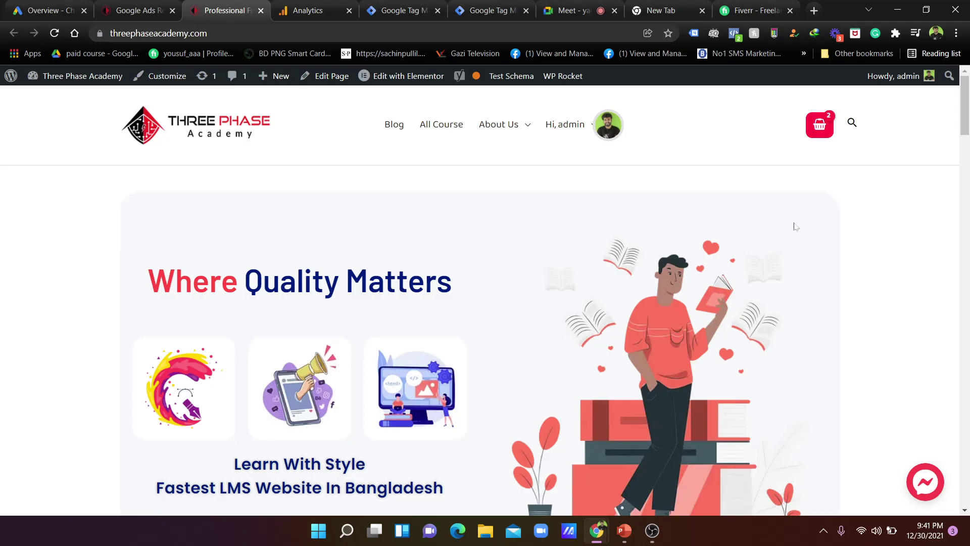
left_click(594, 6)
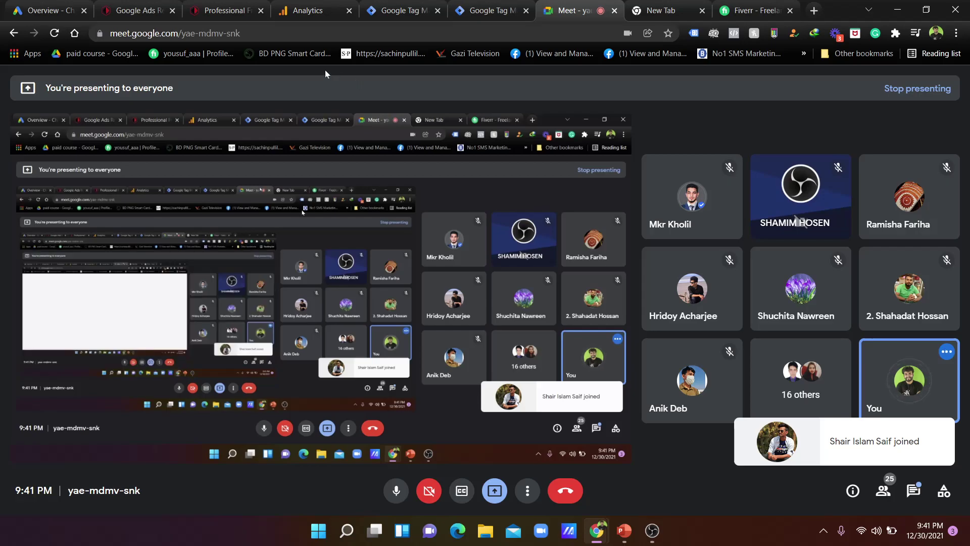
left_click(225, 10)
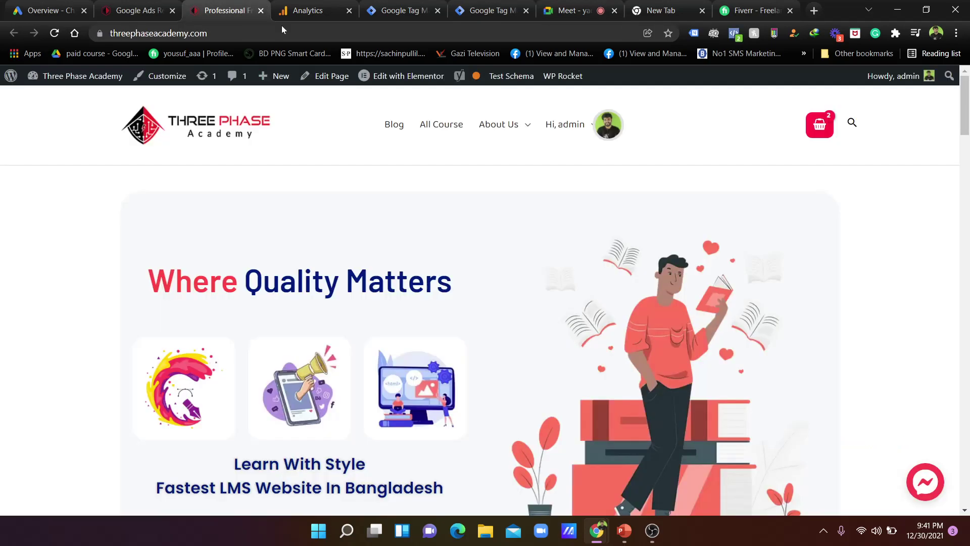
left_click(347, 532)
type("calculator")
key("BackSpace")
key("BackSpace")
key("BackSpace")
key("BackSpace")
key("BackSpace")
key("BackSpace")
key("BackSpace")
key("BackSpace")
key("BackSpace")
key("BackSpace")
type("pa")
left_click(340, 177)
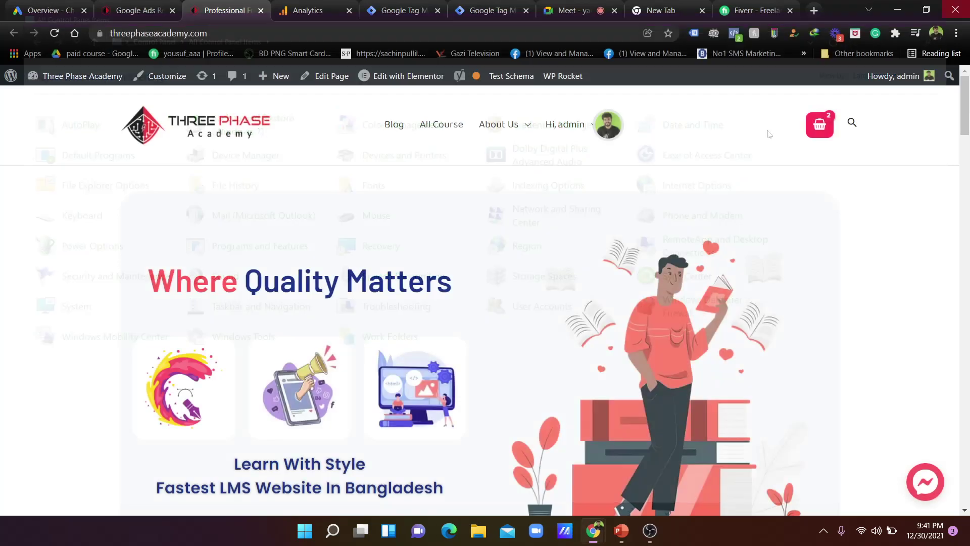
Find Paint through the Windows search, open it with a blank canvas and maximize its window
left_click(341, 526)
type("ph")
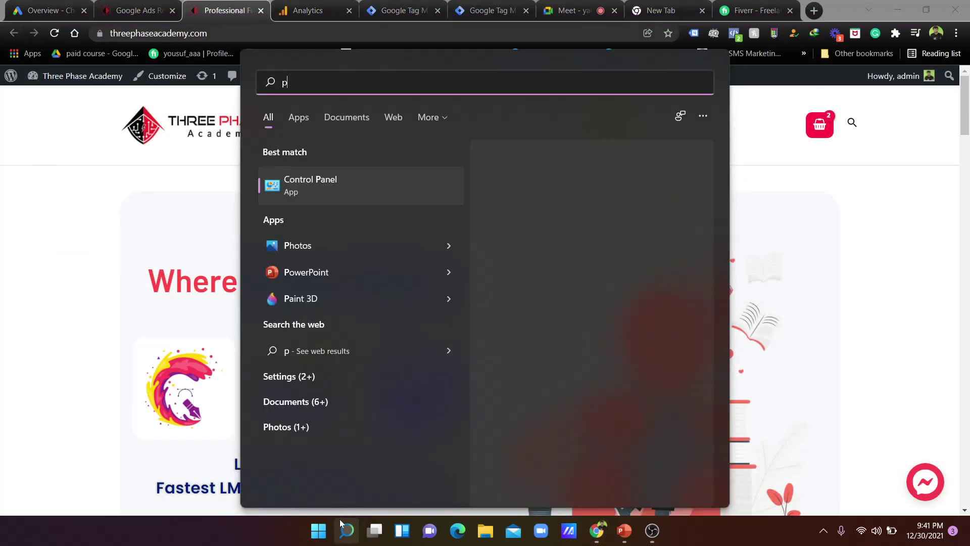
type("a")
left_click(321, 247)
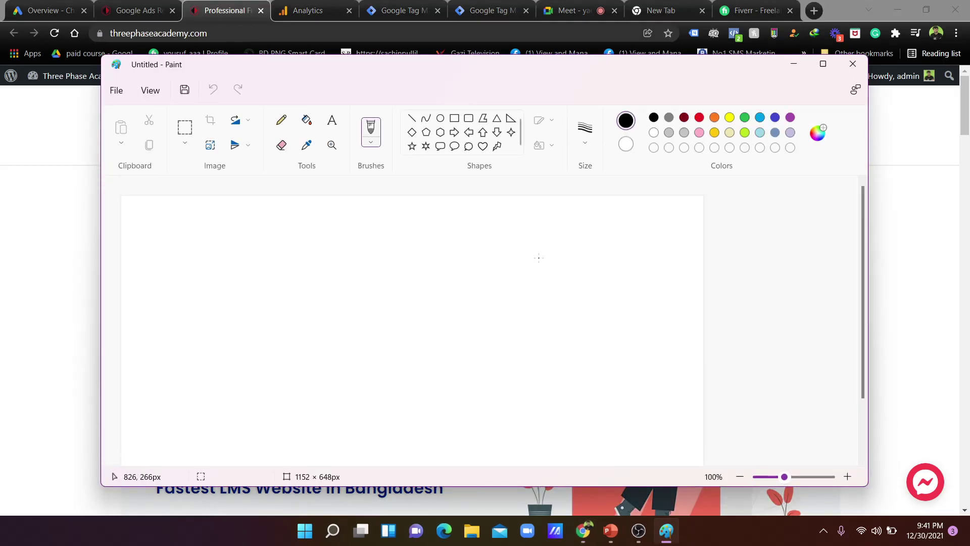
left_click(822, 64)
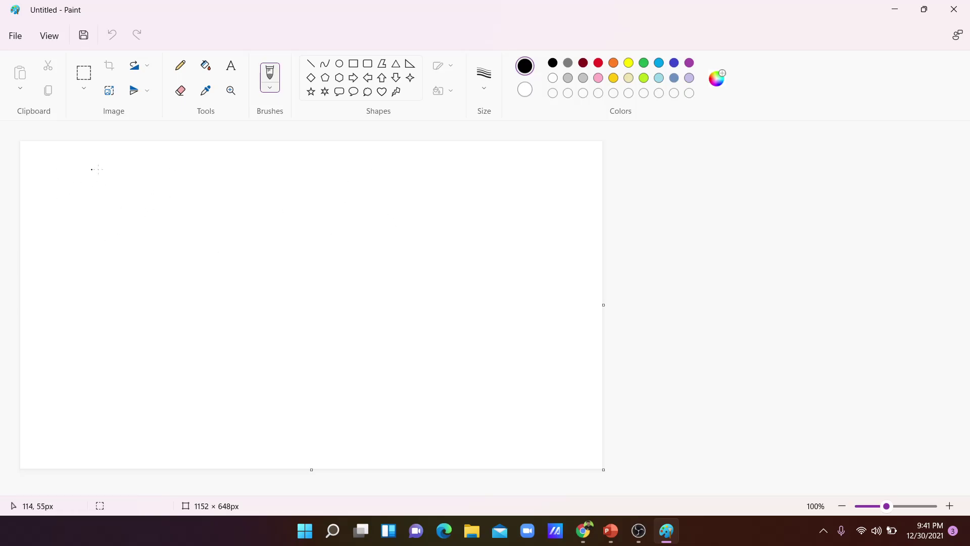
Handwrite "FSDM" with the black brush near the canvas's upper-left corner and draw a rounded outline around it
mouse_move(86, 182)
left_mouse_down()
mouse_move(86, 207)
mouse_move(106, 180)
mouse_move(118, 214)
left_mouse_up()
mouse_move(132, 177)
left_mouse_down()
mouse_move(139, 203)
mouse_move(152, 199)
mouse_move(142, 208)
left_mouse_up()
mouse_move(163, 173)
left_mouse_down()
mouse_move(163, 198)
mouse_move(187, 185)
left_mouse_up()
left_click(196, 164)
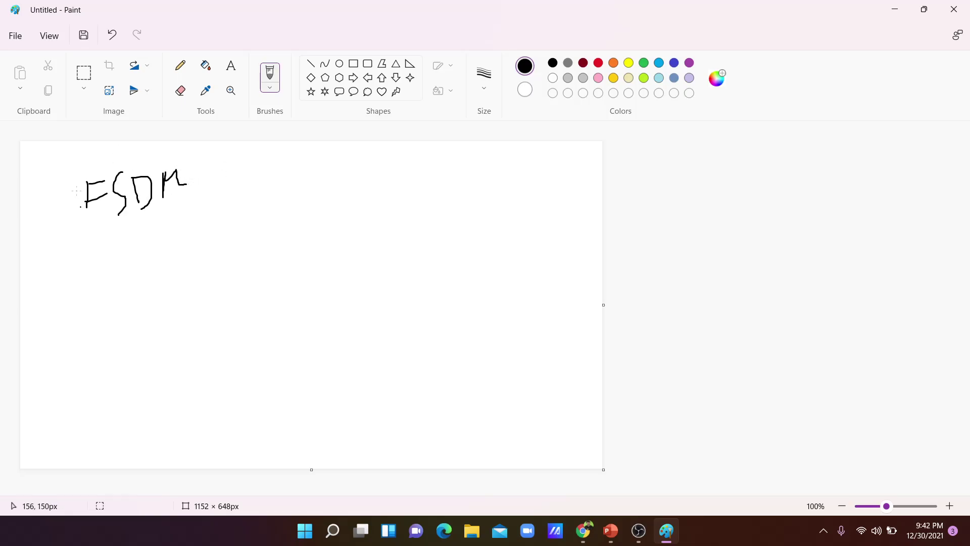
mouse_move(84, 236)
left_mouse_down()
mouse_move(211, 234)
mouse_move(219, 195)
mouse_move(25, 202)
mouse_move(95, 235)
left_mouse_up()
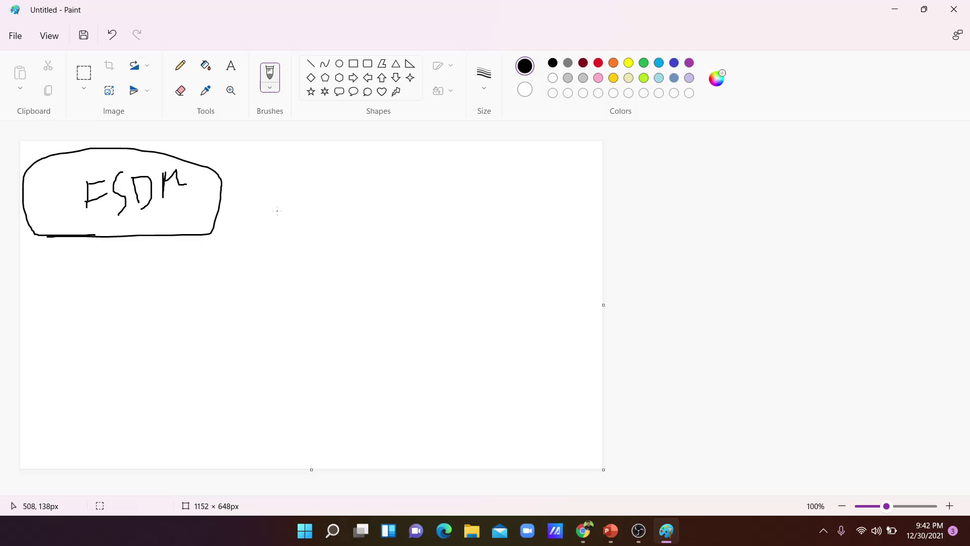
Draw a short arrow out of the "FSDM" outline and handwrite "aD" at its tip
mouse_move(196, 203)
left_mouse_down()
mouse_move(246, 206)
mouse_move(230, 232)
left_mouse_up()
left_click_drag(265, 192, 269, 224)
mouse_move(285, 201)
left_mouse_down()
mouse_move(275, 217)
mouse_move(288, 216)
left_mouse_up()
left_click_drag(301, 178, 302, 214)
mouse_move(297, 177)
left_mouse_down()
mouse_move(309, 202)
mouse_move(296, 215)
left_mouse_up()
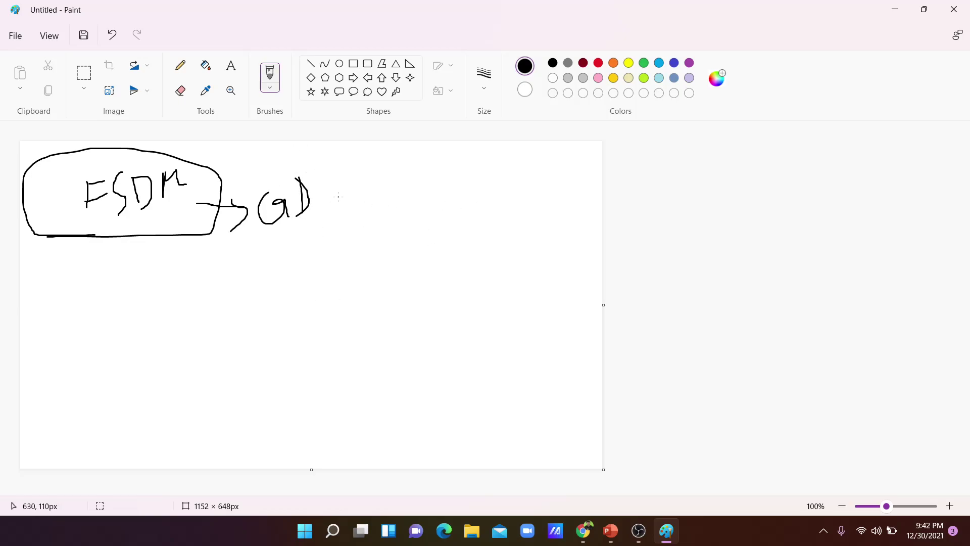
Draw a long arrow from "aD" toward the canvas's right side, handwrite "11000" at its tip and box the number
mouse_move(318, 200)
left_mouse_down()
mouse_move(414, 201)
mouse_move(398, 233)
left_mouse_up()
left_click_drag(465, 181, 468, 229)
mouse_move(486, 193)
left_mouse_down()
mouse_move(493, 224)
mouse_move(494, 188)
left_mouse_up()
mouse_move(526, 176)
left_mouse_down()
mouse_move(517, 183)
mouse_move(551, 176)
left_mouse_up()
left_click_drag(452, 184, 453, 235)
mouse_move(447, 173)
left_mouse_down()
mouse_move(588, 158)
mouse_move(498, 256)
mouse_move(460, 229)
left_mouse_up()
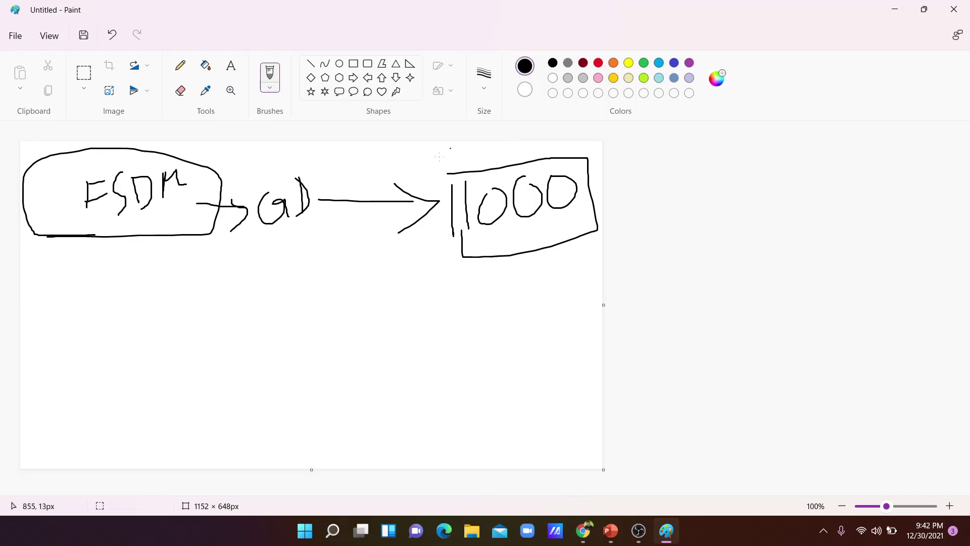
Handwrite "cold" above the boxed 11000, and add a downward arrow and a horizontal double-headed arrow beneath the number
mouse_move(438, 153)
left_mouse_down()
mouse_move(448, 173)
mouse_move(457, 170)
mouse_move(448, 151)
mouse_move(472, 174)
left_mouse_up()
left_click_drag(500, 143, 518, 156)
mouse_move(495, 233)
left_mouse_down()
mouse_move(495, 273)
mouse_move(534, 263)
left_mouse_up()
left_click_drag(412, 241, 601, 233)
left_click_drag(601, 246, 590, 251)
left_click_drag(418, 222, 446, 279)
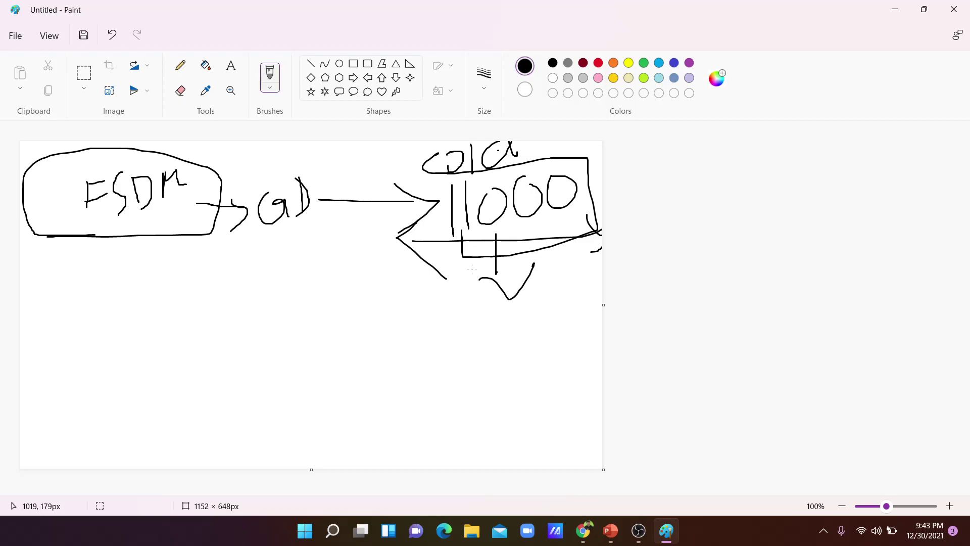
Handwrite "100" below the downward arrow, removing the extra zero stroke, and draw a circle around the number
mouse_move(481, 313)
left_mouse_down()
mouse_move(479, 359)
mouse_move(506, 319)
mouse_move(530, 344)
mouse_move(523, 319)
left_mouse_up()
mouse_move(543, 310)
left_mouse_down()
mouse_move(531, 326)
mouse_move(540, 309)
left_mouse_up()
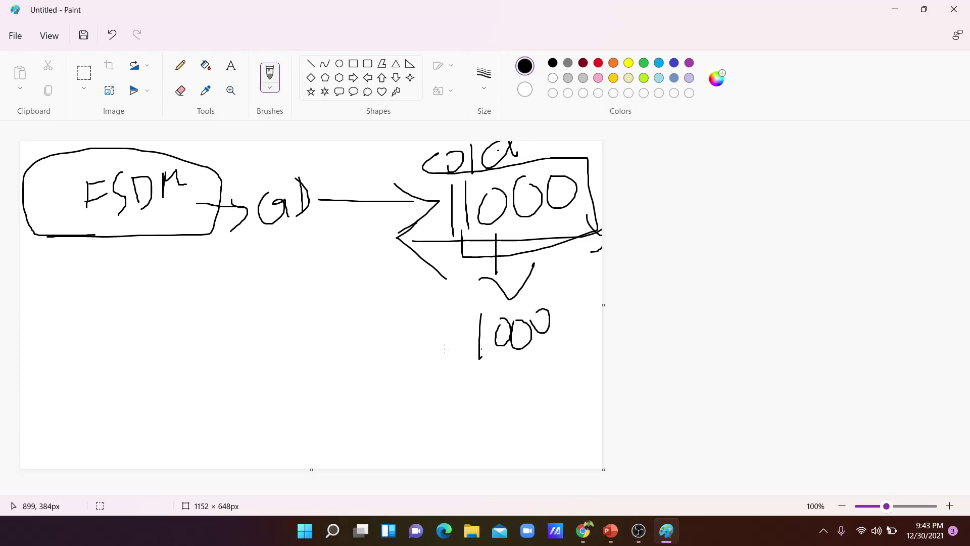
key("ctrl+z")
left_click_drag(461, 326, 472, 309)
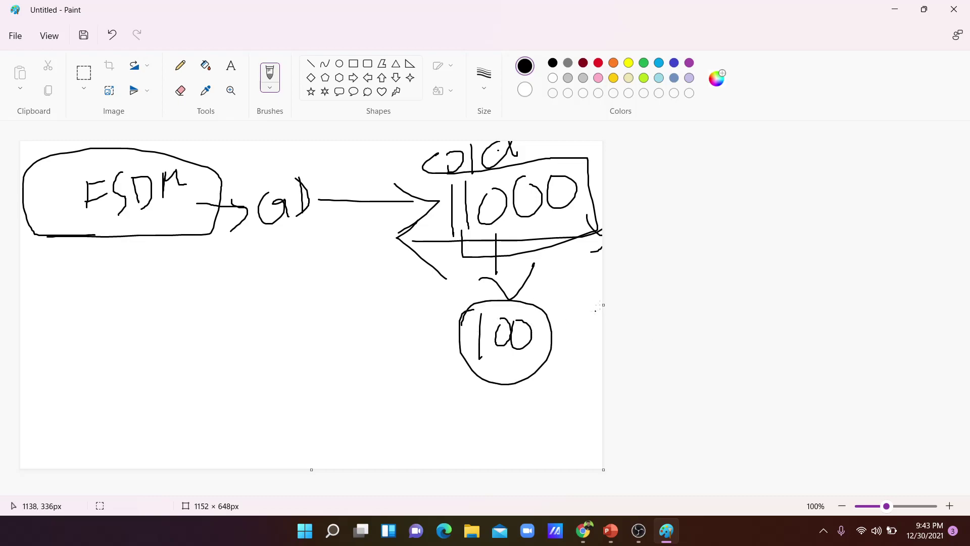
Draw an arrow from the circled 100 to the canvas's right edge and handwrite an underlined "warm" label beside the circle
mouse_move(541, 313)
left_mouse_down()
mouse_move(588, 303)
mouse_move(586, 321)
left_mouse_up()
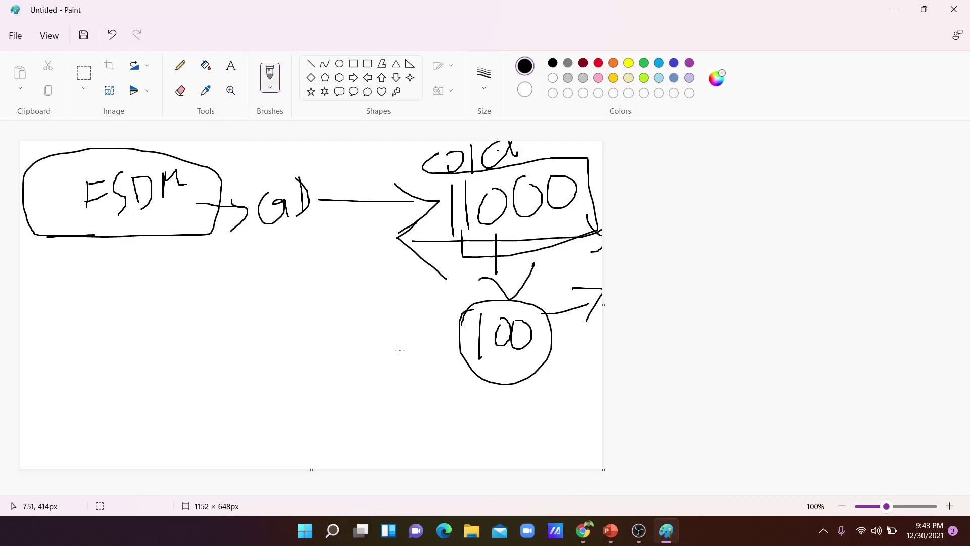
mouse_move(356, 323)
left_mouse_down()
mouse_move(389, 316)
mouse_move(395, 331)
mouse_move(415, 327)
mouse_move(438, 298)
mouse_move(453, 306)
left_mouse_up()
left_click_drag(329, 374, 464, 324)
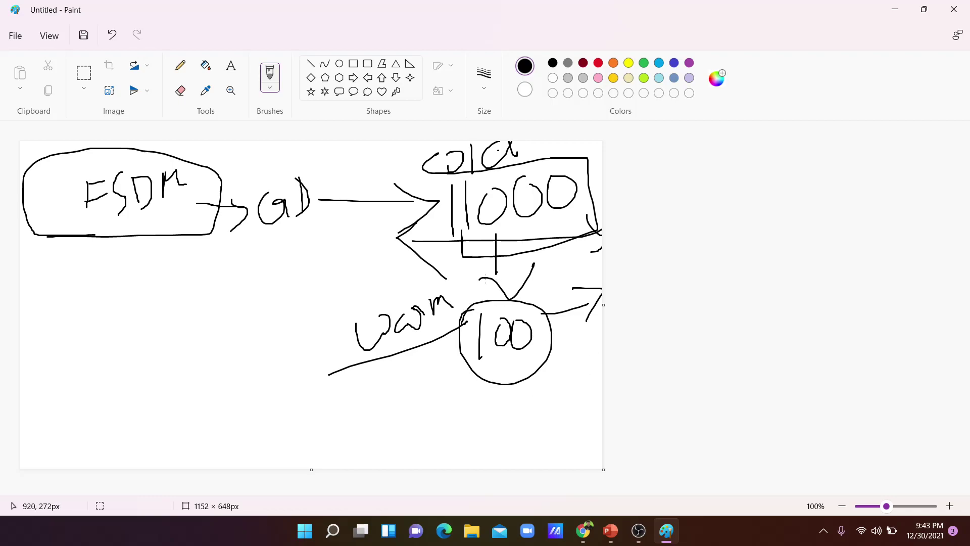
Handwrite an outlined "10" below the circled 100 with a line to the right edge, and label it "hot"
mouse_move(502, 402)
left_mouse_down()
mouse_move(508, 441)
mouse_move(525, 434)
left_mouse_up()
left_click_drag(563, 388, 487, 412)
left_click_drag(581, 415, 616, 415)
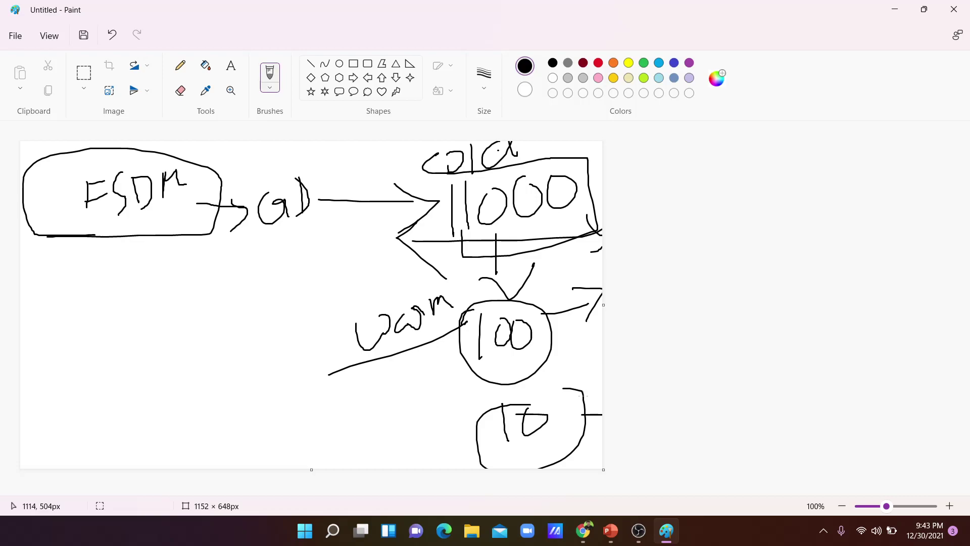
left_click_drag(362, 408, 393, 445)
mouse_move(409, 422)
left_mouse_down()
mouse_move(402, 437)
mouse_move(410, 421)
mouse_move(429, 429)
left_mouse_up()
left_click_drag(422, 410, 433, 409)
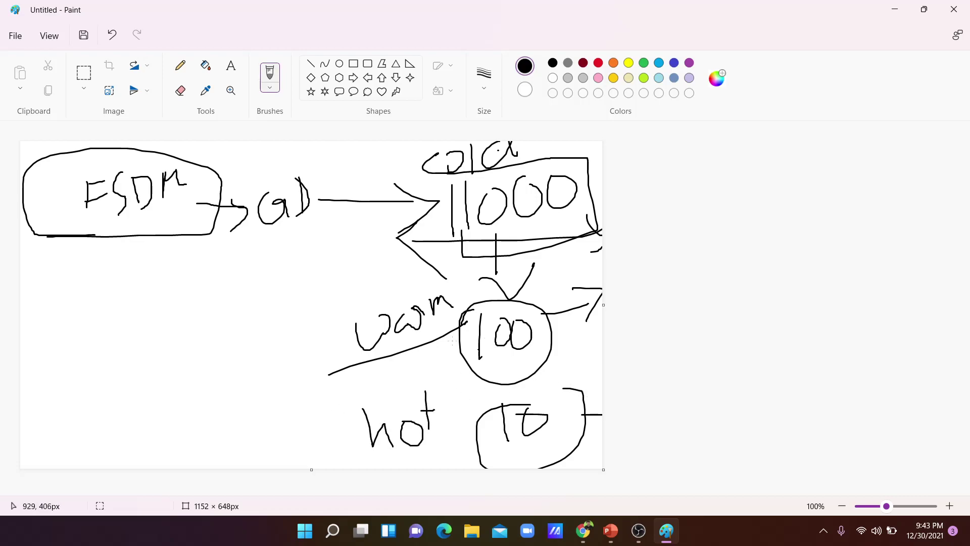
Draw a horizontal arrow pointing toward the "warm" label and handwrite "RT" above its tip
mouse_move(177, 336)
left_mouse_down()
mouse_move(288, 336)
mouse_move(286, 364)
left_mouse_up()
mouse_move(285, 286)
left_mouse_down()
mouse_move(298, 318)
mouse_move(291, 305)
mouse_move(316, 316)
left_mouse_up()
left_click_drag(310, 276, 355, 254)
left_click_drag(320, 270, 326, 306)
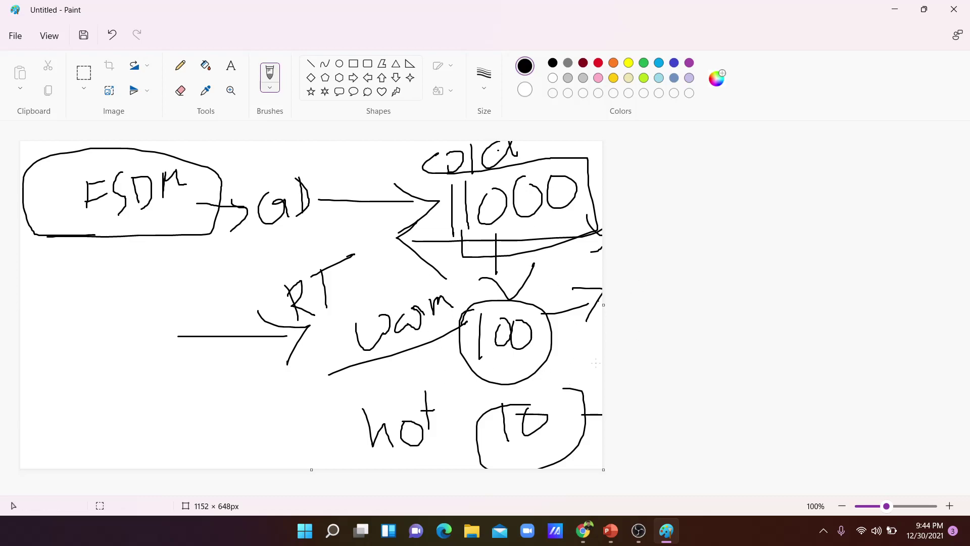
left_click(484, 391)
Minimize Paint, return to Chrome and open wes.org in a new tab
left_click(894, 9)
left_click(581, 7)
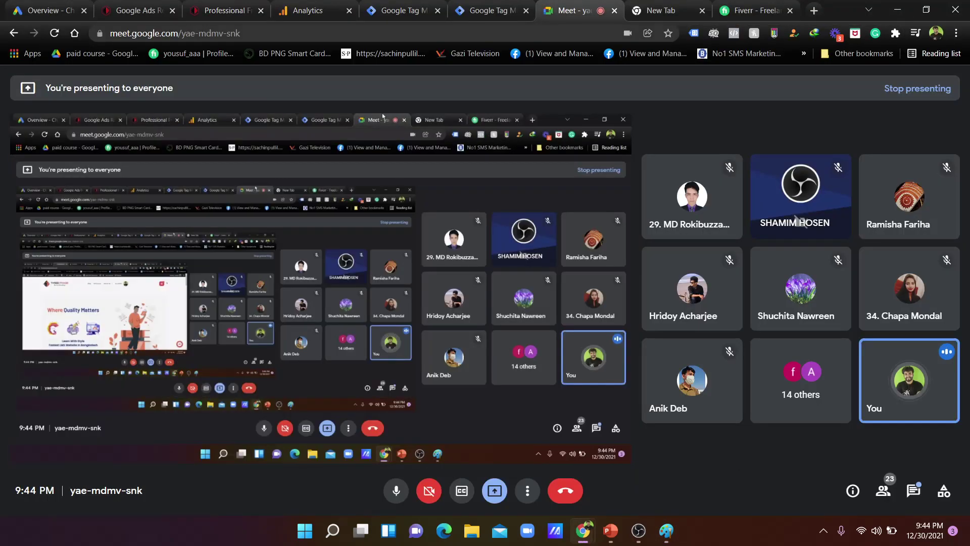
left_click(814, 10)
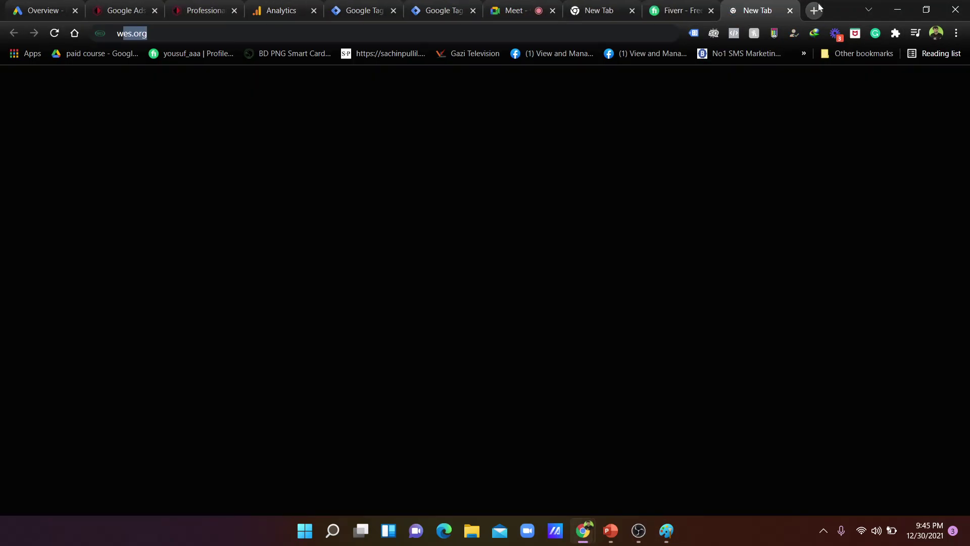
type("wes")
key("Return")
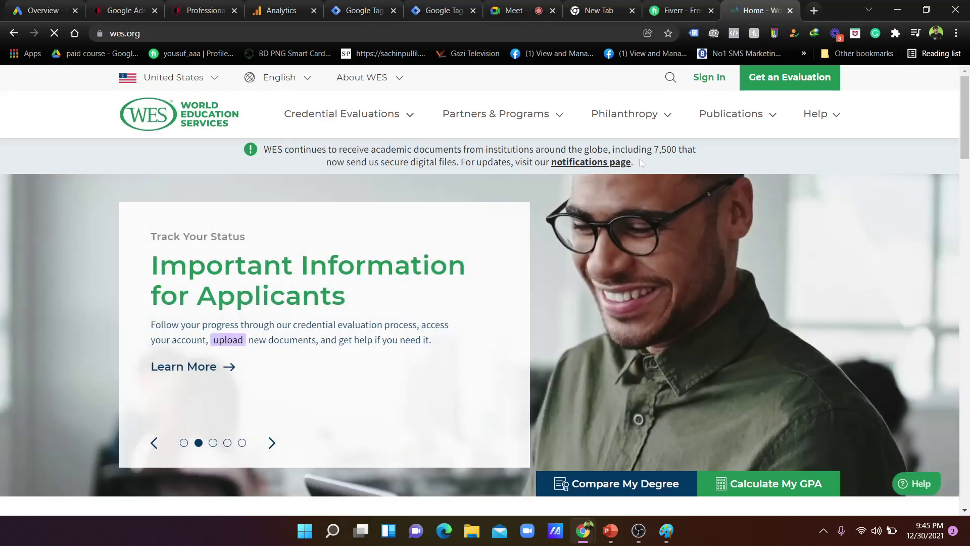
Inspect the tracking tags installed on the wes.org homepage with the Google Tag Assistant extension
left_click(694, 33)
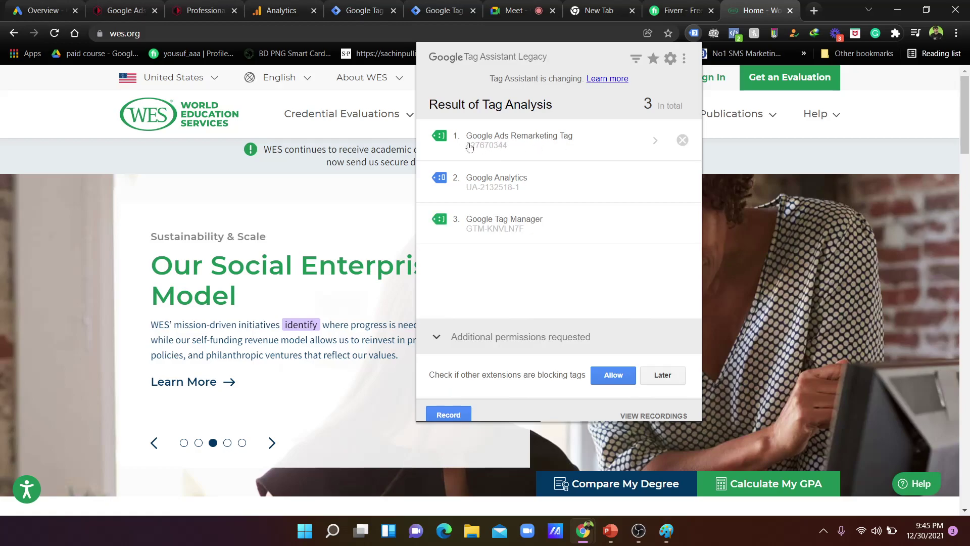
left_click(731, 35)
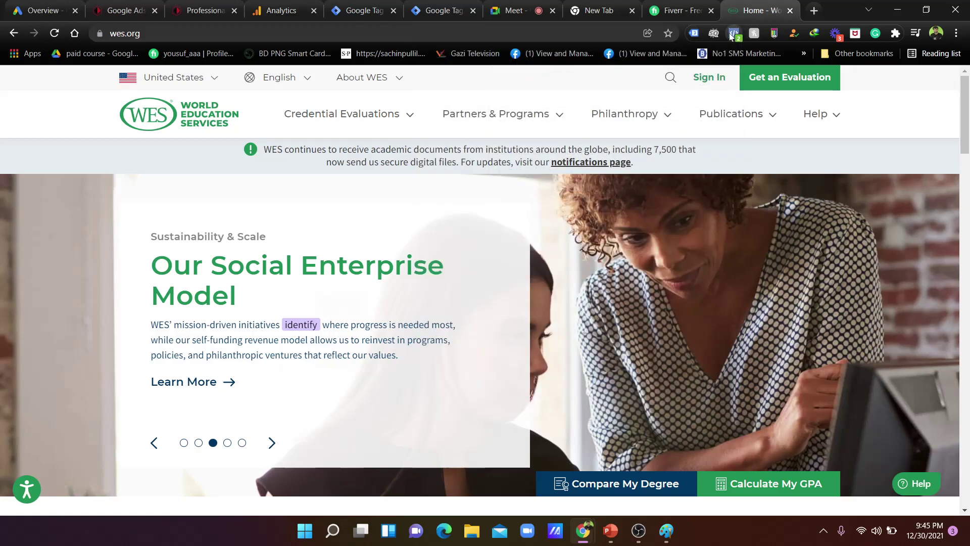
left_click(732, 35)
Open facebook.com in a new browser tab
left_click(812, 11)
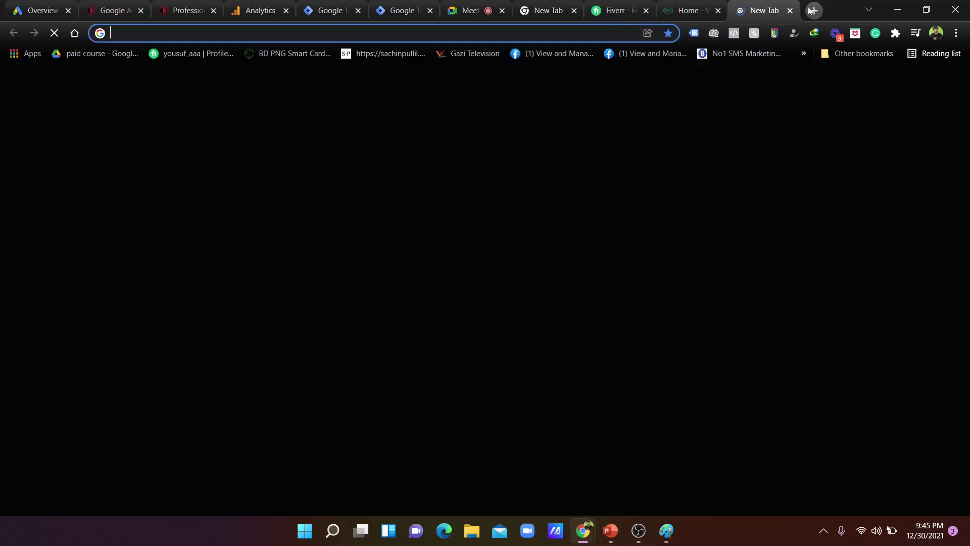
type("fa")
key("Return")
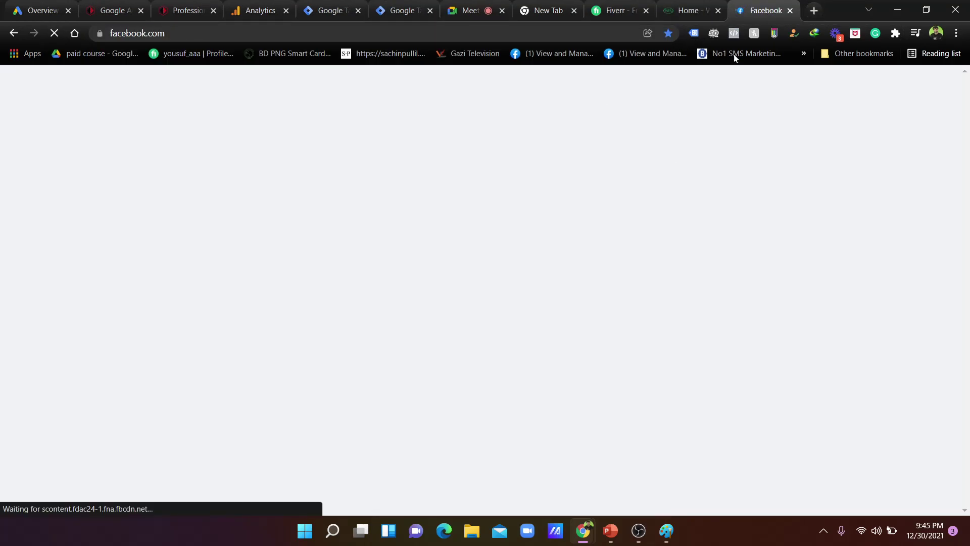
Go back and forth between the wes.org homepage and Facebook, and look through the Facebook feed's posts and sponsored items
left_click(690, 7)
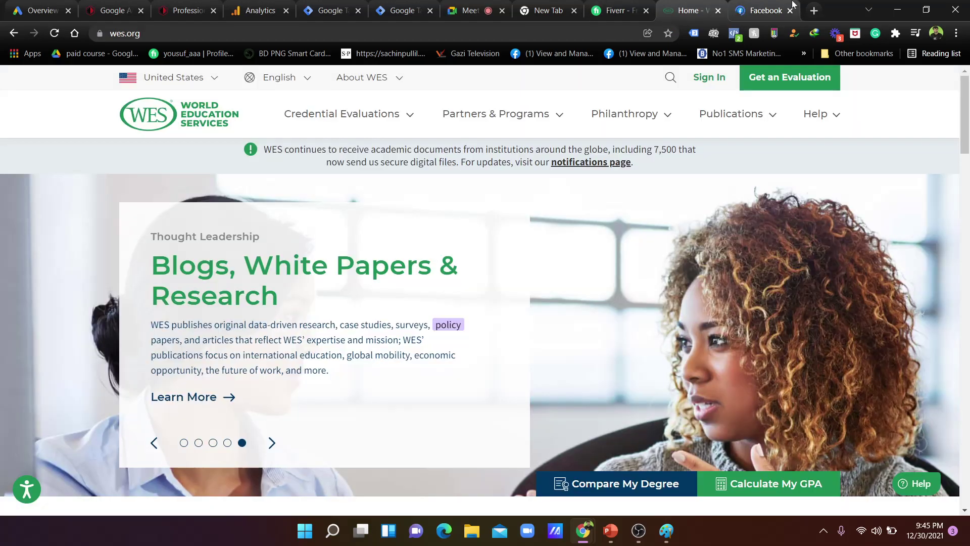
left_click(782, 13)
scroll(617, 186, "down", 15)
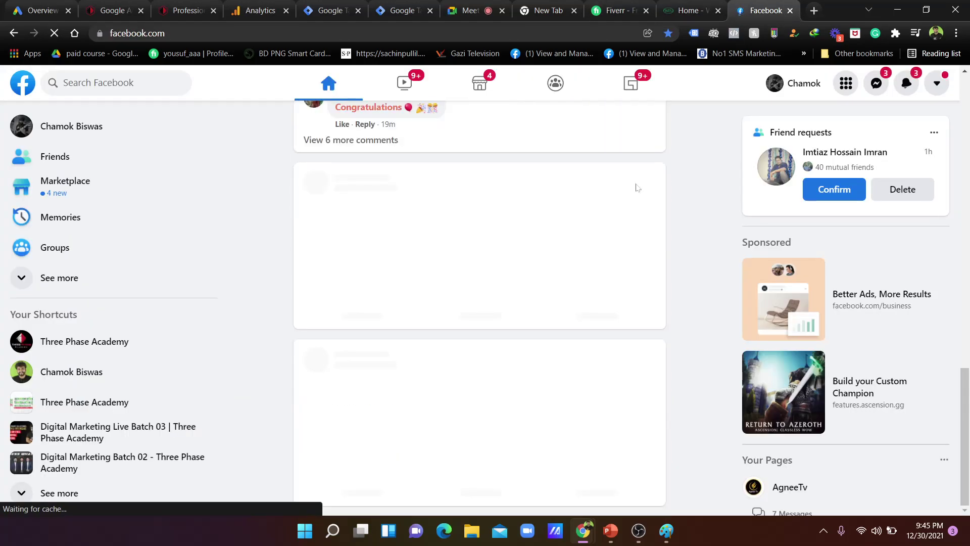
left_click(689, 9)
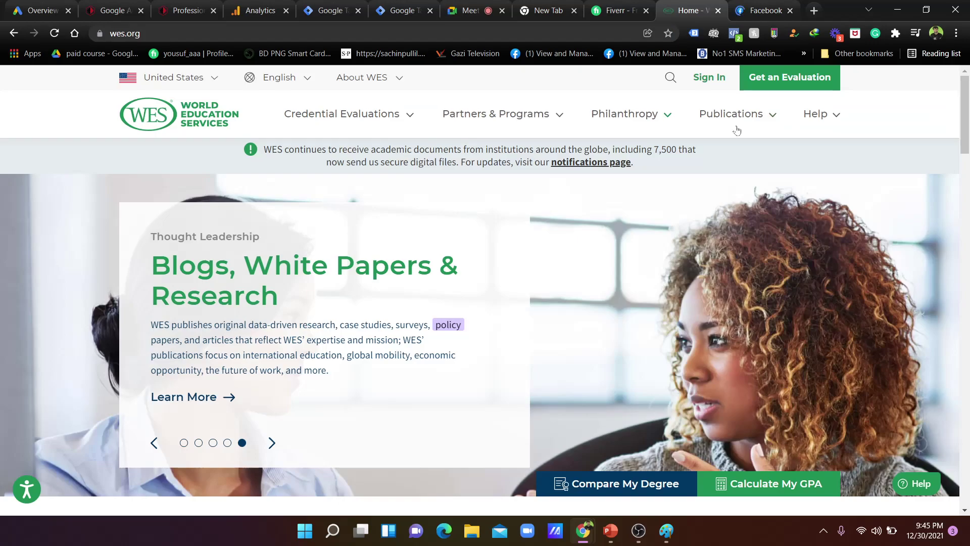
left_click(763, 10)
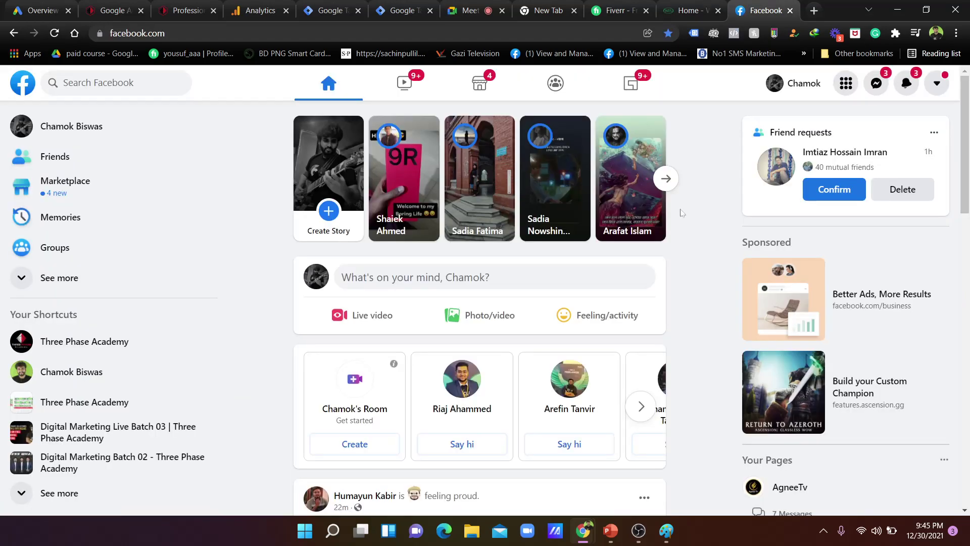
scroll(685, 205, "down", 20)
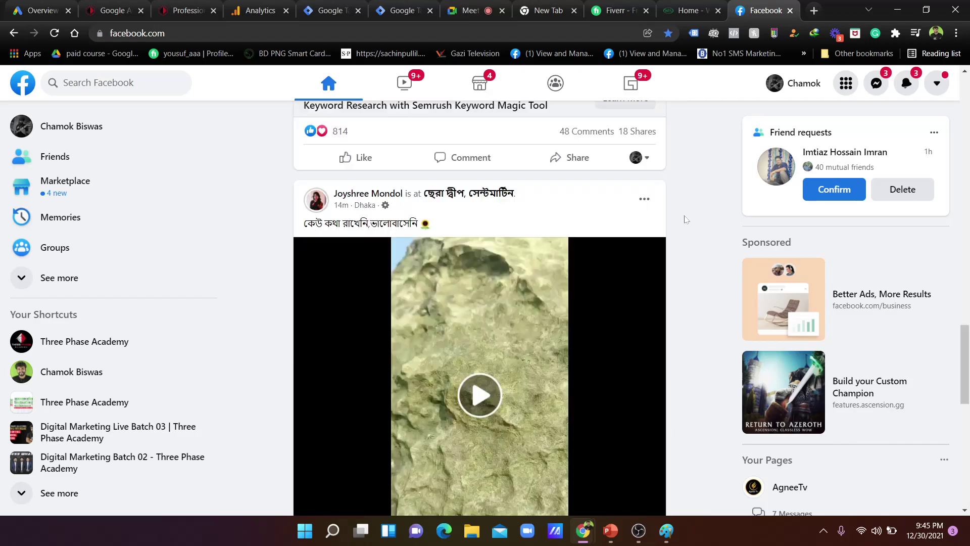
scroll(686, 215, "down", 10)
scroll(687, 222, "down", 2)
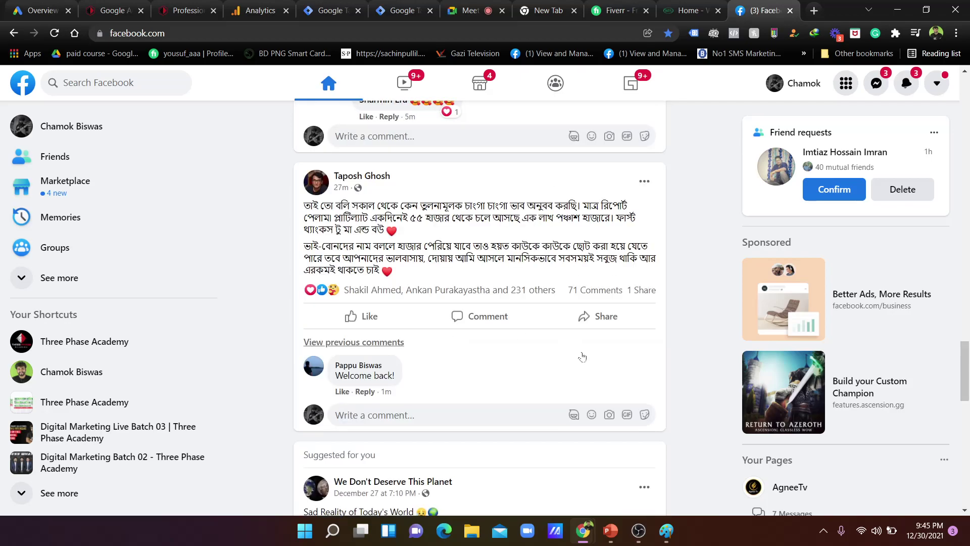
Search Facebook for "wes" and compare the search page with the wes.org homepage
left_click(187, 82)
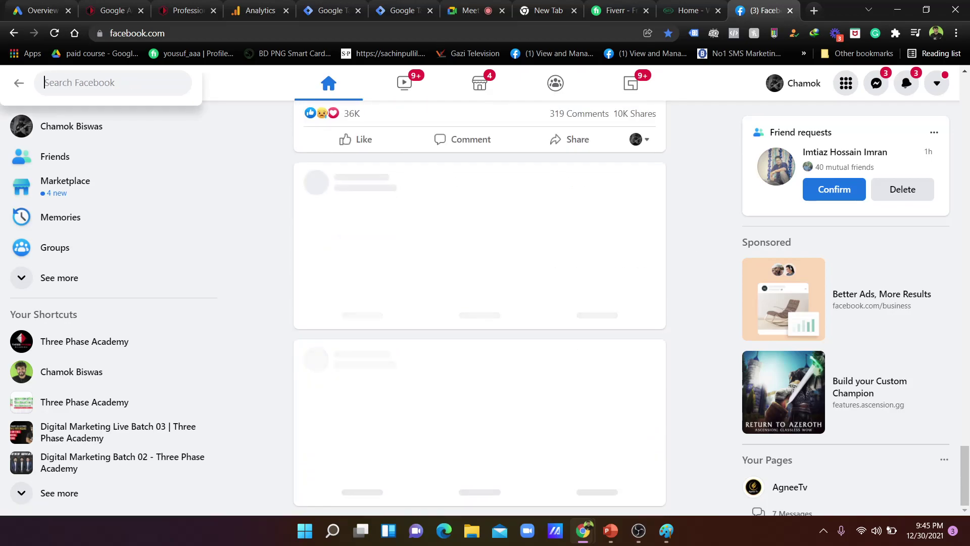
type("wes")
key("Escape")
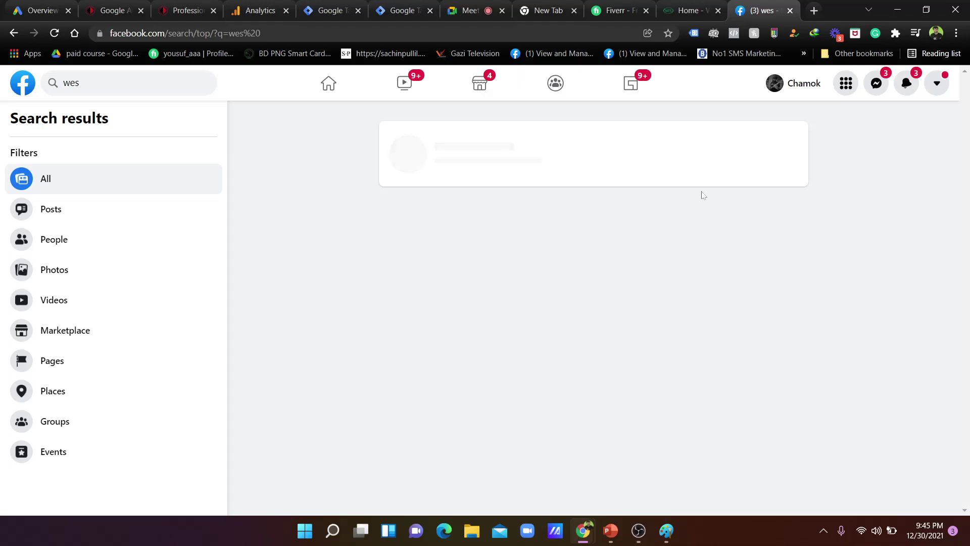
left_click(692, 10)
left_click(758, 10)
left_click(693, 10)
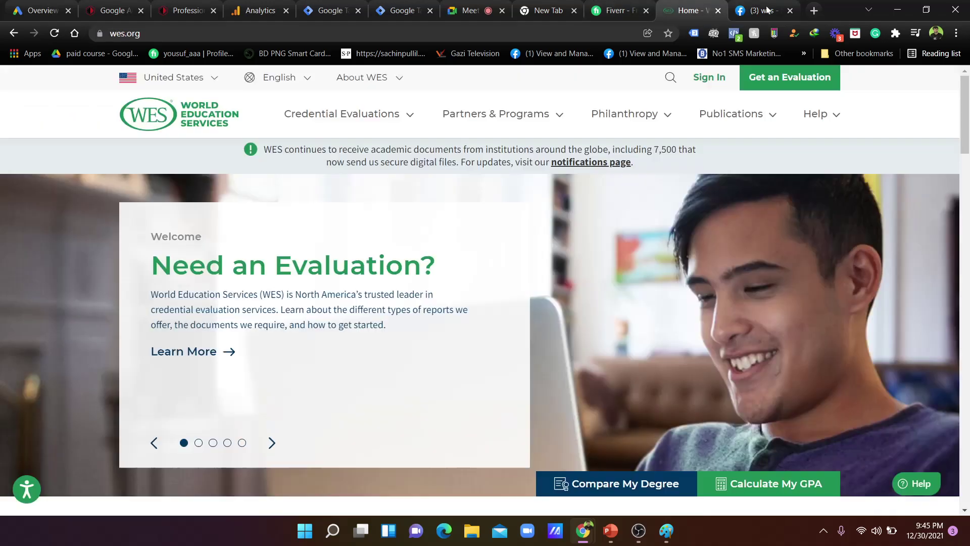
left_click(772, 11)
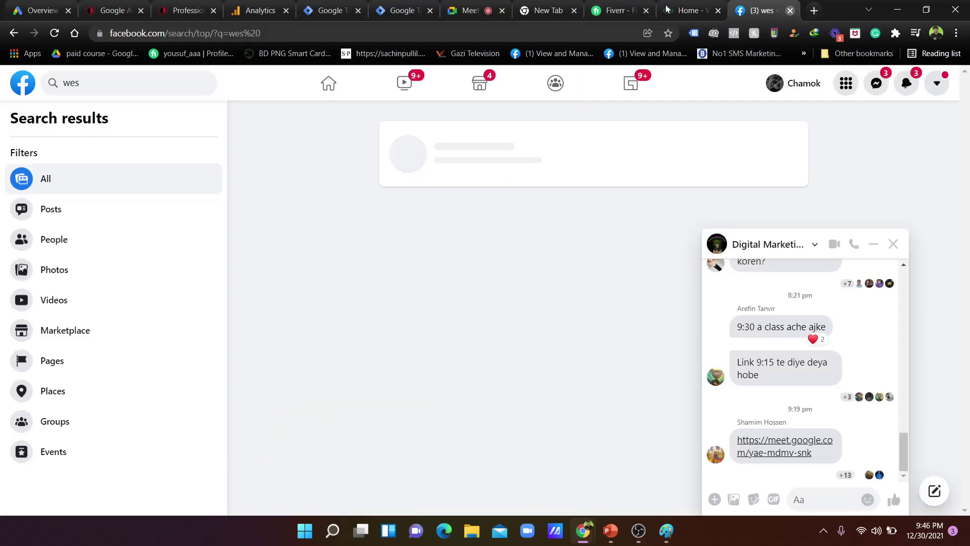
Close the Facebook search page and return to the wes.org homepage after glancing at the Meet call and Fiverr
key("ctrl+w")
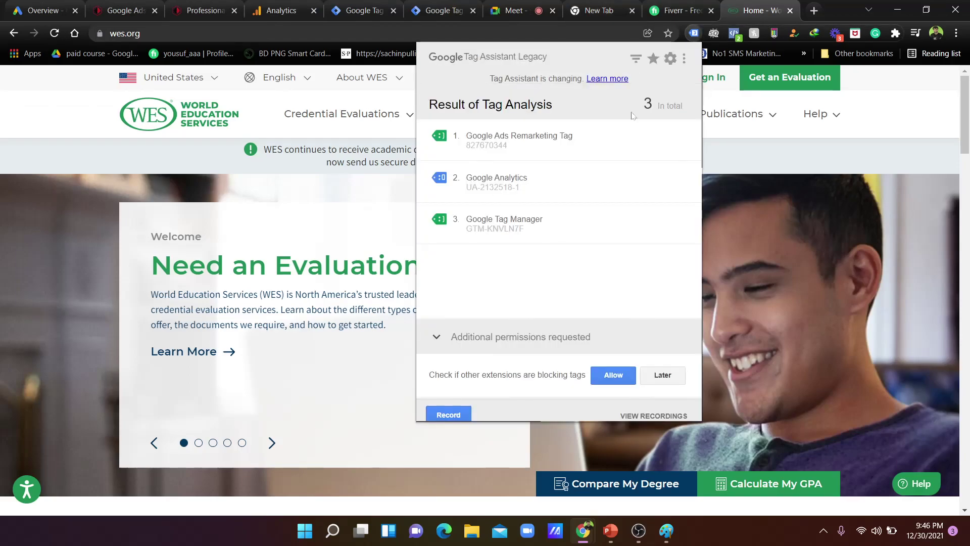
left_click(513, 10)
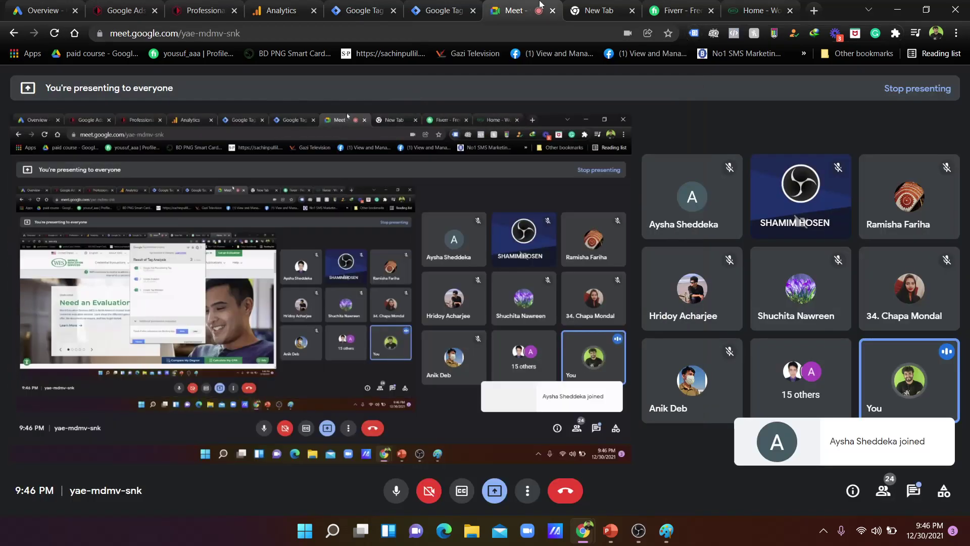
left_click(694, 5)
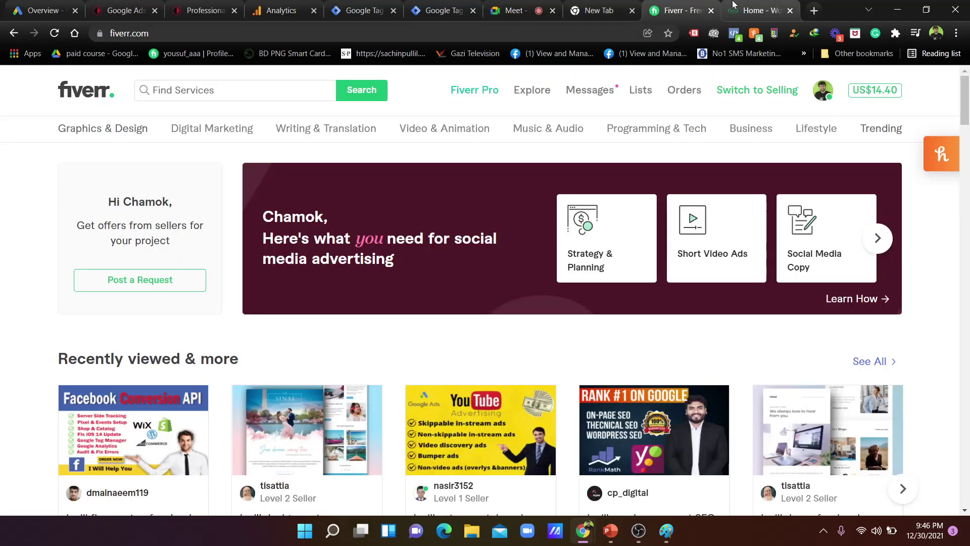
left_click(733, 5)
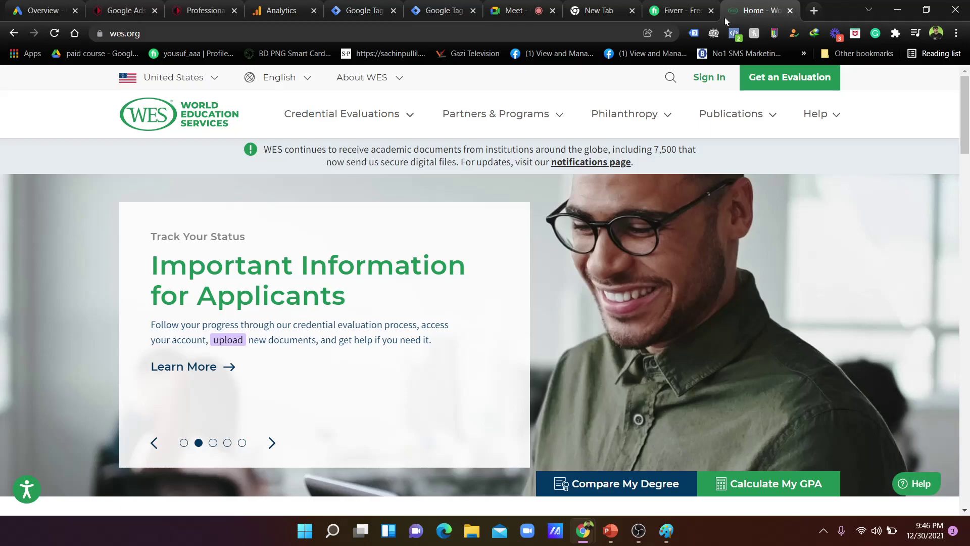
Switch to the Google Ads.pptx presentation in PowerPoint and show slides 43 and 44 about Google Ads + Analytics
mouse_move(610, 530)
left_click(611, 497)
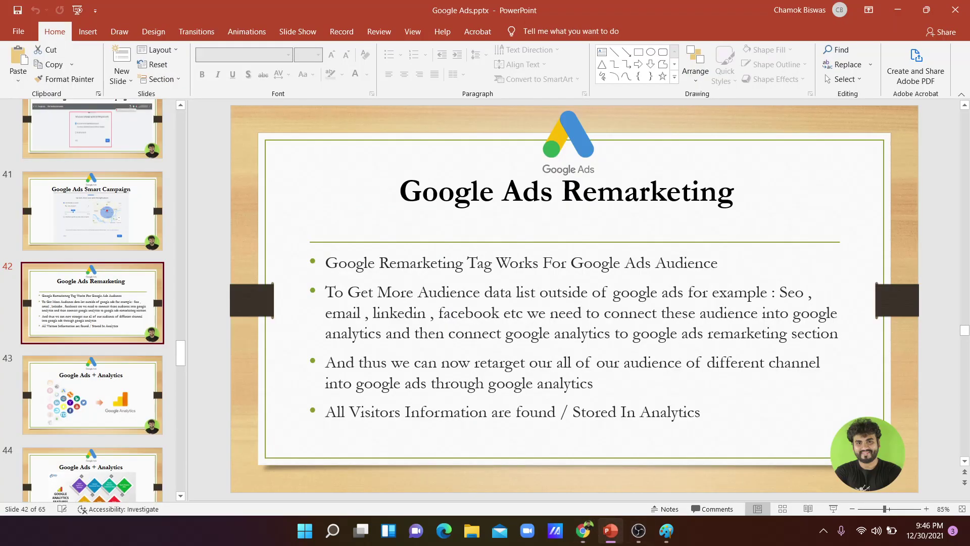
left_click(115, 400)
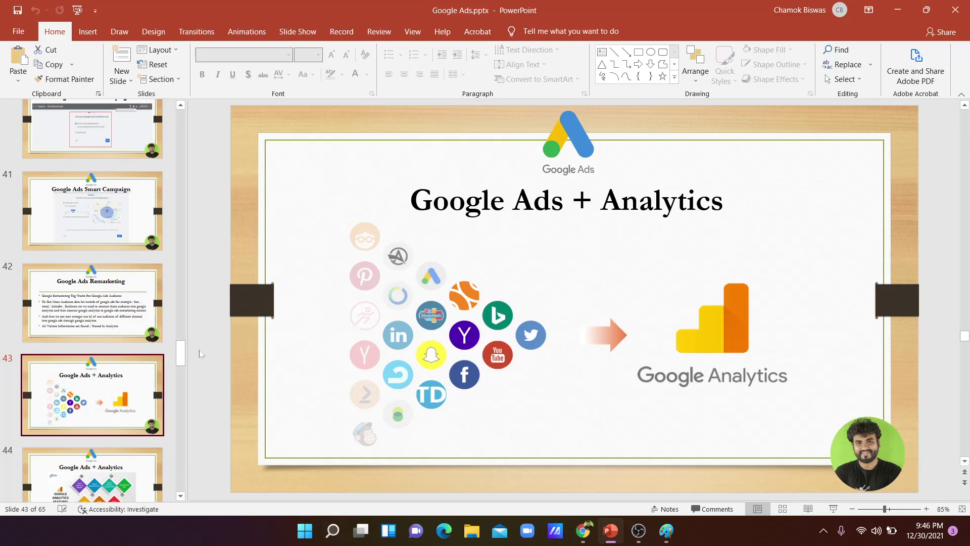
scroll(71, 298, "down", 3)
left_click(100, 388)
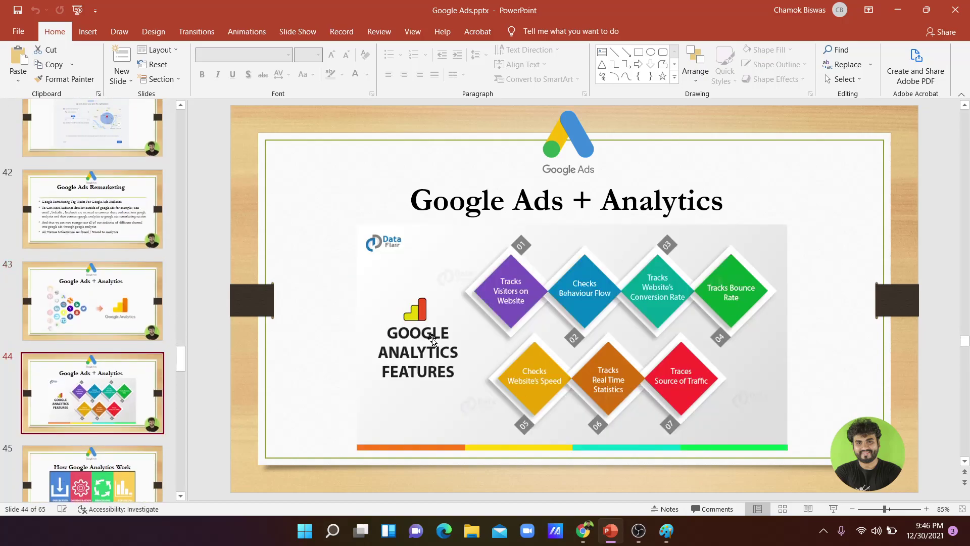
Return to the browser and switch Google Ads to the Three Phase Academy account
left_click(890, 12)
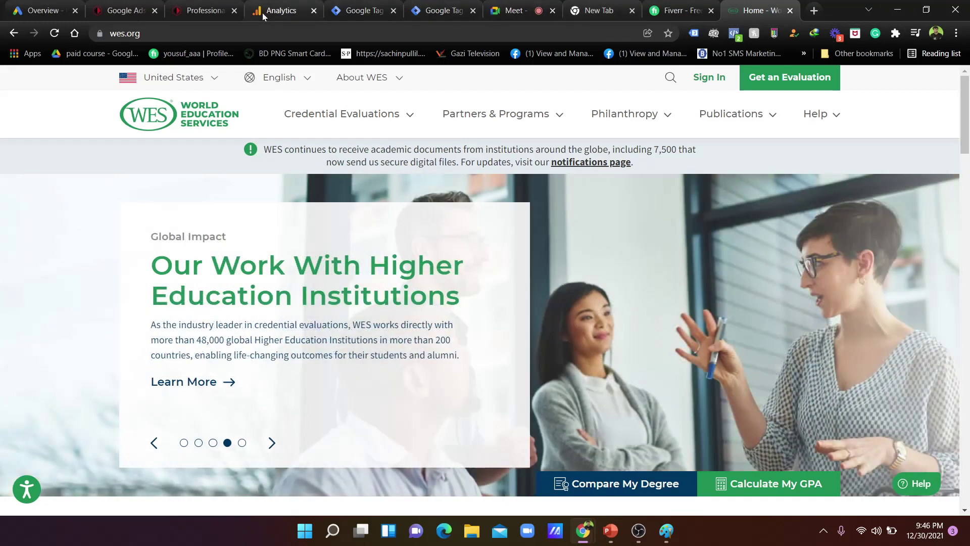
left_click(31, 9)
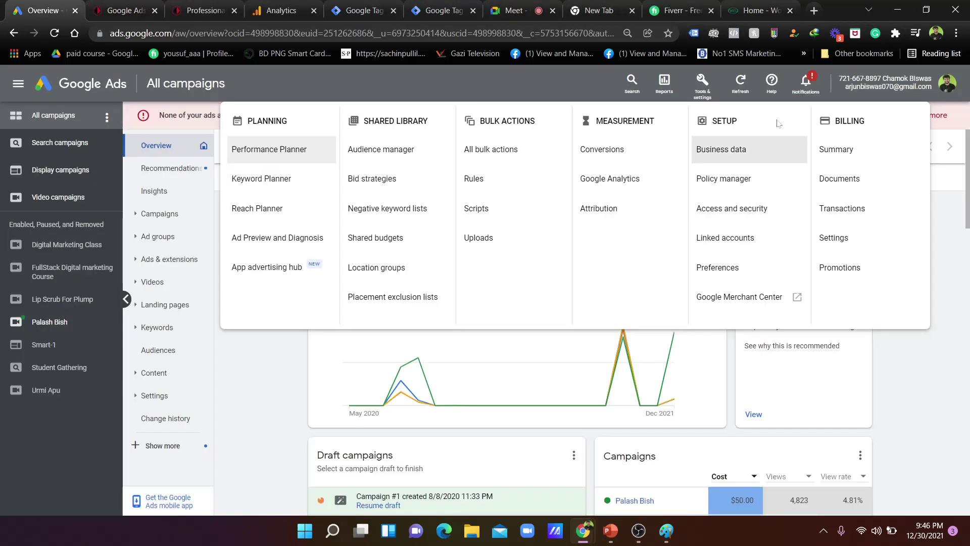
left_click(946, 84)
scroll(833, 312, "down", 3)
scroll(833, 312, "down", 8)
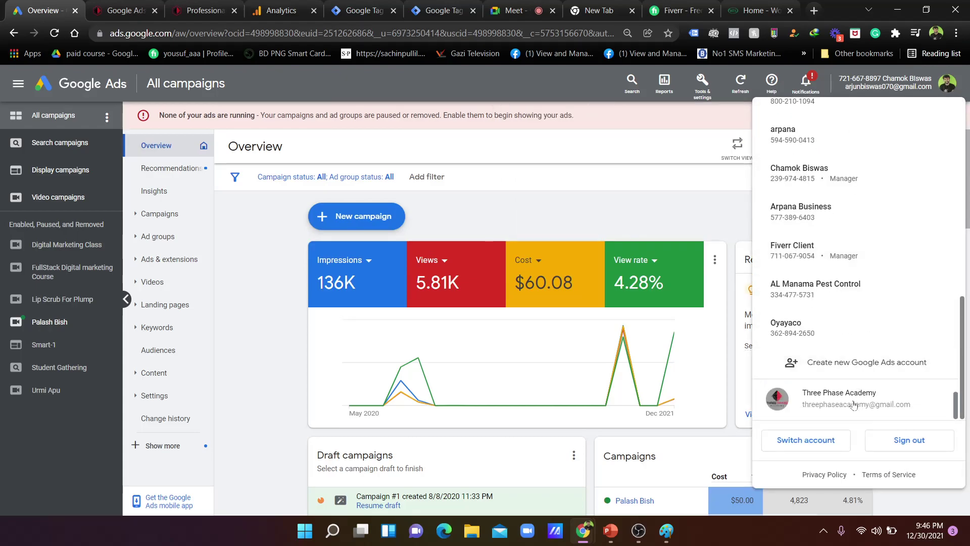
left_click(853, 391)
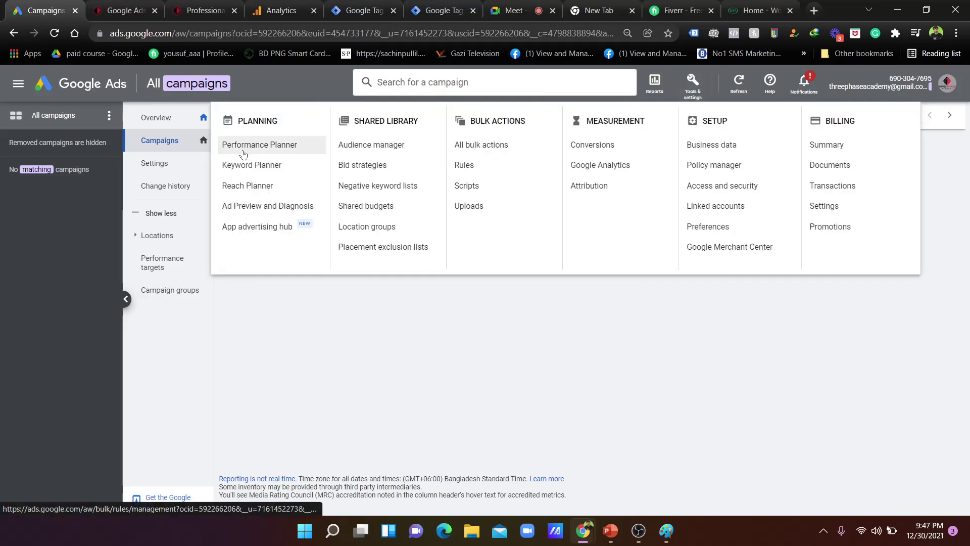
Open Audience manager in Google Ads and check the segment status filter of the data segments list
left_click(388, 152)
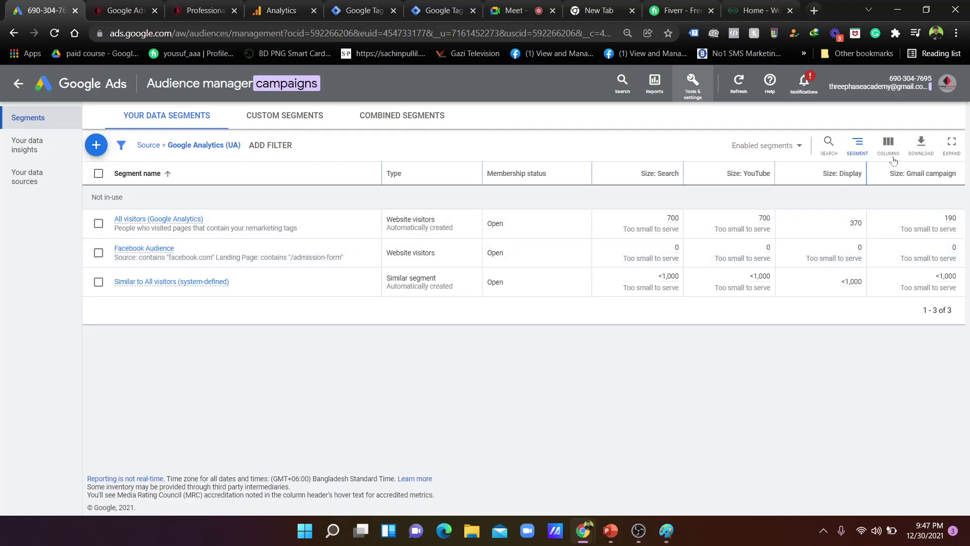
left_click(768, 146)
left_click(625, 154)
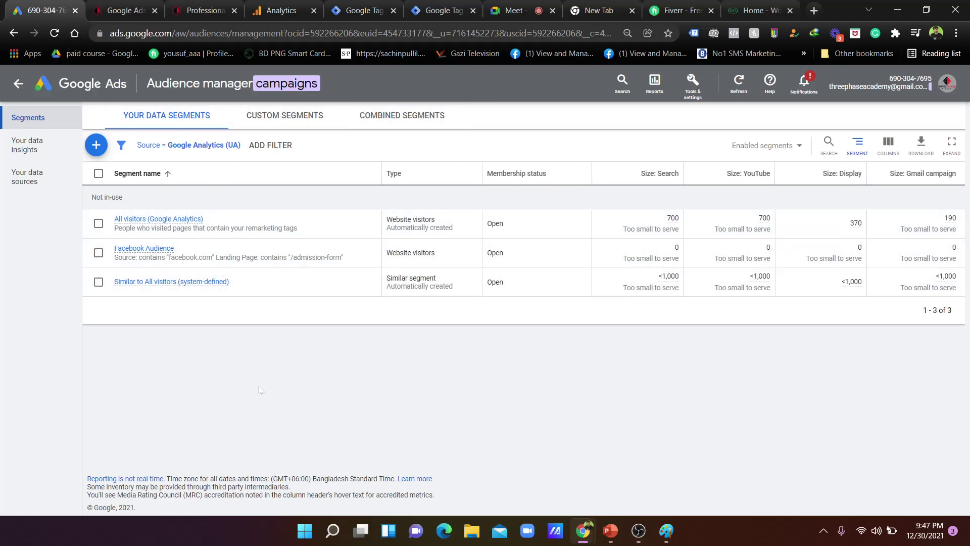
View the Google Analytics home report, the Google Ads remarketing lesson page and the Three Phase Academy homepage
left_click(281, 10)
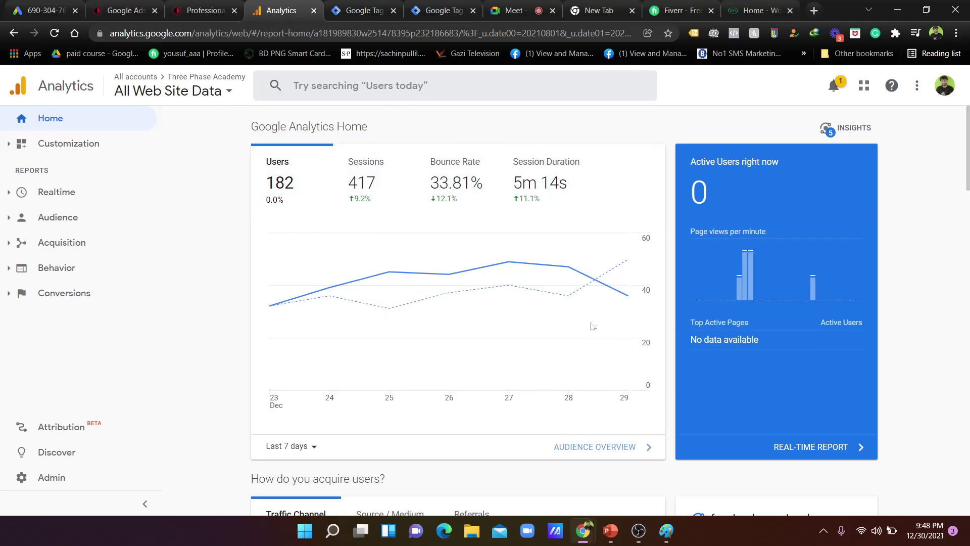
left_click(126, 10)
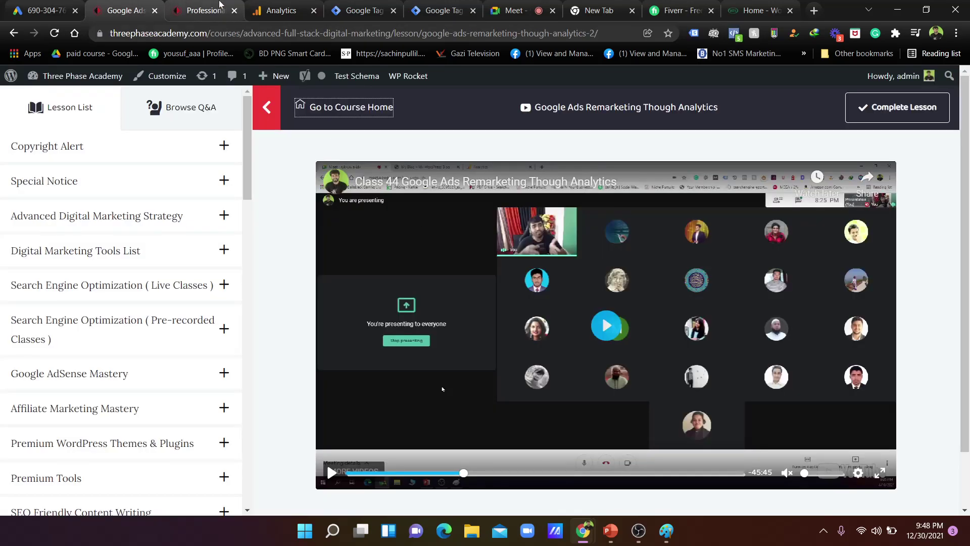
left_click(205, 10)
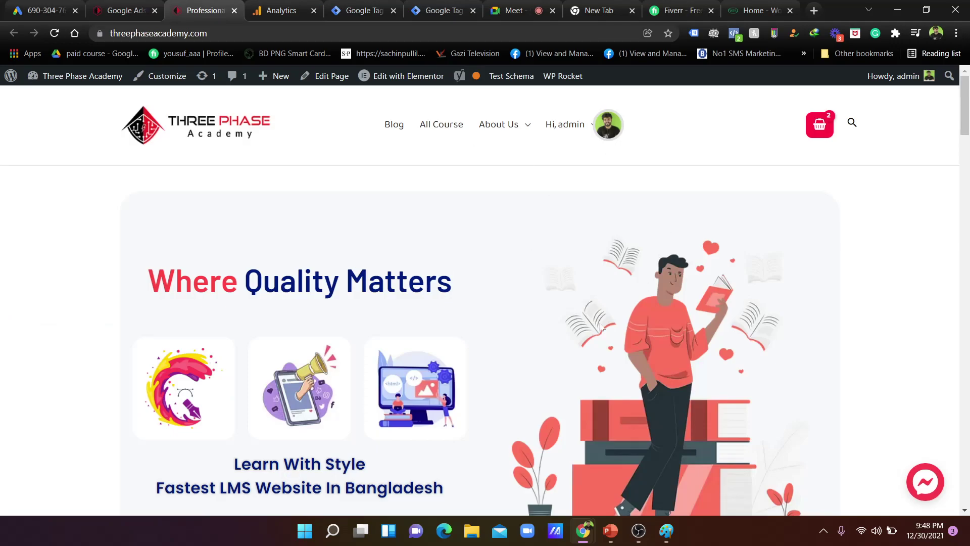
Return to Audience manager and examine the All visitors segment's sizes for Search, YouTube, Display and Gmail campaigns
left_click(46, 10)
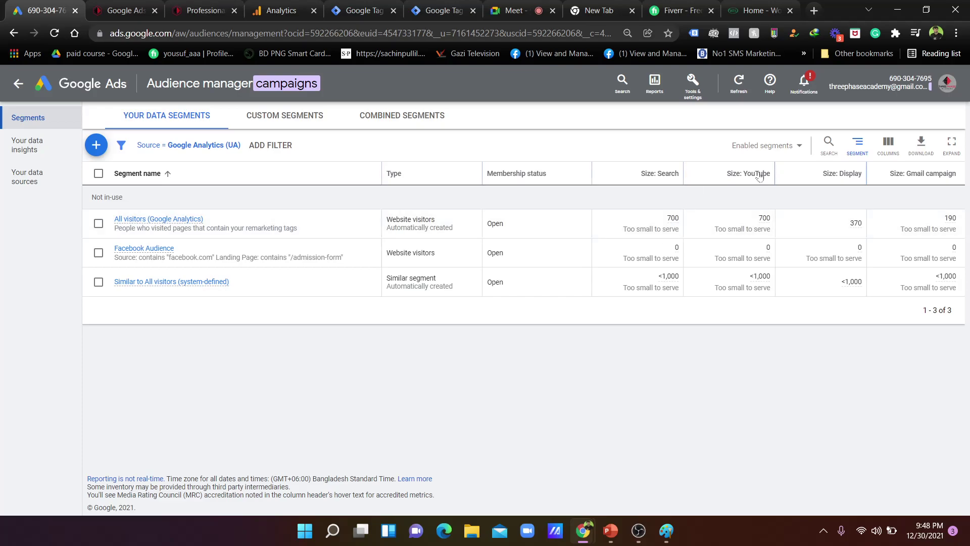
mouse_move(769, 225)
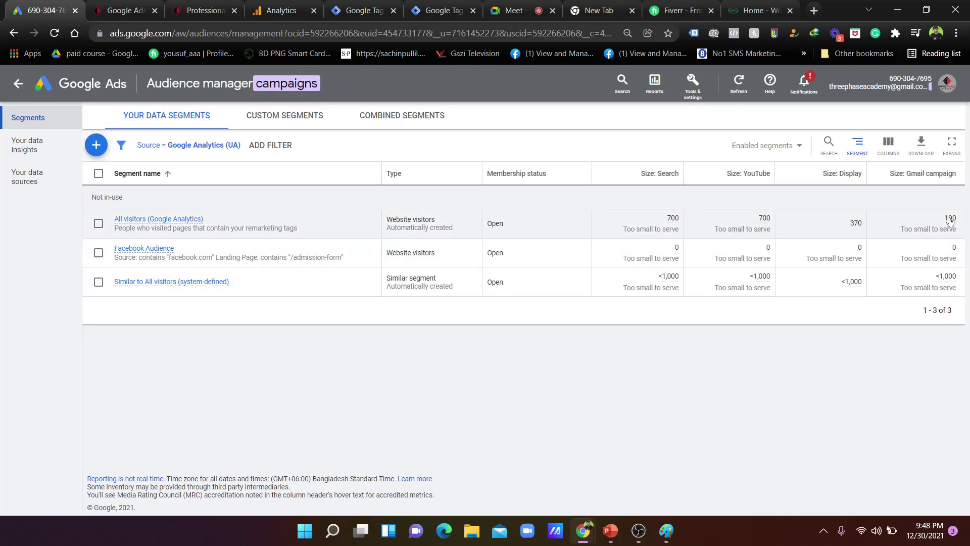
mouse_move(856, 186)
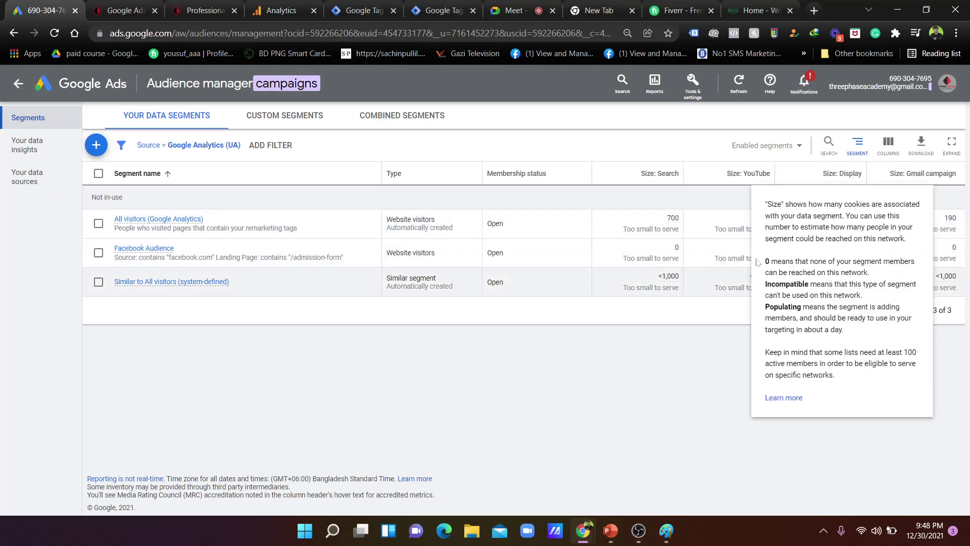
mouse_move(859, 223)
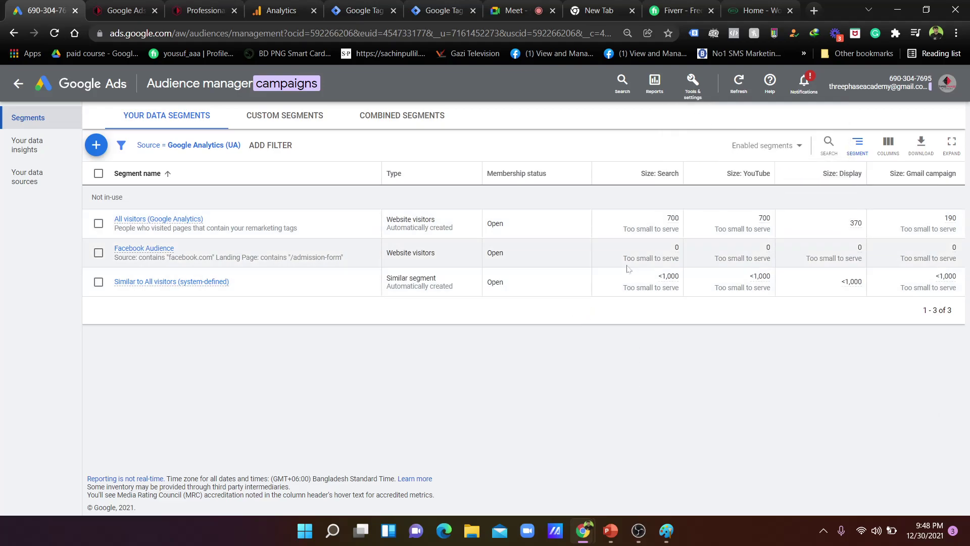
mouse_move(673, 223)
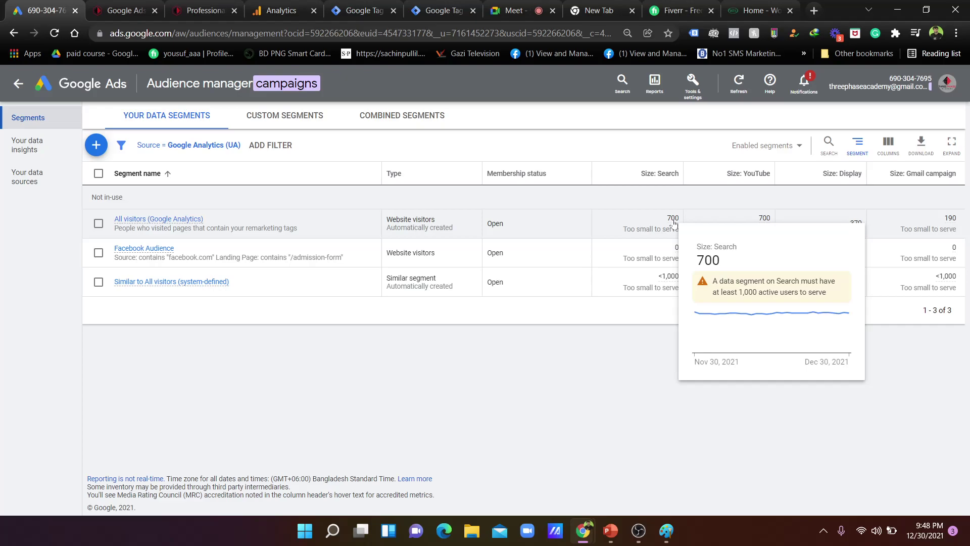
Switch to Paint, add a zero to the warm audience number so it reads 1000, and close the drawing without saving
left_click(666, 530)
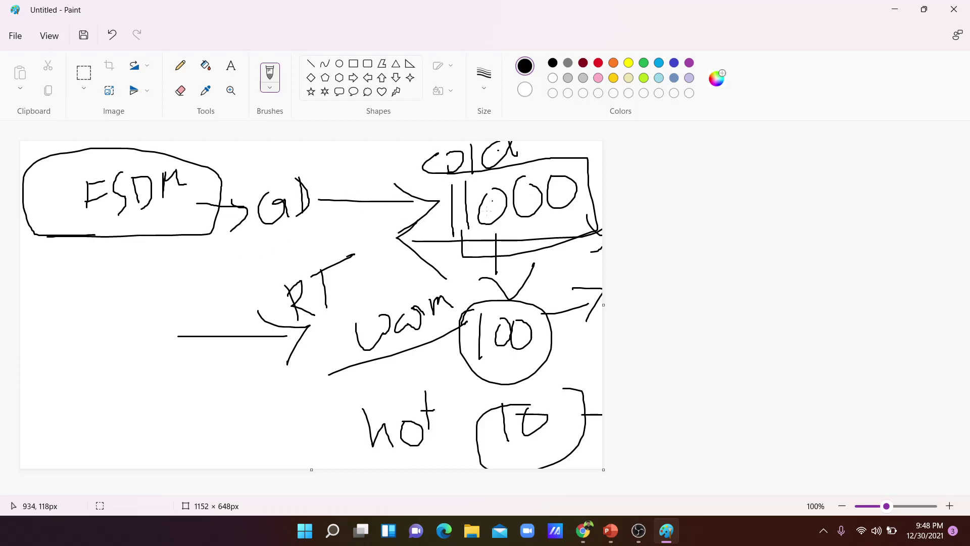
mouse_move(543, 316)
left_mouse_down()
mouse_move(540, 342)
mouse_move(542, 314)
left_mouse_up()
left_click(954, 9)
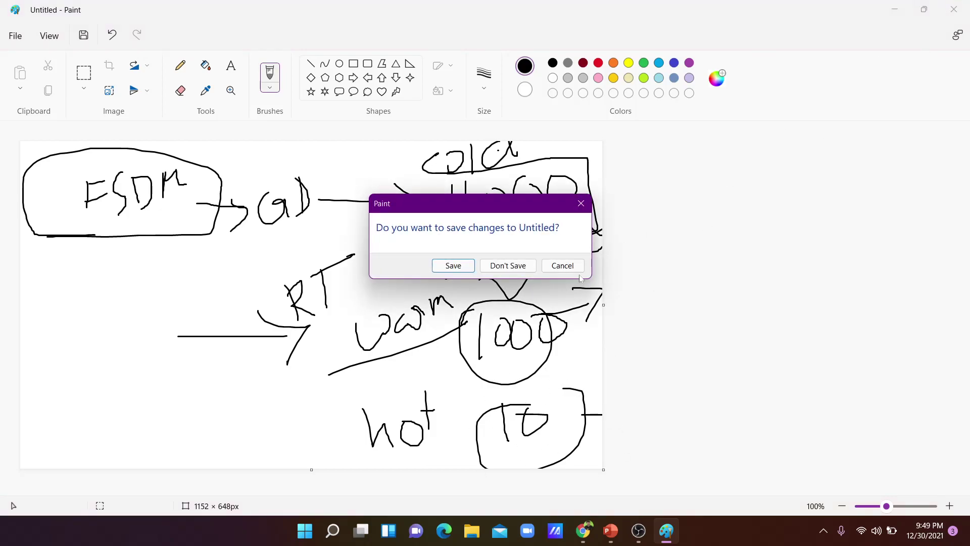
left_click(516, 270)
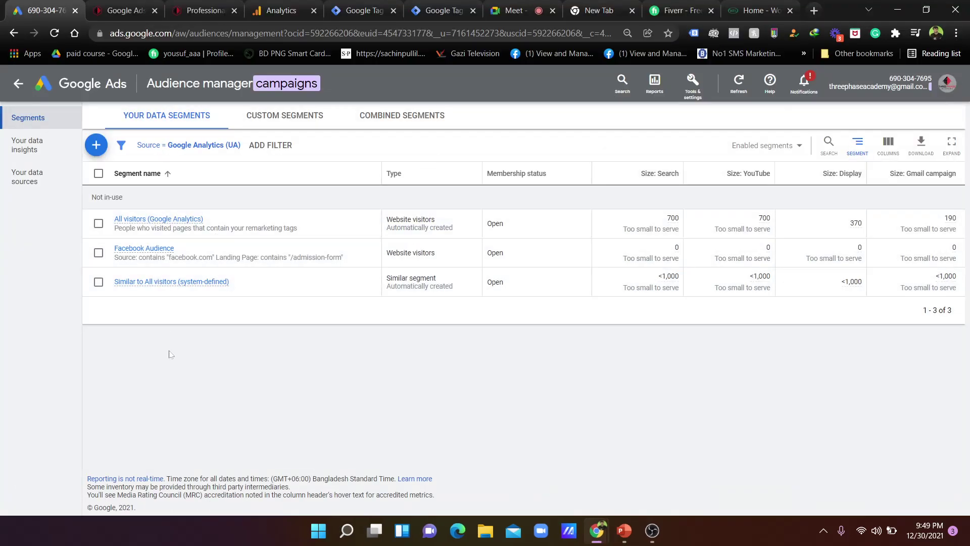
Point out the lesson title "Google Ads Remarketing Though Analytics" on the course page and view the Google Analytics home report
left_click(150, 4)
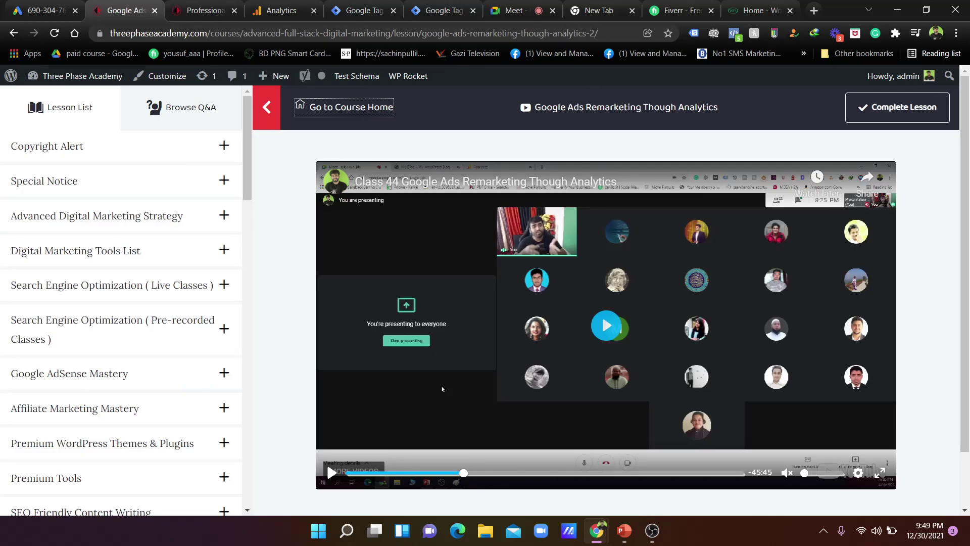
left_click_drag(533, 107, 735, 109)
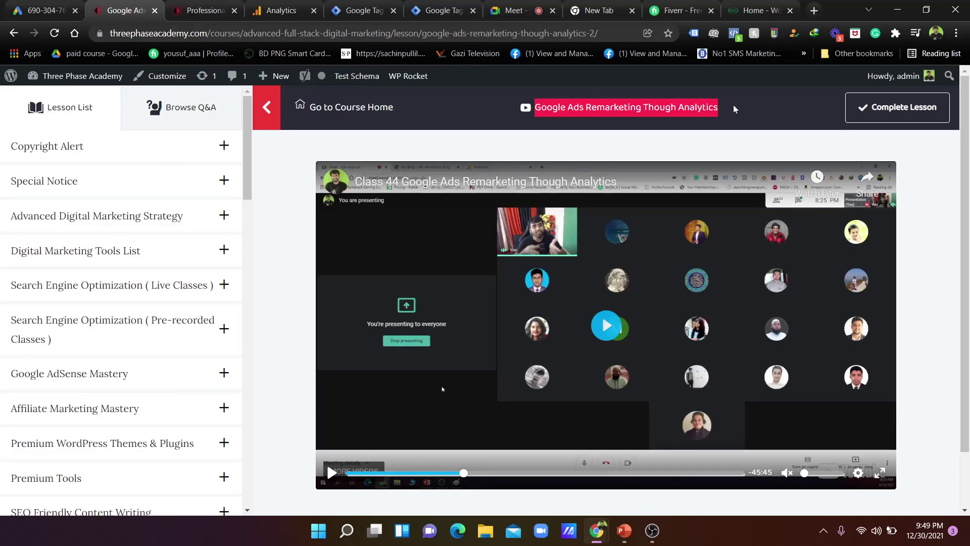
left_click(734, 109)
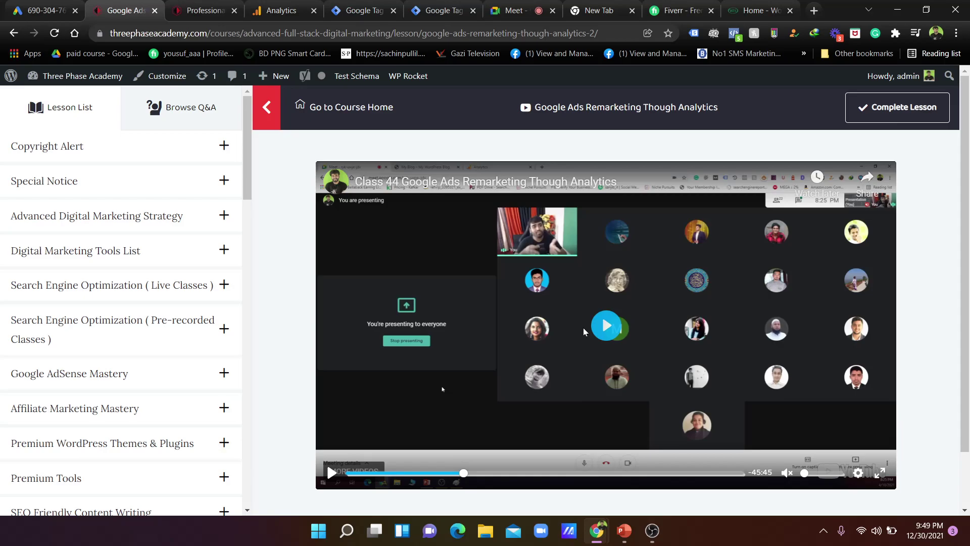
left_click(277, 11)
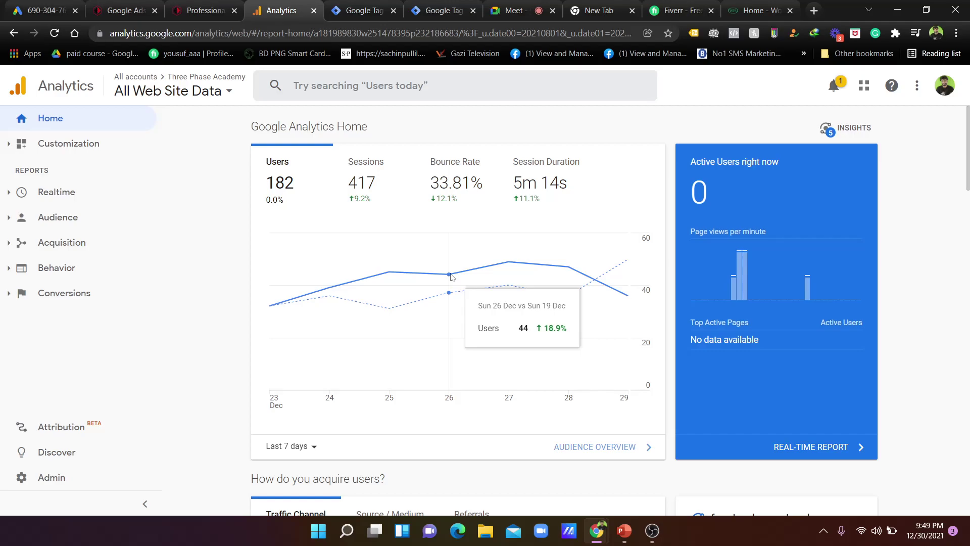
Open threephasedigitalstore.xyz in a new browser tab and try to check its tags with Google Tag Assistant
left_click(815, 5)
type("th")
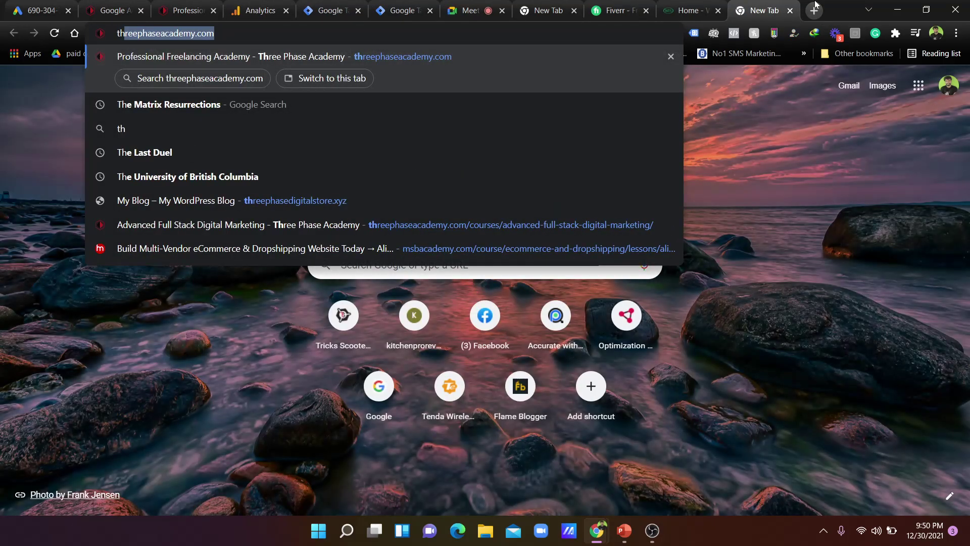
type("reephaseacademy.")
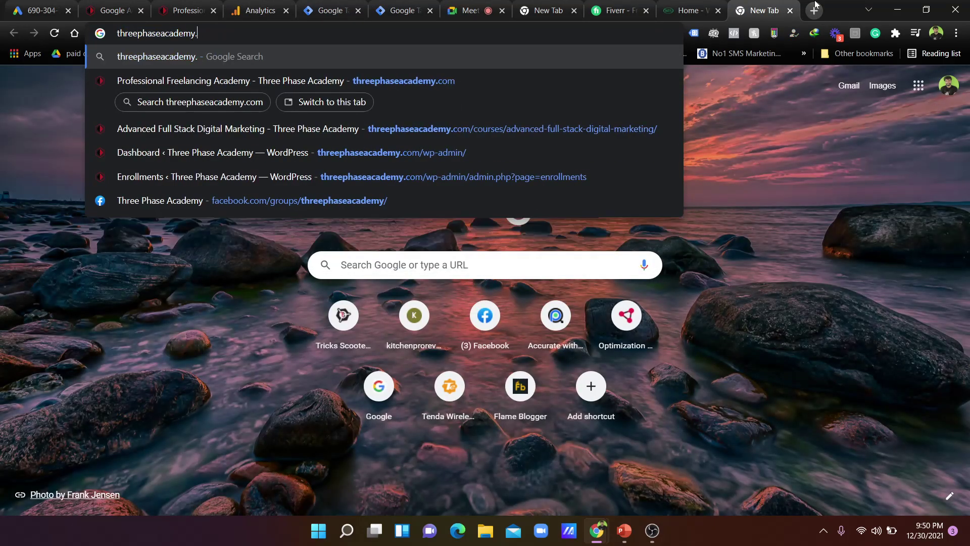
key("BackSpace")
key("BackSpace")
key("BackSpace")
key("BackSpace")
key("BackSpace")
key("BackSpace")
key("BackSpace")
key("BackSpace")
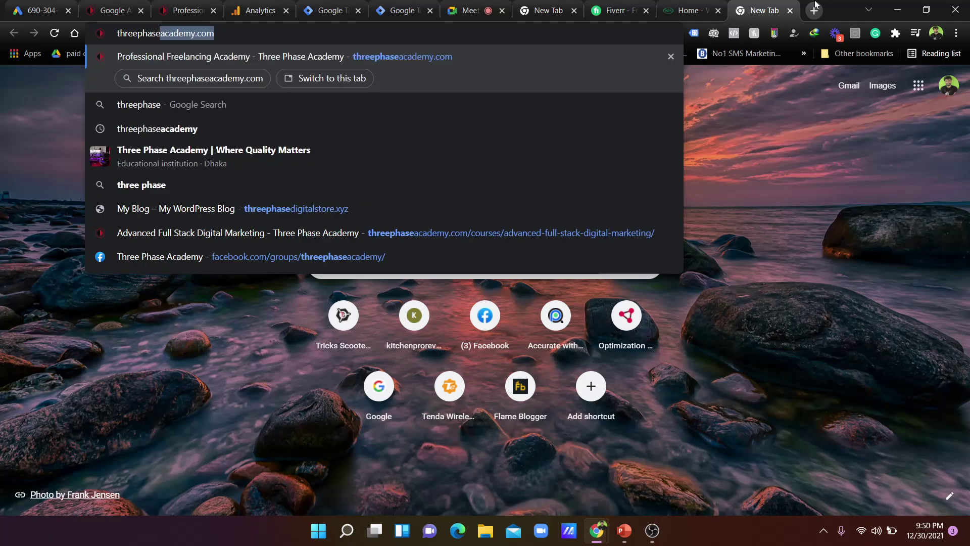
type("di")
key("Return")
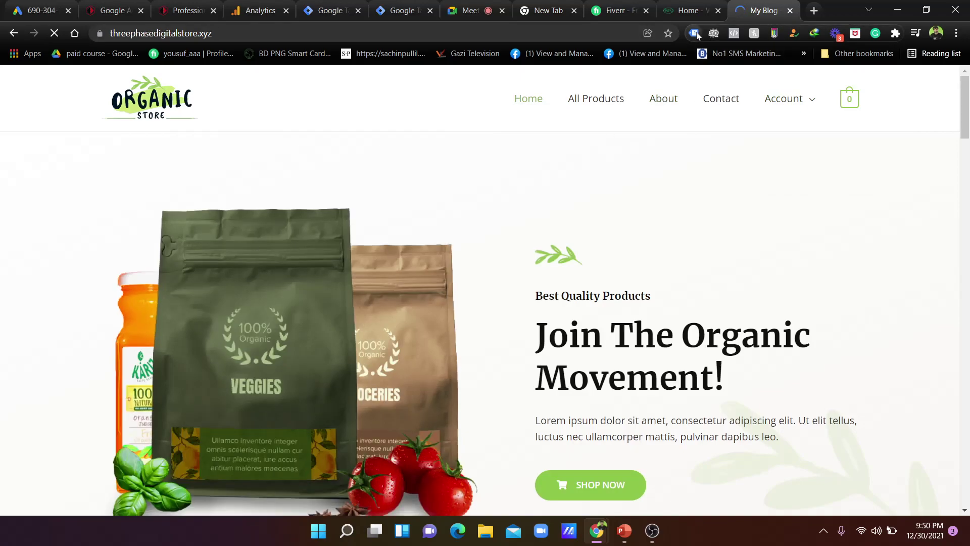
left_click(696, 33)
left_click(697, 36)
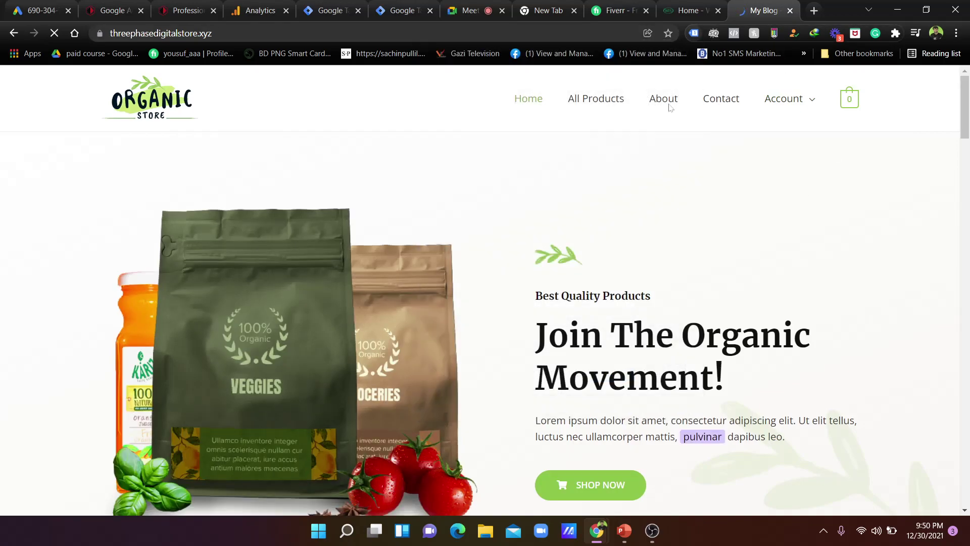
Look over the tags in the threephasedigitalstore.xyz container in Google Tag Manager
left_click(393, 6)
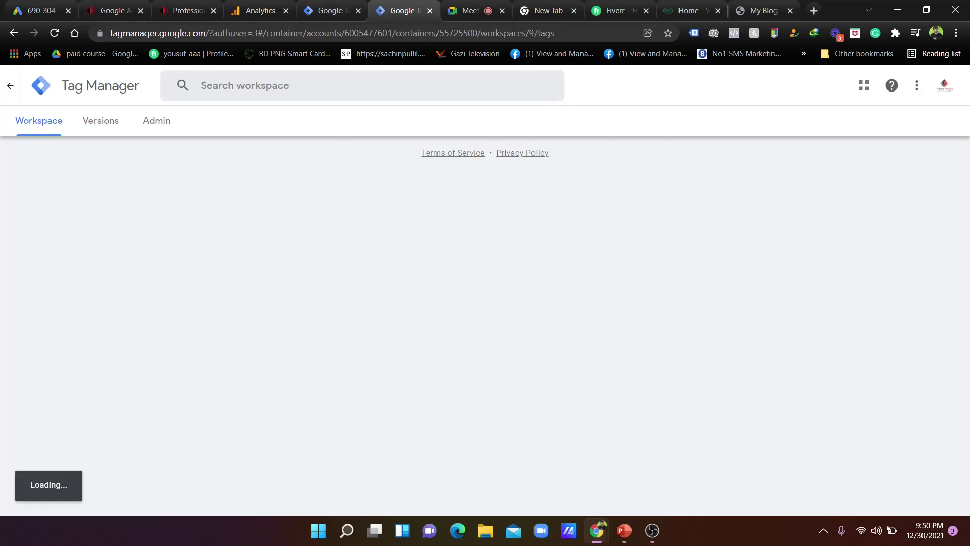
left_click(319, 5)
left_click(374, 3)
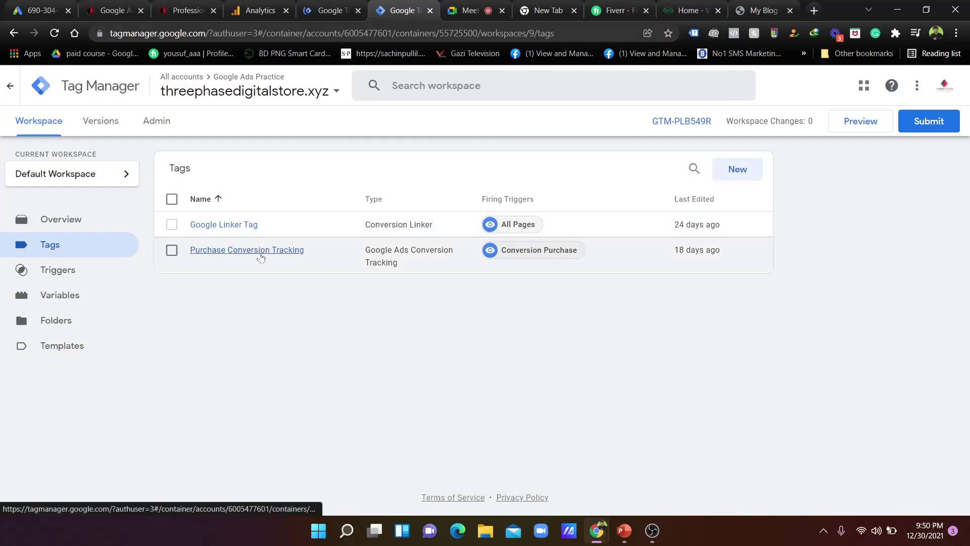
Create a tag named "Google Ads Remarketing" in the threephasedigitalstore.xyz container, using the Google Ads Remarketing tag type
left_click(328, 11)
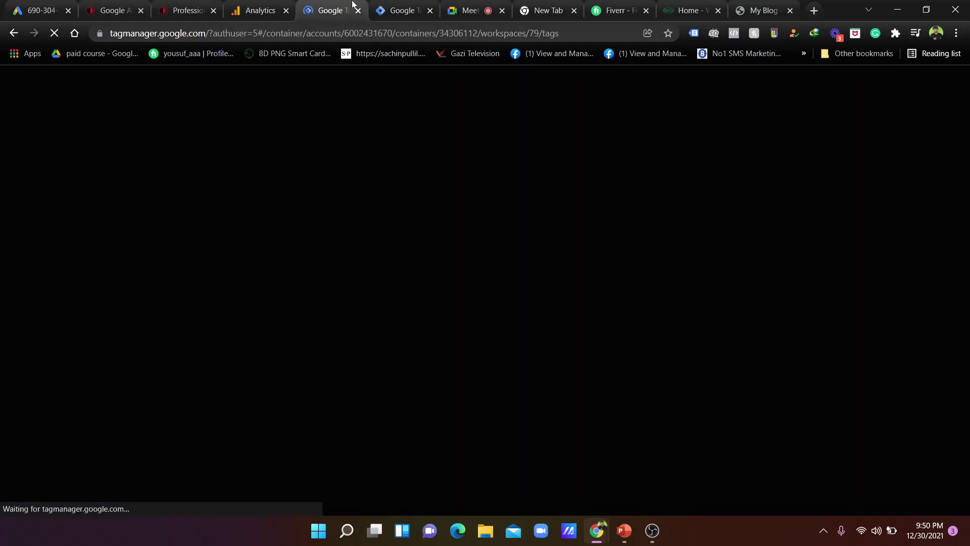
left_click(397, 5)
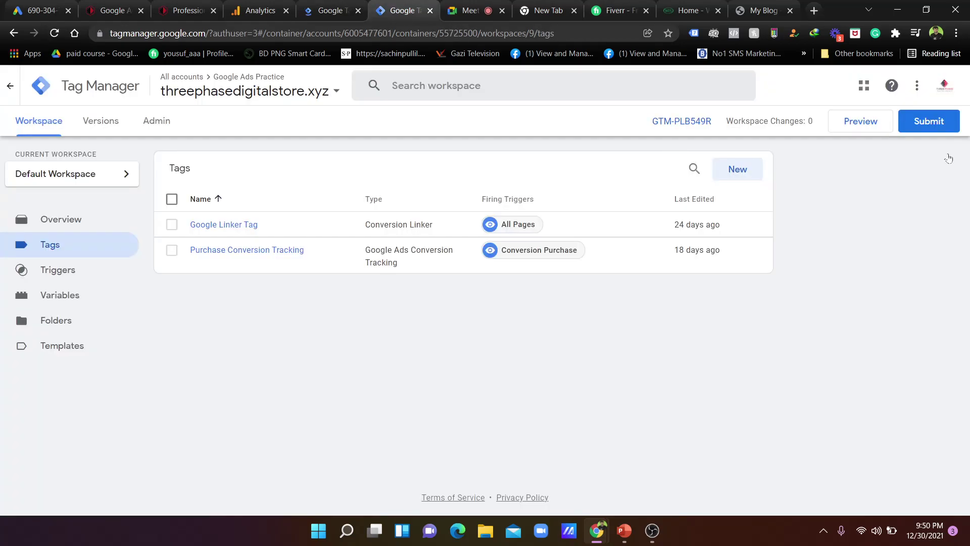
left_click(753, 173)
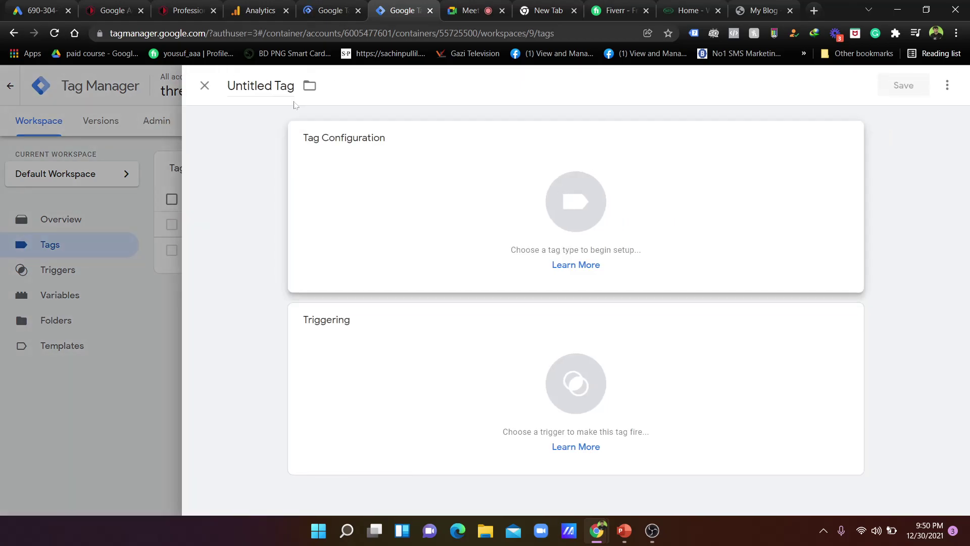
key("BackSpace")
type("Google Ads Re")
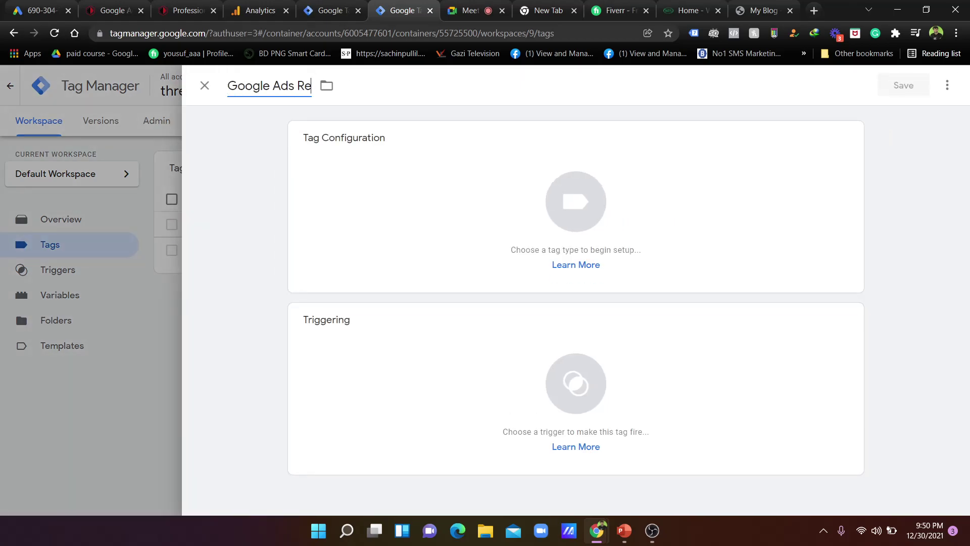
type("marketing")
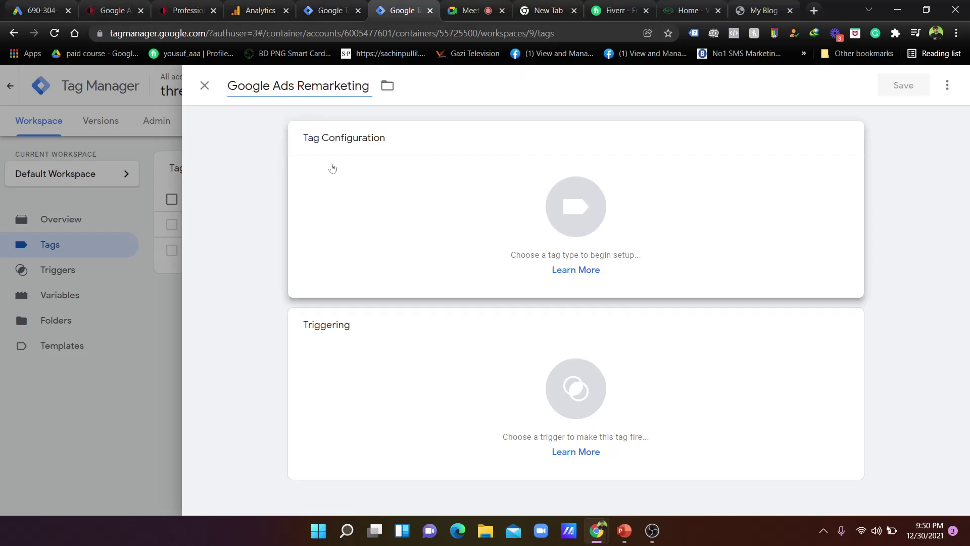
left_click(331, 173)
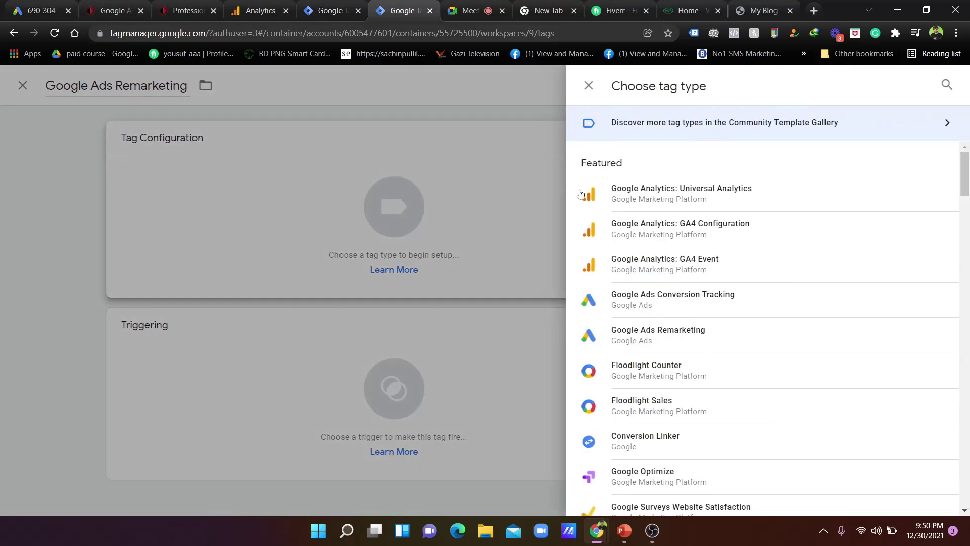
left_click(671, 343)
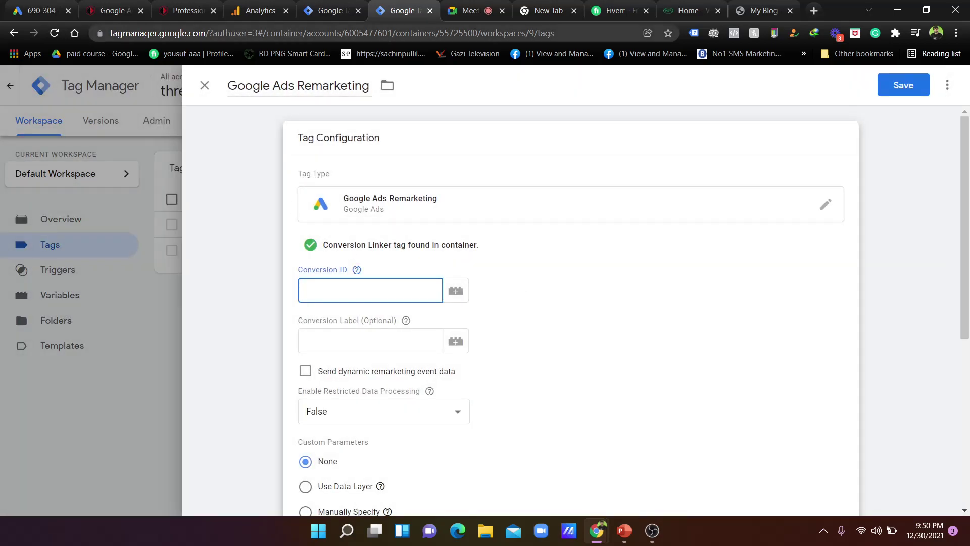
In Google Ads, switch to the other Google login, open the first listed ads account and hide the notice about ads not running
left_click(43, 10)
left_click_drag(43, 10, 402, 10)
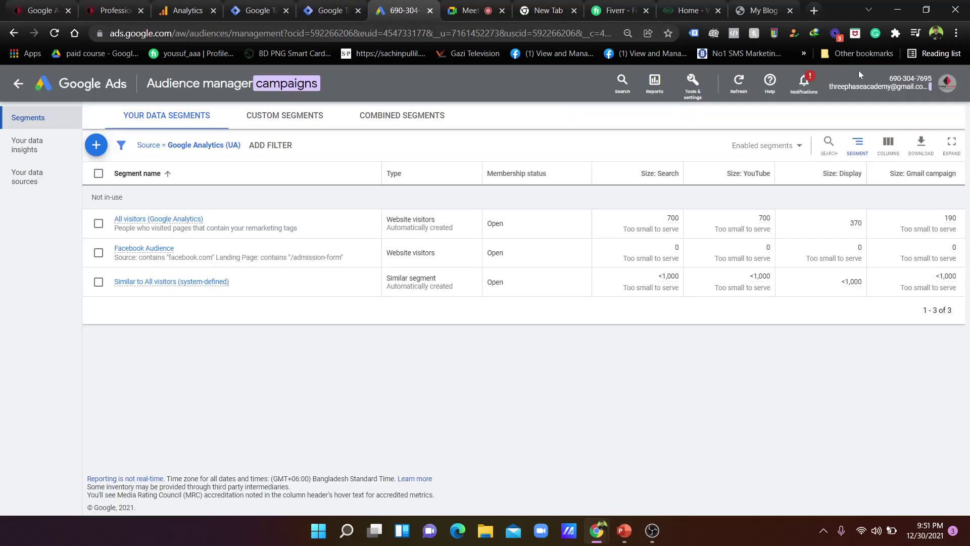
left_click(942, 83)
left_click(856, 236)
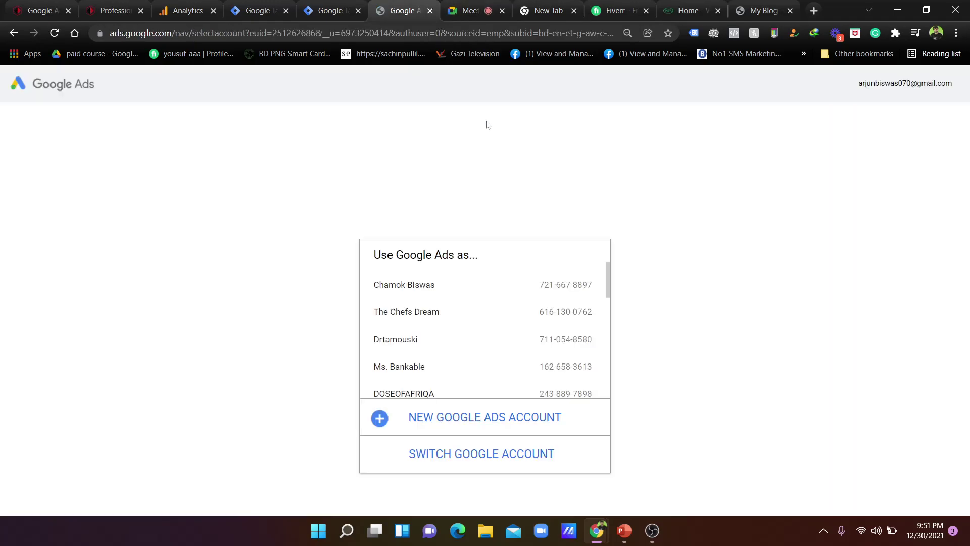
left_click(458, 295)
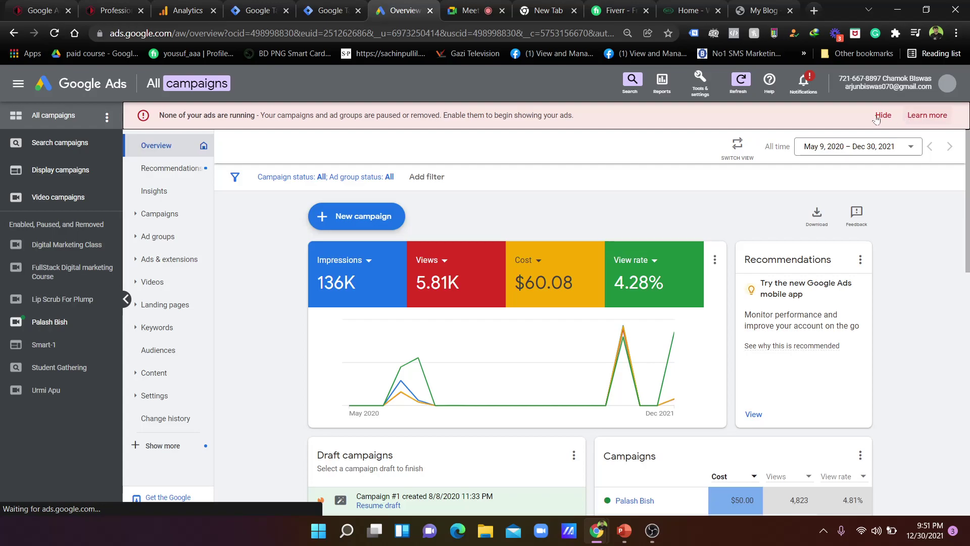
left_click(879, 116)
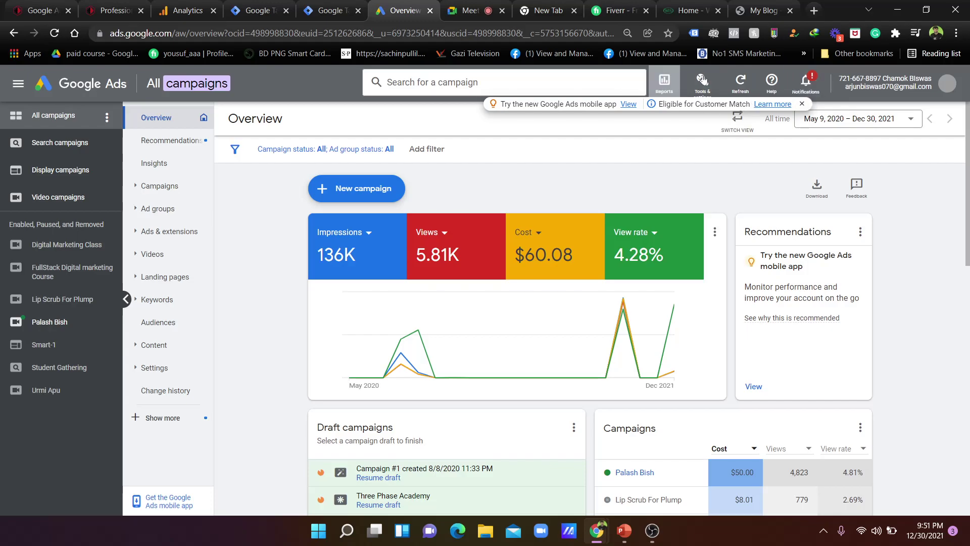
Go to the account's conversions and start a new conversion action that tracks website actions
left_click(702, 80)
left_click(625, 154)
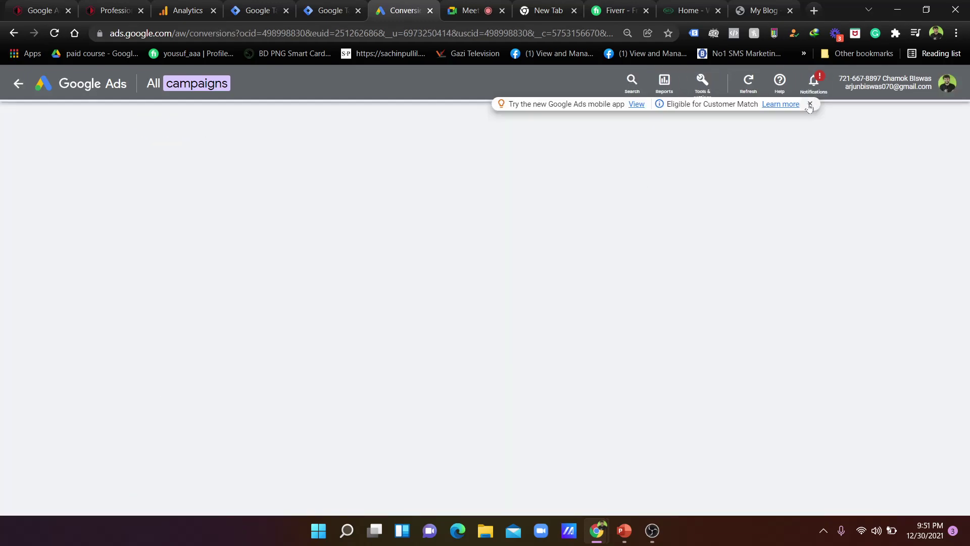
left_click(809, 105)
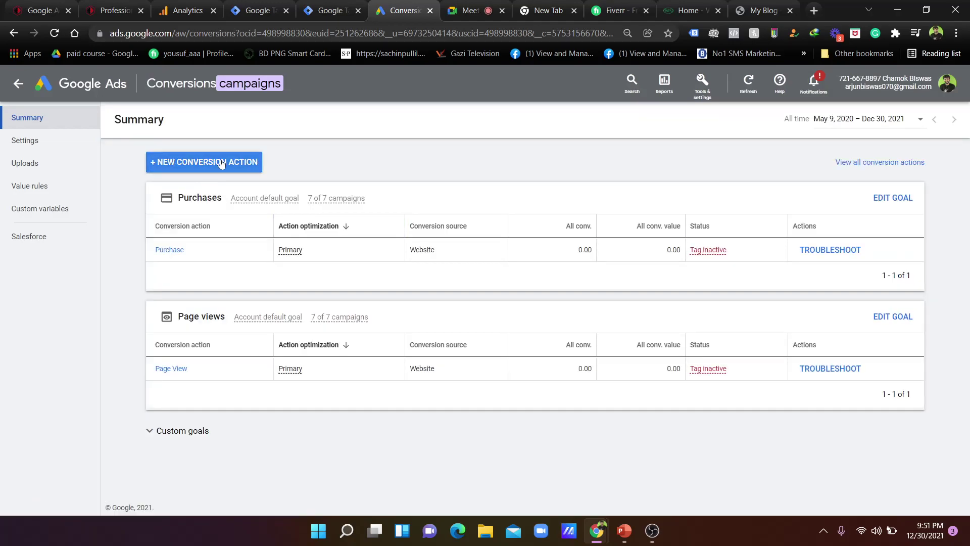
left_click(220, 163)
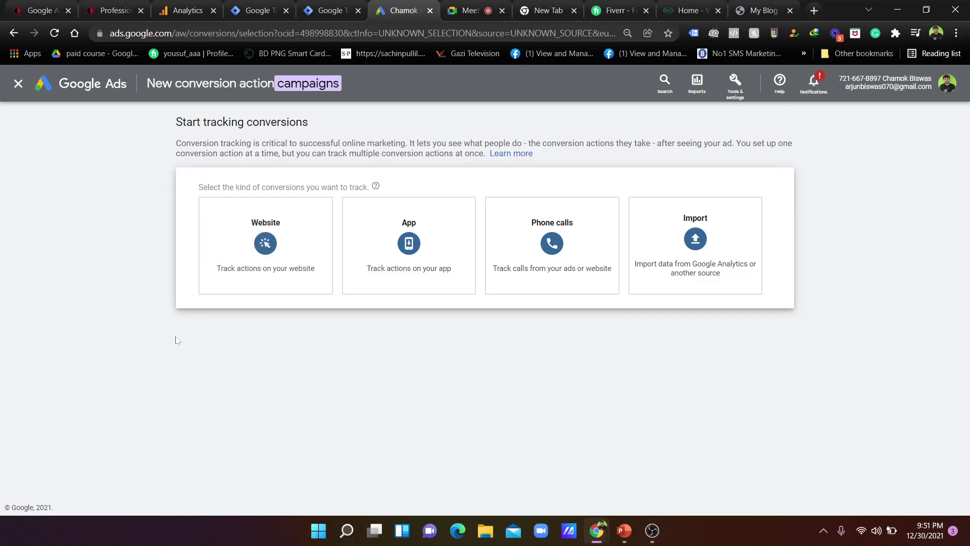
left_click(286, 262)
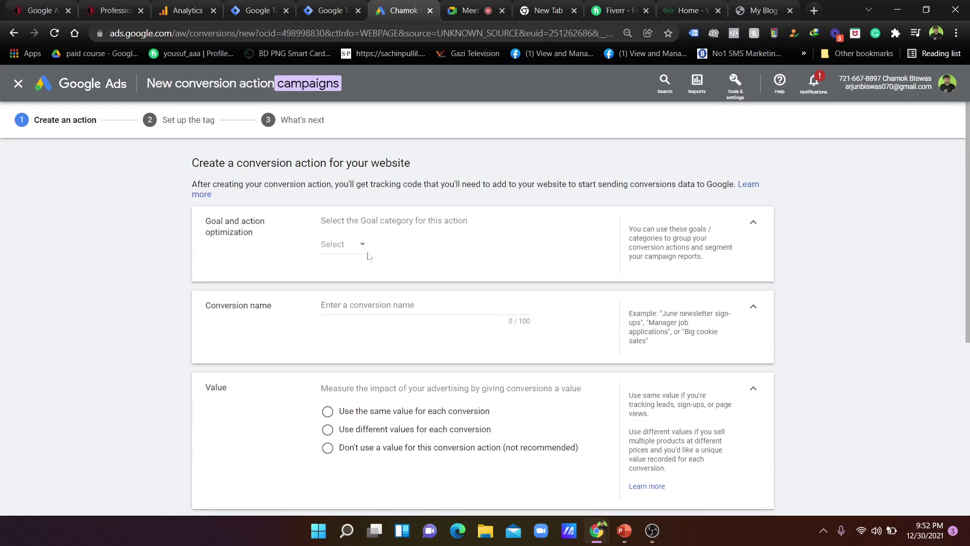
Set the goal category of the new conversion action to Page view
left_click(363, 246)
scroll(379, 283, "down", 3)
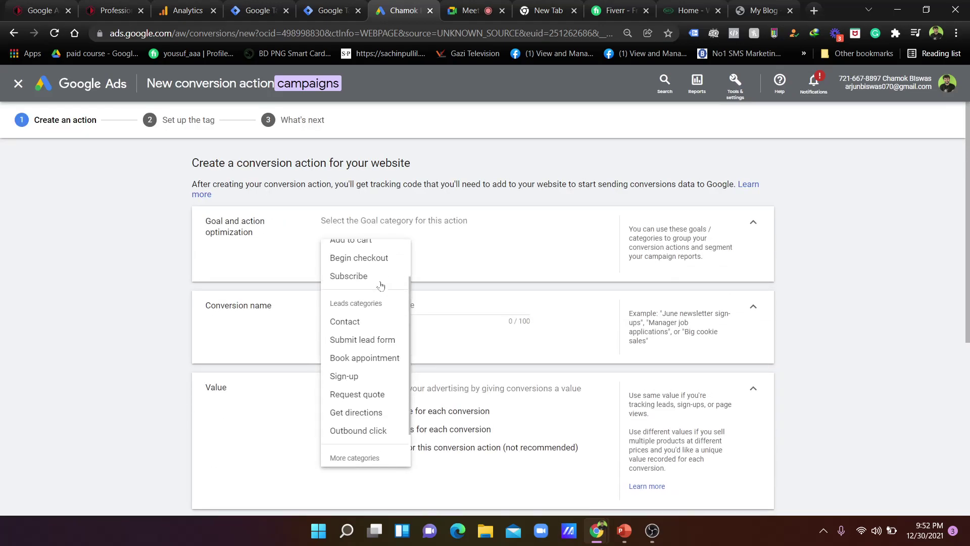
scroll(382, 285, "up", 2)
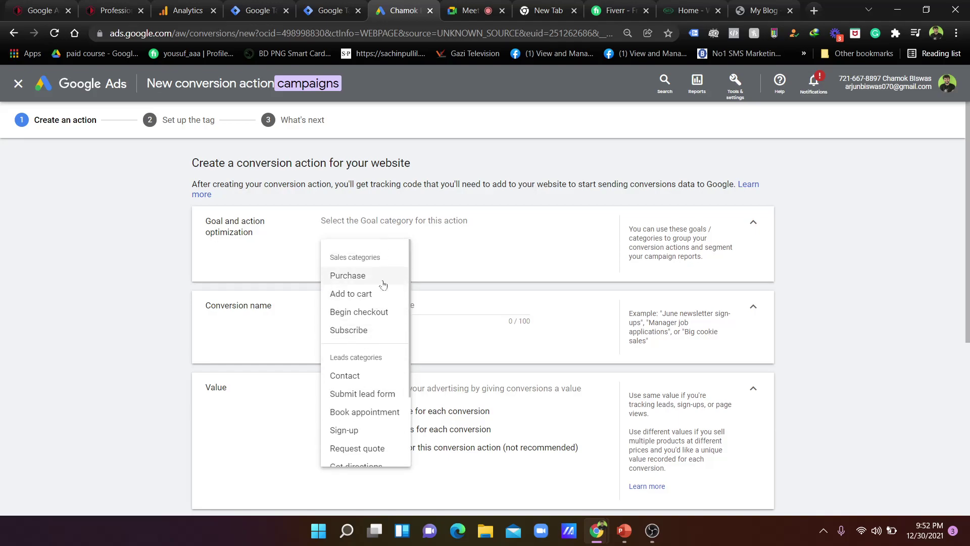
scroll(382, 283, "down", 2)
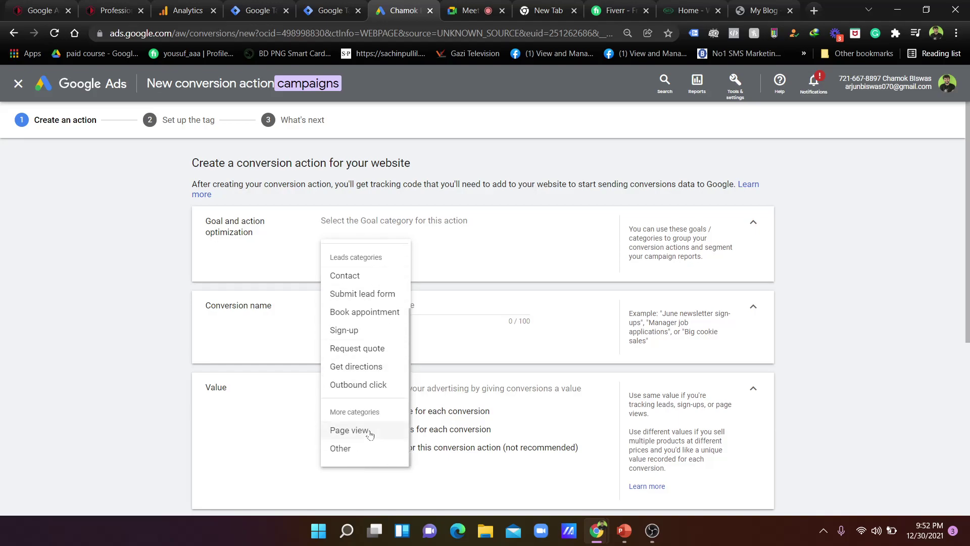
scroll(371, 384, "up", 2)
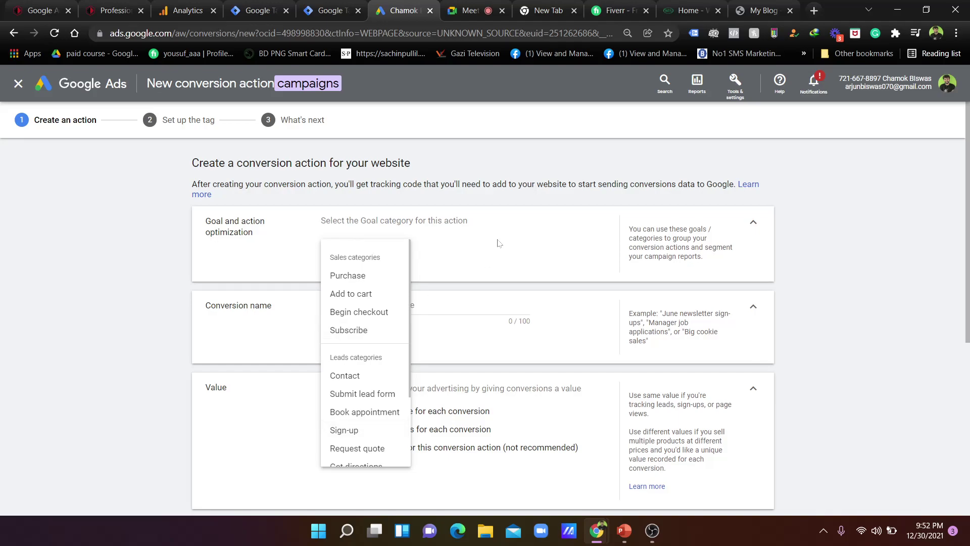
left_click(415, 247)
left_click(358, 246)
scroll(366, 399, "down", 3)
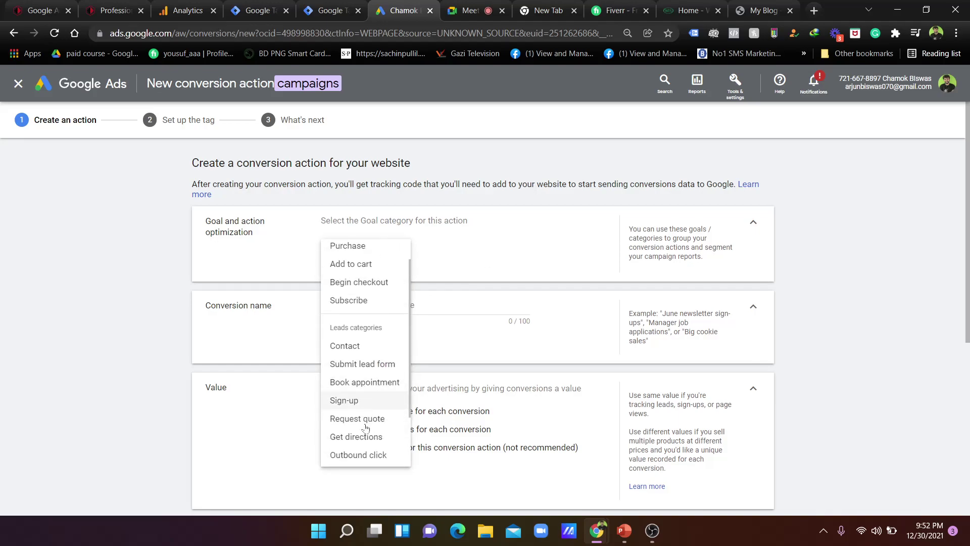
left_click(365, 429)
scroll(390, 292, "down", 1)
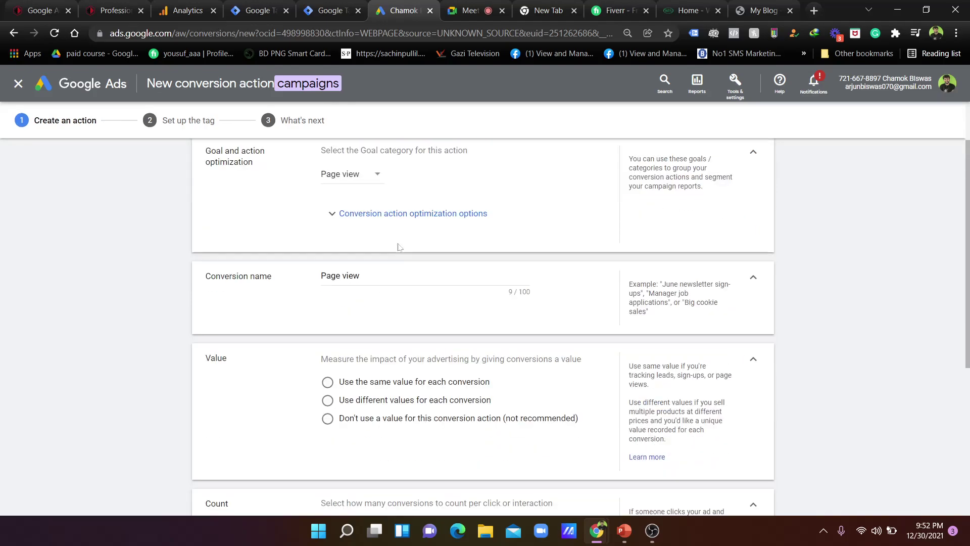
Set the conversion action to use no value and create it
scroll(444, 222, "down", 1)
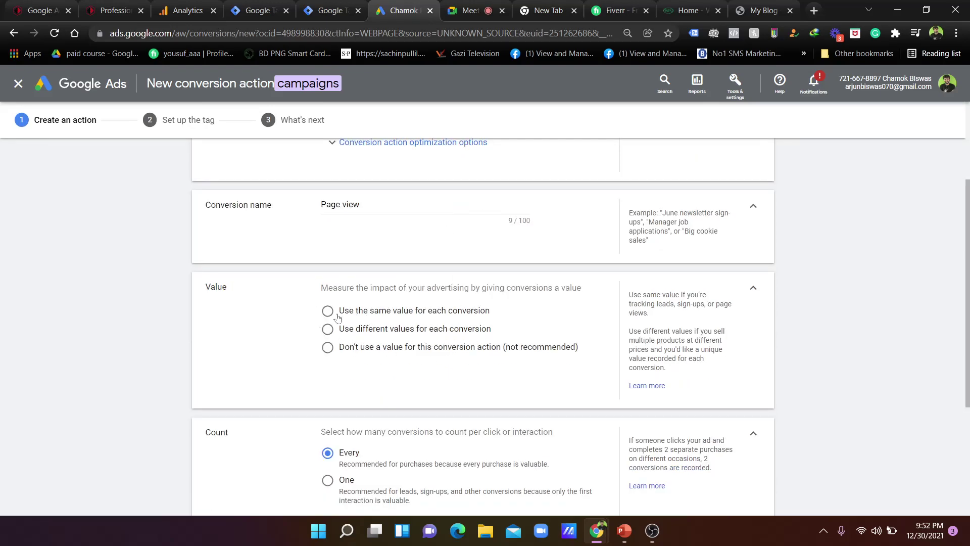
left_click(328, 347)
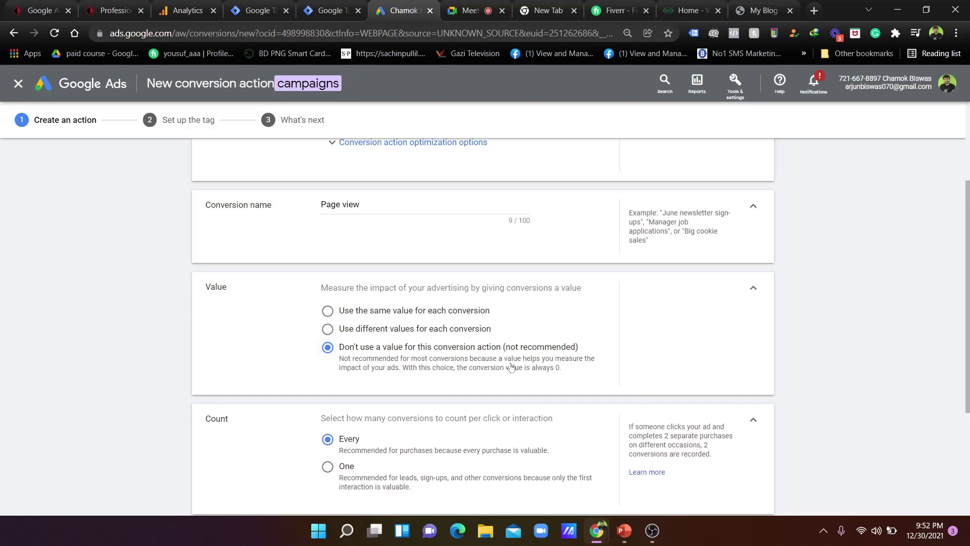
scroll(472, 357, "down", 3)
left_click(271, 476)
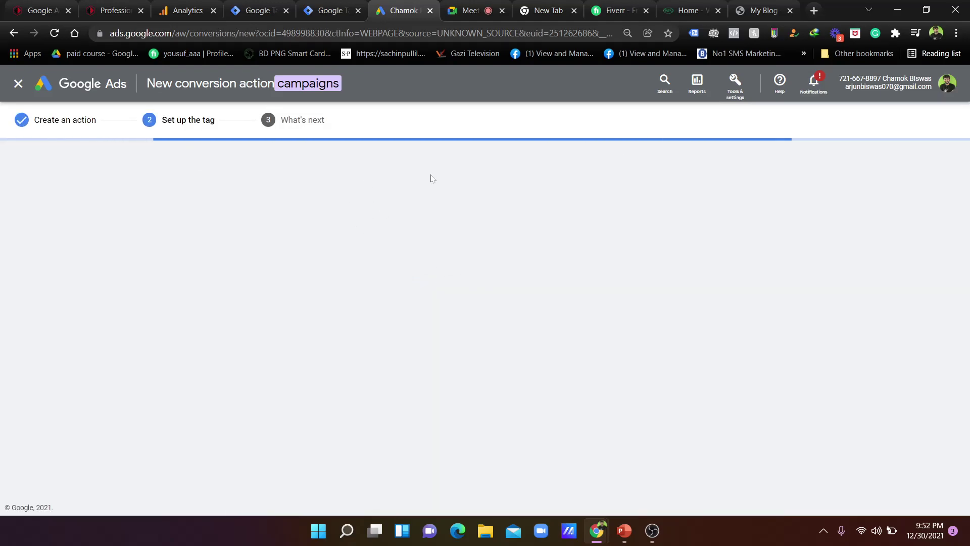
Choose Google Tag Manager as the tag setup method and copy the conversion ID into the remarketing tag's Conversion ID field
left_click(366, 262)
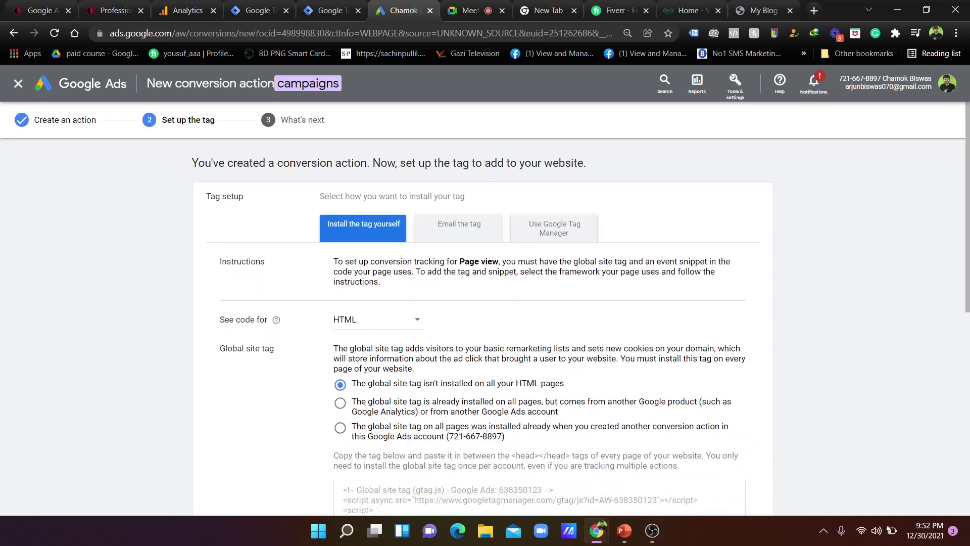
left_click(523, 216)
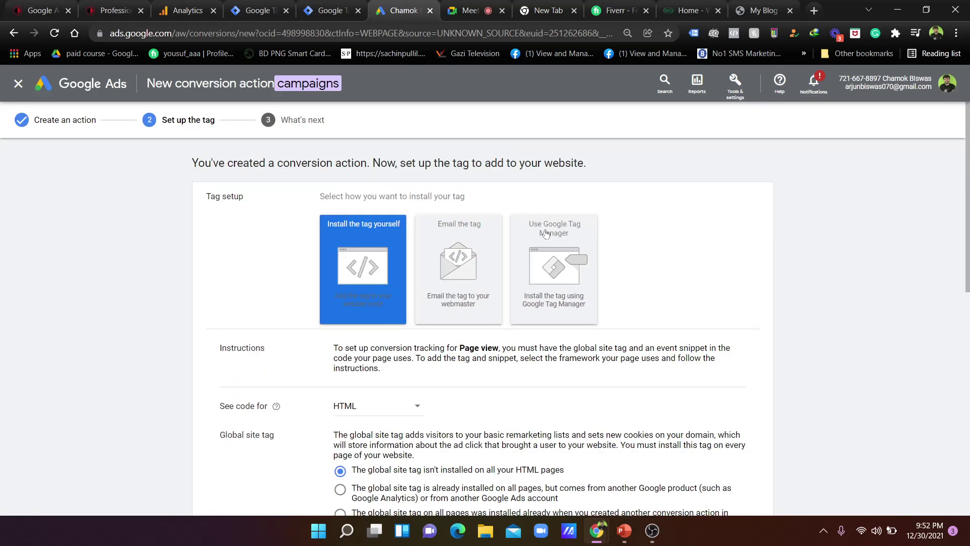
left_click_drag(404, 302, 325, 298)
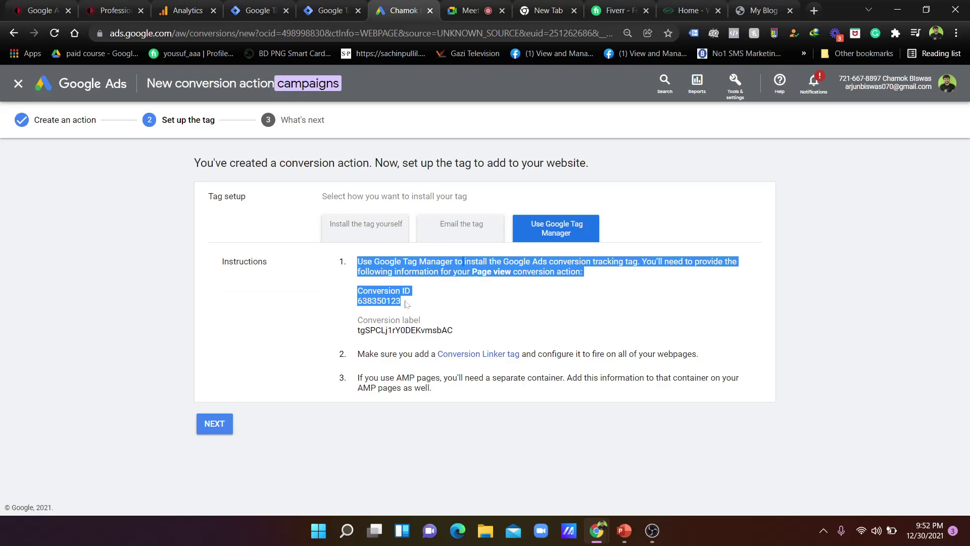
left_click_drag(407, 303, 358, 302)
right_click(361, 302)
left_click(384, 310)
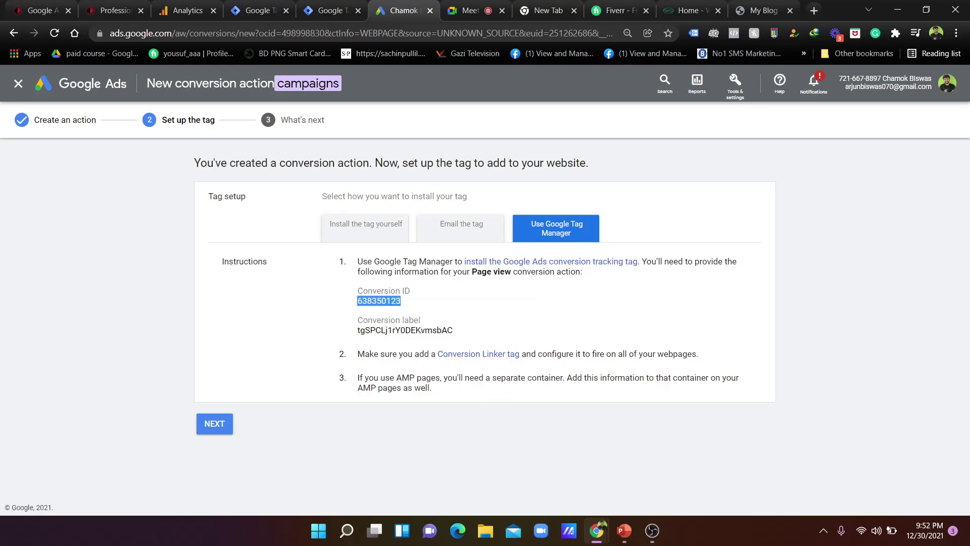
left_click(316, 5)
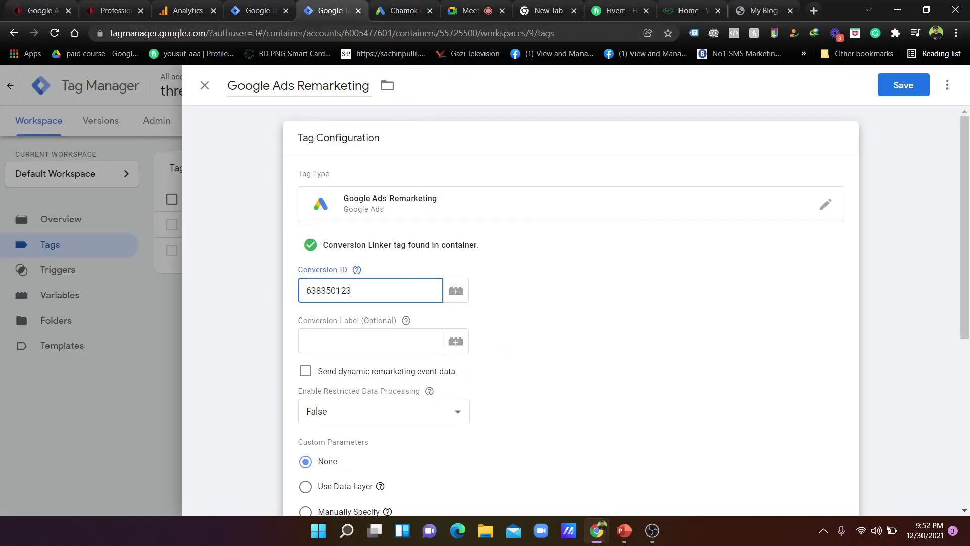
Copy the conversion label from Google Ads into the remarketing tag's Conversion Label field
left_click(418, 19)
left_click_drag(454, 331, 376, 331)
right_click(356, 326)
left_click(372, 336)
left_click(329, 10)
left_click(354, 340)
key("ctrl+v")
Assign the All Pages trigger to the remarketing tag and try to save it
scroll(575, 326, "down", 3)
scroll(575, 327, "down", 4)
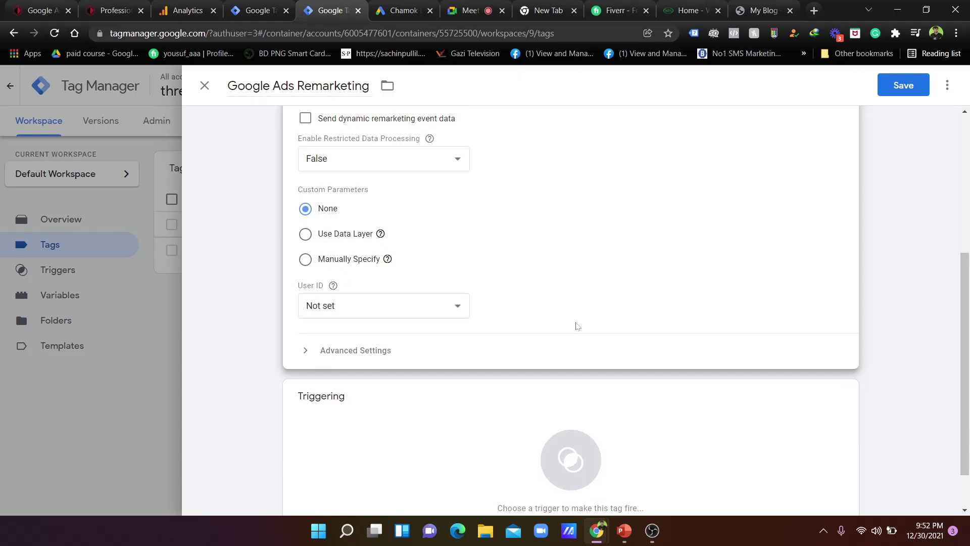
left_click(465, 363)
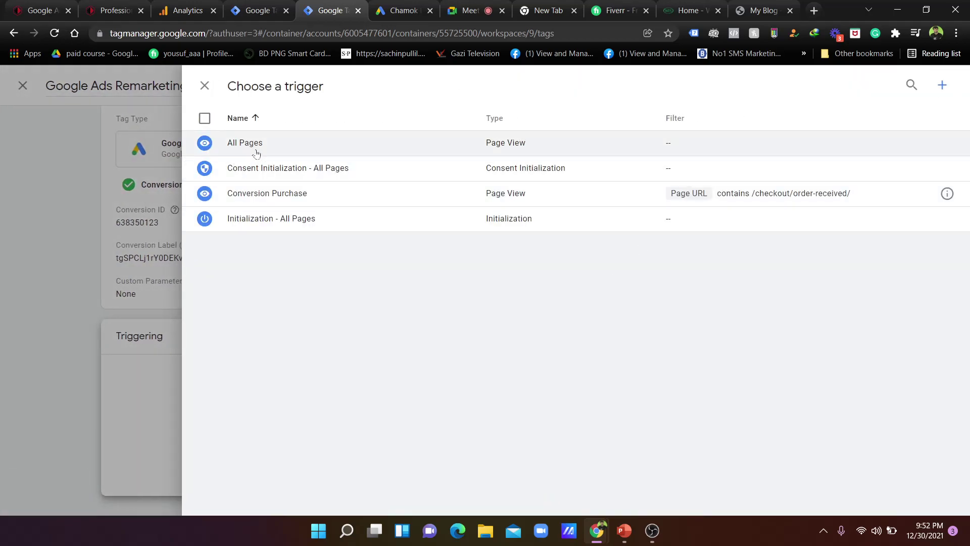
left_click(257, 146)
left_click(903, 85)
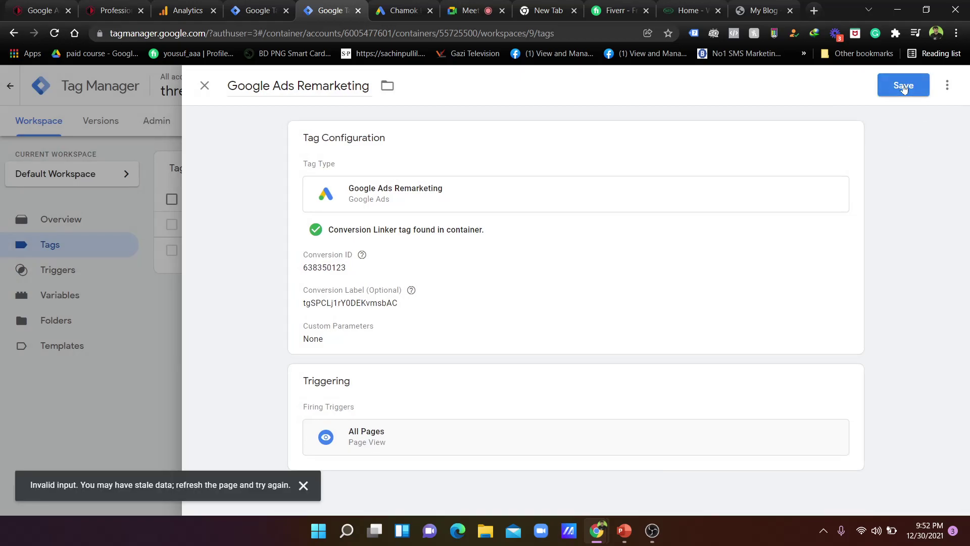
left_click(904, 86)
Reload the Tag Manager page and create a tag named Google Ads Remarketing with the Google Ads Remarketing tag type
left_click(54, 33)
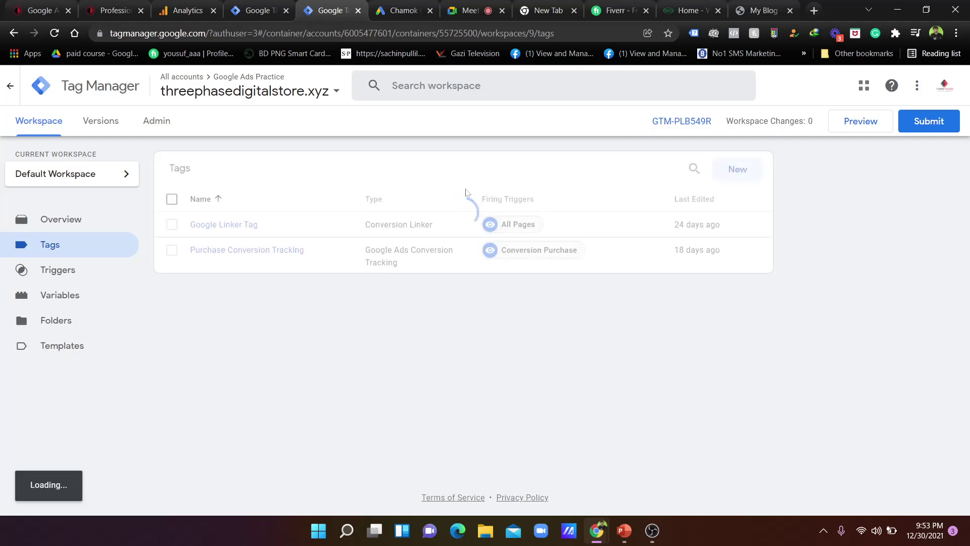
left_click(755, 174)
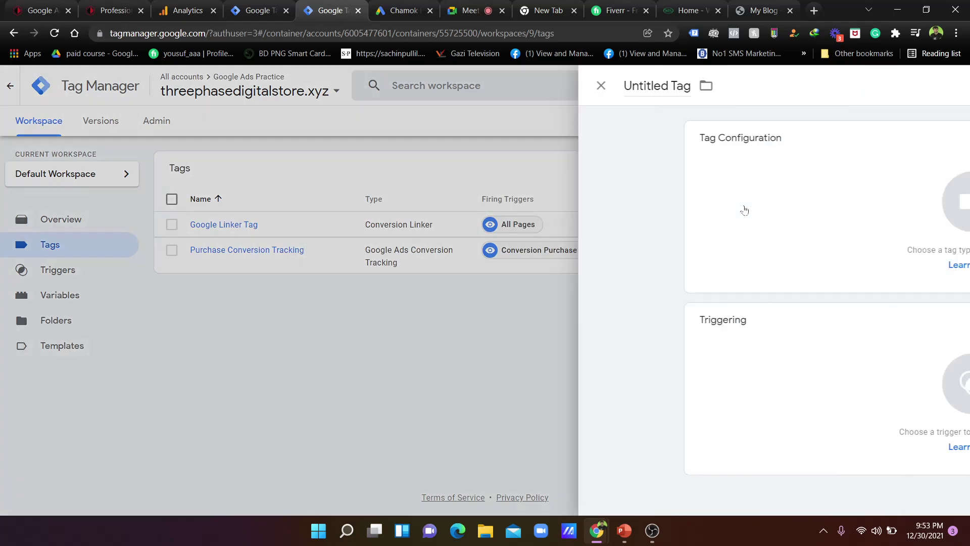
key("BackSpace")
type("Google Ads")
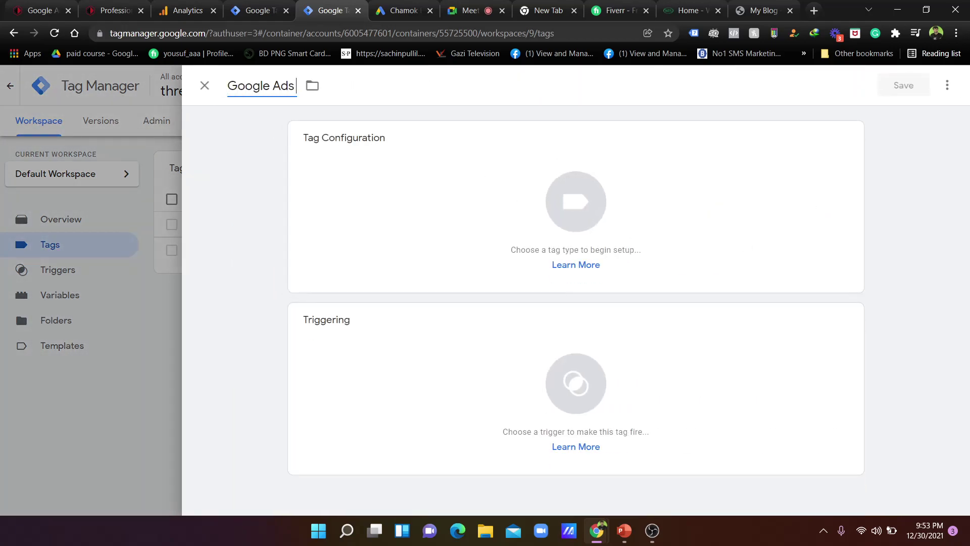
type(" Remarketing")
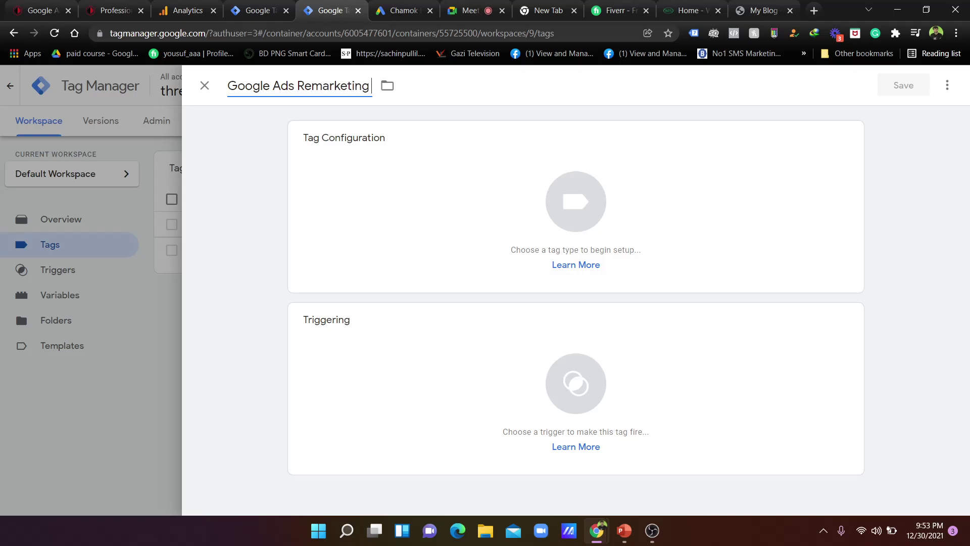
left_click(447, 160)
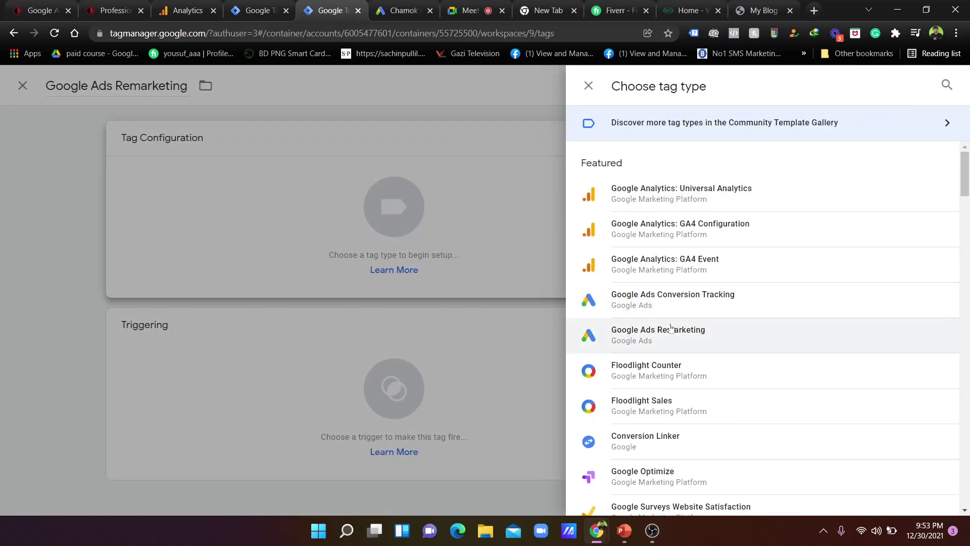
left_click(682, 345)
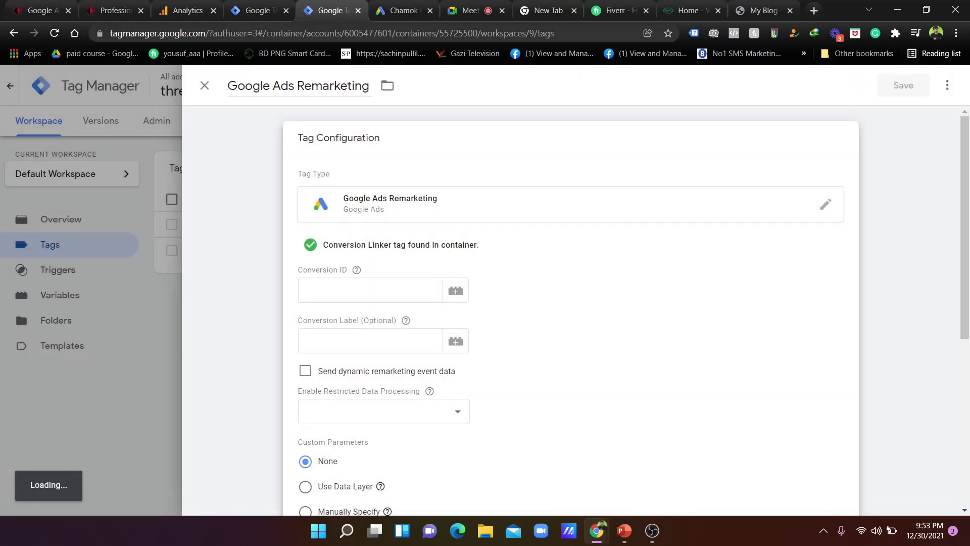
Enter the copied conversion label in the remarketing tag's Conversion Label field, leaving the Conversion ID field empty
left_click(394, 292)
type("tgSPCLj1rY0DEKvmsbAC")
key("ctrl+a")
key("ctrl+c")
key("BackSpace")
left_click(371, 340)
key("ctrl+v")
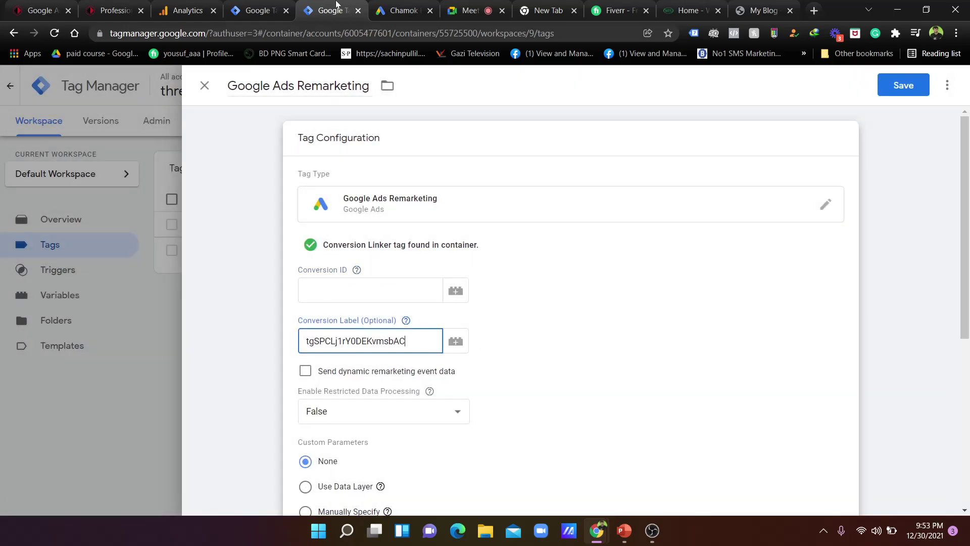
Copy the conversion ID from the Google Ads tag setup page into the remarketing tag's Conversion ID field
left_click(404, 10)
left_click_drag(413, 302, 356, 302)
right_click(357, 301)
left_click(382, 316)
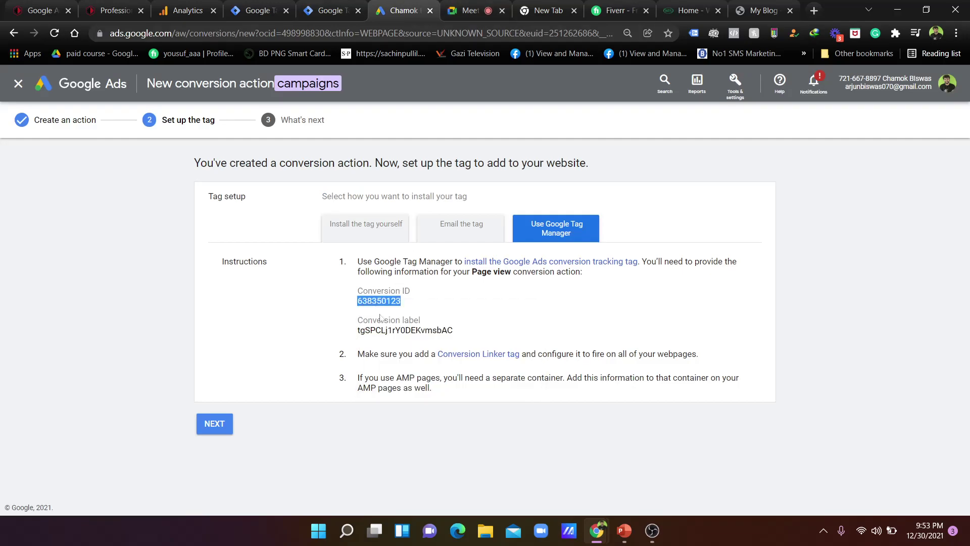
left_click(328, 10)
left_click(370, 290)
key("ctrl+v")
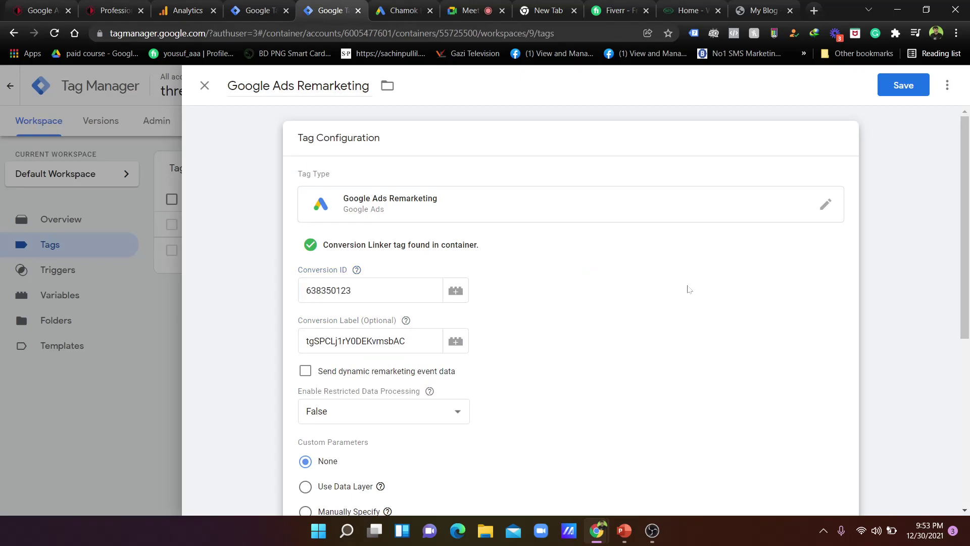
Assign the All Pages trigger to the remarketing tag and save the tag
scroll(556, 309, "down", 5)
left_click(452, 410)
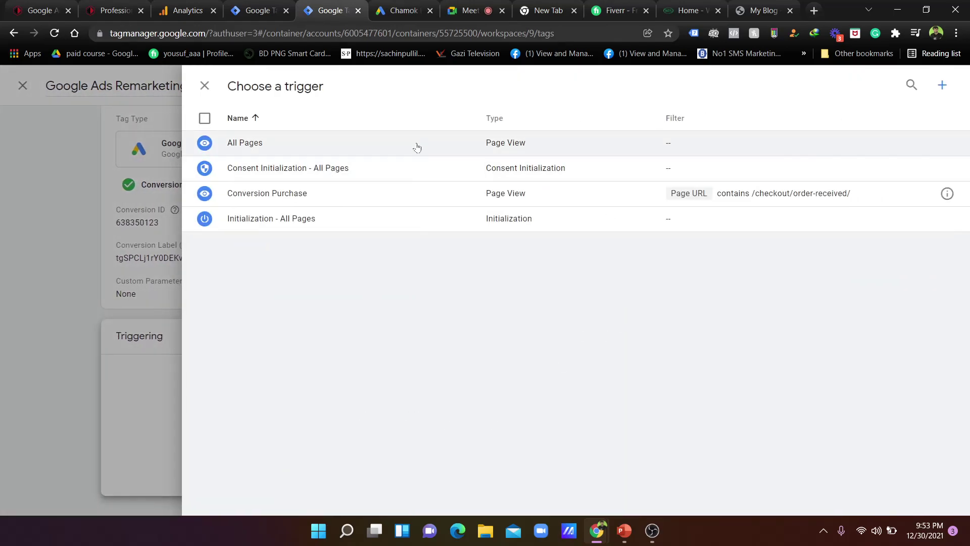
left_click(415, 145)
left_click(897, 90)
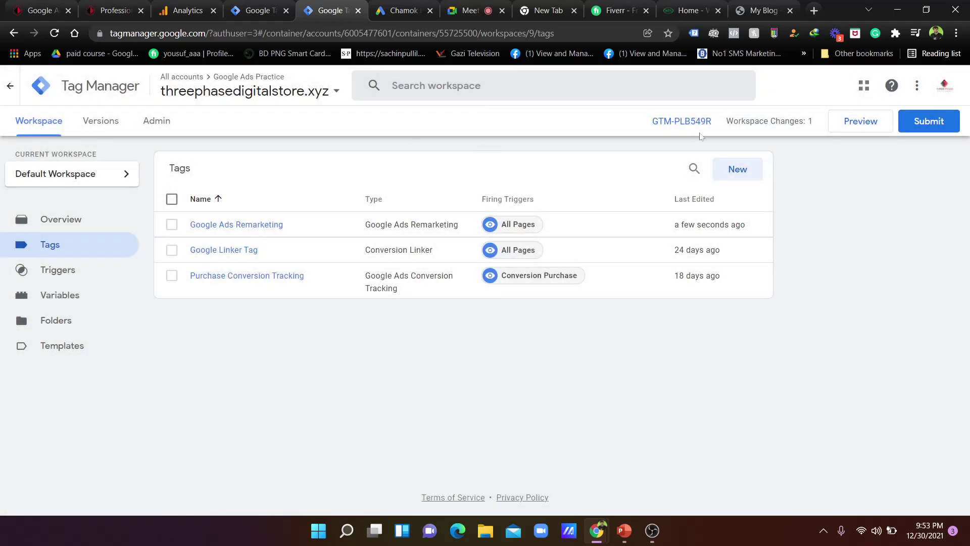
Submit the workspace changes and publish them without a version name or description
left_click(918, 127)
left_click(923, 85)
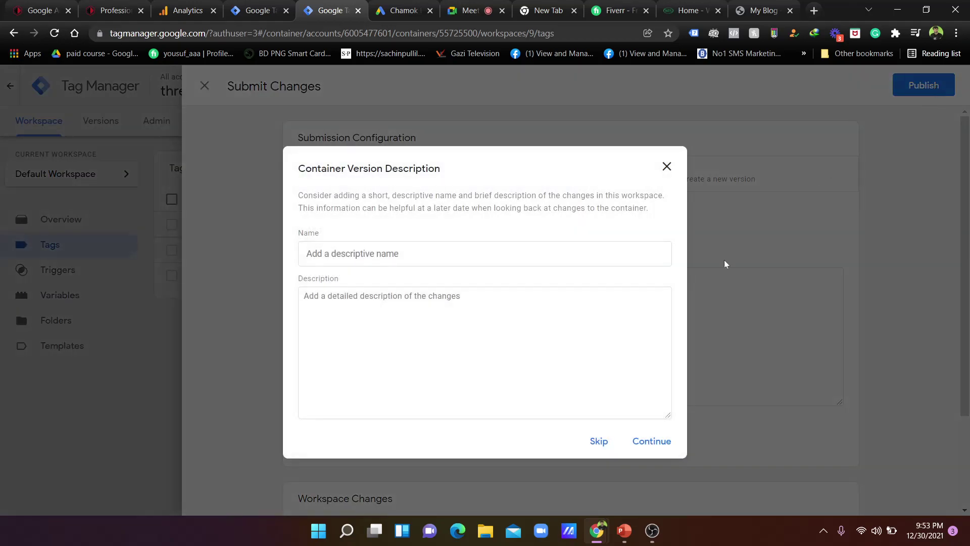
left_click(652, 441)
Switch to Google Ads, finish the conversion action's tag setup and reload the conversions summary
key("ctrl+Tab")
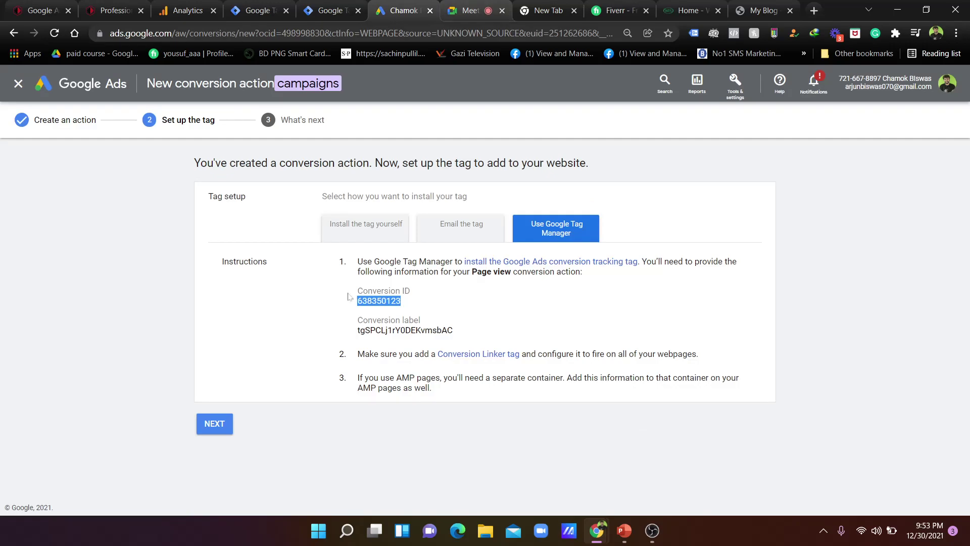
left_click(214, 424)
left_click(215, 380)
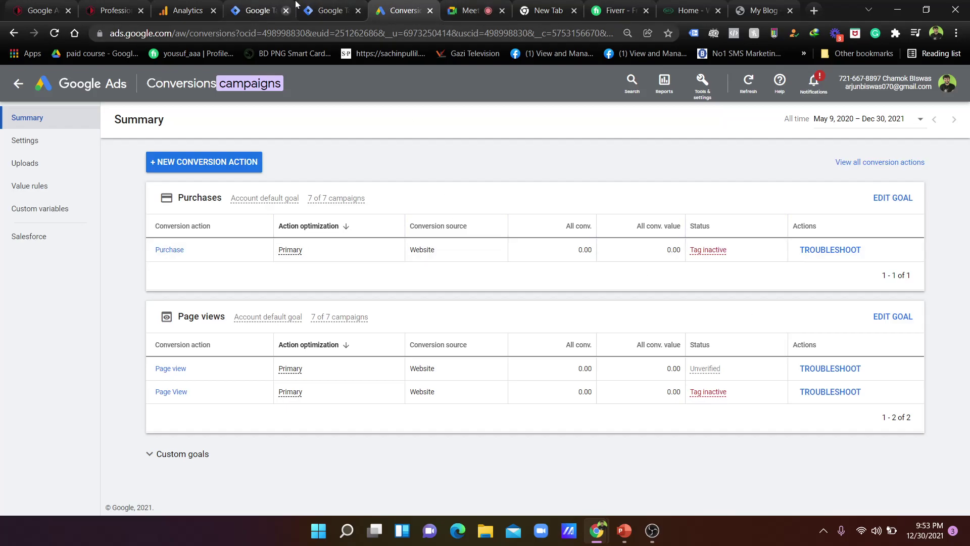
left_click(54, 34)
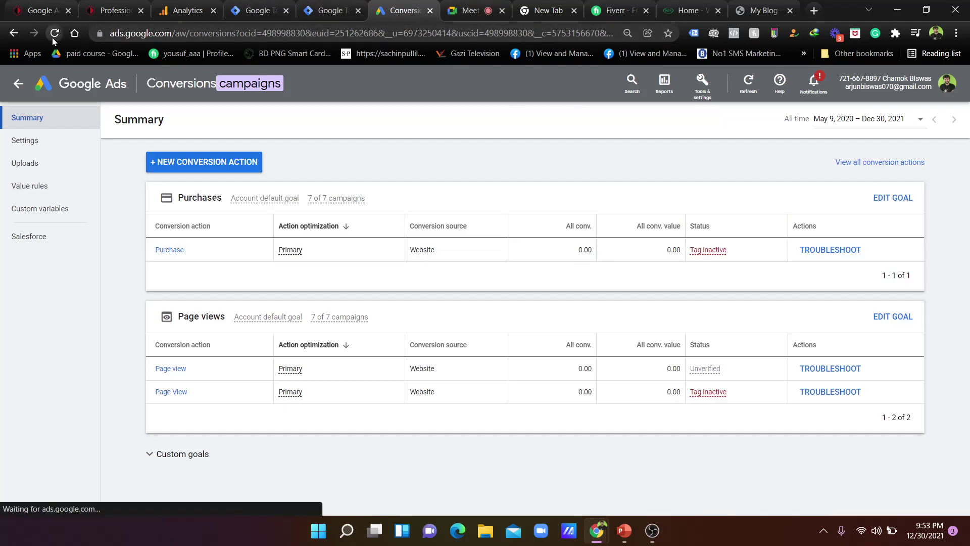
Return to the Tag Manager workspace and start preview mode for threephasedigitalstore.xyz
left_click(324, 11)
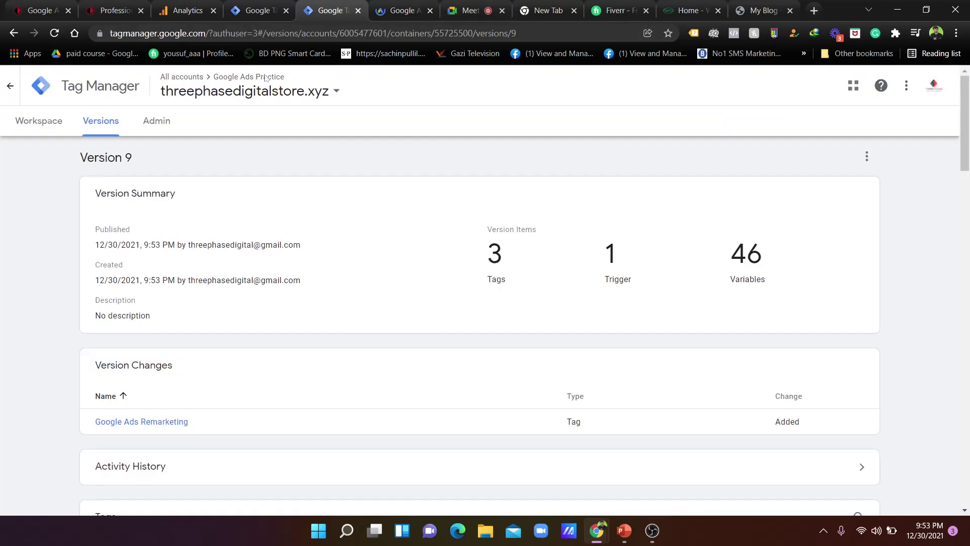
left_click(39, 120)
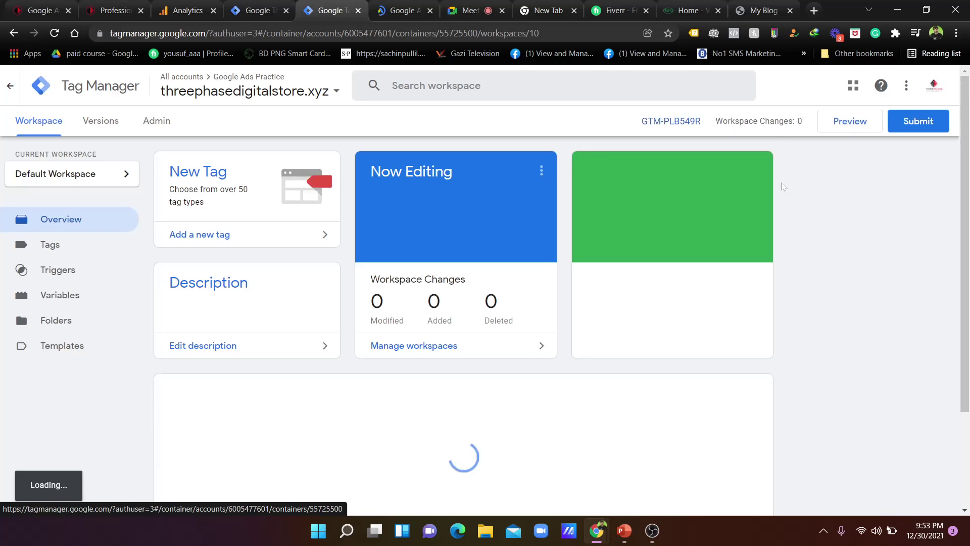
left_click(842, 123)
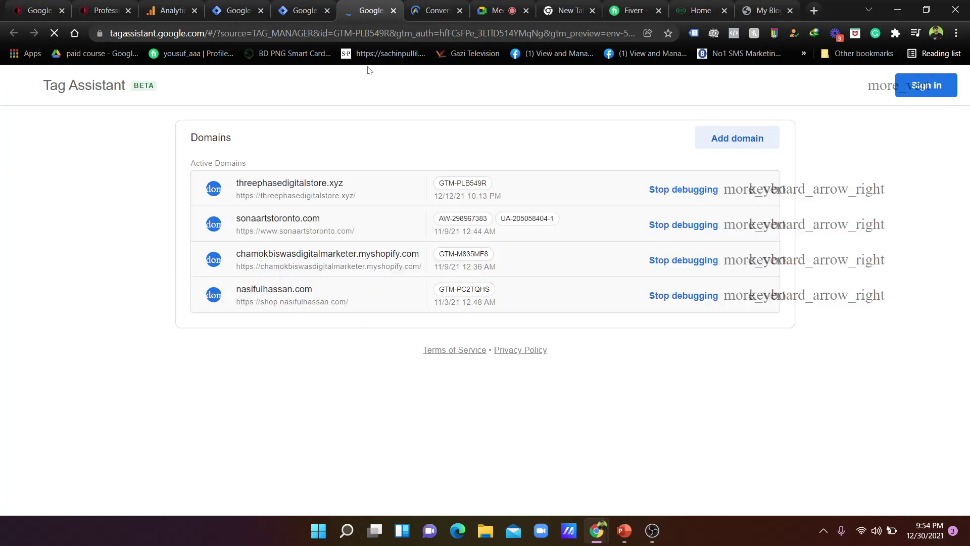
left_click(478, 402)
Open the store page in debug mode and complete its connection to Tag Assistant to show the fired tags
left_click(733, 11)
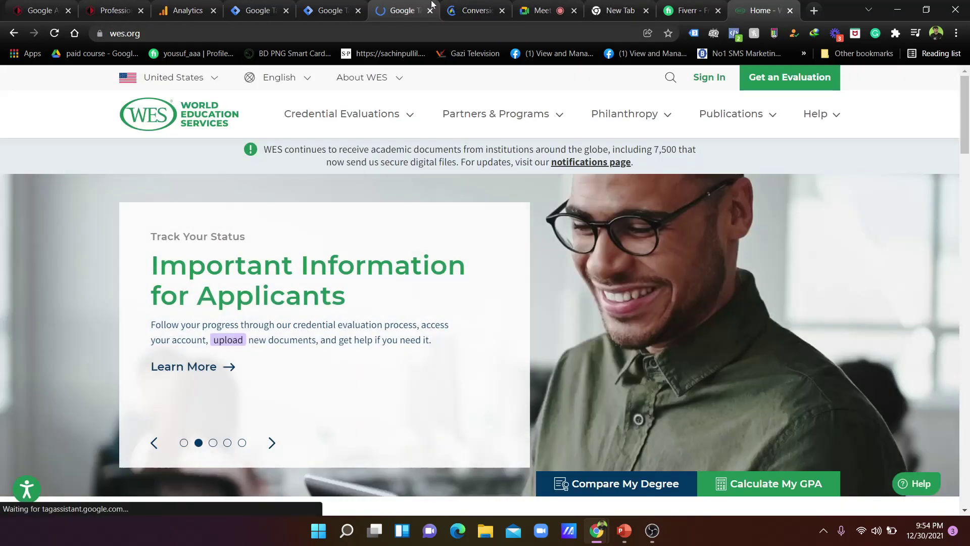
left_click(432, 4)
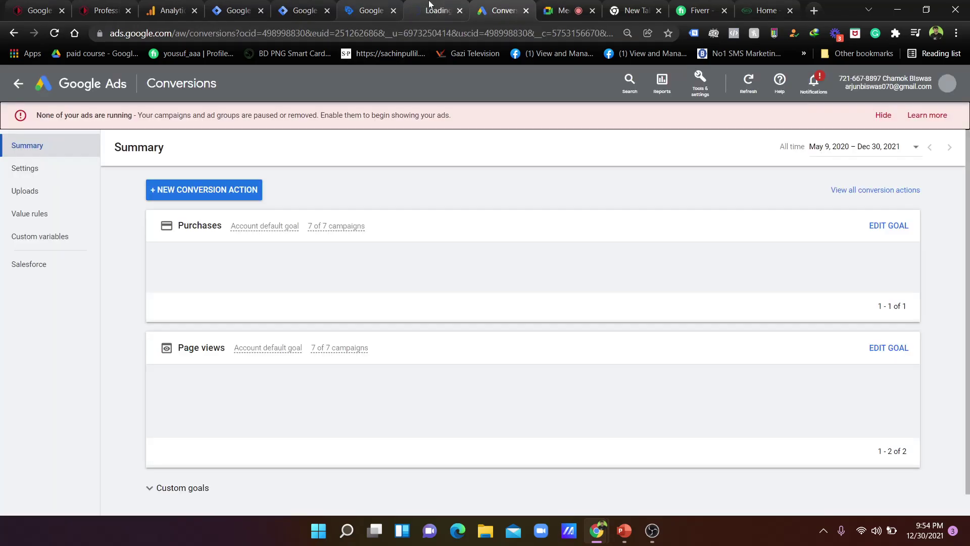
left_click(435, 8)
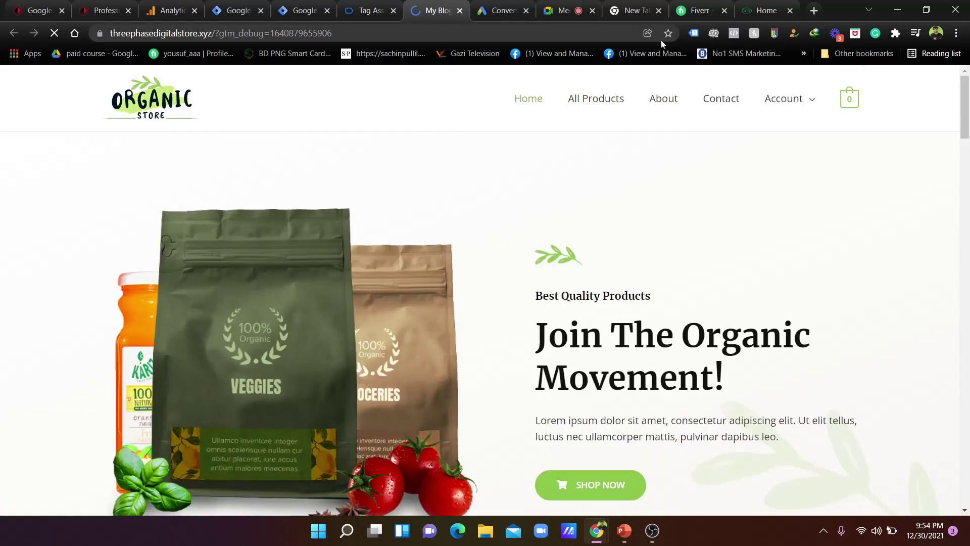
left_click(695, 34)
left_click(374, 10)
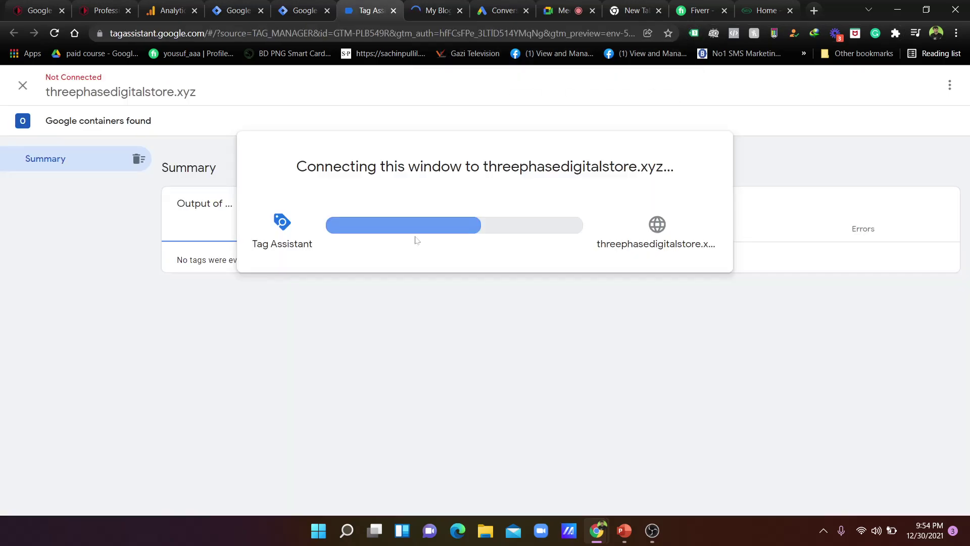
left_click(439, 10)
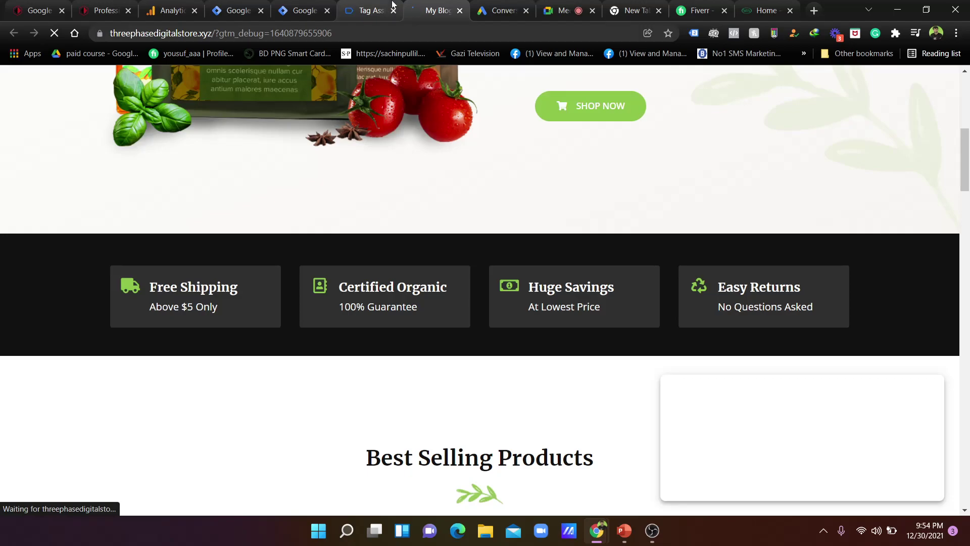
left_click(694, 33)
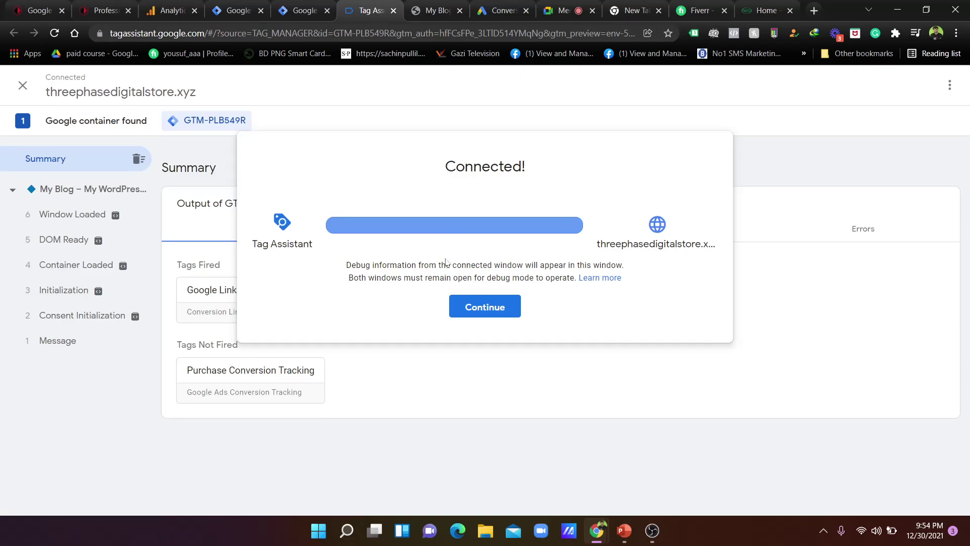
left_click(489, 316)
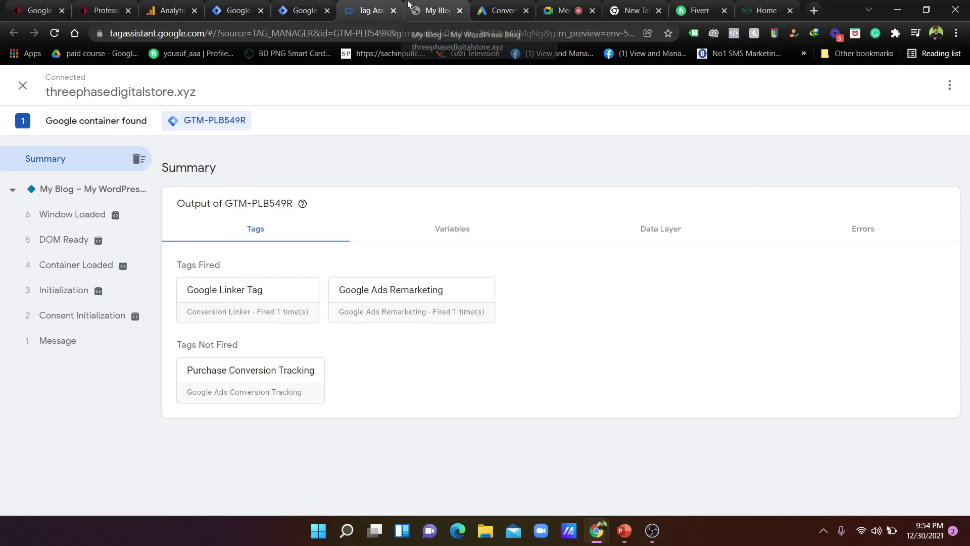
Check the tags detected on the store's home page with the Tag Assistant Legacy extension
left_click(436, 10)
scroll(707, 250, "up", 7)
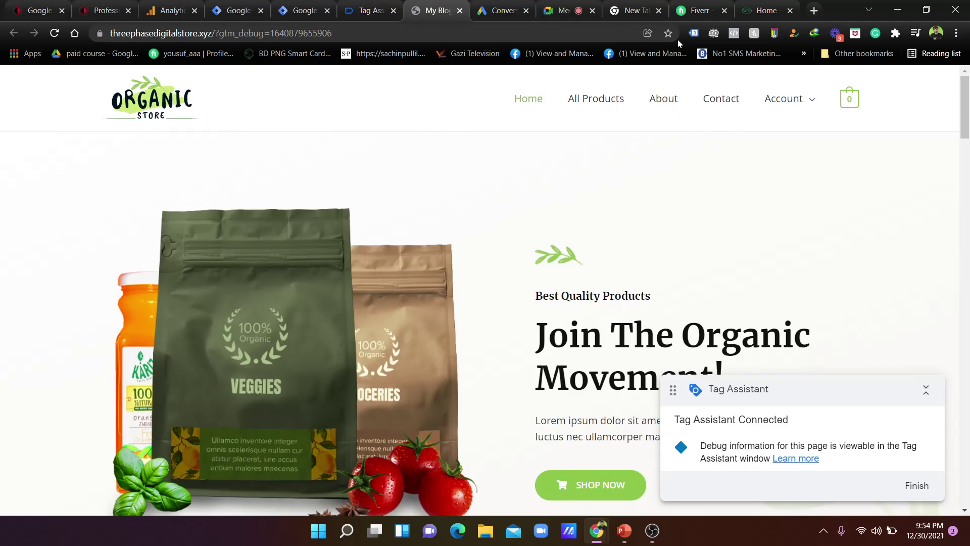
left_click(693, 33)
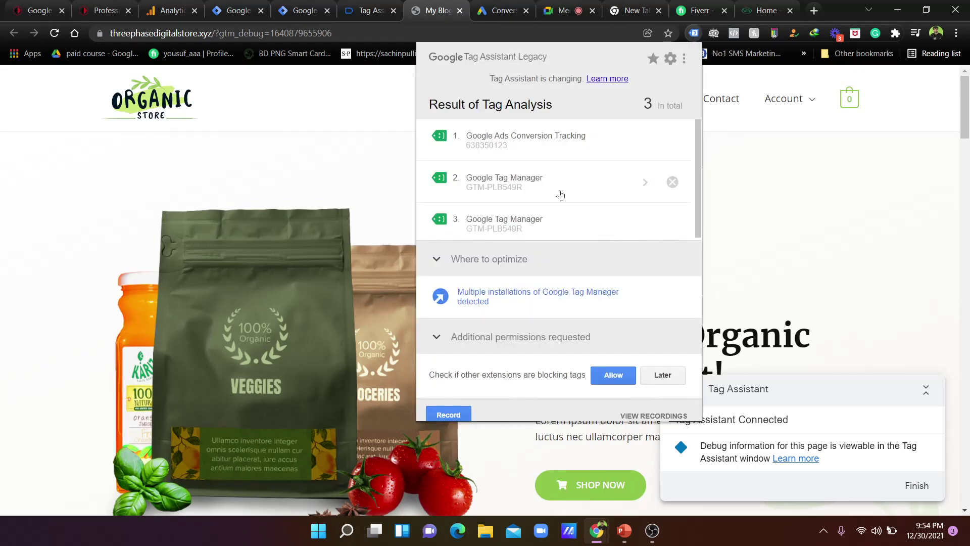
left_click(879, 196)
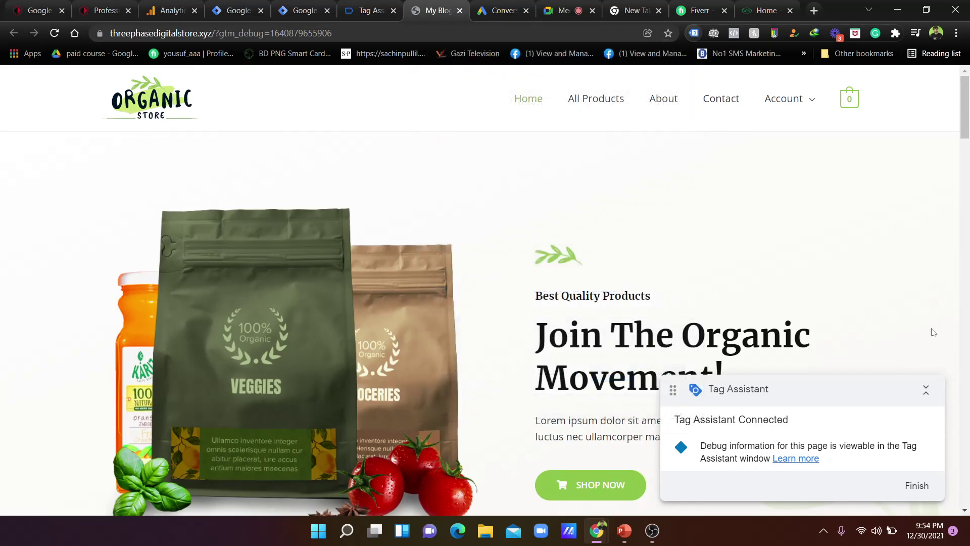
scroll(820, 241, "down", 7)
scroll(821, 241, "up", 7)
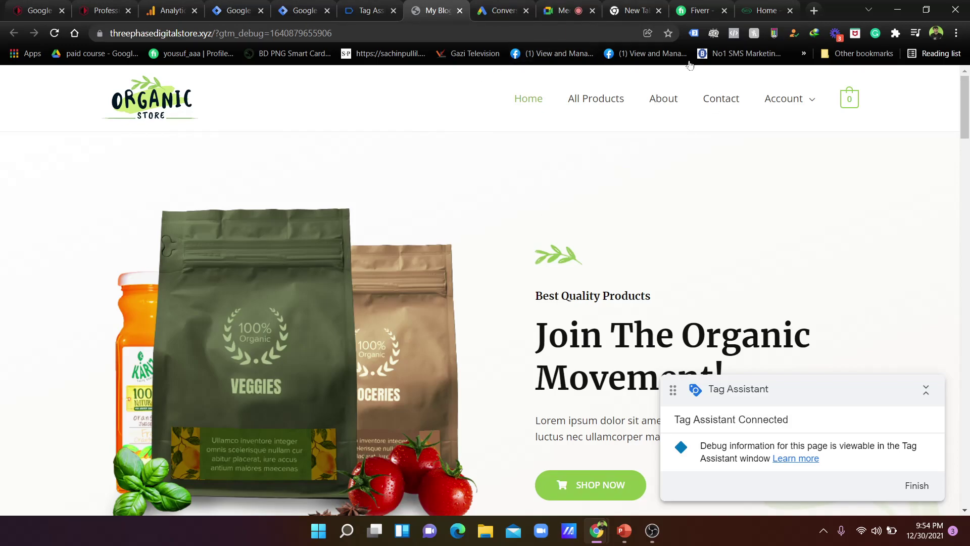
Switch to Google Analytics and examine the Home and Audience Overview reports for All Web Site Data
left_click(175, 5)
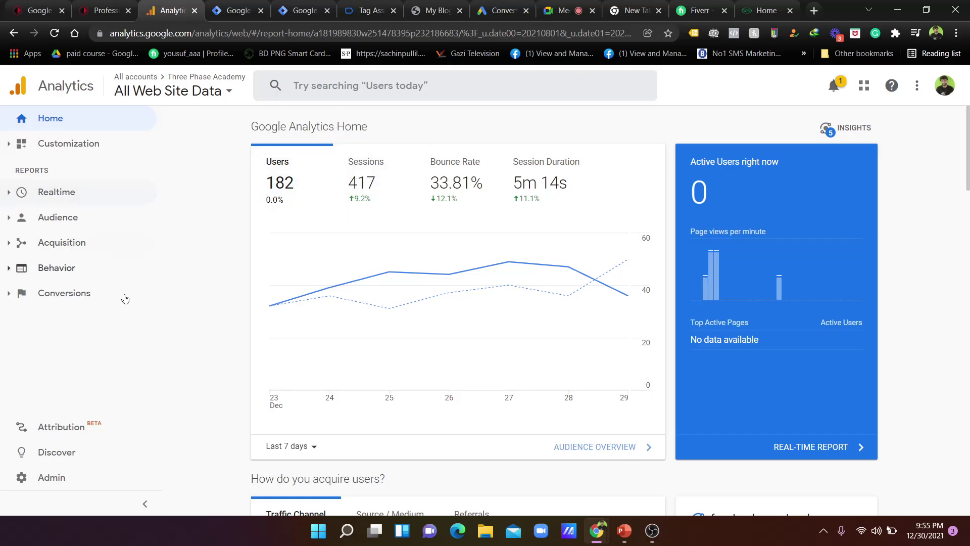
scroll(404, 293, "down", 5)
scroll(404, 283, "up", 5)
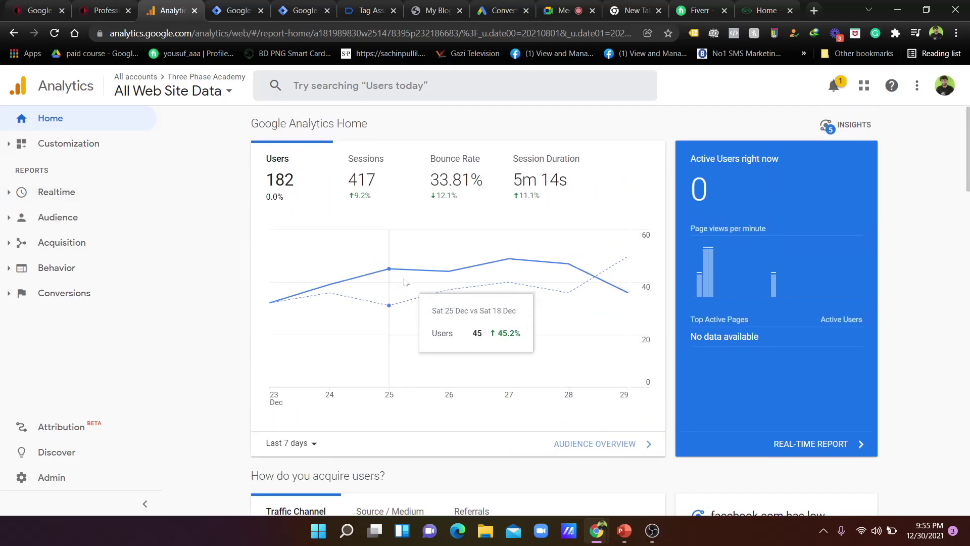
left_click(73, 224)
left_click(86, 246)
scroll(234, 277, "down", 5)
scroll(432, 285, "up", 5)
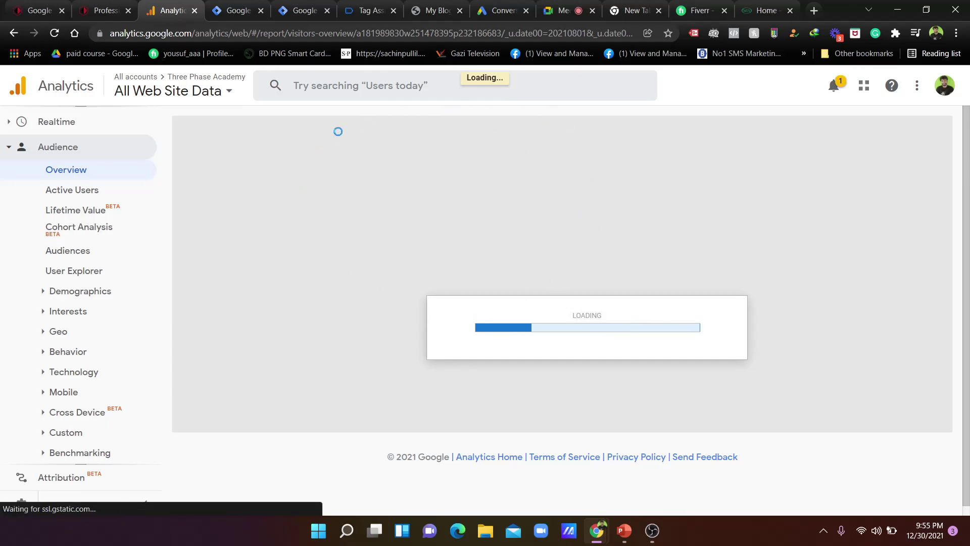
scroll(277, 274, "down", 3)
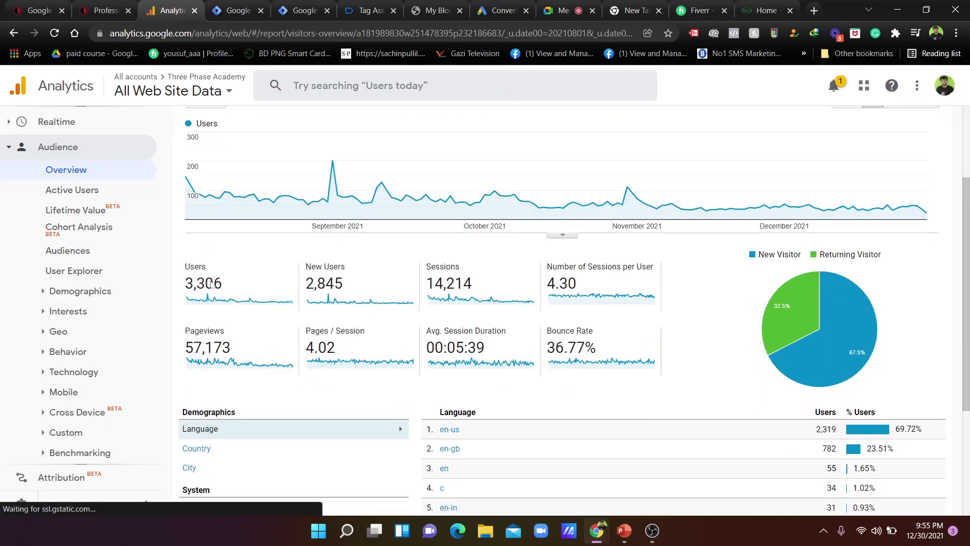
scroll(243, 290, "up", 3)
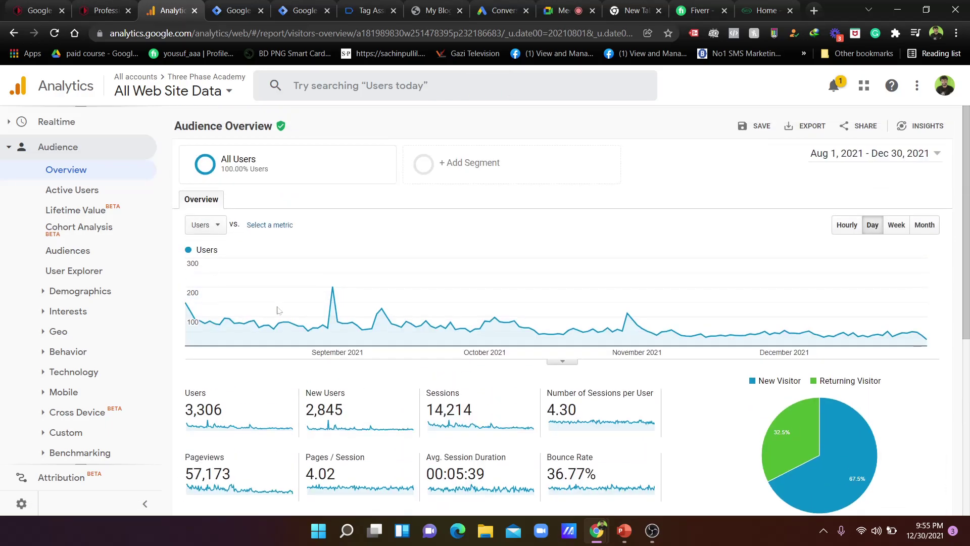
scroll(300, 301, "down", 3)
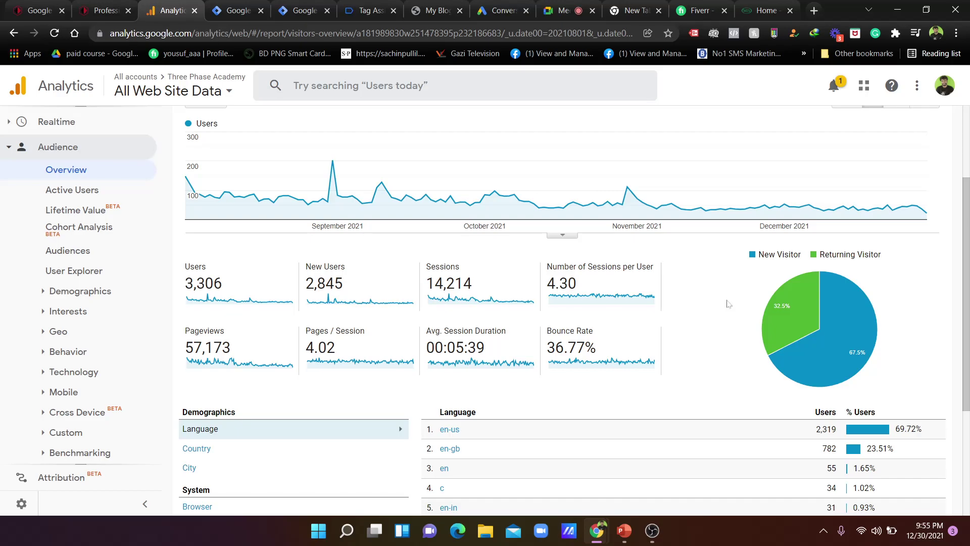
Switch to the GA4 Three Phase Academy property and review its Reports snapshot
scroll(86, 270, "up", 2)
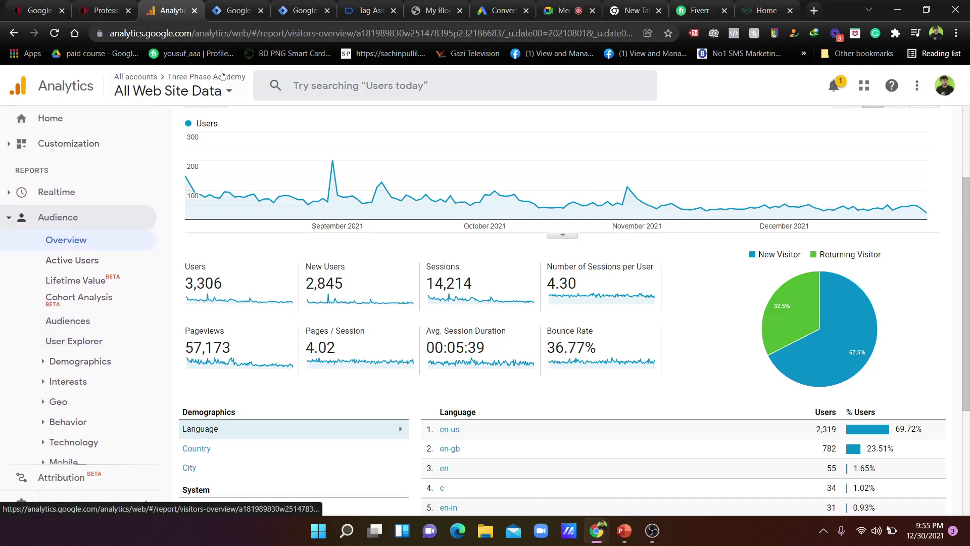
left_click(222, 76)
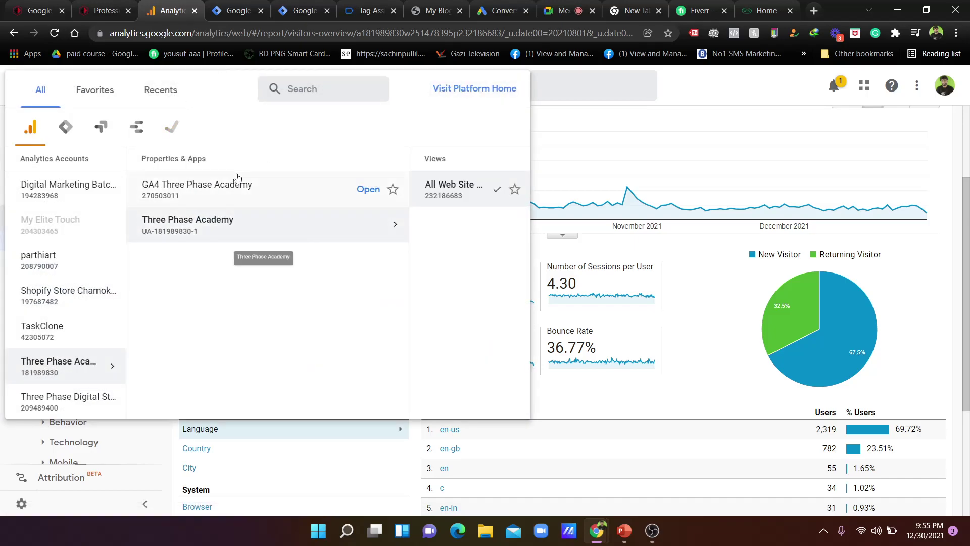
left_click(270, 188)
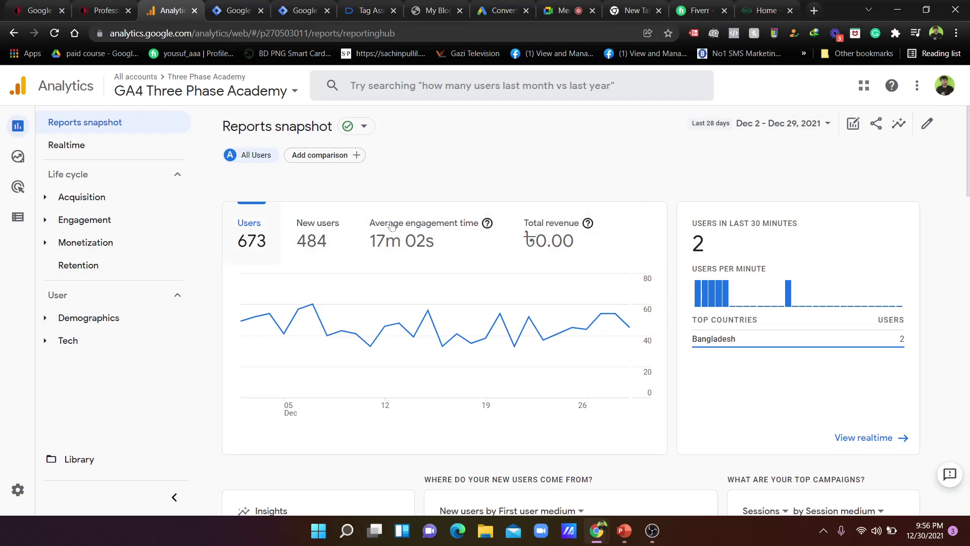
scroll(512, 291, "down", 5)
scroll(511, 290, "up", 5)
Open the Audiences list in the configuration section of the GA4 Three Phase Academy property
mouse_move(18, 162)
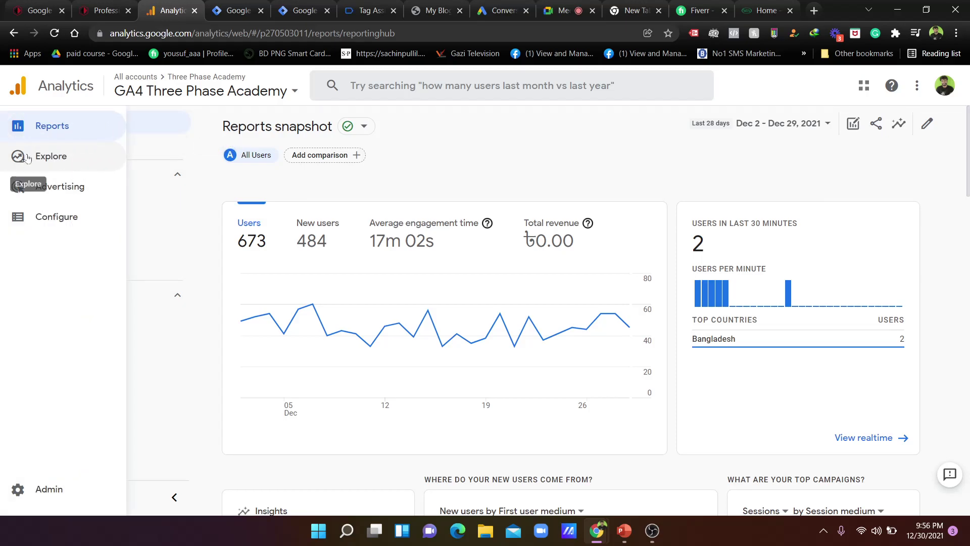
left_click(61, 222)
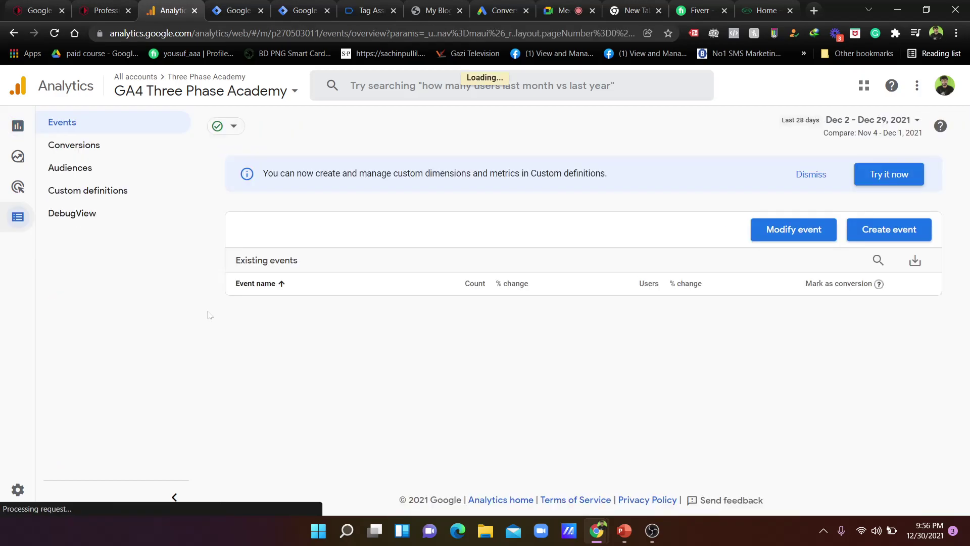
left_click(86, 171)
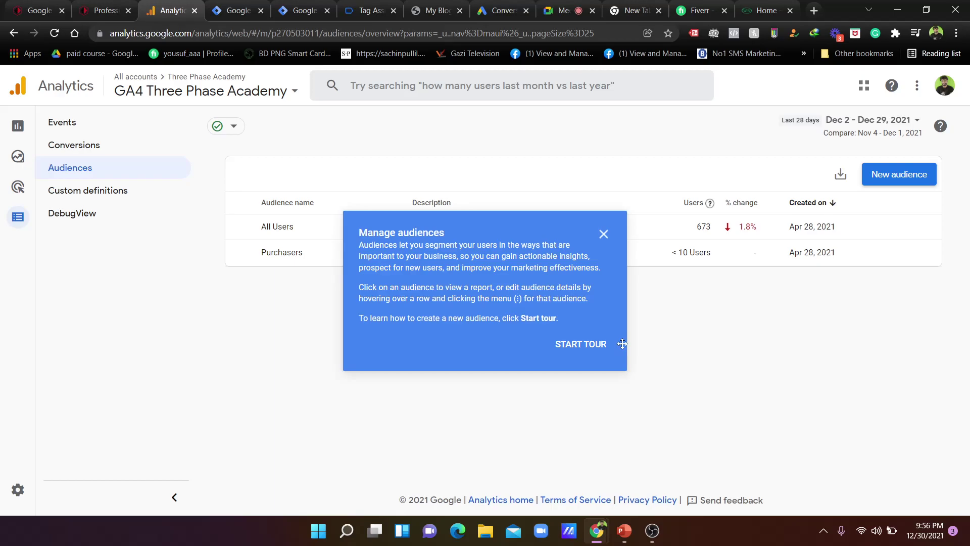
Switch Google Analytics to the Three Phase Digital Google account
left_click(953, 84)
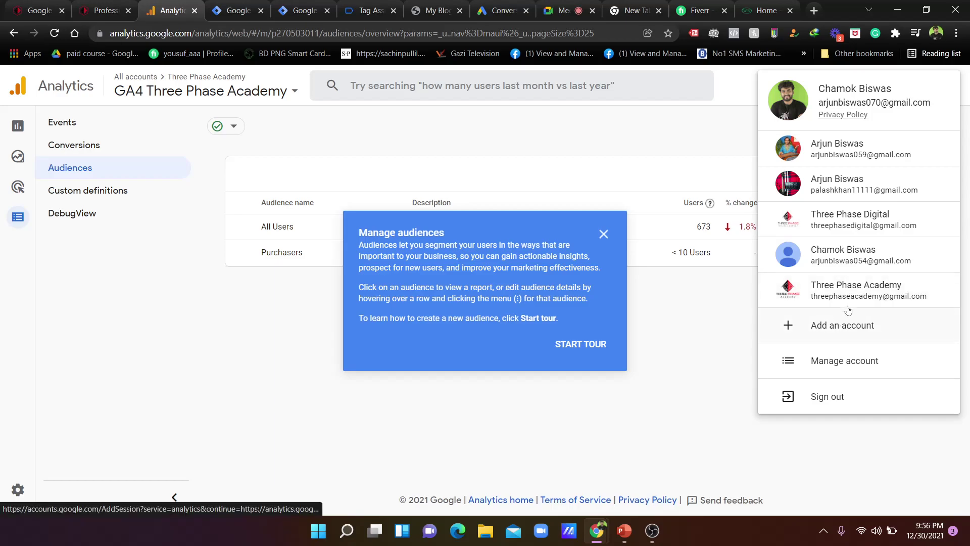
left_click(849, 225)
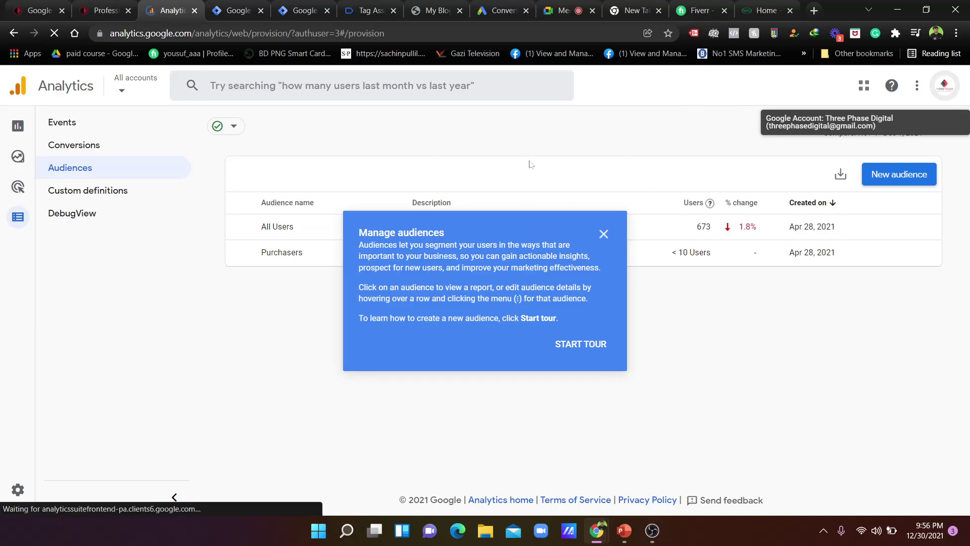
left_click(108, 16)
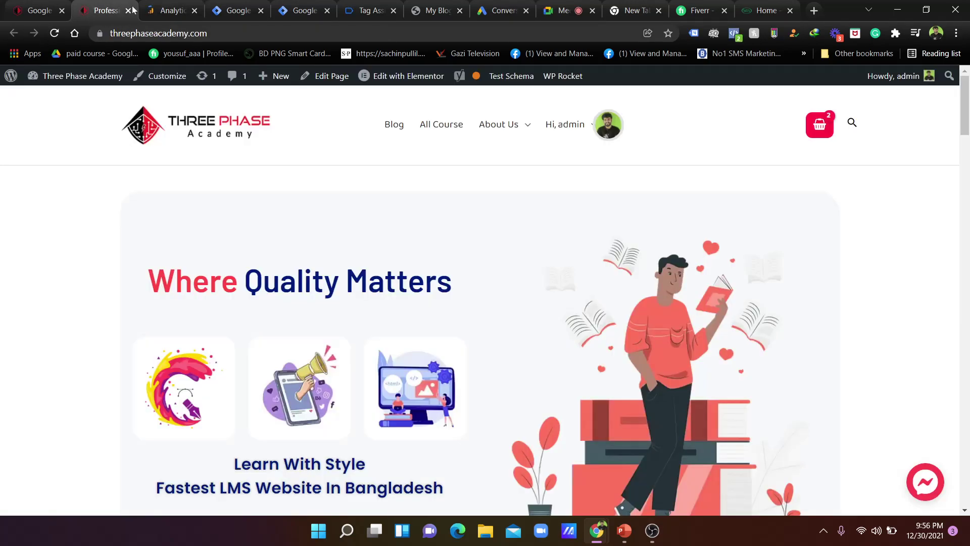
left_click(40, 10)
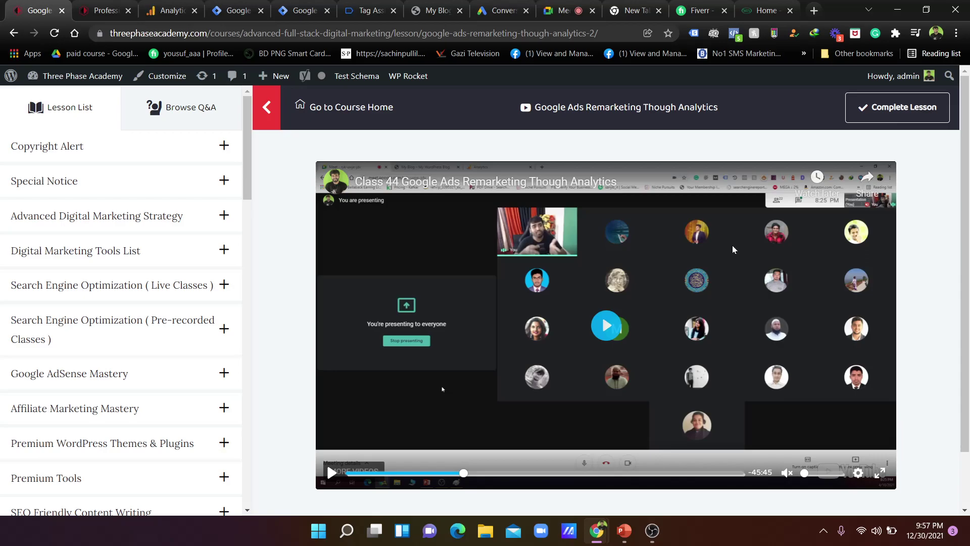
left_click(179, 6)
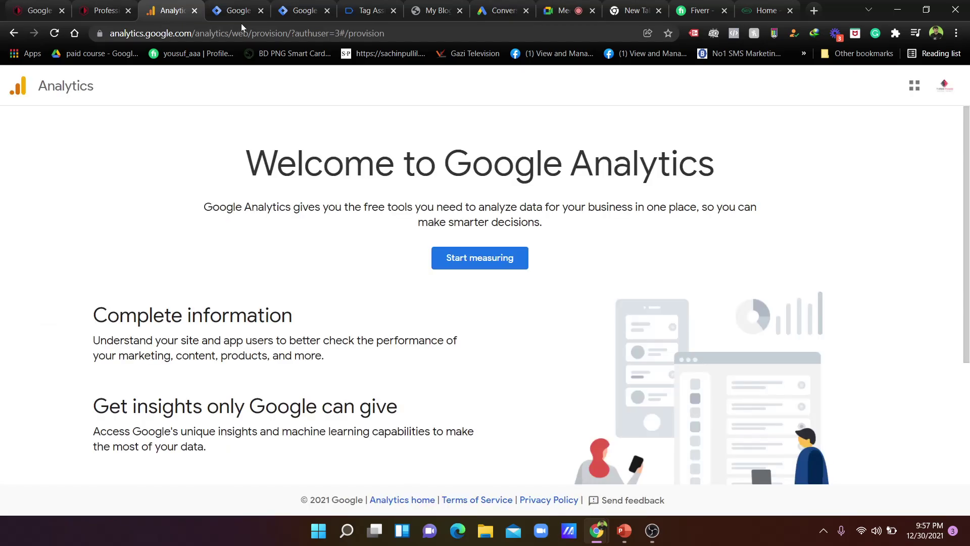
left_click(944, 85)
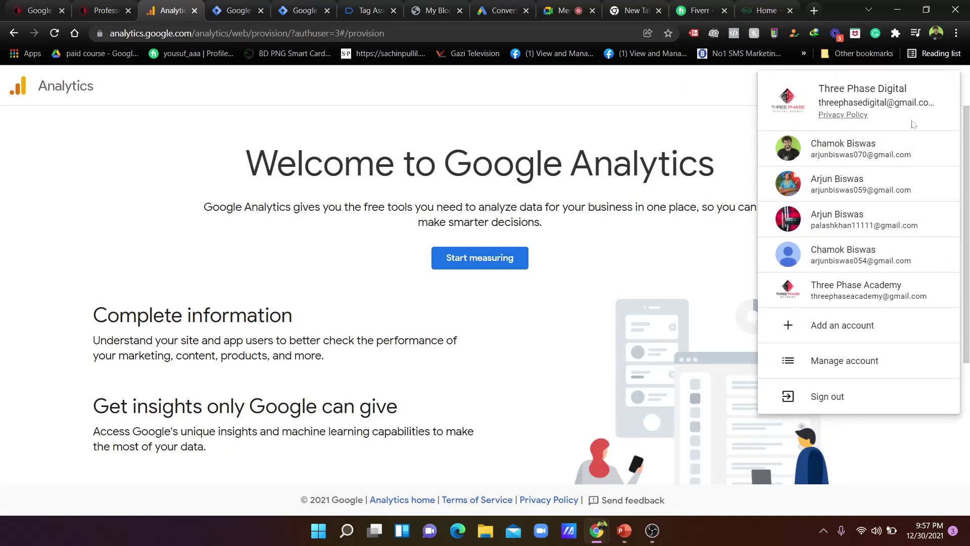
key("Escape")
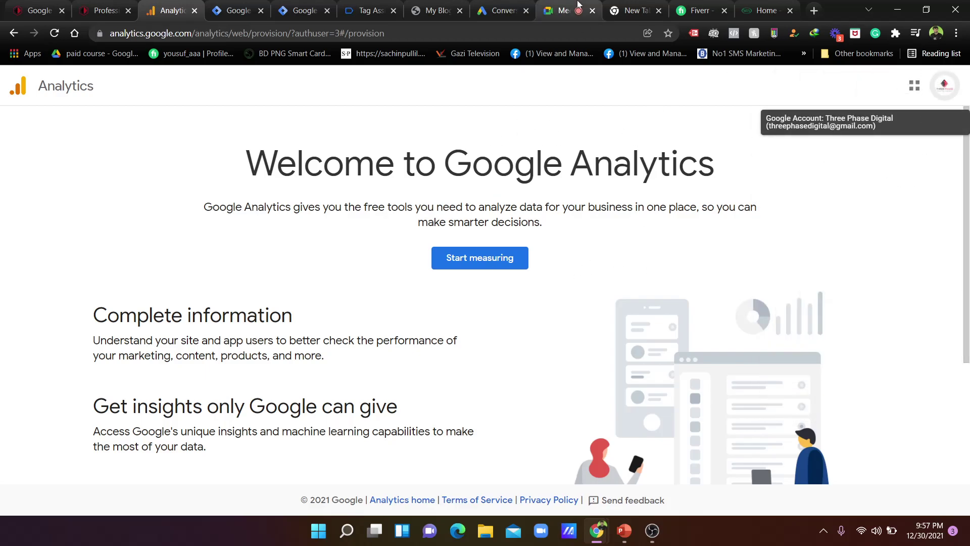
left_click(561, 11)
left_click(169, 10)
Start a new Analytics account named Three Phase Digital Store, enable Google products & services data sharing, and continue to the property details
left_click(468, 256)
left_click(145, 243)
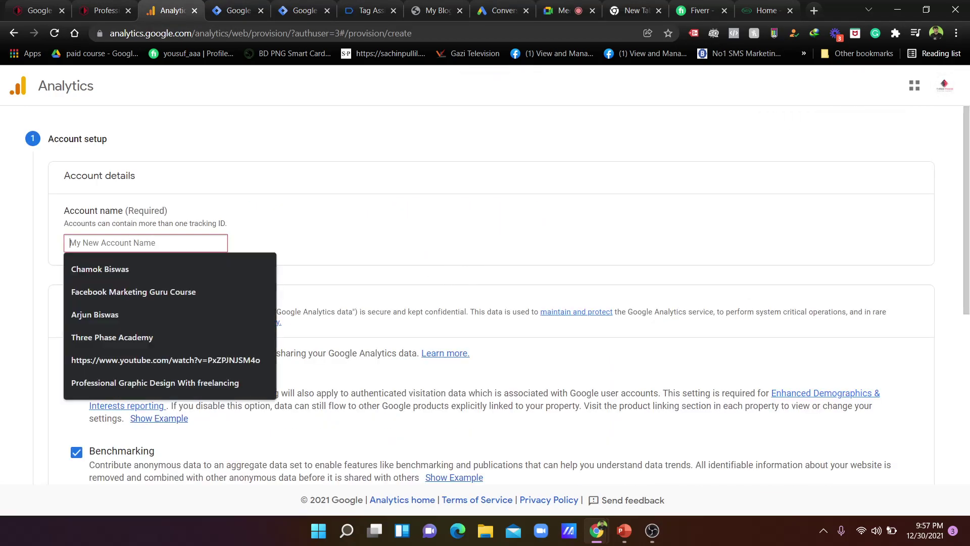
type("THre")
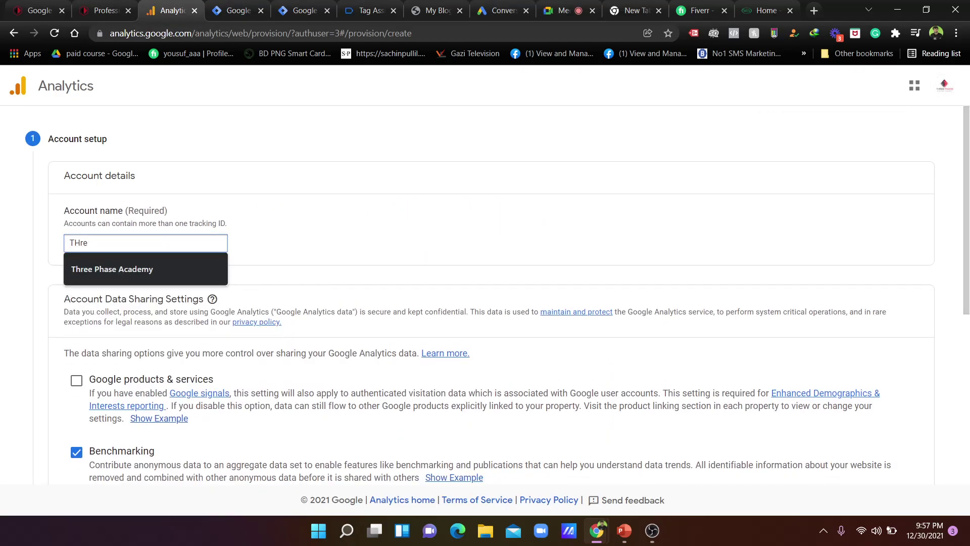
key("BackSpace")
type("hree Phase Digital Sto")
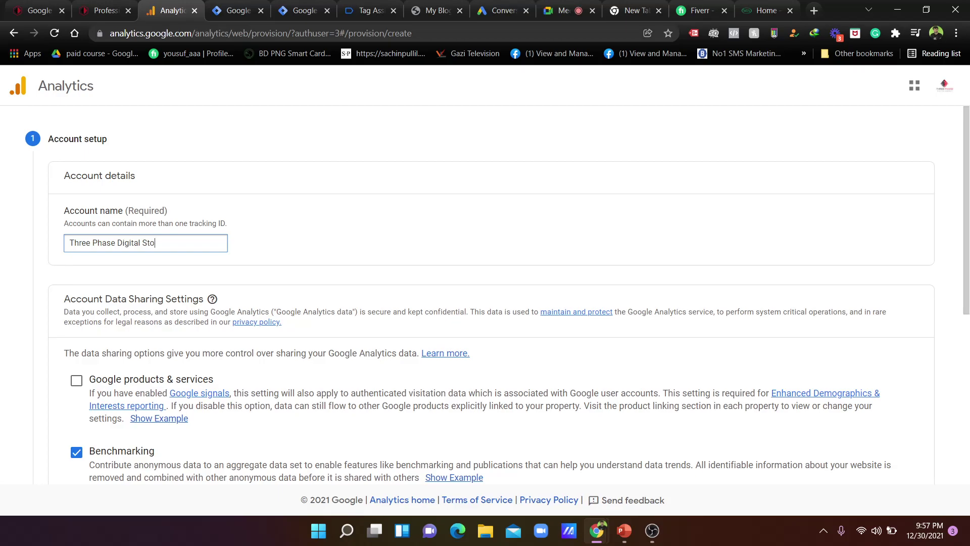
left_click(77, 190)
scroll(77, 191, "down", 3)
left_click(71, 354)
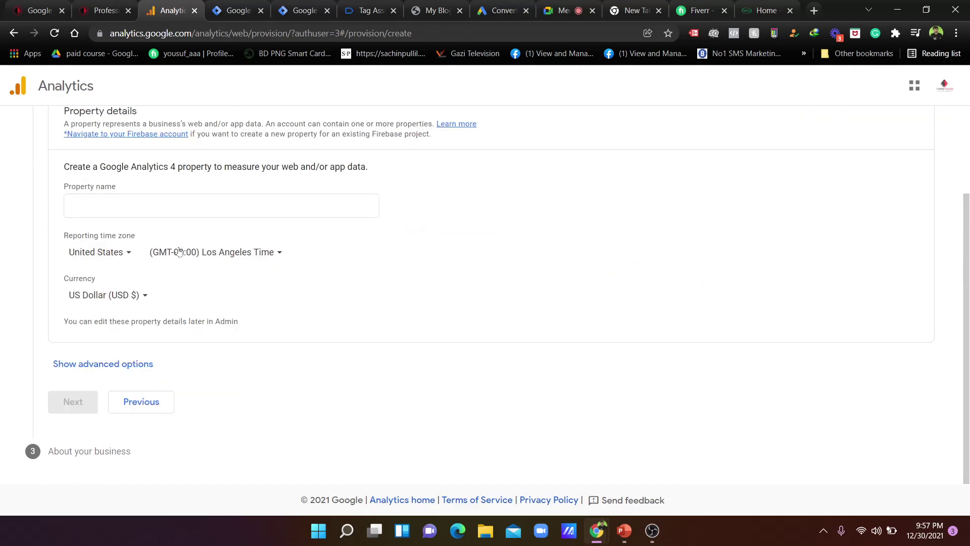
Switch to the PowerPoint presentation and look through its Google Ads + Analytics slides
scroll(195, 248, "up", 3)
left_click(620, 527)
scroll(153, 260, "up", 1)
scroll(120, 331, "down", 2)
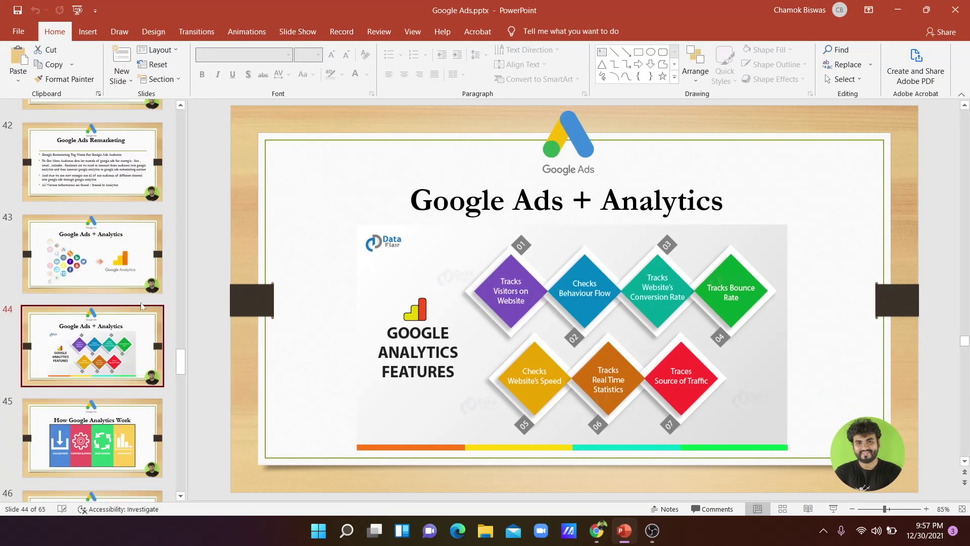
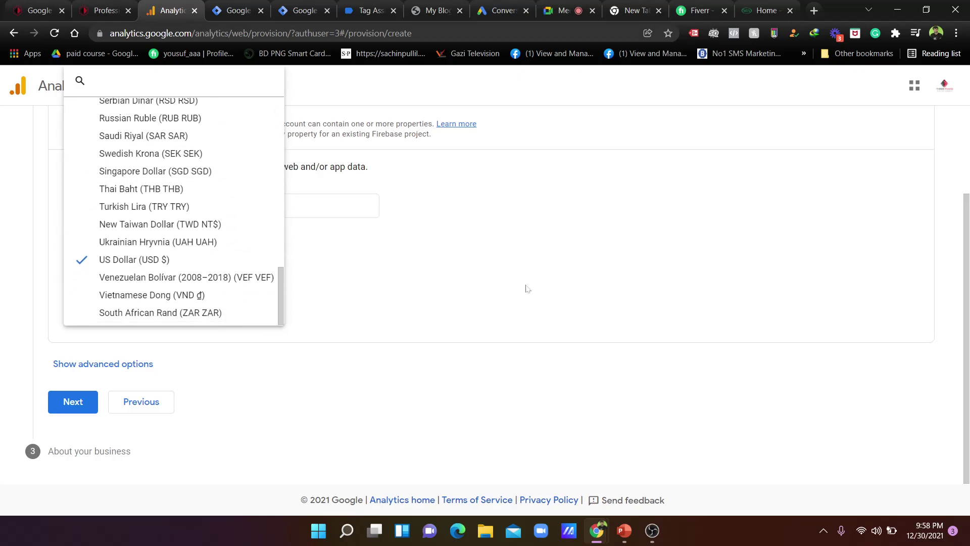
Keep US Dollar as the property's currency and turn on Create a Universal Analytics property in the advanced options
left_click(495, 294)
left_click(89, 365)
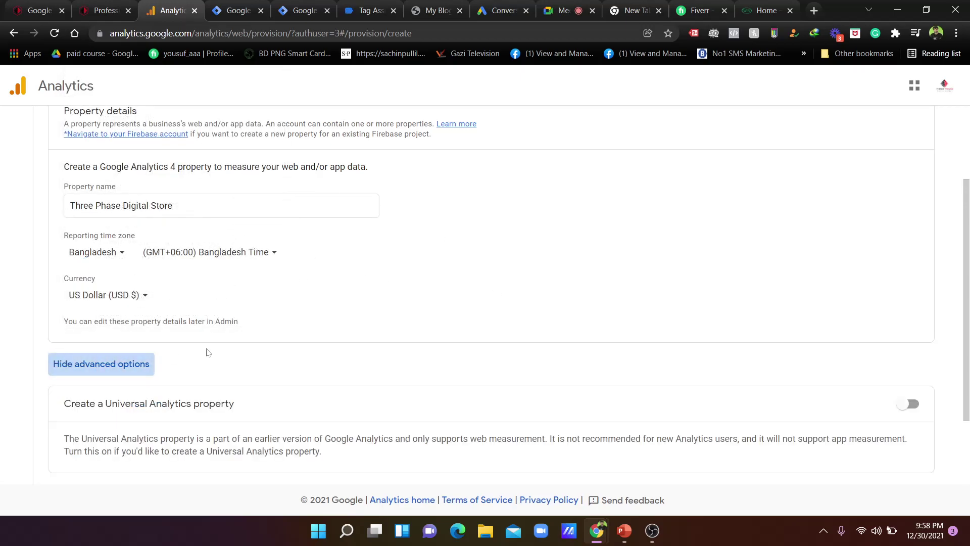
scroll(370, 308, "down", 2)
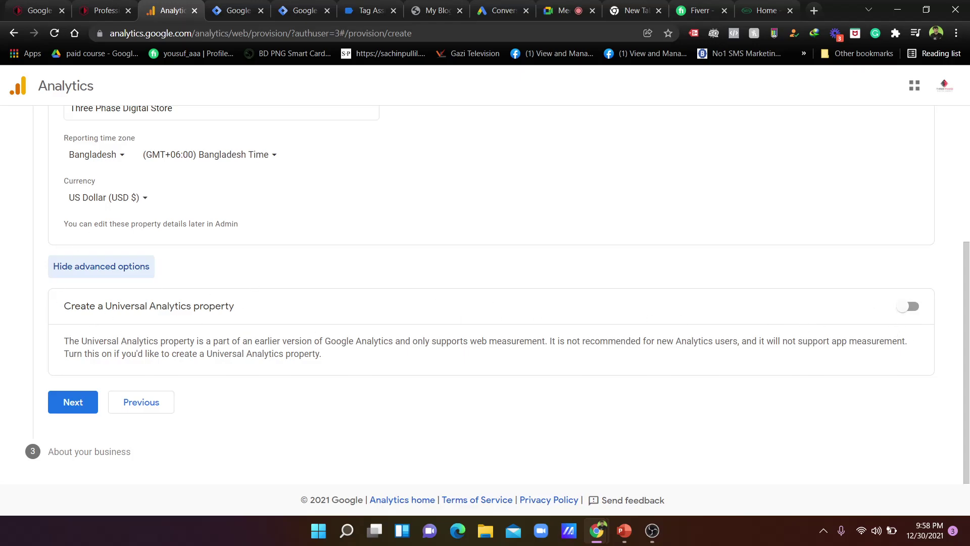
left_click(912, 306)
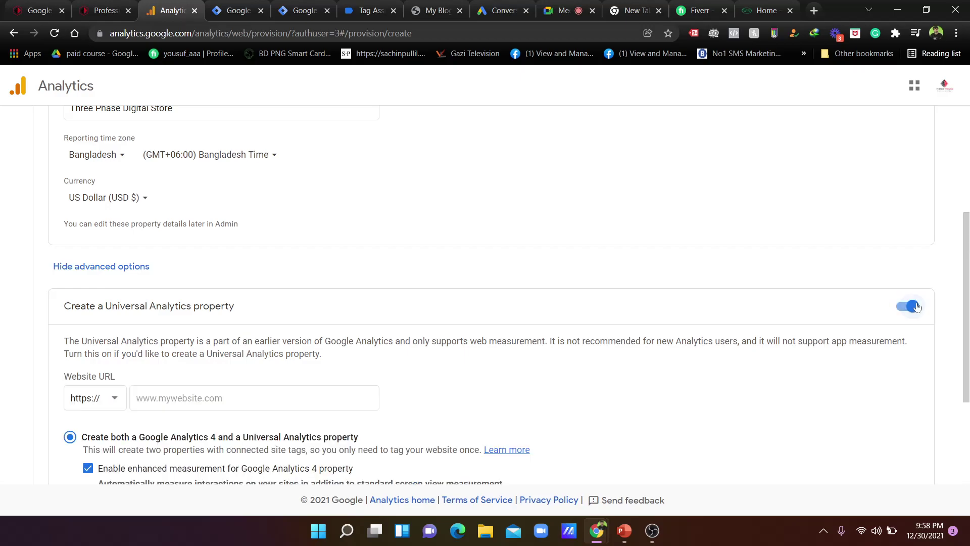
scroll(743, 300, "down", 3)
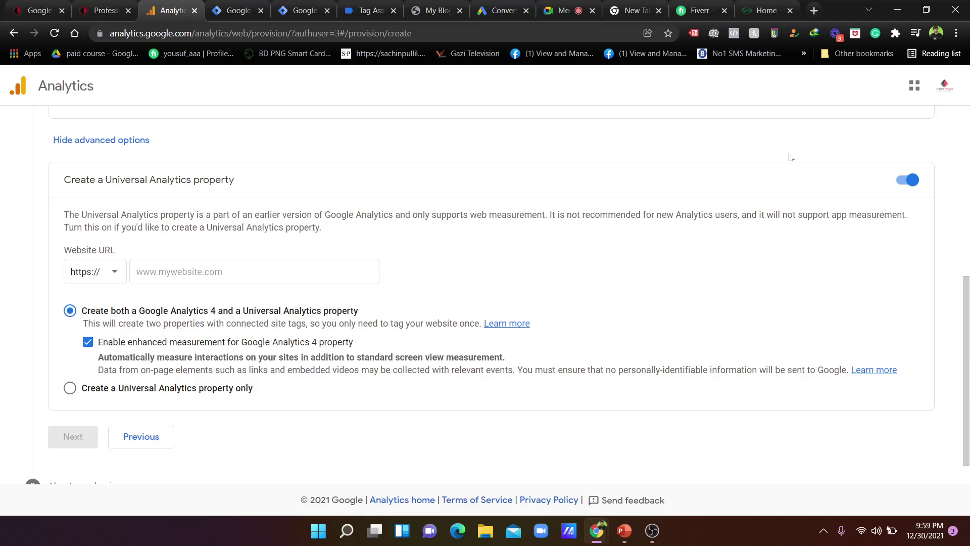
left_click(912, 181)
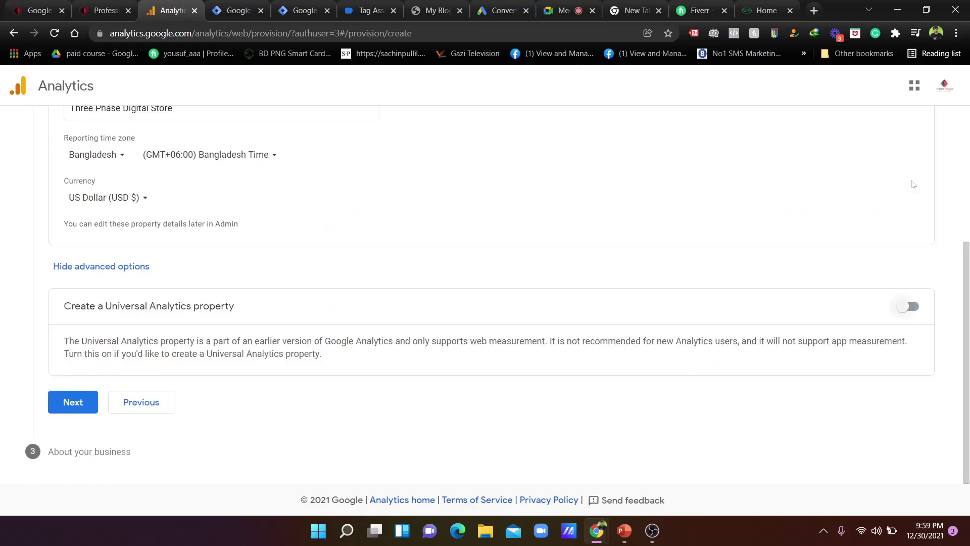
left_click(904, 307)
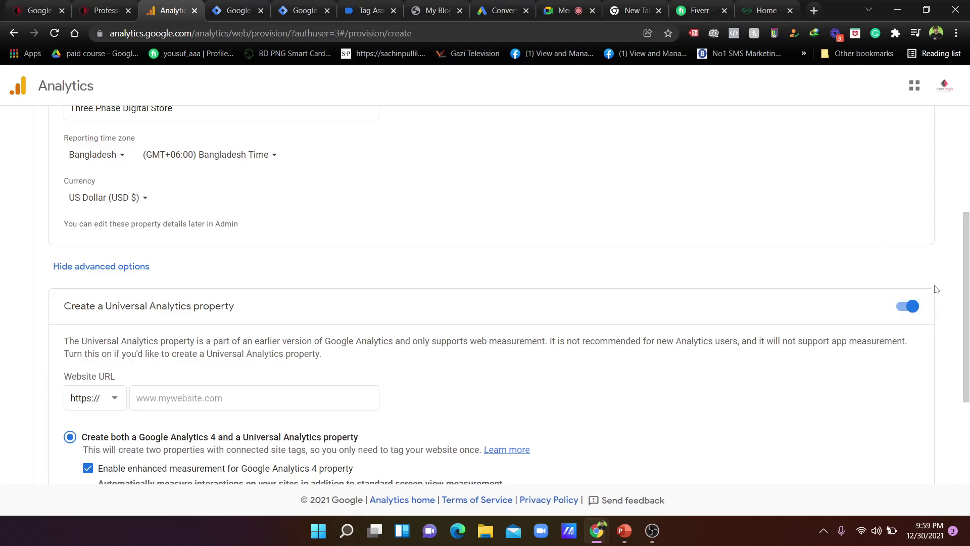
scroll(242, 271, "down", 1)
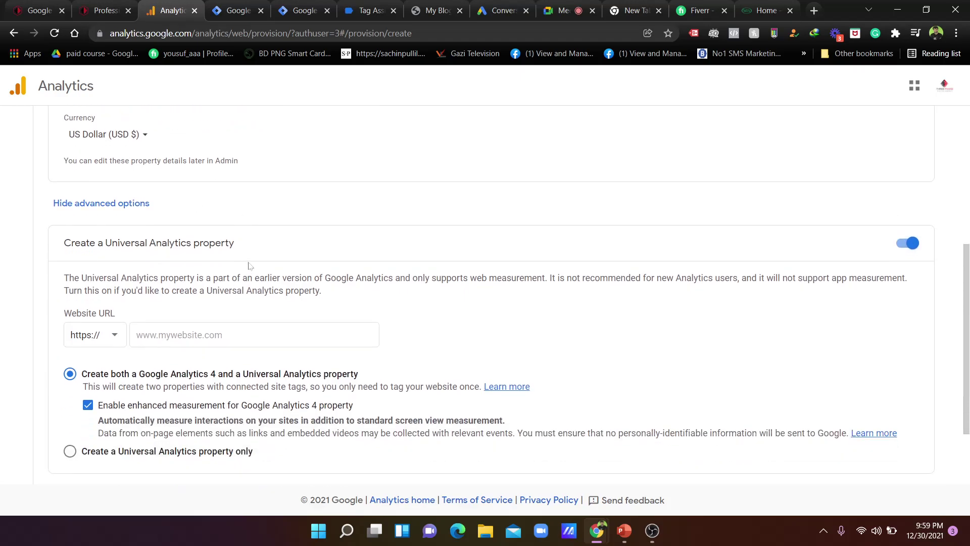
scroll(249, 265, "down", 1)
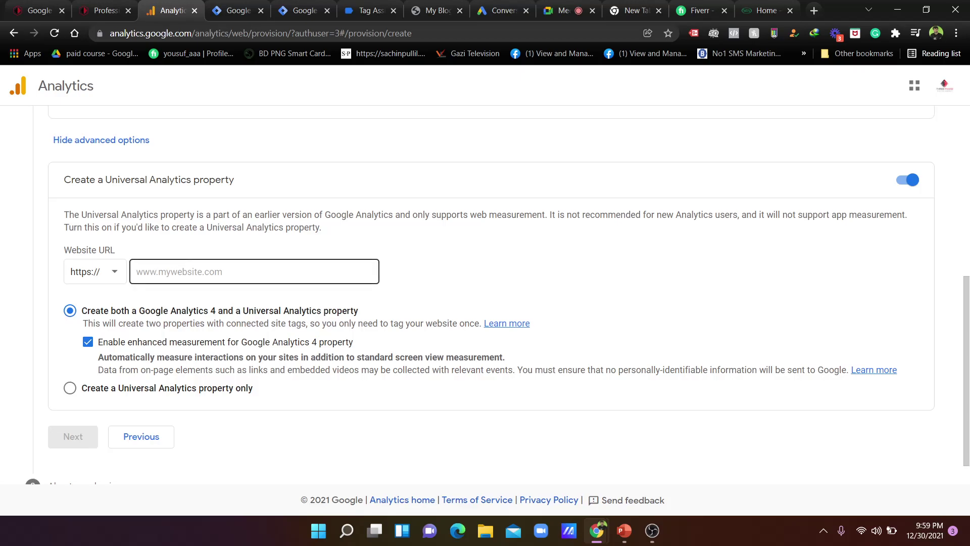
left_click(153, 268)
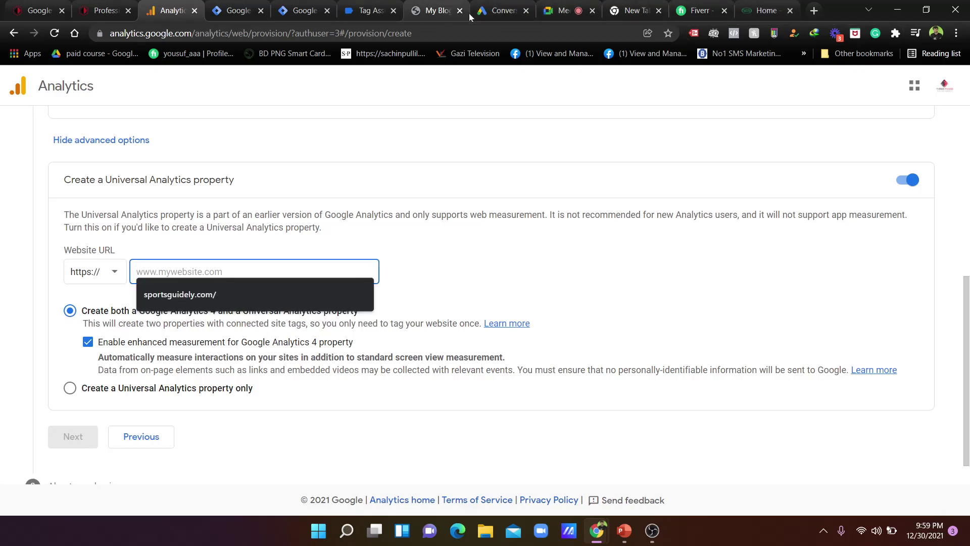
left_click(435, 10)
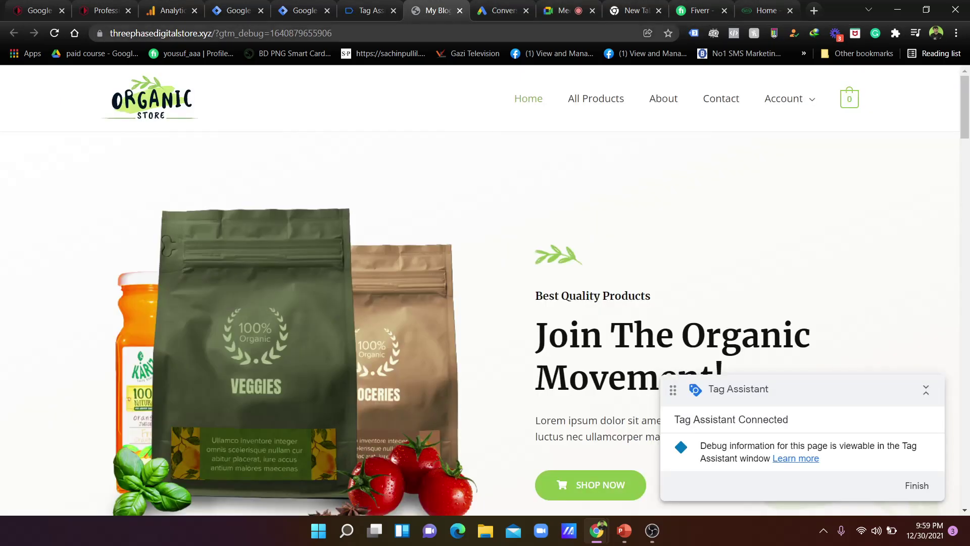
right_click(196, 31)
left_click(247, 93)
left_click(169, 10)
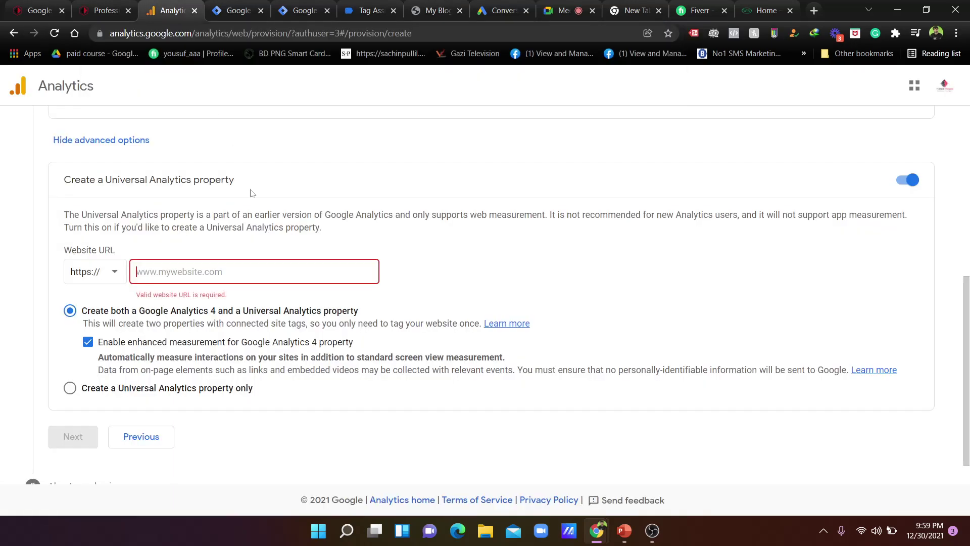
type("https://threephasedigitalstore.xyz/")
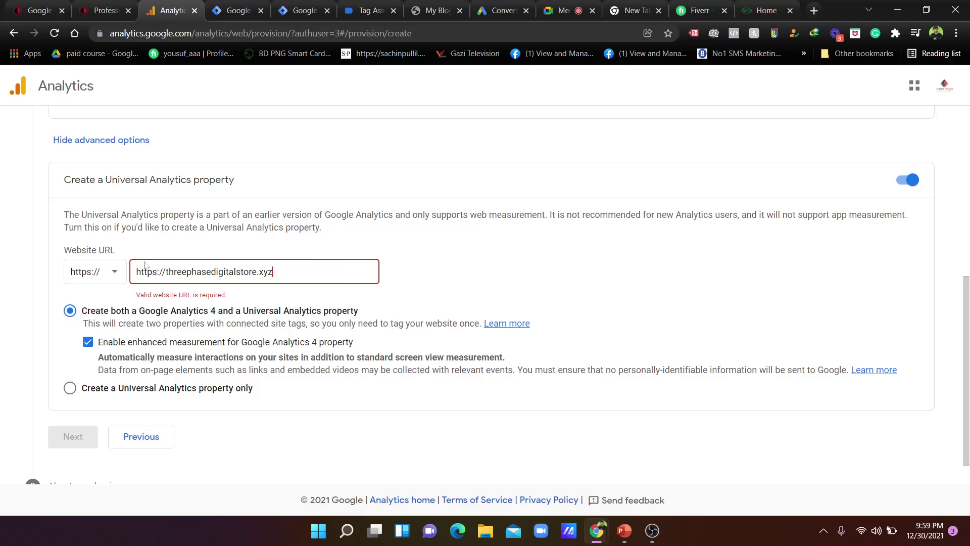
key("Home")
key("Delete")
key("Delete")
key("Delete")
key("Delete")
key("Delete")
key("Delete")
key("Delete")
key("Delete")
left_click(481, 260)
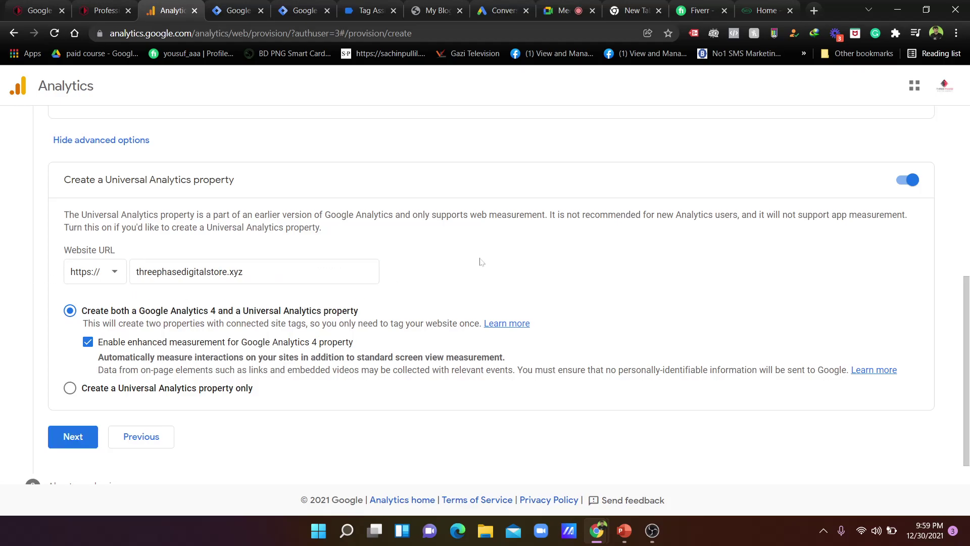
Continue to the business information, set the business size to Small and select every intended use of Analytics except Other
left_click(79, 437)
left_click(71, 128)
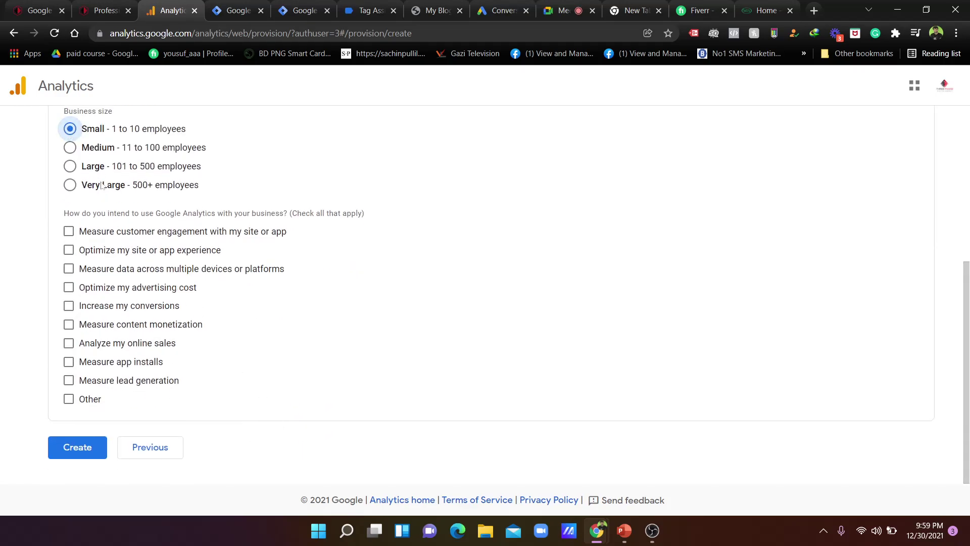
left_click(100, 231)
left_click(99, 250)
left_click(93, 287)
left_click(98, 304)
left_click(109, 271)
left_click(111, 326)
left_click(112, 346)
left_click(102, 361)
left_click(100, 382)
left_click(96, 399)
scroll(93, 415, "down", 1)
left_click(92, 363)
Create the Analytics account, accepting the Data Processing Terms, the Measurement Controller-Controller Data Protection Terms and the Terms of Service Agreement
left_click(82, 446)
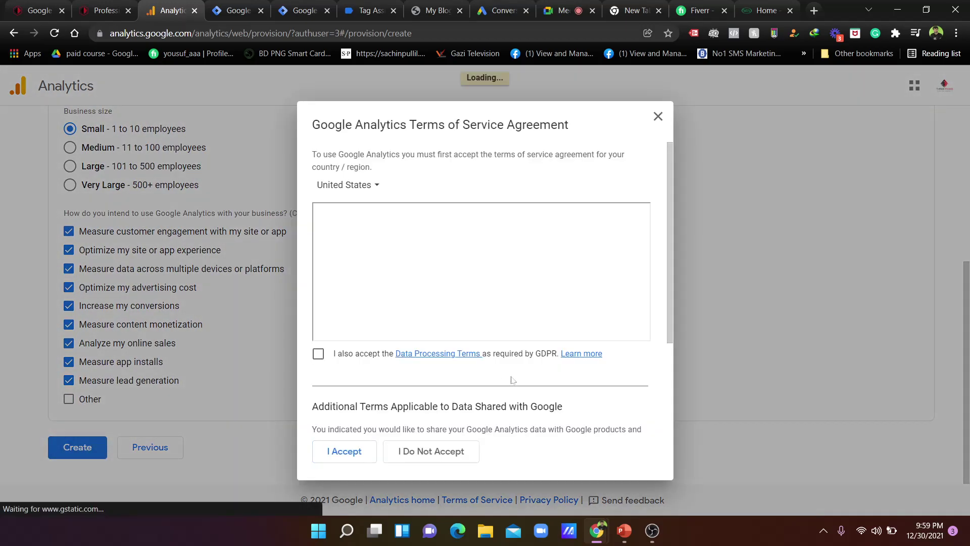
scroll(418, 285, "down", 2)
left_click(318, 225)
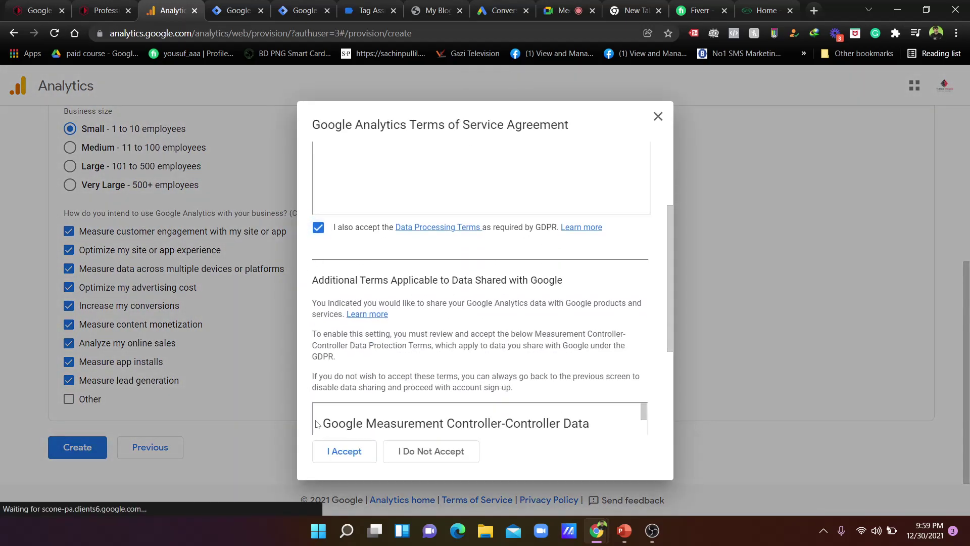
scroll(356, 366, "down", 3)
left_click(318, 410)
scroll(333, 389, "down", 5)
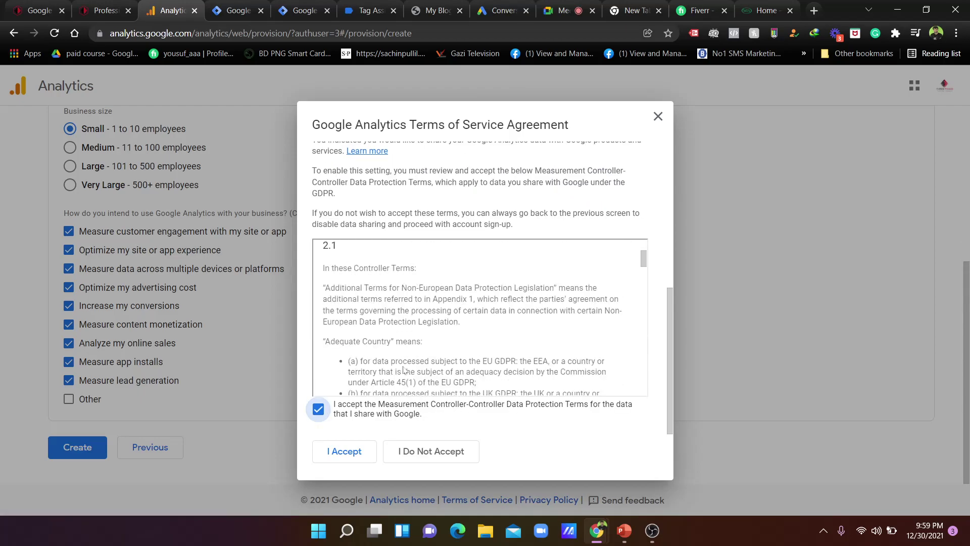
left_click(345, 451)
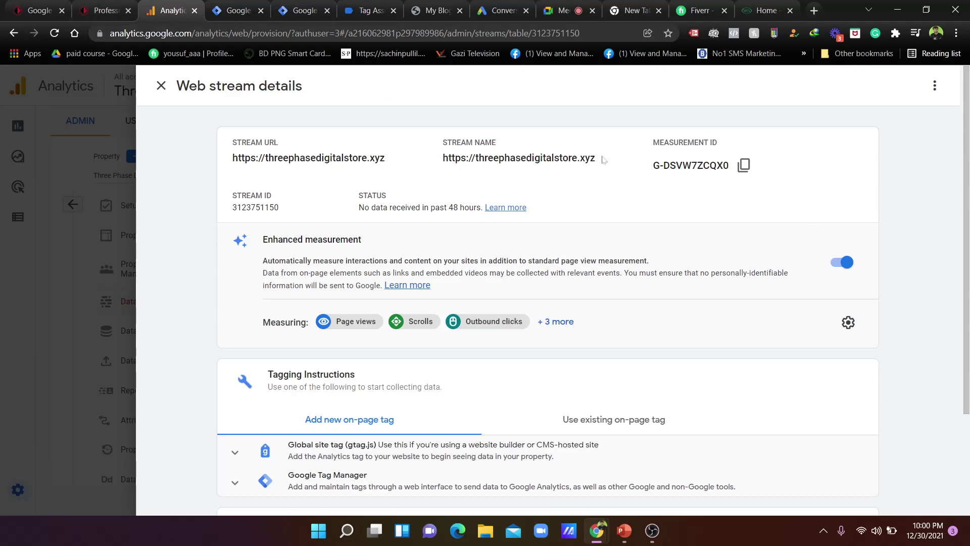
Close the Tag Assistant page and the store page connected to its debug session
left_click(387, 15)
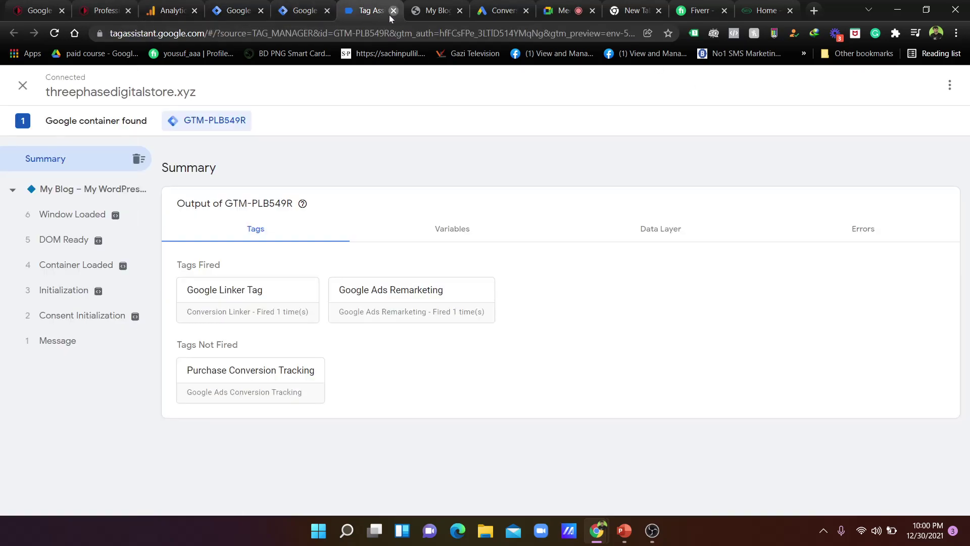
left_click(391, 13)
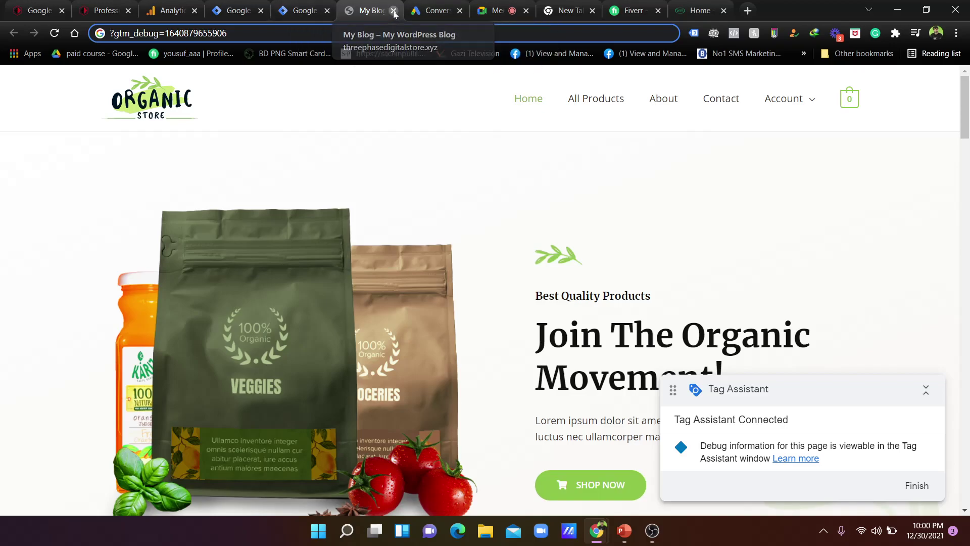
left_click(394, 13)
In the threephasedigitalstore.xyz Tag Manager container, add a tag named Google Analytics GA4 with the type Google Analytics: GA4 Configuration
left_click(295, 8)
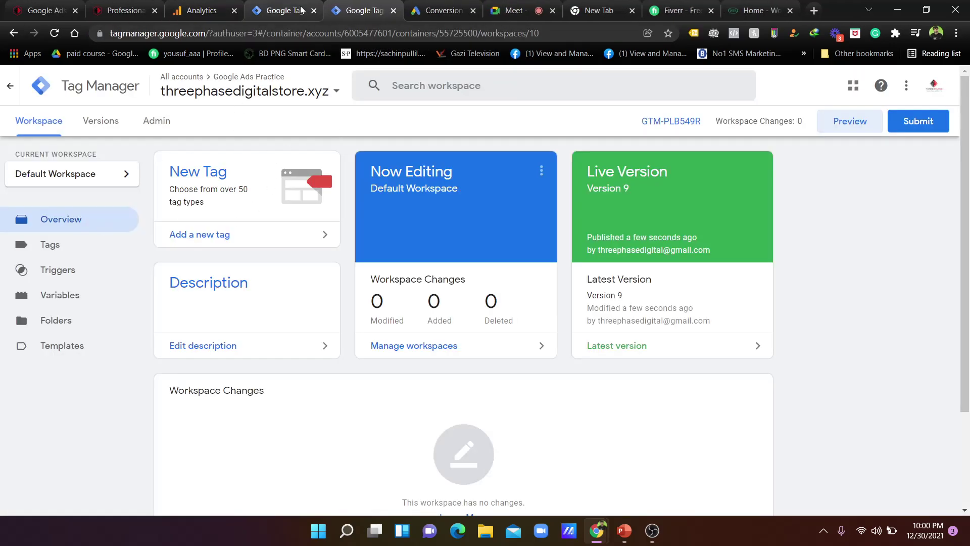
left_click(50, 244)
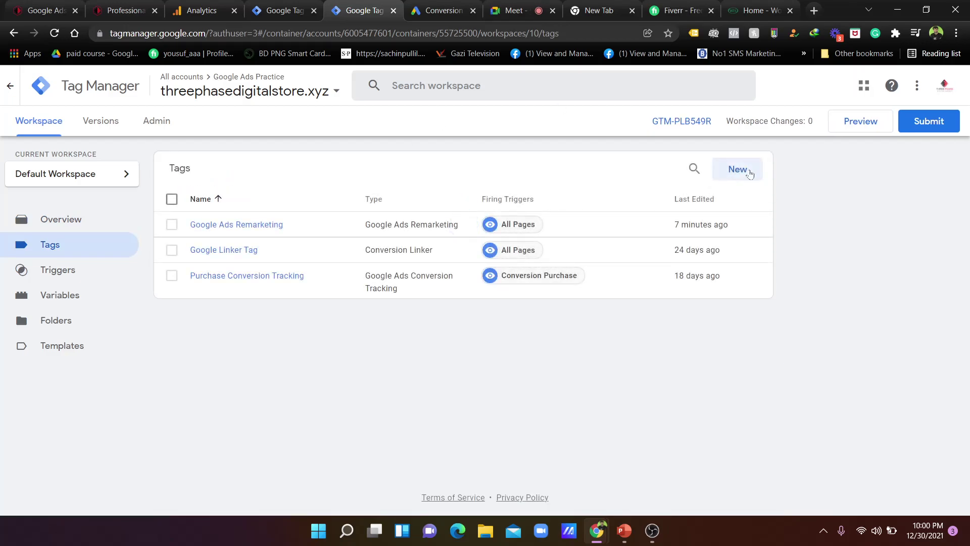
left_click(738, 169)
triple_click(268, 86)
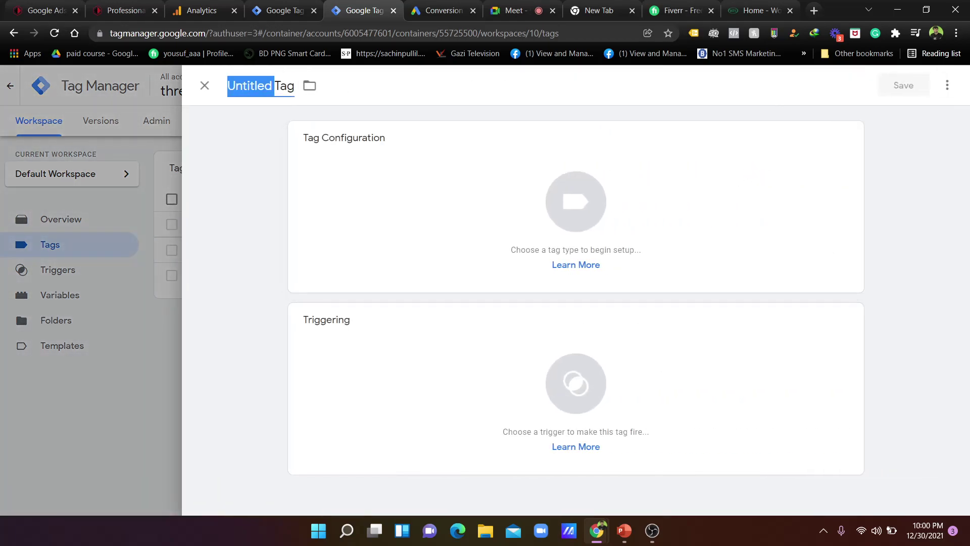
type("Google Analytics GA4")
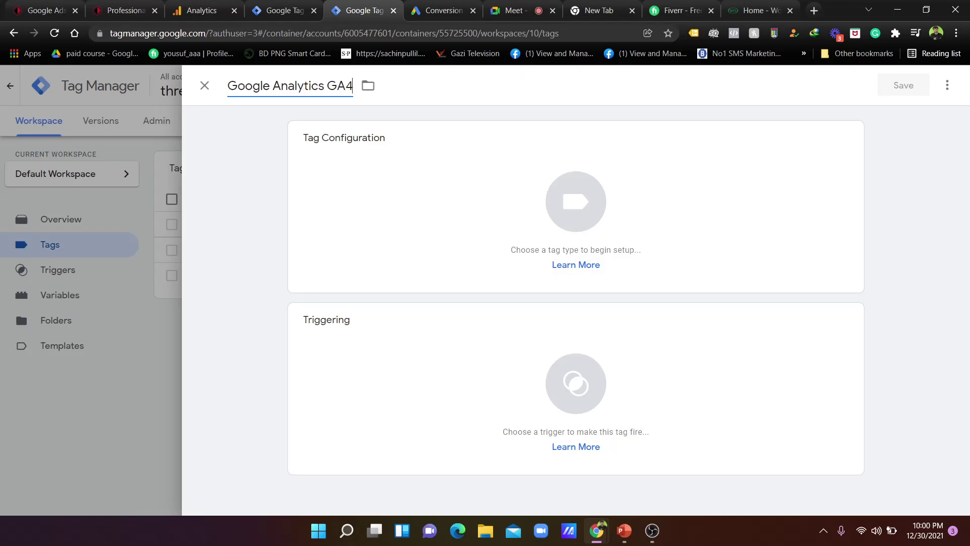
left_click(361, 173)
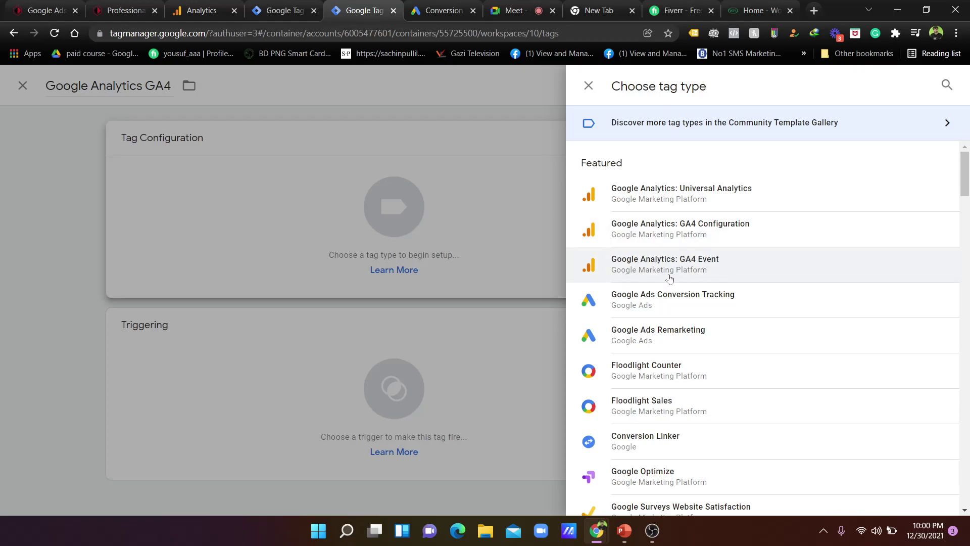
left_click(698, 237)
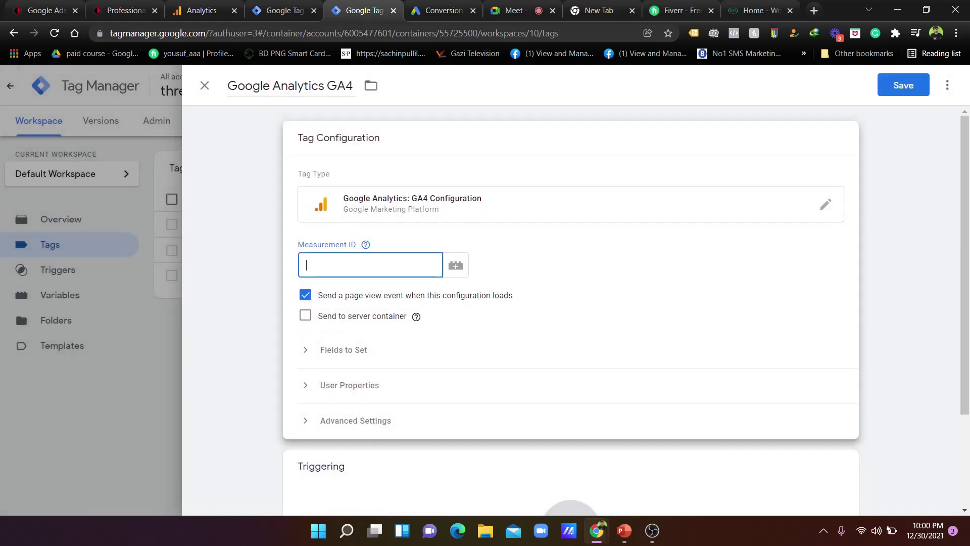
Copy the Measurement ID from the Analytics web stream details and paste it as the GA4 tag's Measurement ID
left_click(194, 7)
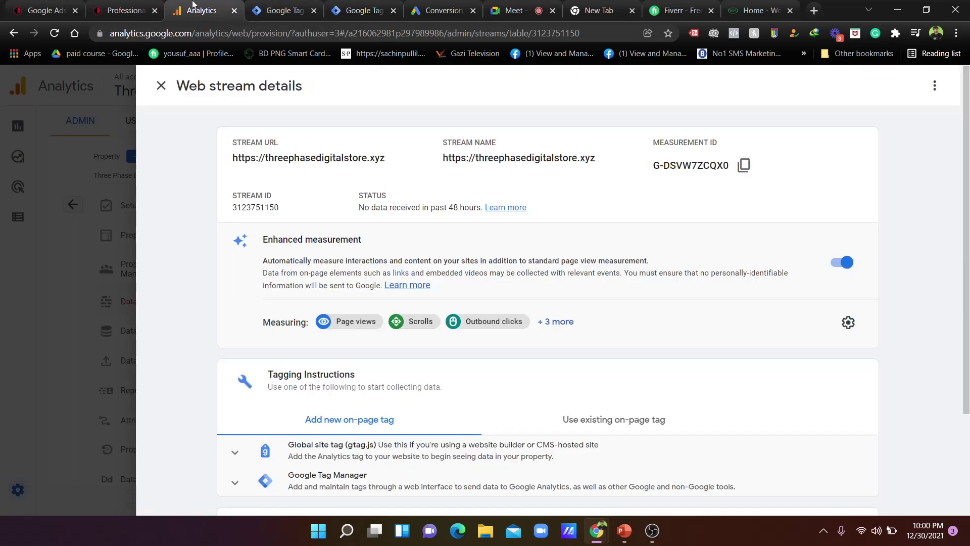
left_click(743, 166)
left_click(276, 11)
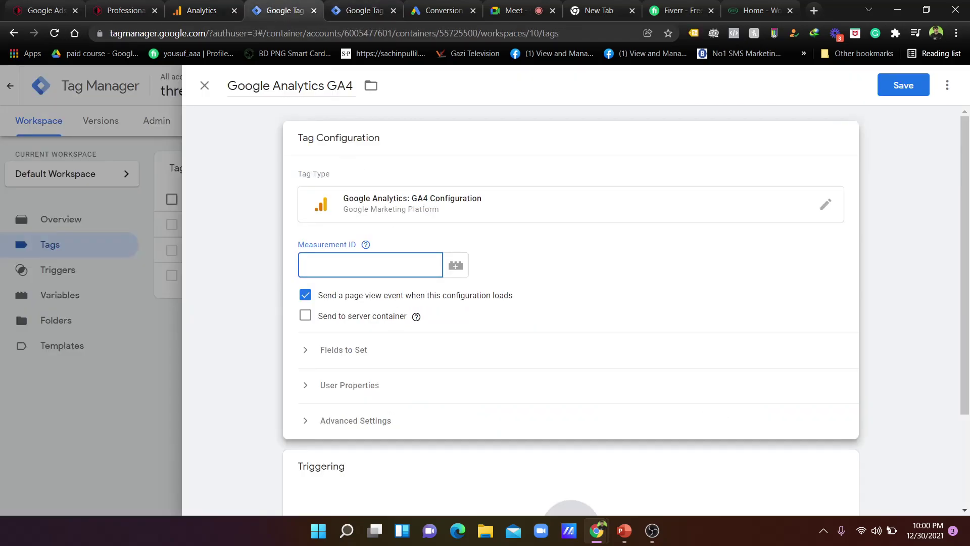
key("ctrl+v")
left_click(778, 245)
Set the Google Analytics GA4 tag to fire on All Pages and save it
scroll(606, 238, "down", 3)
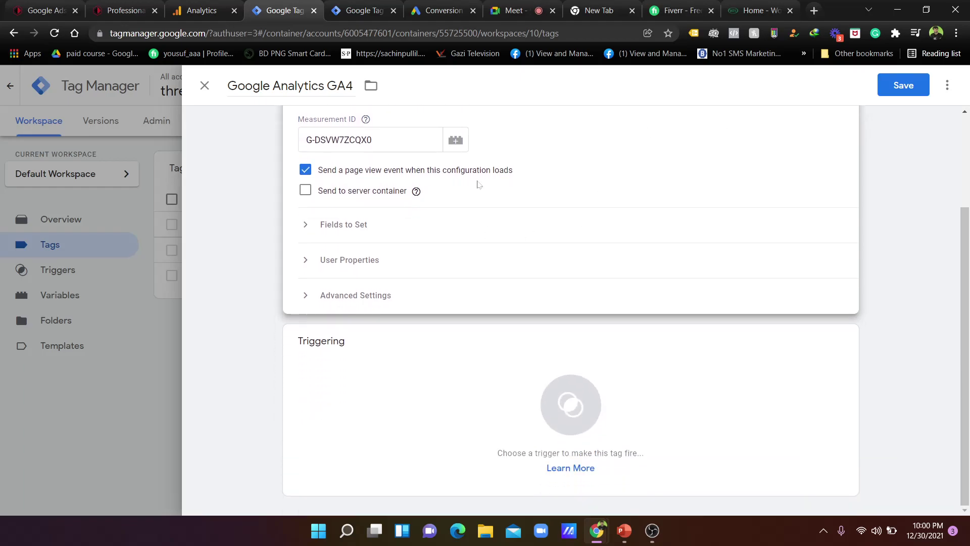
left_click(404, 380)
left_click(300, 142)
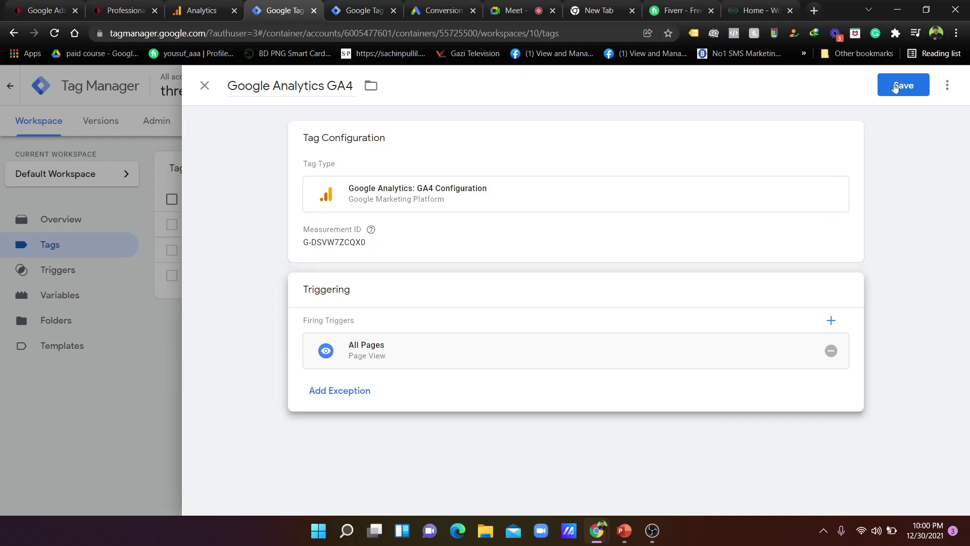
left_click(894, 87)
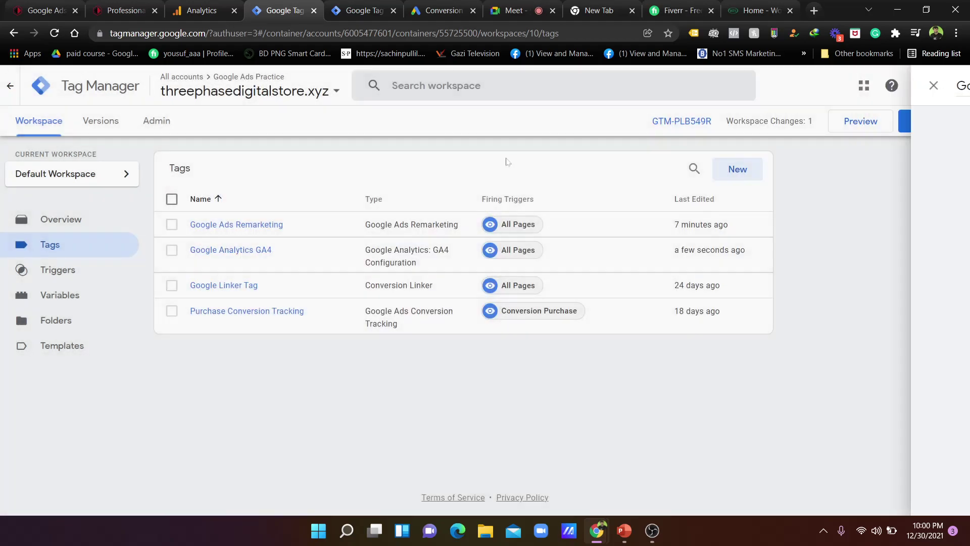
Submit and publish the container's workspace changes without a version name or description
left_click(928, 121)
left_click(923, 85)
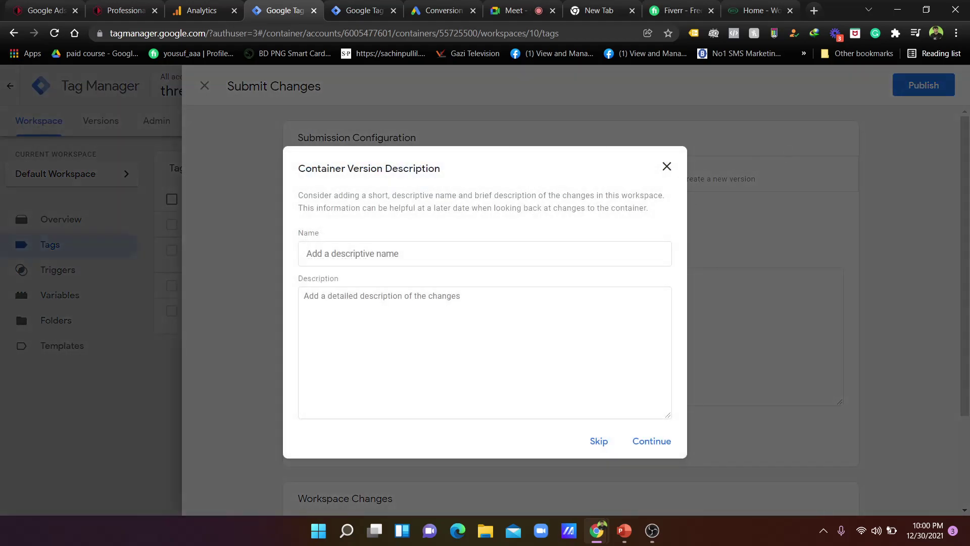
left_click(651, 441)
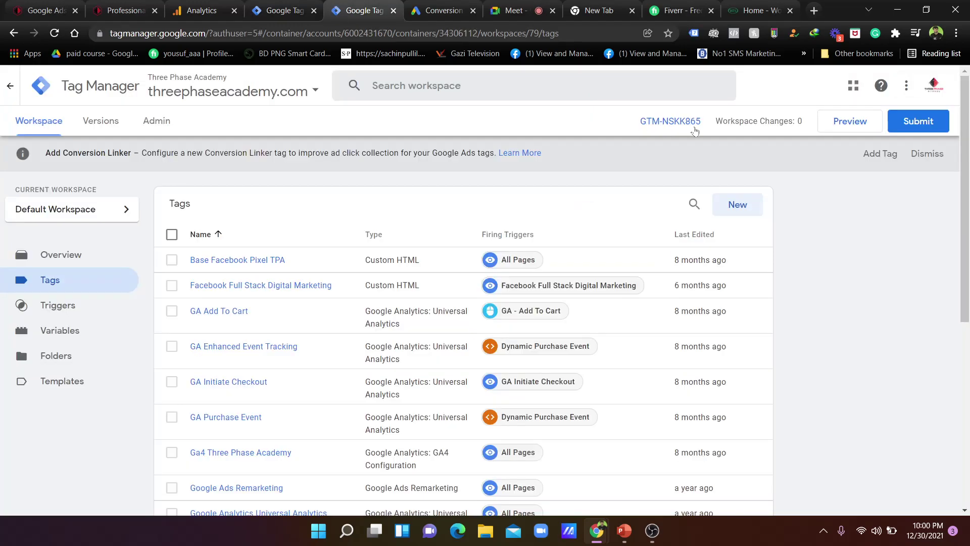
Examine the web stream's details in Analytics, including its Enhanced measurement settings and tagging instructions
left_click(213, 10)
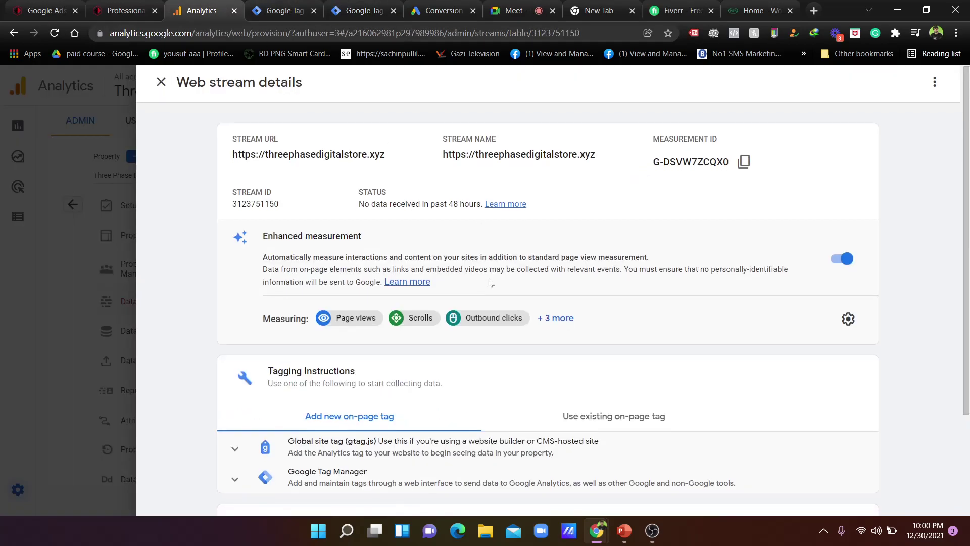
scroll(492, 232, "down", 3)
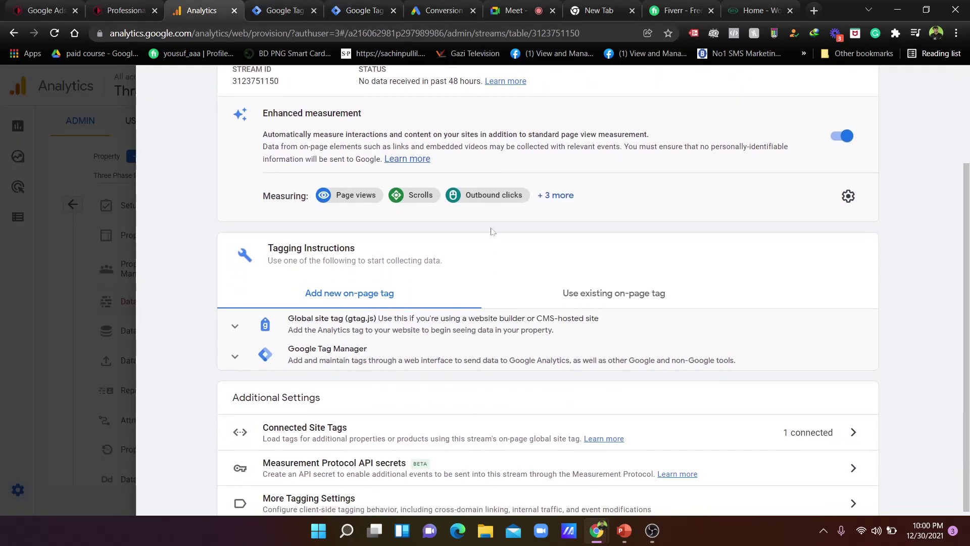
left_click(840, 136)
left_click(606, 322)
scroll(843, 213, "up", 1)
left_click(849, 258)
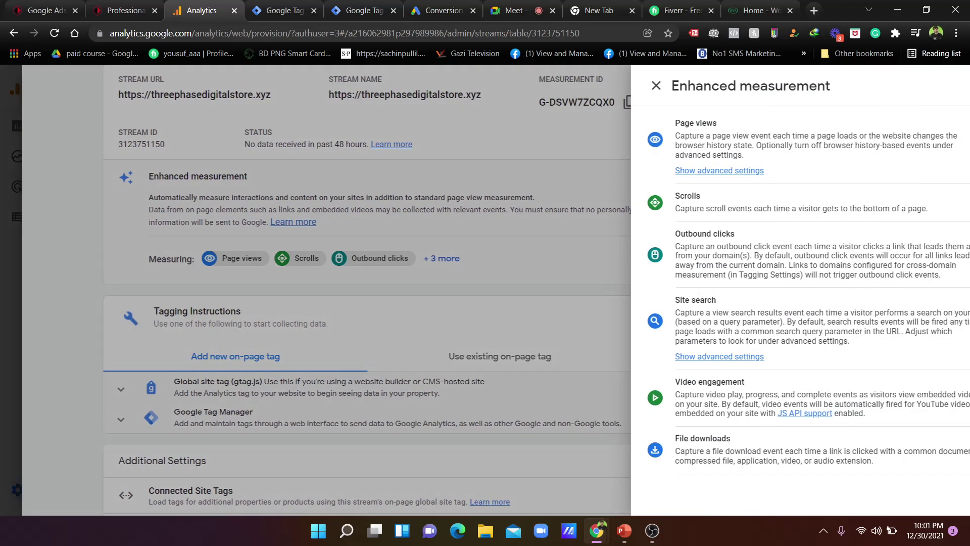
left_click(933, 85)
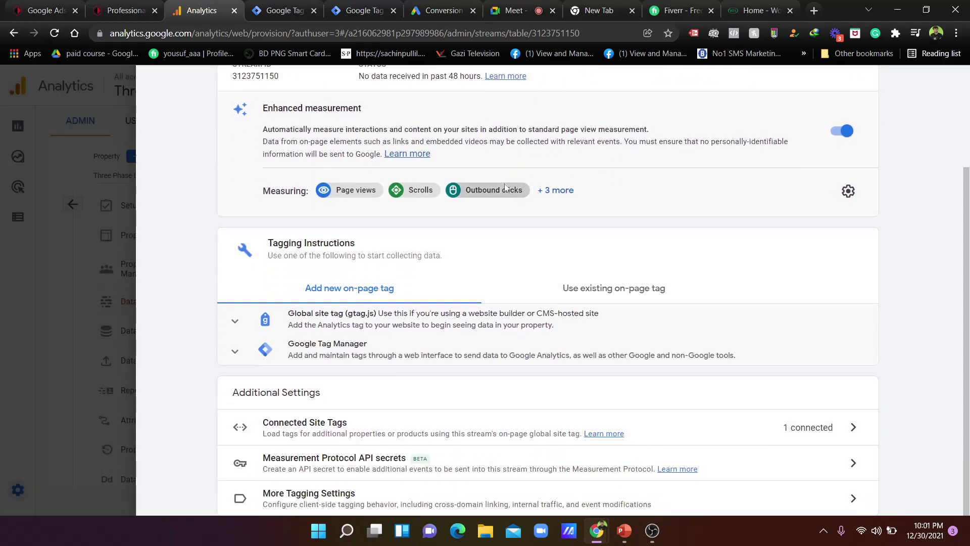
scroll(574, 212, "up", 2)
scroll(476, 270, "down", 2)
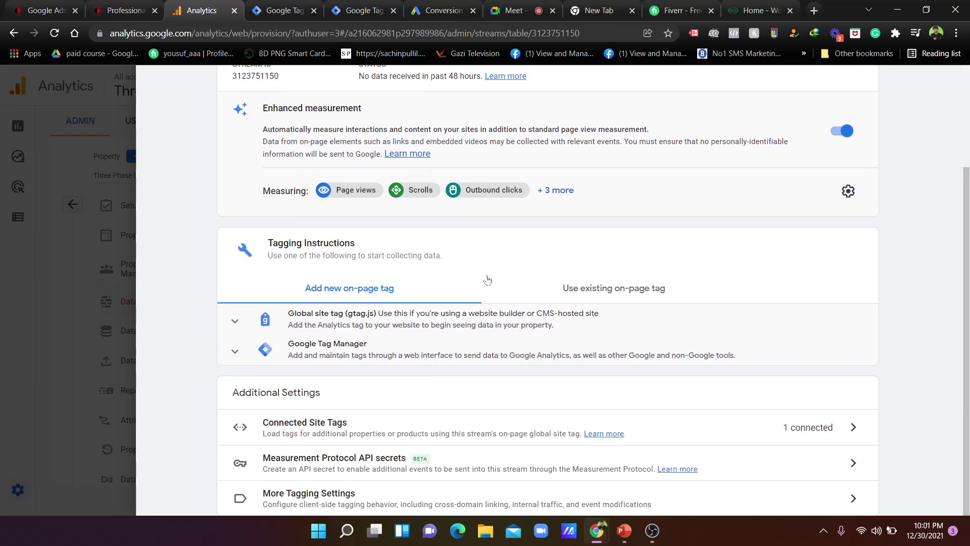
scroll(407, 373, "up", 2)
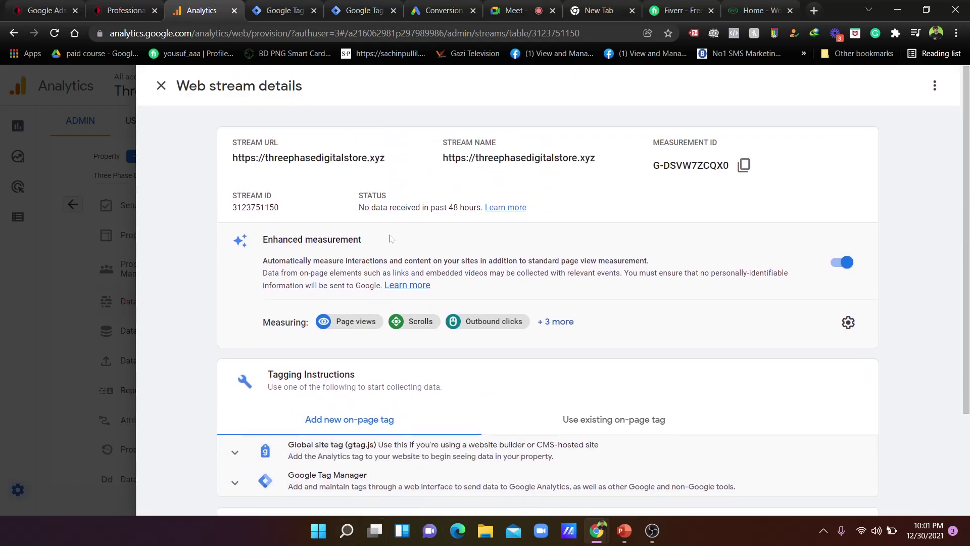
Close the web stream details and reload the Analytics Data Streams page
left_click(159, 86)
left_click(721, 429)
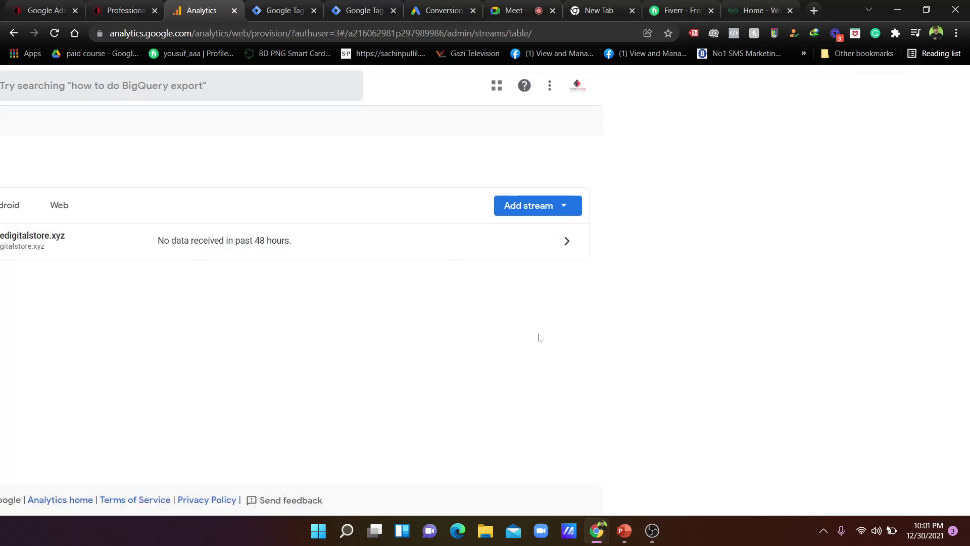
left_click(54, 33)
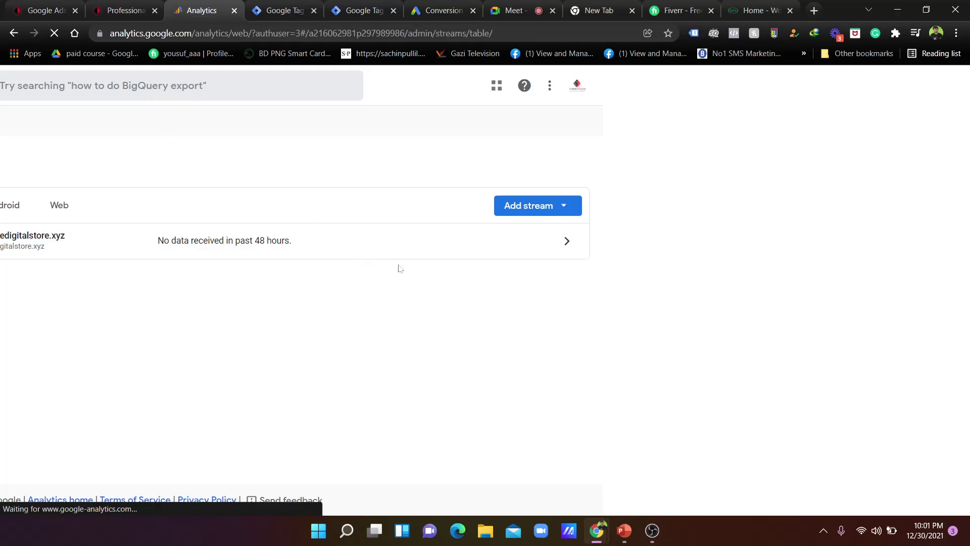
left_click(281, 9)
left_click(213, 6)
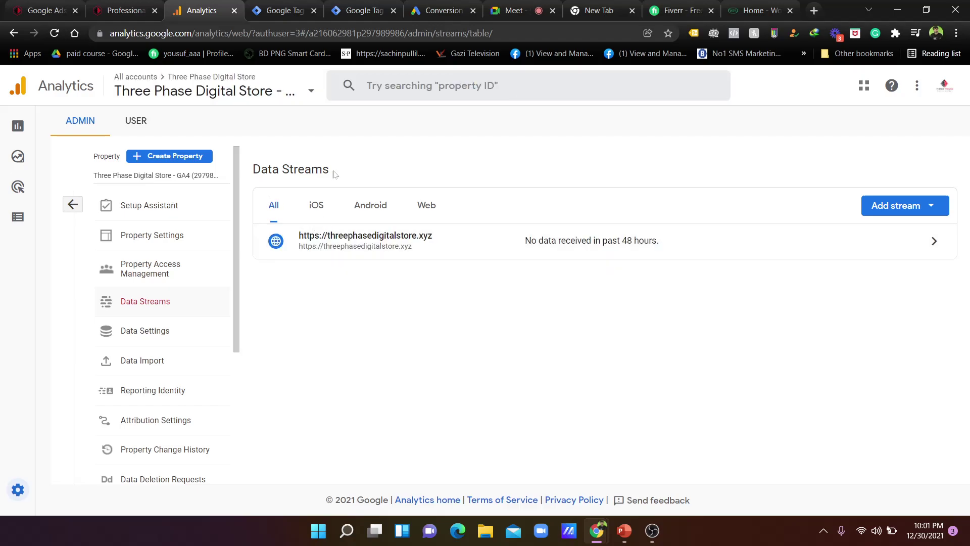
left_click(439, 271)
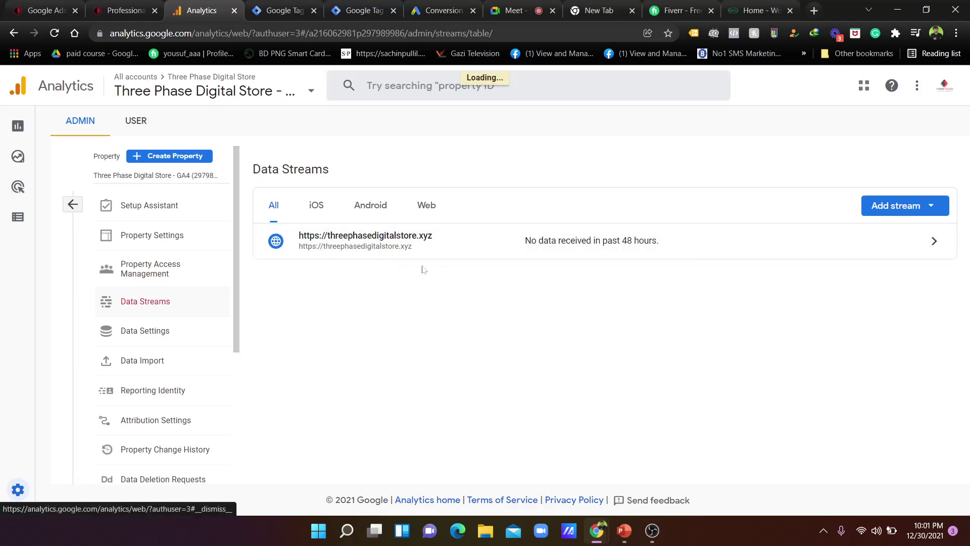
Open the GA4 property's Reports snapshot and look through its report cards
left_click(17, 126)
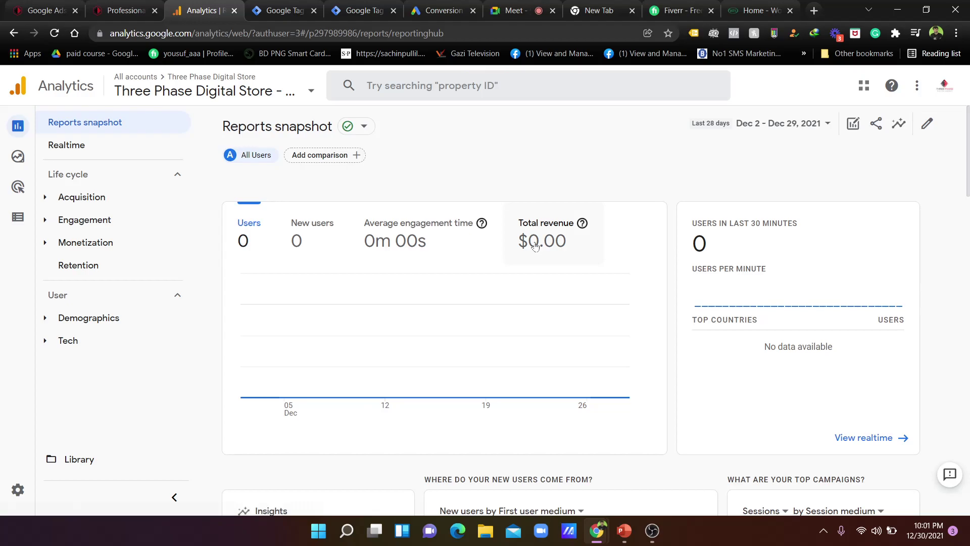
scroll(536, 246, "down", 5)
scroll(537, 249, "up", 5)
left_click(302, 6)
left_click(363, 7)
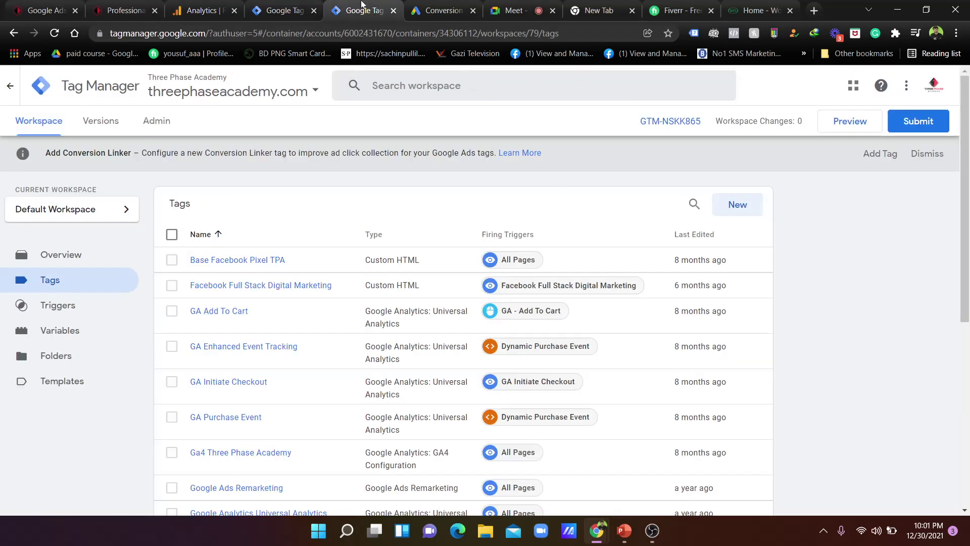
left_click(294, 7)
left_click(61, 240)
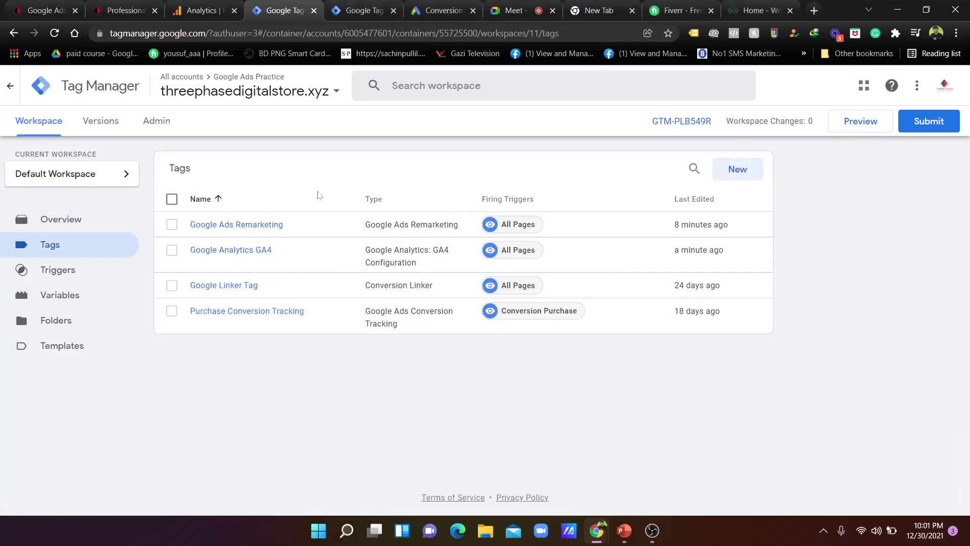
left_click(848, 127)
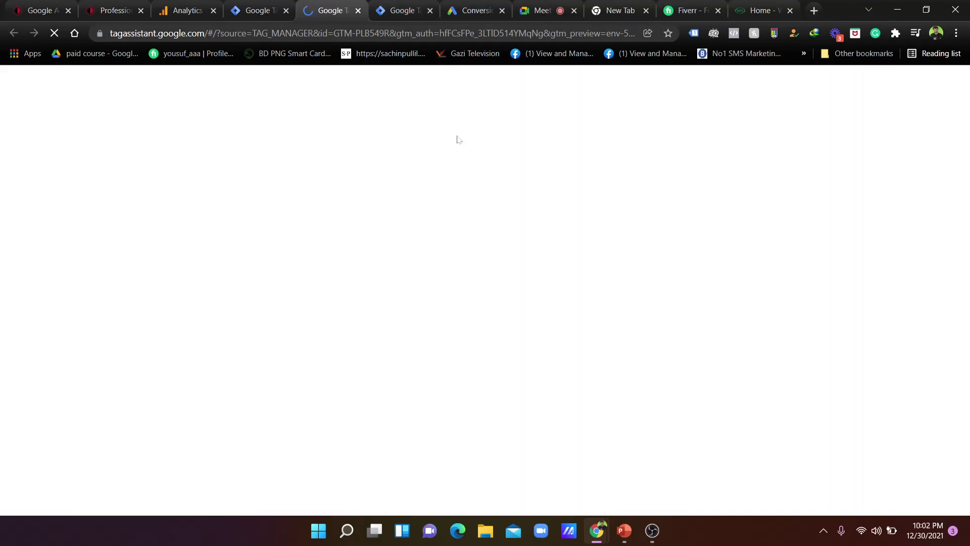
left_click(257, 10)
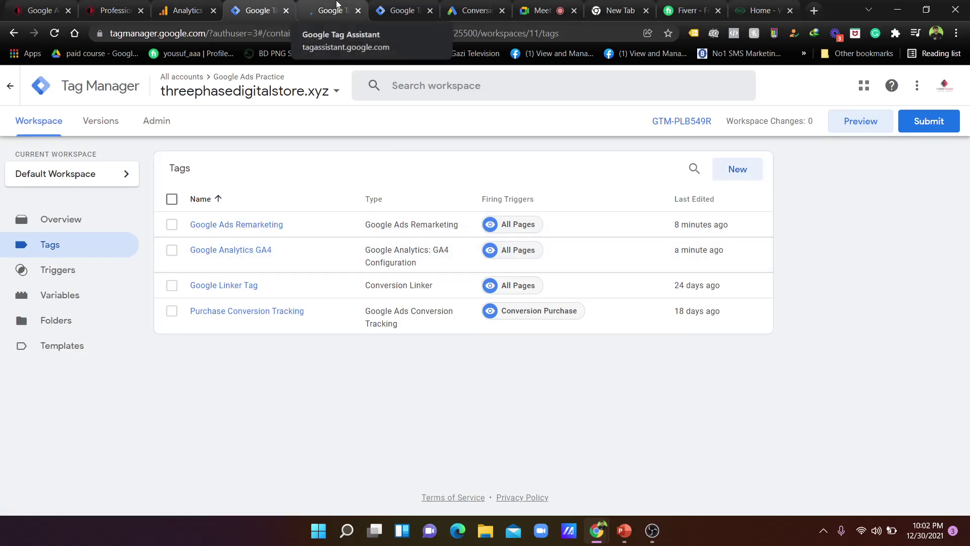
left_click(336, 4)
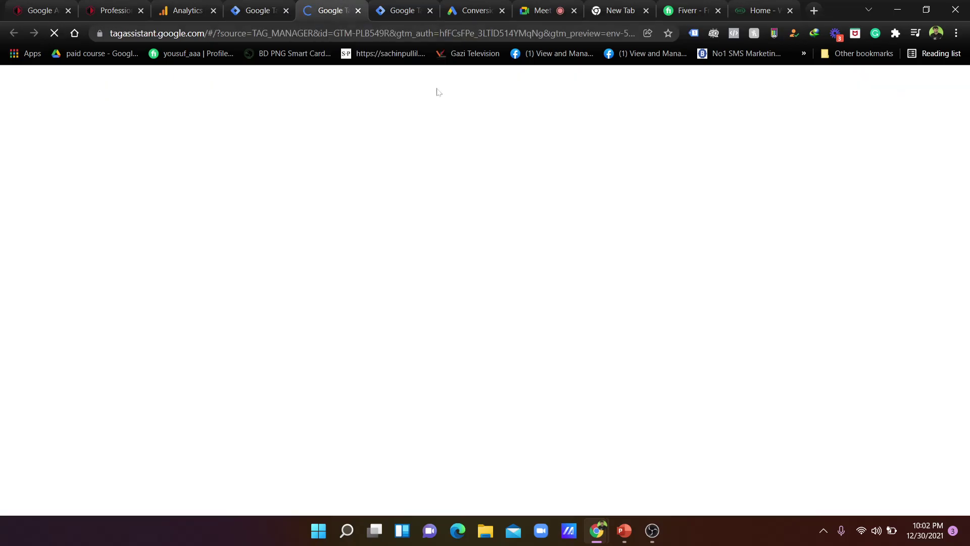
left_click(538, 10)
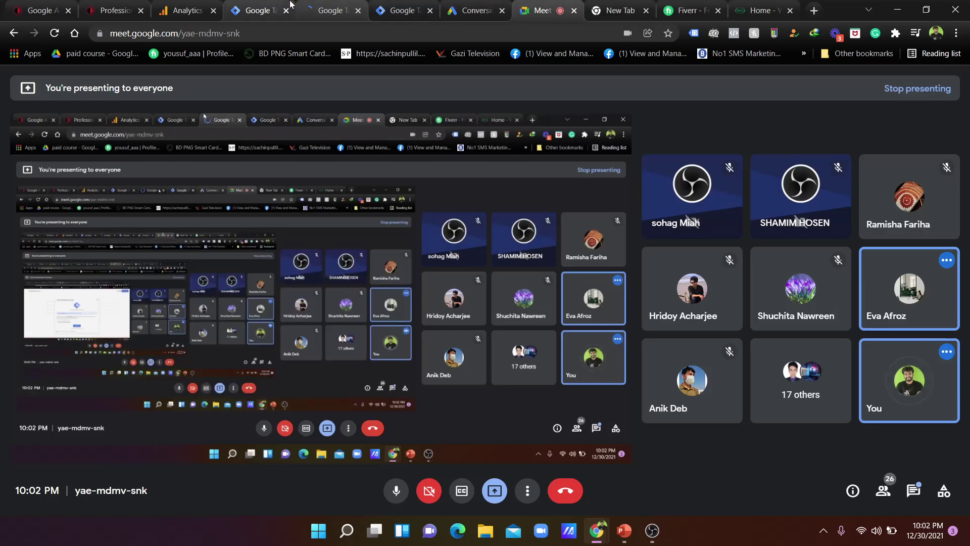
left_click(318, 4)
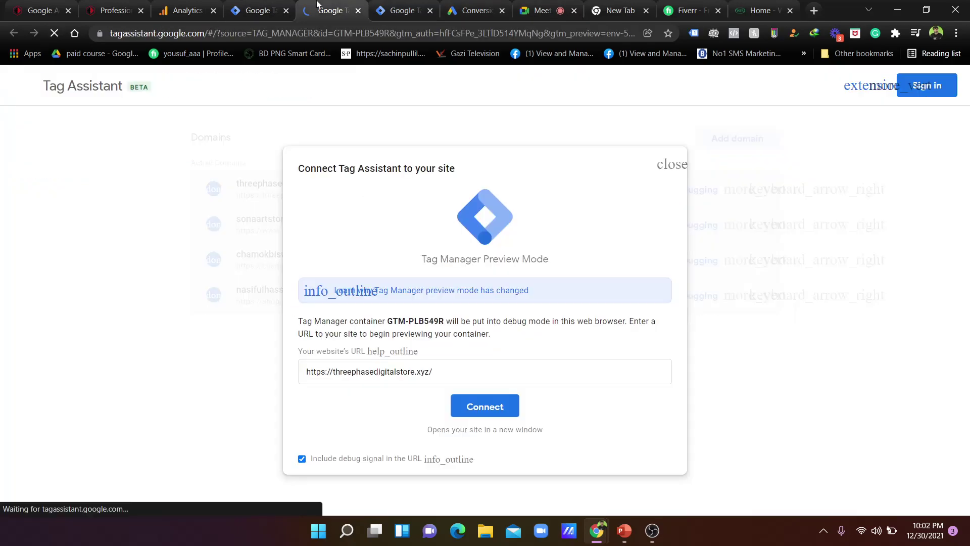
left_click(468, 407)
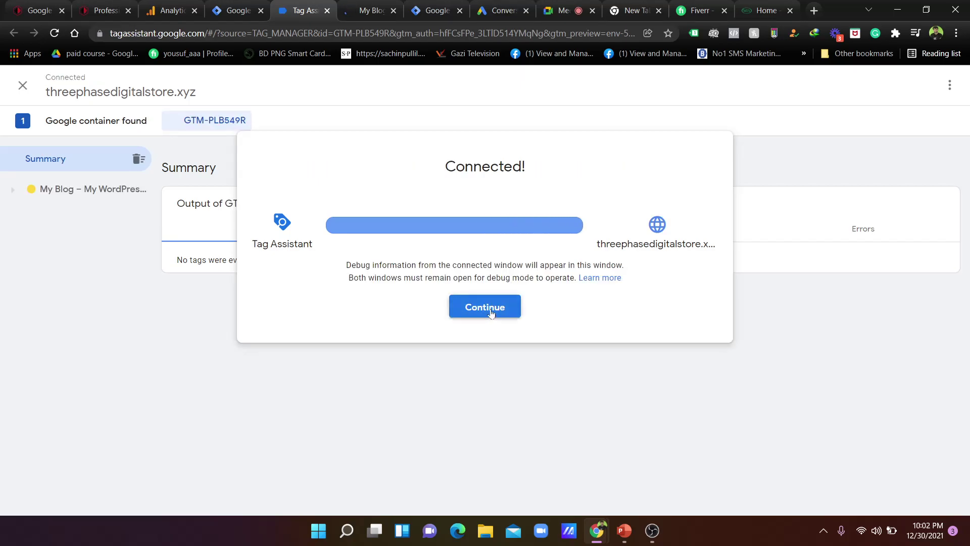
left_click(492, 307)
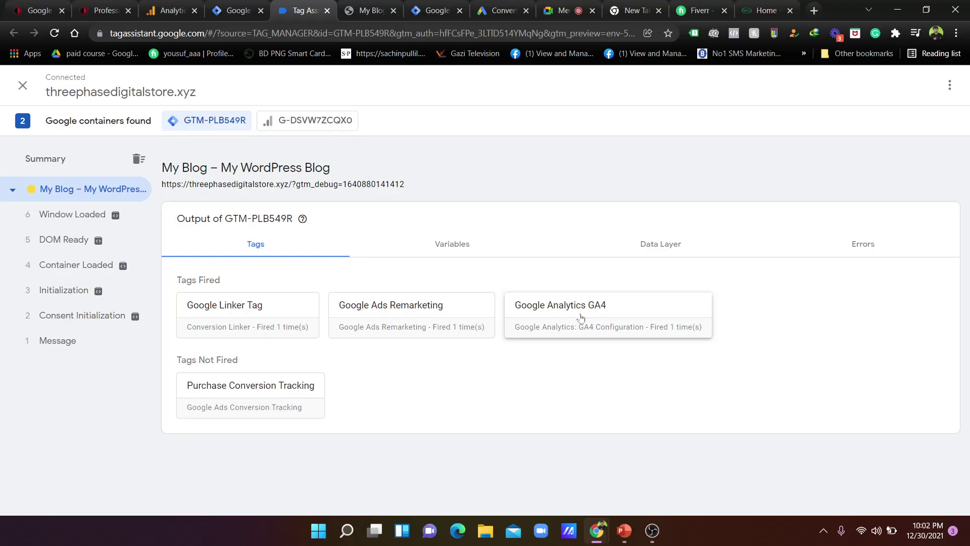
Check the tags detected on the connected store page with Tag Assistant Legacy, and return to the preview's fired tags
left_click(372, 10)
left_click(694, 32)
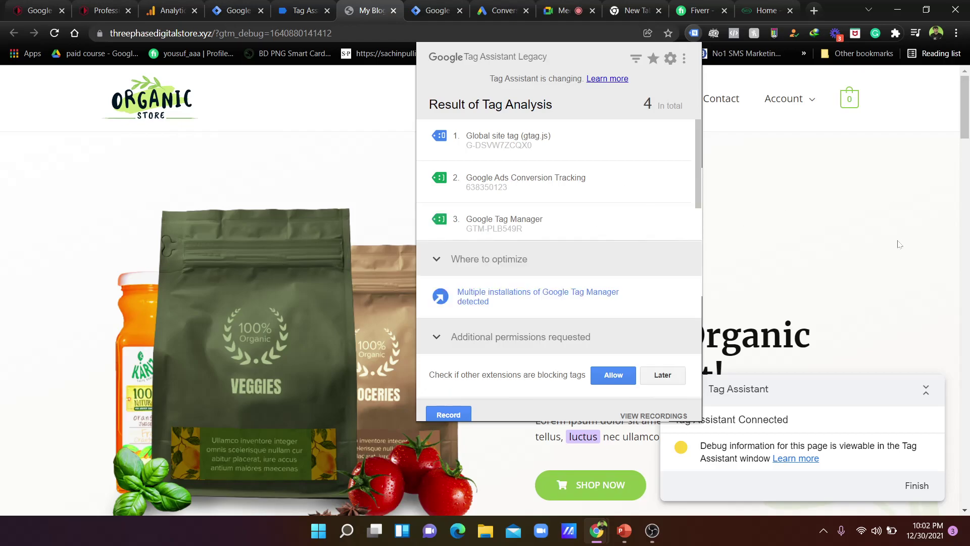
left_click(707, 177)
left_click(305, 10)
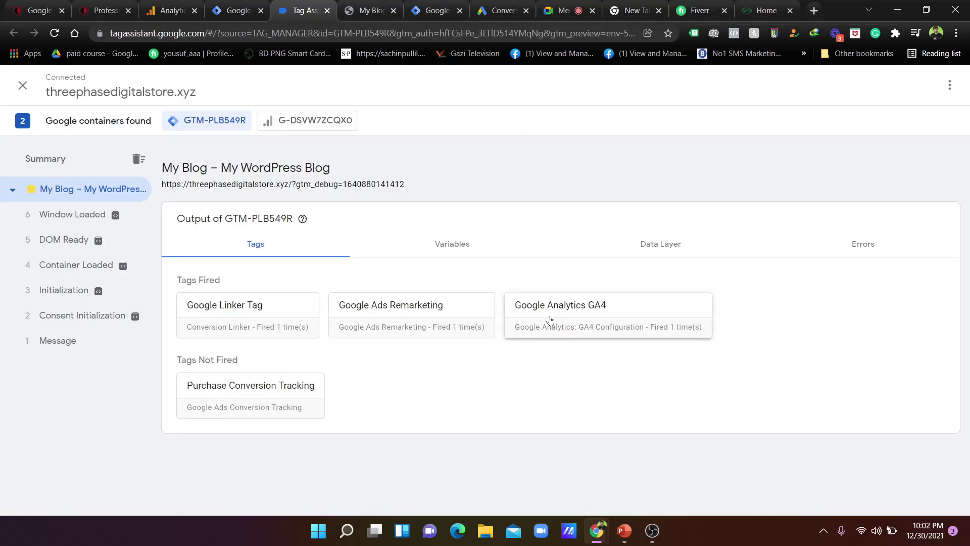
Reload the GA4 property's Reports snapshot in Analytics and check it for user data
left_click(172, 10)
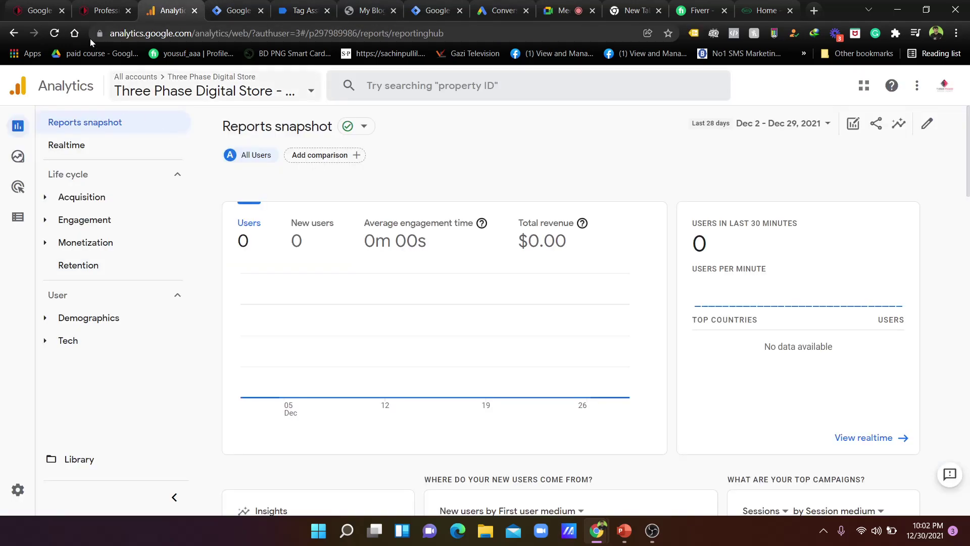
left_click(56, 34)
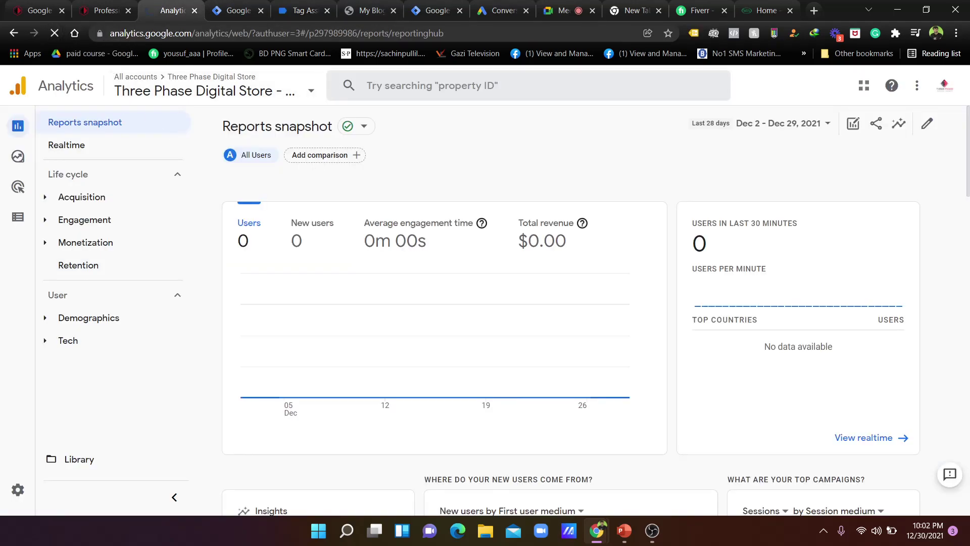
scroll(377, 218, "down", 3)
scroll(402, 220, "up", 3)
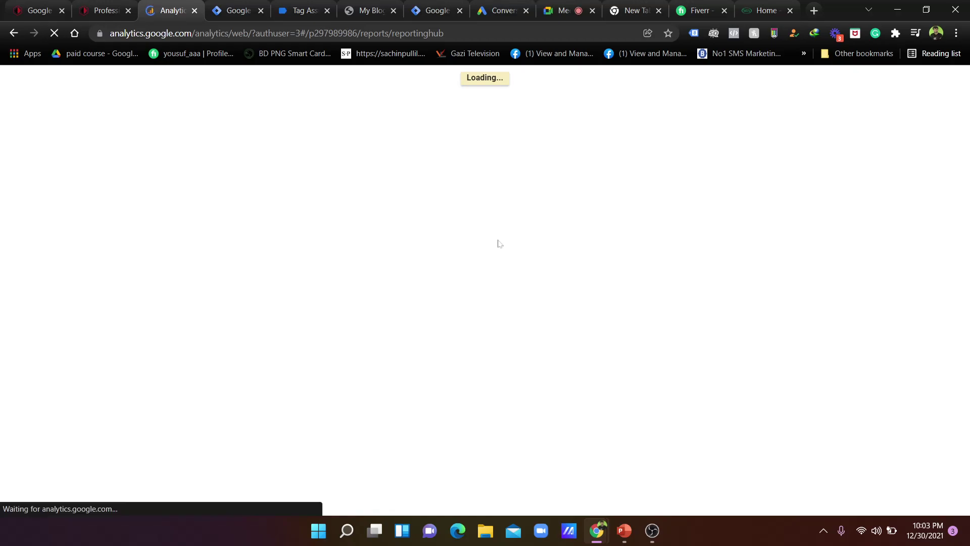
left_click(564, 9)
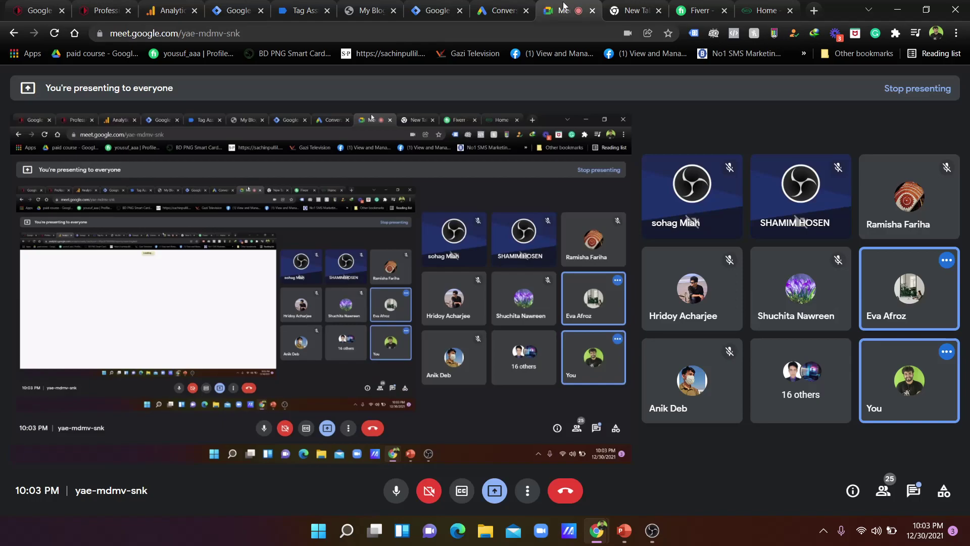
left_click(169, 10)
left_click(233, 9)
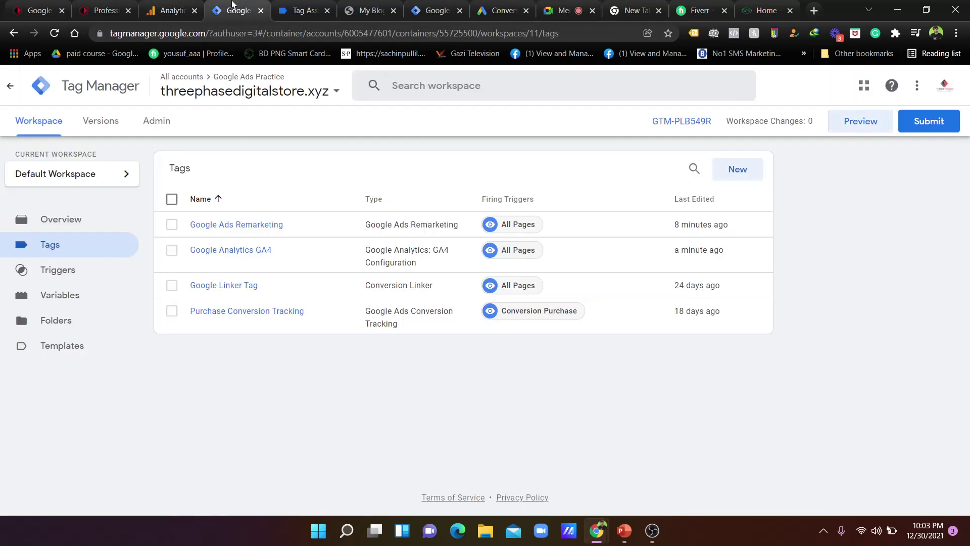
left_click(169, 10)
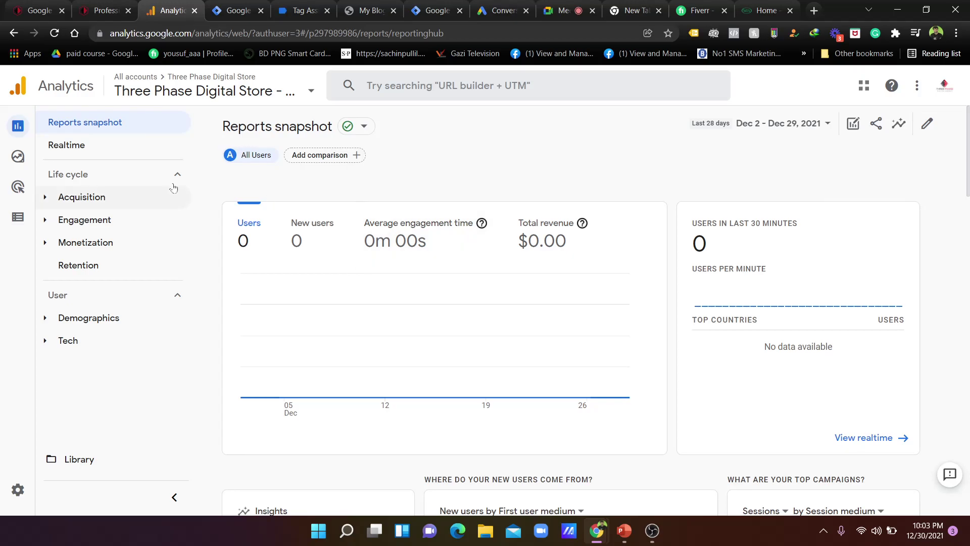
Look over the GA4 property's audiences and new-audience options, and open the All Users audience report
mouse_move(20, 204)
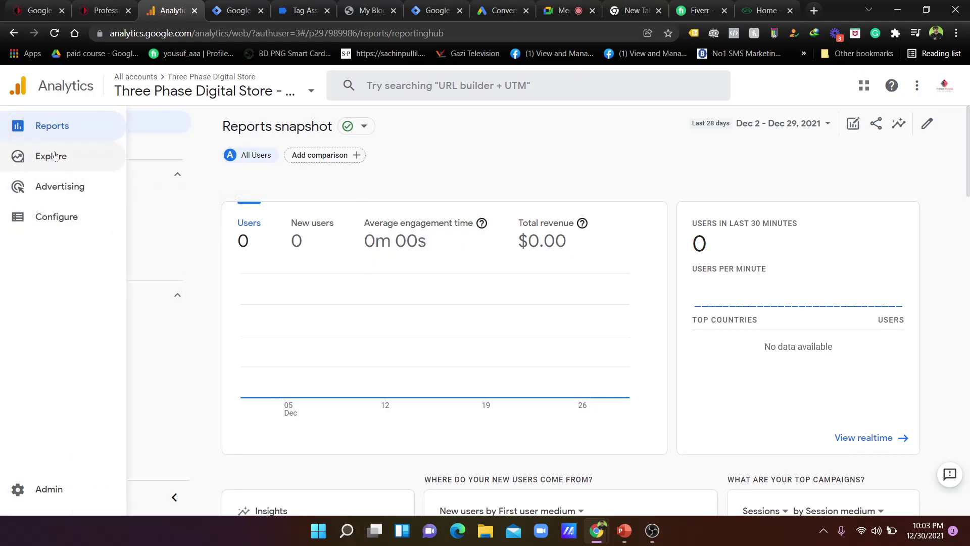
left_click(70, 216)
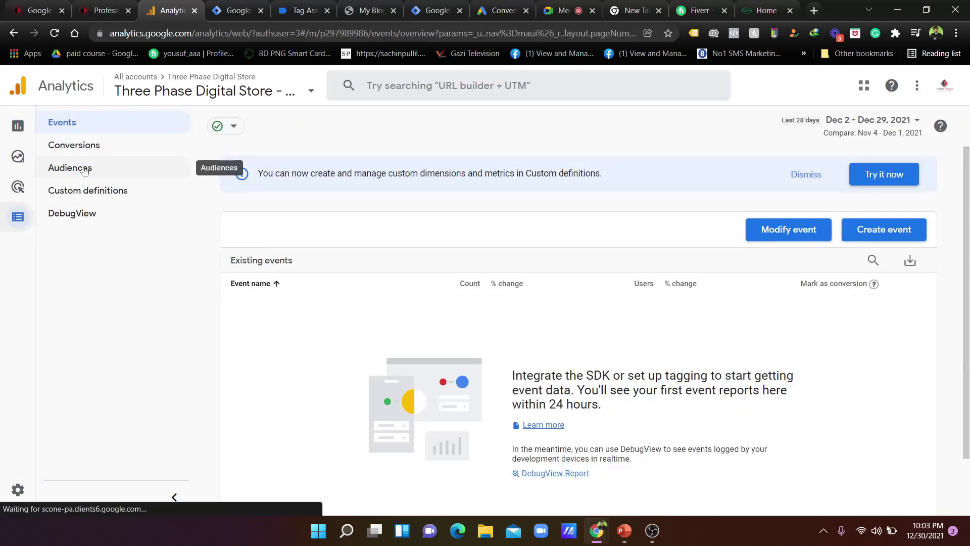
left_click(74, 172)
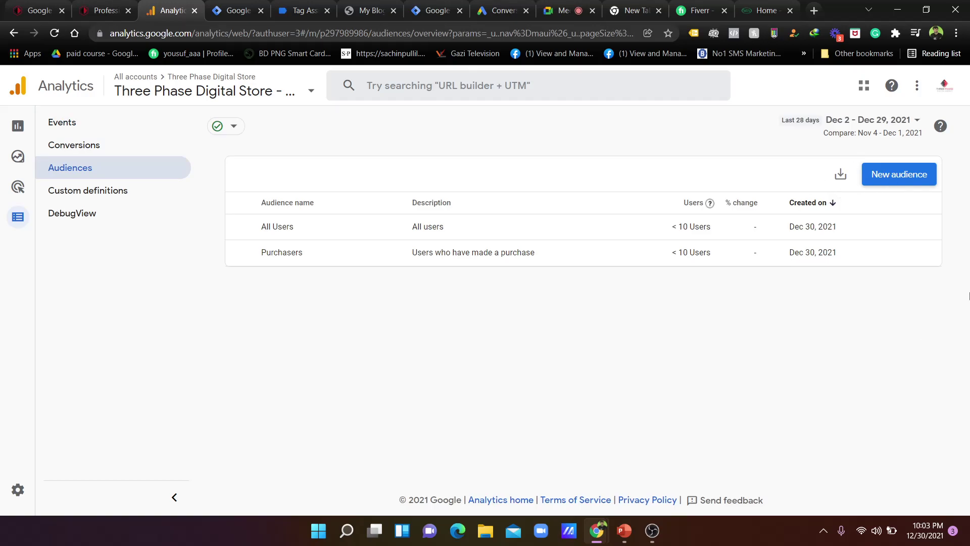
left_click(897, 171)
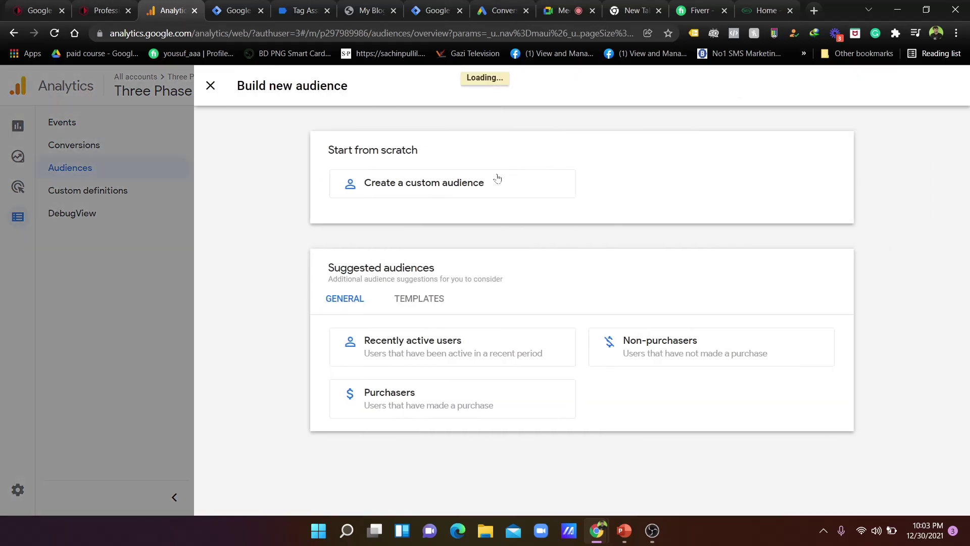
left_click(210, 86)
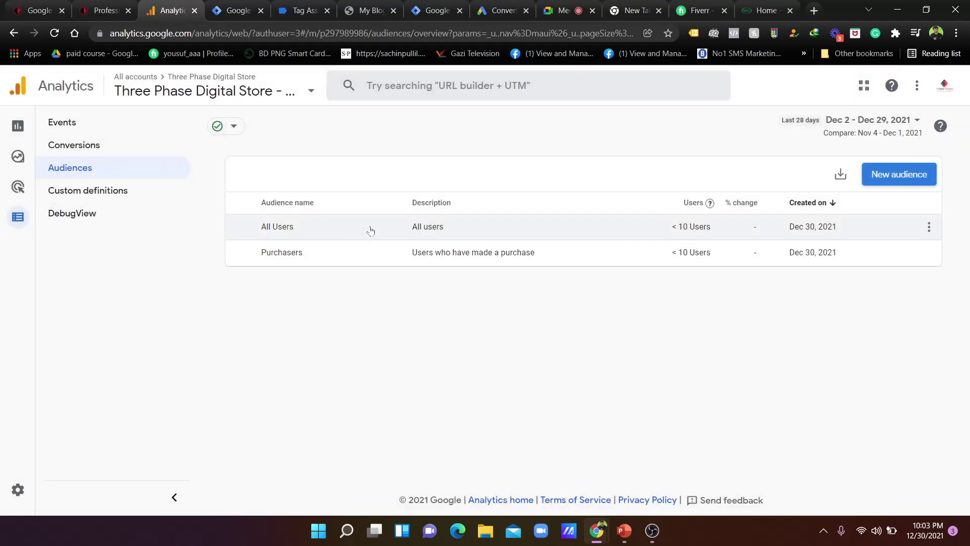
left_click(659, 232)
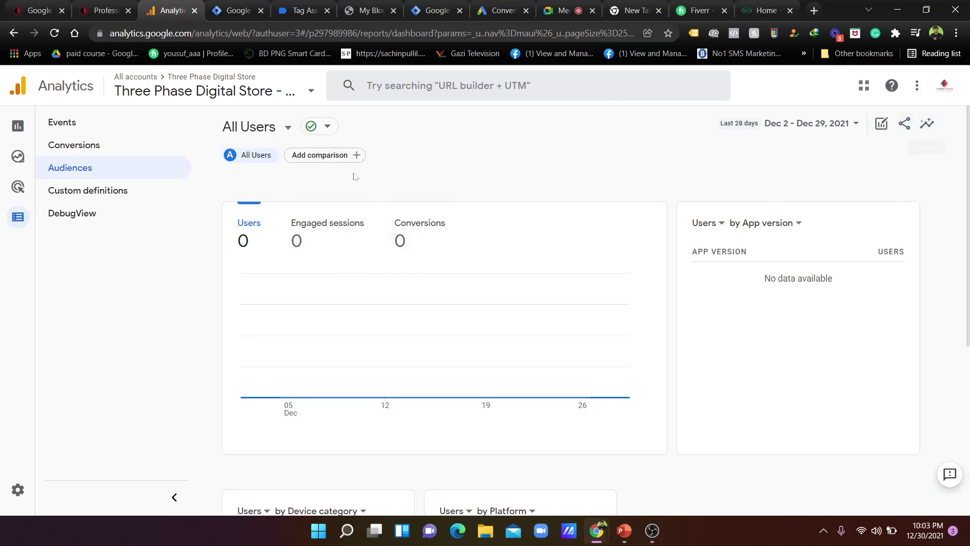
Look through the GA4 property's Admin settings
left_click(18, 491)
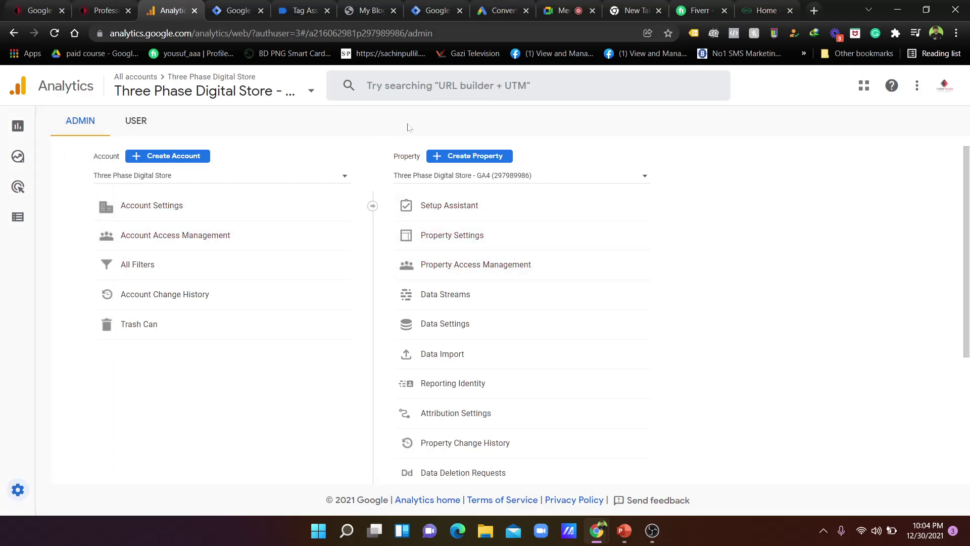
scroll(490, 245, "down", 4)
scroll(490, 245, "up", 4)
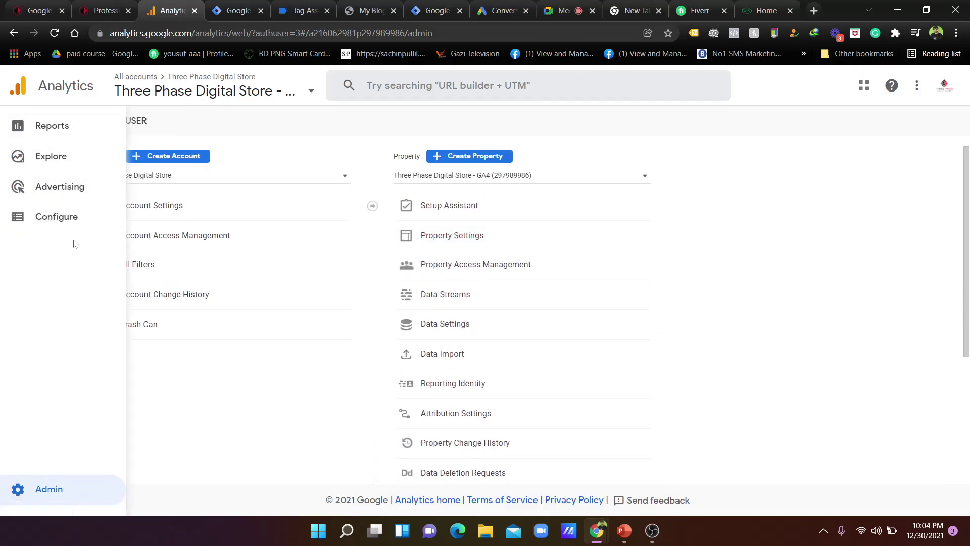
Start a custom audience from scratch in the GA4 property's audience list
left_click(78, 216)
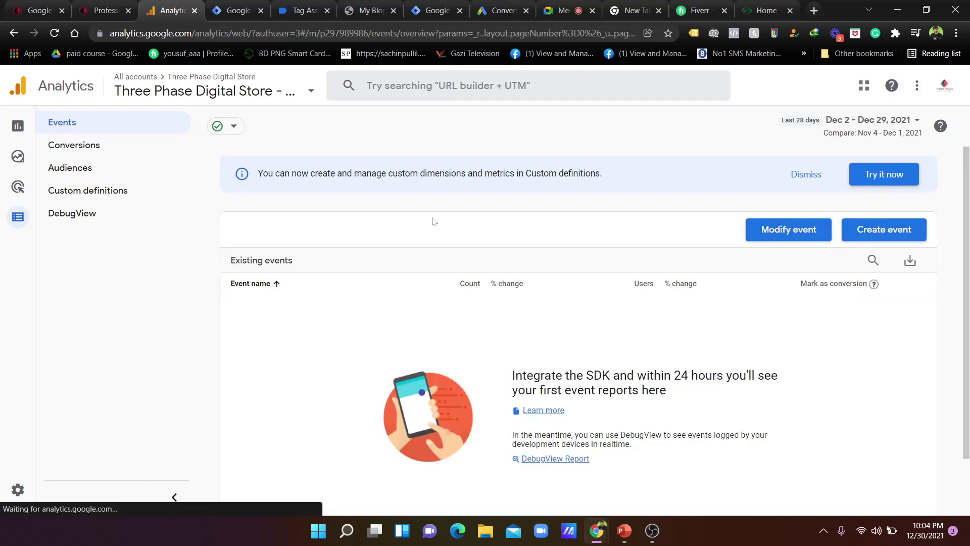
left_click(126, 169)
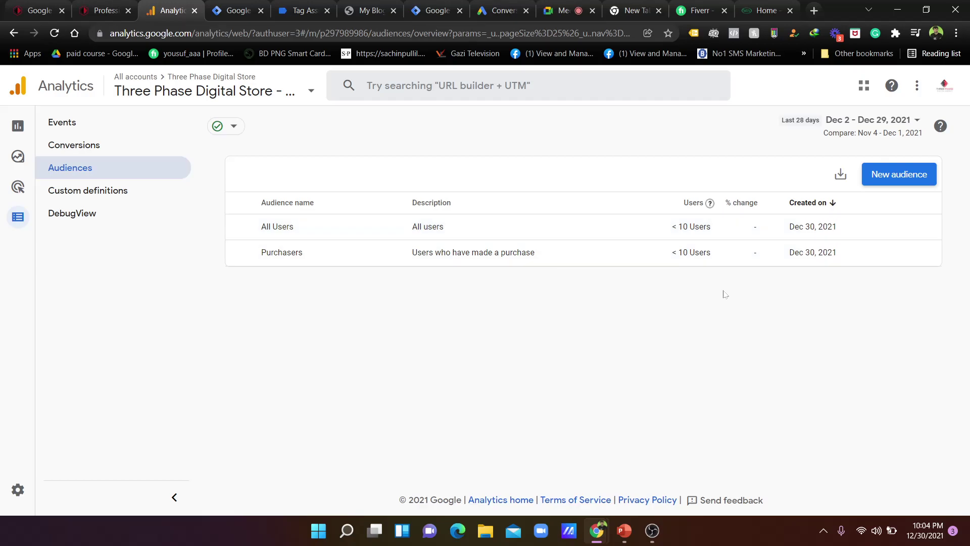
left_click(907, 176)
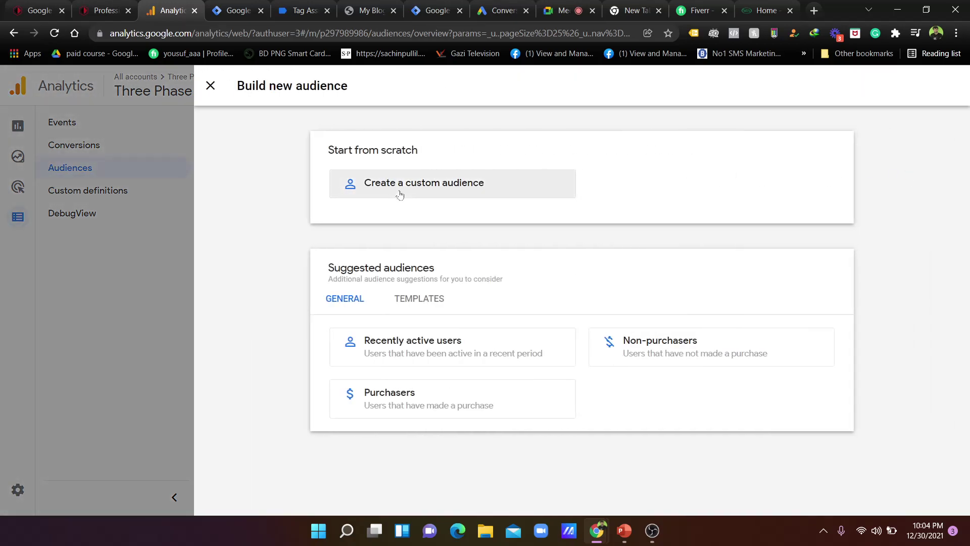
left_click(435, 195)
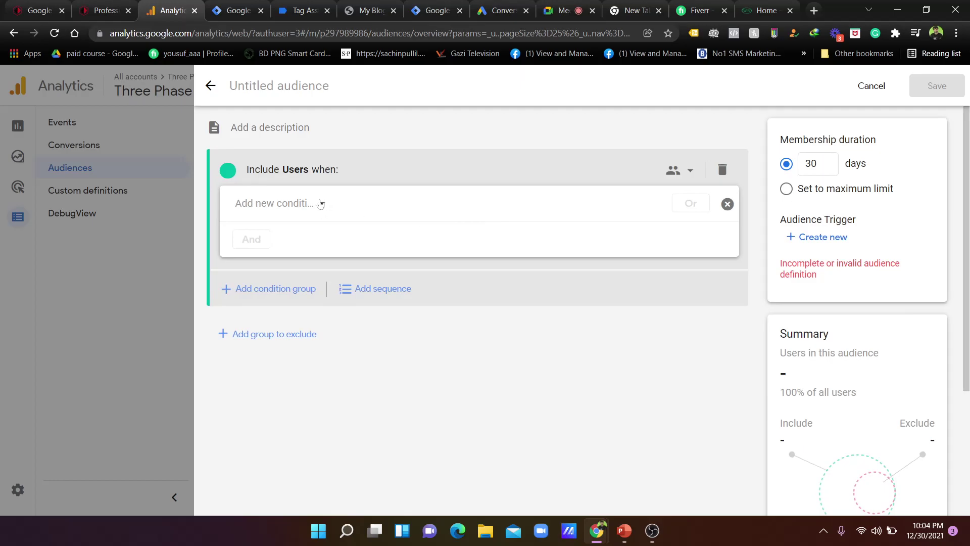
Add an Age condition to the audience's include group and try out its filter options
left_click(321, 204)
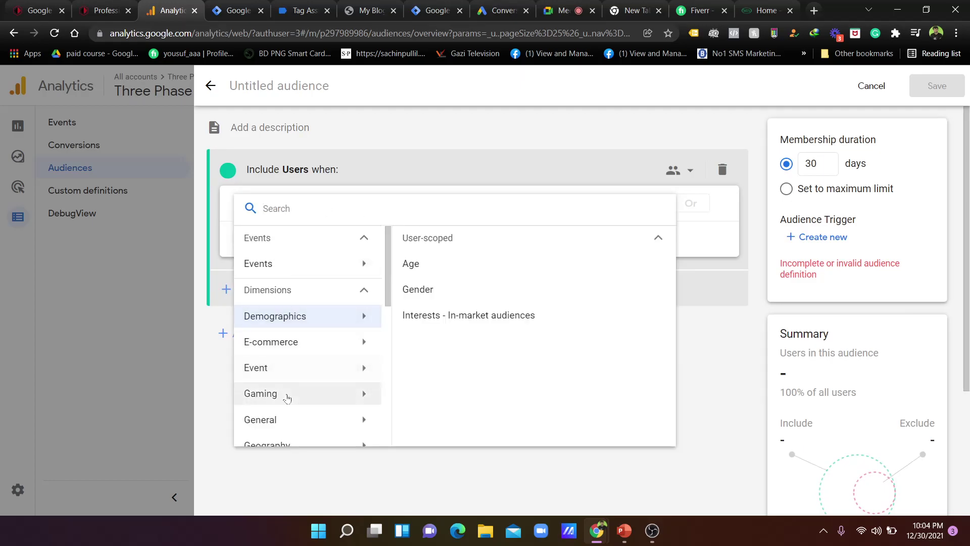
scroll(286, 396, "down", 2)
scroll(288, 396, "up", 2)
left_click(459, 257)
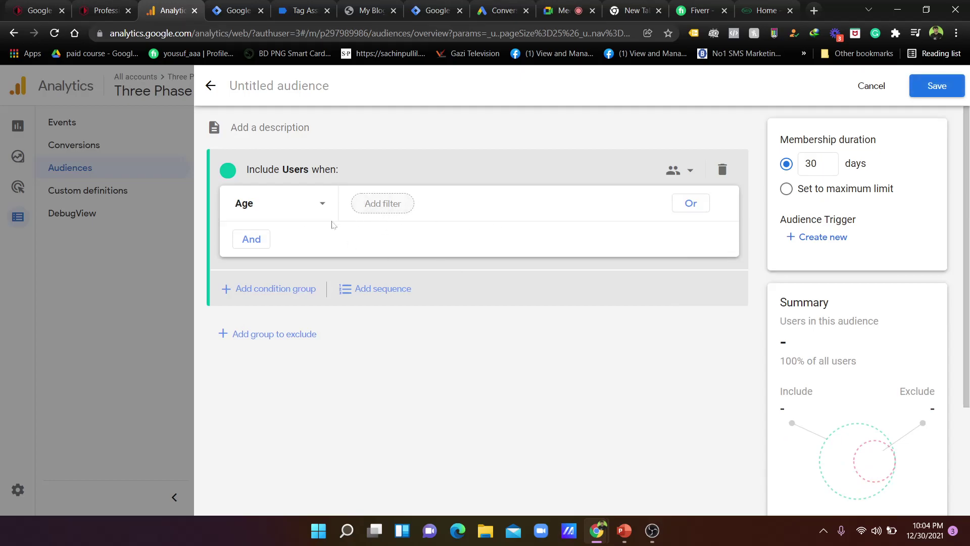
left_click(387, 206)
left_click(439, 238)
left_click(471, 249)
left_click(470, 356)
Try a second AND condition and another Age filter, and replace the condition group with an empty one
left_click(250, 239)
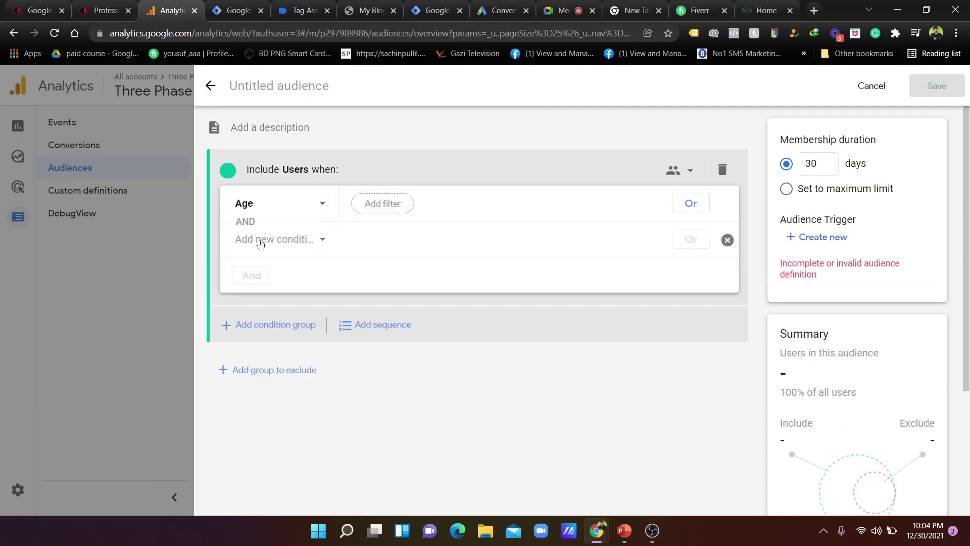
left_click(256, 239)
left_click(652, 217)
left_click(382, 203)
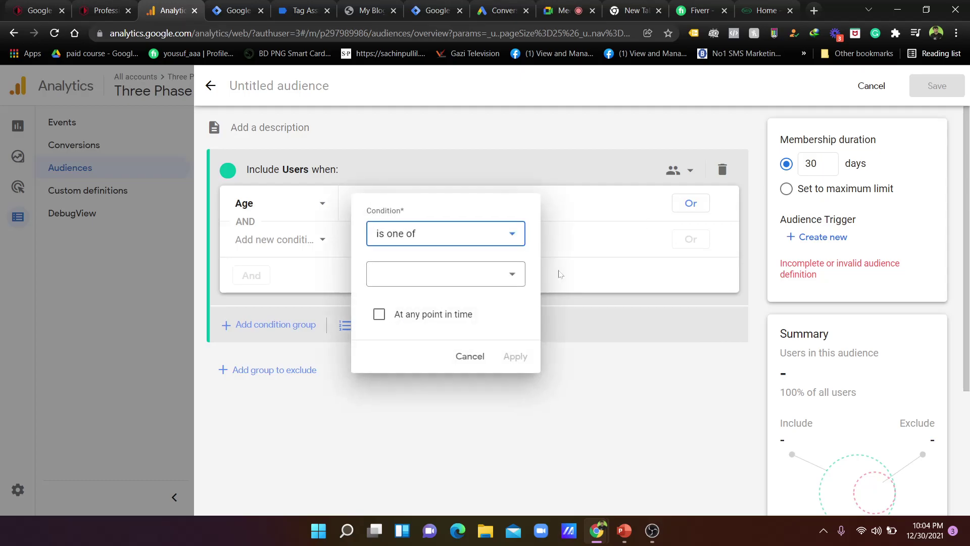
left_click(459, 356)
left_click(722, 169)
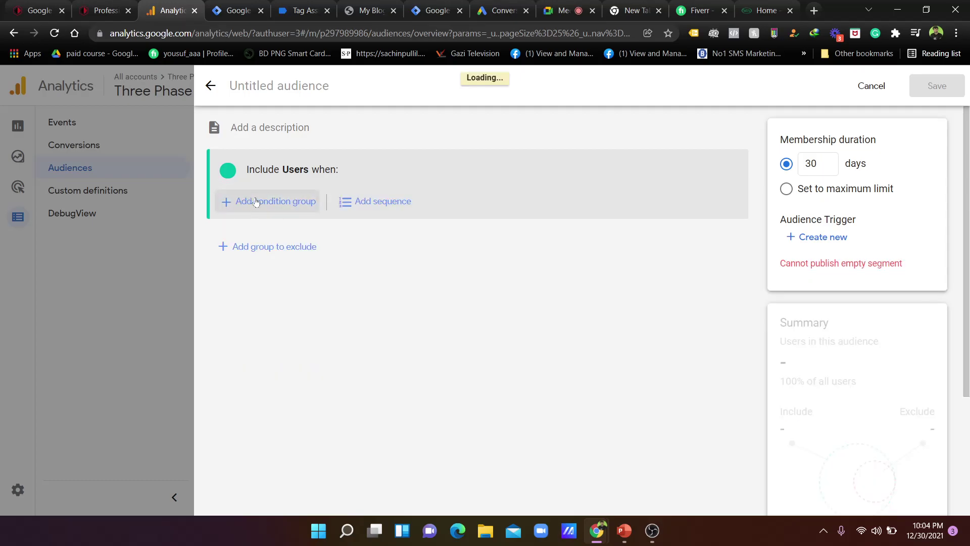
left_click(301, 205)
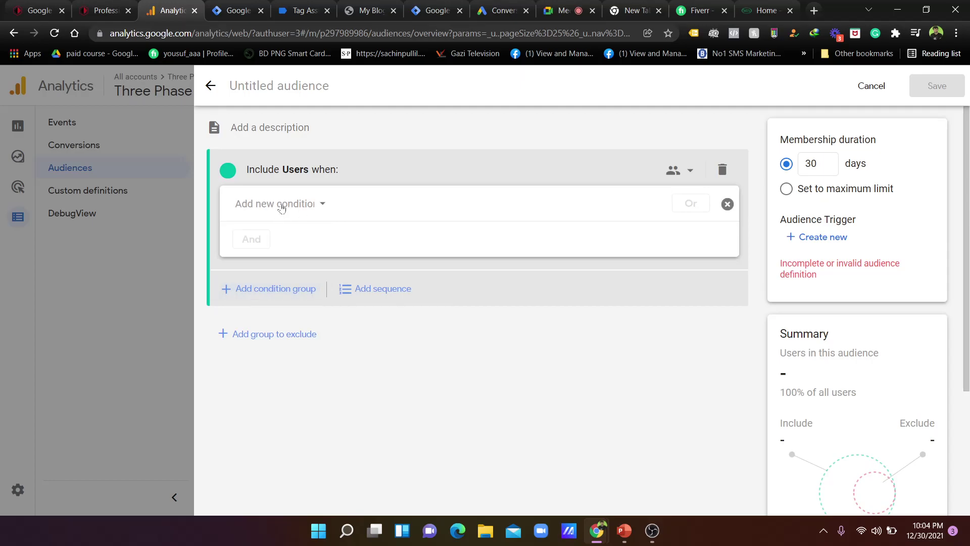
Add a Gender condition to the audience's include group, plus an empty OR condition beneath it
left_click(282, 204)
scroll(320, 313, "down", 4)
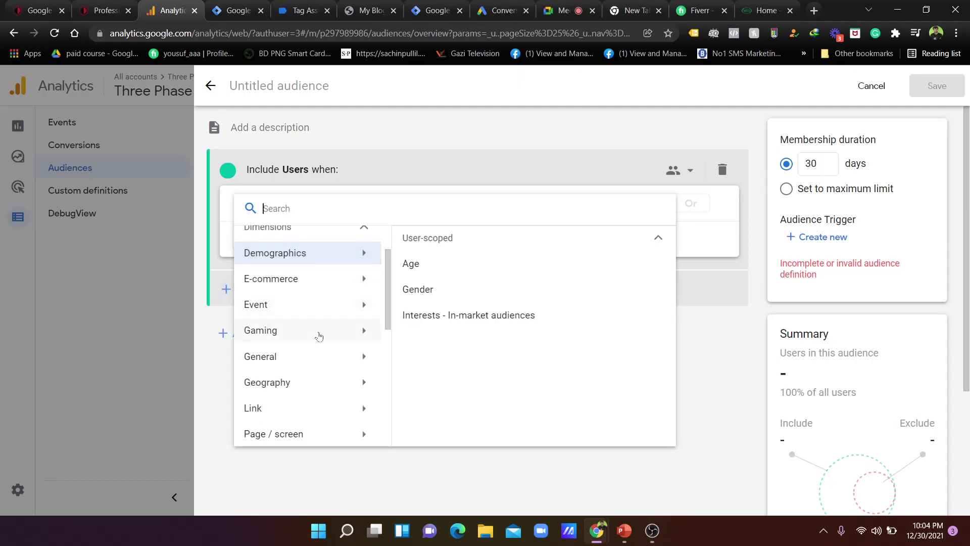
scroll(334, 325, "down", 4)
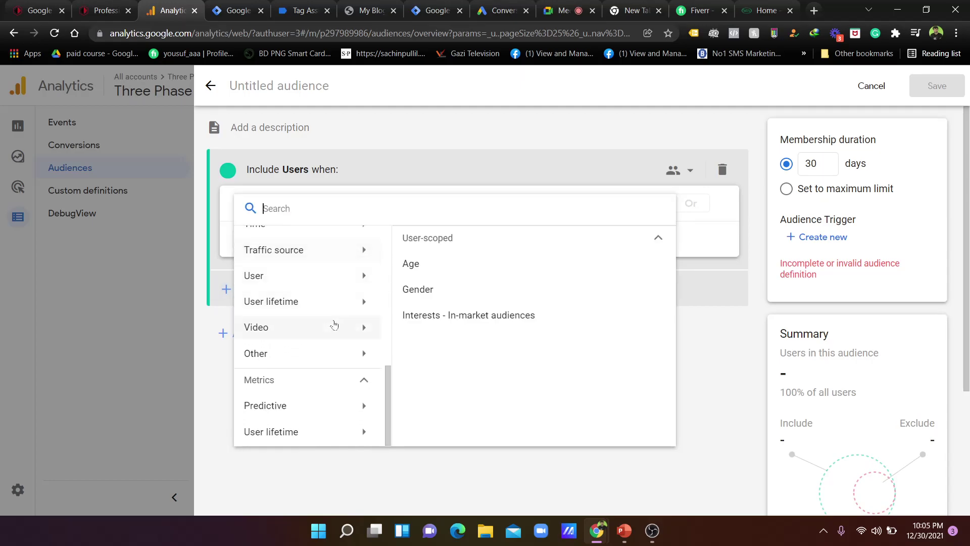
scroll(334, 324, "up", 10)
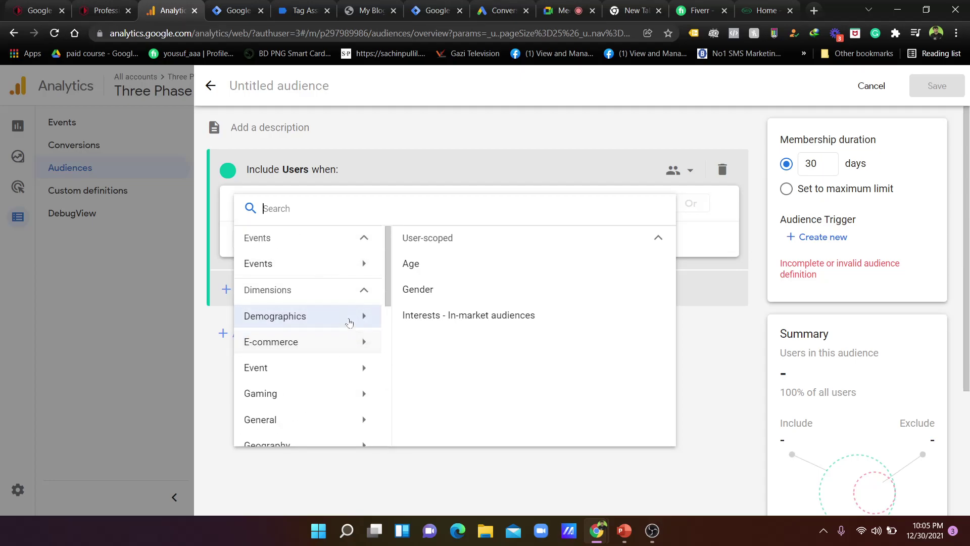
left_click(447, 300)
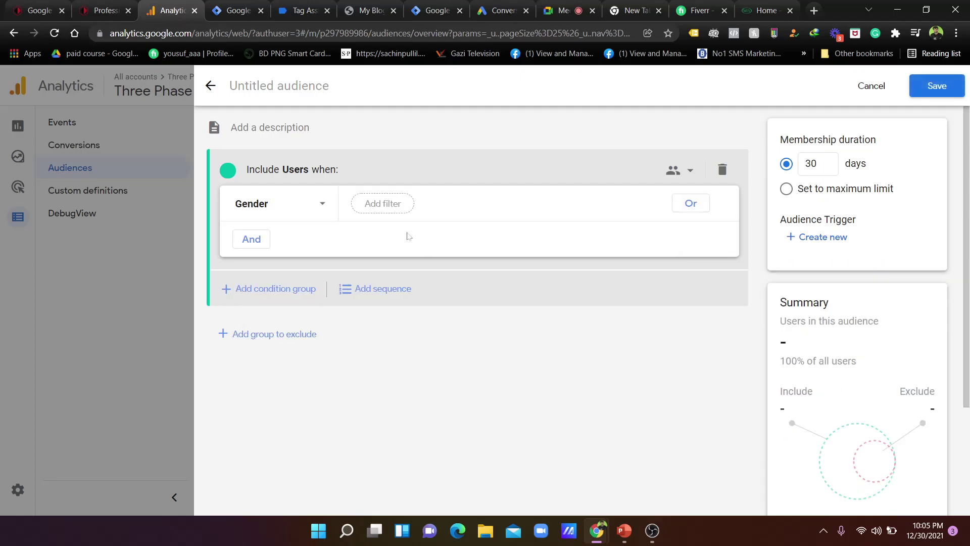
left_click(318, 201)
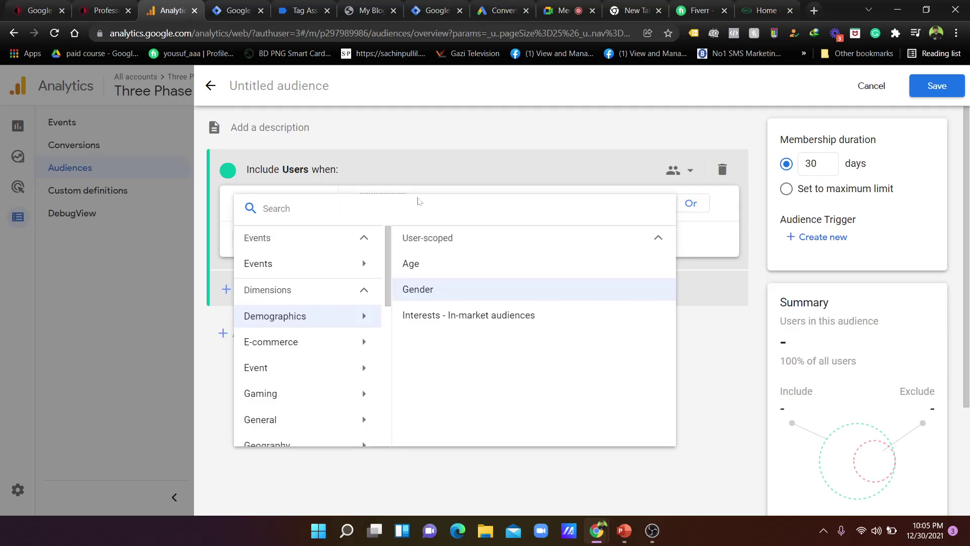
left_click(578, 183)
left_click(690, 204)
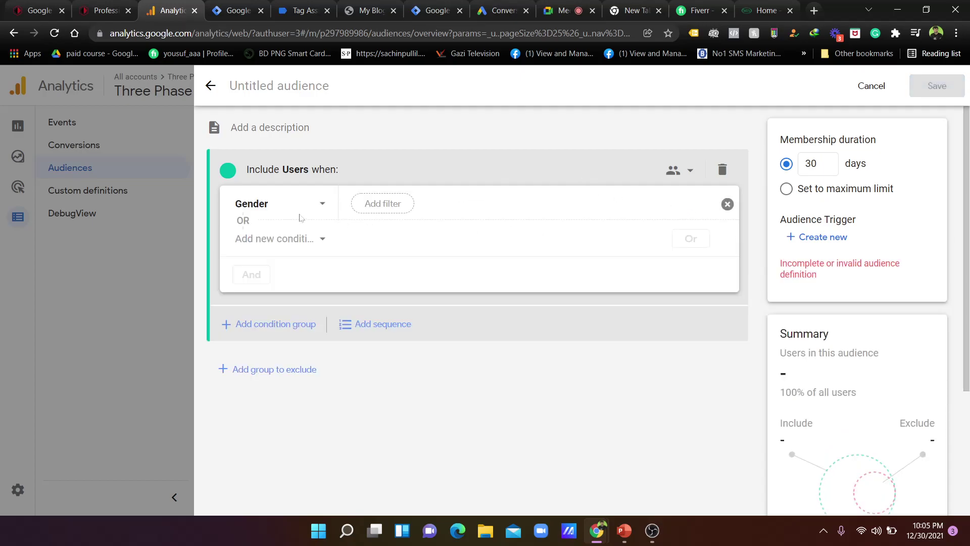
Filter the Gender condition to users whose gender is one of Male
left_click(382, 203)
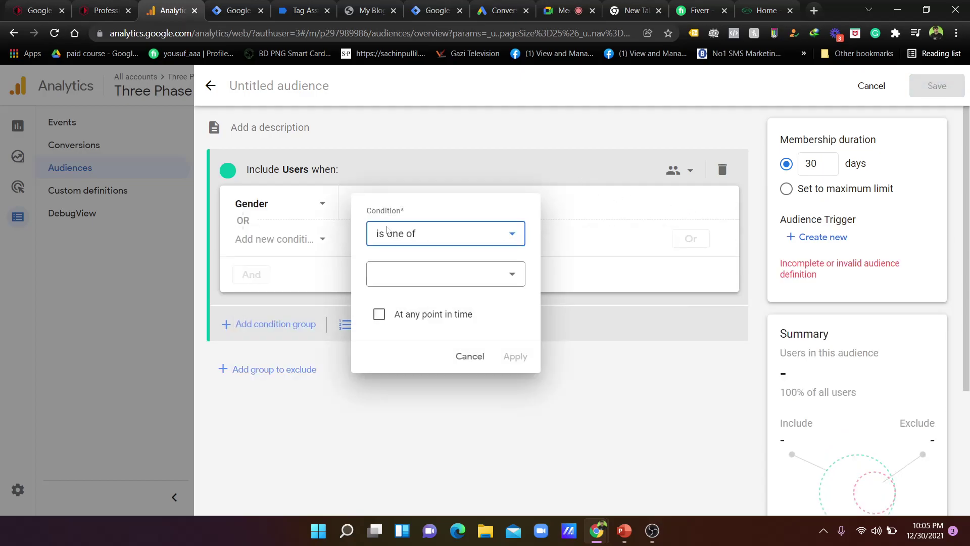
left_click(401, 280)
left_click(403, 338)
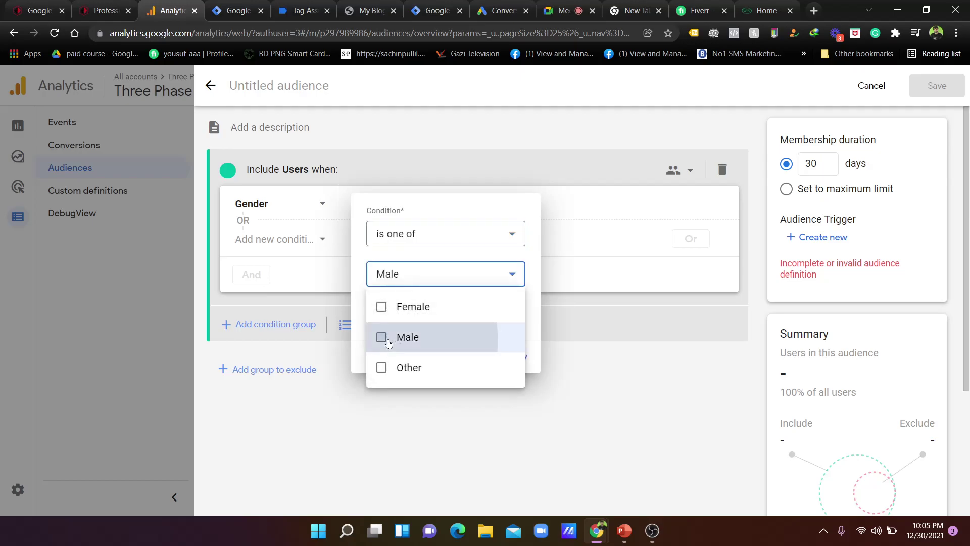
left_click(485, 208)
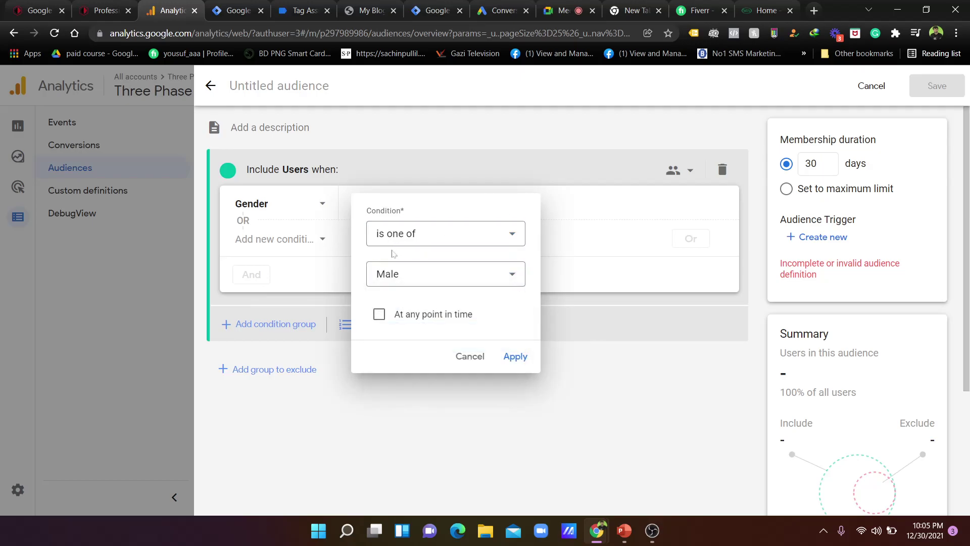
left_click(508, 358)
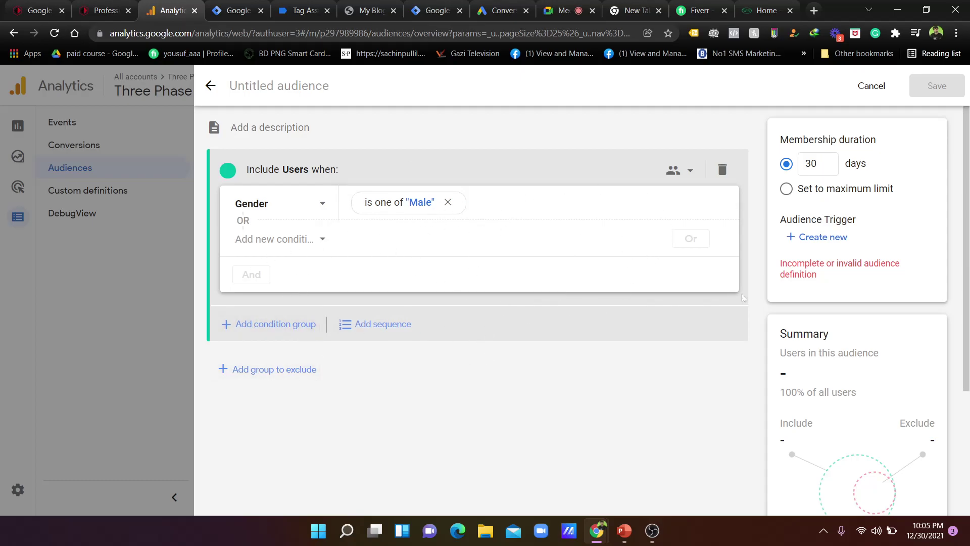
Add a second condition group to the audience and set its condition to the Geography dimension City
scroll(606, 324, "down", 3)
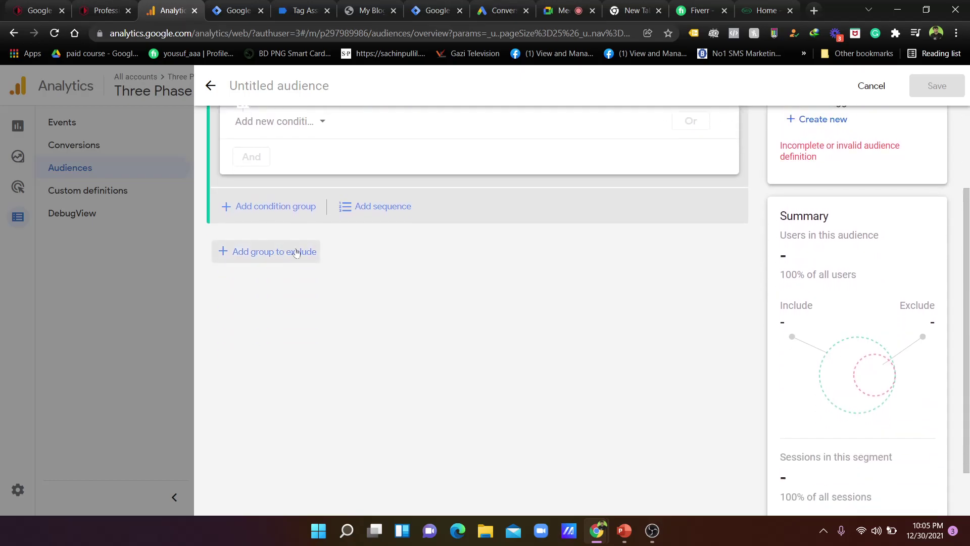
scroll(273, 282, "up", 3)
left_click(259, 334)
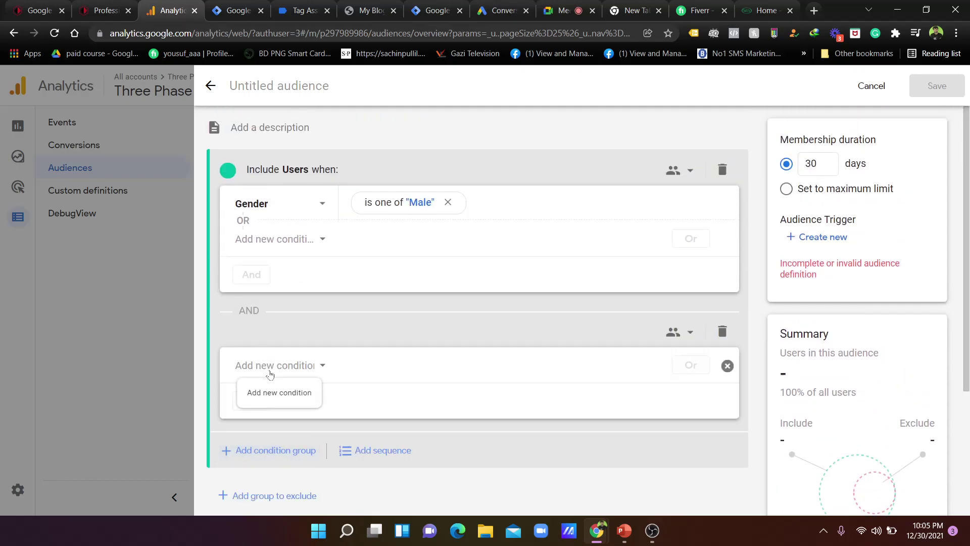
left_click(272, 367)
mouse_move(279, 399)
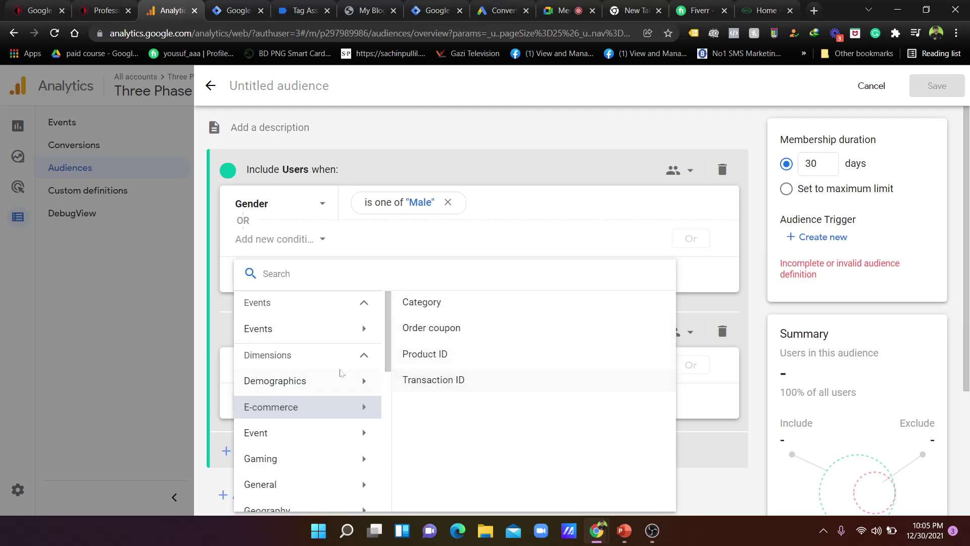
scroll(335, 398, "down", 1)
left_click(338, 406)
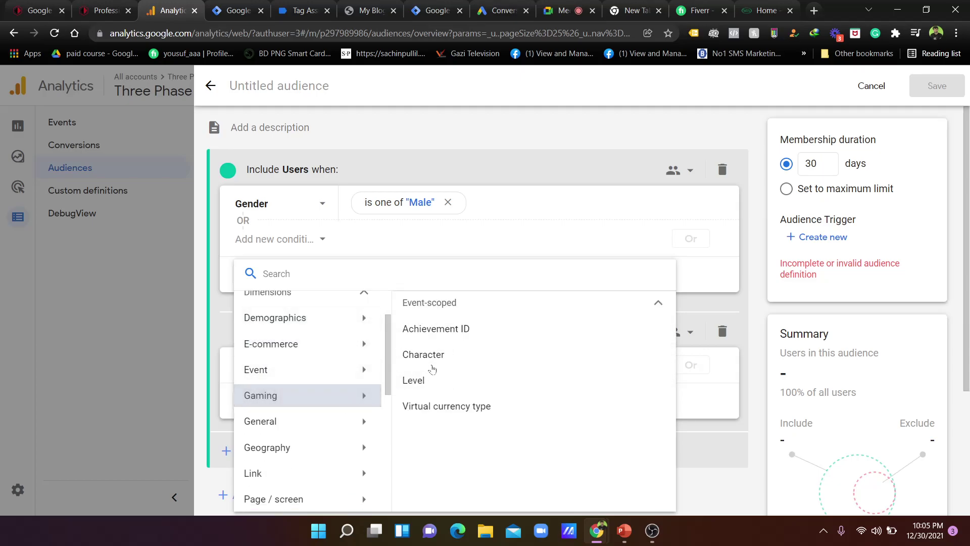
scroll(311, 395, "down", 3)
left_click(337, 328)
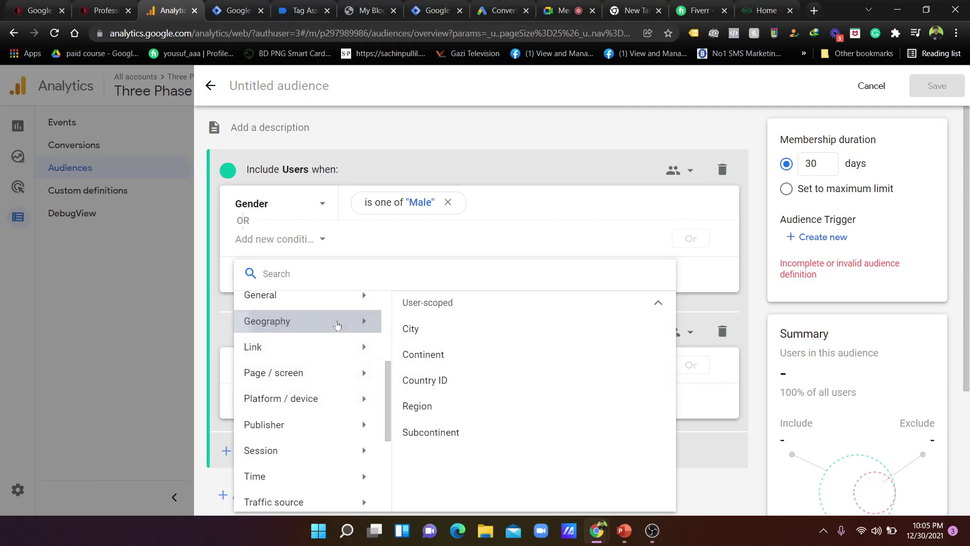
left_click(457, 337)
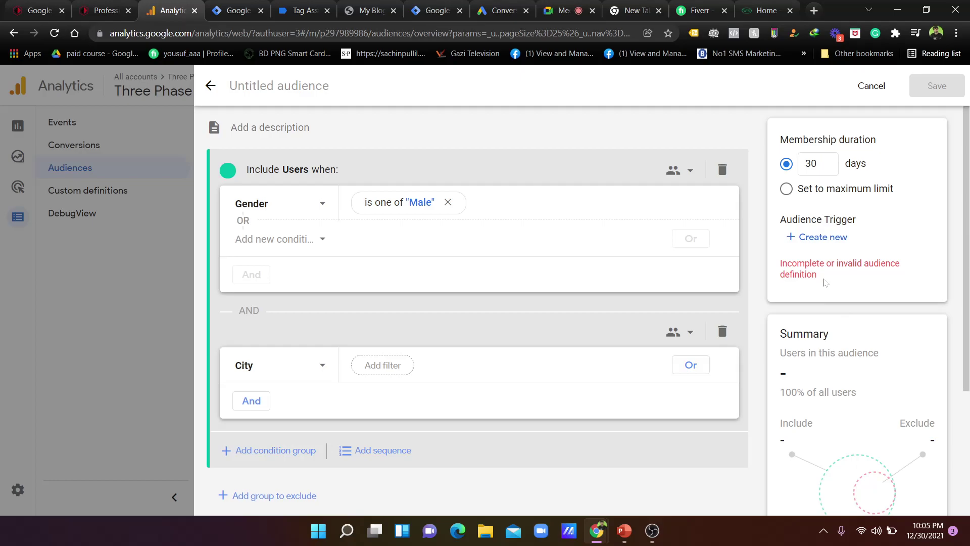
Open Google Analytics in a new browser tab and switch to the Google account that has the Three Phase Academy property
left_click(813, 9)
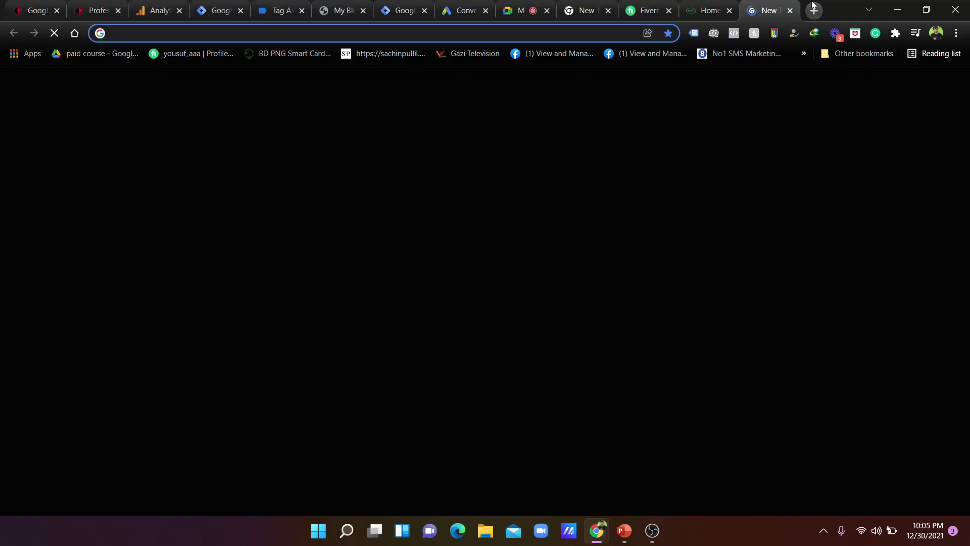
type("ana")
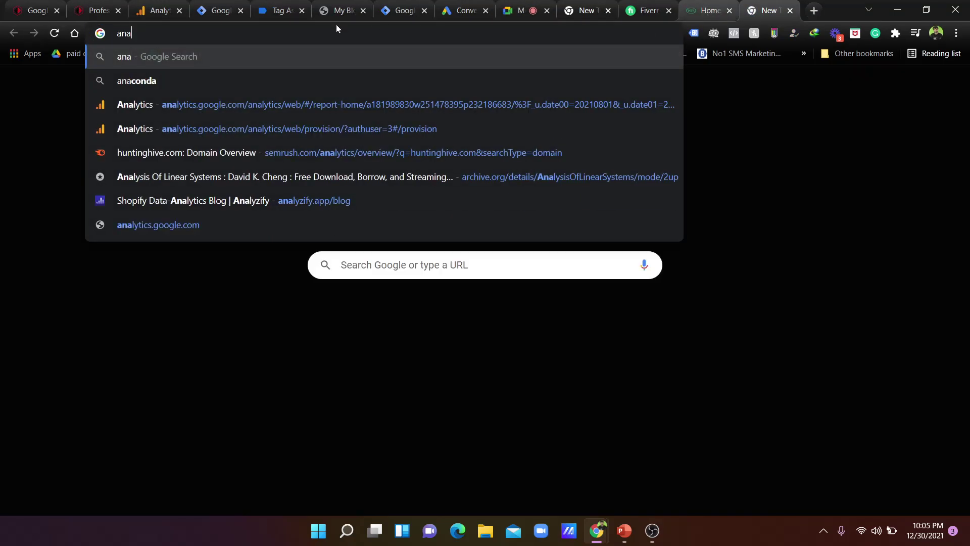
left_click(272, 128)
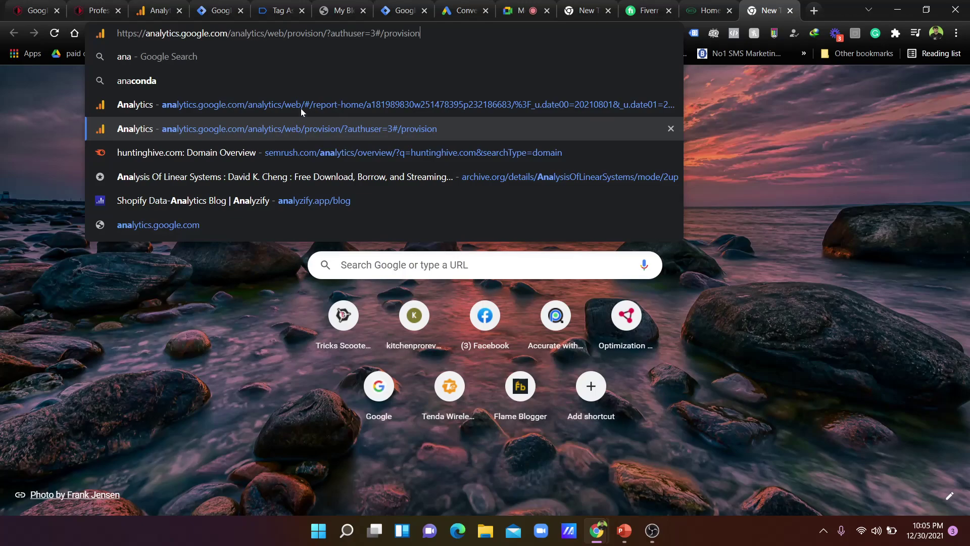
key("Return")
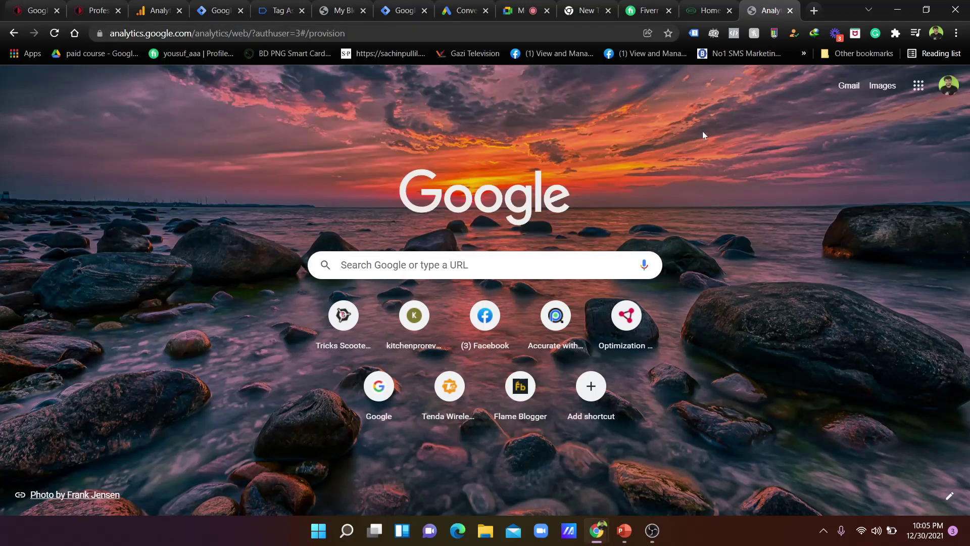
left_click(523, 10)
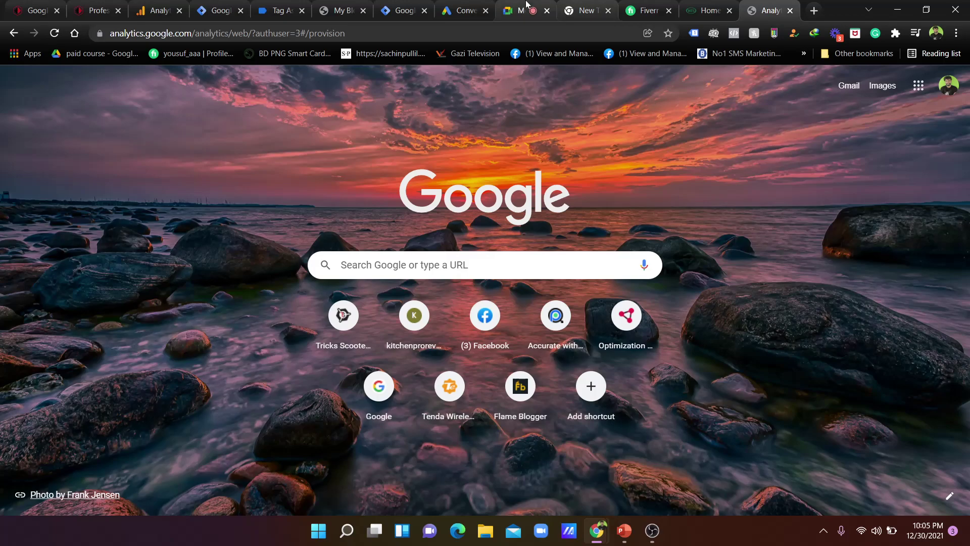
left_click(771, 4)
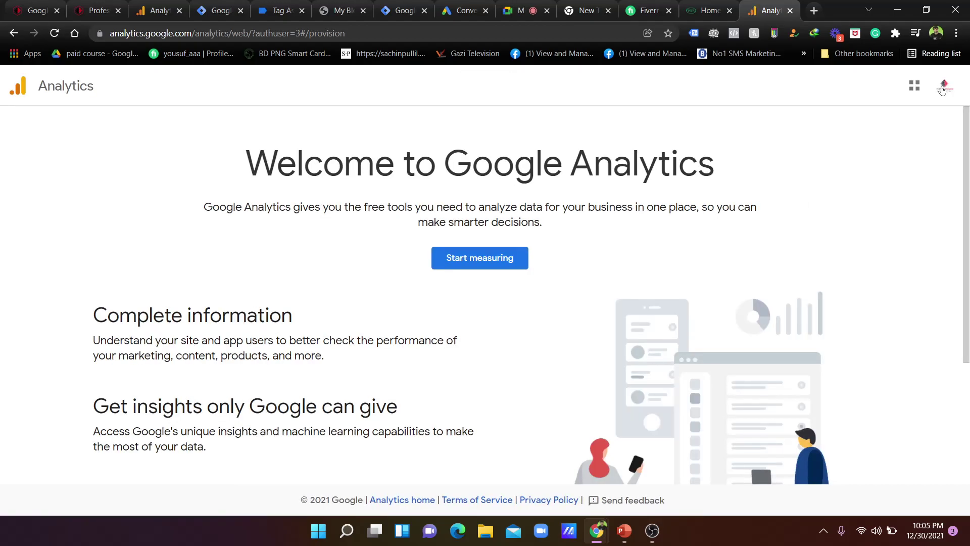
left_click(942, 89)
left_click(862, 289)
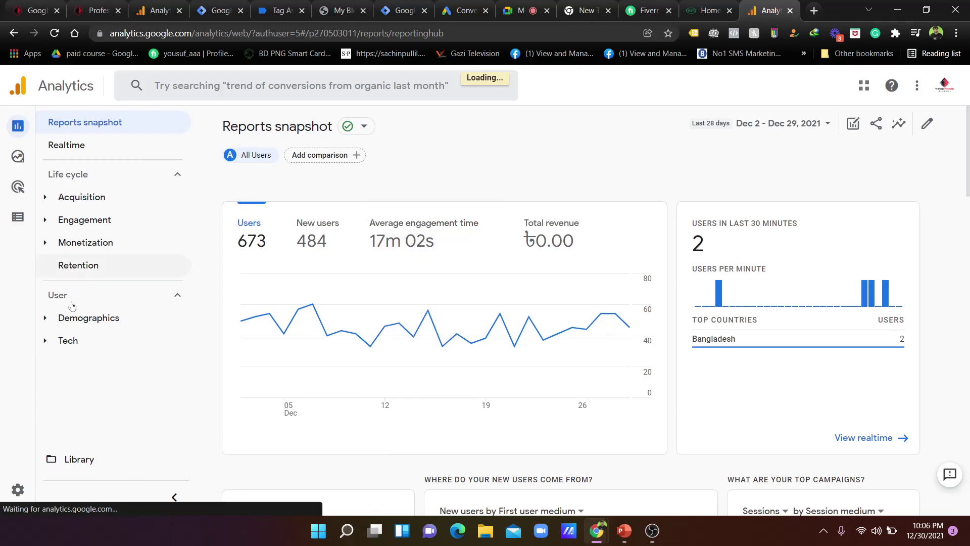
Start a custom audience from scratch in the audience list of the GA4 Three Phase Academy property
left_click(17, 217)
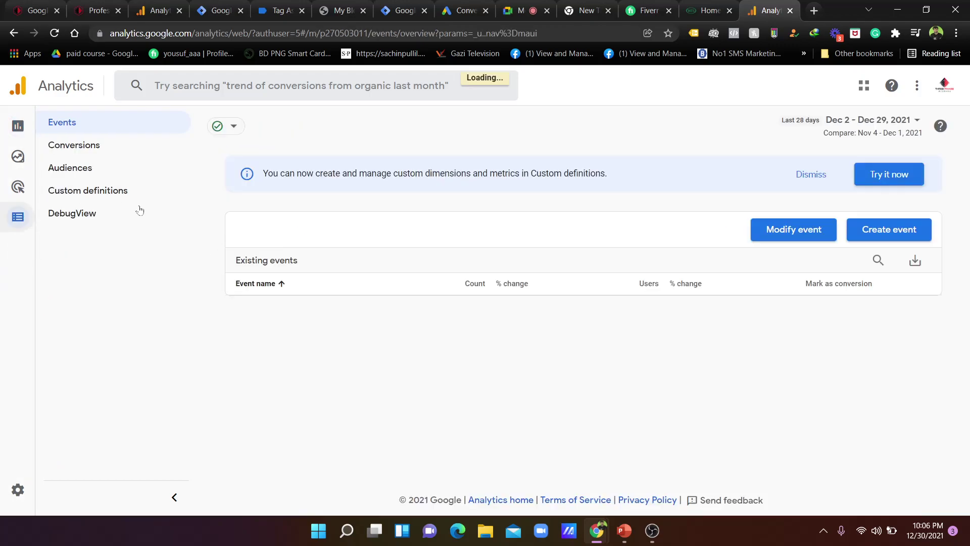
left_click(98, 181)
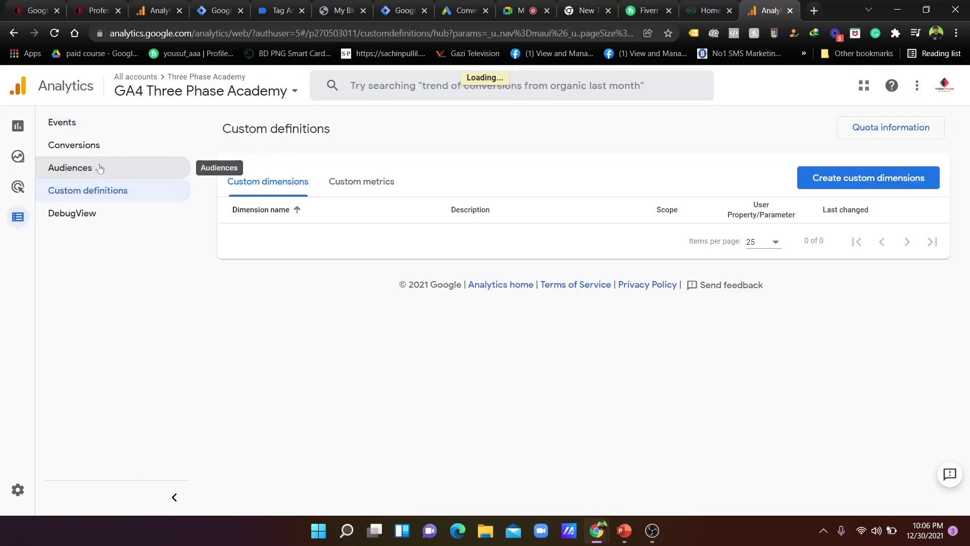
left_click(126, 167)
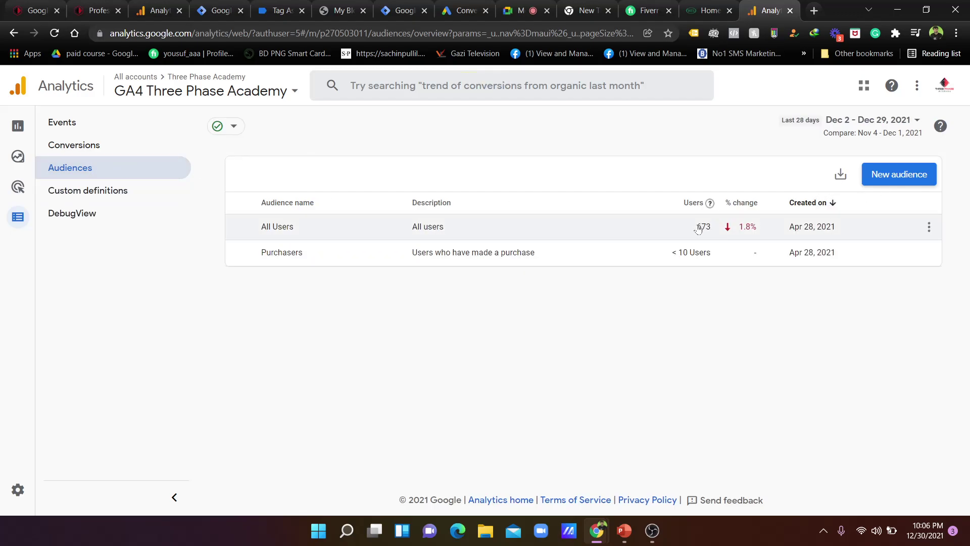
left_click(886, 174)
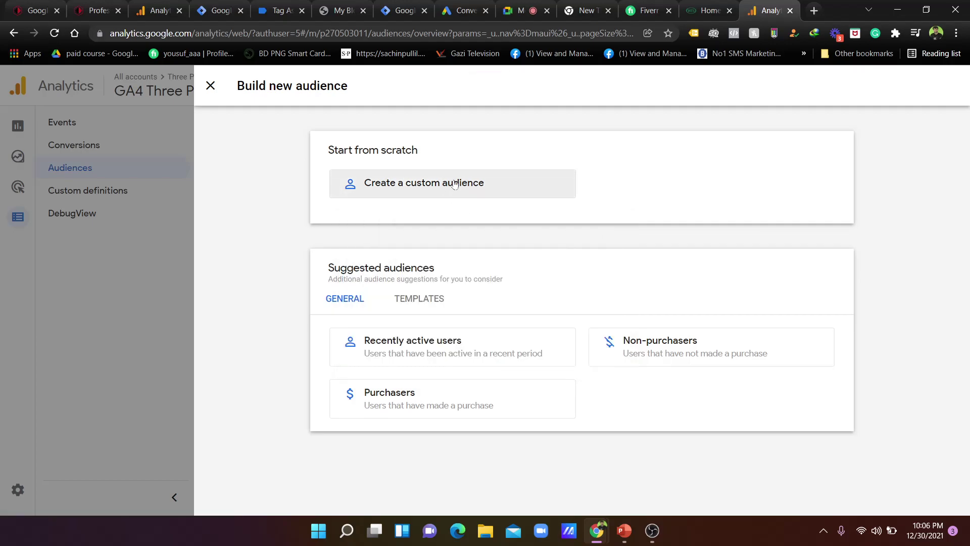
left_click(461, 184)
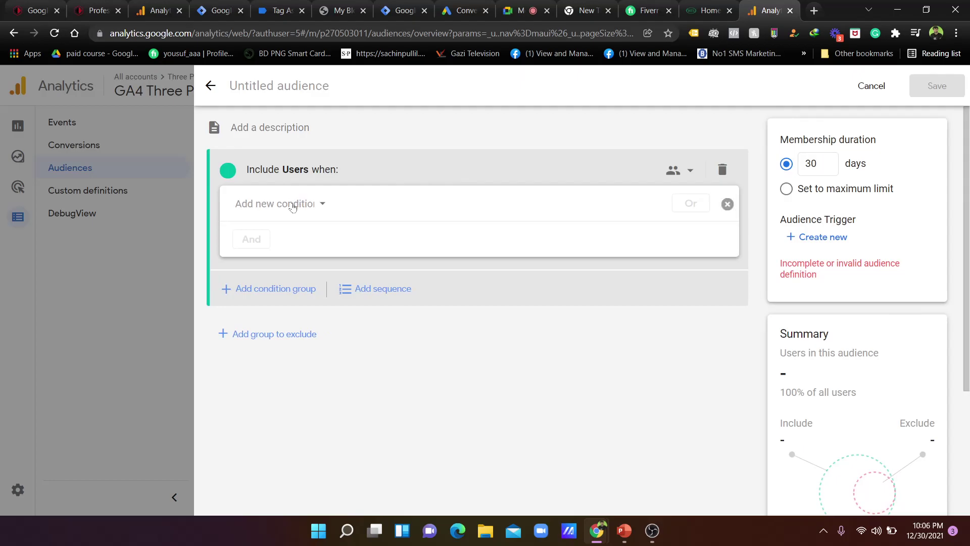
Try the maximum limit for the audience's membership duration and return it to 30 days
left_click(293, 205)
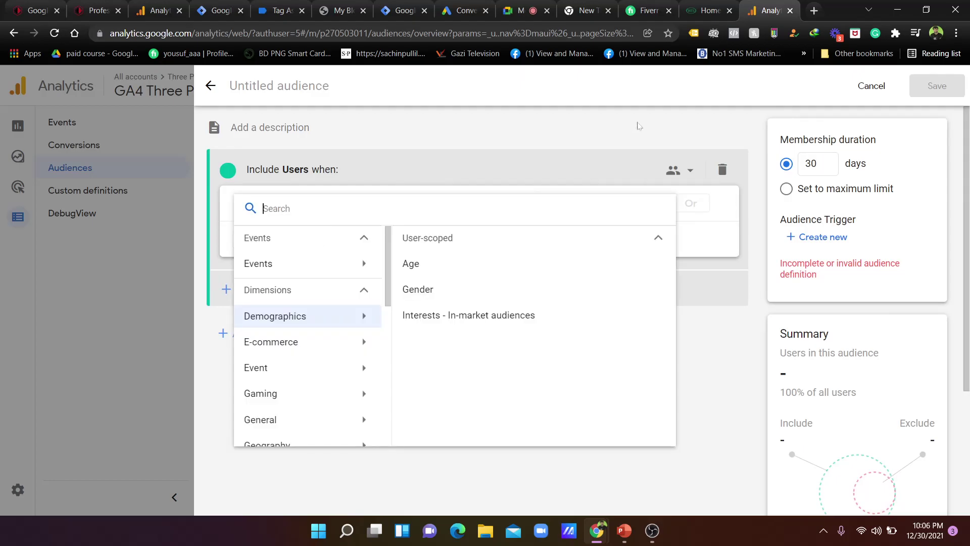
left_click(639, 124)
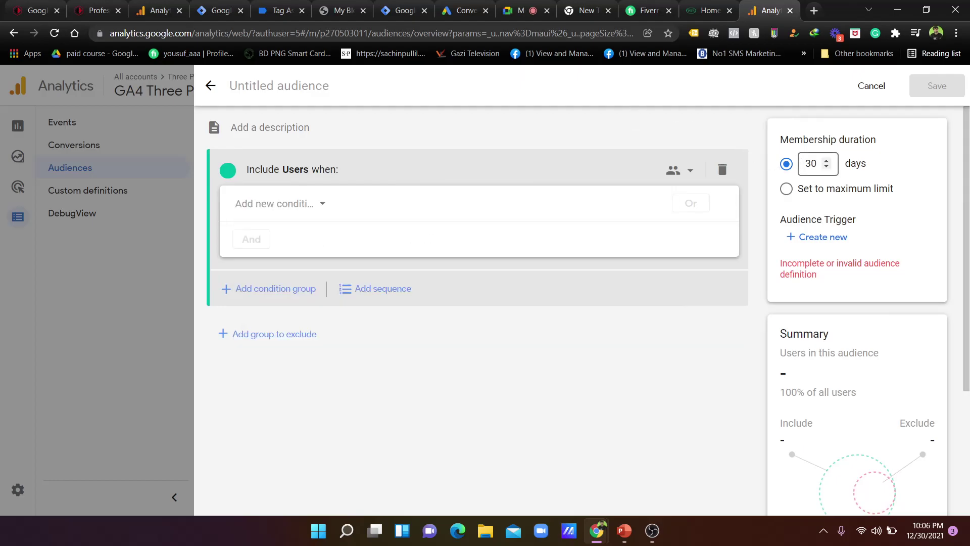
left_click(790, 197)
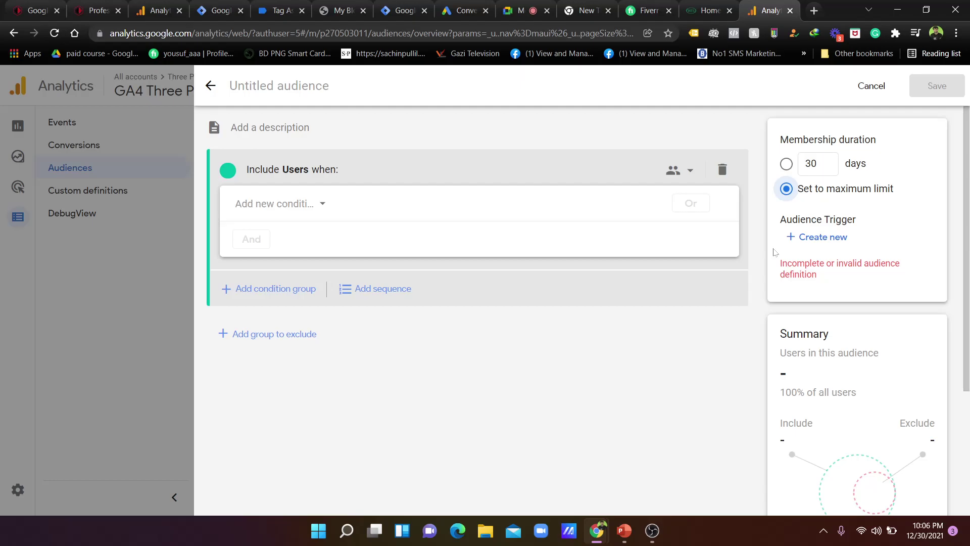
left_click(790, 167)
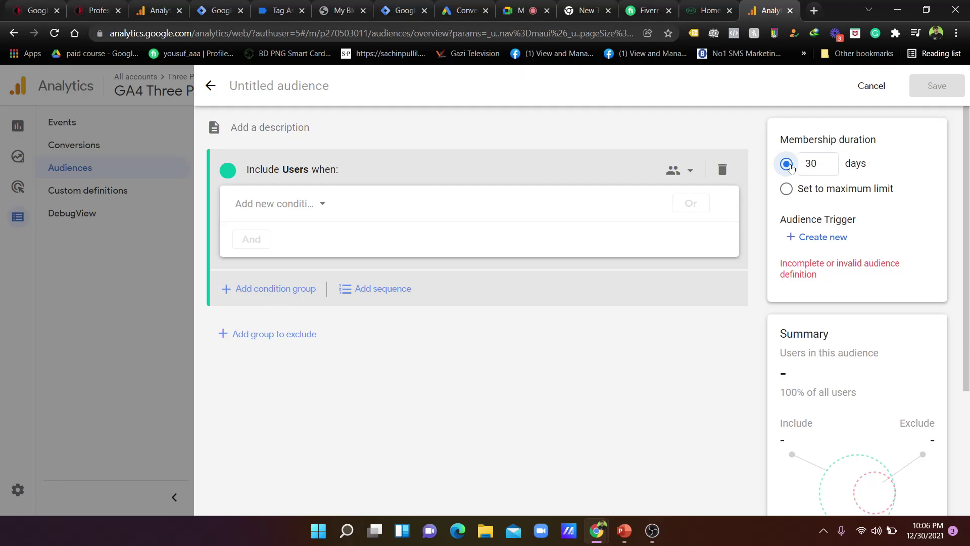
Add a Demographics condition to the audience that includes users whose Gender is one of Male
left_click(282, 204)
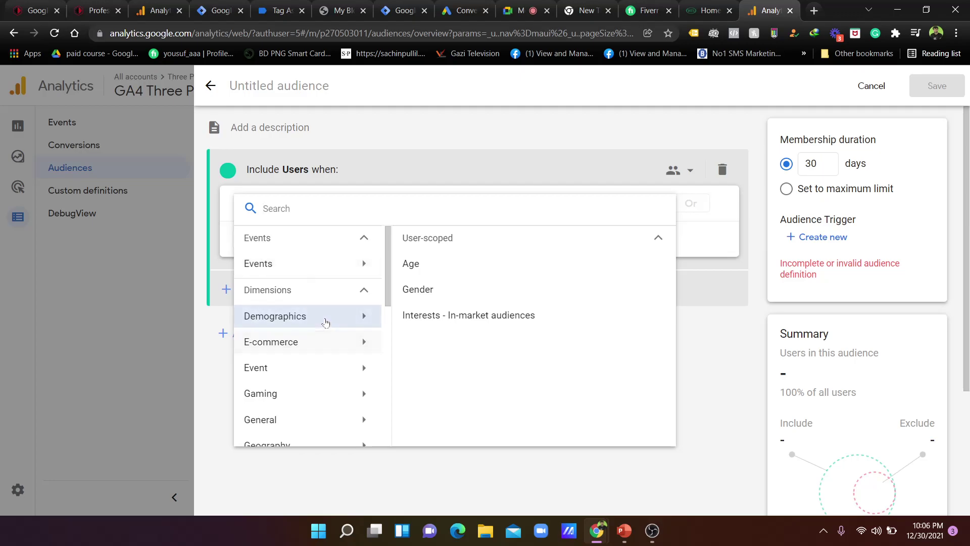
left_click(424, 289)
left_click(398, 207)
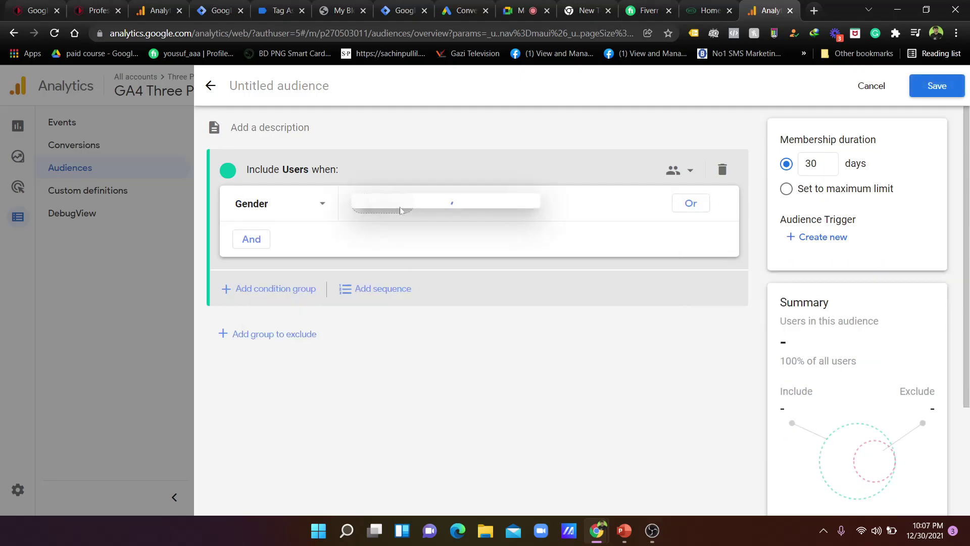
left_click(425, 283)
left_click(380, 342)
left_click(575, 159)
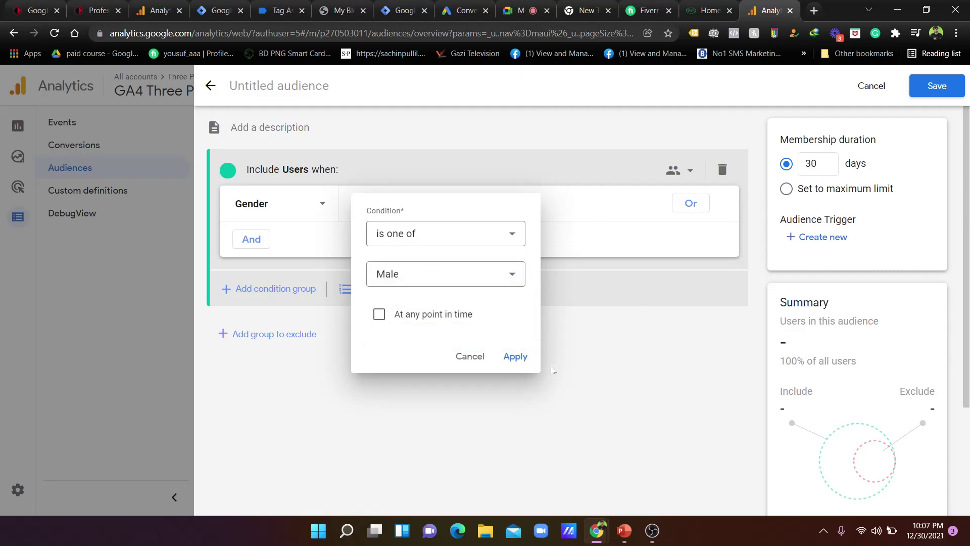
left_click(517, 355)
Examine the estimated number of users in the audience summary for the gender condition
scroll(508, 255, "down", 2)
scroll(509, 256, "up", 2)
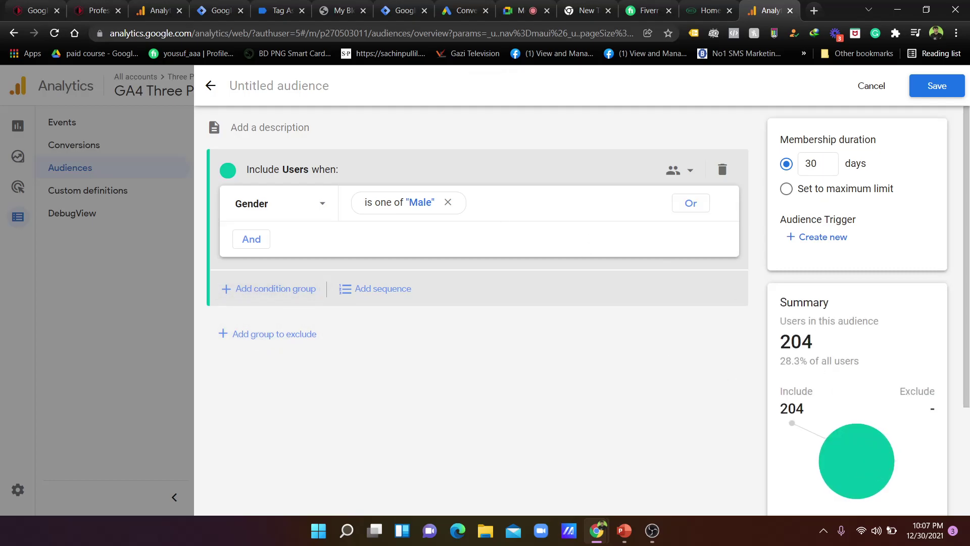
scroll(836, 281, "down", 3)
left_click_drag(826, 218, 774, 214)
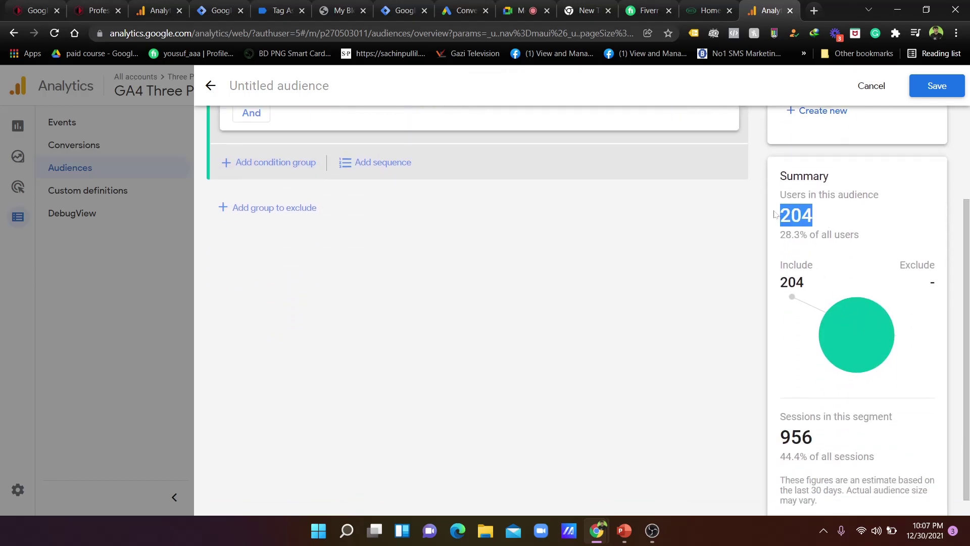
scroll(767, 304, "up", 3)
left_click(873, 282)
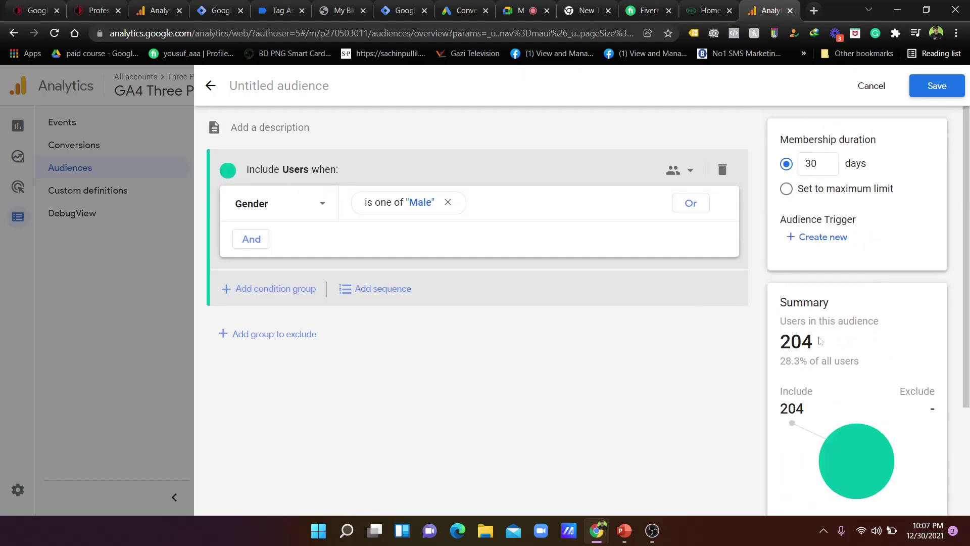
left_click_drag(819, 341, 773, 343)
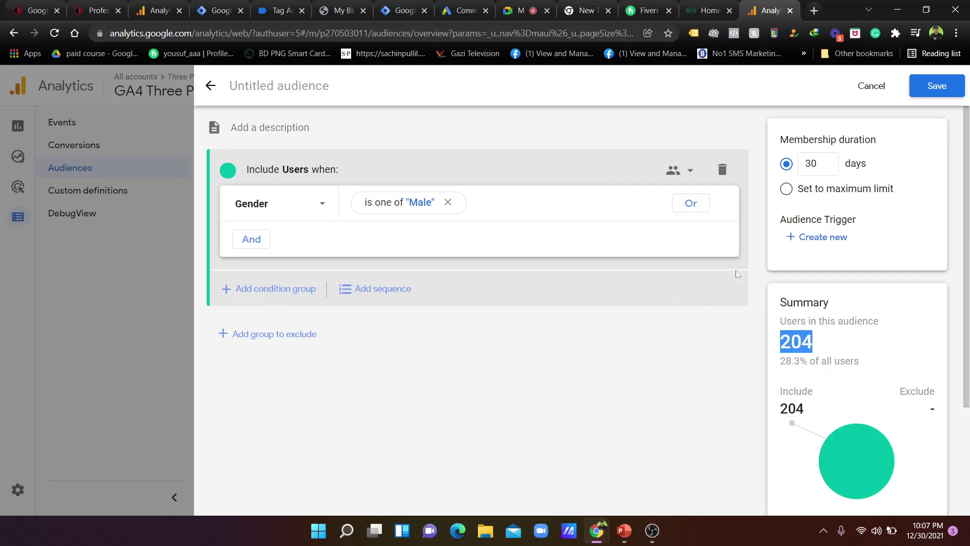
Add a second condition group using the Geography dimension City, with the membership duration set to 30 days
left_click(786, 188)
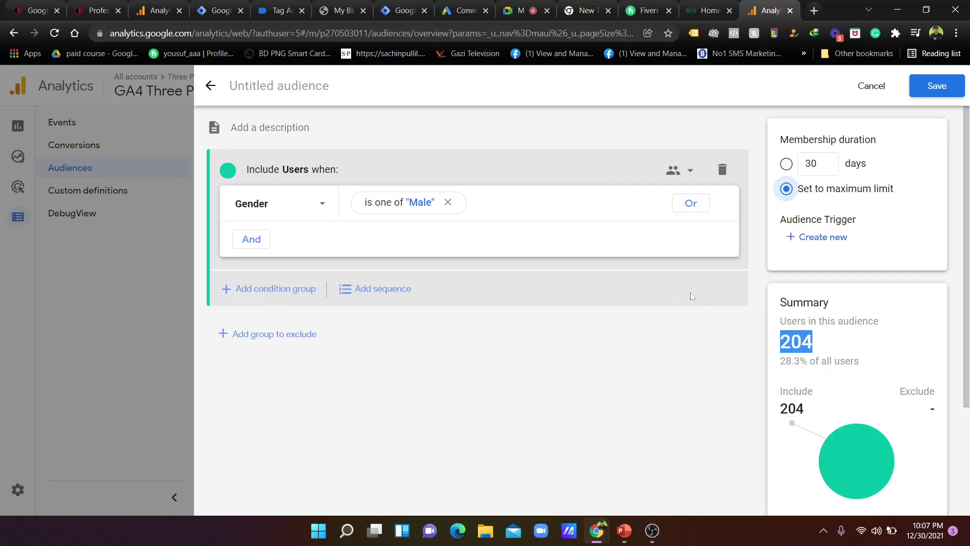
left_click(792, 315)
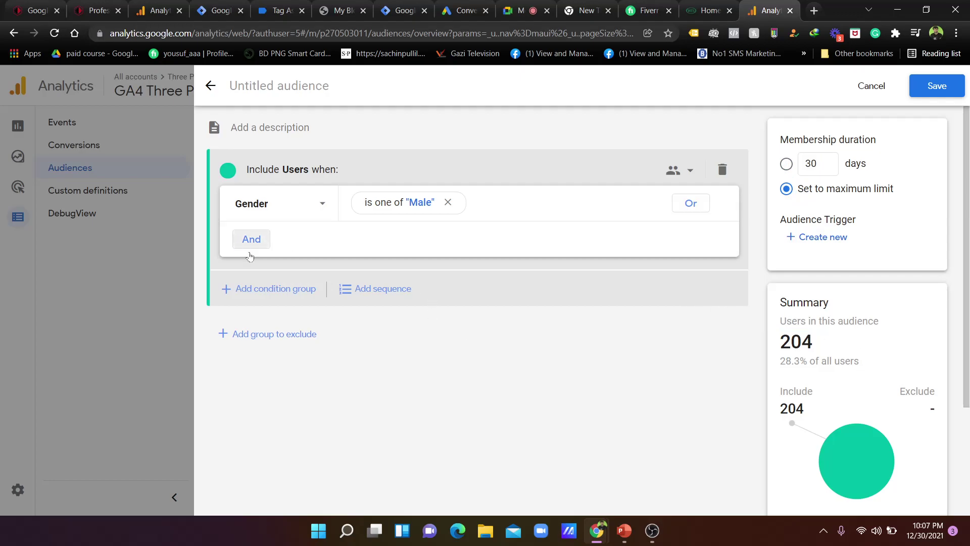
left_click(227, 288)
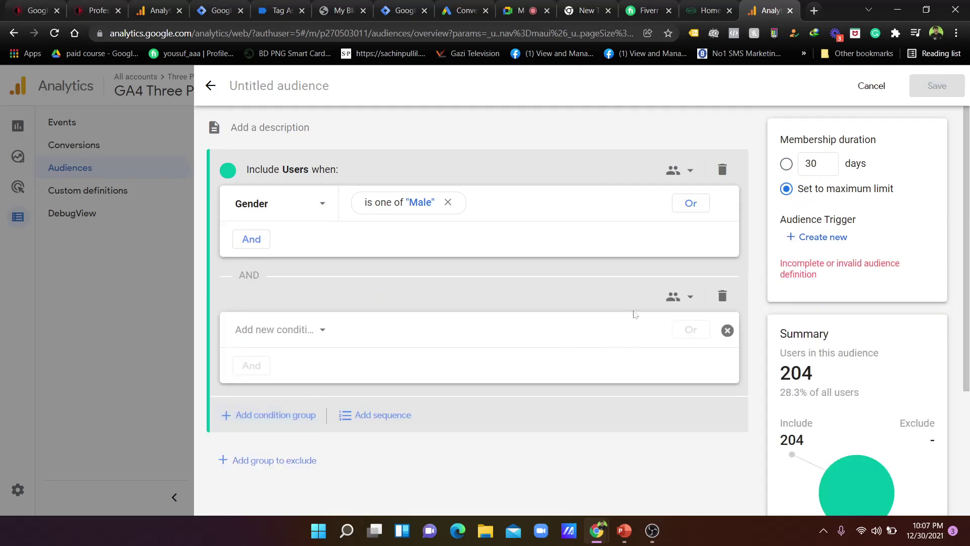
left_click(786, 163)
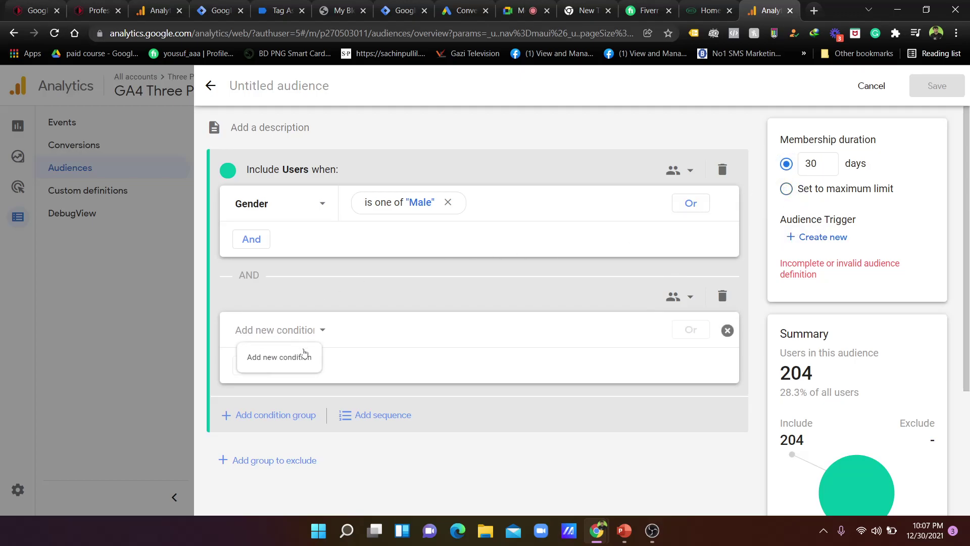
left_click(280, 343)
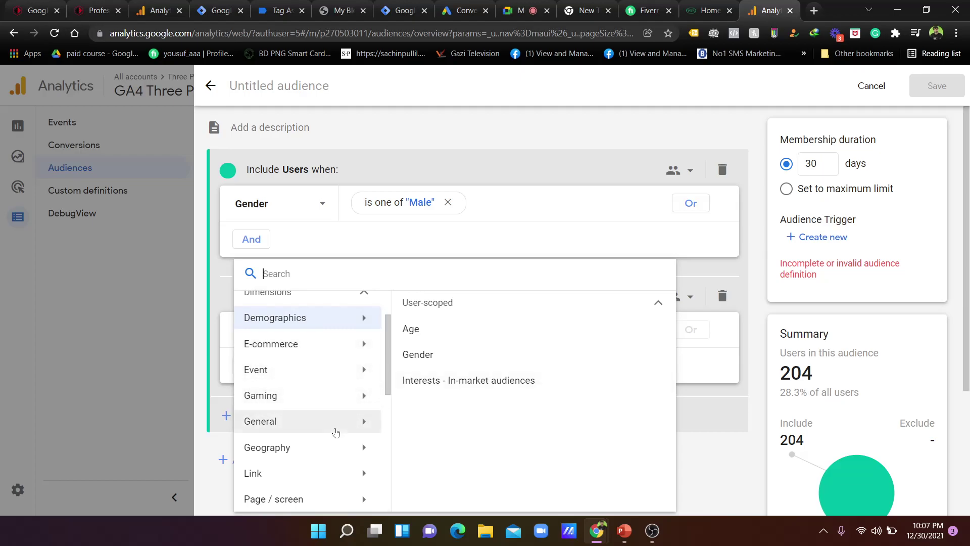
left_click(336, 430)
left_click(342, 447)
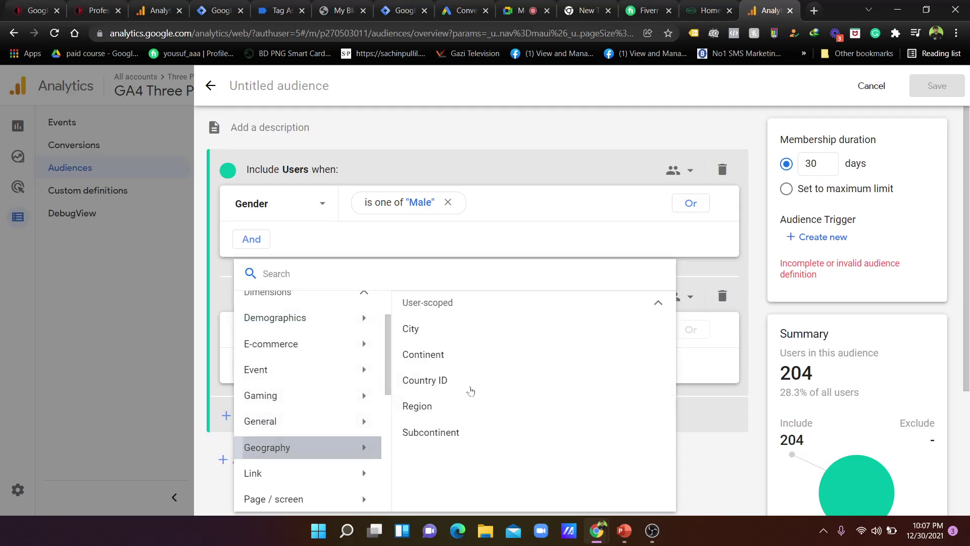
left_click(481, 328)
Set the City filter to exactly match Dhaka in Bangladesh and save the audience
left_click(383, 330)
left_click(423, 391)
type("Dhak")
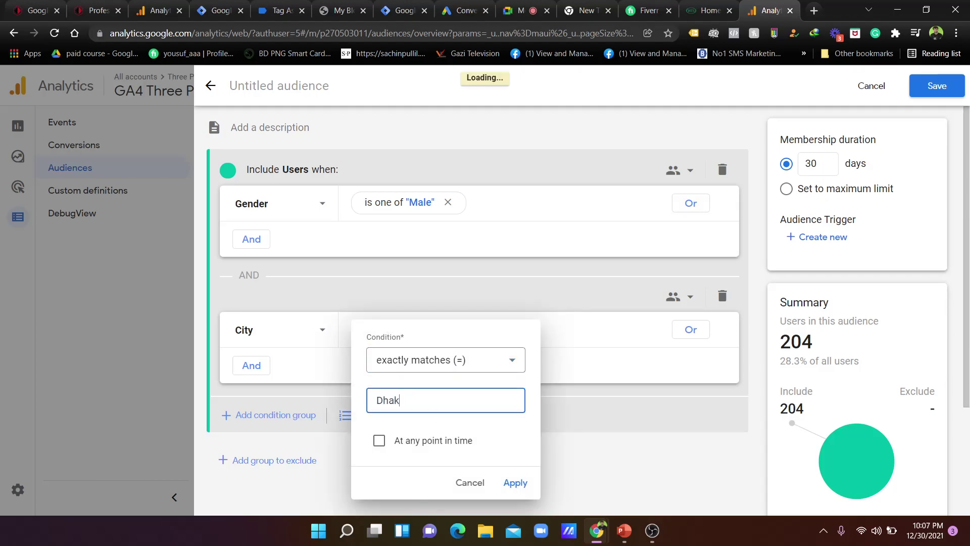
type("a")
left_click(440, 433)
left_click(515, 482)
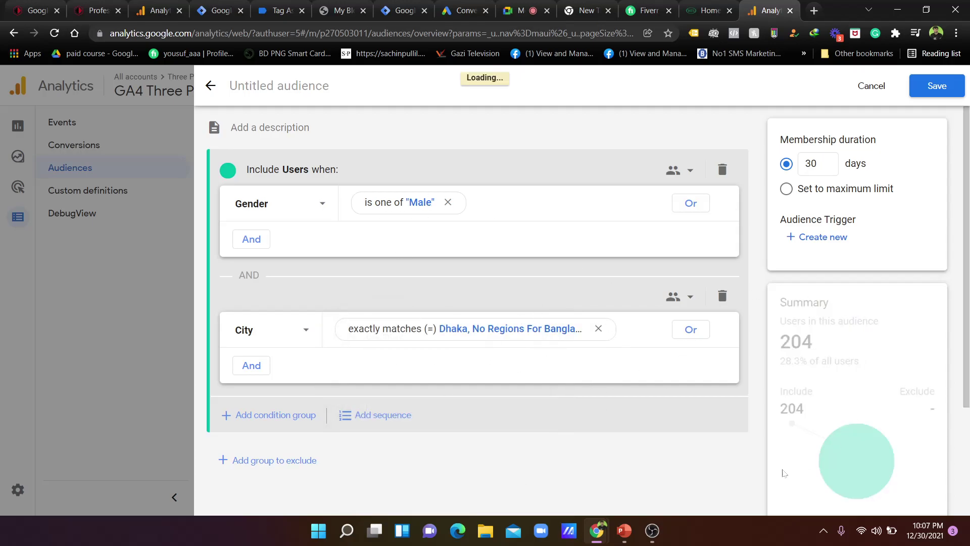
left_click_drag(813, 341, 778, 342)
left_click(938, 89)
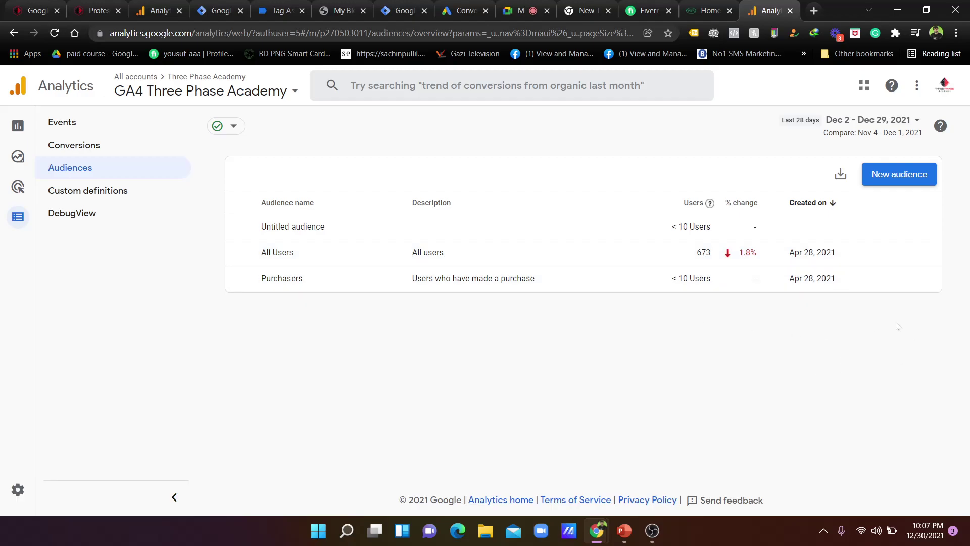
Switch to Google Ads and leave the Conversions page for the all-campaigns overview
key("ctrl+8")
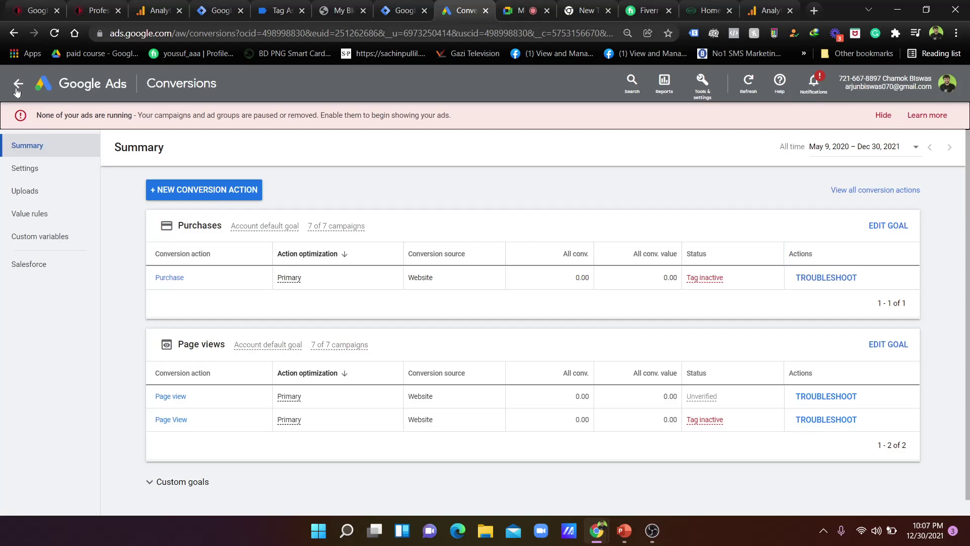
left_click(17, 87)
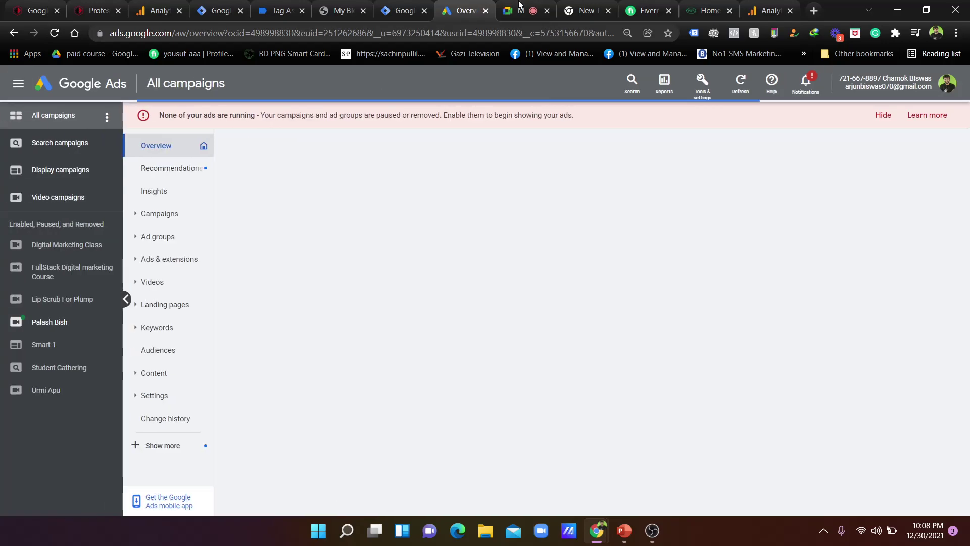
left_click(520, 10)
left_click(479, 5)
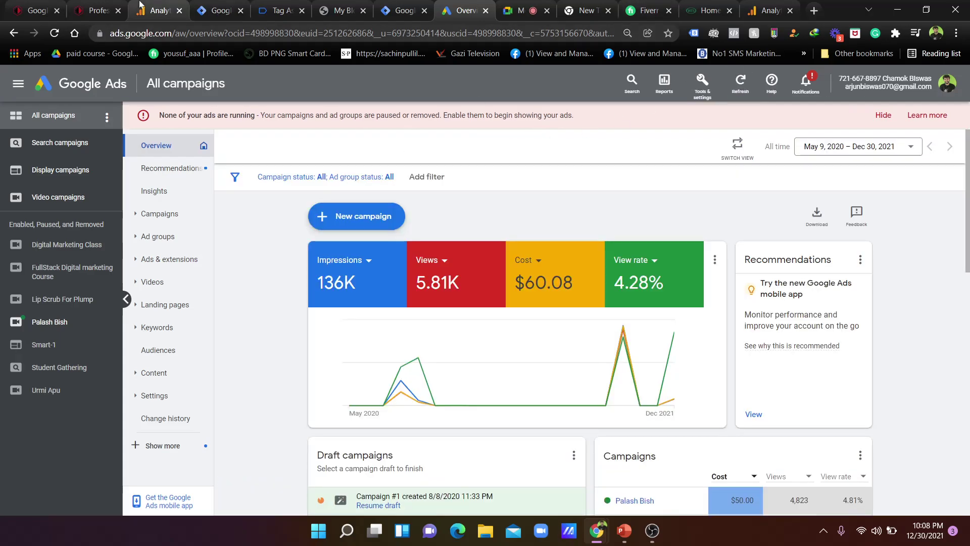
Delete both condition groups from the untitled audience in the Three Phase Digital Store Analytics property and leave the audience builder
left_click(160, 7)
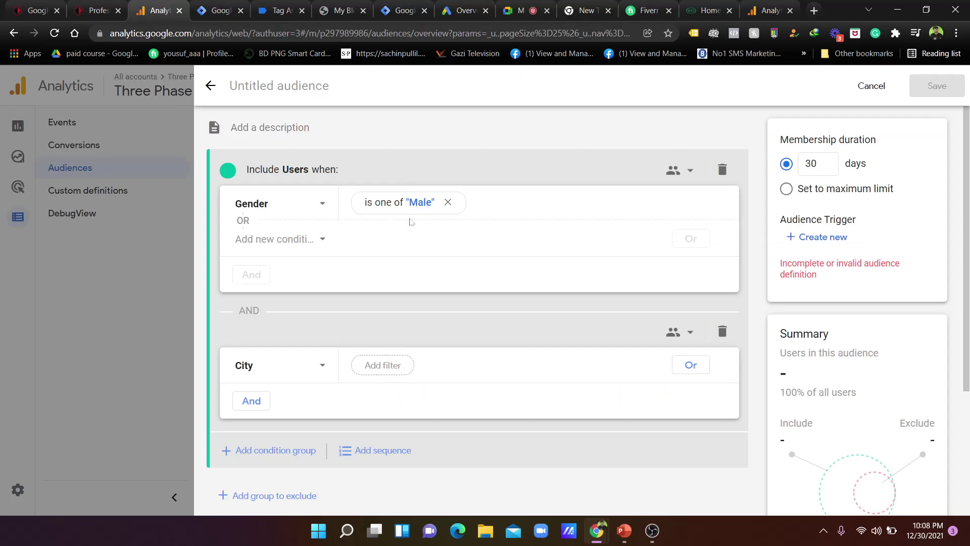
scroll(673, 278, "down", 3)
scroll(695, 275, "up", 3)
scroll(584, 309, "down", 2)
left_click(722, 267)
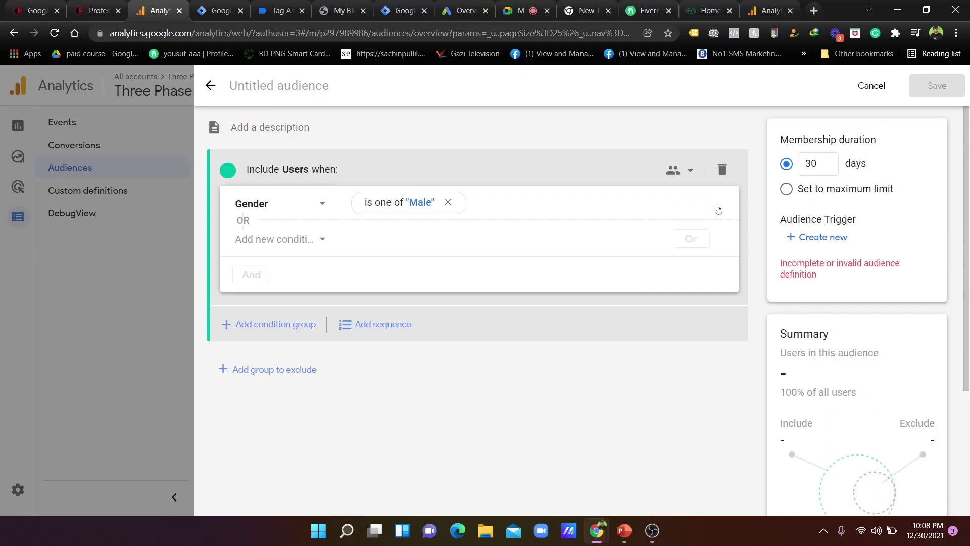
left_click(722, 169)
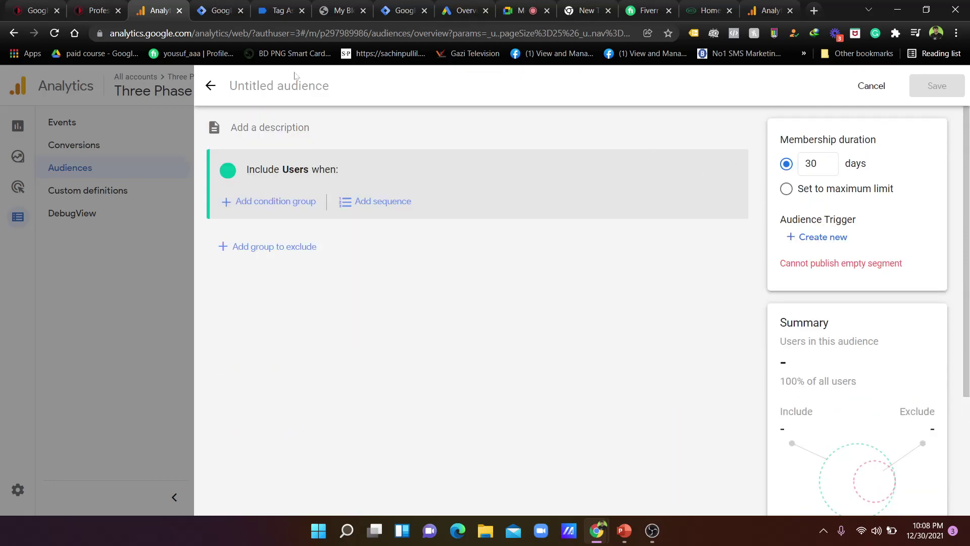
left_click(217, 85)
left_click(210, 87)
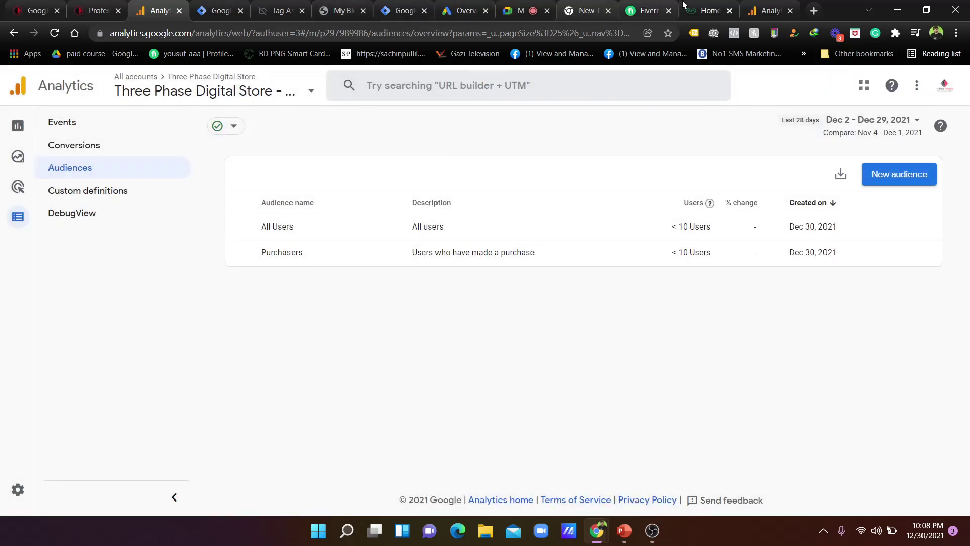
Return to Google Ads and open the Audience manager to review the data segments, dismissing the Customer Match notice
left_click(459, 10)
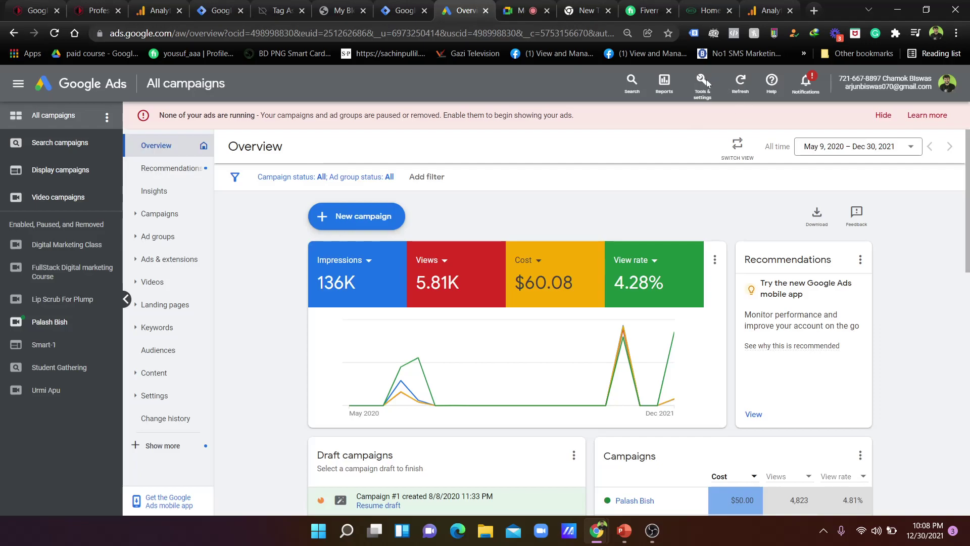
left_click(707, 80)
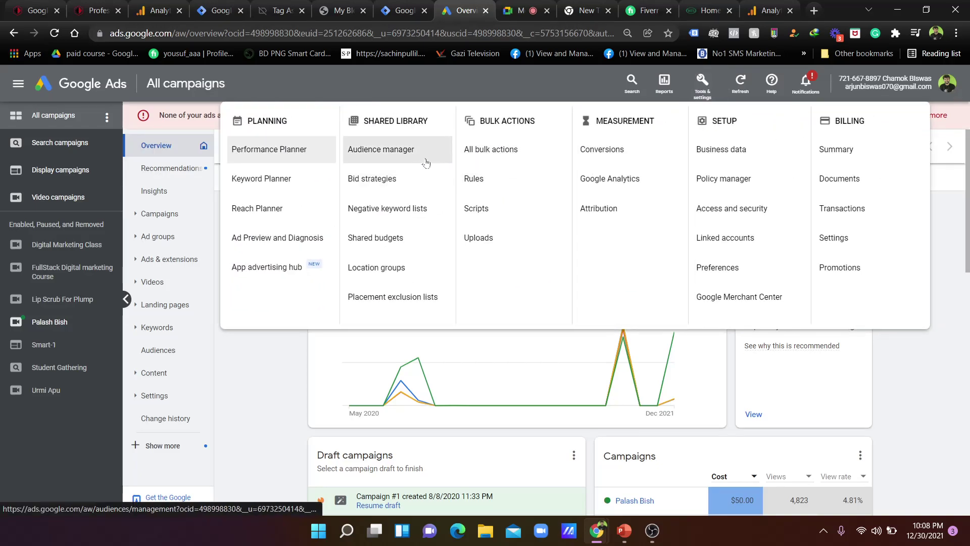
left_click(379, 149)
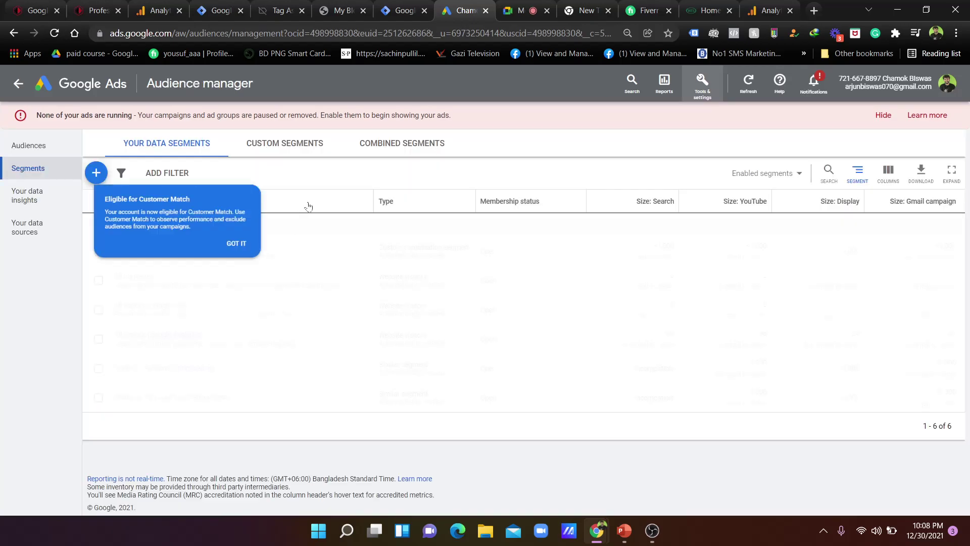
left_click(260, 253)
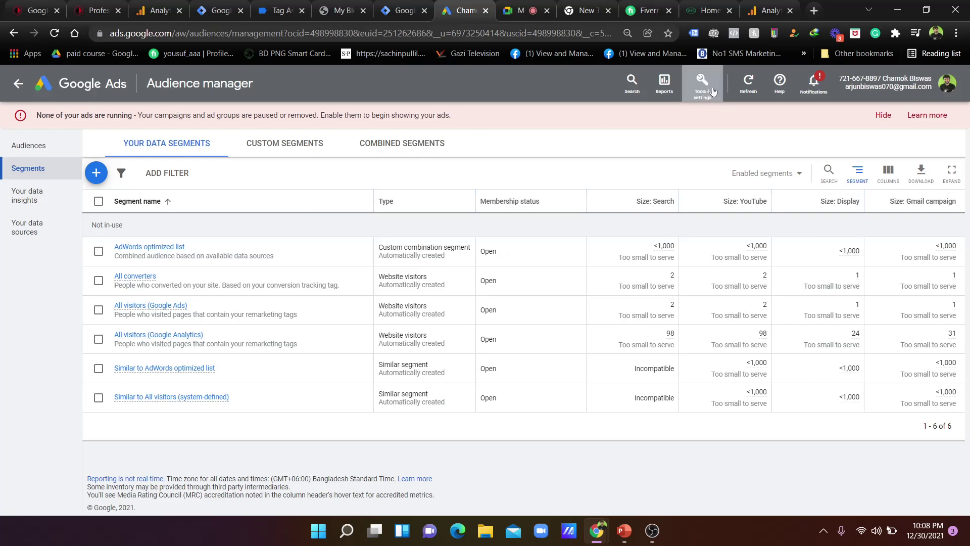
Open the Google Analytics (GA4) & Firebase details in the linked accounts of Google Ads
left_click(952, 80)
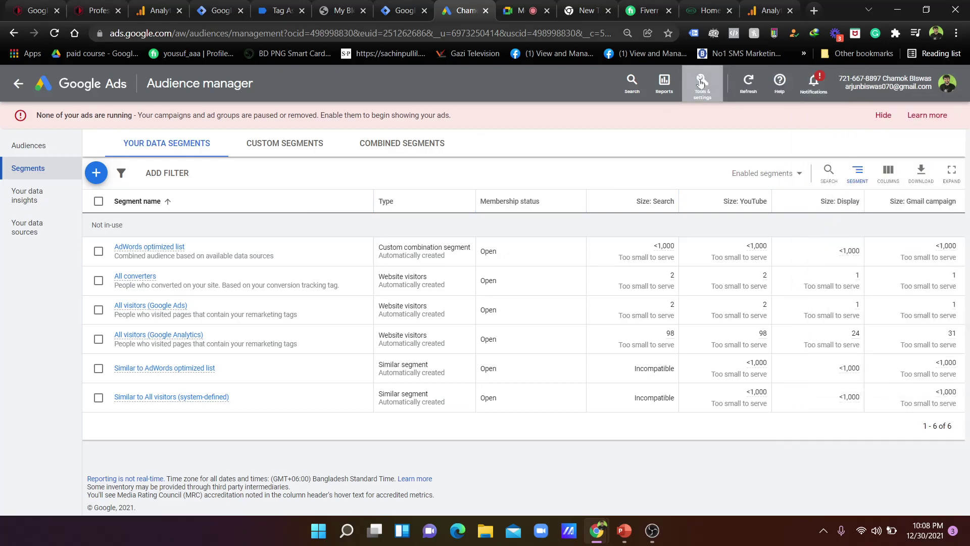
left_click(702, 86)
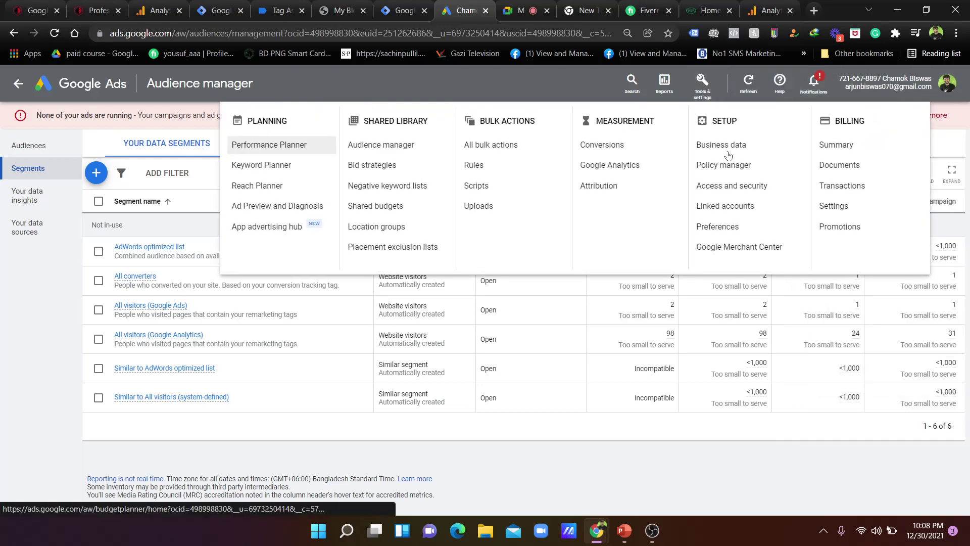
left_click(724, 209)
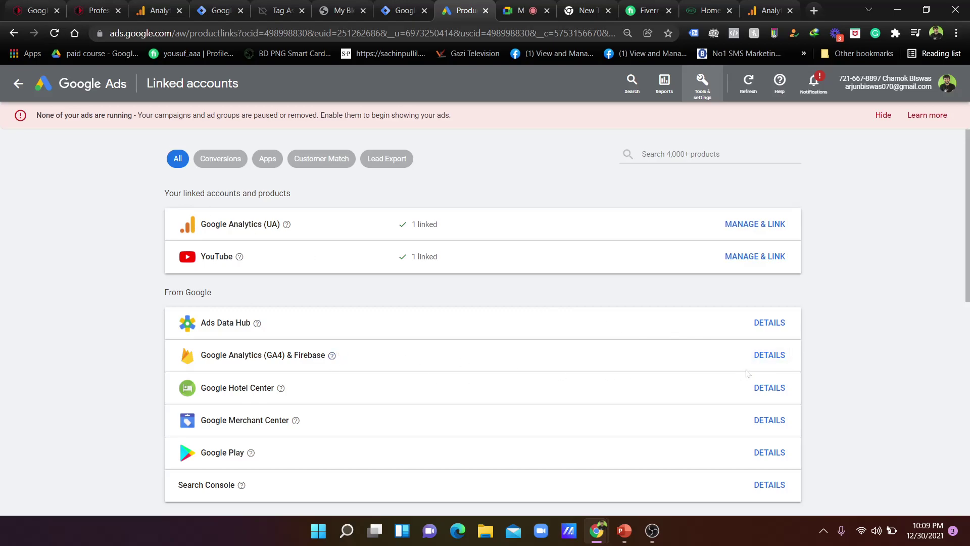
left_click(769, 355)
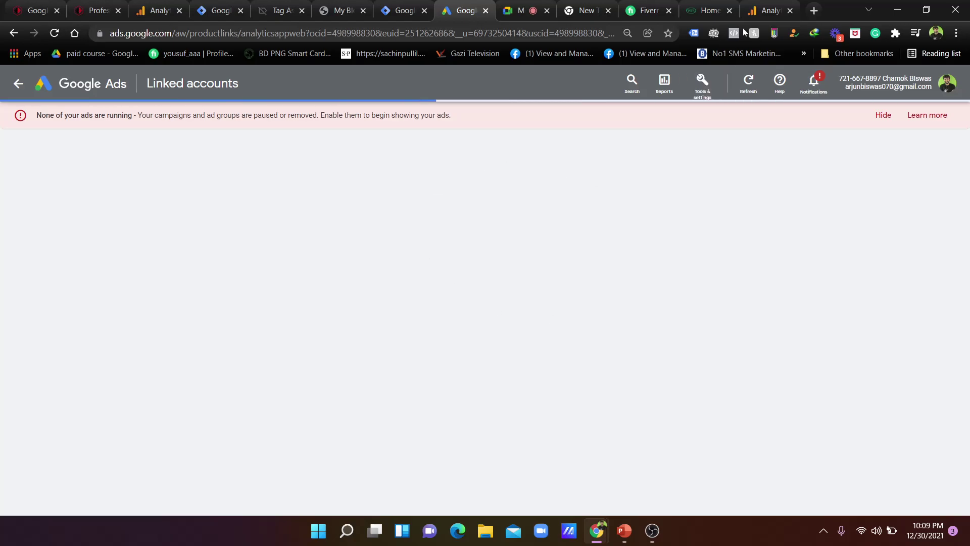
Check the property names in the two open Analytics tabs and return to the GA4 linking page in Google Ads
left_click(769, 10)
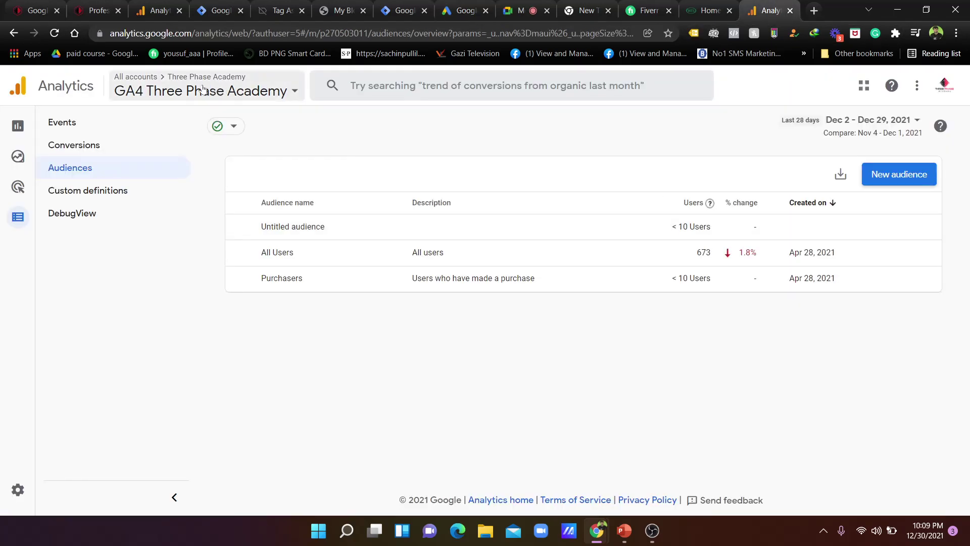
left_click(158, 11)
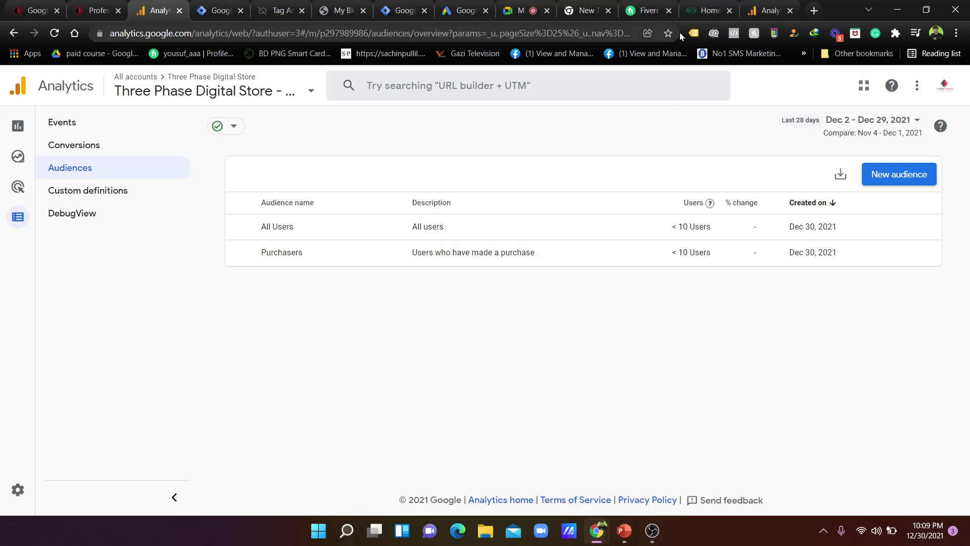
left_click(707, 11)
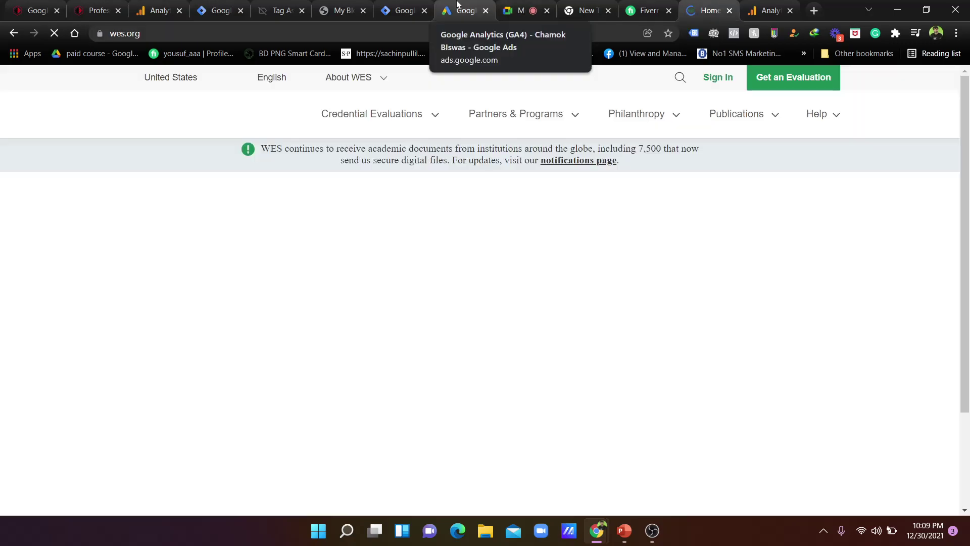
left_click(482, 7)
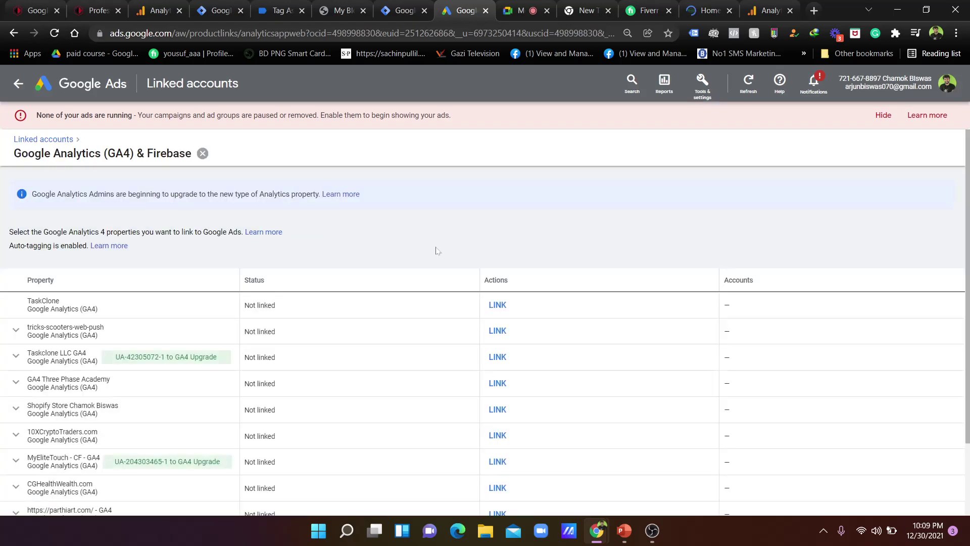
Look through the GA4 properties available for linking in Google Ads and locate the Three Phase Digital Store - GA4 property
scroll(468, 361, "down", 2)
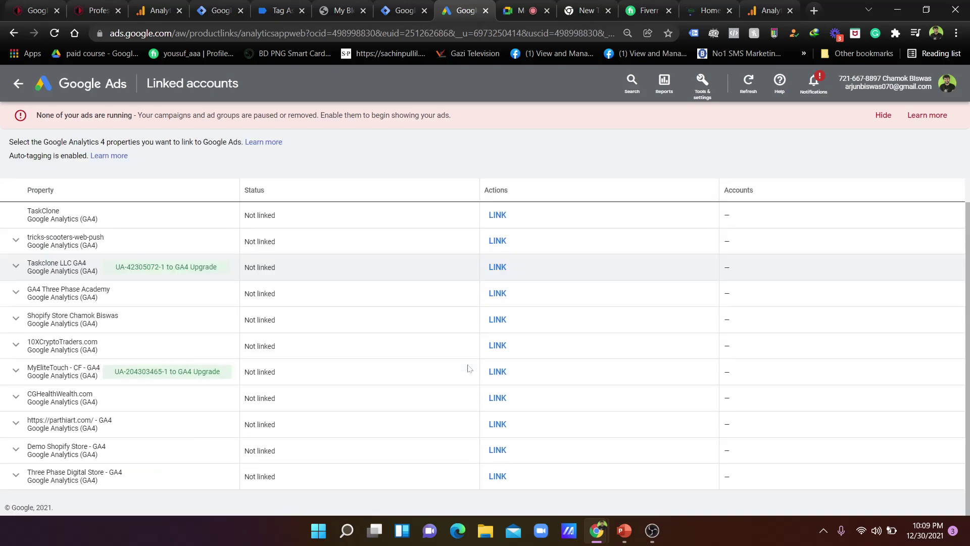
scroll(468, 369, "up", 2)
scroll(468, 368, "down", 2)
scroll(445, 328, "up", 2)
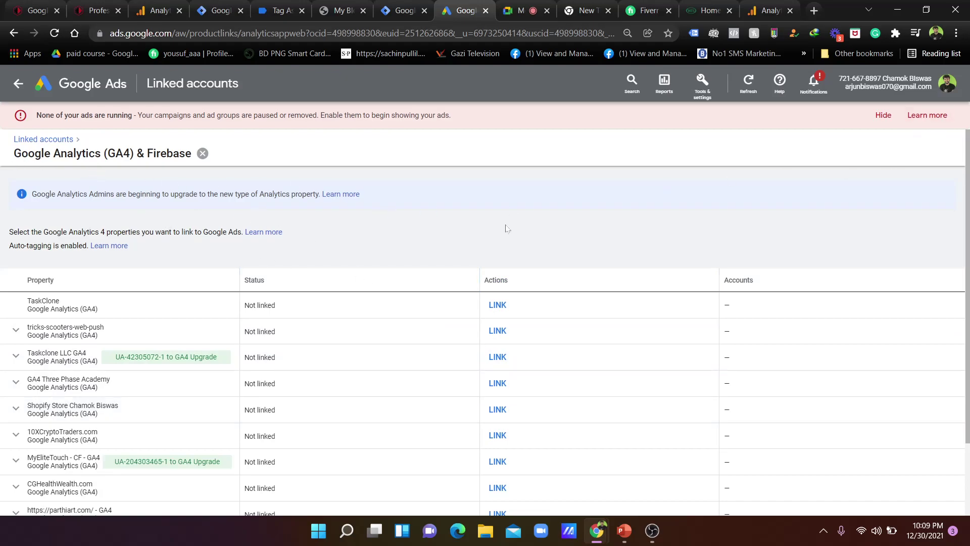
scroll(99, 299, "down", 2)
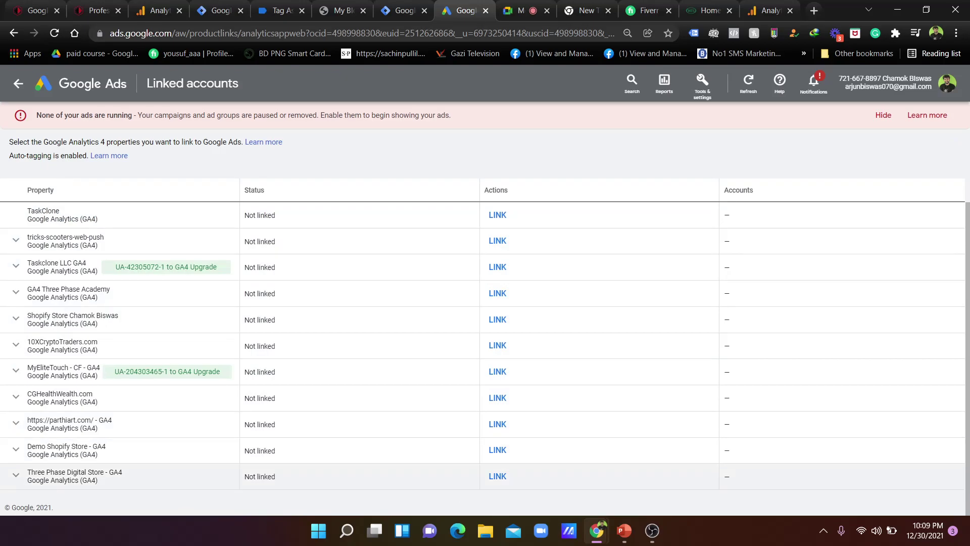
left_click_drag(96, 484, 34, 472)
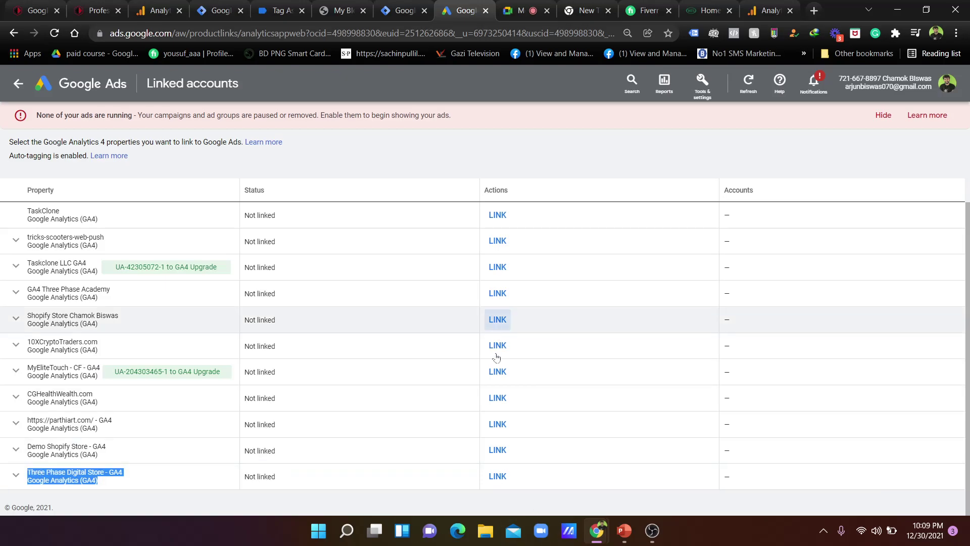
Try to link Three Phase Digital Store - GA4 to Google Ads from Analytics, opening the choice of managed Google Ads accounts
left_click(151, 5)
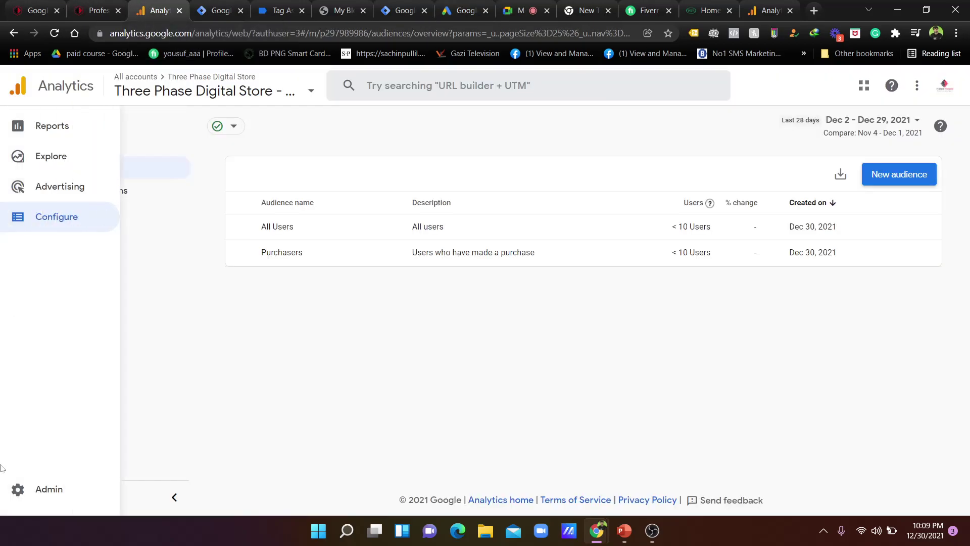
left_click(18, 489)
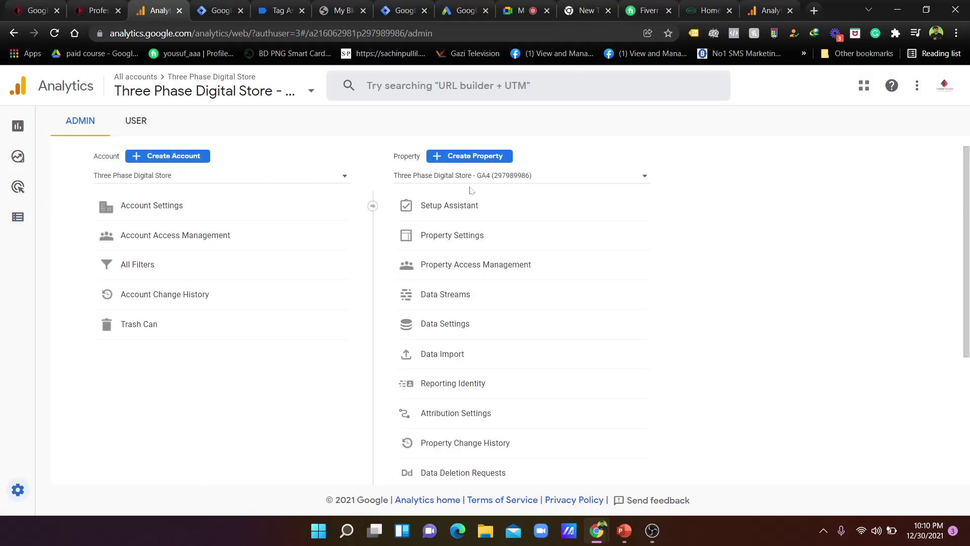
scroll(507, 259, "down", 4)
left_click(449, 323)
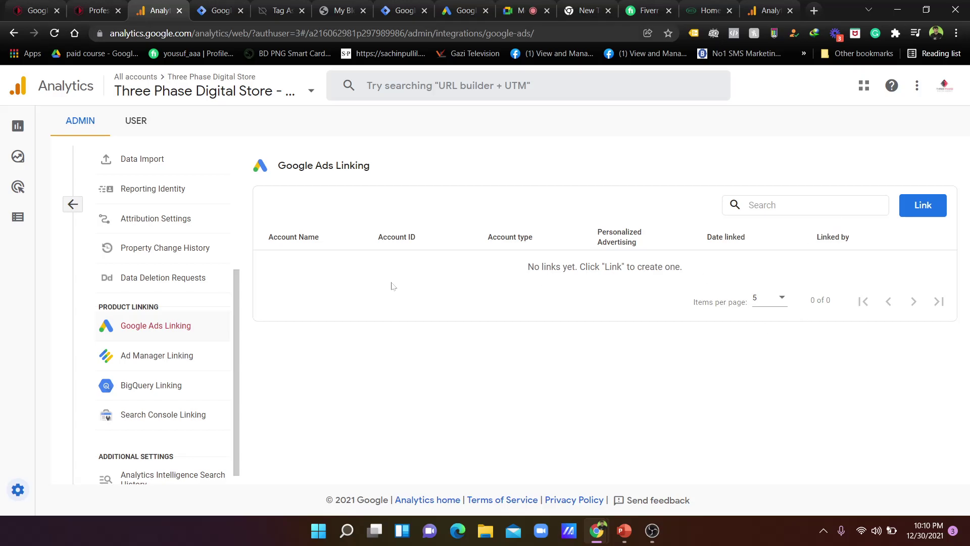
left_click(910, 205)
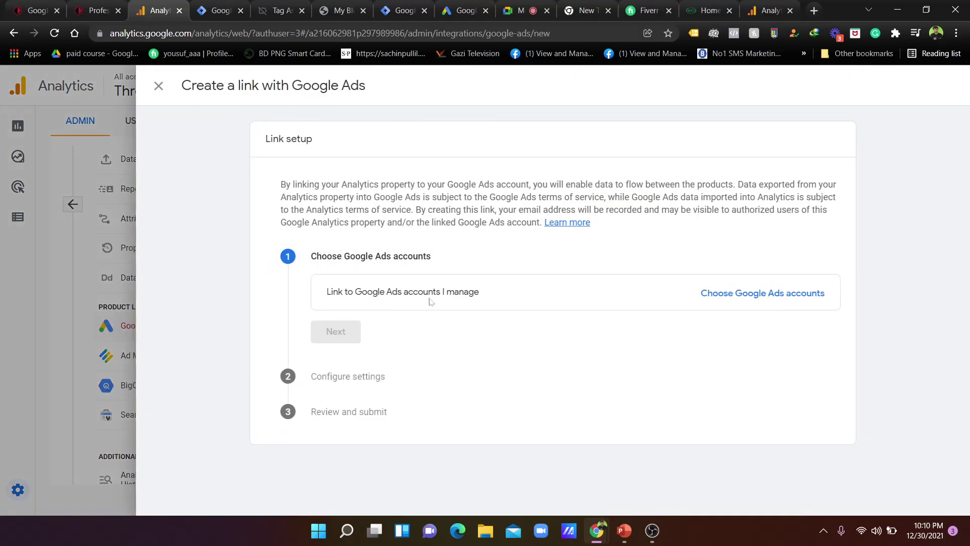
left_click(744, 302)
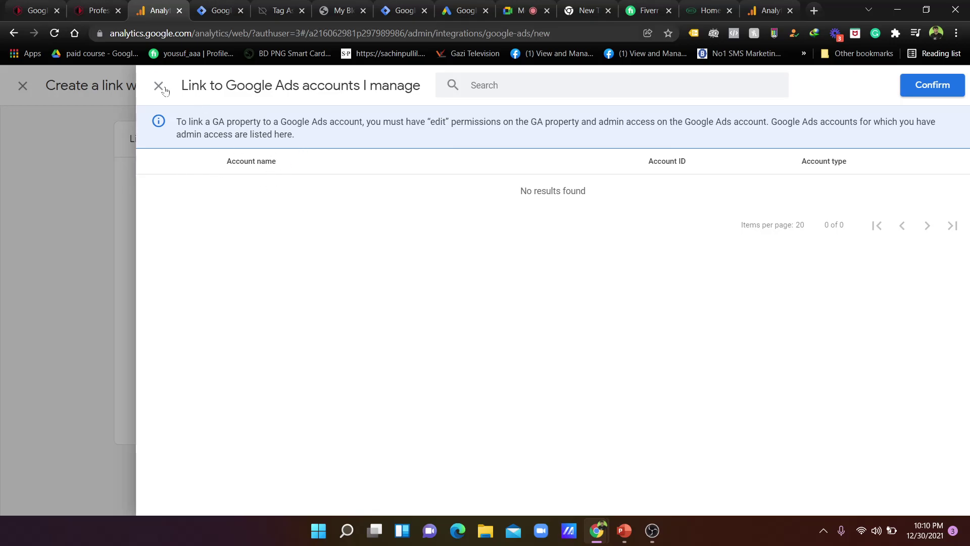
Check which Google account owns the Google Ads session, and leave the Google Ads link setup in Analytics
left_click(462, 10)
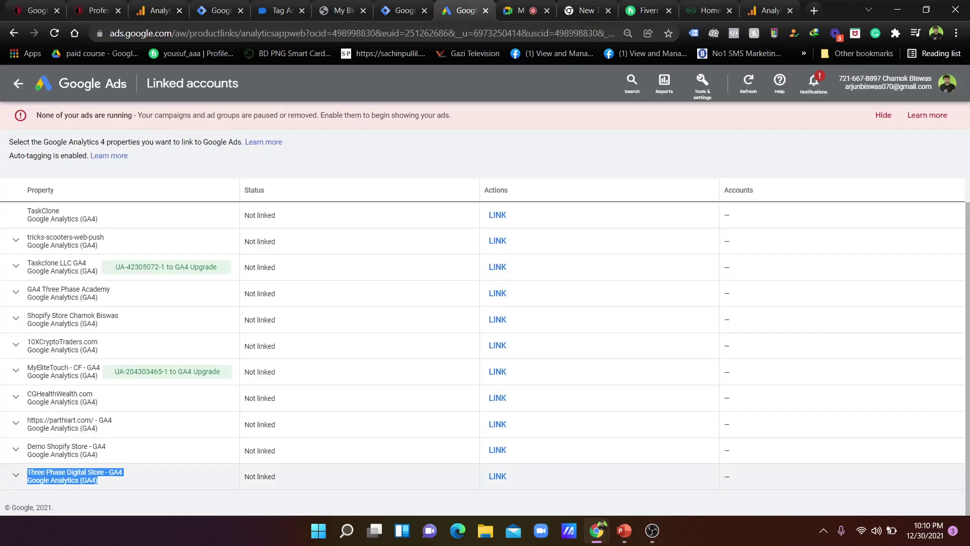
left_click(844, 93)
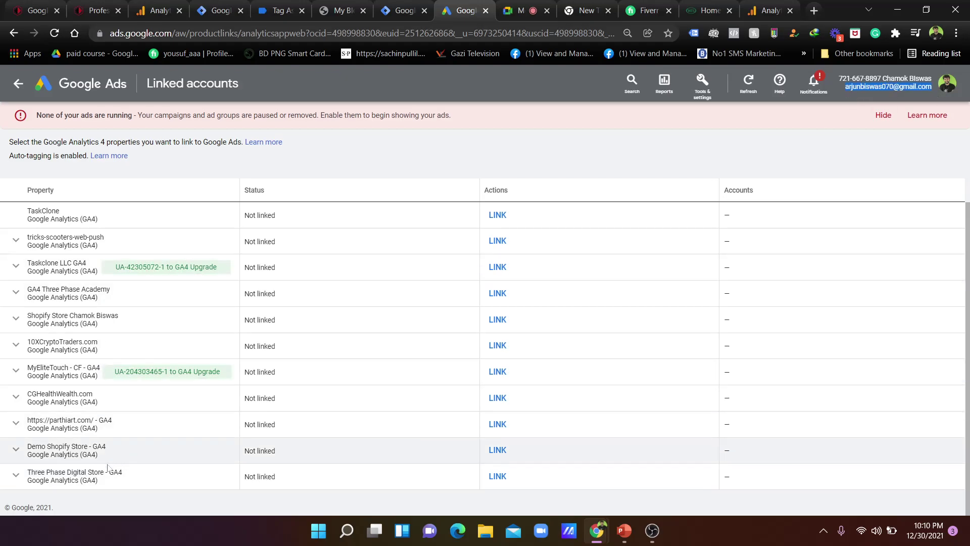
left_click(497, 475)
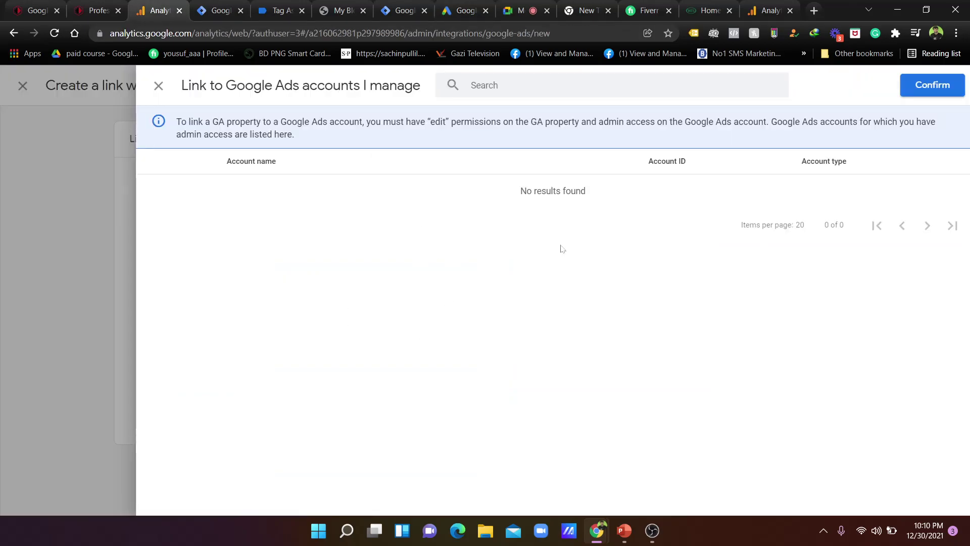
left_click(157, 87)
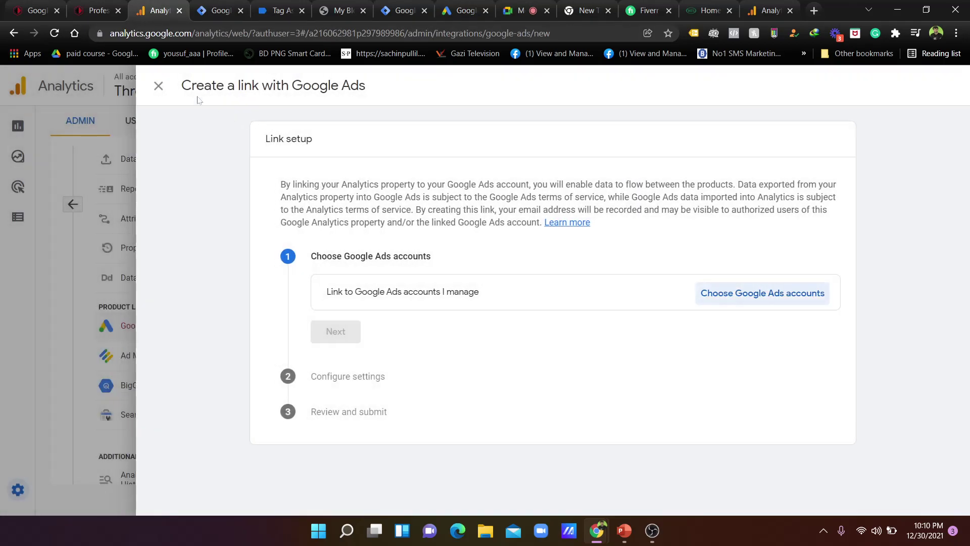
left_click(158, 87)
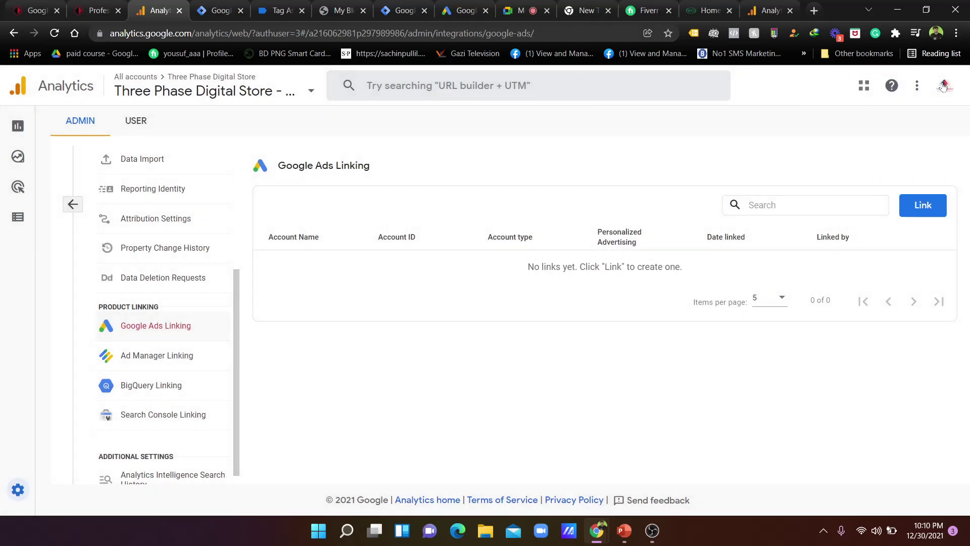
Check the e-mail of the signed-in Analytics account and switch to the Google account used for Google Ads
left_click(943, 85)
left_click_drag(929, 102, 821, 103)
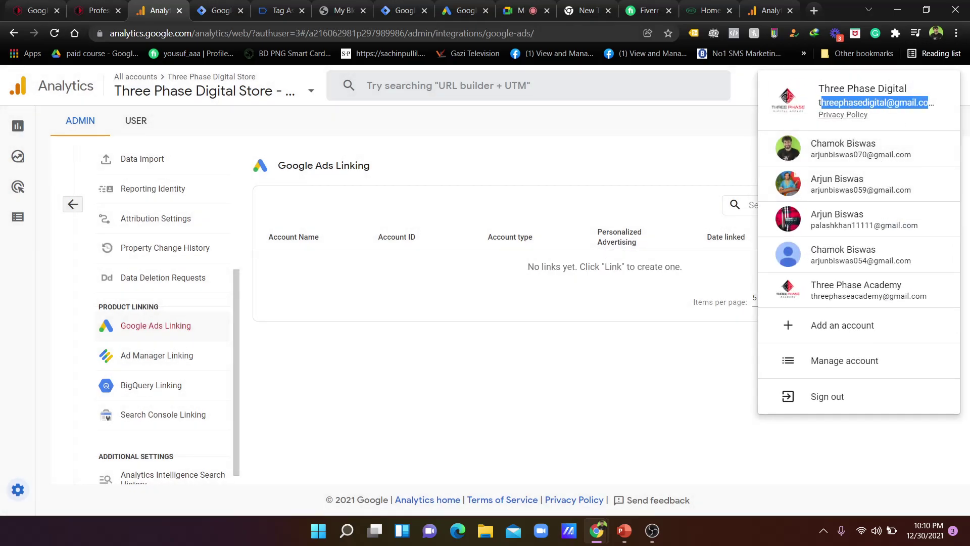
left_click(838, 148)
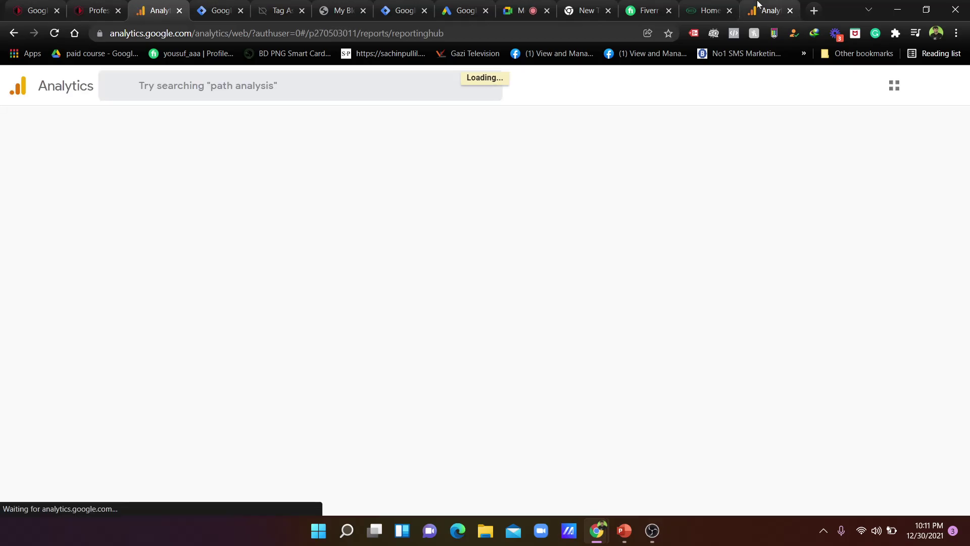
Check the signed-in account and its available properties in the other Analytics tab, showing GA4 Three Phase Academy
left_click(760, 5)
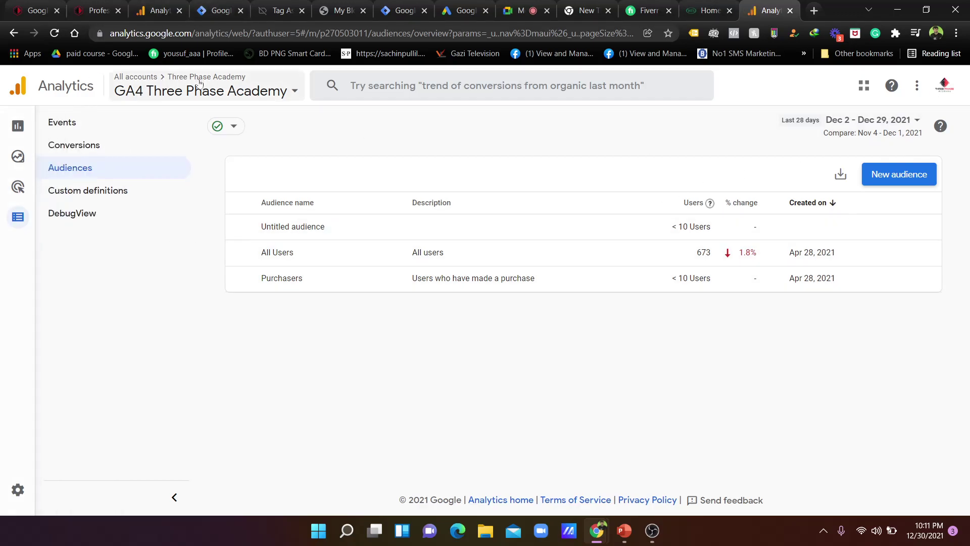
left_click(944, 85)
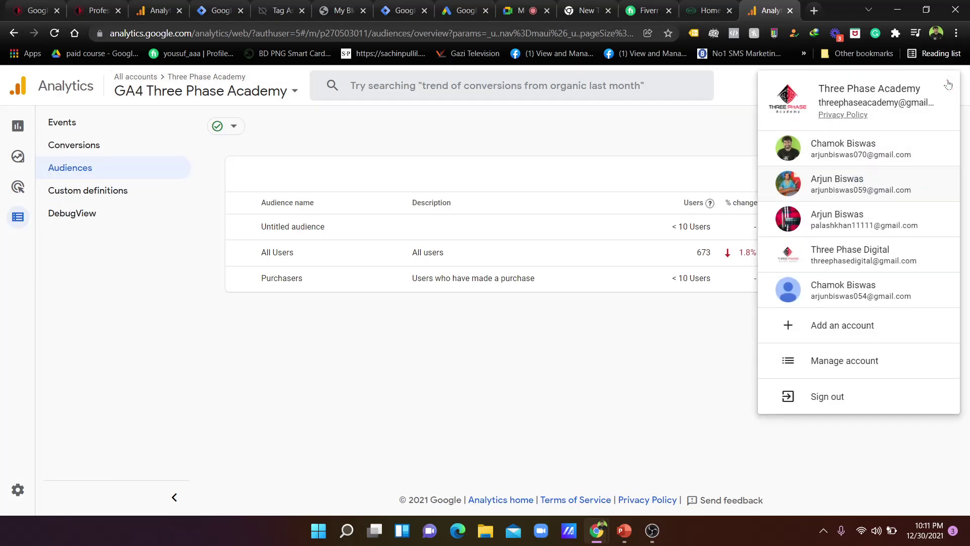
left_click(258, 85)
left_click(259, 89)
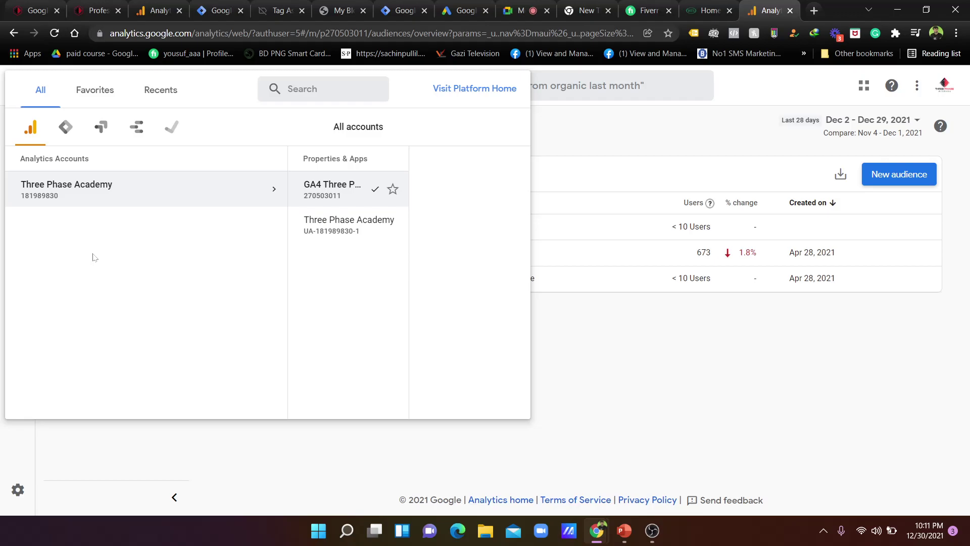
Return to the first Analytics tab and review the signed-in account and the Analytics accounts it can access
left_click(157, 11)
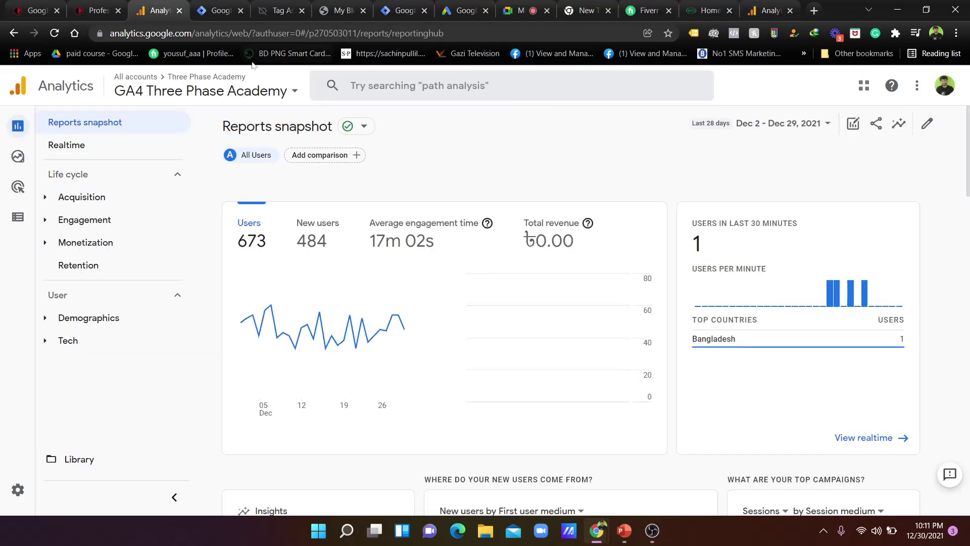
left_click(945, 88)
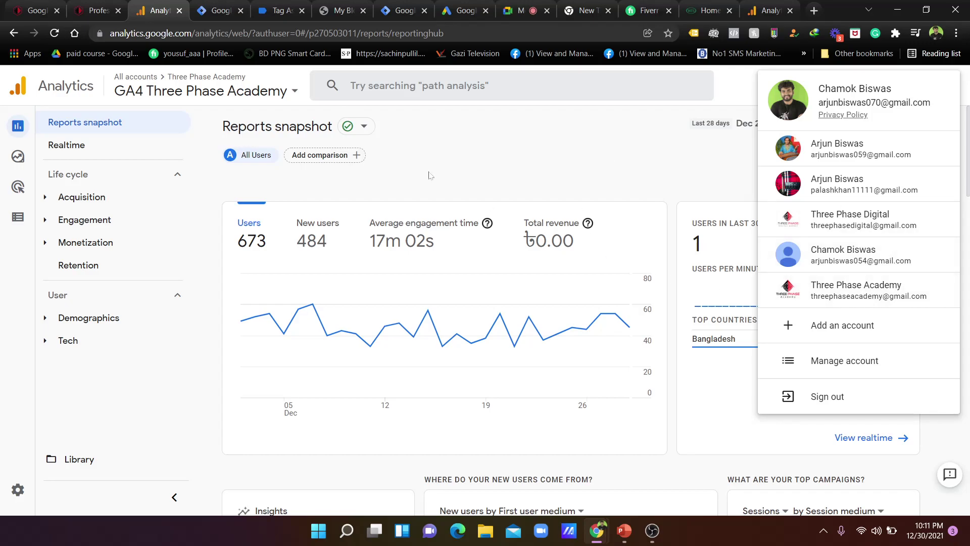
left_click(574, 126)
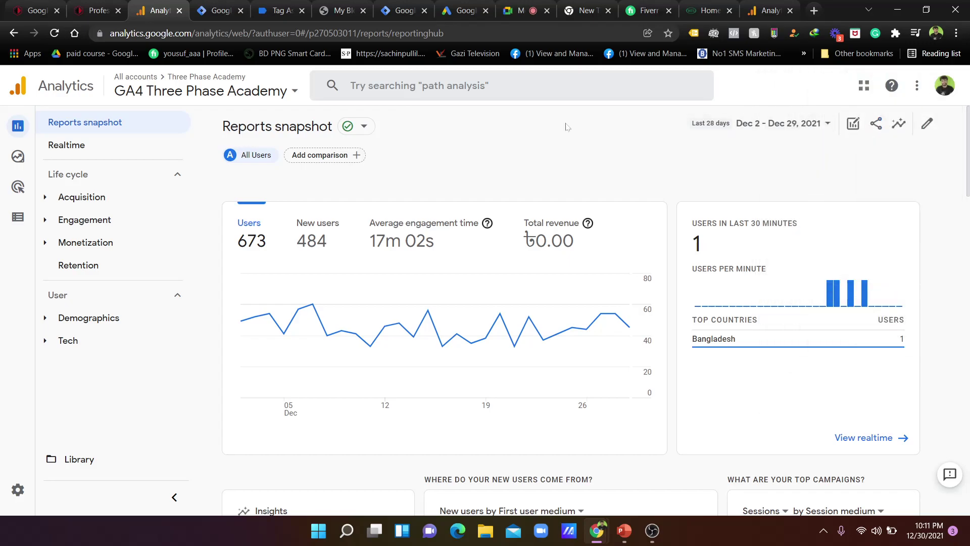
left_click(231, 91)
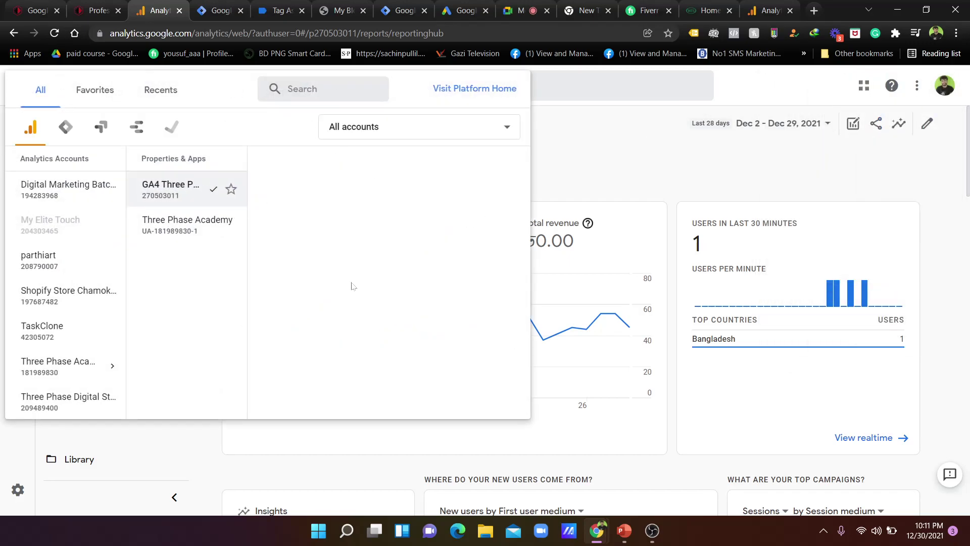
left_click(638, 169)
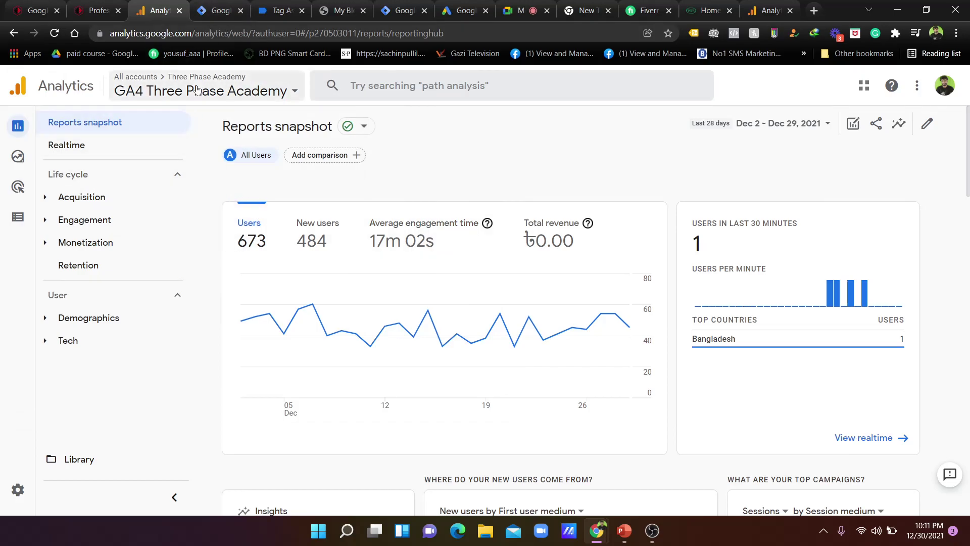
Switch Analytics to the Three Phase Academy login and inspect who has access in its account access management
left_click(942, 86)
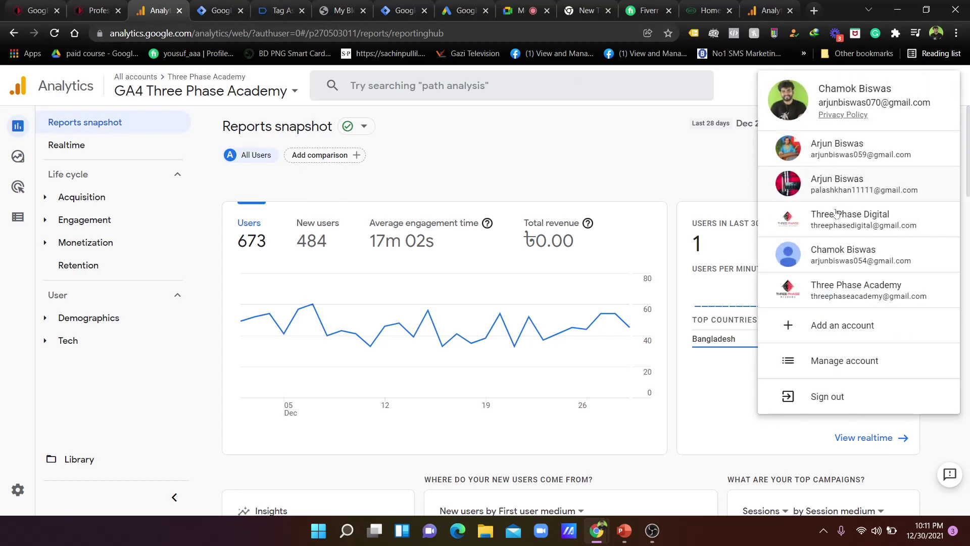
left_click(865, 296)
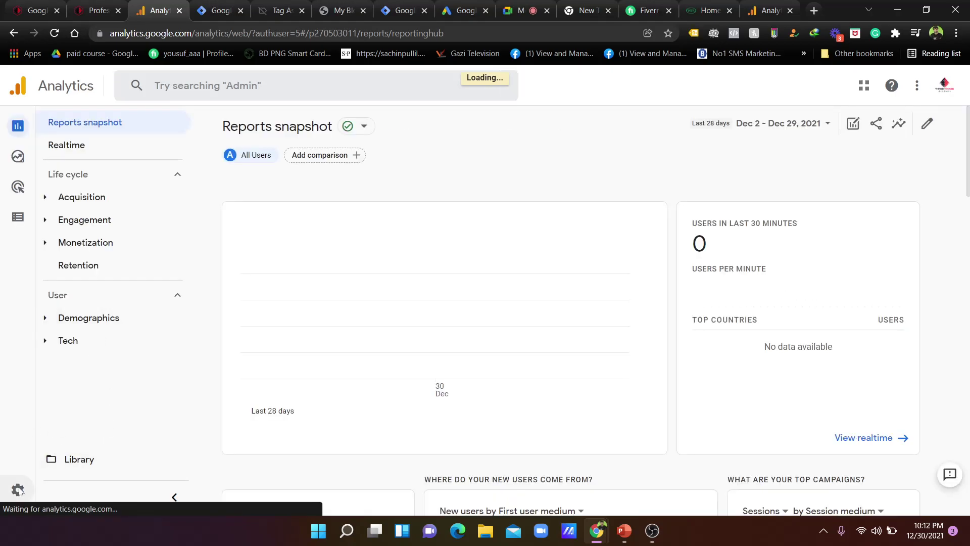
left_click(18, 489)
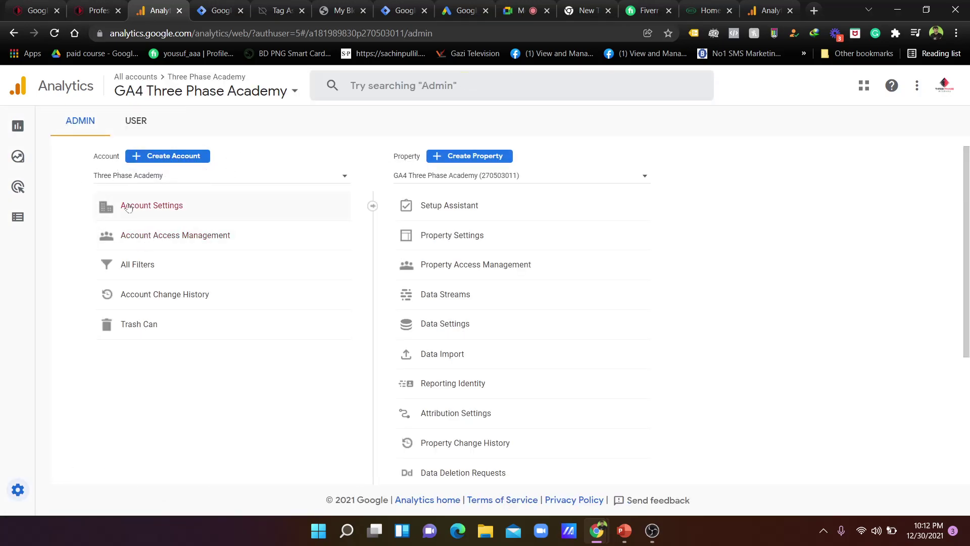
scroll(497, 187, "down", 4)
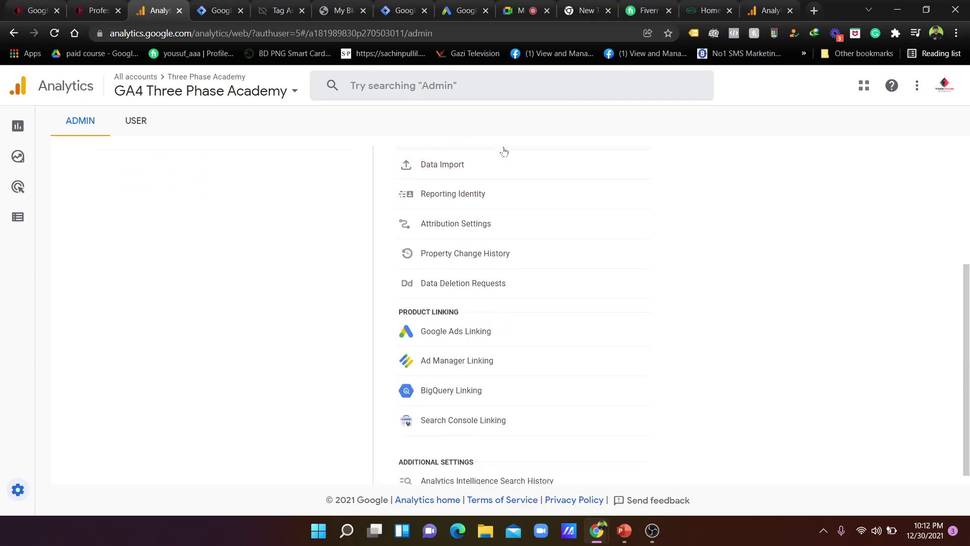
scroll(470, 353, "up", 4)
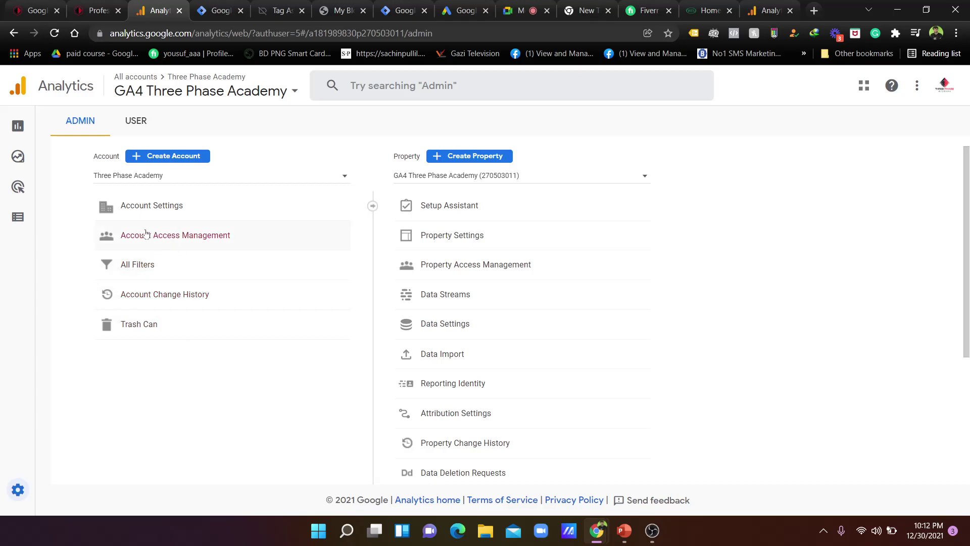
left_click(152, 244)
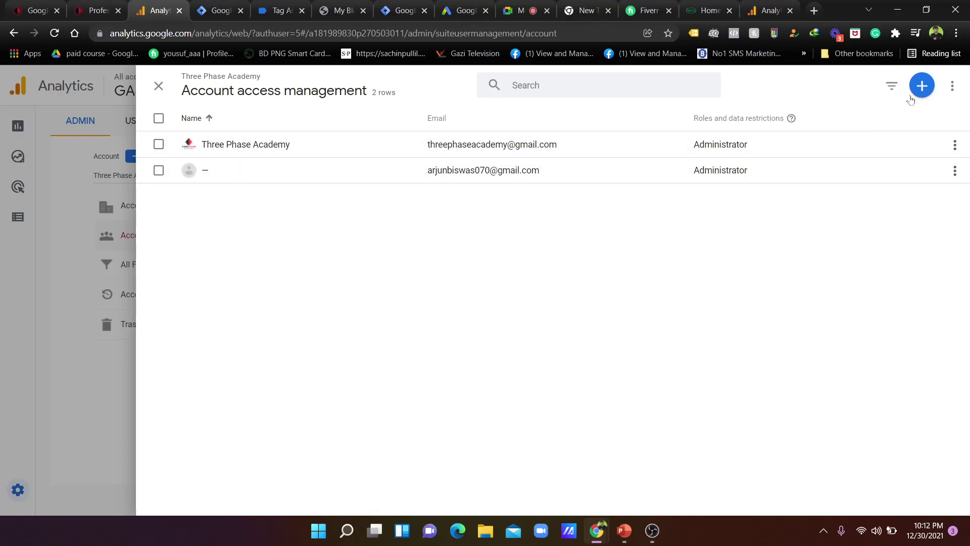
left_click(157, 83)
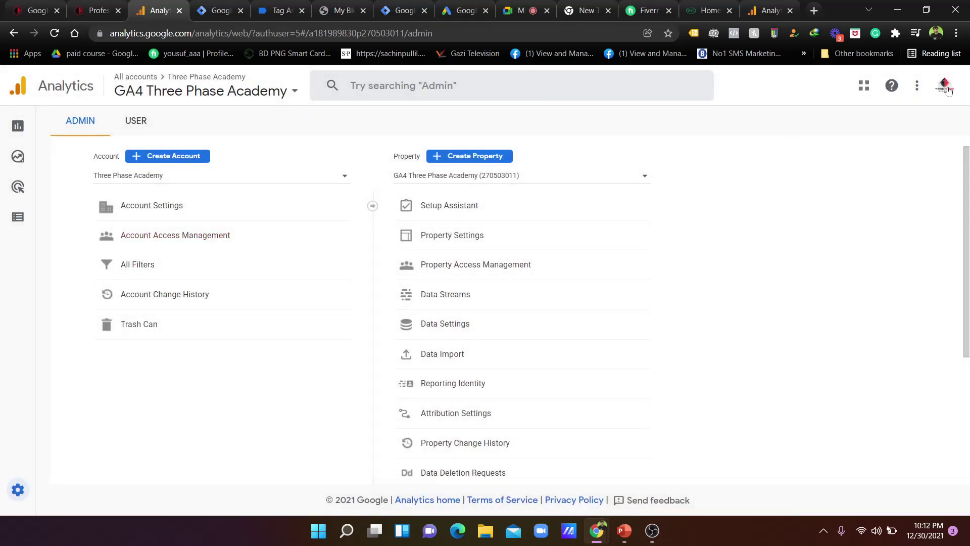
Switch Analytics to the Three Phase Digital login and open account access management for Three Phase Digital Store
left_click(944, 86)
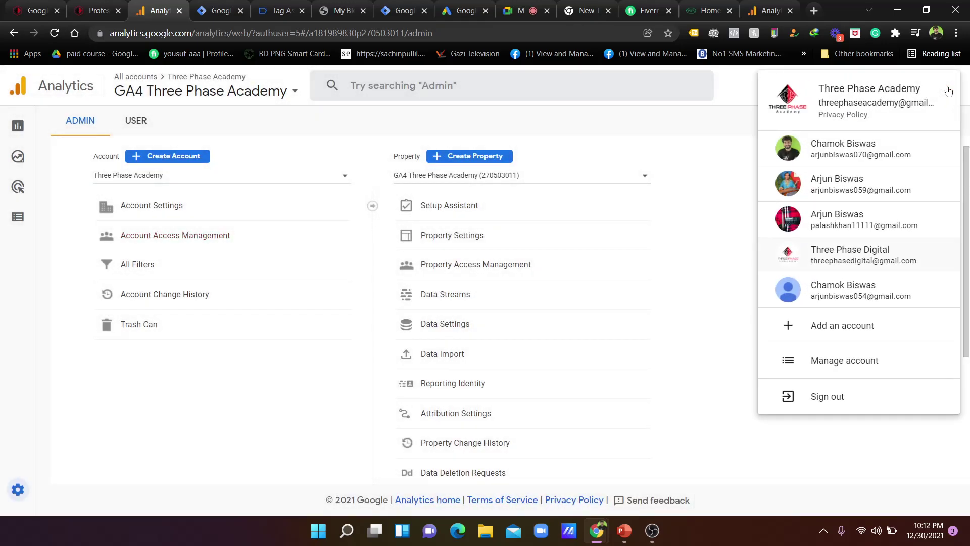
left_click(865, 255)
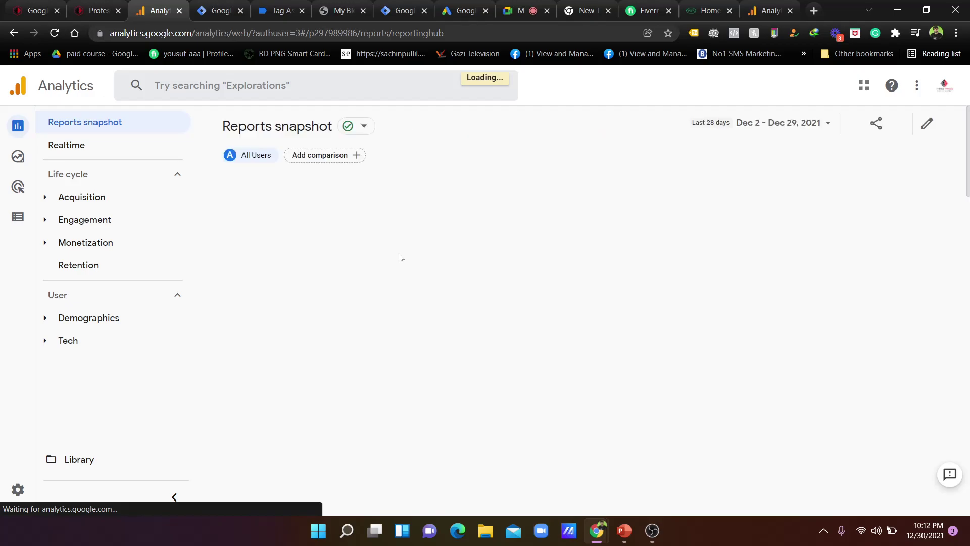
left_click(21, 491)
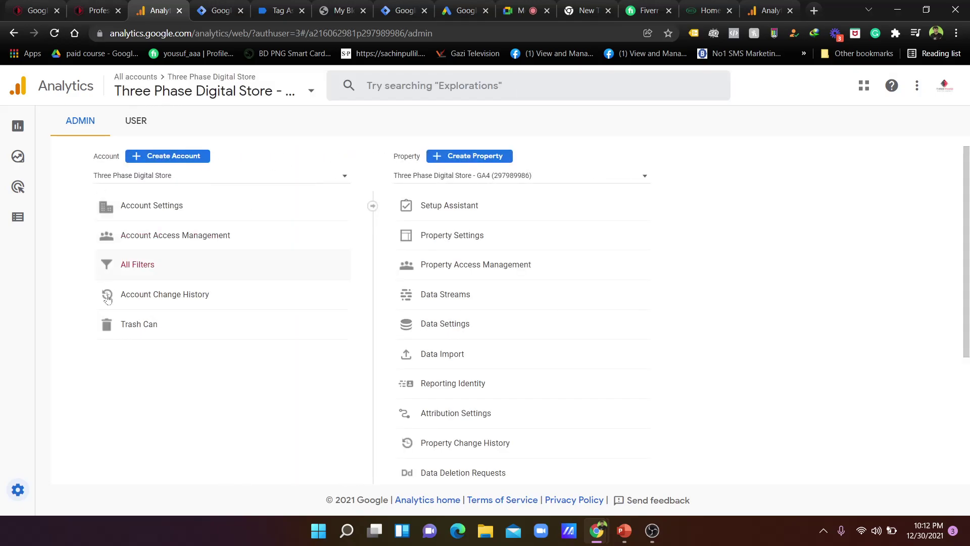
left_click(165, 249)
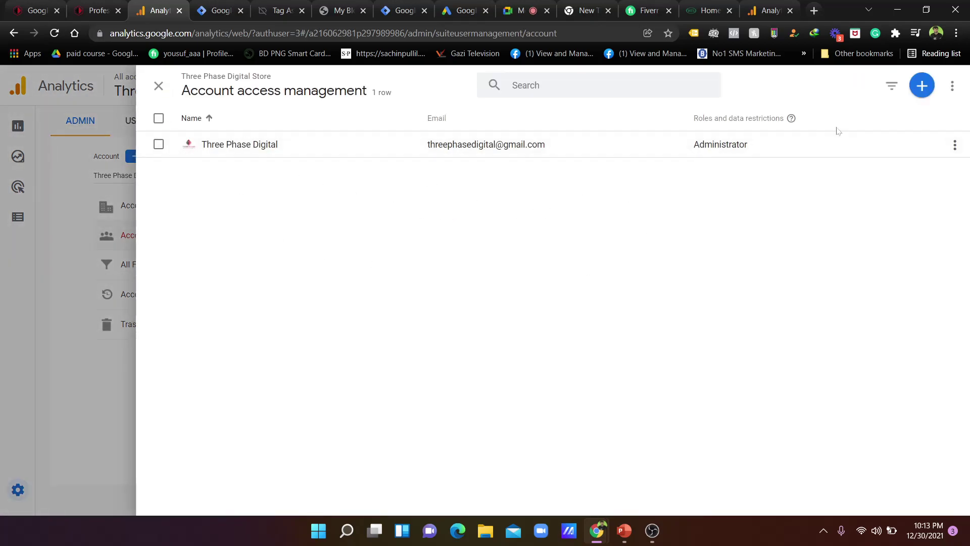
Start adding a user to the Three Phase Digital Store account and copy the main Google account's e-mail address from a new browser tab
left_click(921, 85)
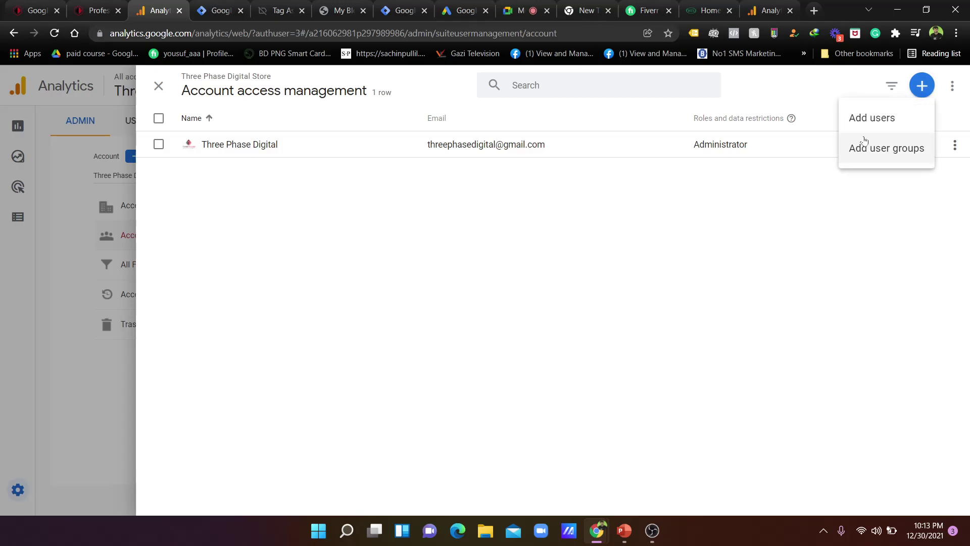
left_click(885, 117)
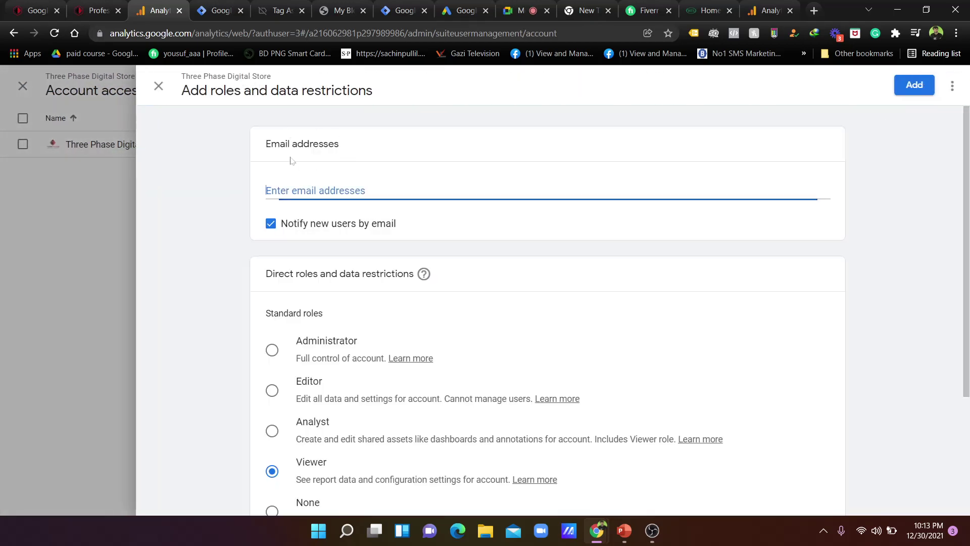
left_click(813, 11)
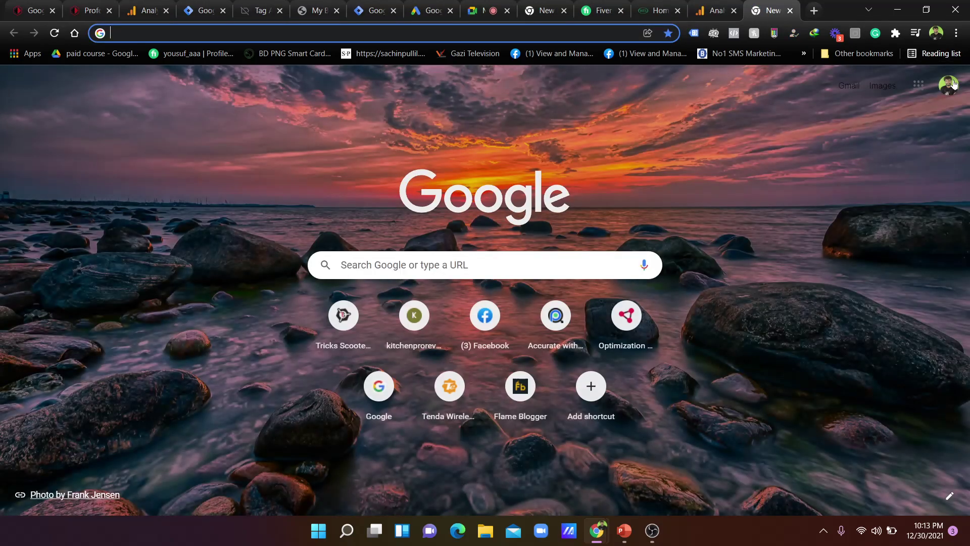
left_click(949, 85)
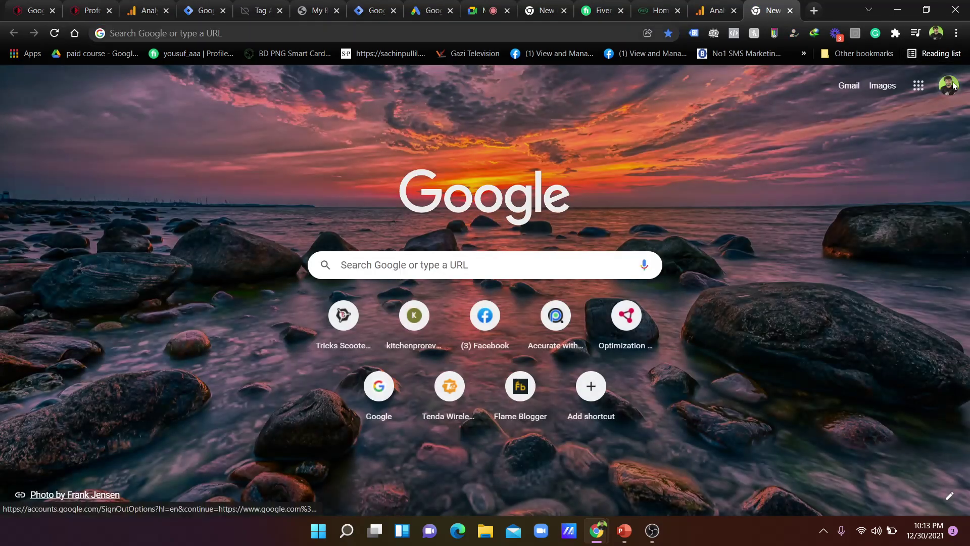
triple_click(858, 198)
right_click(867, 205)
left_click(854, 214)
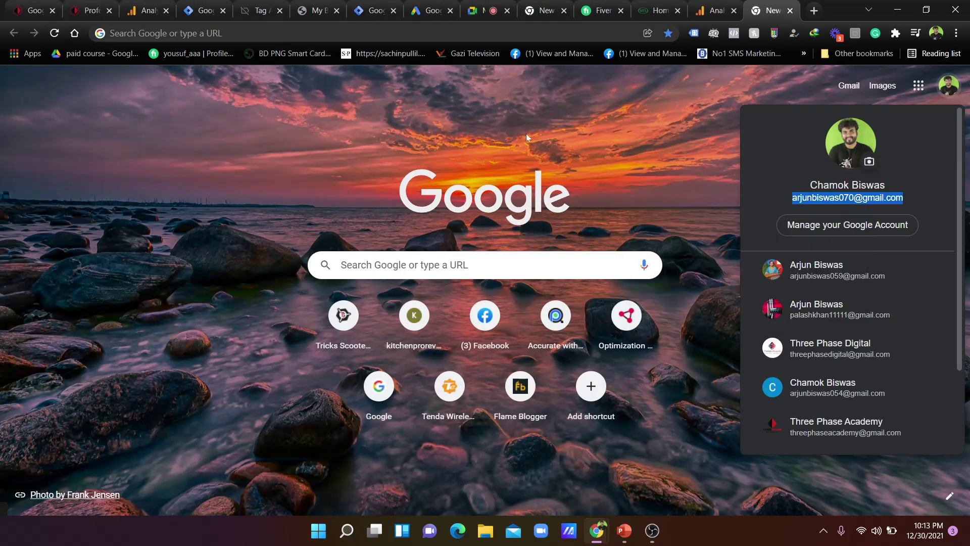
Enter the copied e-mail address as the new user, assign the Administrator role and add the user to the Three Phase Digital Store account
left_click(205, 10)
left_click(146, 11)
key("ctrl+v")
left_click(272, 349)
scroll(379, 270, "down", 3)
scroll(382, 263, "up", 3)
scroll(383, 263, "down", 3)
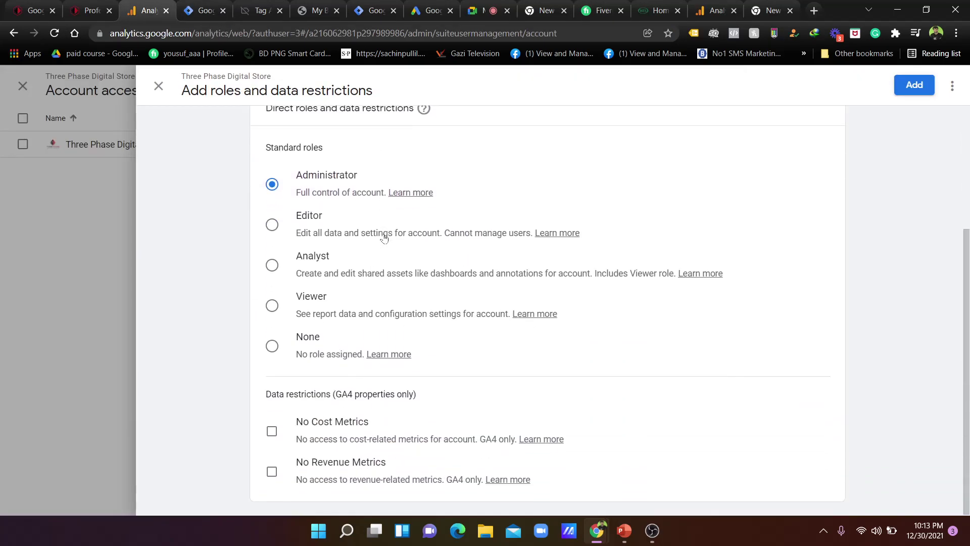
scroll(845, 221, "up", 3)
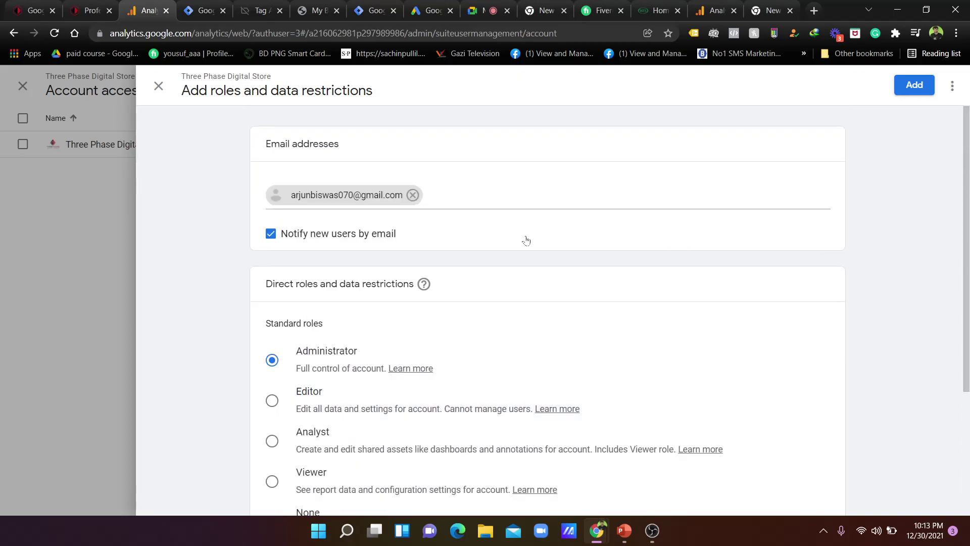
scroll(526, 240, "down", 3)
scroll(879, 252, "up", 3)
left_click(952, 85)
left_click(821, 110)
left_click(913, 86)
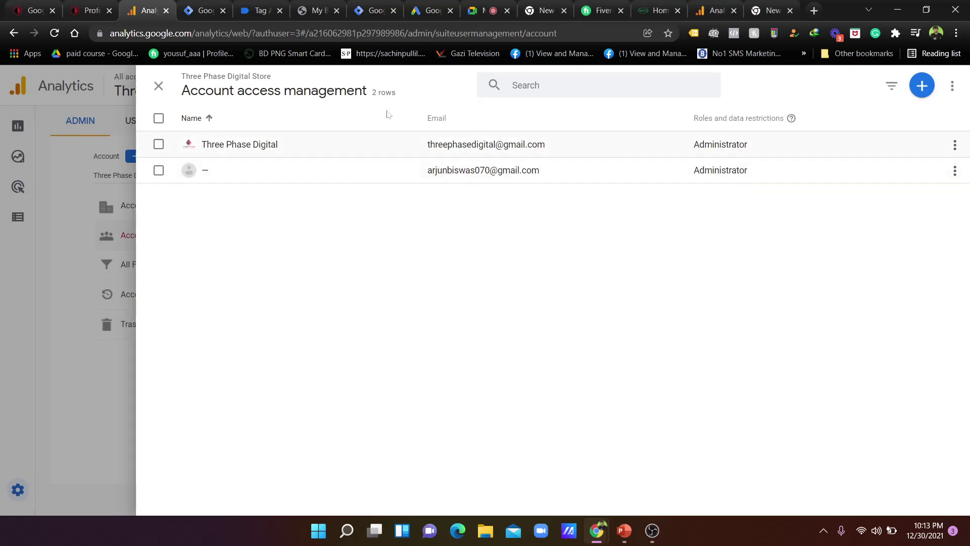
Close account access management, reload Analytics and switch to the main Google login that was just granted access
left_click(158, 86)
left_click(59, 38)
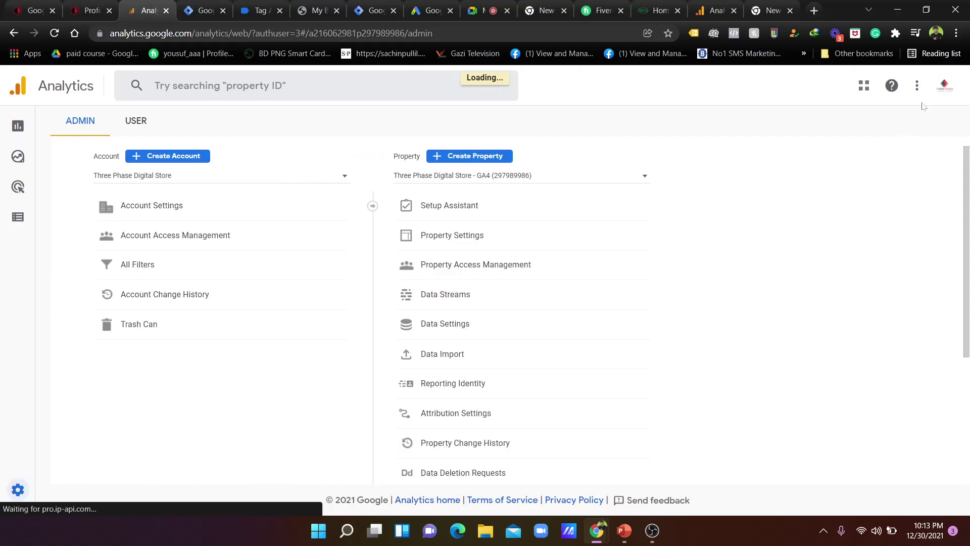
left_click(944, 86)
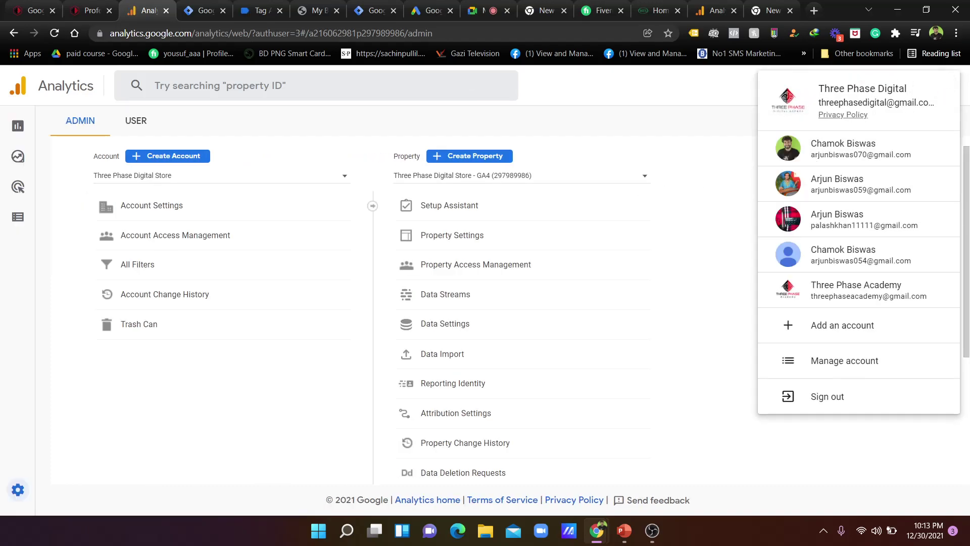
left_click(249, 81)
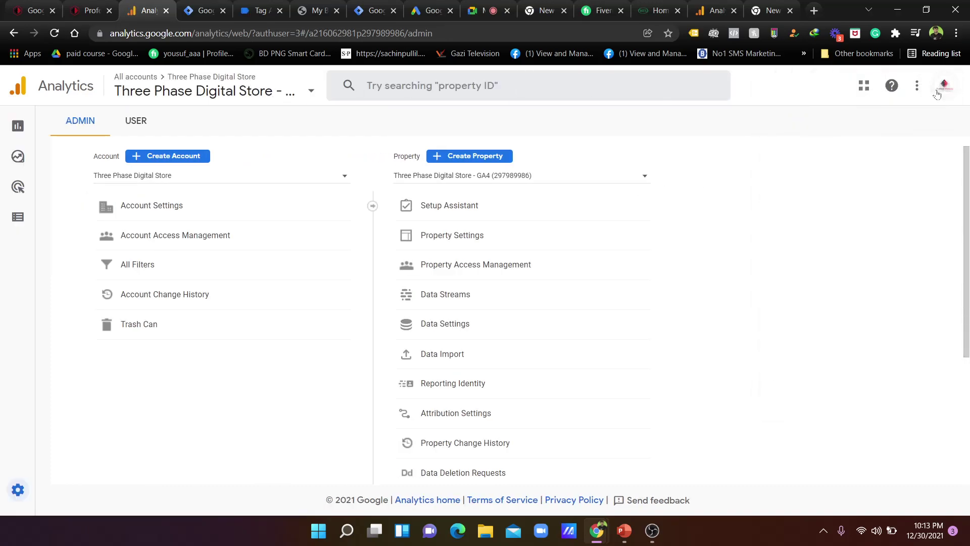
left_click(944, 85)
left_click(868, 146)
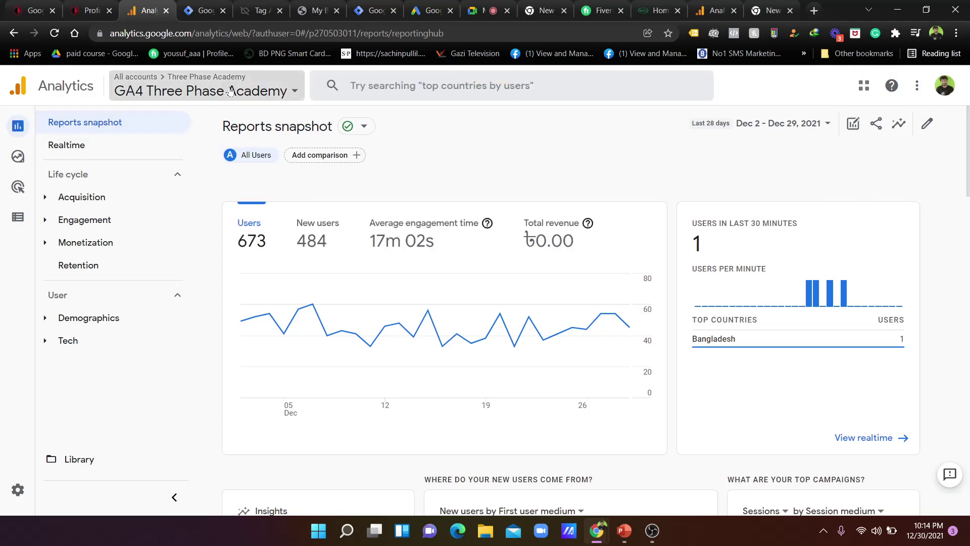
Look through the properties of the first Three Phase Digital Store account available to this login
left_click(152, 90)
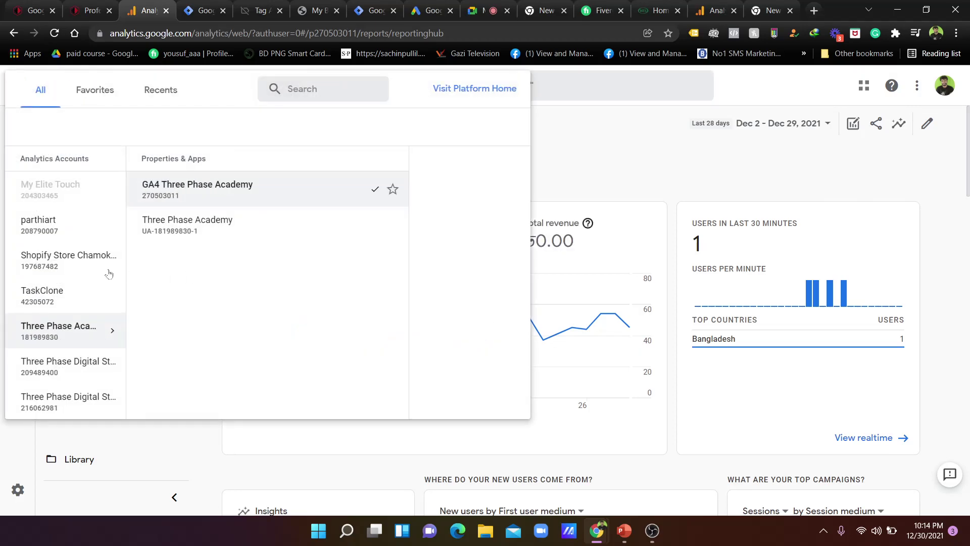
left_click(88, 371)
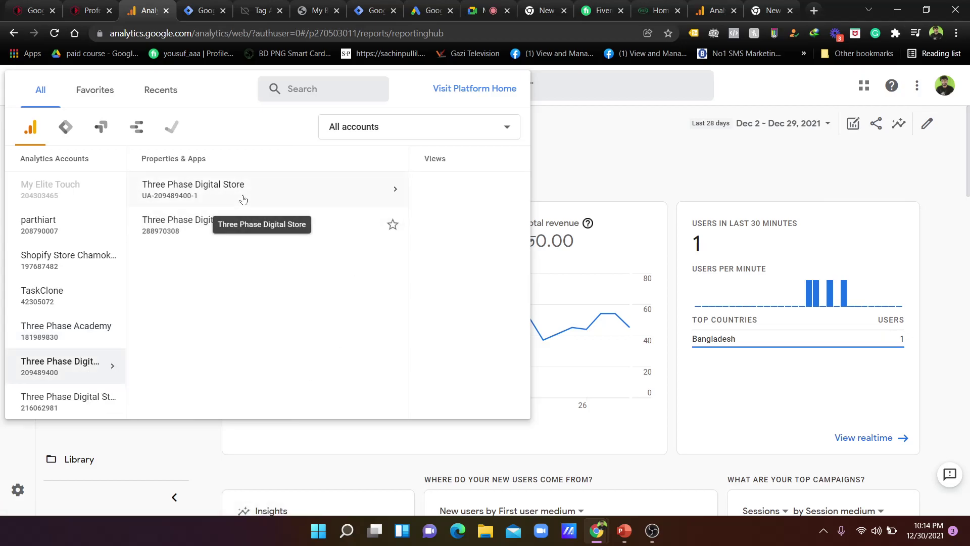
Switch to the Three Phase Digital Store GA4 property and open its Google Ads Linking settings
left_click(255, 223)
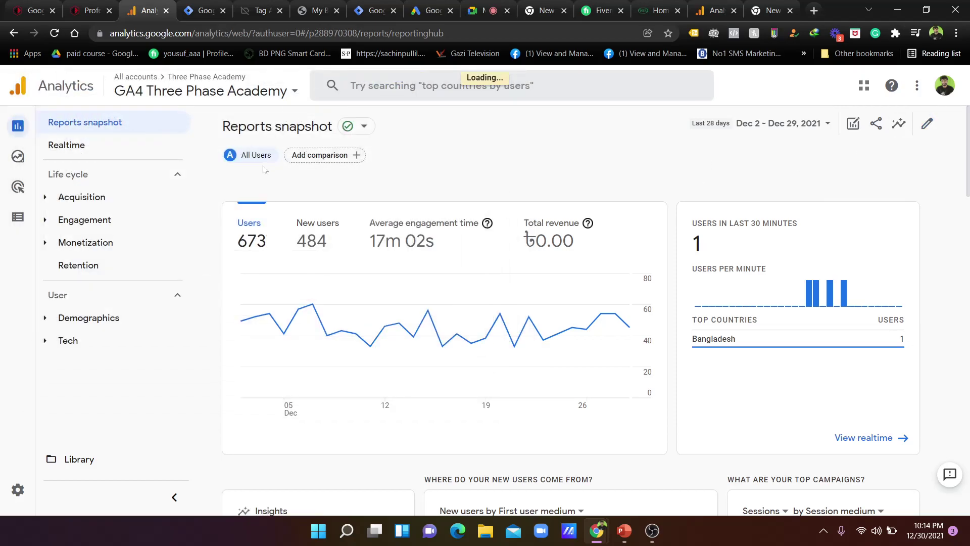
left_click(446, 6)
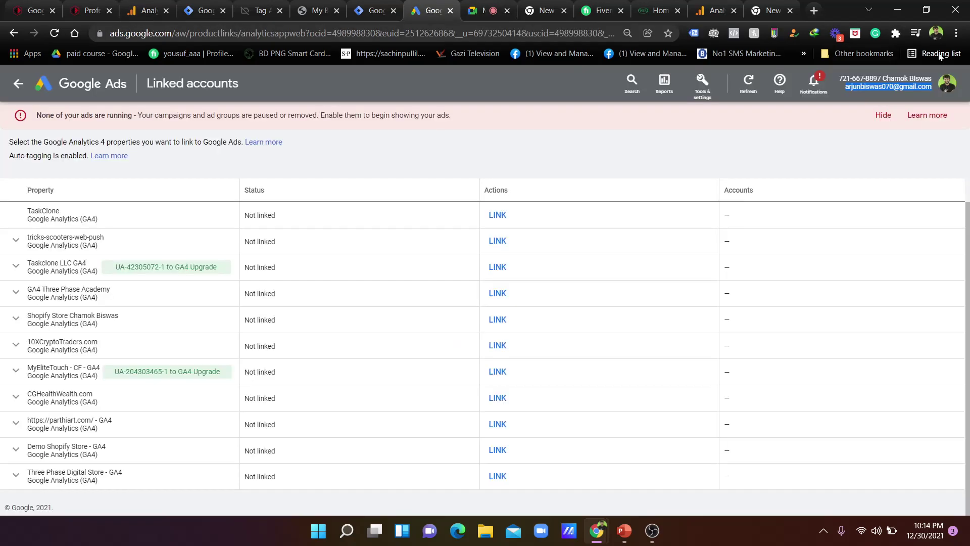
left_click(202, 10)
left_click(144, 10)
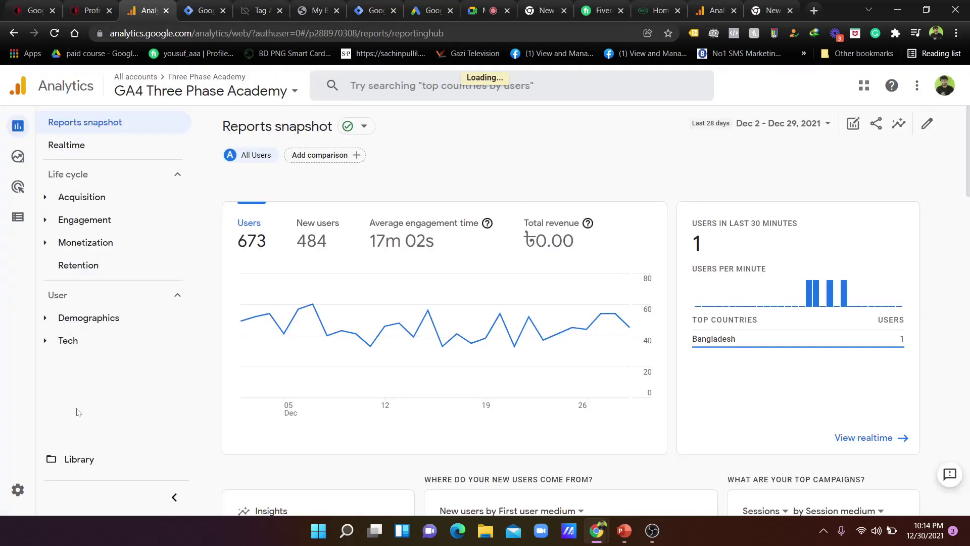
scroll(221, 342, "down", 4)
left_click(18, 490)
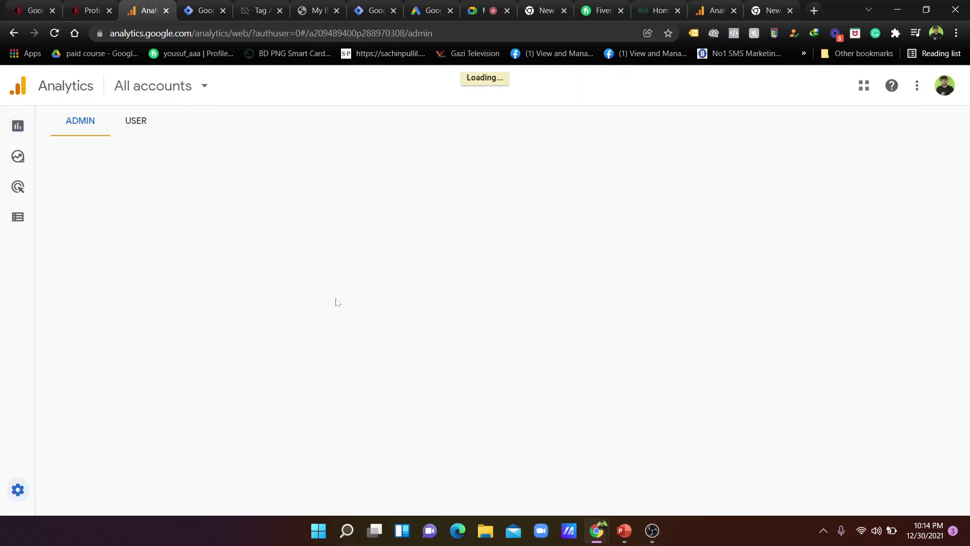
scroll(487, 283, "down", 1)
scroll(488, 283, "down", 3)
left_click(486, 317)
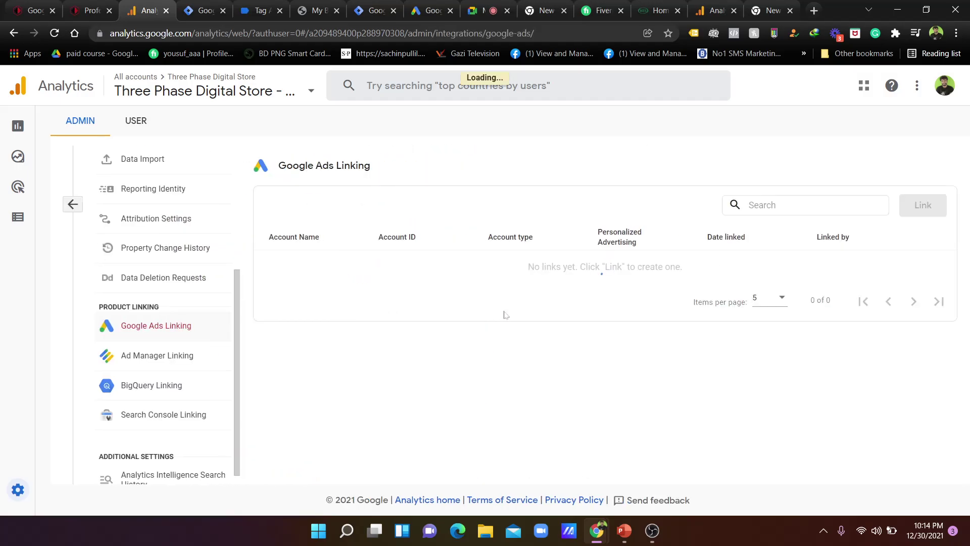
Start a Google Ads link and choose the non-manager account whose ID matches the one open in Google Ads
left_click(928, 201)
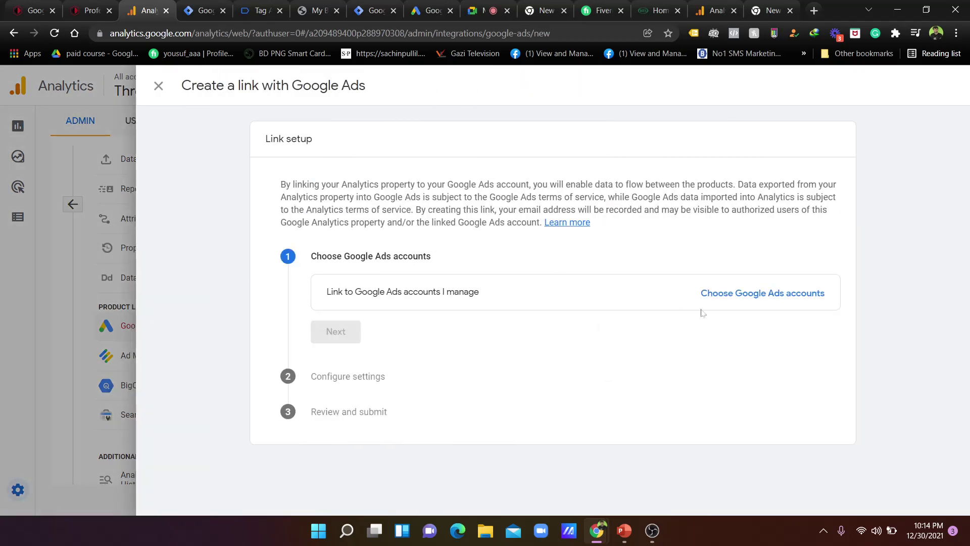
left_click(736, 295)
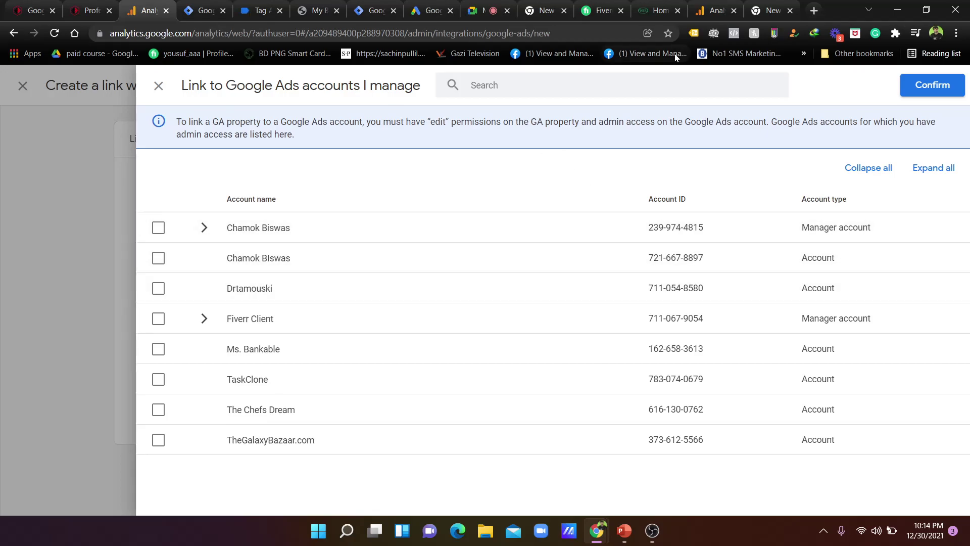
left_click(421, 7)
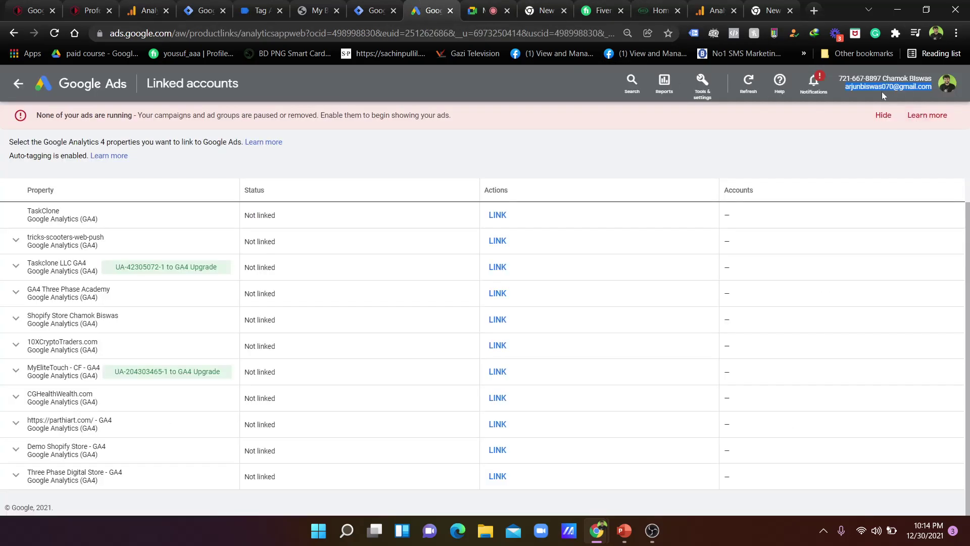
left_click(205, 10)
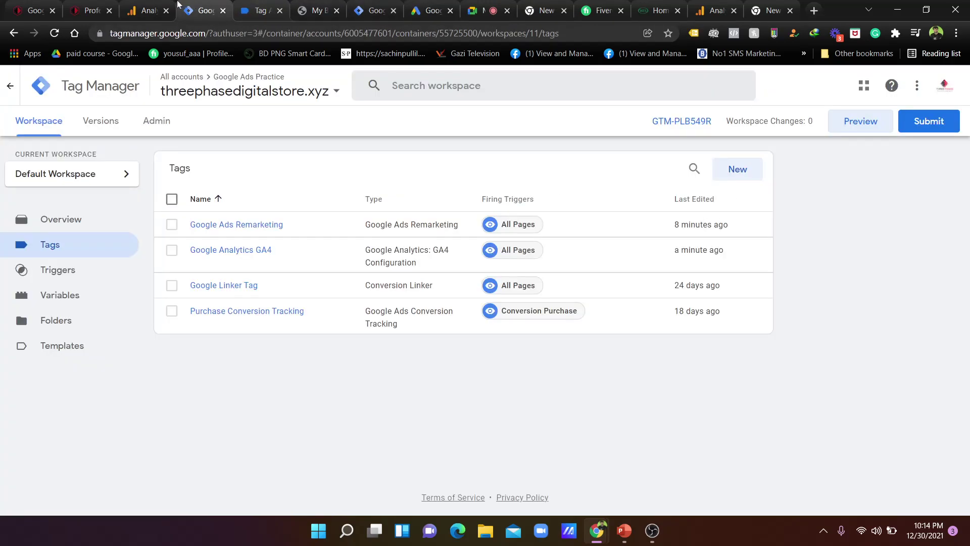
left_click(147, 10)
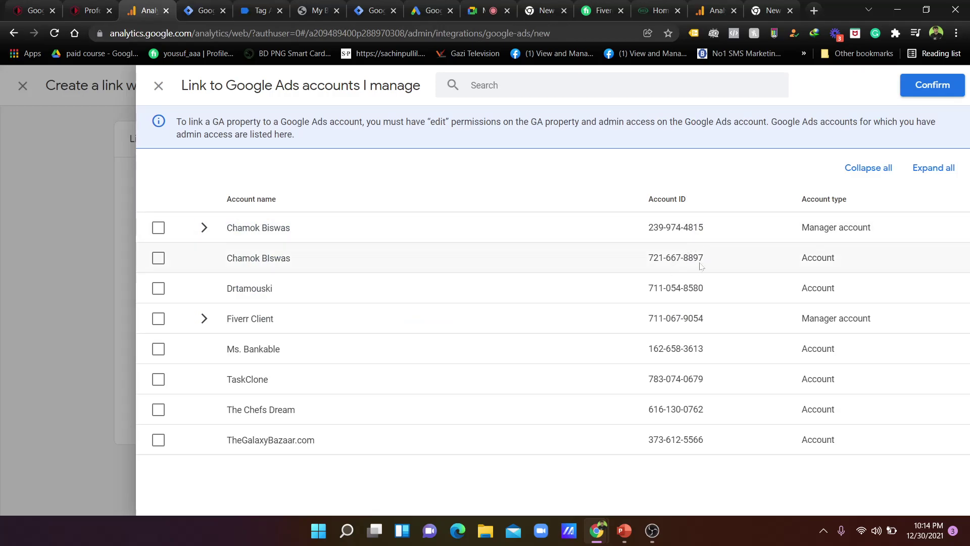
left_click(158, 259)
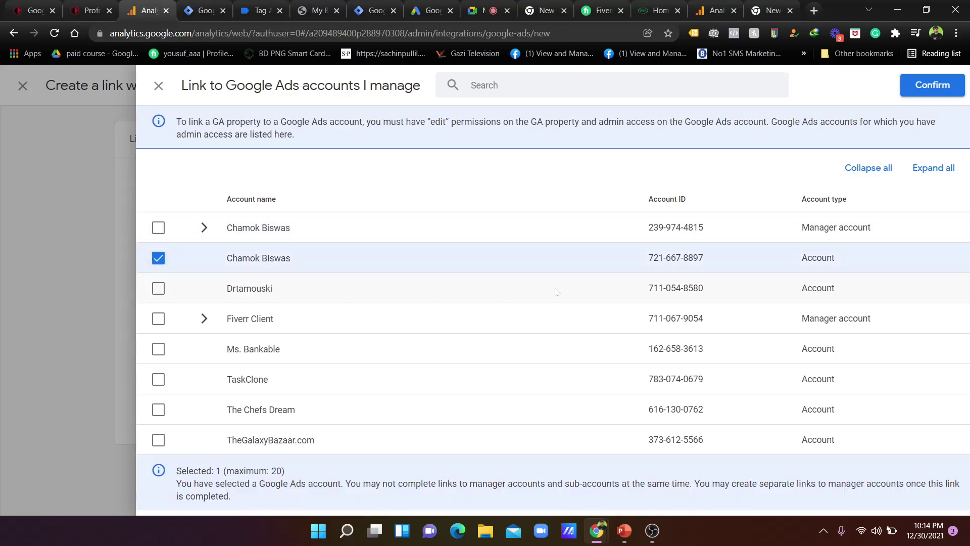
left_click(932, 85)
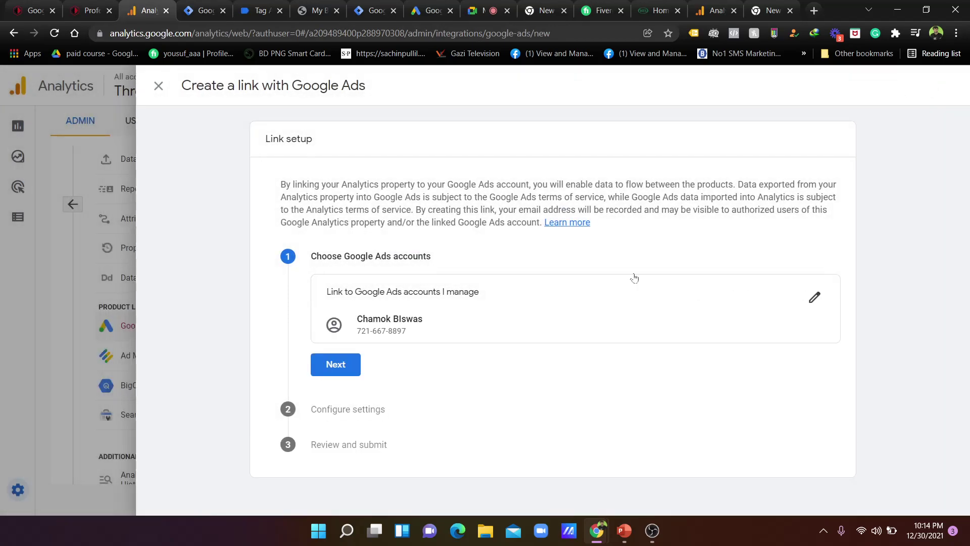
Submit the link with personalized advertising enabled, dismiss the satisfaction survey, and close the link setup
left_click(335, 364)
scroll(388, 415, "down", 1)
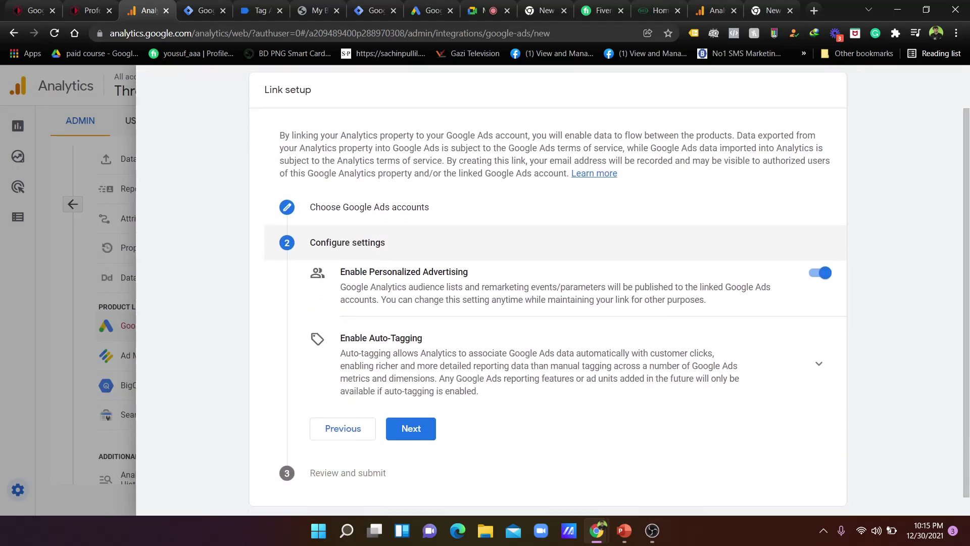
left_click(388, 416)
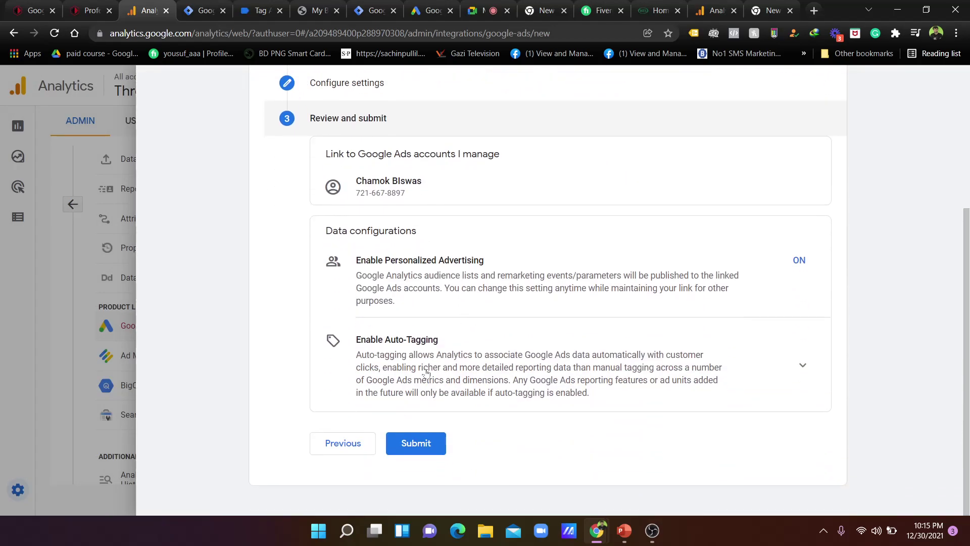
left_click(416, 442)
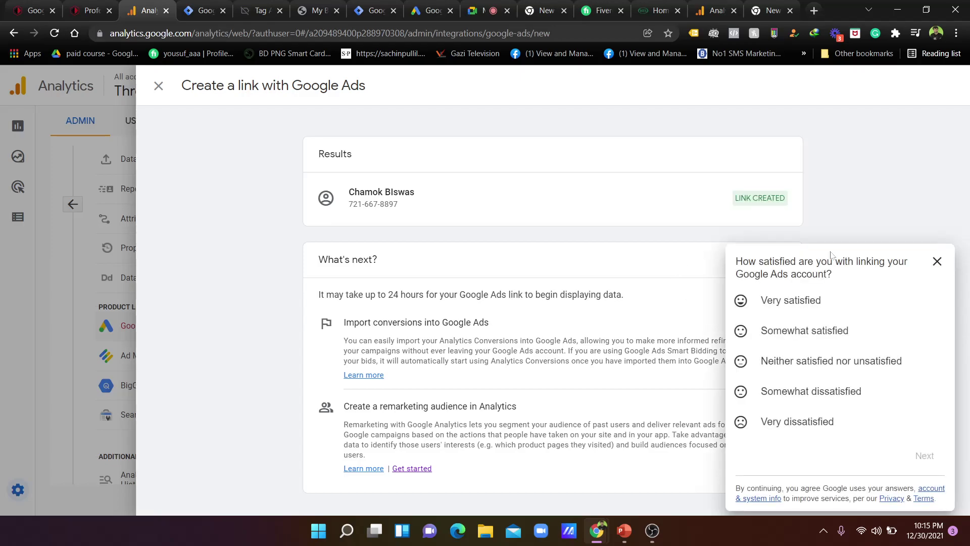
left_click(937, 261)
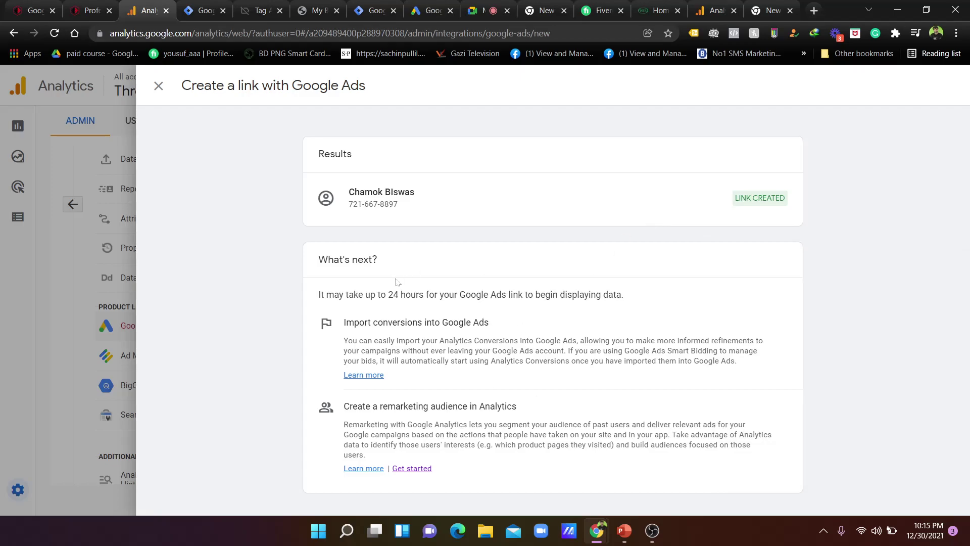
left_click(158, 87)
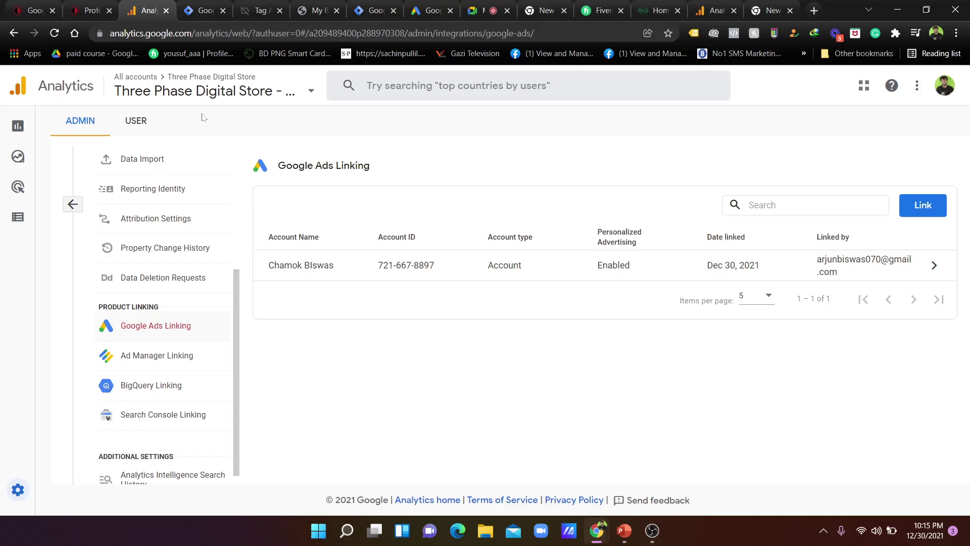
left_click(224, 53)
left_click(220, 88)
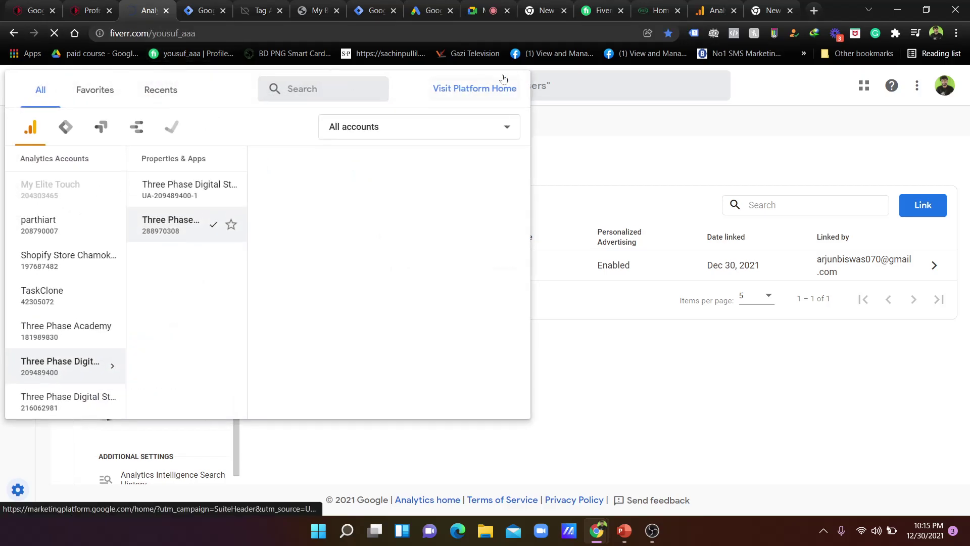
left_click(541, 128)
left_click(14, 35)
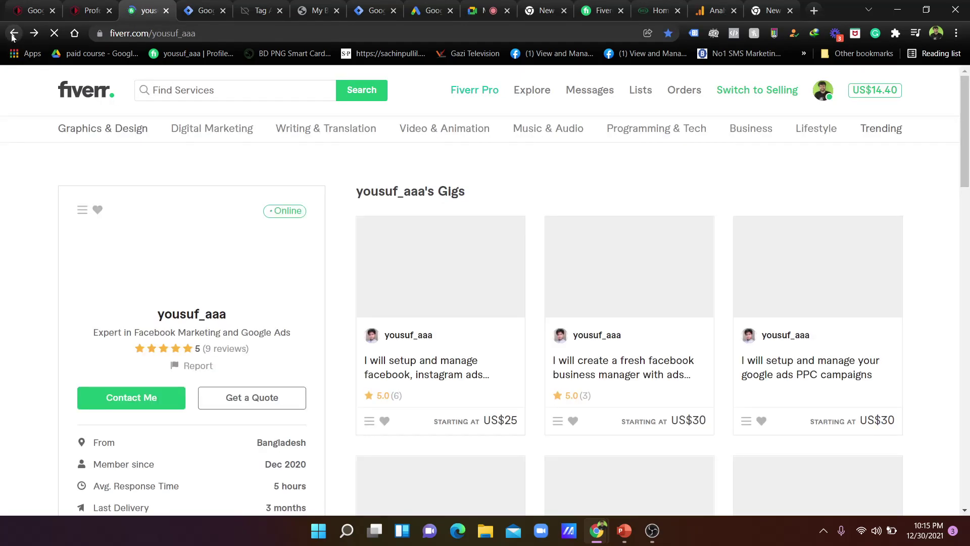
left_click(13, 34)
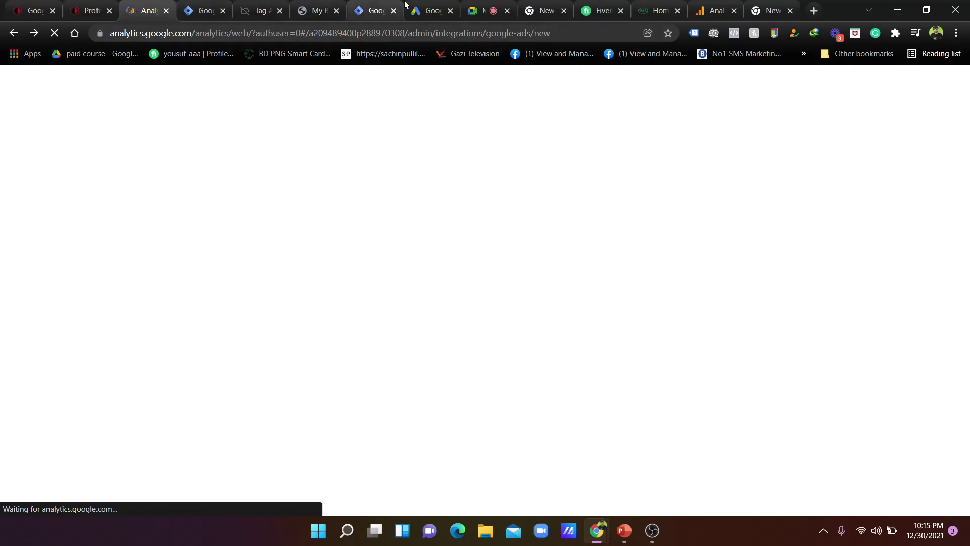
Switch to Google Ads and reload the linked accounts page to check the Three Phase Digital Store property's link status
left_click(433, 11)
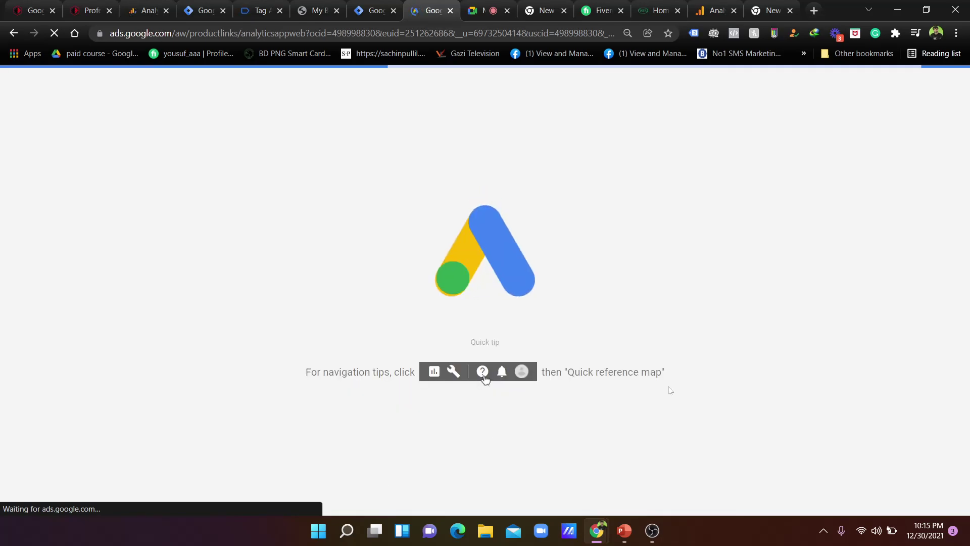
left_click(479, 10)
left_click(427, 11)
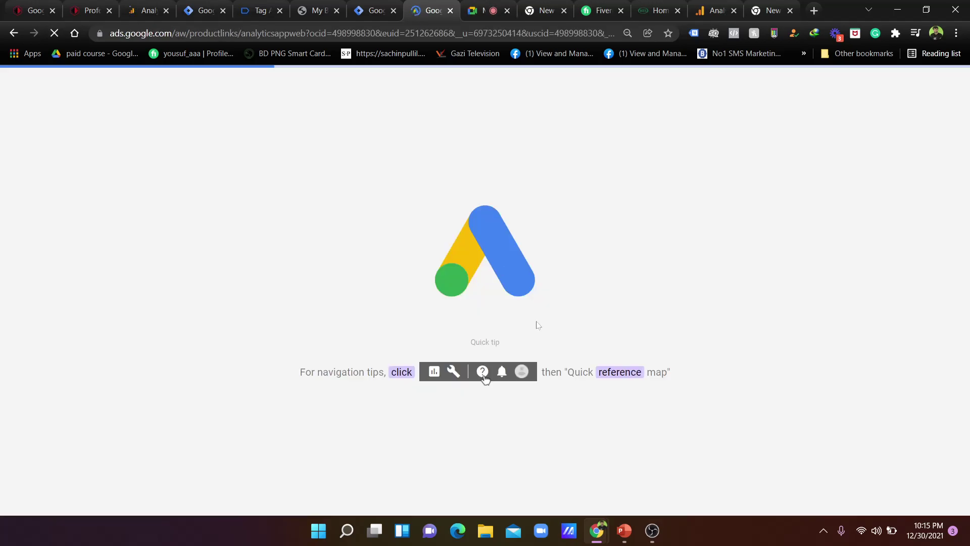
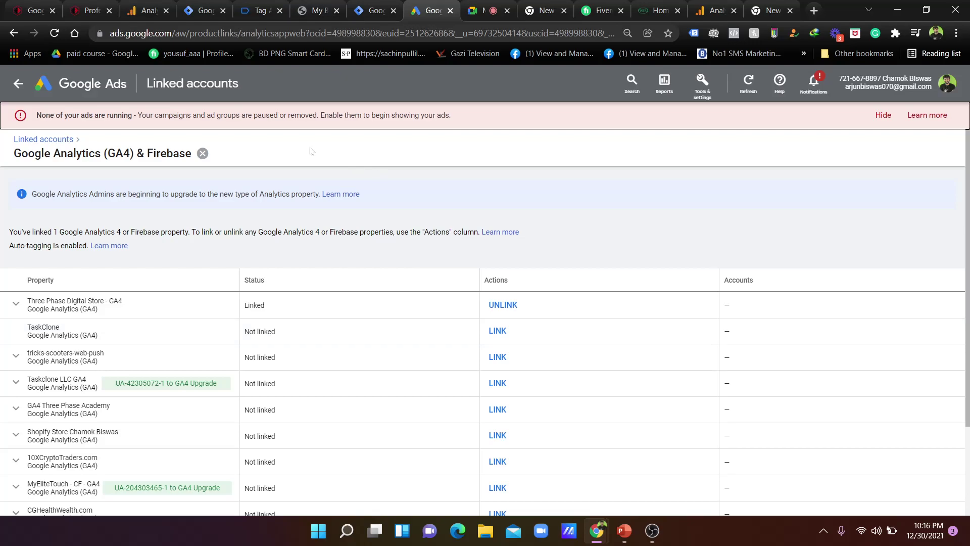
Return to Analytics, dismiss the open link setup, and switch to the GA4 Three Phase Academy property
left_click(167, 4)
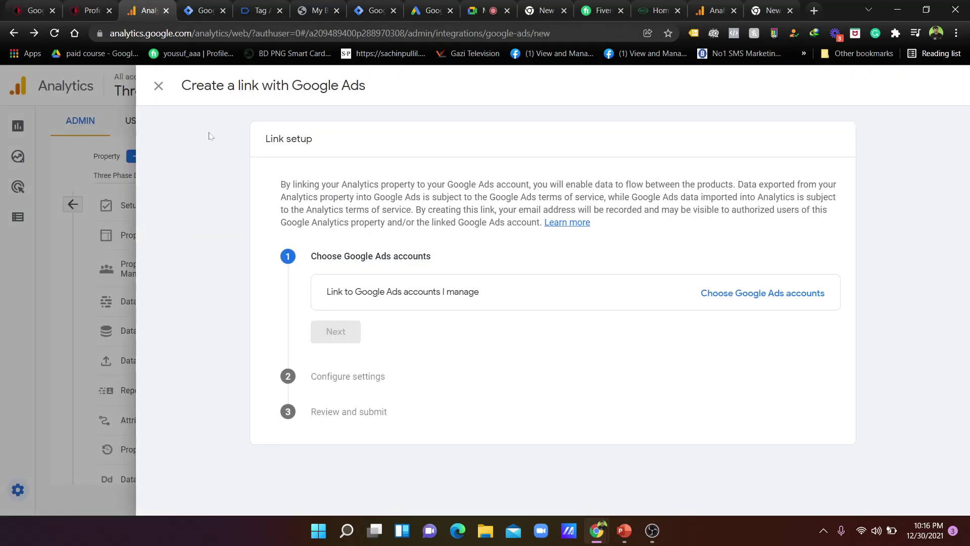
left_click(159, 88)
left_click(217, 96)
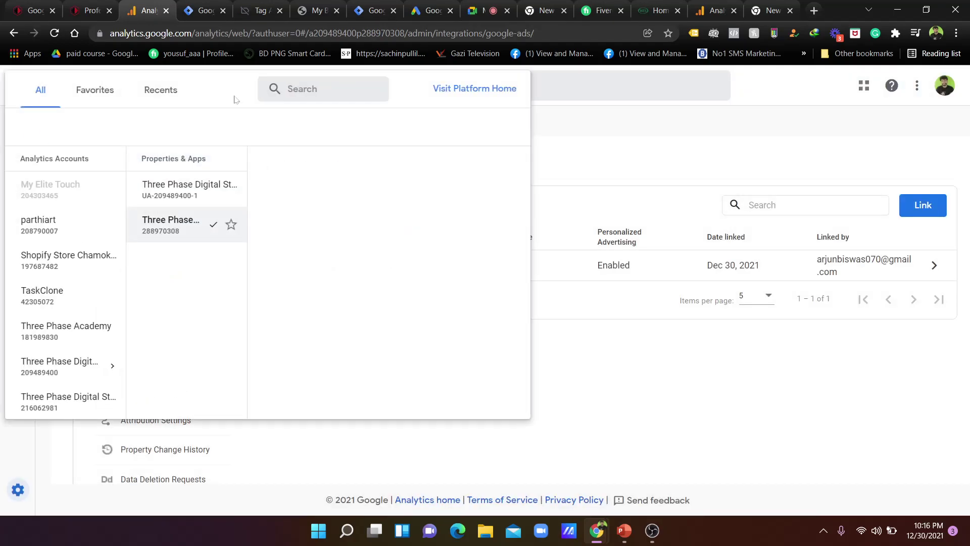
left_click(117, 327)
left_click(334, 188)
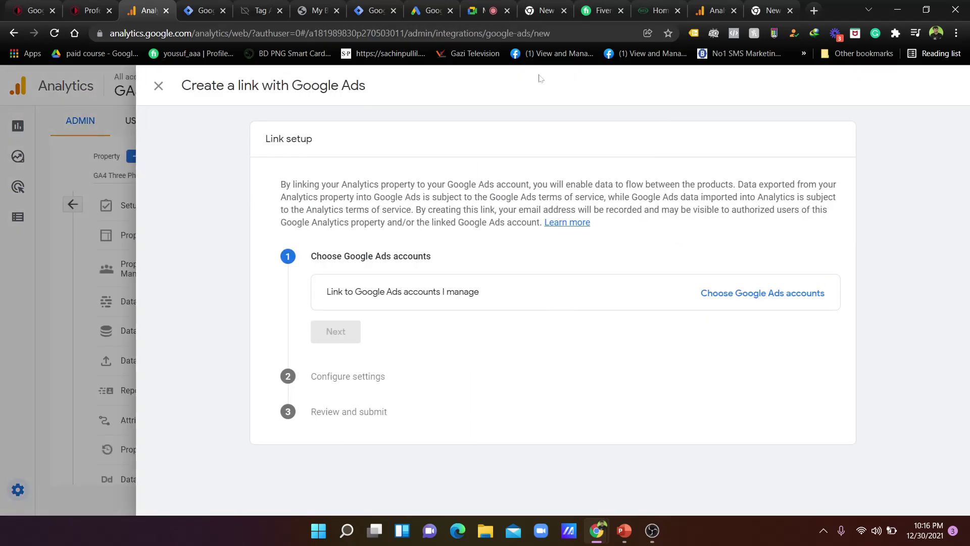
Link the GA4 Three Phase Academy property in Google Ads with audience import enabled, and return to the All campaigns overview
left_click(432, 10)
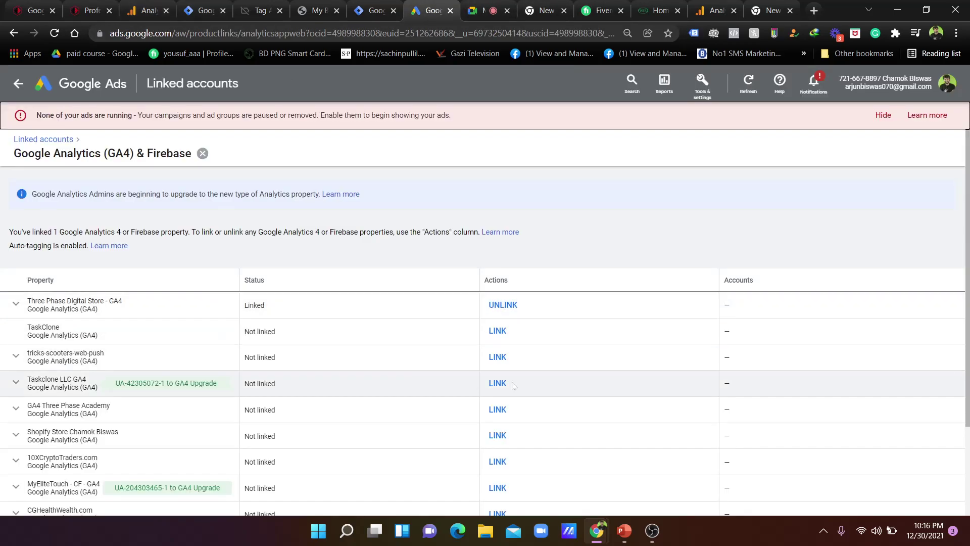
scroll(512, 385, "down", 3)
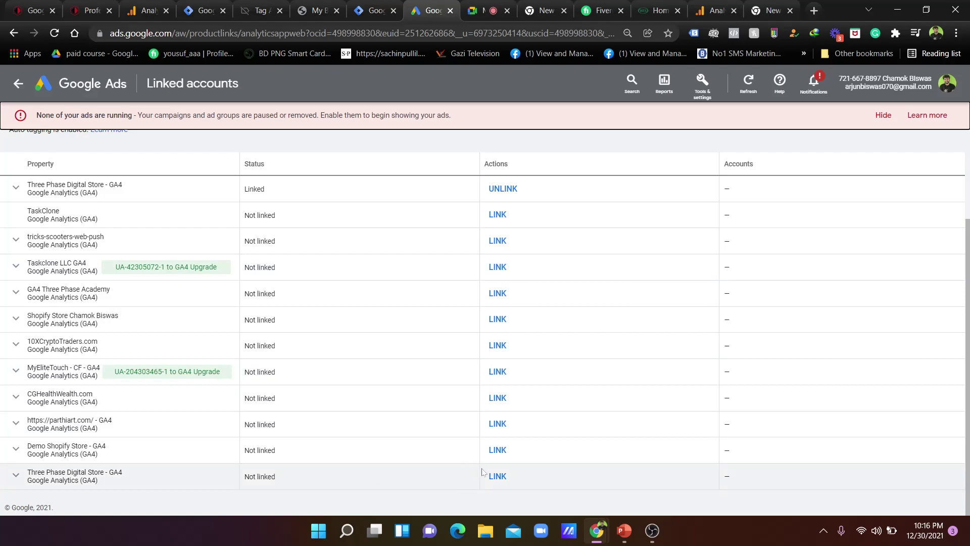
left_click(497, 293)
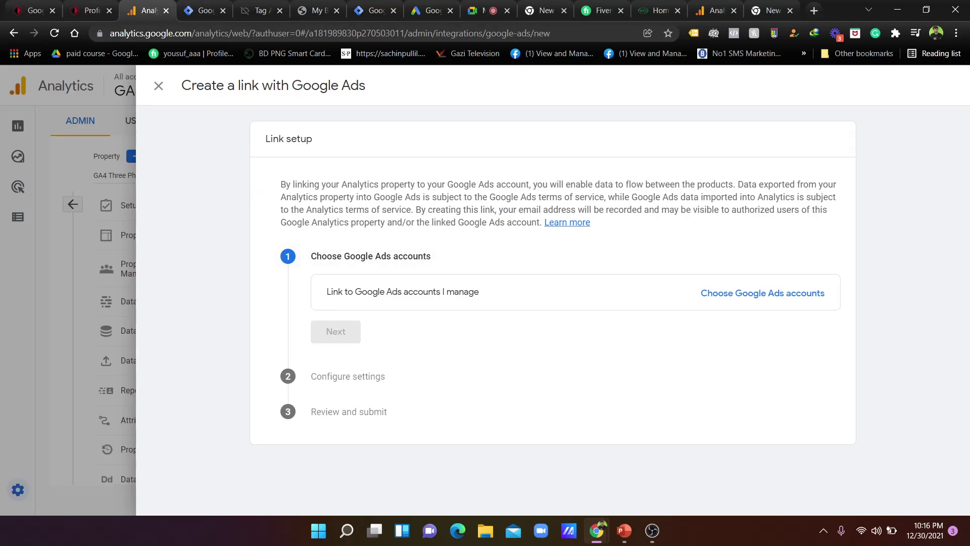
left_click(730, 296)
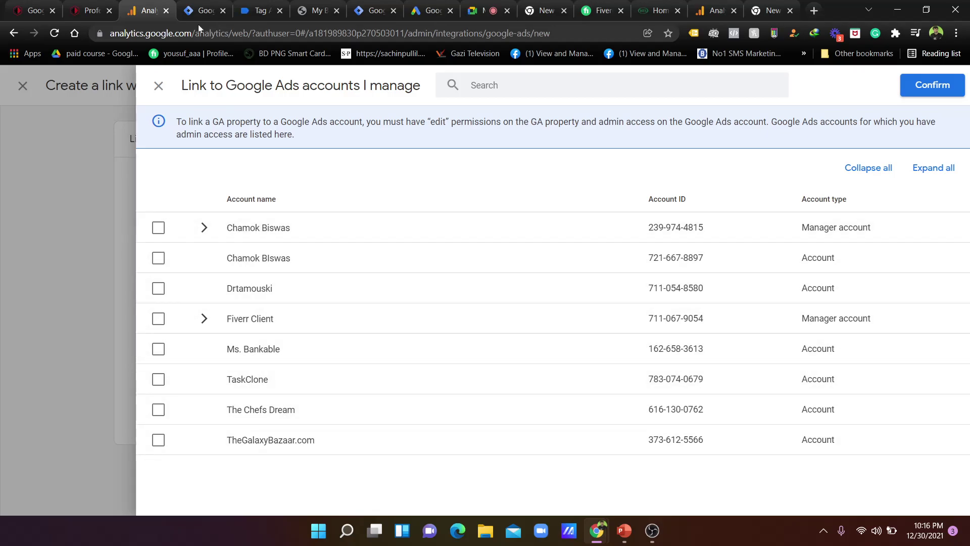
left_click(195, 5)
left_click(260, 10)
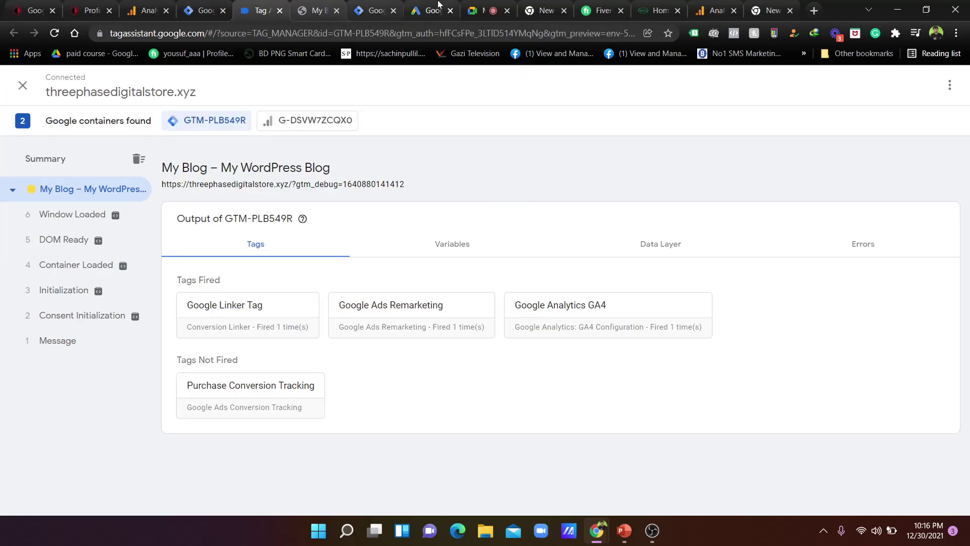
left_click(436, 14)
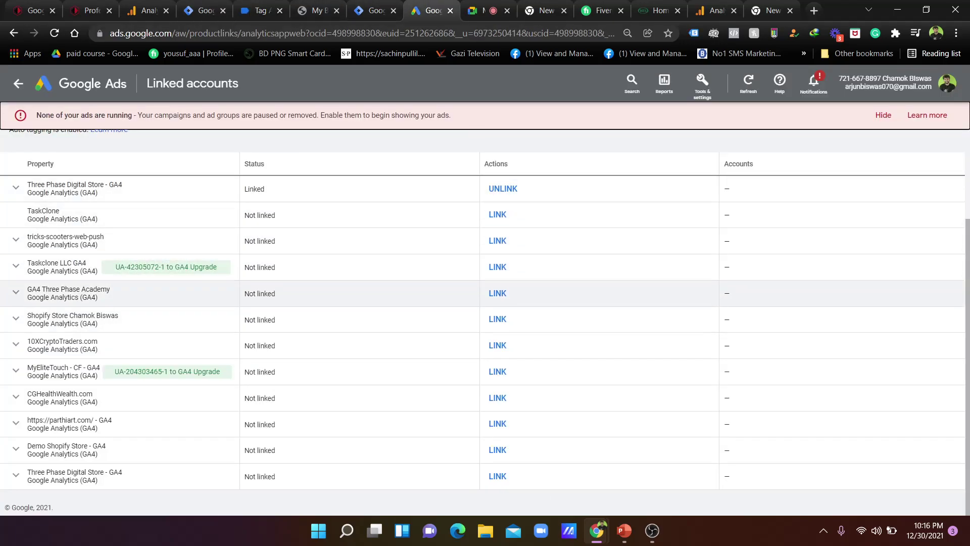
left_click(506, 305)
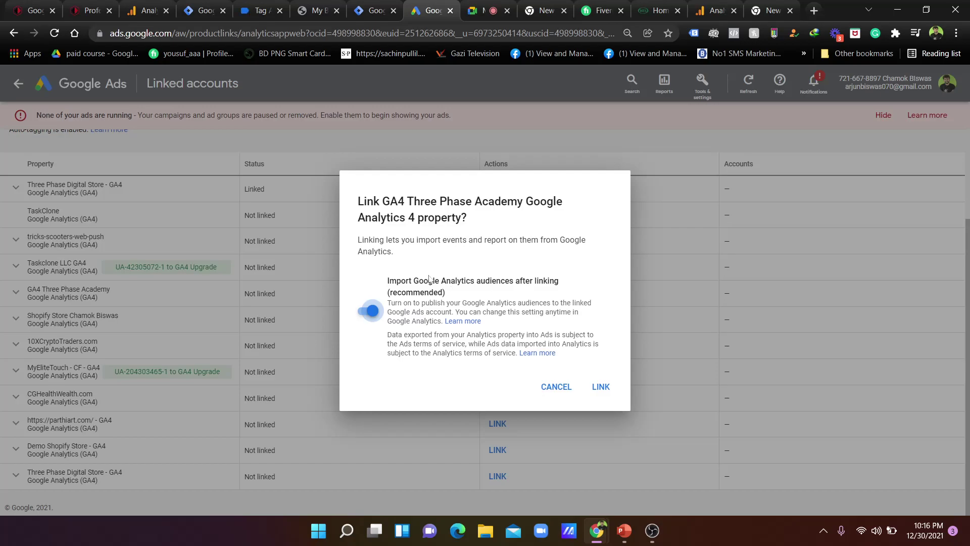
left_click(601, 386)
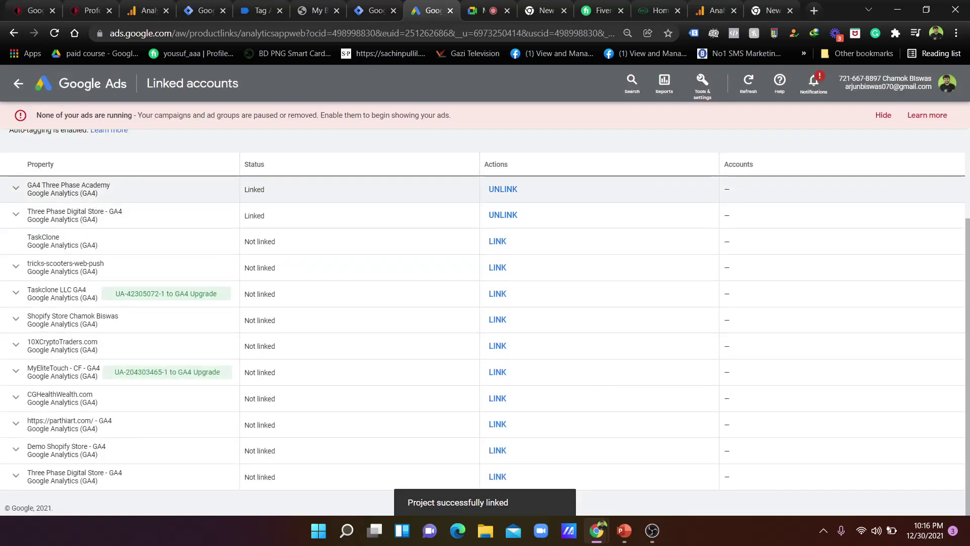
scroll(263, 190, "up", 3)
left_click(20, 84)
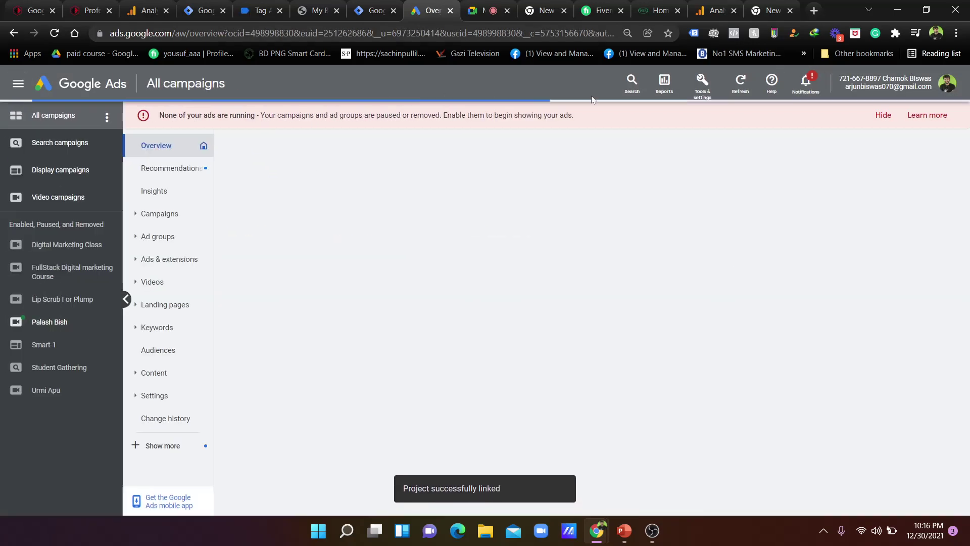
Open Audience manager and look through the custom segments, combined segments and your data segments lists
left_click(702, 84)
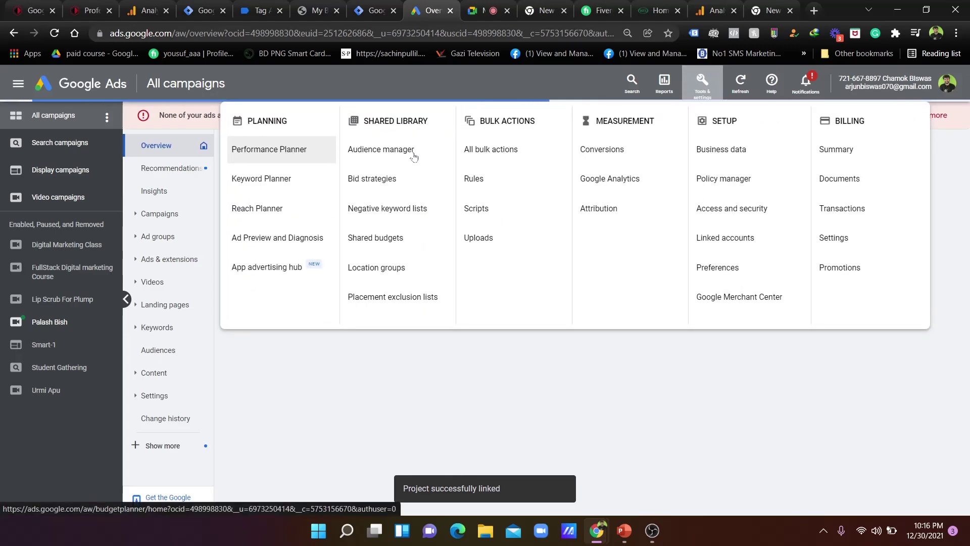
left_click(383, 153)
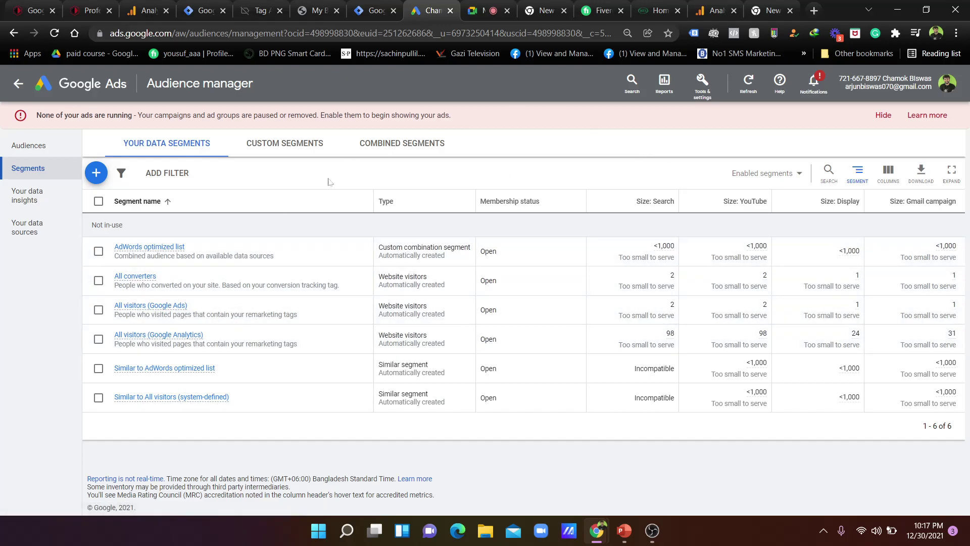
left_click(287, 148)
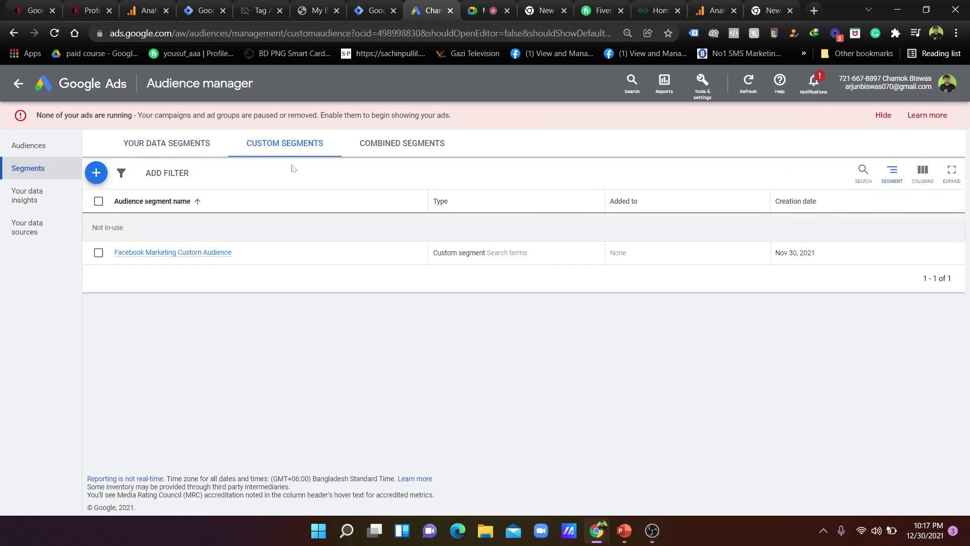
left_click(404, 144)
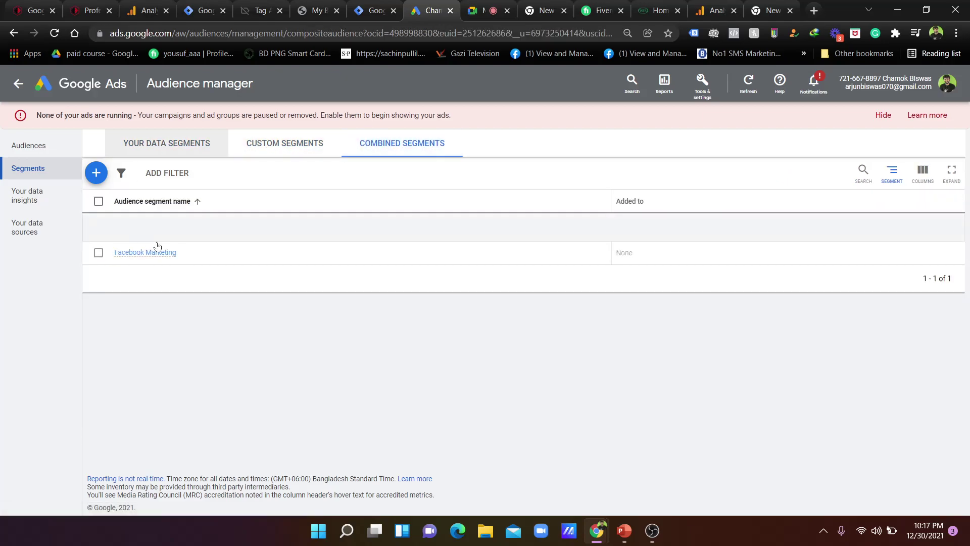
left_click(167, 143)
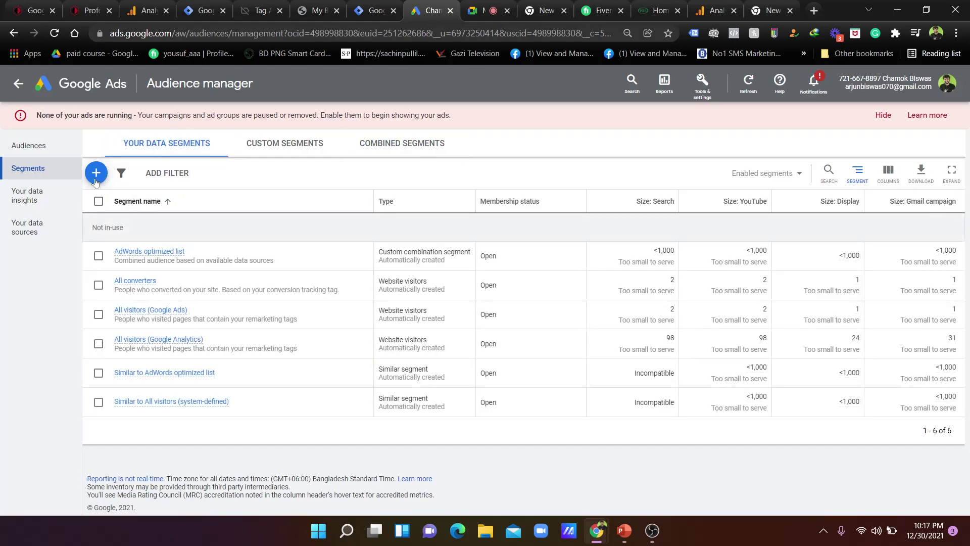
Start a new website visitors segment and review its member types and remaining form options
left_click(95, 179)
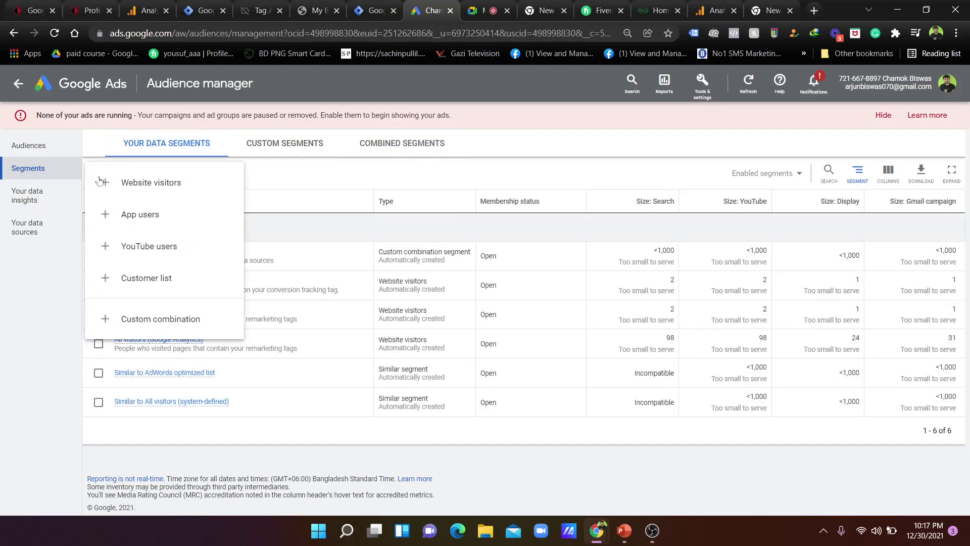
left_click(152, 182)
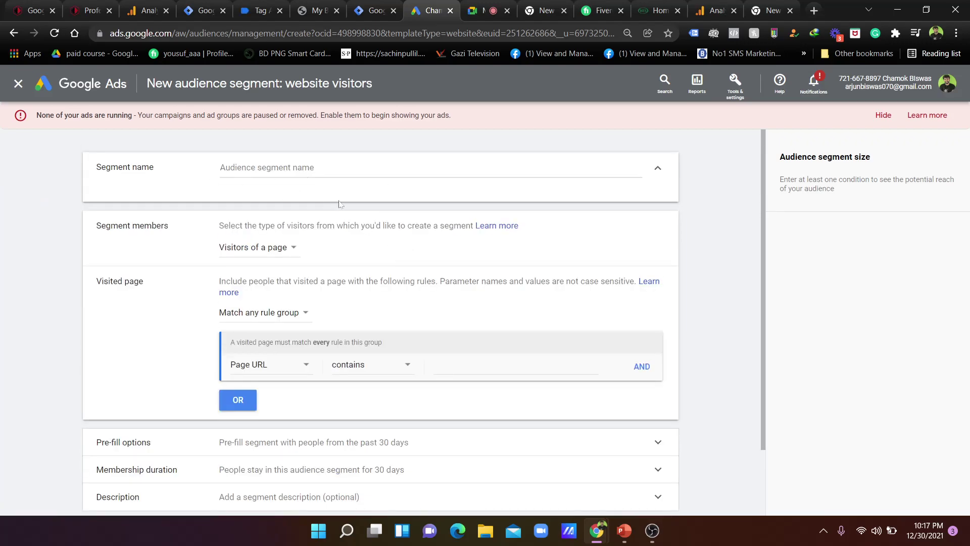
left_click(259, 248)
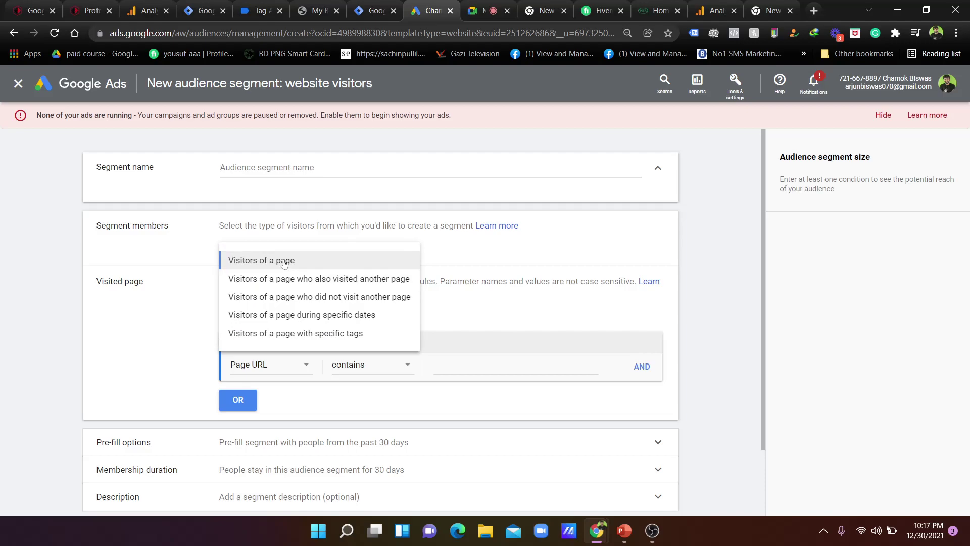
left_click(145, 311)
scroll(227, 333, "down", 2)
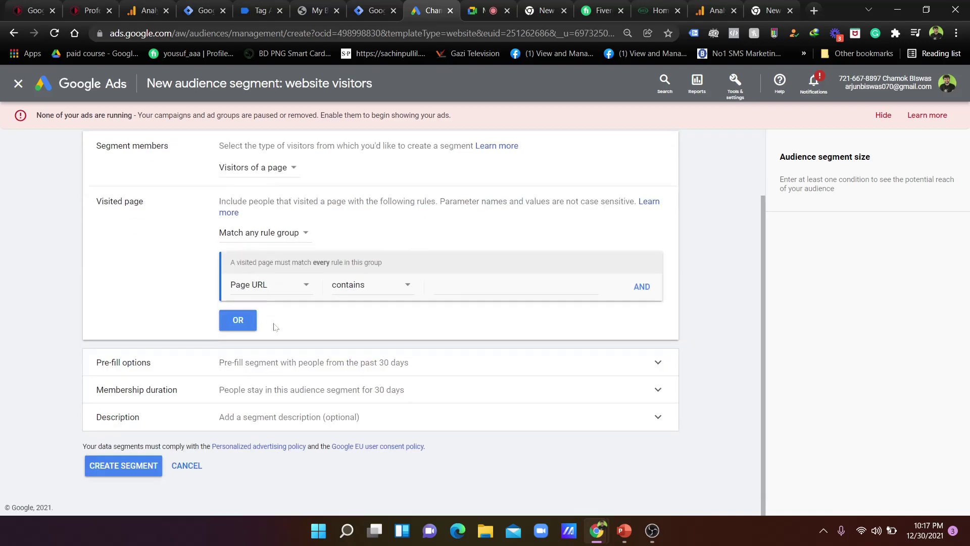
scroll(314, 354, "up", 2)
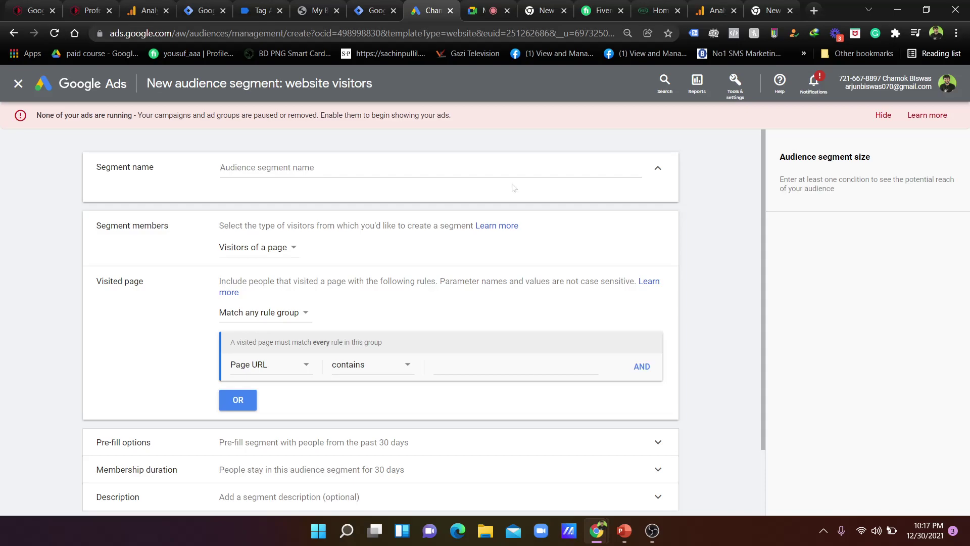
Name the segment Daraz Audience and keep Visitors of a page as its member type
left_click(430, 168)
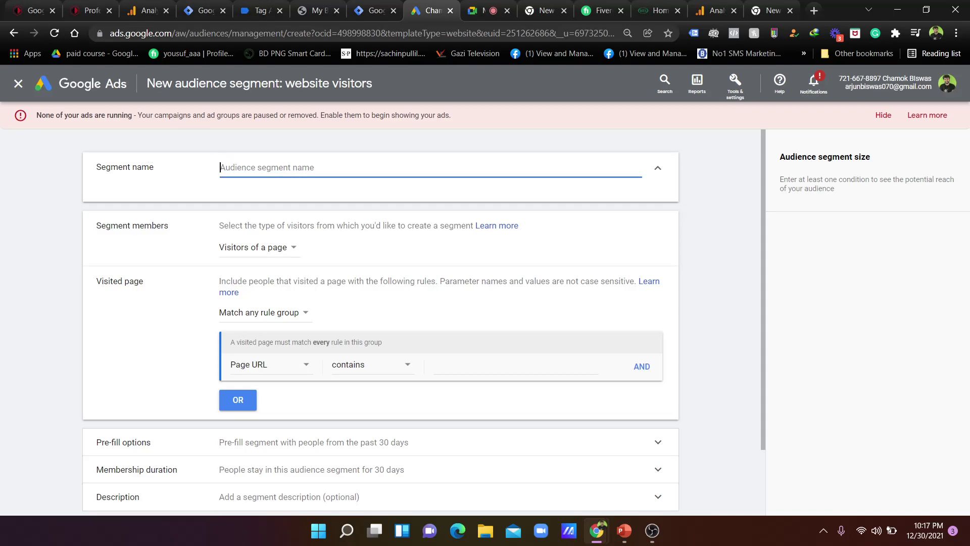
left_click(257, 258)
left_click(258, 258)
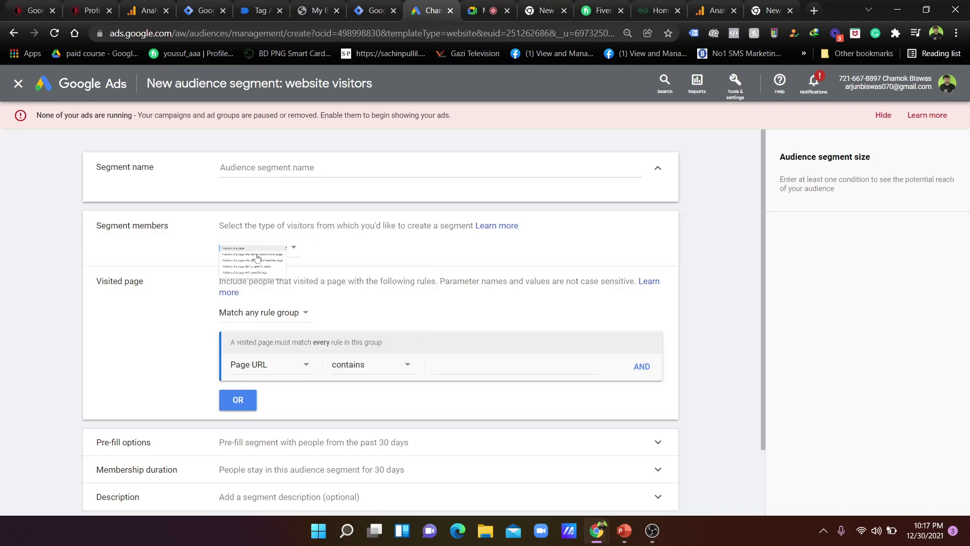
left_click(259, 258)
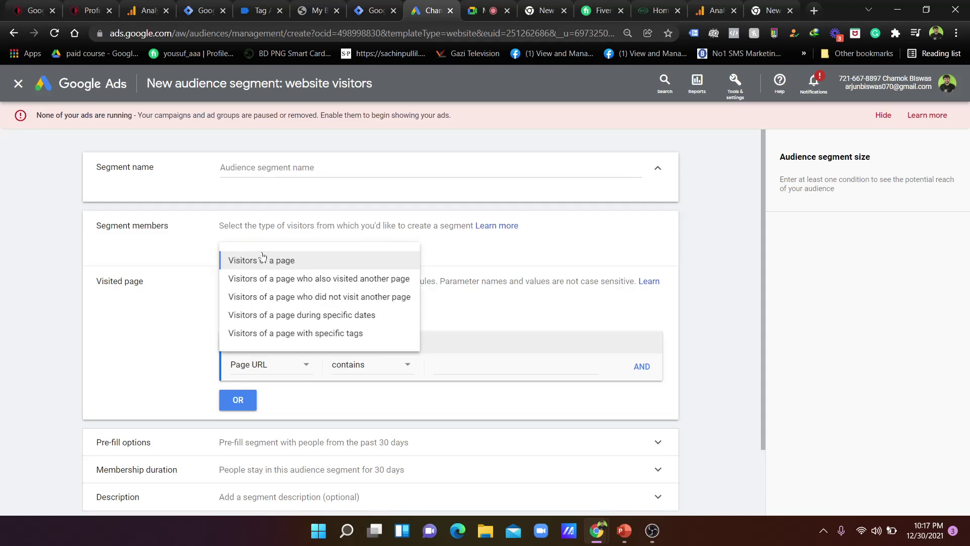
left_click(263, 258)
type("Daraz Audience")
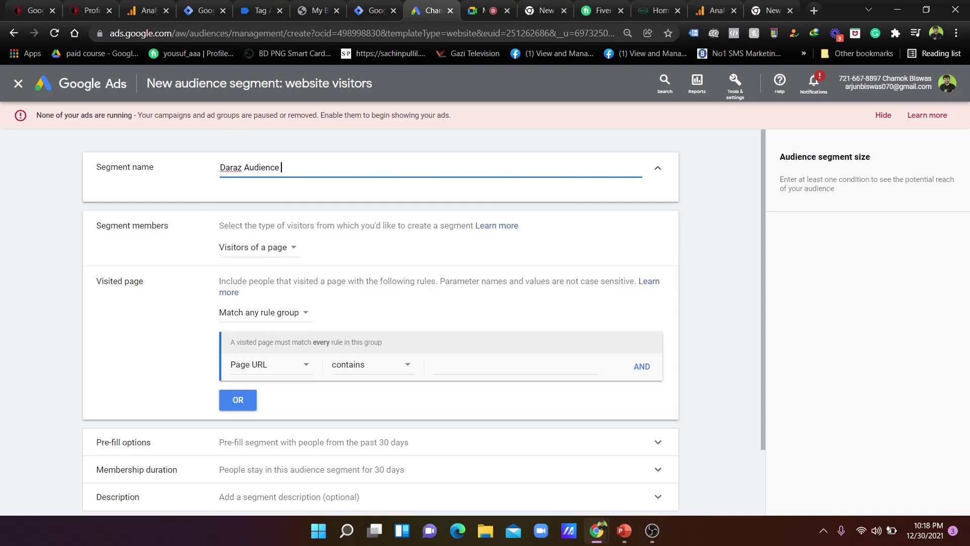
left_click(198, 248)
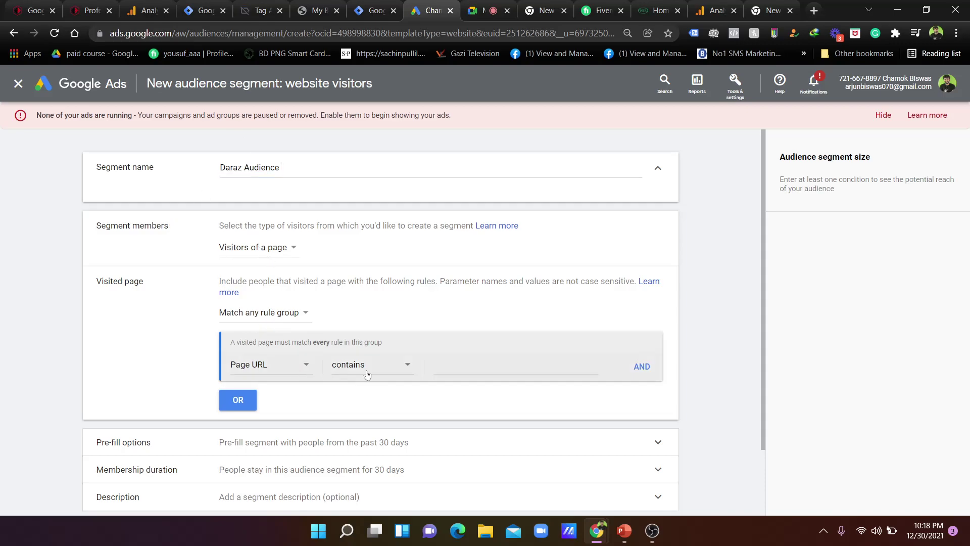
left_click(505, 368)
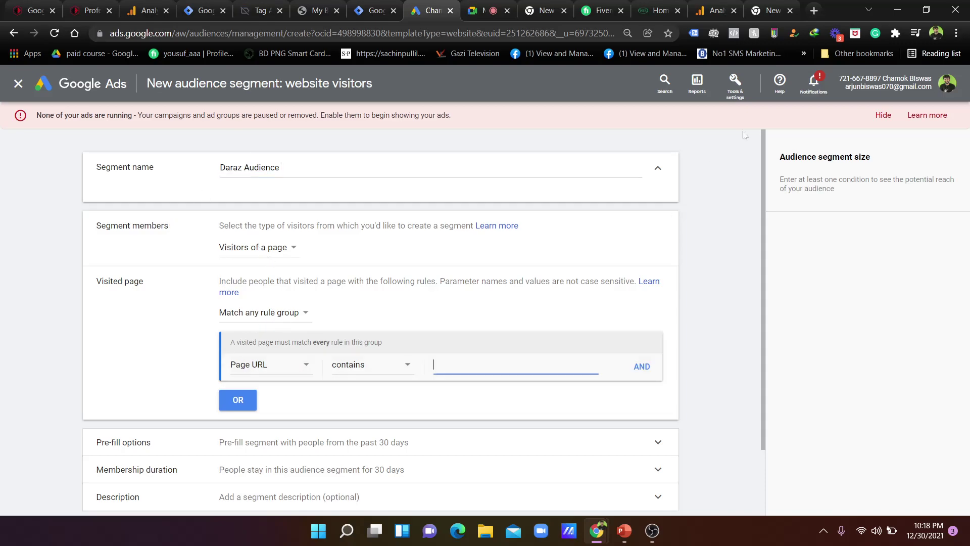
left_click(813, 10)
type("Da")
key("Return")
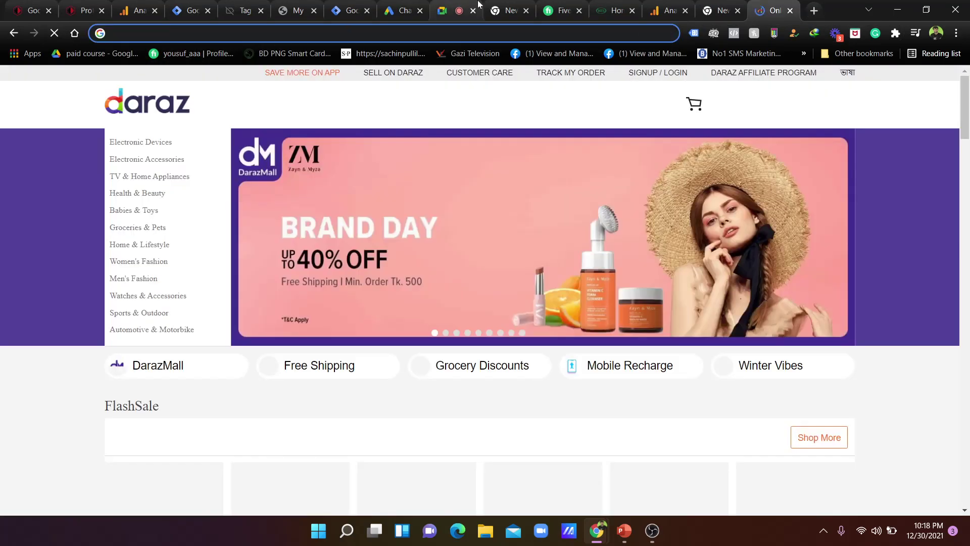
left_click(402, 11)
type("https://www.daraz.com.bd/")
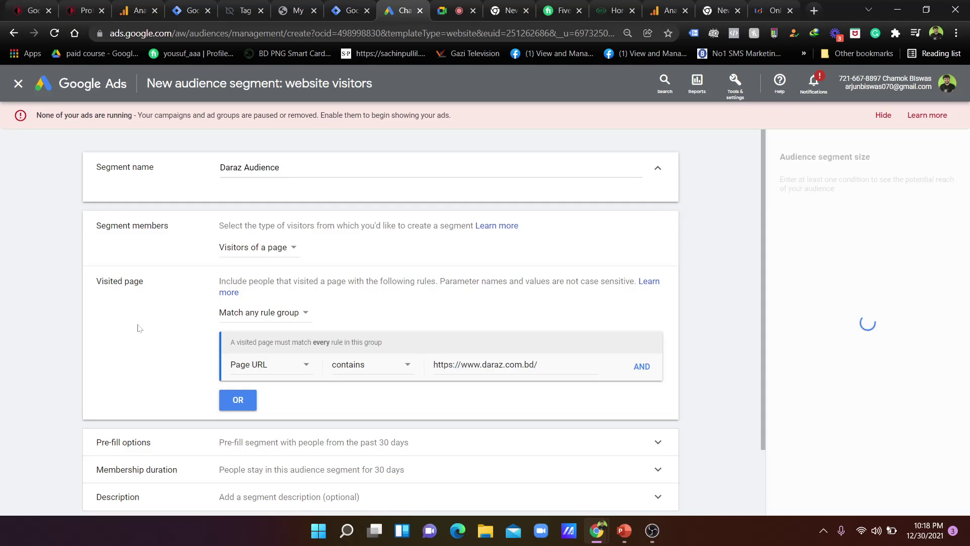
scroll(662, 318, "down", 2)
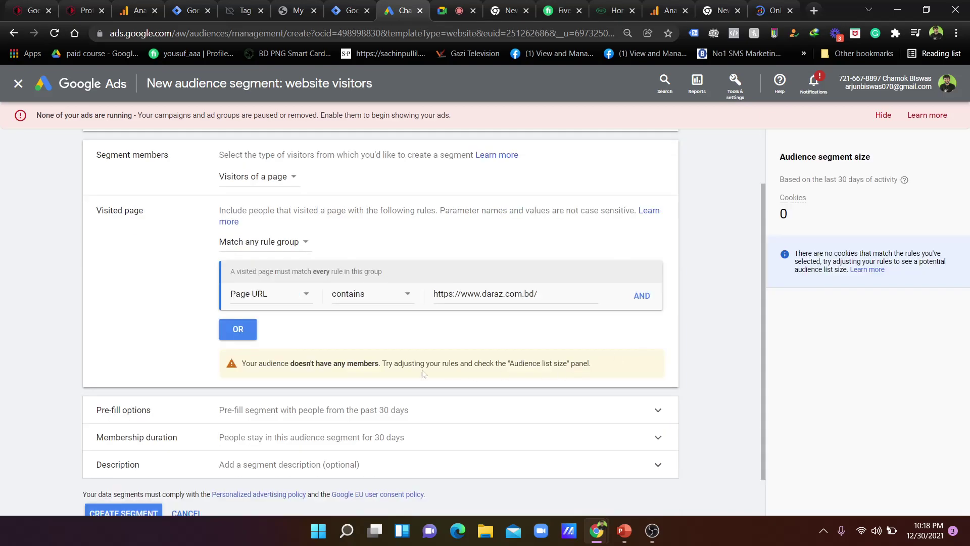
scroll(372, 376, "up", 2)
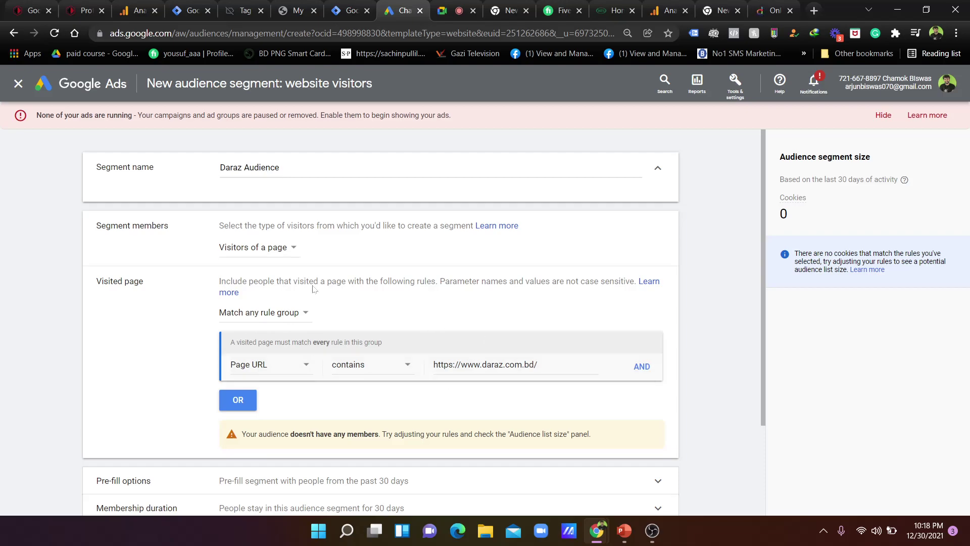
scroll(542, 390, "down", 3)
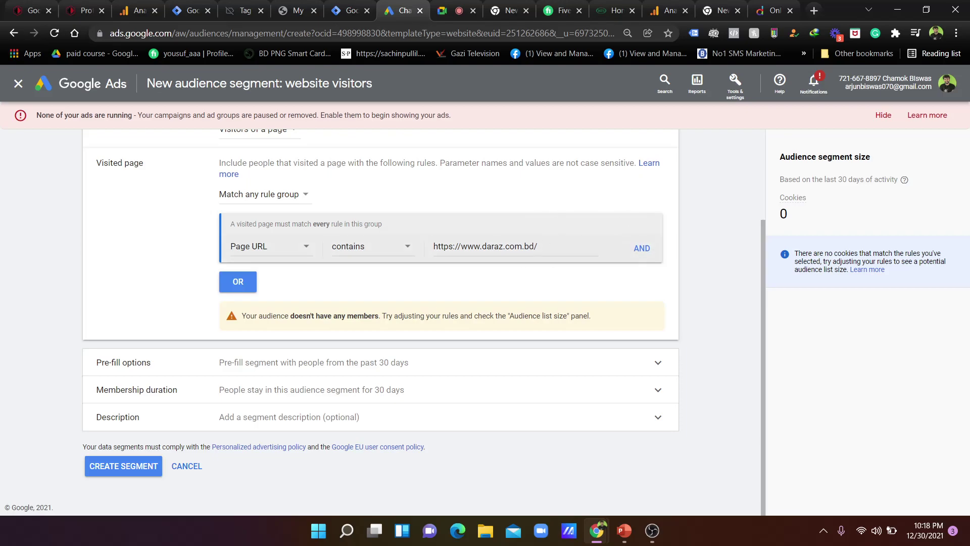
Look up the store's domain in Tag Manager and replace the Page URL rule's value with threephasedigitalstore.xyz
left_click(771, 10)
left_click(208, 35)
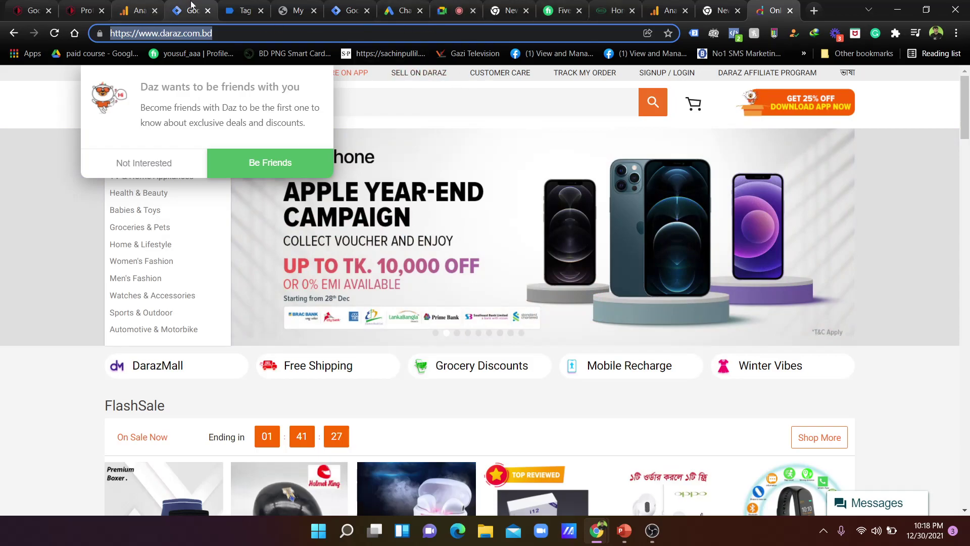
left_click(146, 10)
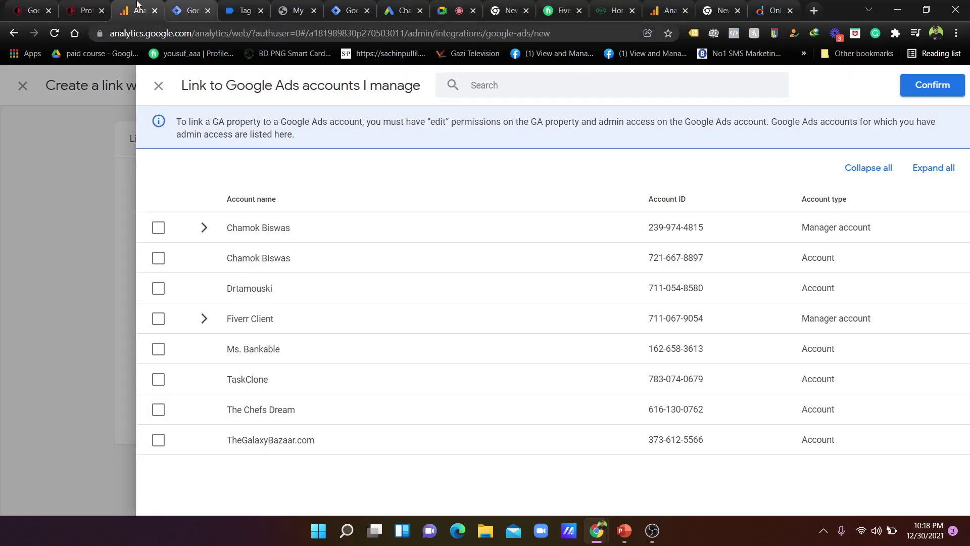
left_click(180, 6)
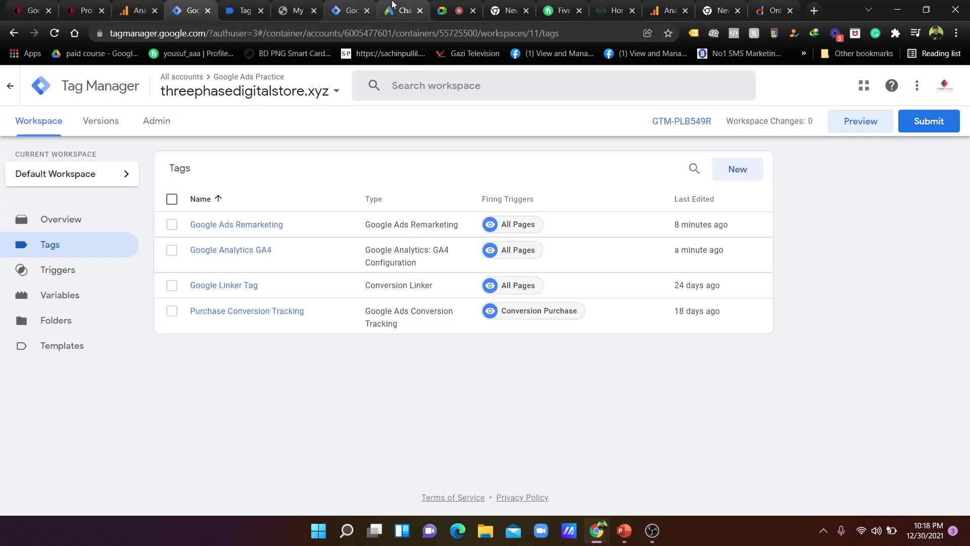
left_click(392, 4)
left_click(535, 246)
key("ctrl+a")
key("BackSpace")
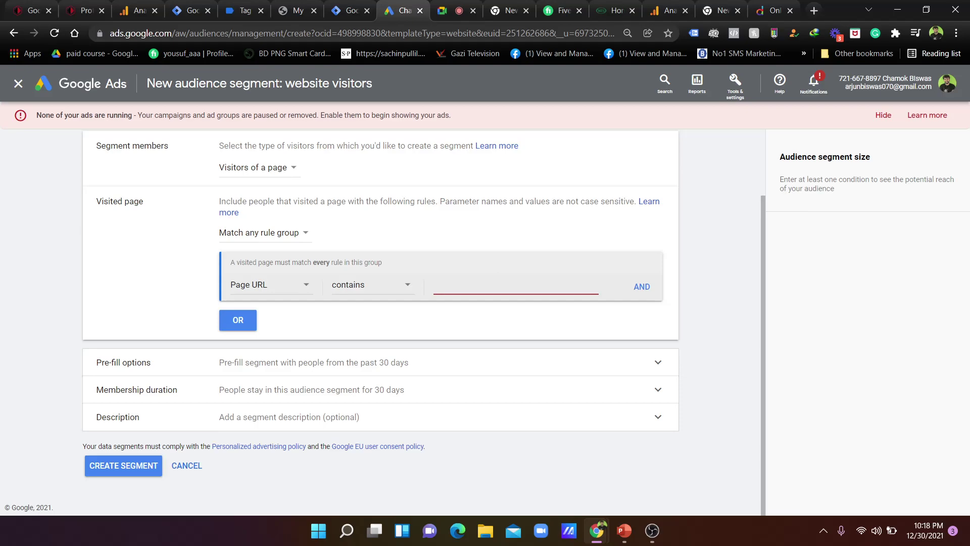
type("thr")
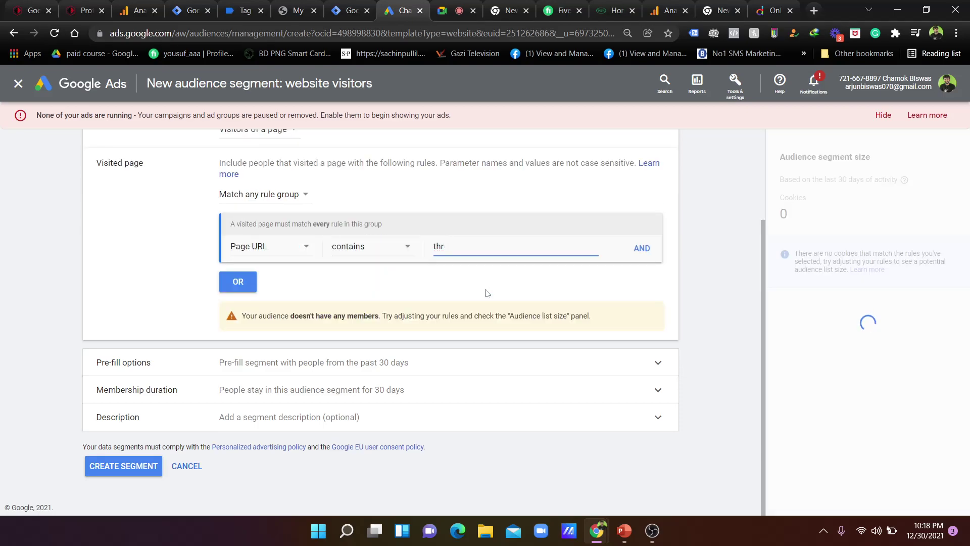
type("phasedigitalstore.xyz")
left_click(706, 278)
scroll(583, 279, "up", 2)
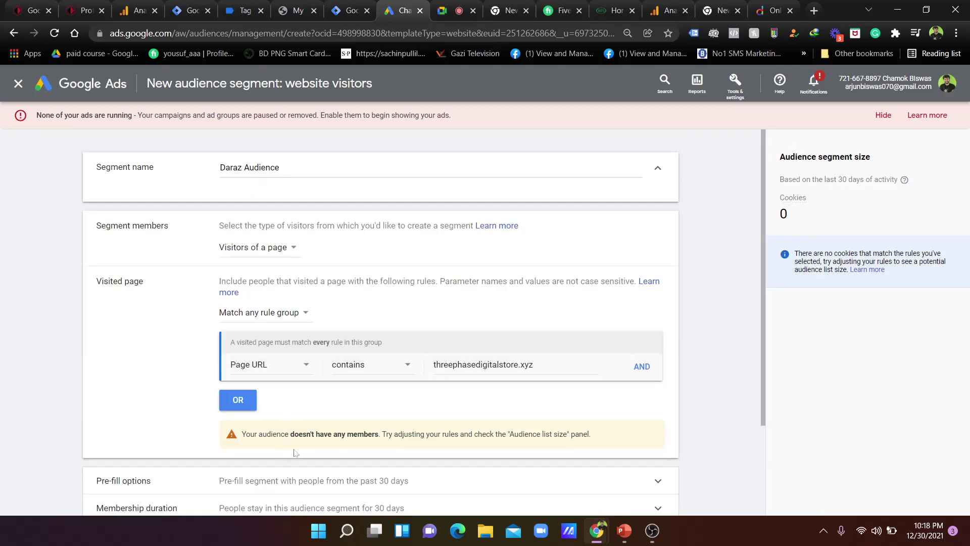
Close the new segment form without creating the segment and reload the Audience manager segments list
scroll(157, 241, "down", 4)
scroll(71, 228, "up", 4)
left_click(18, 83)
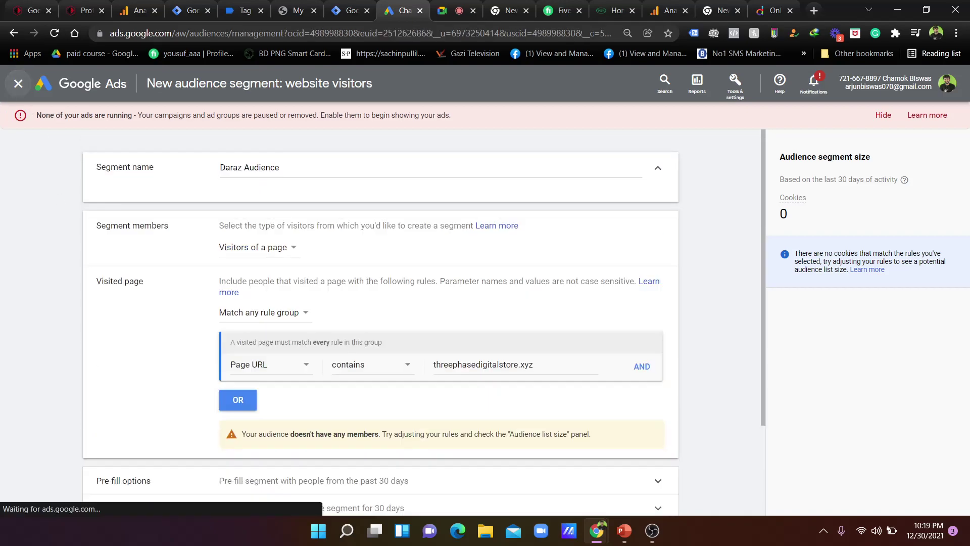
left_click(54, 33)
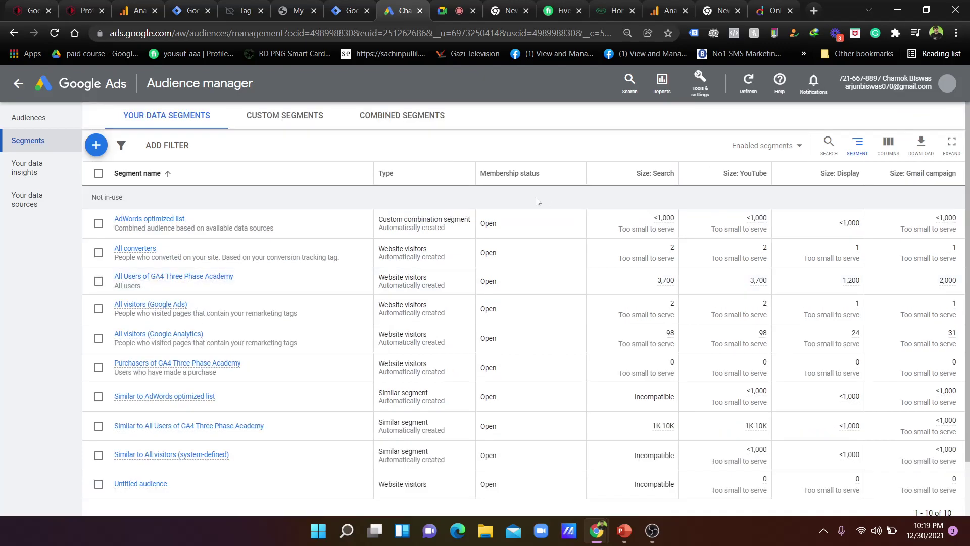
Examine the segments imported from GA4 Three Phase Academy and the Search size of its All Users segment
scroll(215, 236, "down", 2)
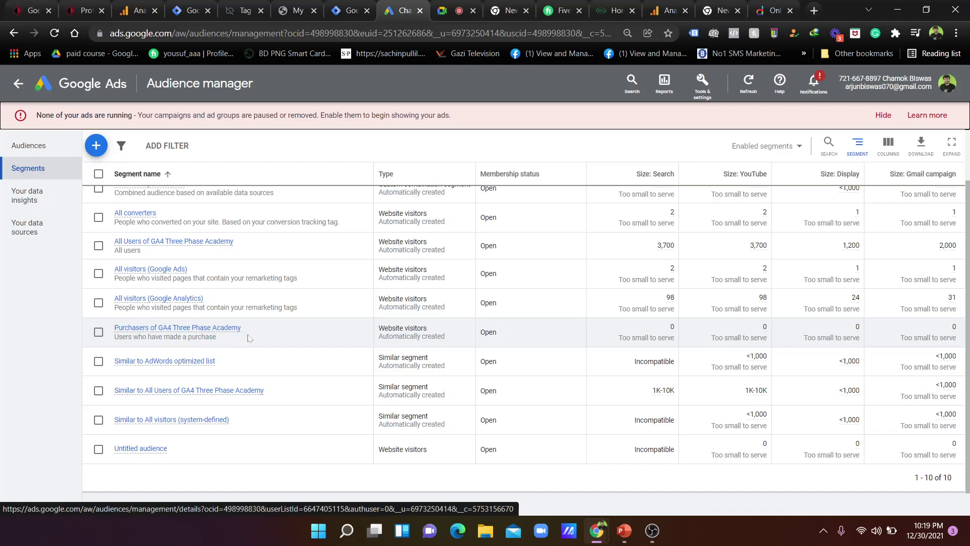
mouse_move(164, 270)
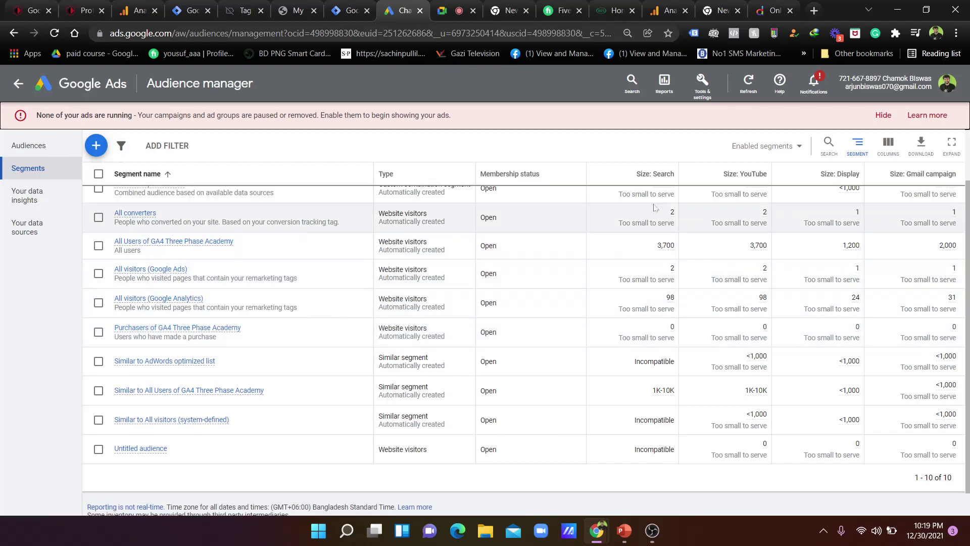
scroll(659, 251, "up", 1)
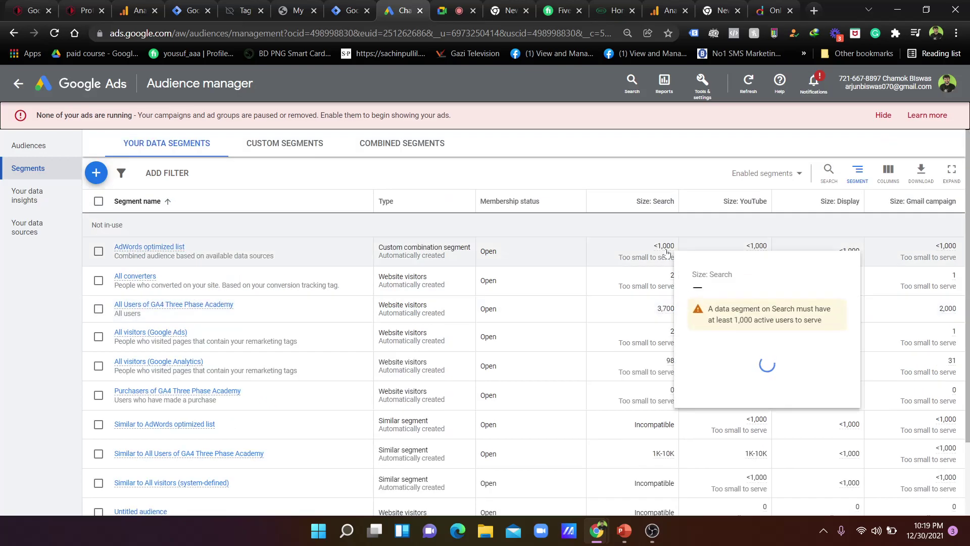
scroll(659, 251, "down", 1)
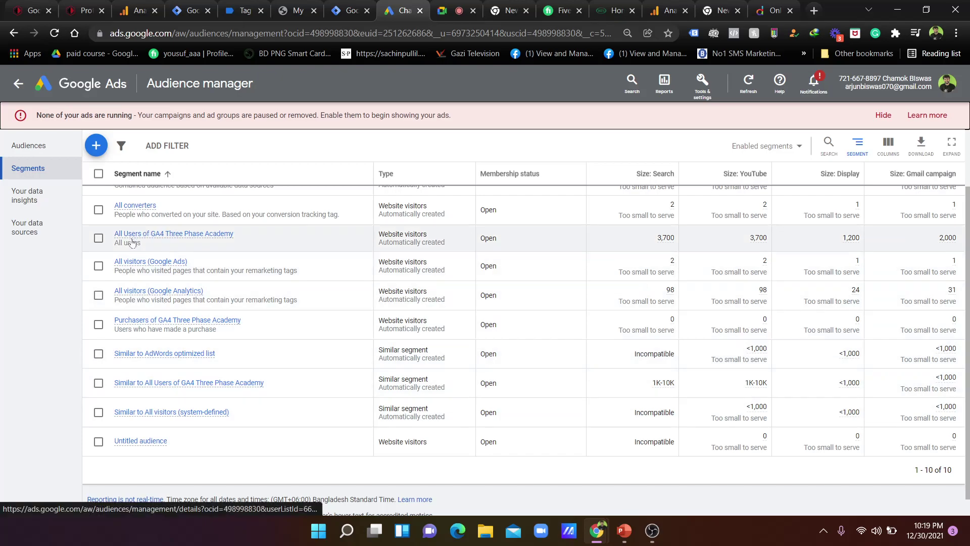
scroll(665, 250, "up", 2)
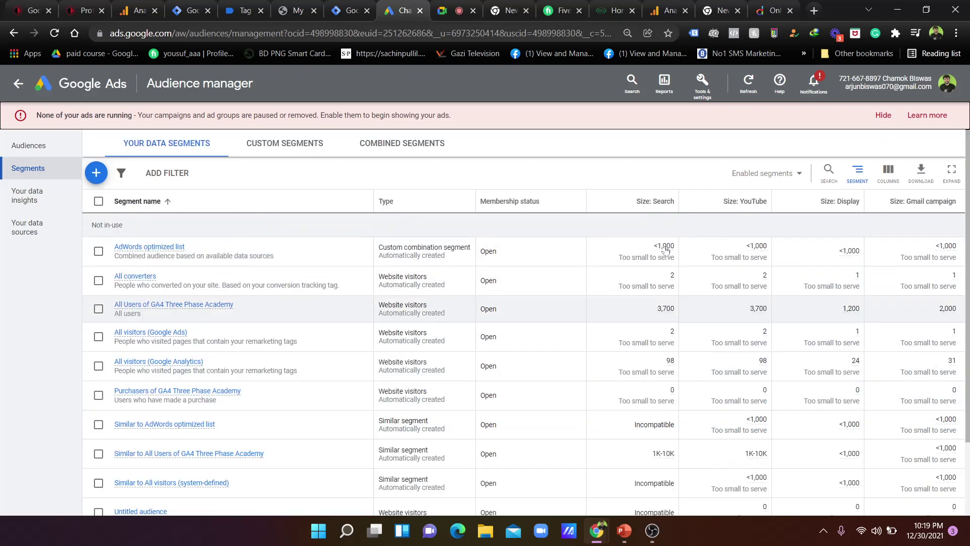
mouse_move(663, 314)
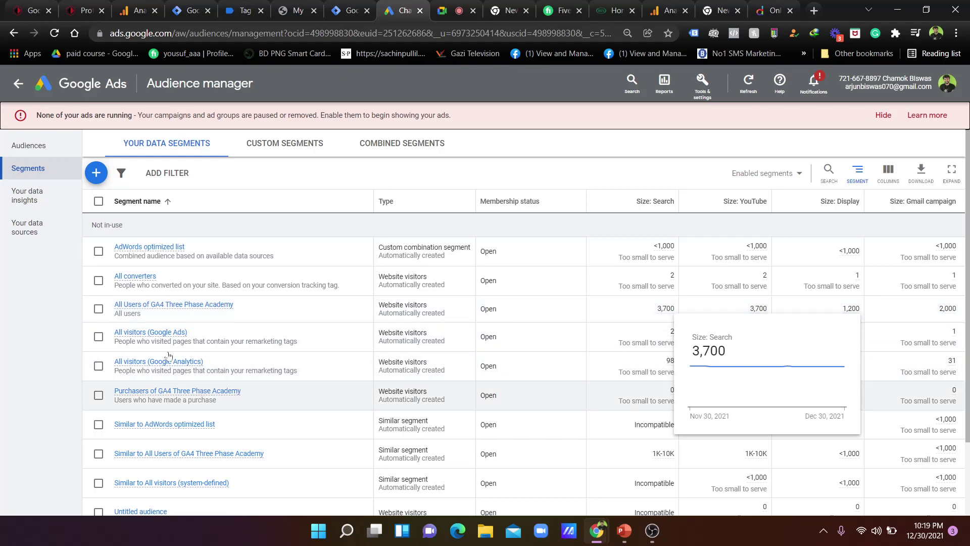
Leave Audience manager and return to the All campaigns overview
left_click(98, 308)
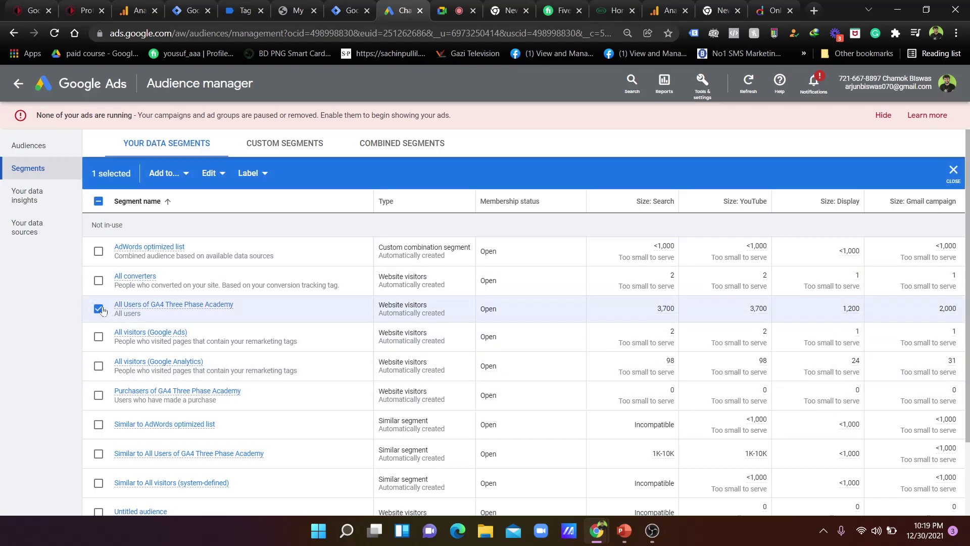
left_click(99, 309)
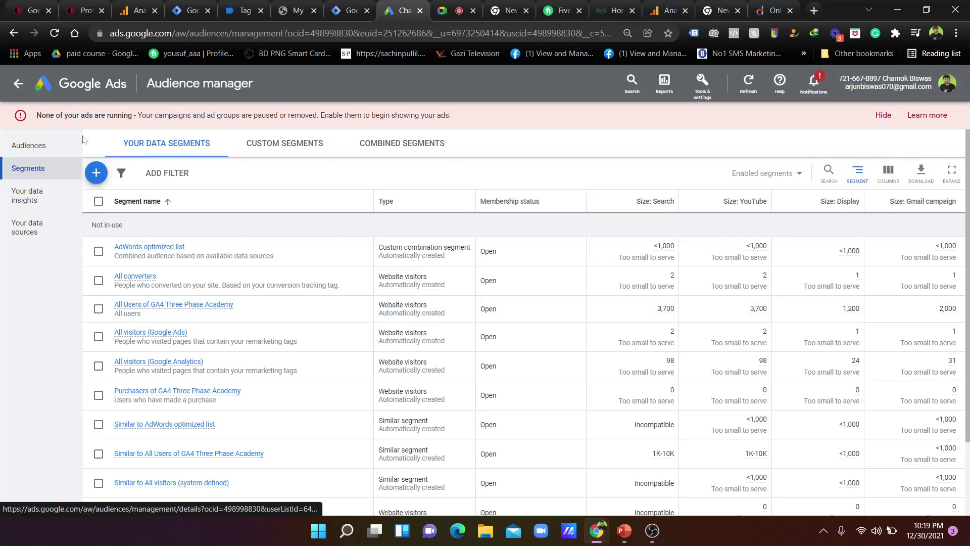
left_click(18, 84)
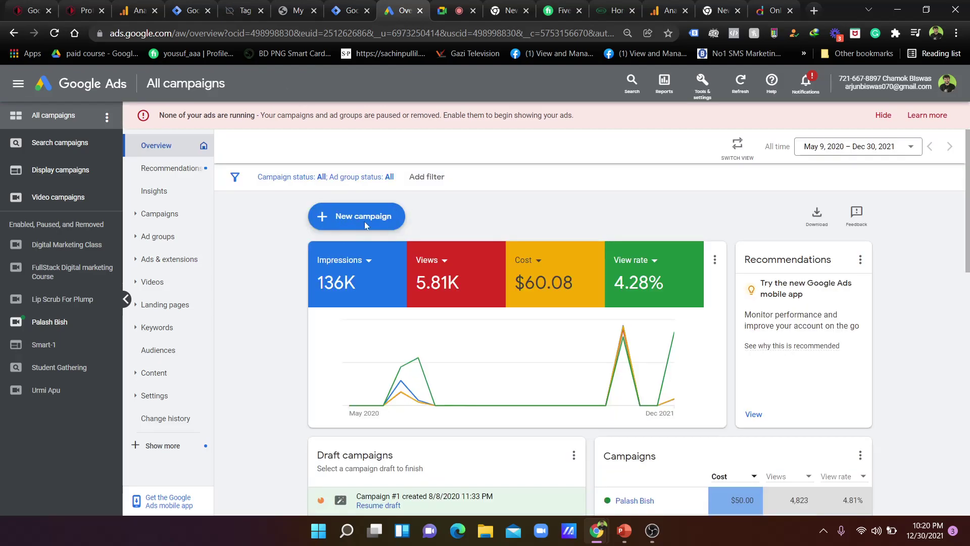
left_click(365, 222)
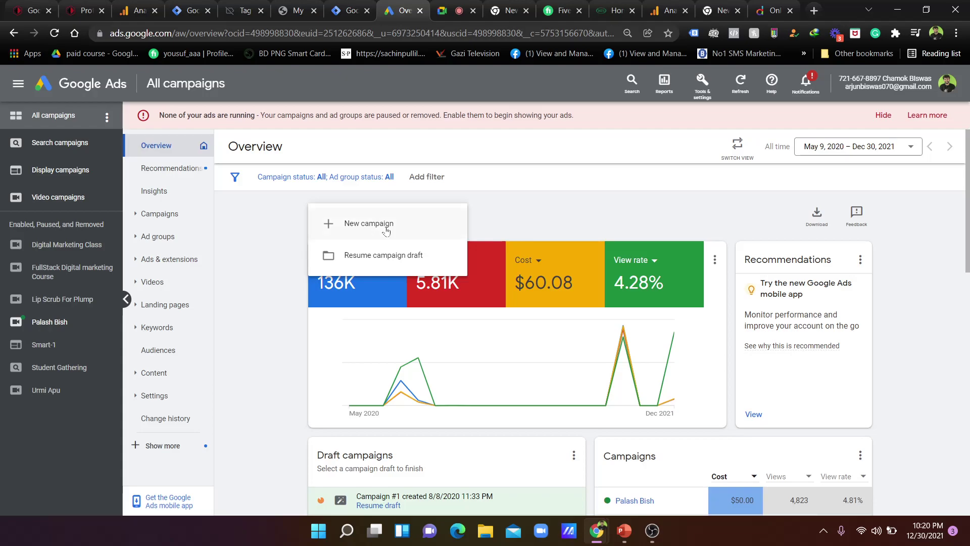
left_click(384, 223)
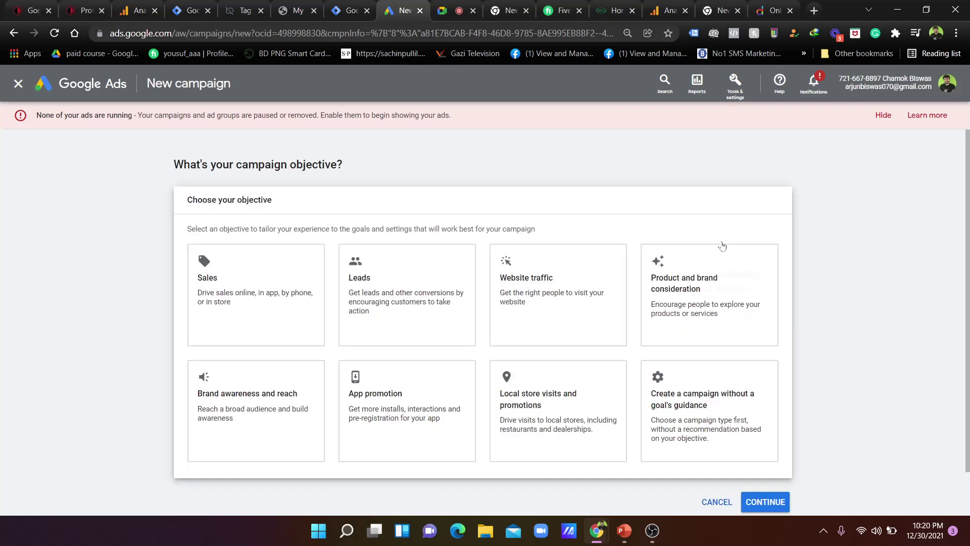
scroll(722, 246, "down", 1)
left_click(707, 374)
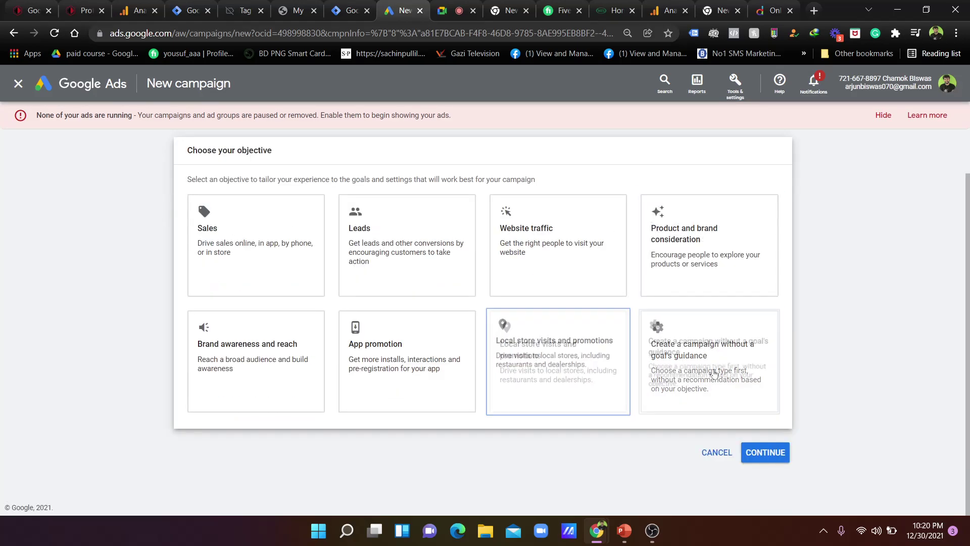
left_click(605, 249)
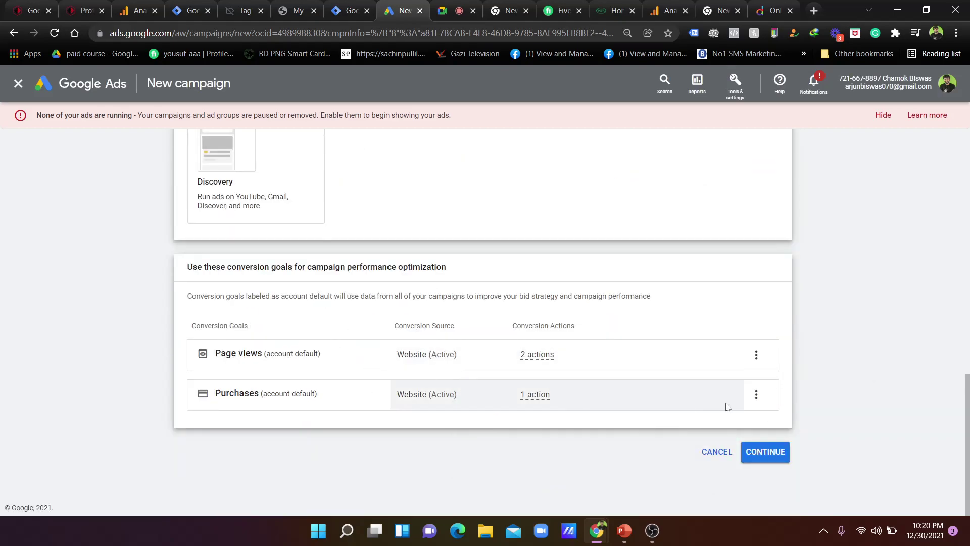
left_click(749, 450)
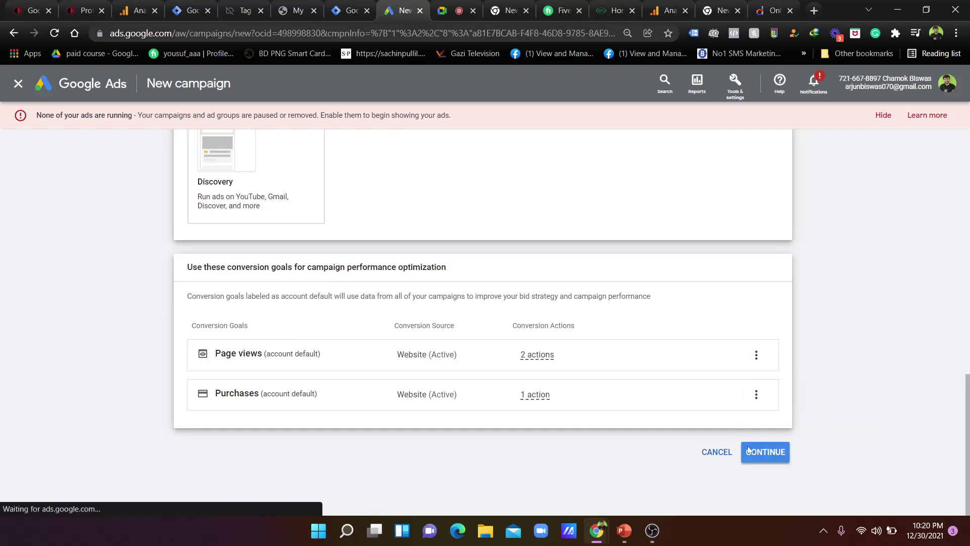
left_click(299, 287)
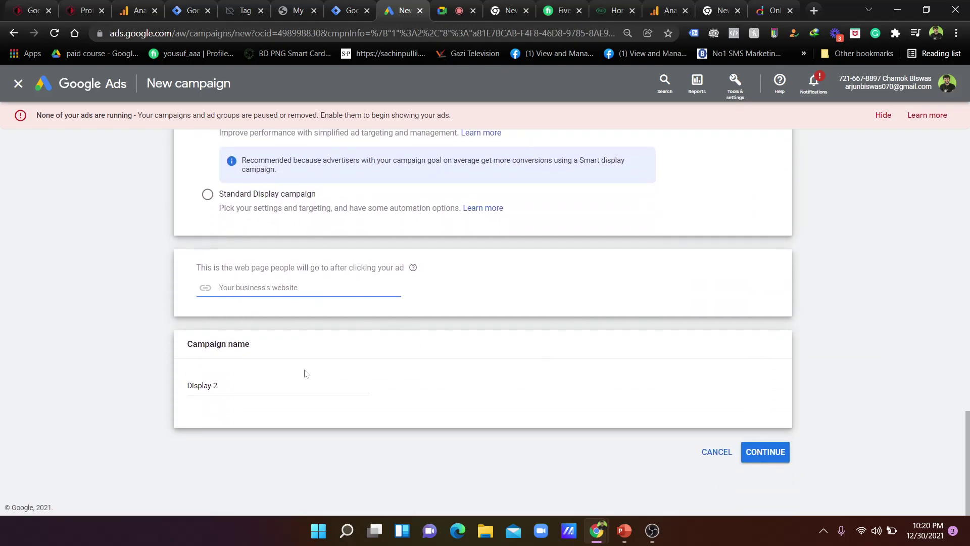
left_click(772, 463)
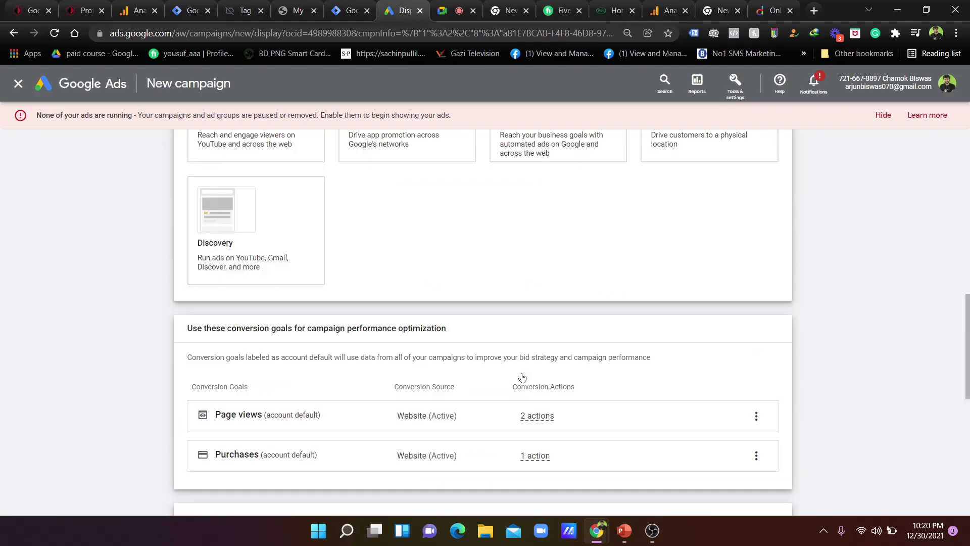
left_click(536, 297)
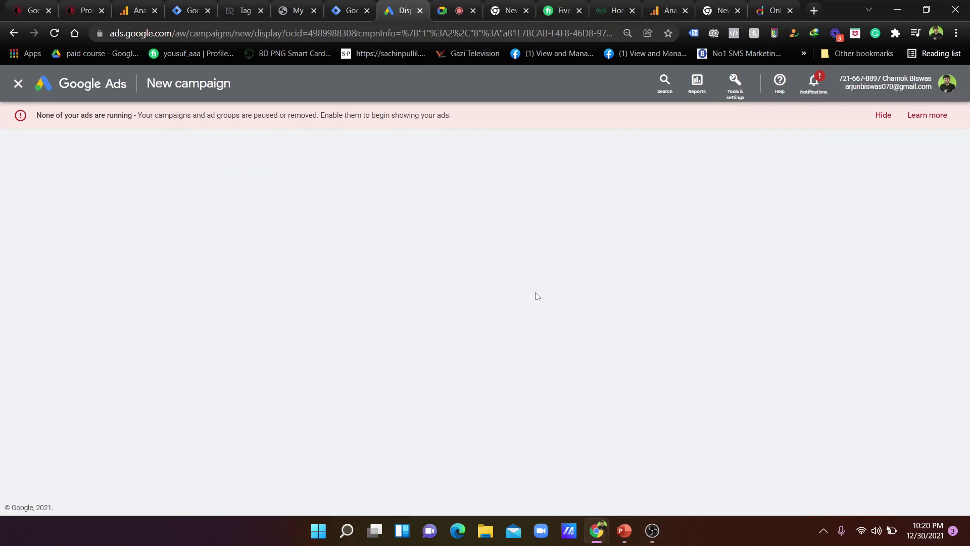
scroll(492, 213, "down", 4)
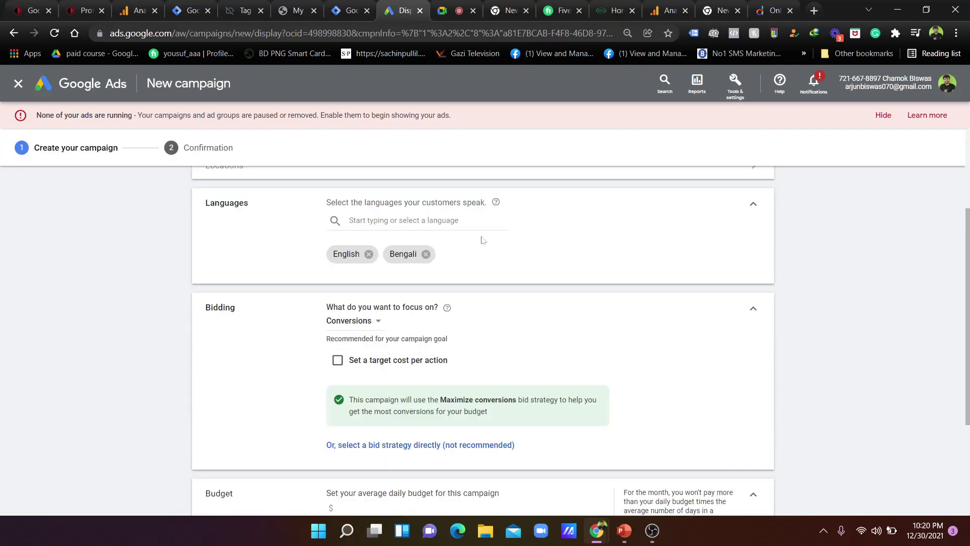
scroll(483, 258, "down", 6)
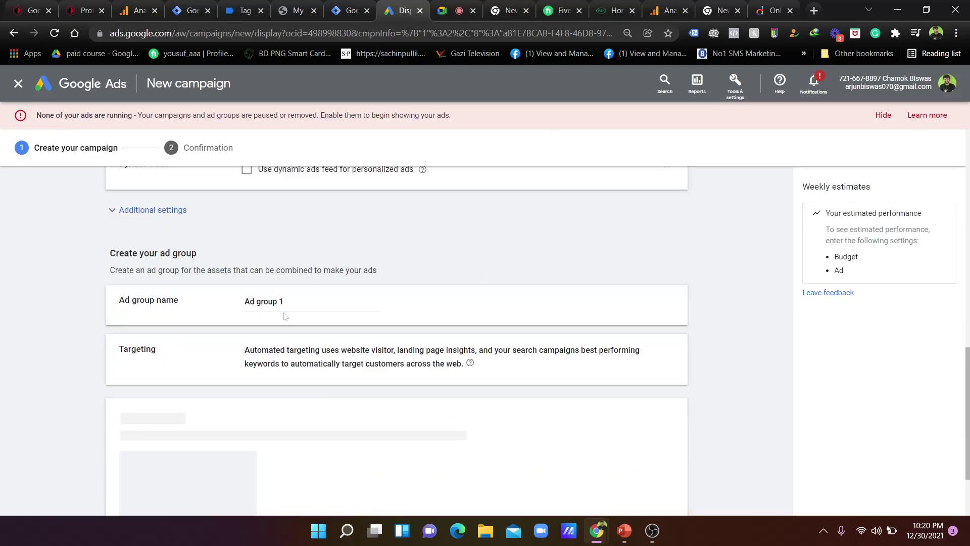
scroll(289, 362, "down", 1)
scroll(293, 359, "up", 1)
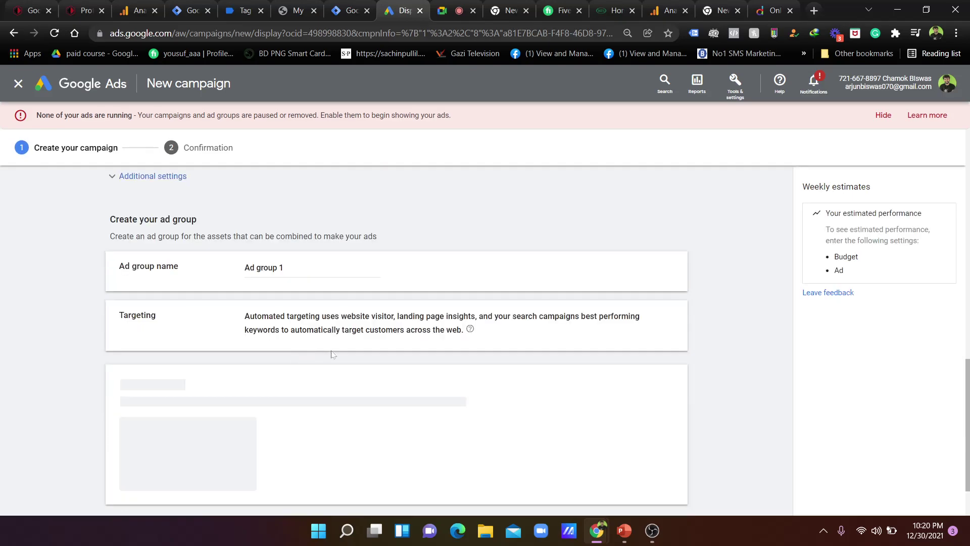
scroll(332, 354, "up", 5)
scroll(331, 351, "down", 1)
scroll(313, 354, "down", 1)
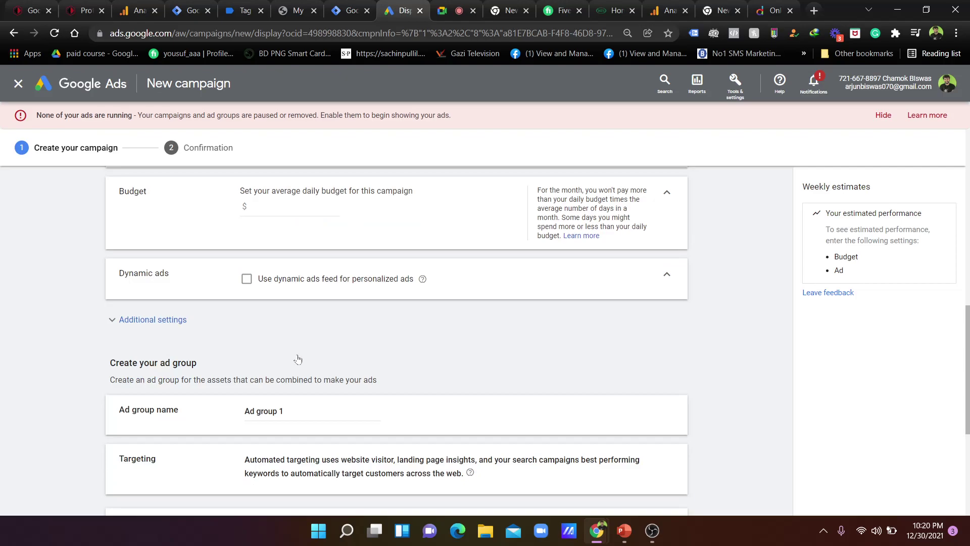
scroll(303, 369, "down", 1)
scroll(317, 407, "down", 5)
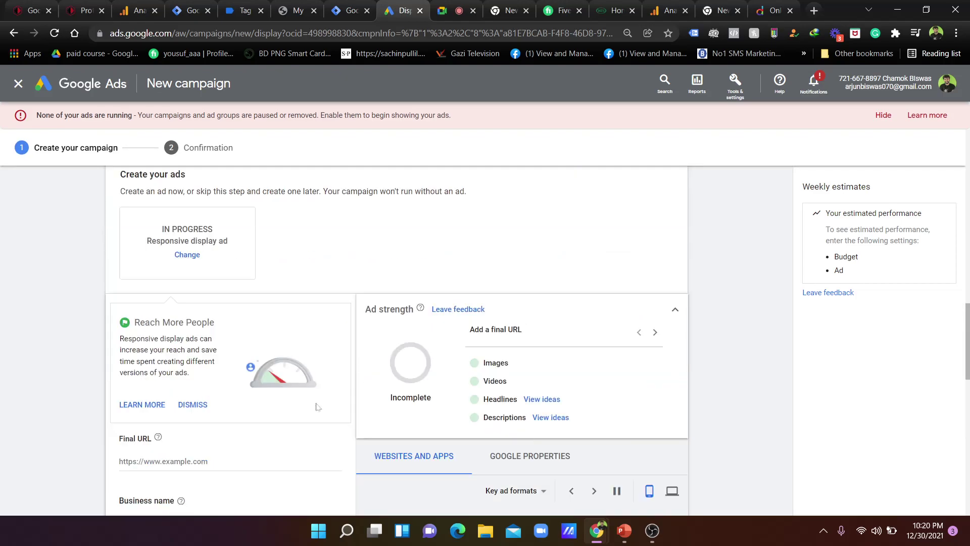
scroll(317, 406, "up", 7)
scroll(317, 406, "up", 10)
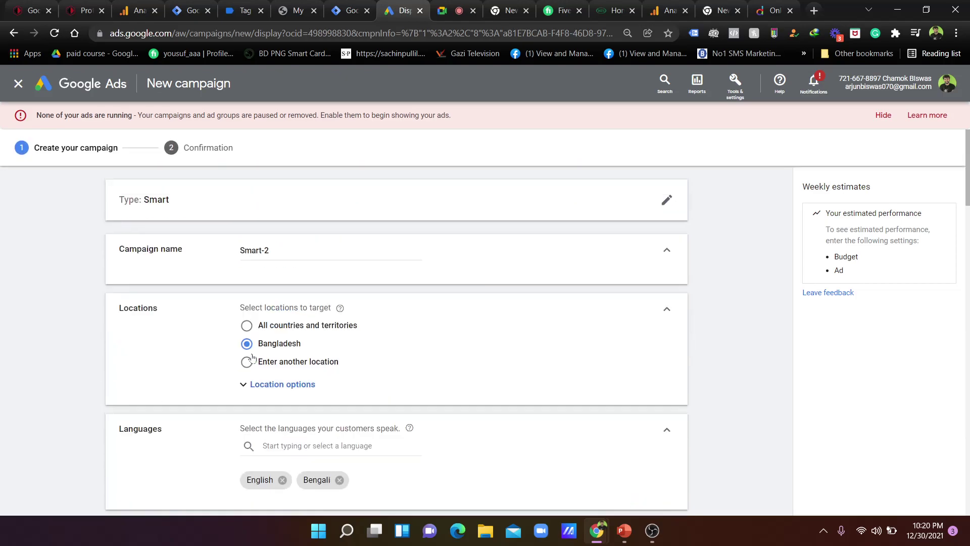
left_click(18, 84)
left_click(623, 311)
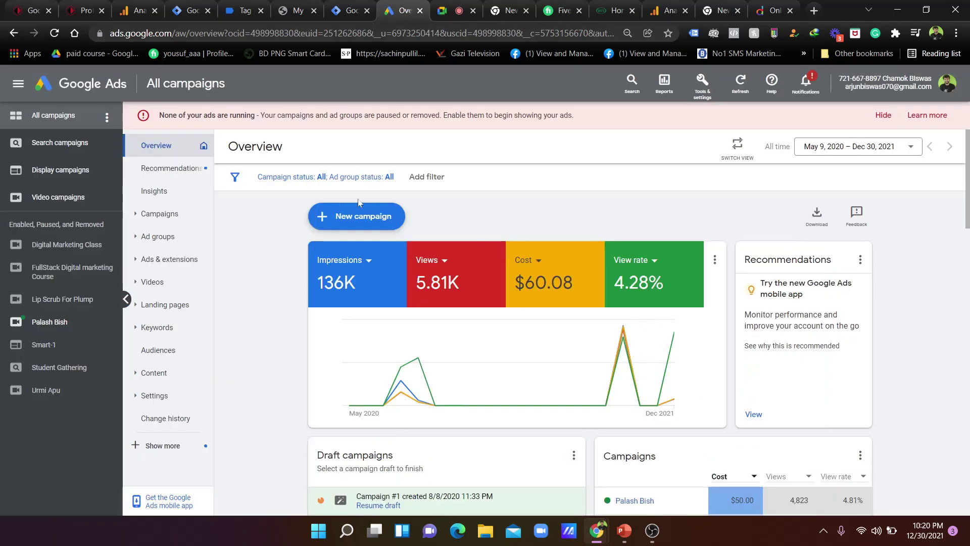
Start a new Search campaign without a goal's guidance and choose Website visits as the desired result
left_click(343, 225)
left_click(380, 221)
scroll(712, 265, "down", 1)
left_click(704, 409)
left_click(222, 230)
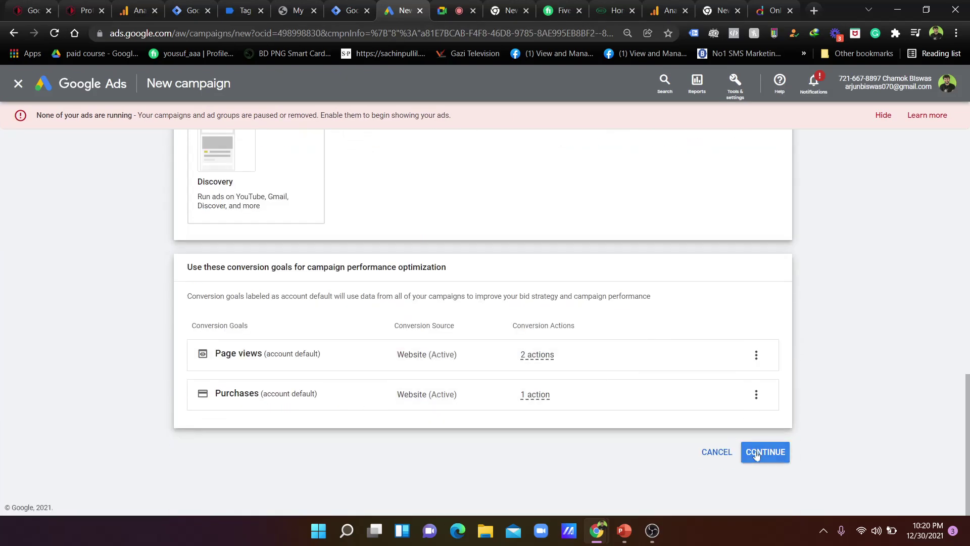
left_click(756, 455)
left_click(247, 363)
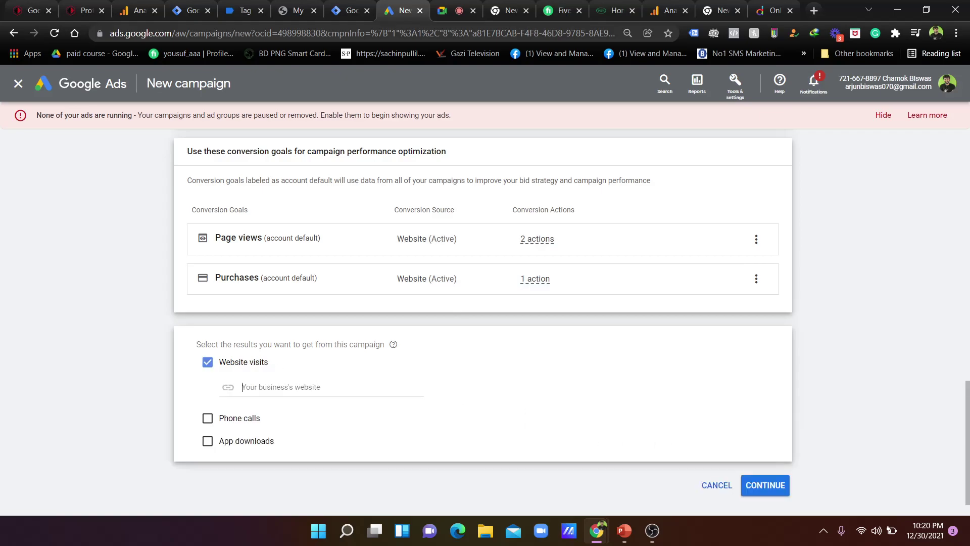
key("ctrl+t")
type("h")
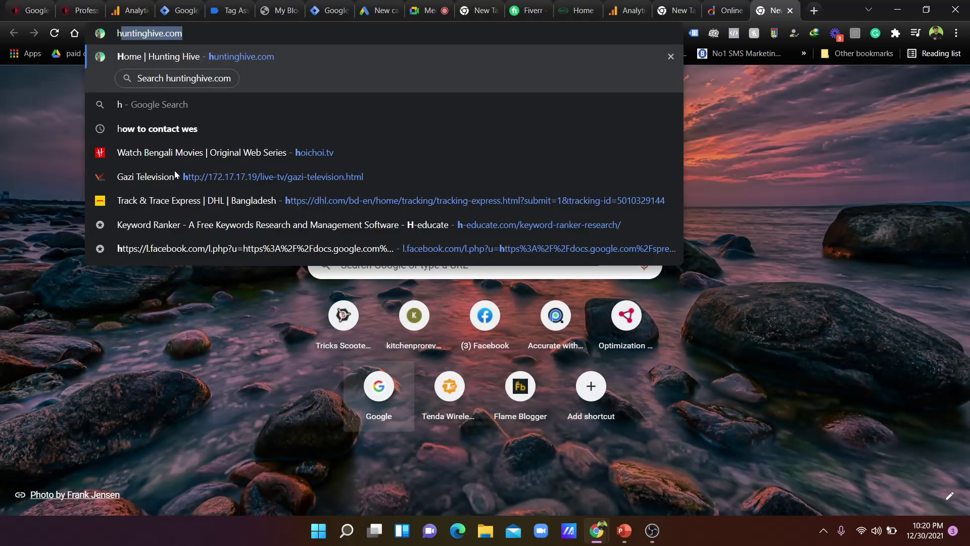
left_click(367, 5)
Set the business website to Threephaseacademy.com and start a new campaign instead of finishing a saved draft
type("Three")
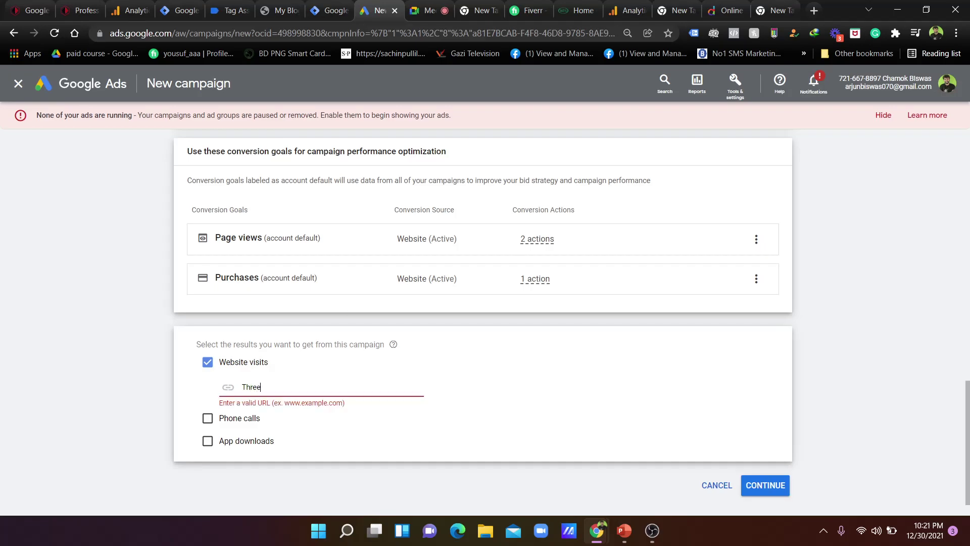
type("phaseacademy.c")
left_click(772, 486)
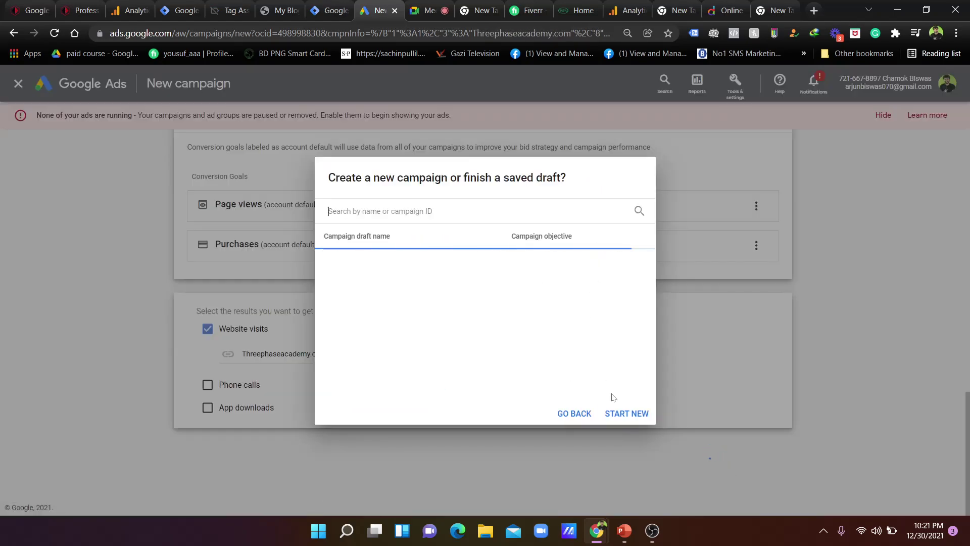
left_click(614, 412)
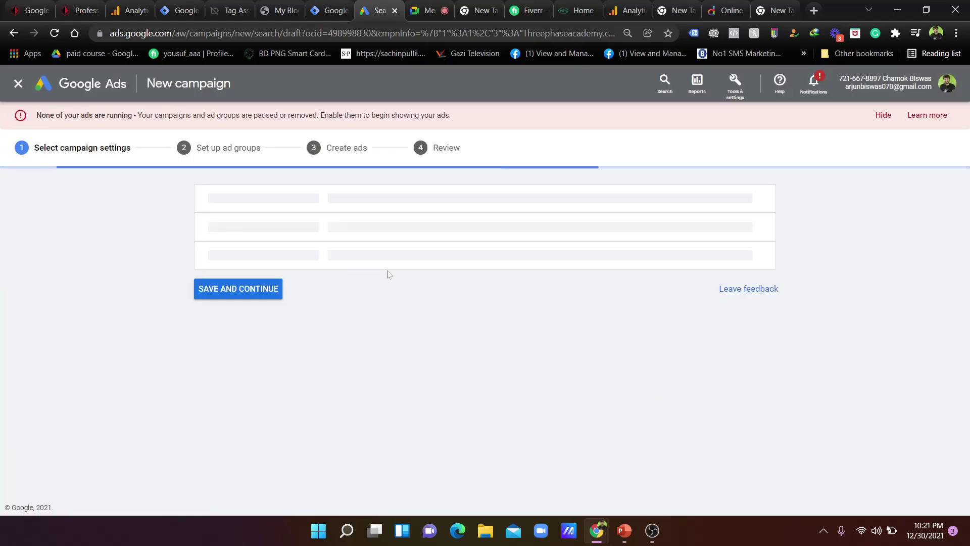
Go through the Search campaign's settings and open Audience segments to browse the available segment categories
scroll(441, 298, "down", 8)
scroll(441, 298, "down", 8)
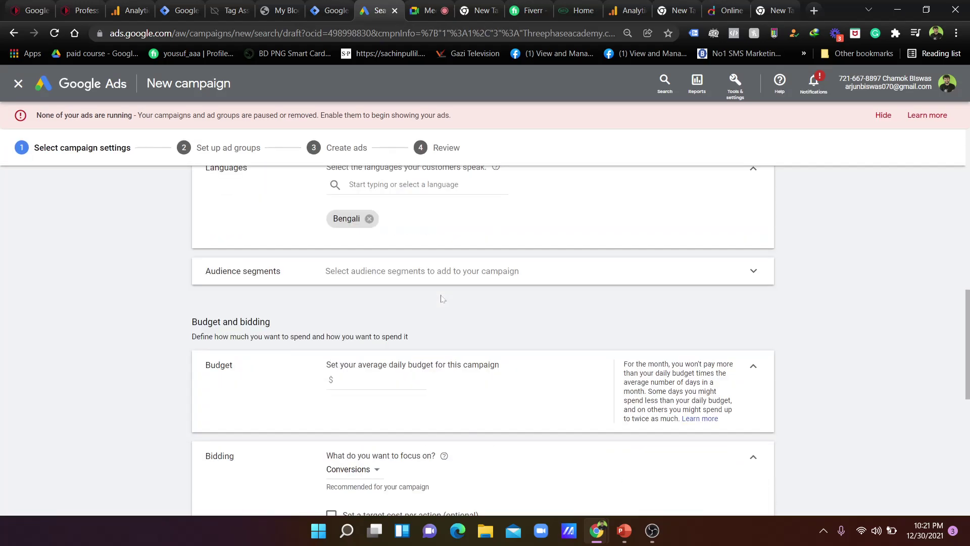
scroll(441, 298, "down", 3)
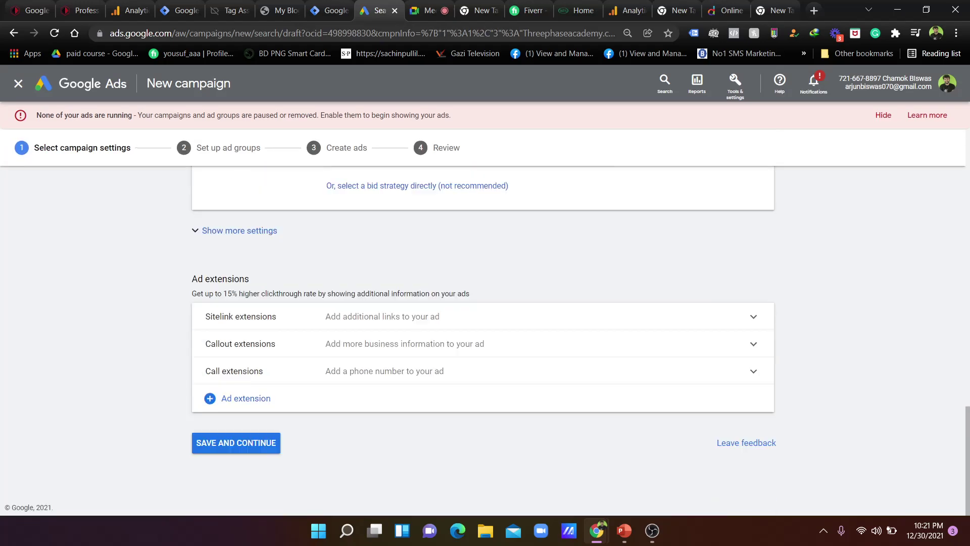
scroll(411, 304, "up", 4)
scroll(238, 183, "down", 3)
scroll(255, 181, "up", 7)
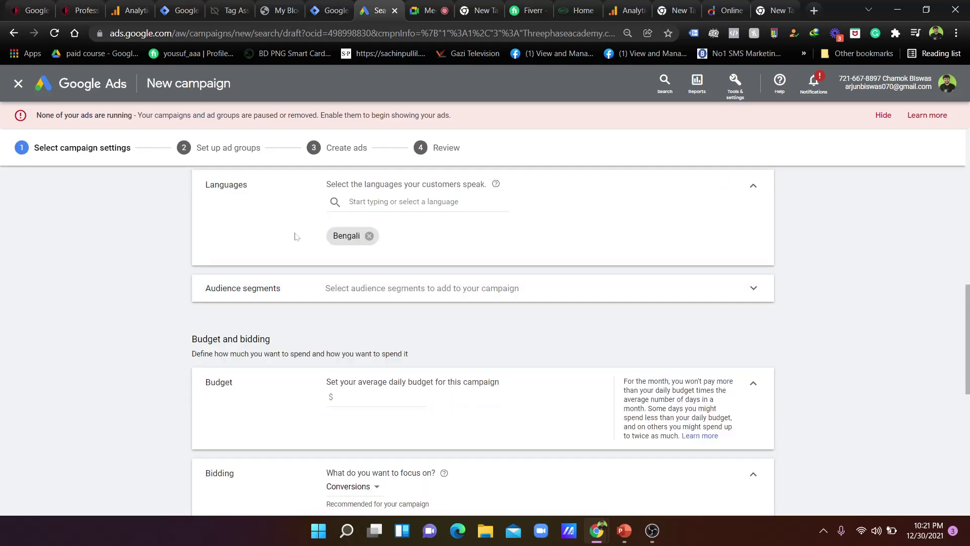
left_click(347, 291)
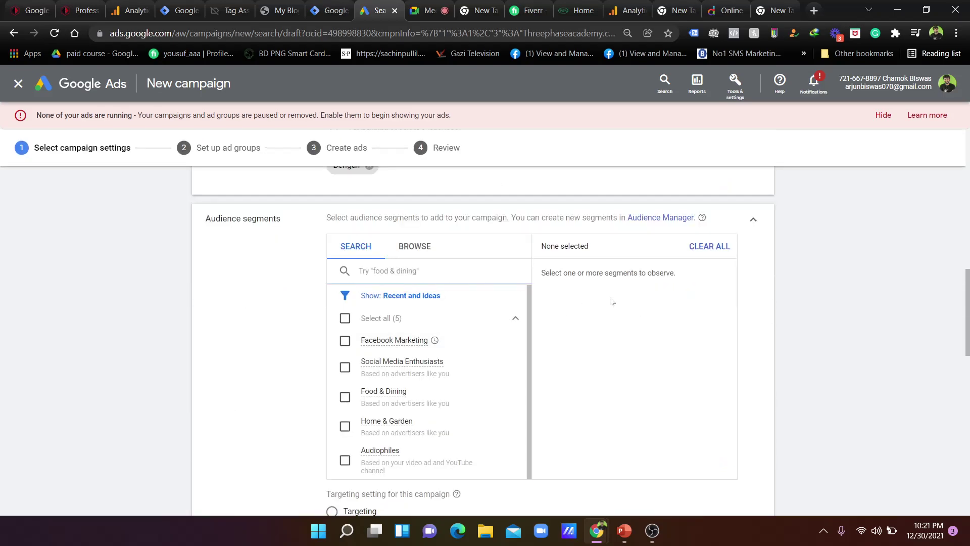
left_click(414, 246)
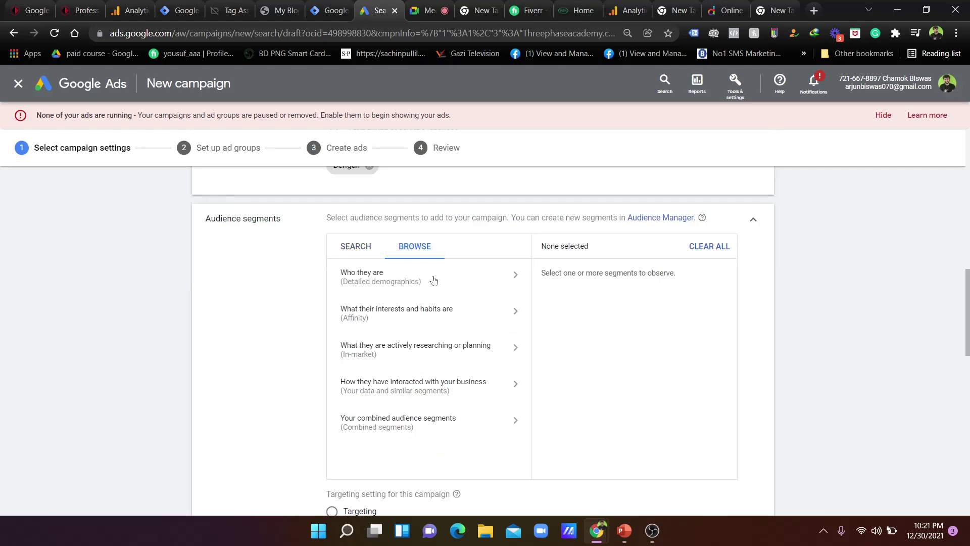
Check the combined audience segments available for the campaign and return to the segment category list
left_click(441, 423)
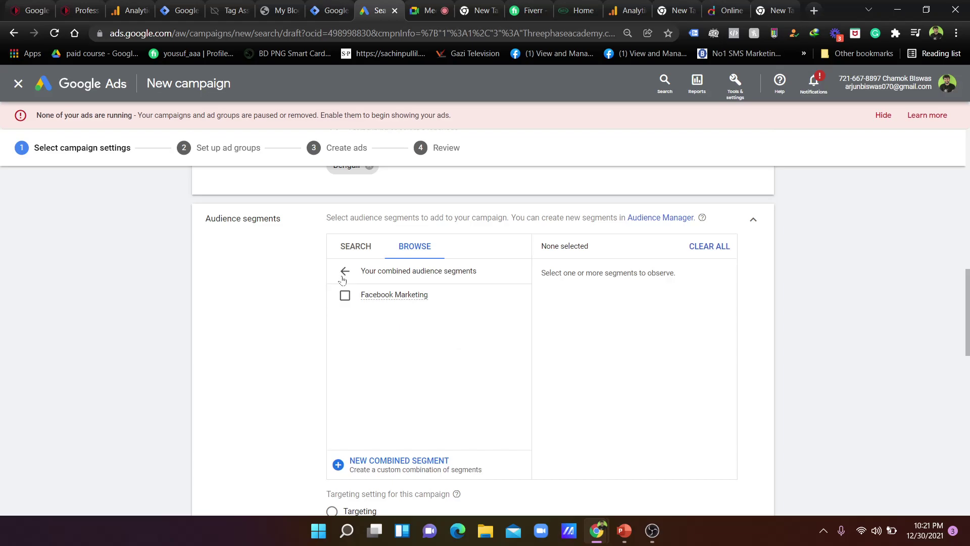
scroll(347, 298, "down", 3)
scroll(396, 368, "up", 4)
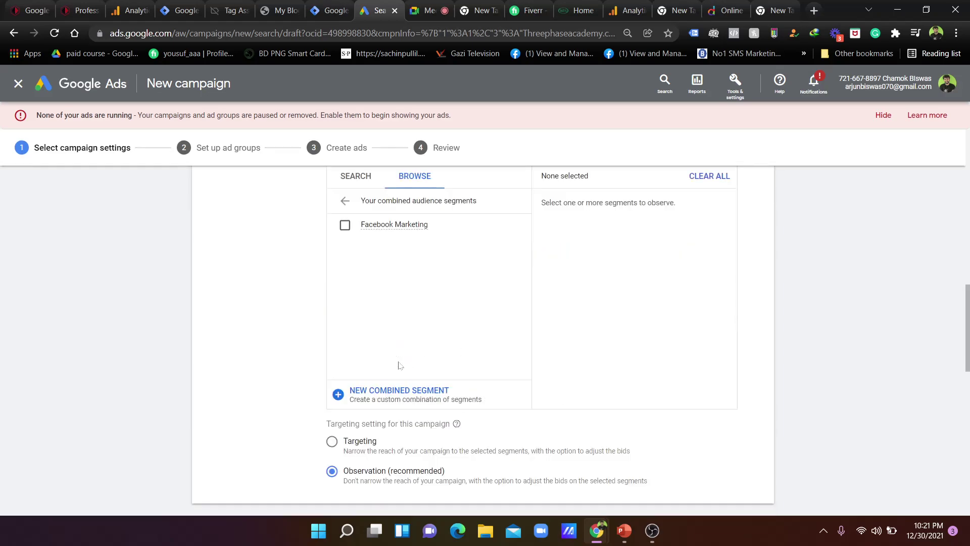
left_click(347, 344)
Review the segment categories and the campaign's targeting setting, and show the recent and suggested segments
scroll(478, 371, "down", 2)
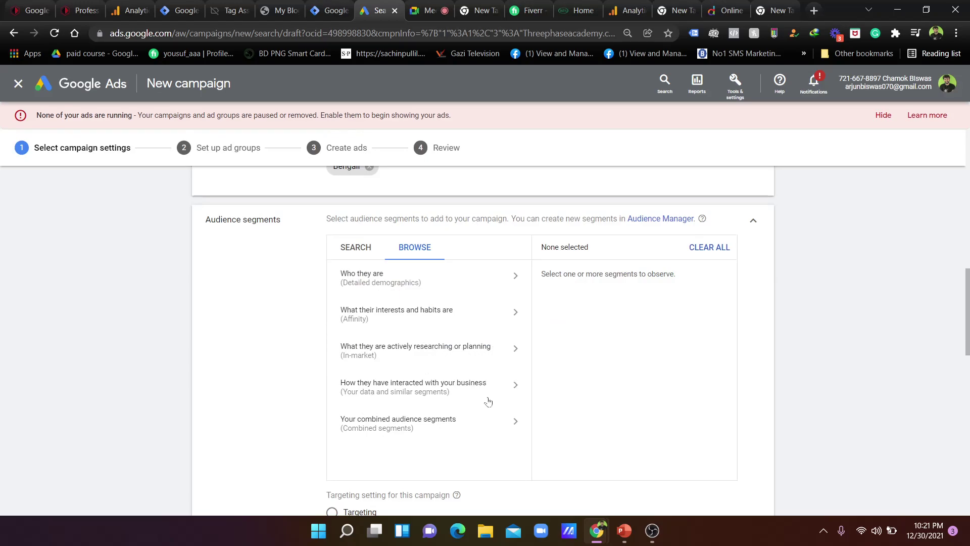
scroll(465, 361, "down", 2)
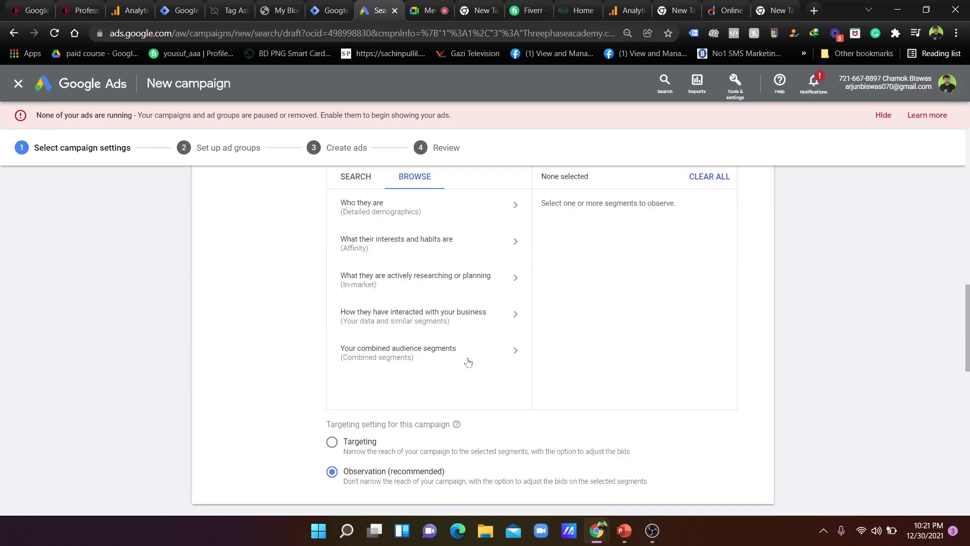
scroll(468, 368, "up", 4)
left_click(355, 320)
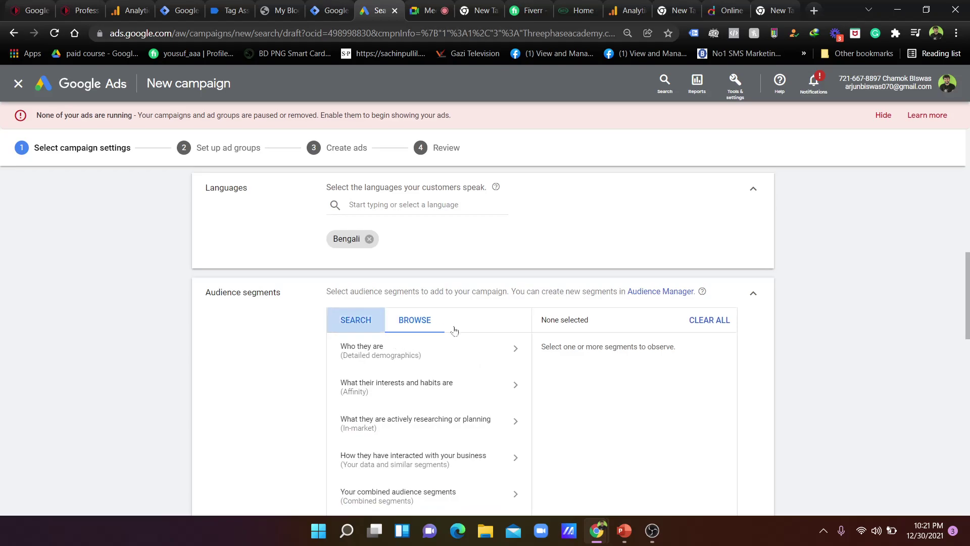
scroll(485, 331, "down", 3)
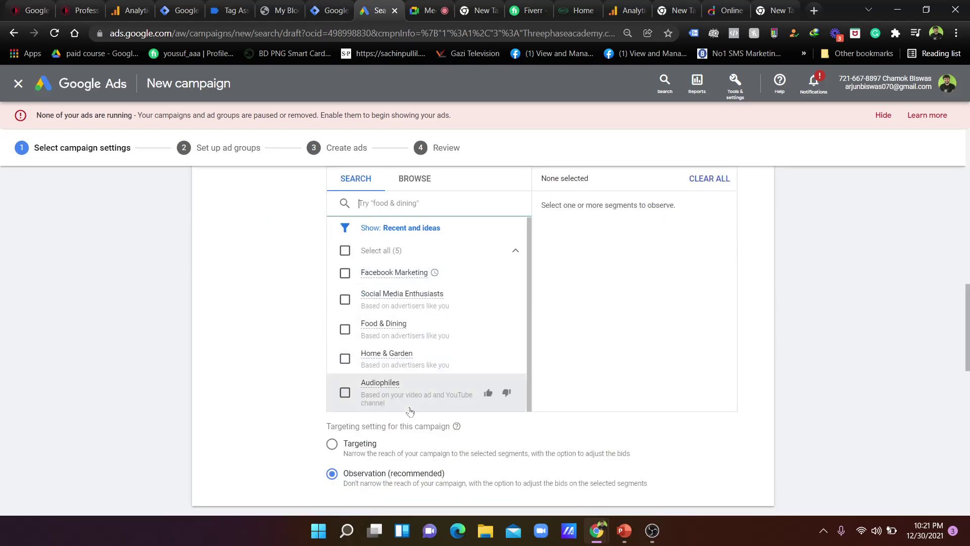
Try the Targeting setting for the campaign, return it to Observation, and browse the audience segment categories again
left_click(359, 444)
scroll(422, 396, "up", 4)
scroll(422, 400, "down", 3)
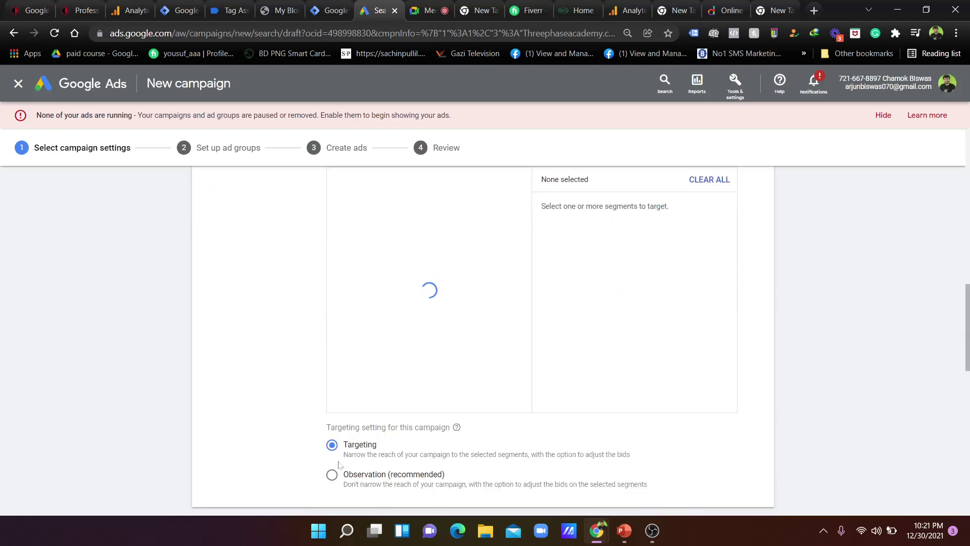
scroll(459, 370, "up", 3)
left_click(406, 326)
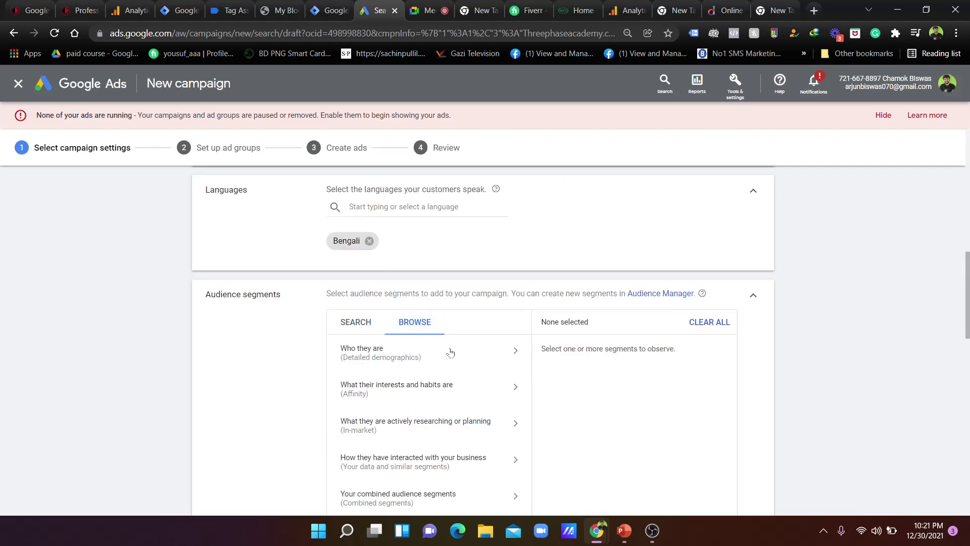
scroll(471, 357, "down", 2)
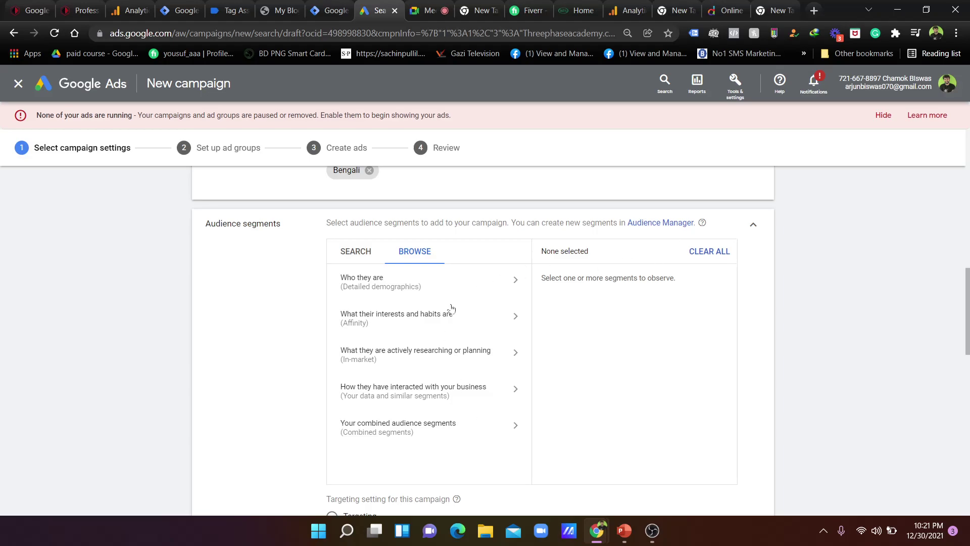
scroll(465, 286, "down", 4)
scroll(468, 284, "up", 4)
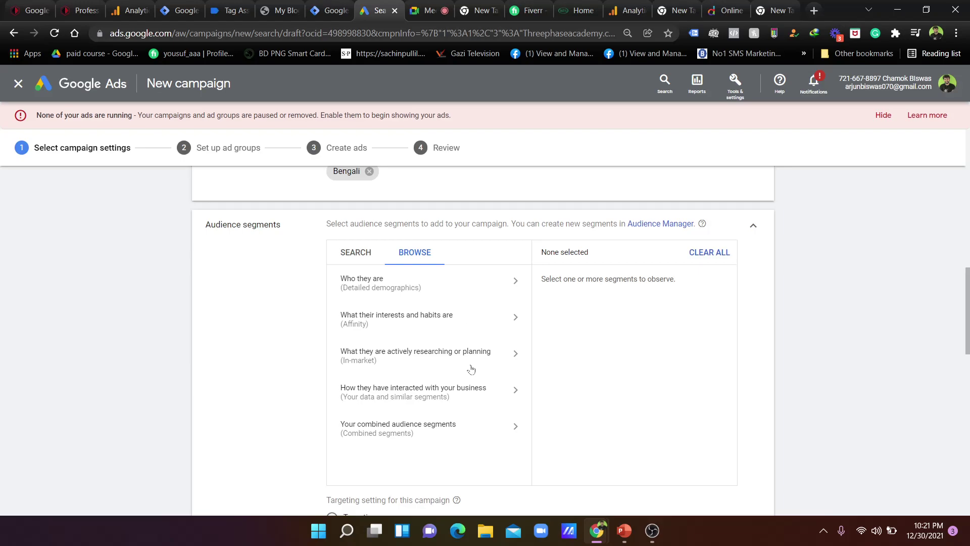
View the combined audience segments and the form for creating a combined segment, and cancel the form
left_click(462, 436)
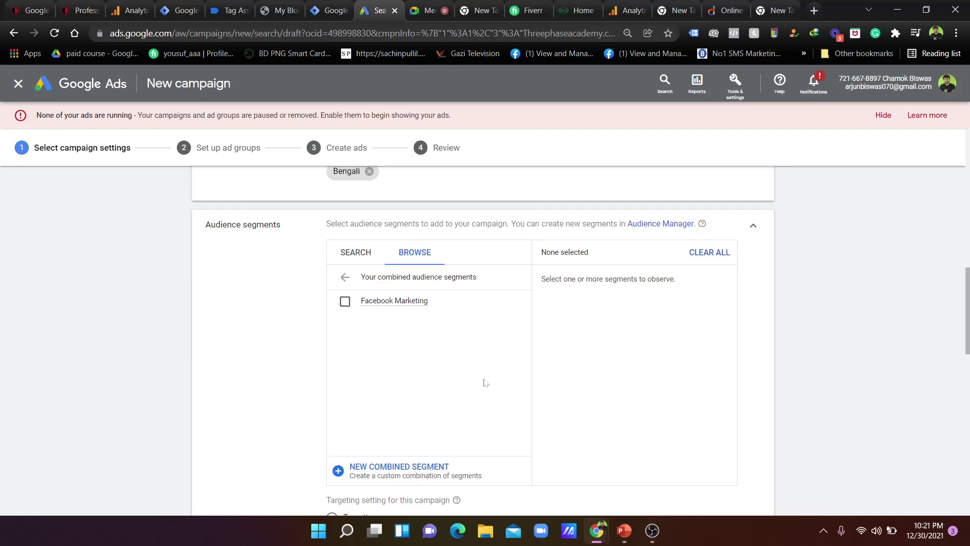
left_click(400, 467)
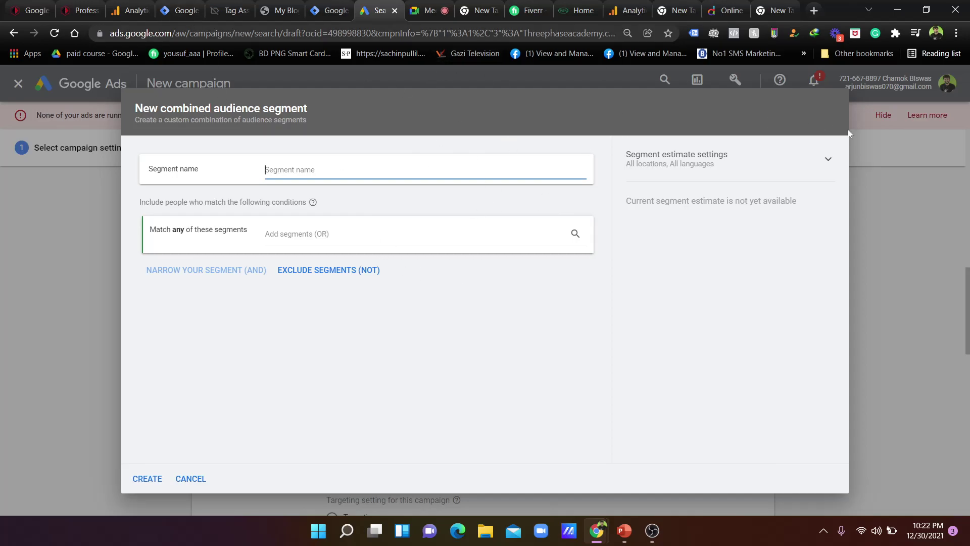
left_click(191, 478)
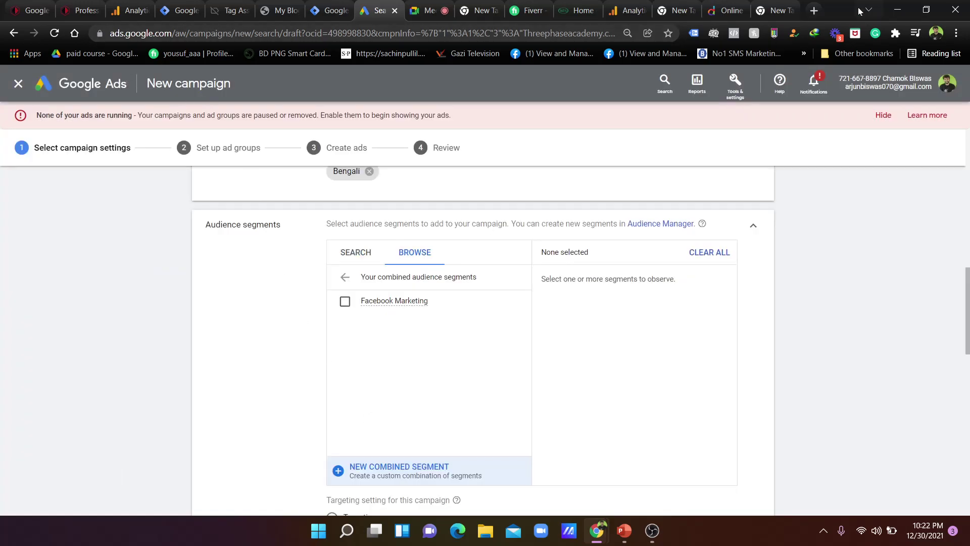
Reopen the Google Ads account overview from the browser history in a separate tab beside the campaign draft
left_click(814, 10)
left_click(956, 33)
mouse_move(874, 104)
left_click(677, 107)
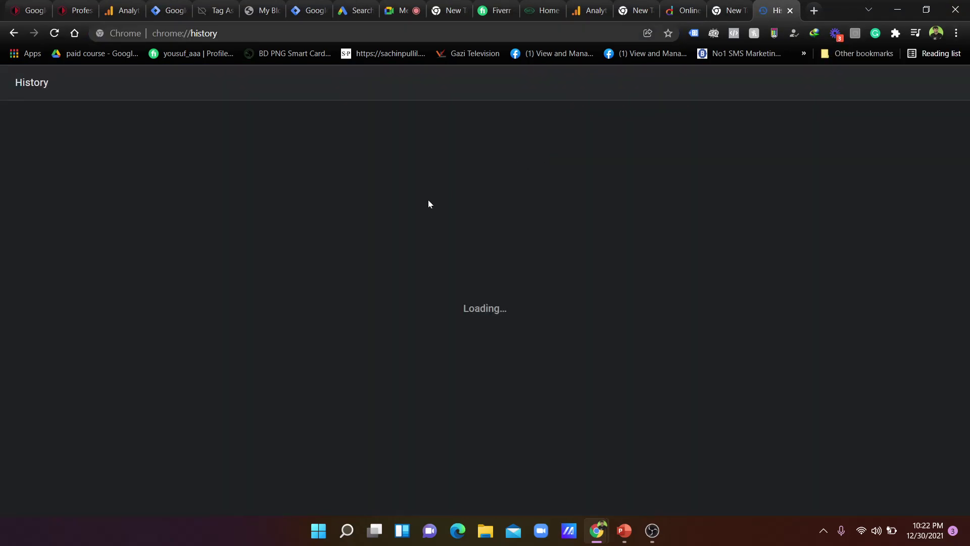
scroll(427, 210, "down", 2)
scroll(433, 264, "up", 3)
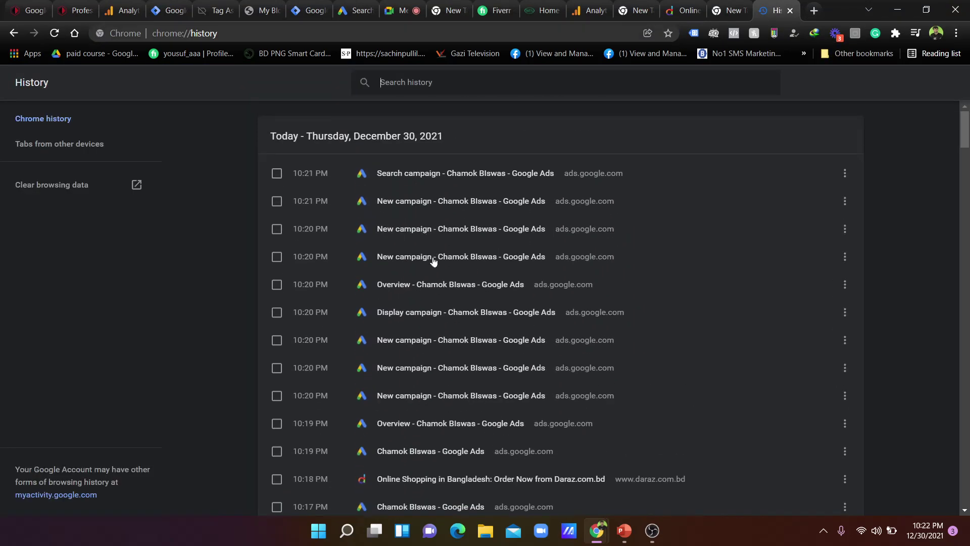
left_click(404, 286)
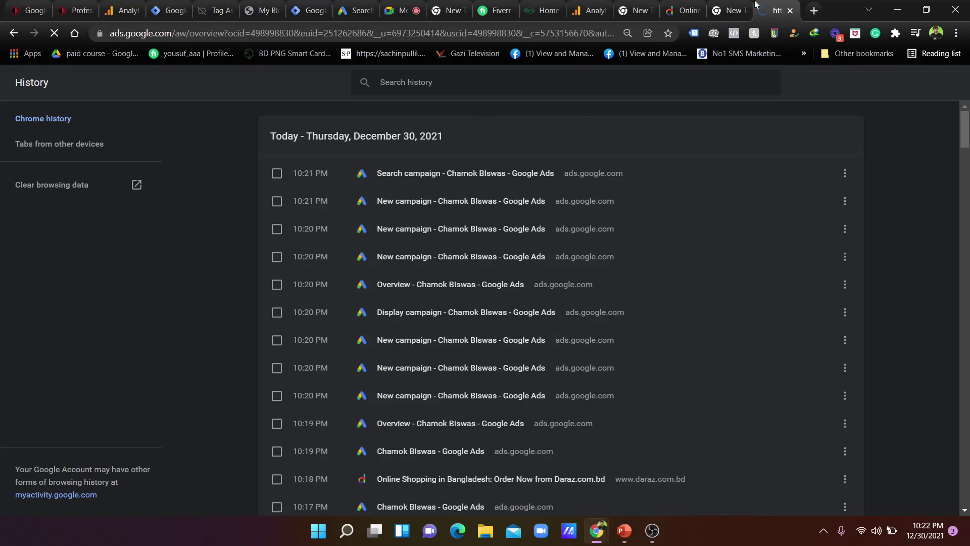
left_click_drag(779, 4, 404, 7)
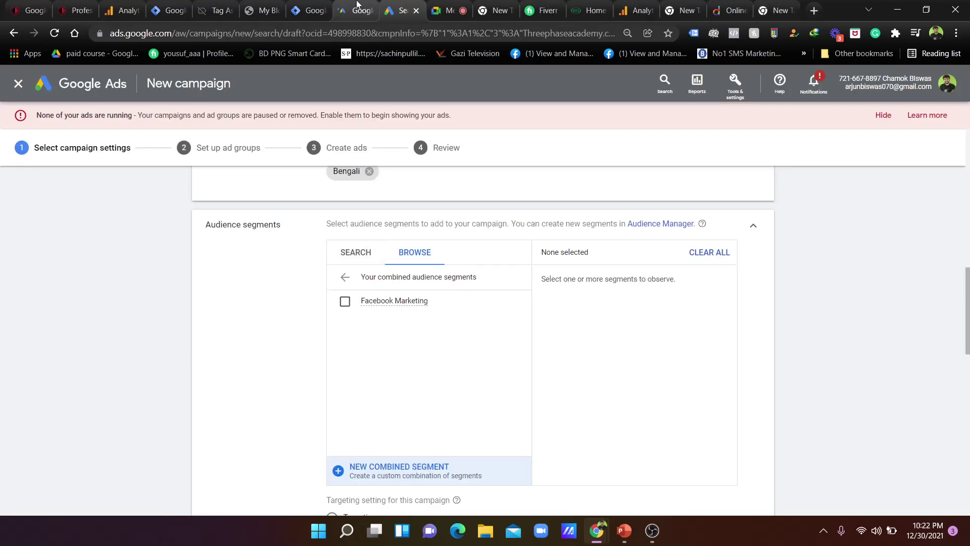
left_click(354, 10)
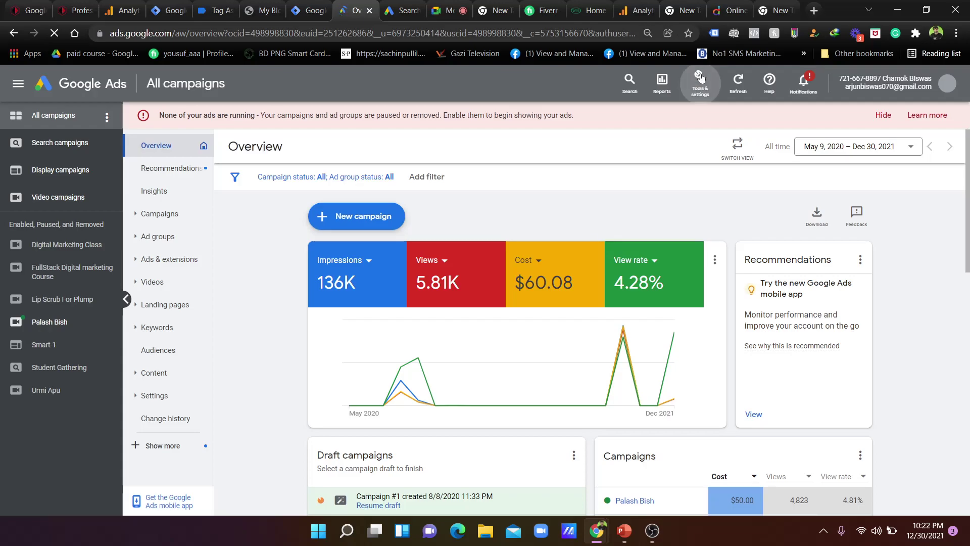
Try adding the "All Users of GA4 Three Phase Academy" segment to a campaign from Audience manager, cancel, and clear the selection
left_click(700, 80)
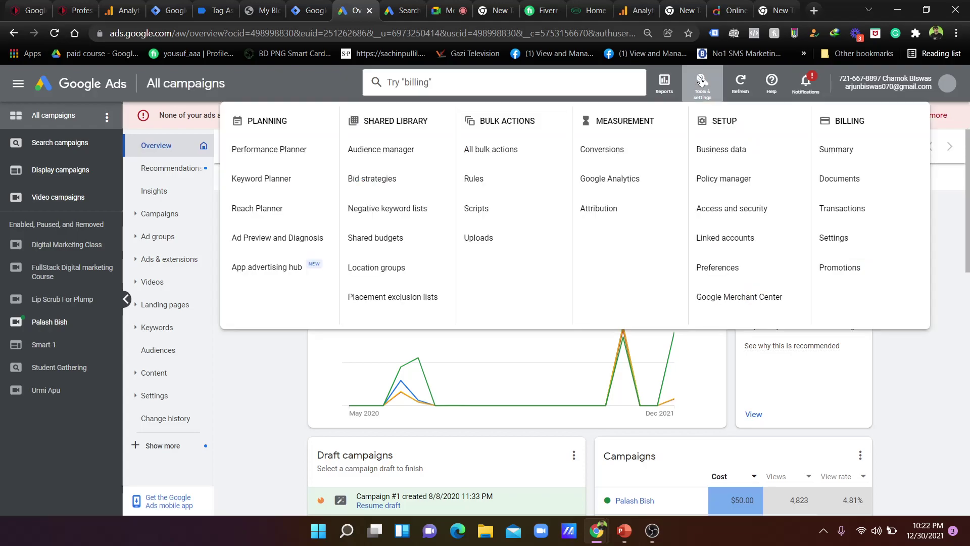
left_click(381, 151)
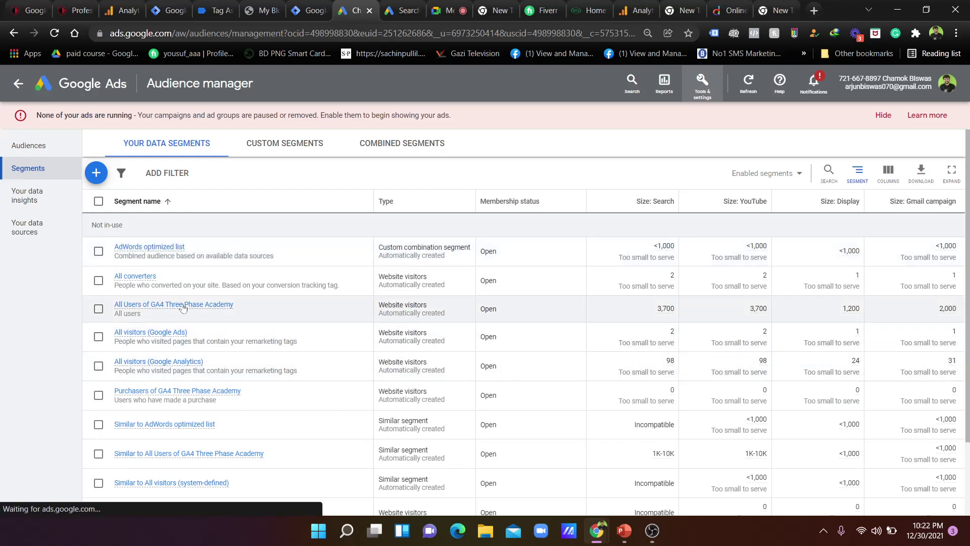
left_click(99, 308)
left_click(172, 174)
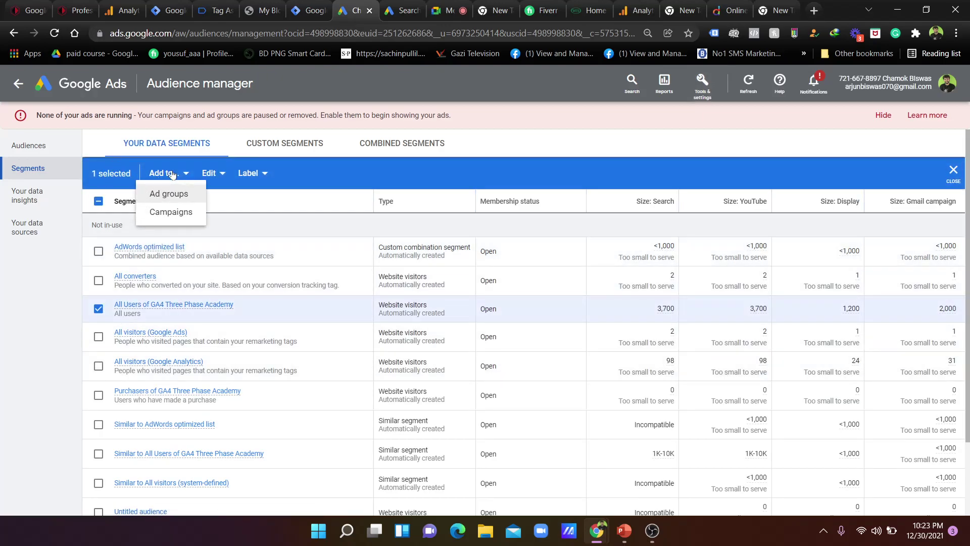
left_click(171, 214)
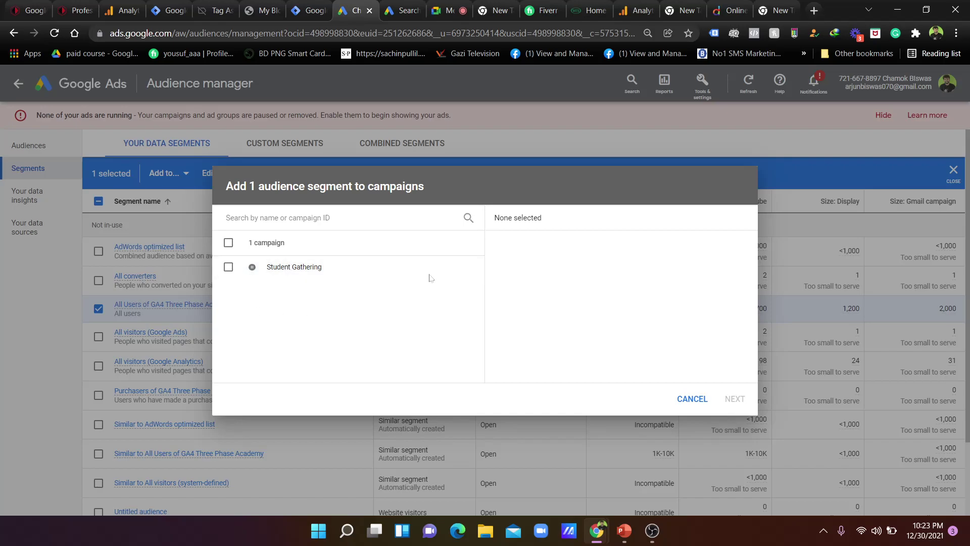
left_click(707, 398)
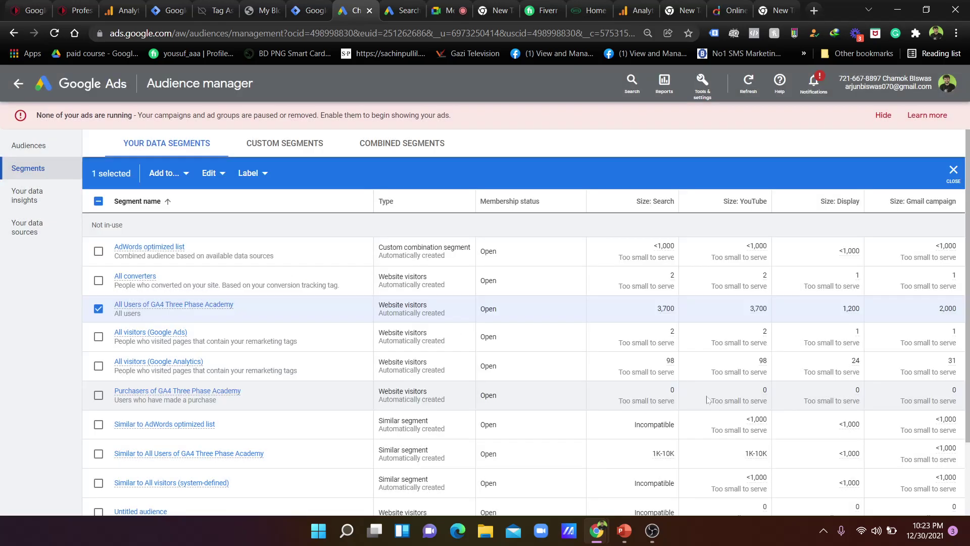
left_click(98, 309)
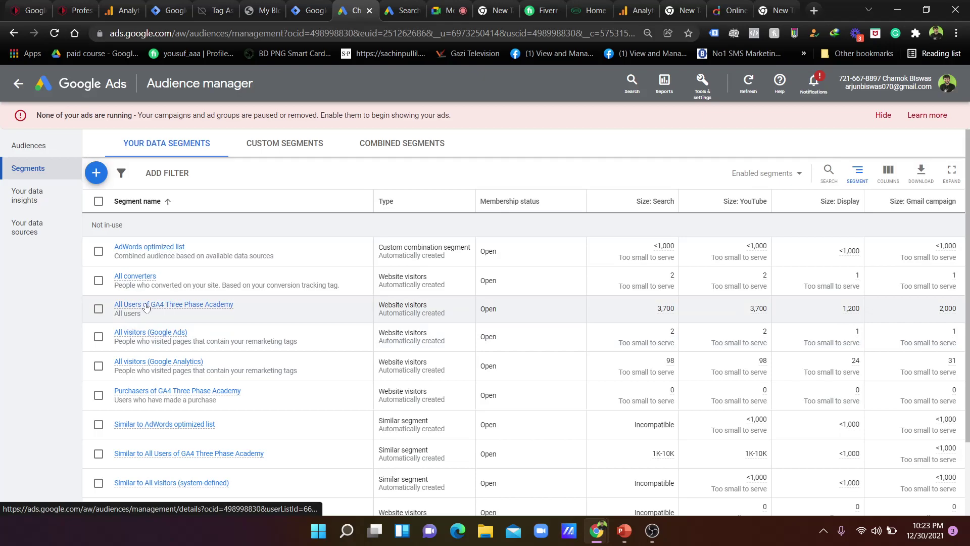
Examine the details of the "All Users of GA4 Three Phase Academy" segment and return to the account overview
left_click(166, 305)
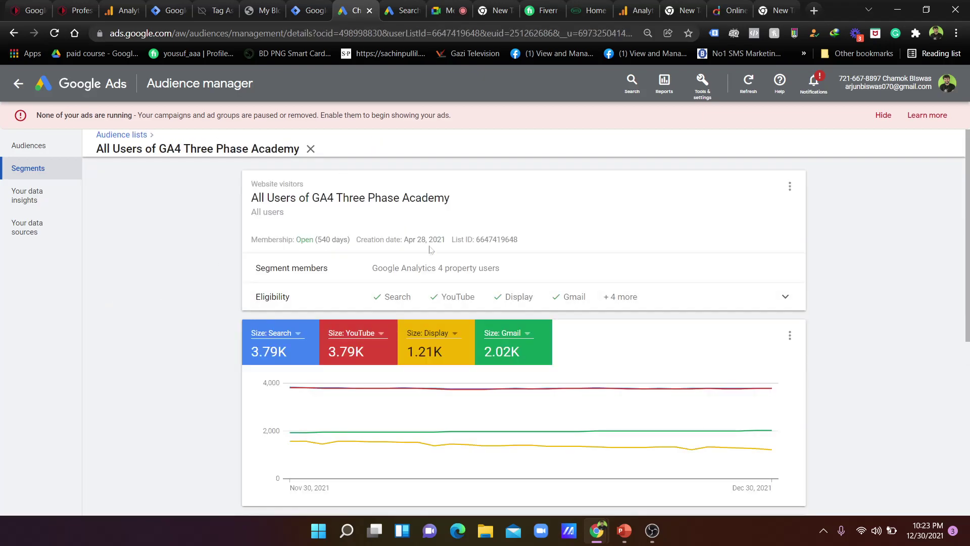
scroll(364, 214, "down", 5)
scroll(363, 233, "up", 3)
left_click(17, 83)
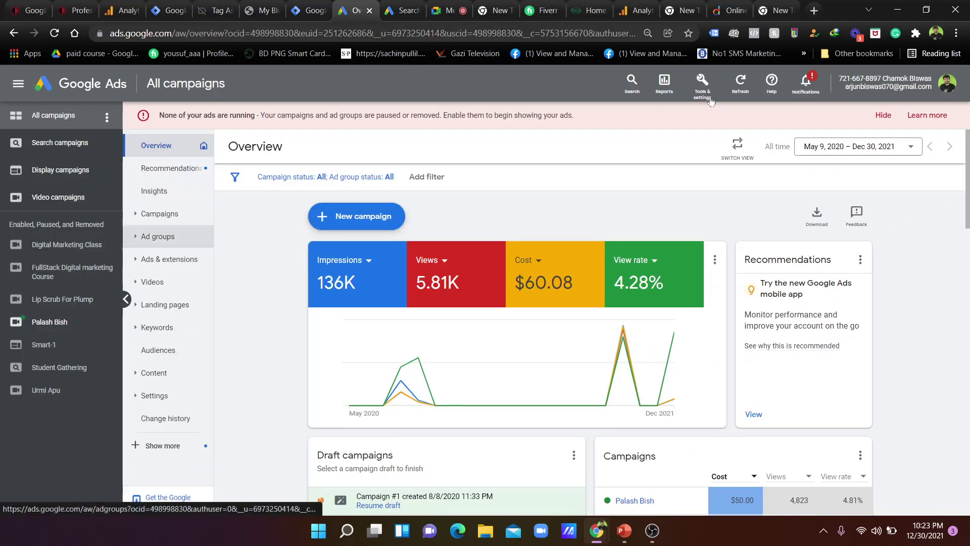
Open Audience manager from the account overview
left_click(702, 94)
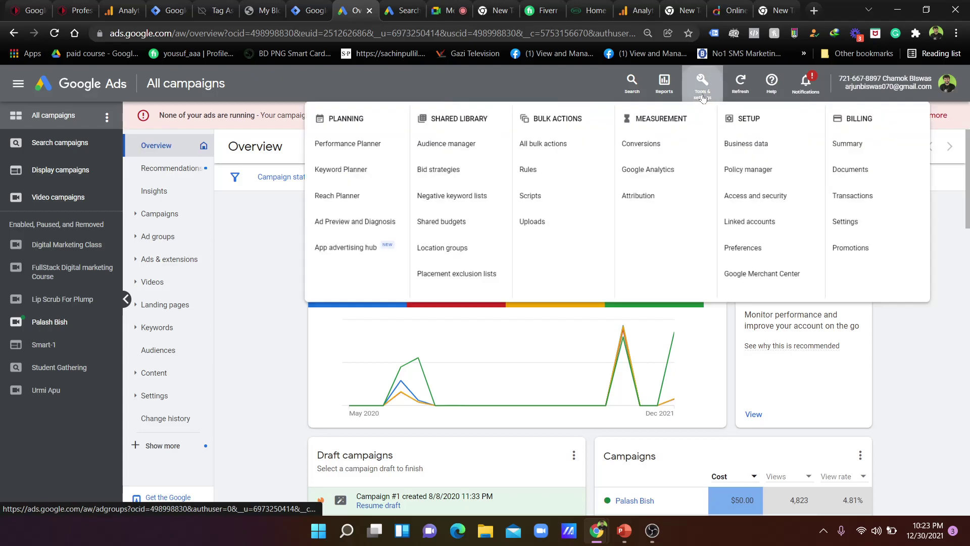
left_click(701, 91)
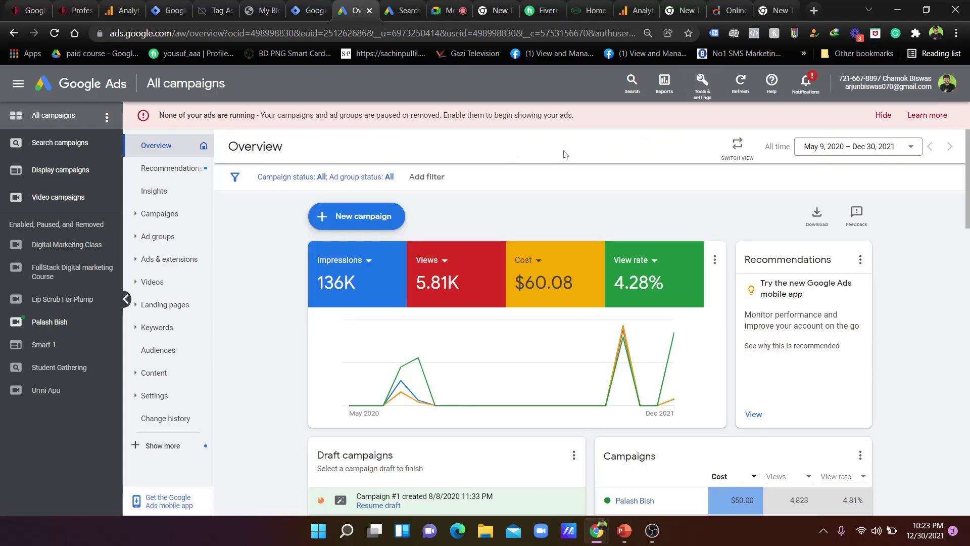
left_click(700, 91)
left_click(385, 152)
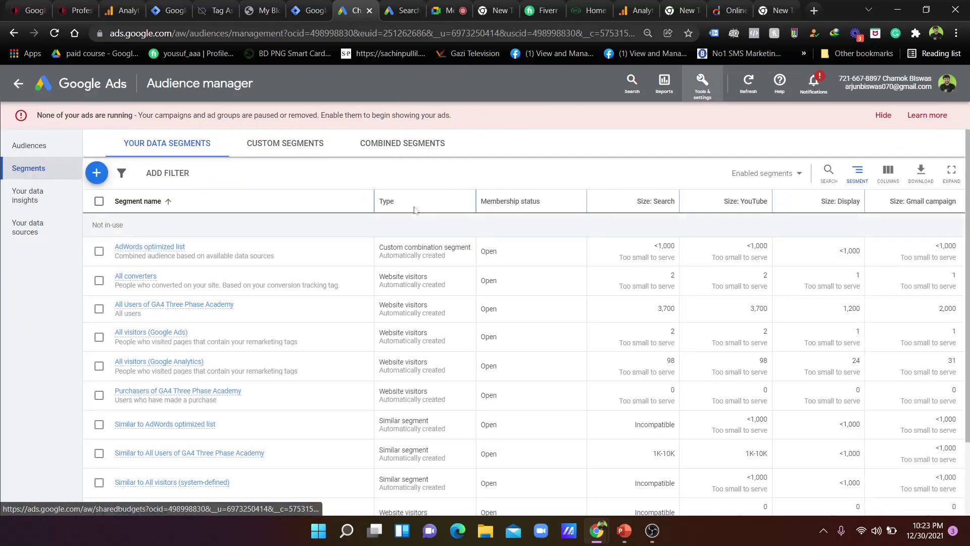
Look at the custom segments and the options for creating a custom segment, and cancel the creation form
left_click(284, 146)
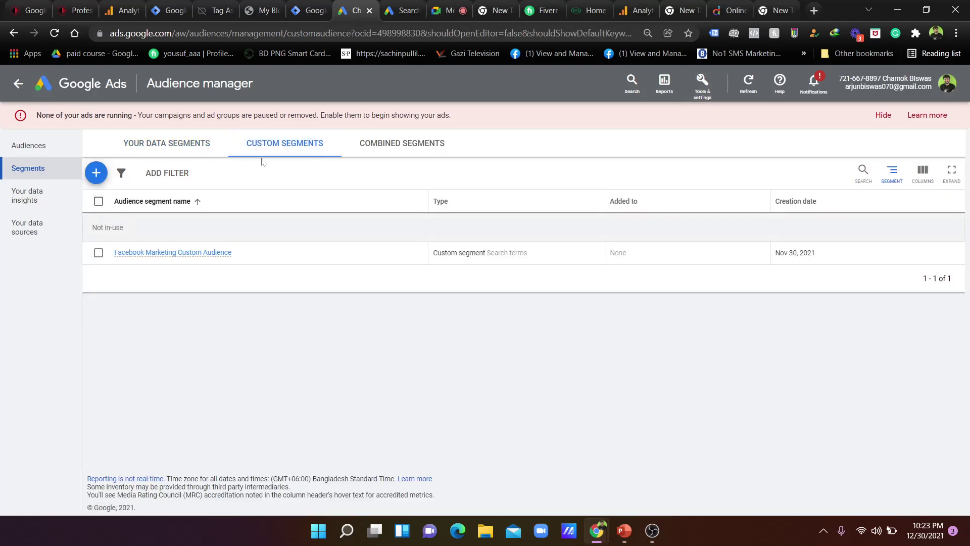
left_click(96, 172)
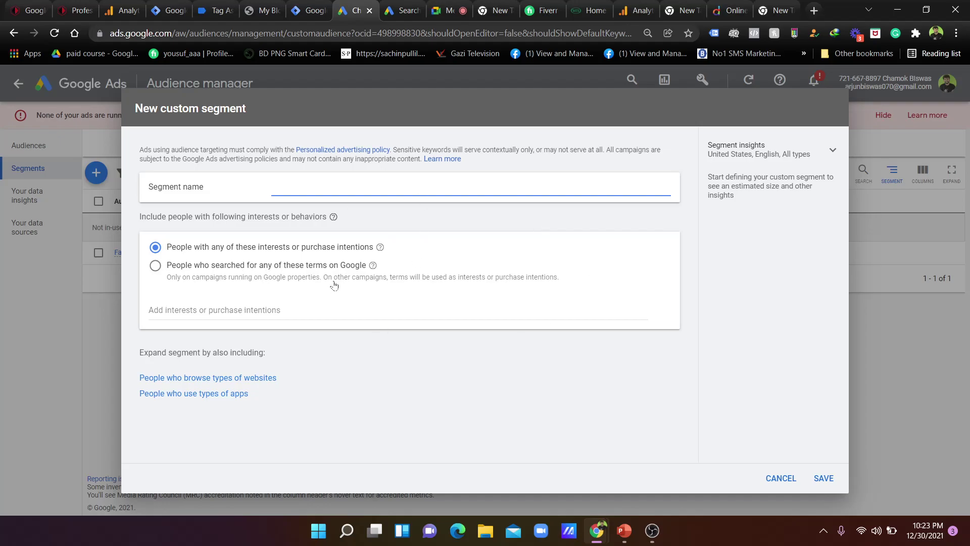
left_click(780, 478)
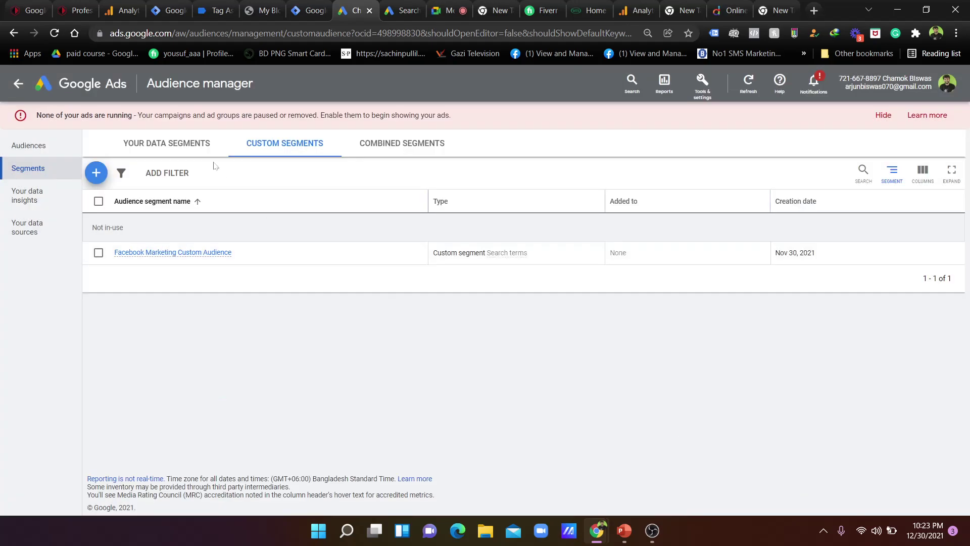
Start a custom combination segment under your data segments and include the website visitors segment "All visitors (Google Analytics)"
left_click(198, 148)
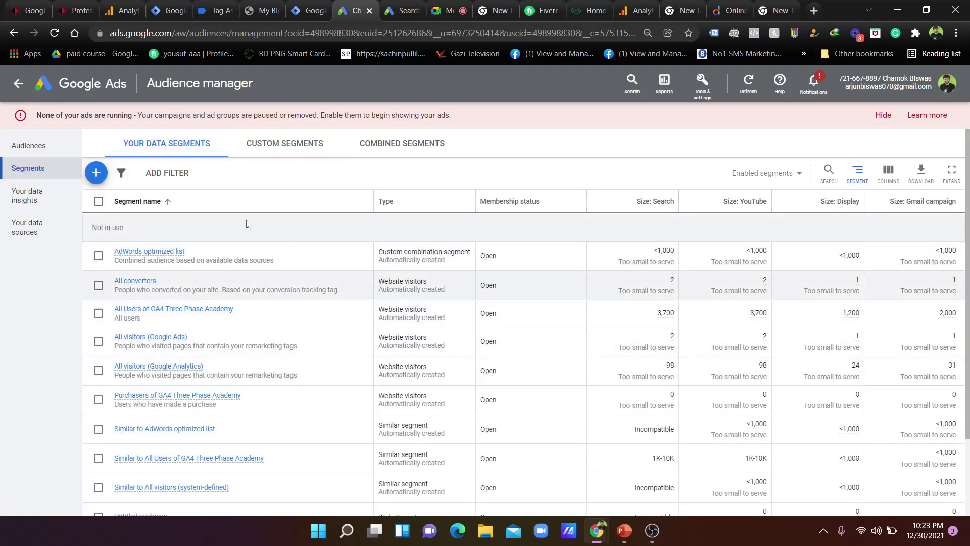
left_click(97, 175)
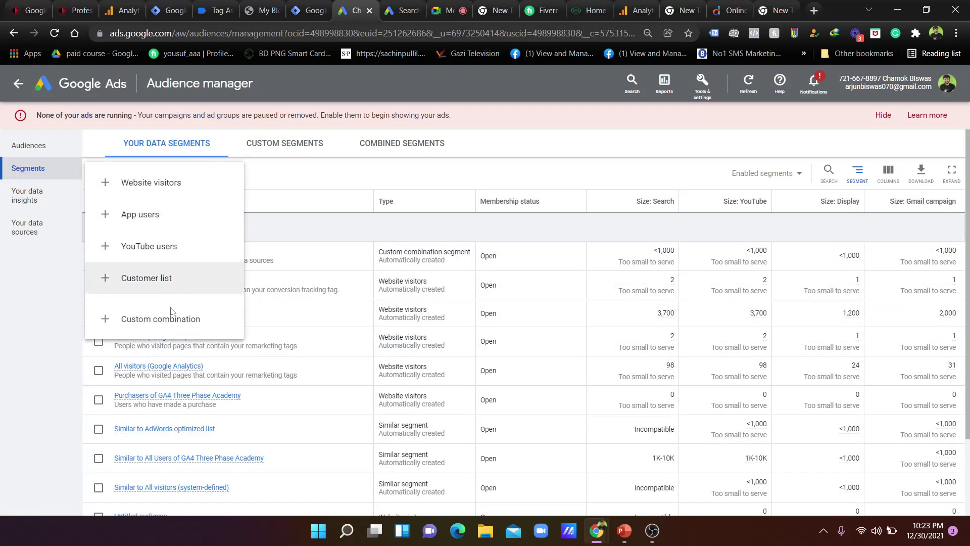
left_click(164, 325)
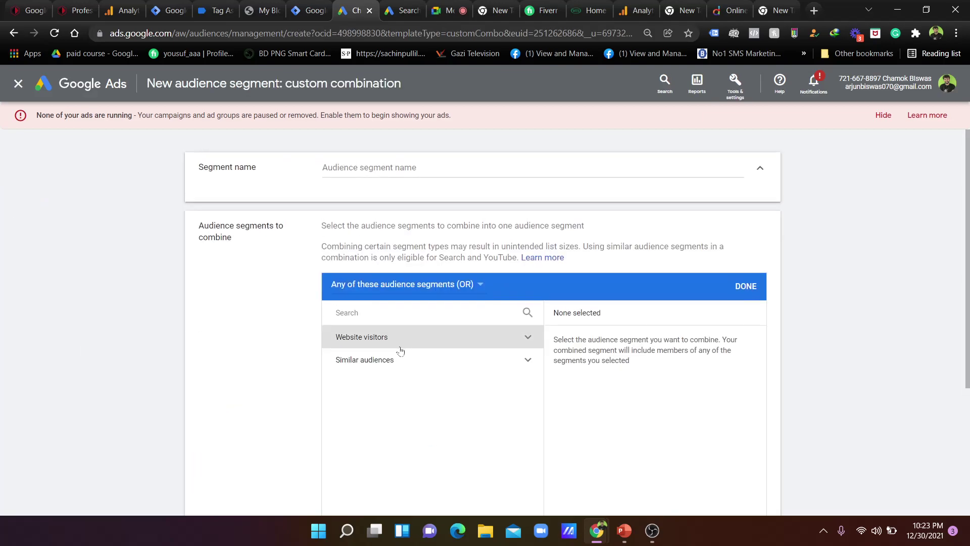
left_click(416, 344)
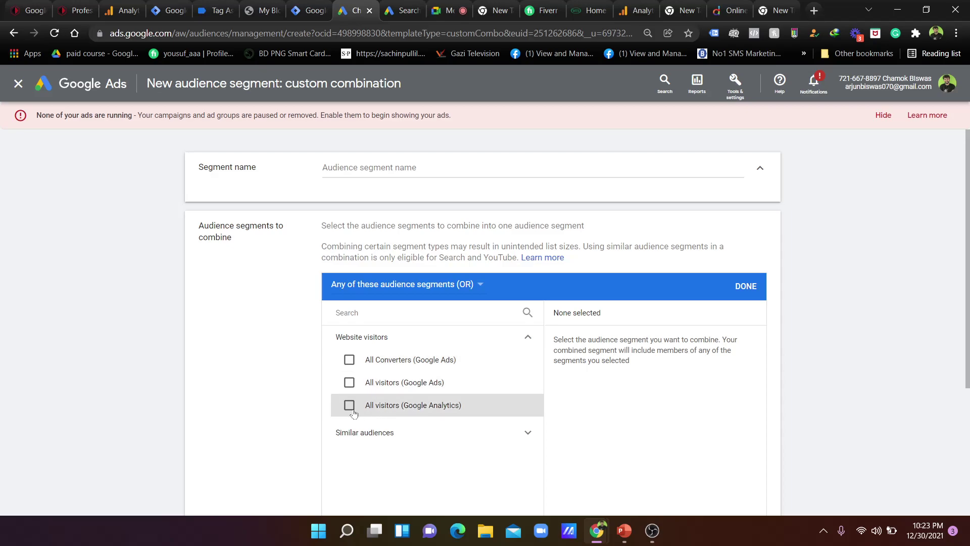
left_click(387, 407)
scroll(576, 384, "down", 3)
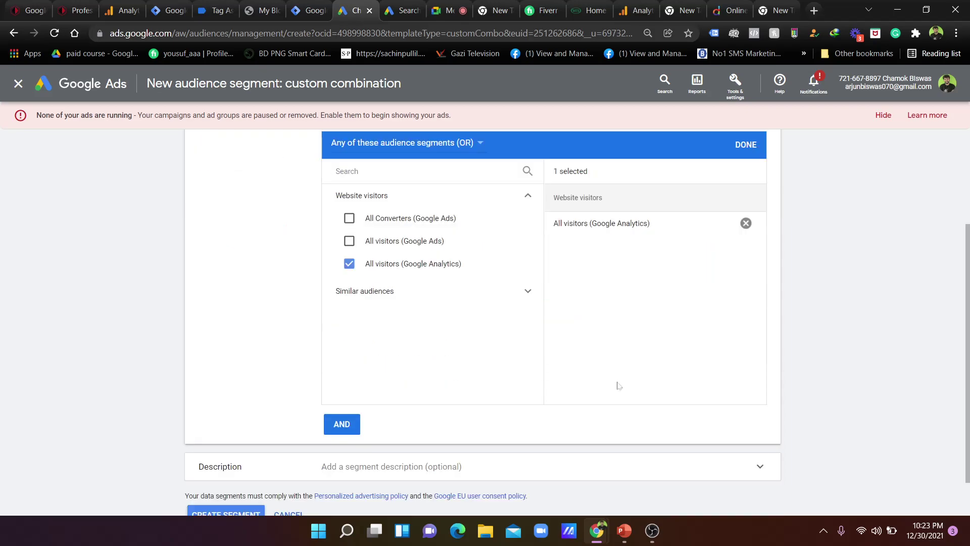
scroll(626, 386, "up", 3)
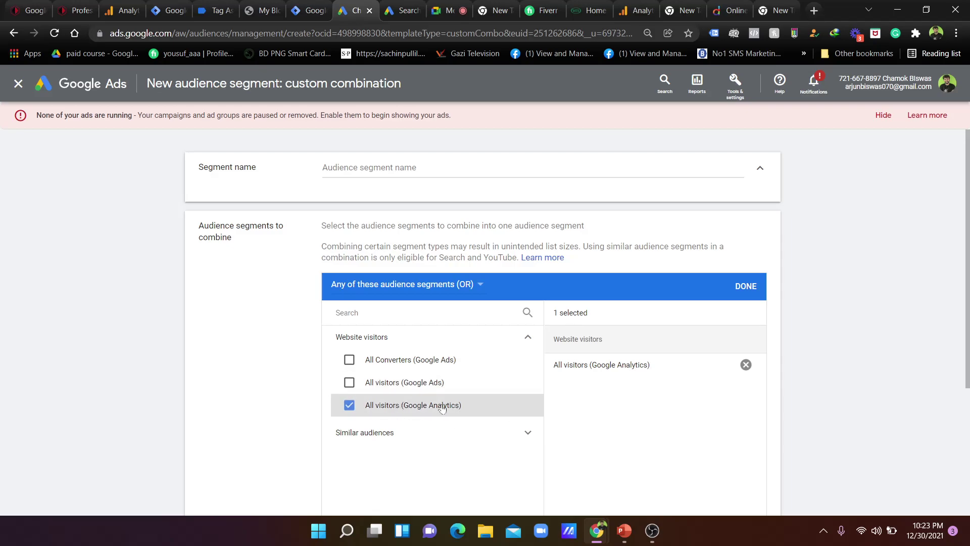
Check the matching options, keep "Any of these audience segments (OR)", and name the combination segment "Three Phase A"
left_click(439, 287)
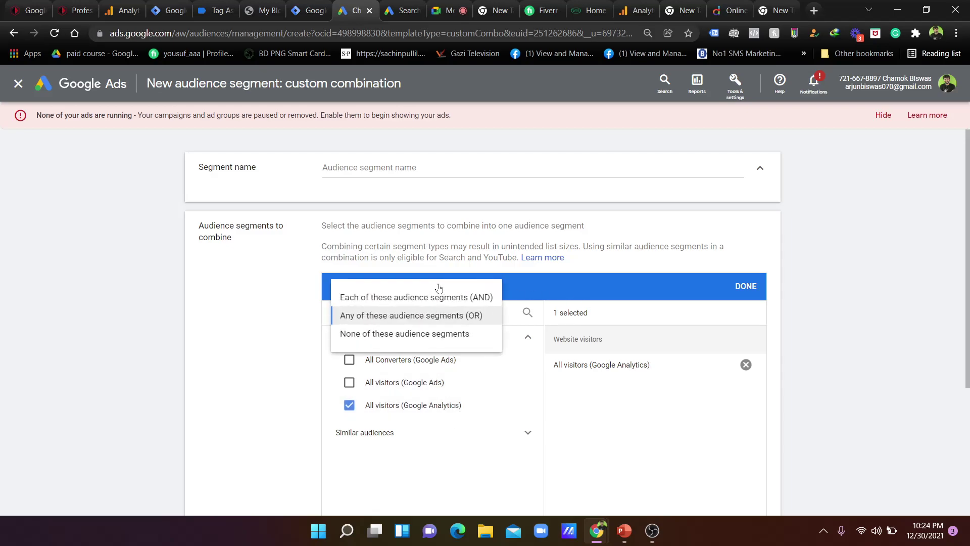
left_click(633, 271)
left_click(388, 169)
type("Three Phase A")
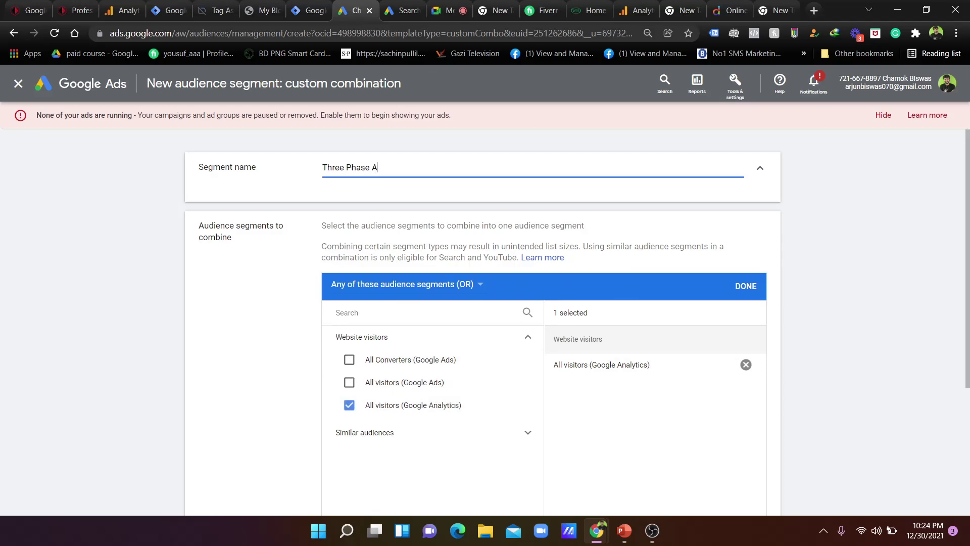
scroll(520, 283, "down", 3)
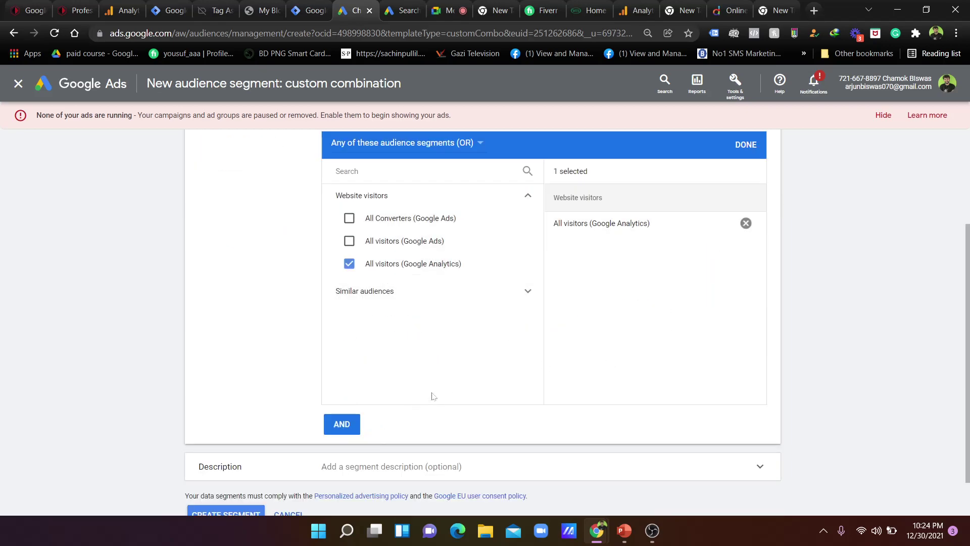
Create the custom combination segment, check the custom segments, and return to your data segments
scroll(426, 399, "down", 1)
left_click(226, 465)
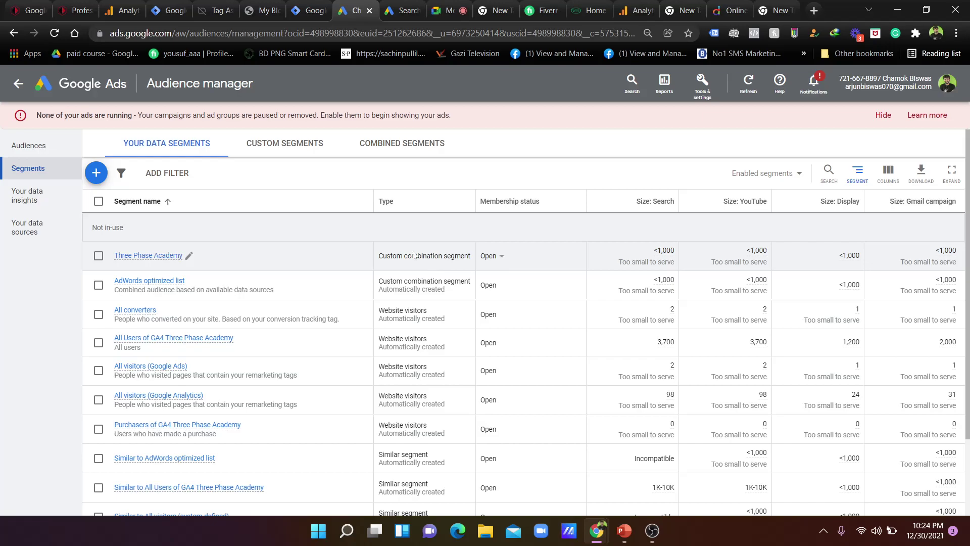
left_click(288, 143)
left_click(196, 147)
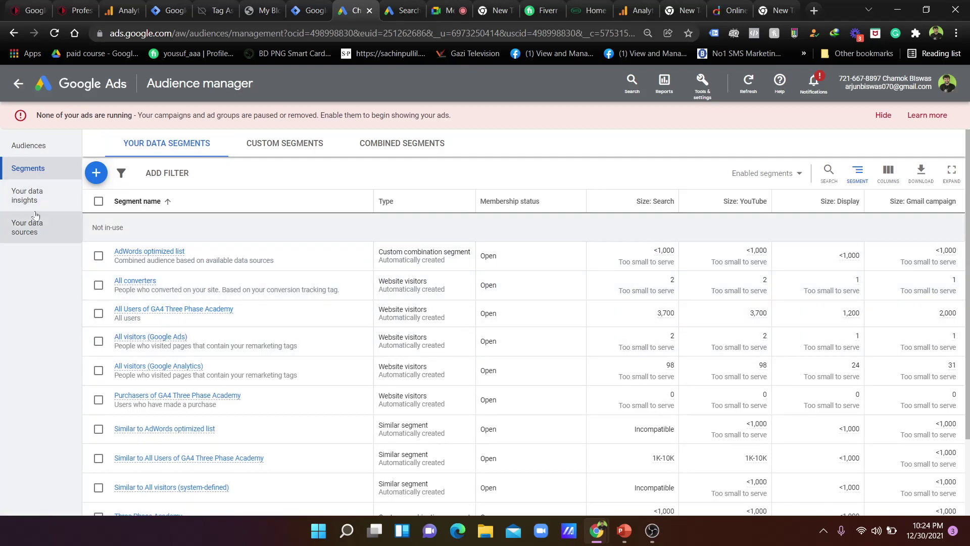
Start a YouTube users segment for the linked channel and review the segment member options
left_click(96, 173)
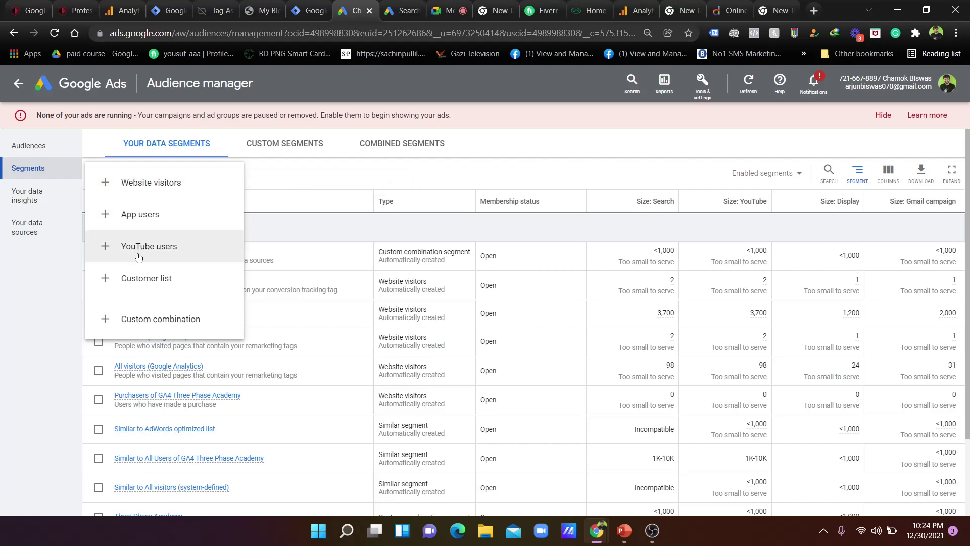
left_click(157, 257)
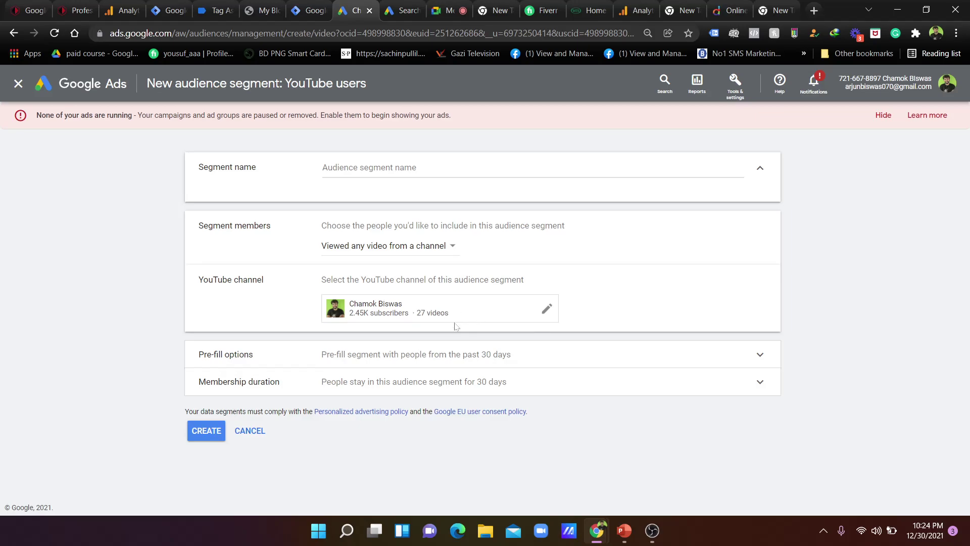
left_click(503, 312)
left_click(449, 315)
left_click(370, 168)
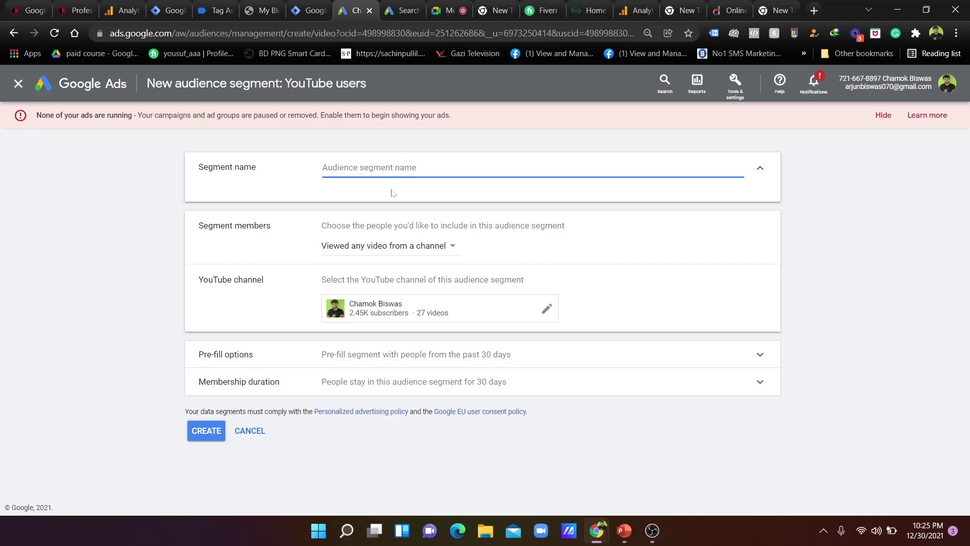
left_click(356, 251)
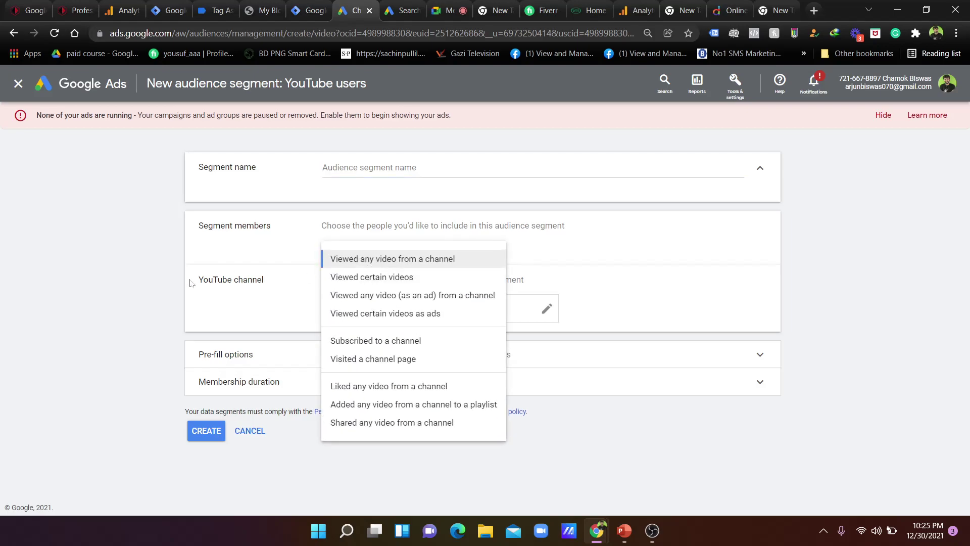
left_click(115, 271)
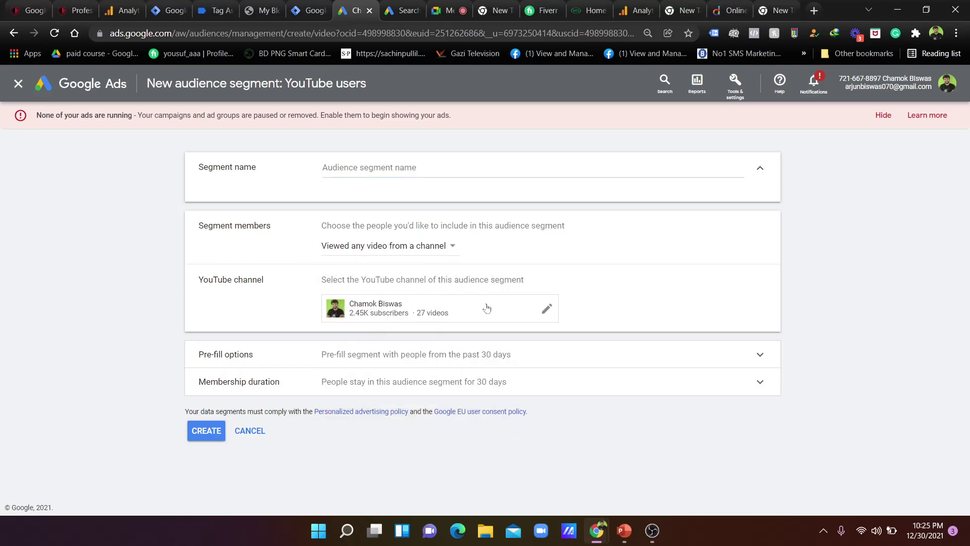
Set the segment members to "Viewed certain videos" and include the video "LEDP 2020 Digital Marketing | Class 1| Digital Marketing Strategy"
left_click(324, 247)
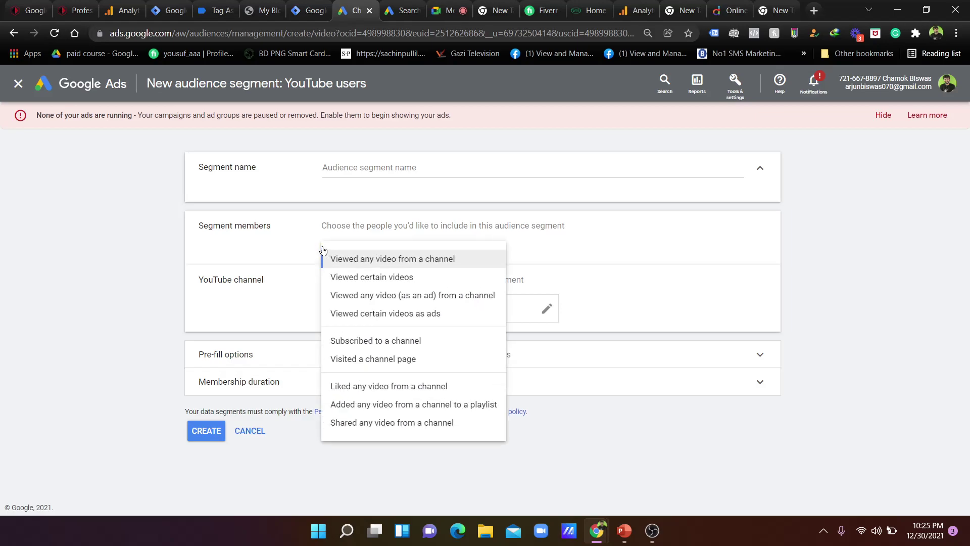
left_click(364, 279)
scroll(672, 305, "down", 1)
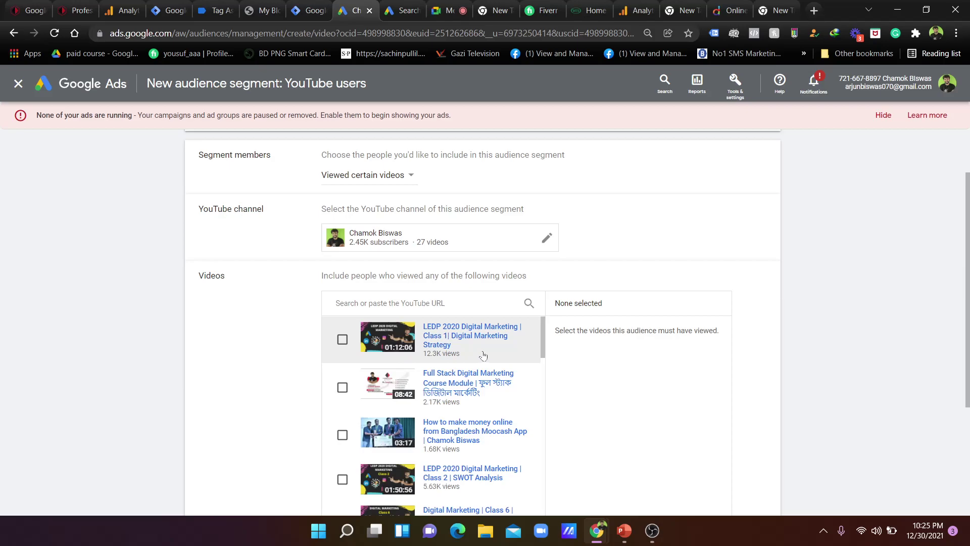
left_click(349, 342)
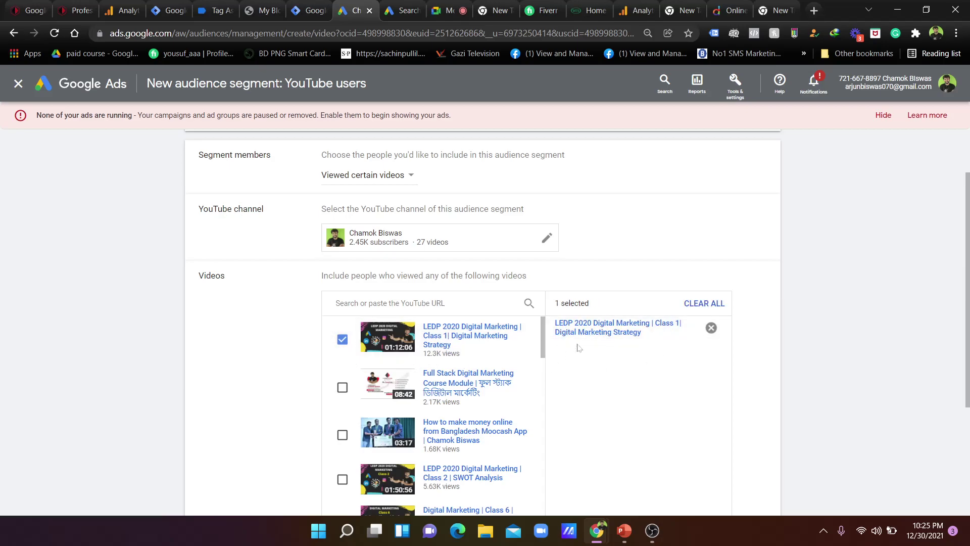
scroll(838, 260, "down", 2)
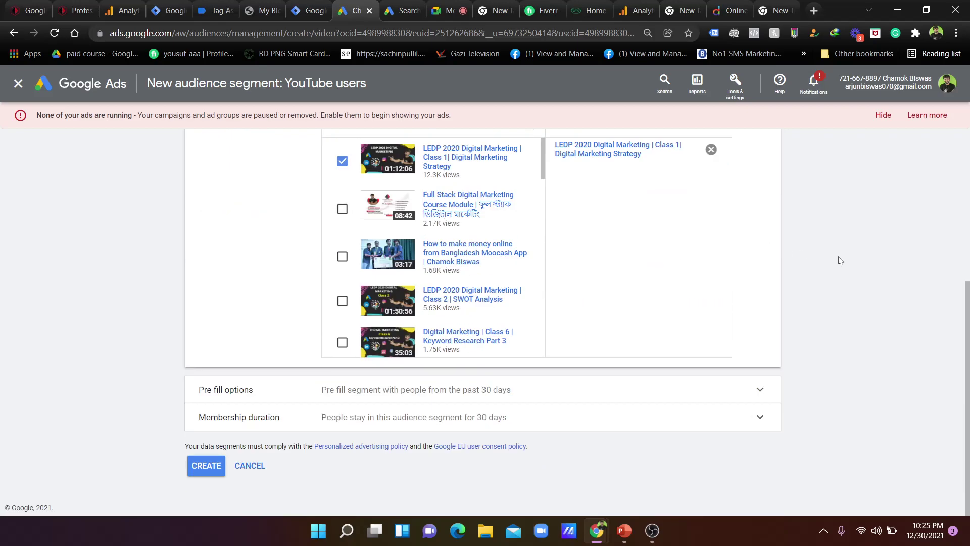
scroll(839, 260, "up", 4)
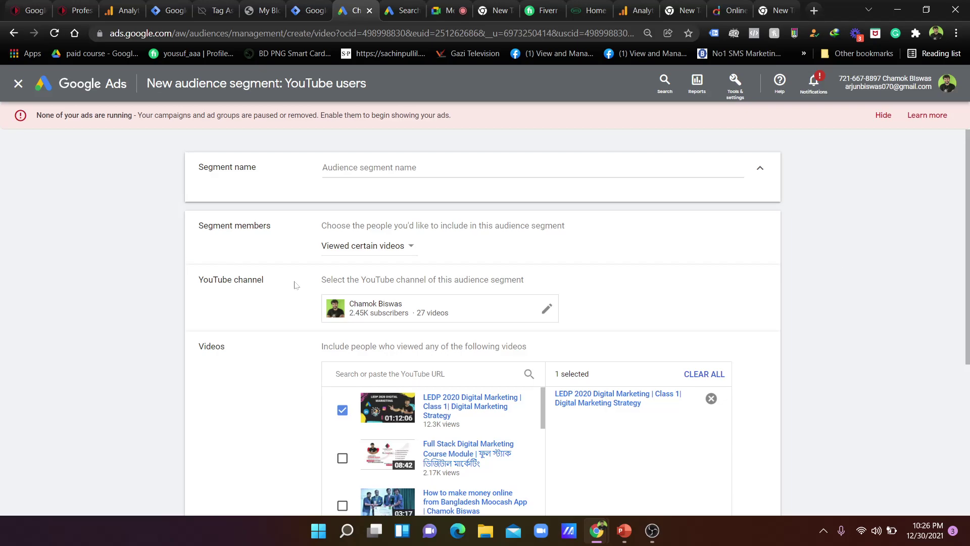
scroll(399, 277, "down", 3)
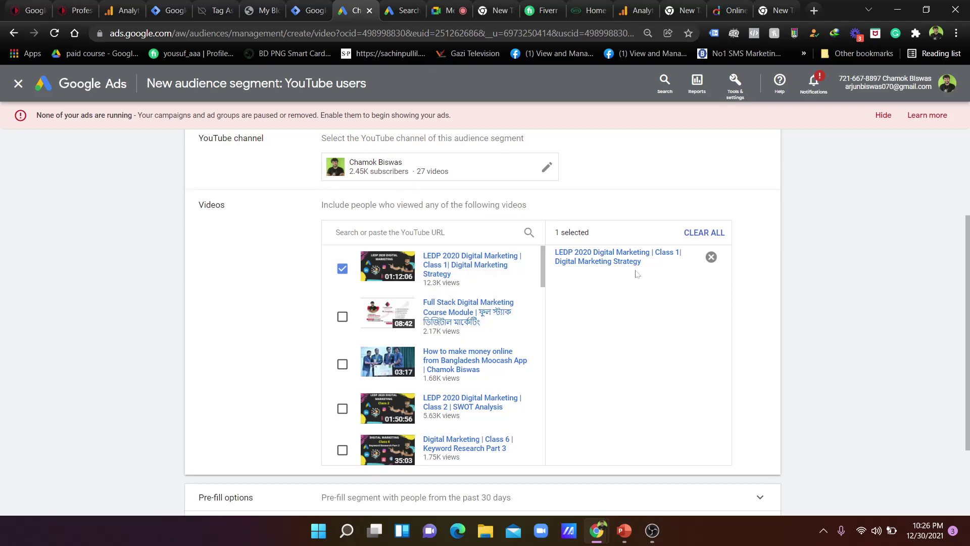
scroll(635, 273, "down", 2)
Name the YouTube users segment "Youtube Audience"
scroll(636, 274, "up", 5)
left_click(423, 160)
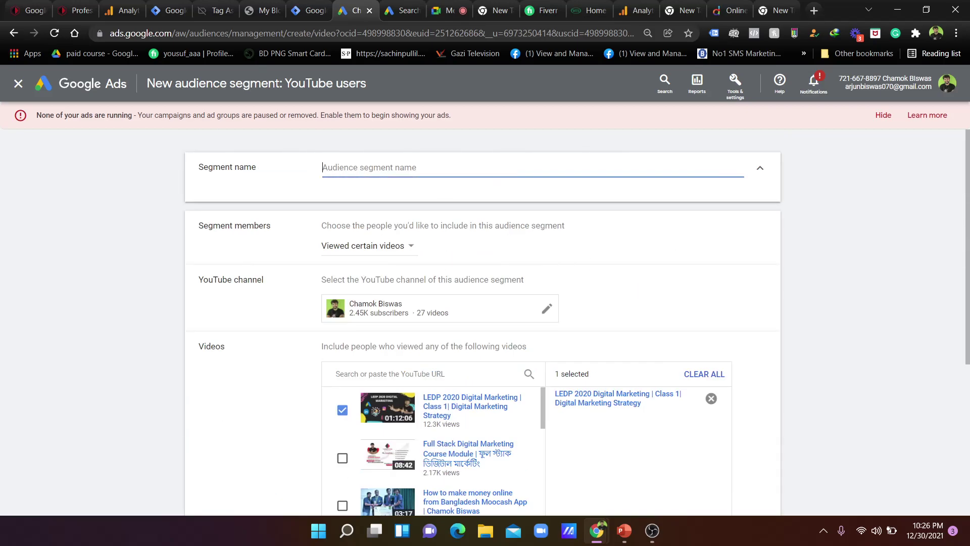
type("YOutube")
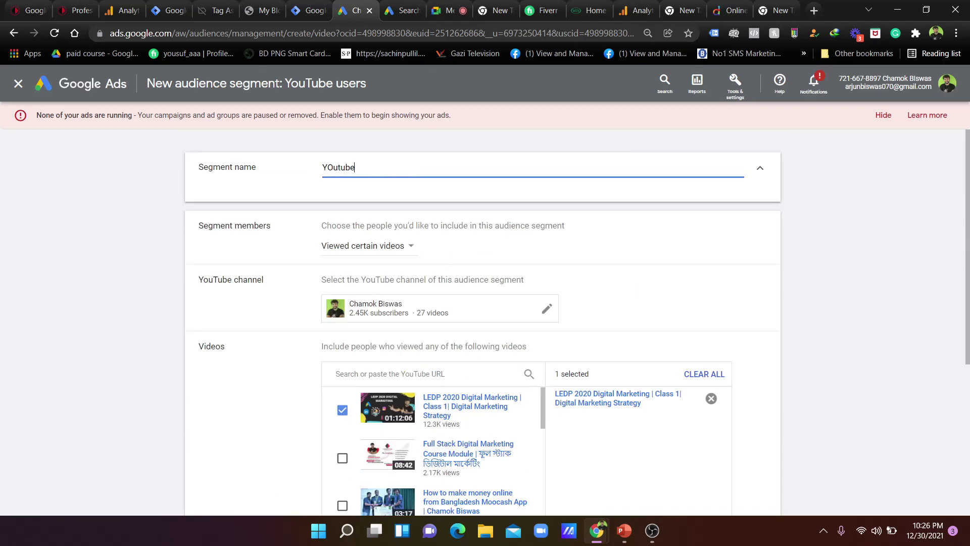
type("outube")
left_click(197, 185)
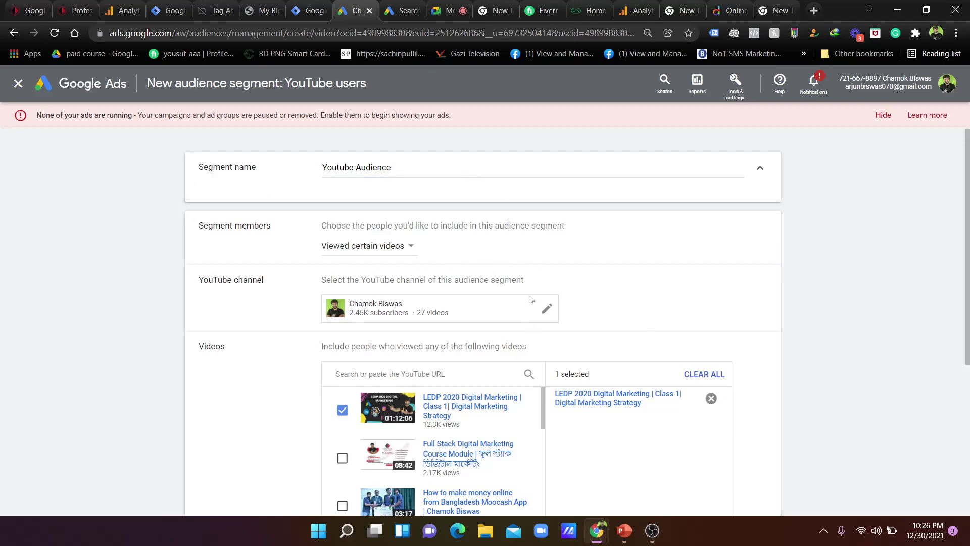
Clear the selected videos, set the segment members to "Viewed any video from a channel", and create the segment
left_click(701, 374)
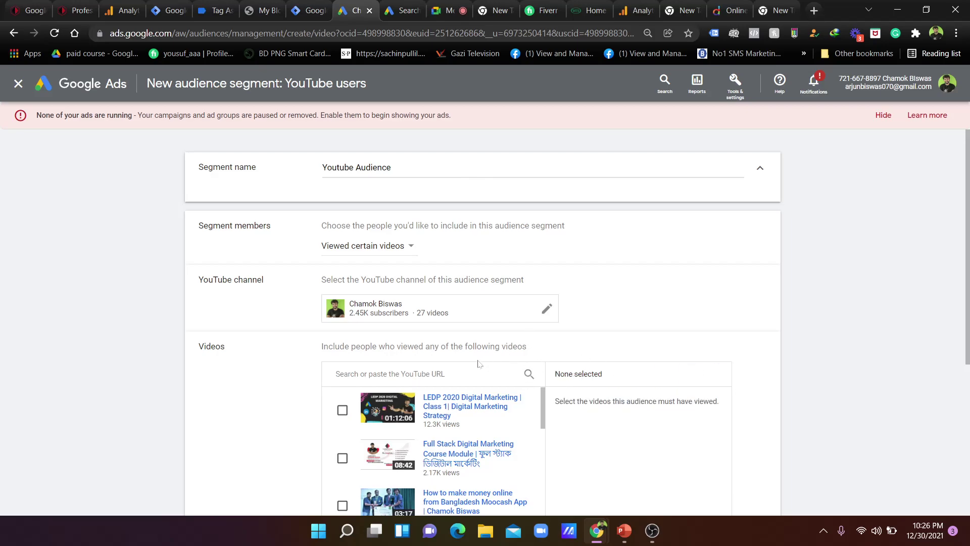
left_click(397, 249)
left_click(403, 256)
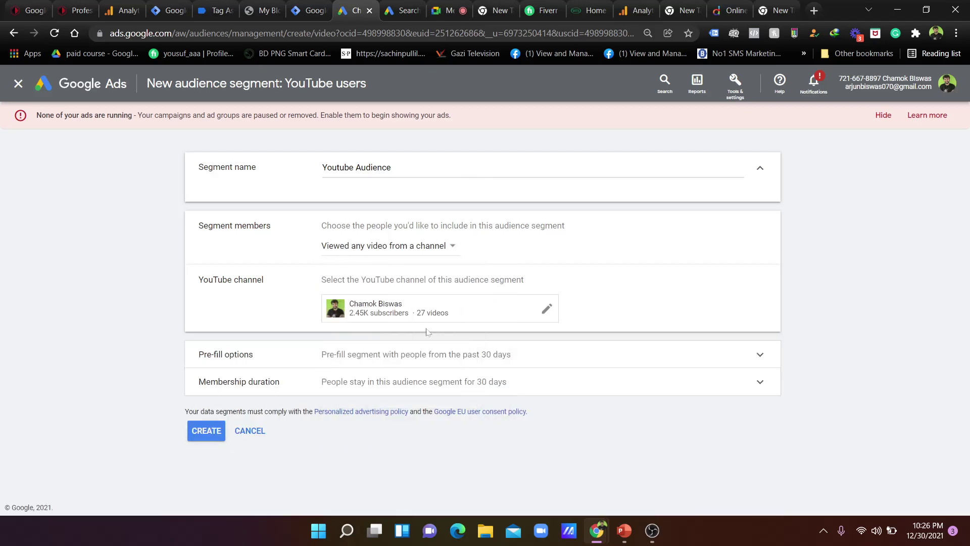
left_click(204, 432)
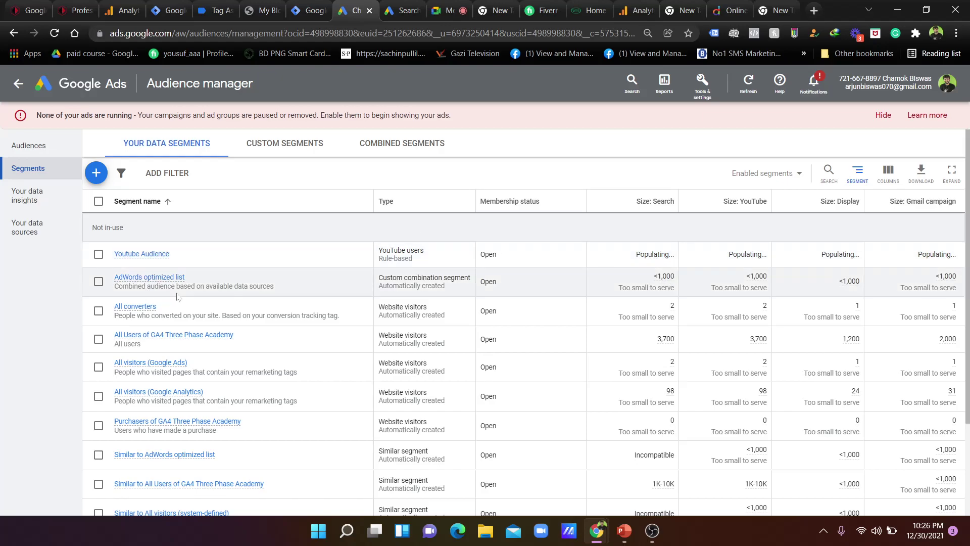
Start a customer list segment and choose "Graphics Design Lead_Leads_2021-12-28_2021-12-29.csv" from Downloads as the plain text data file
left_click(96, 173)
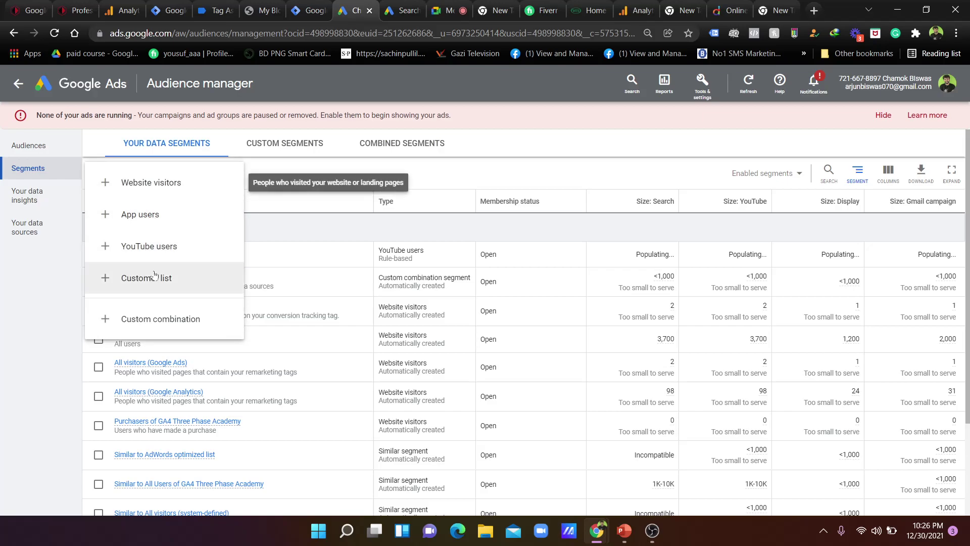
left_click(156, 288)
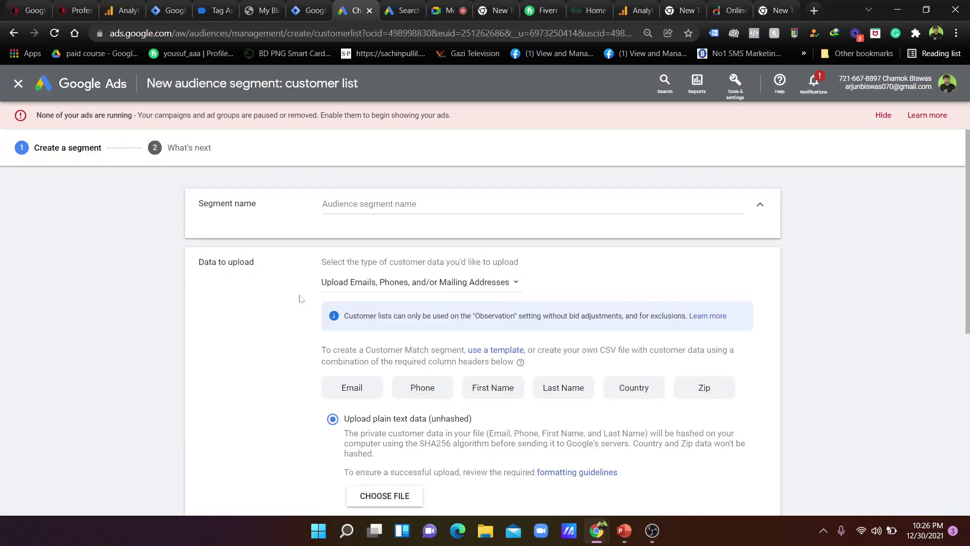
scroll(427, 306, "down", 2)
mouse_move(357, 332)
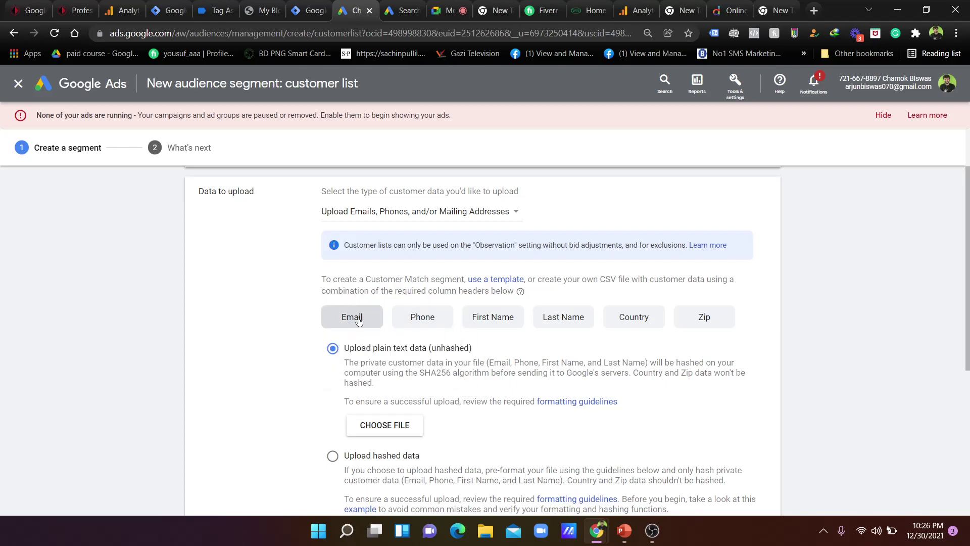
left_click(385, 425)
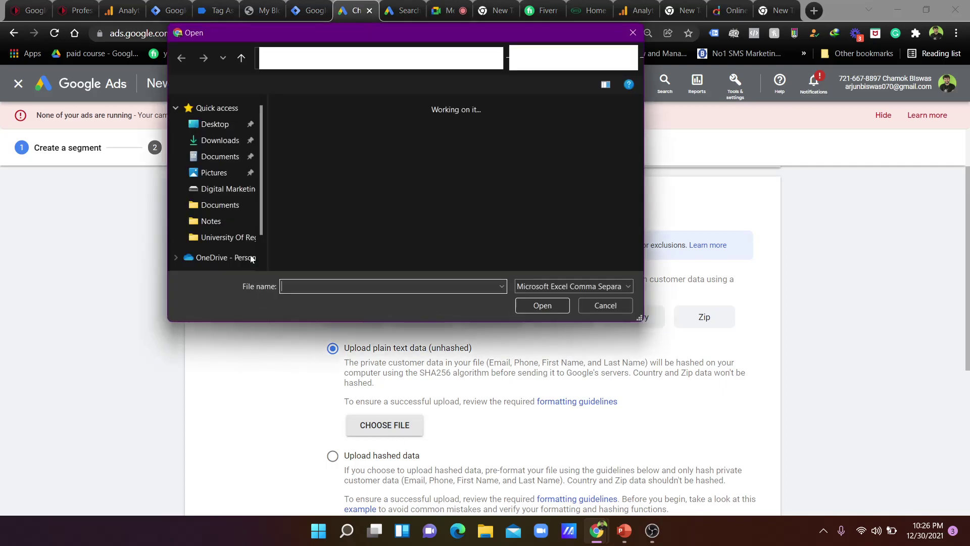
scroll(390, 144, "down", 5)
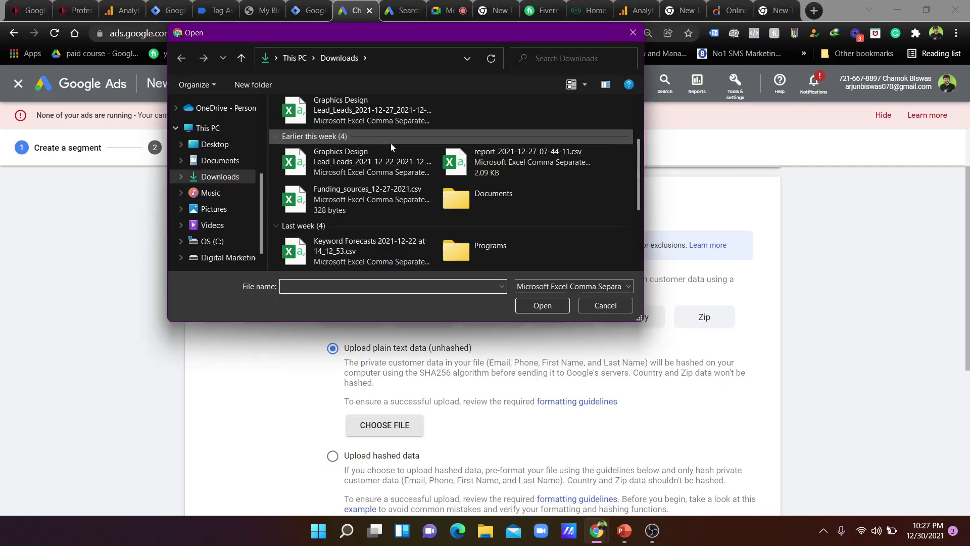
scroll(373, 147, "up", 5)
double_click(359, 138)
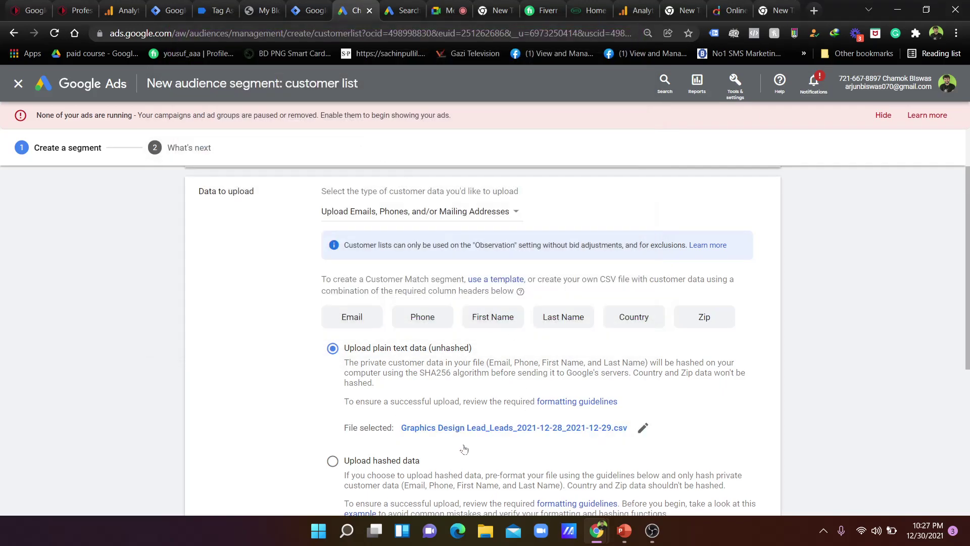
Switch to File Explorer and open the chosen Graphics Design leads CSV file from the Downloads folder in Excel
left_click(897, 10)
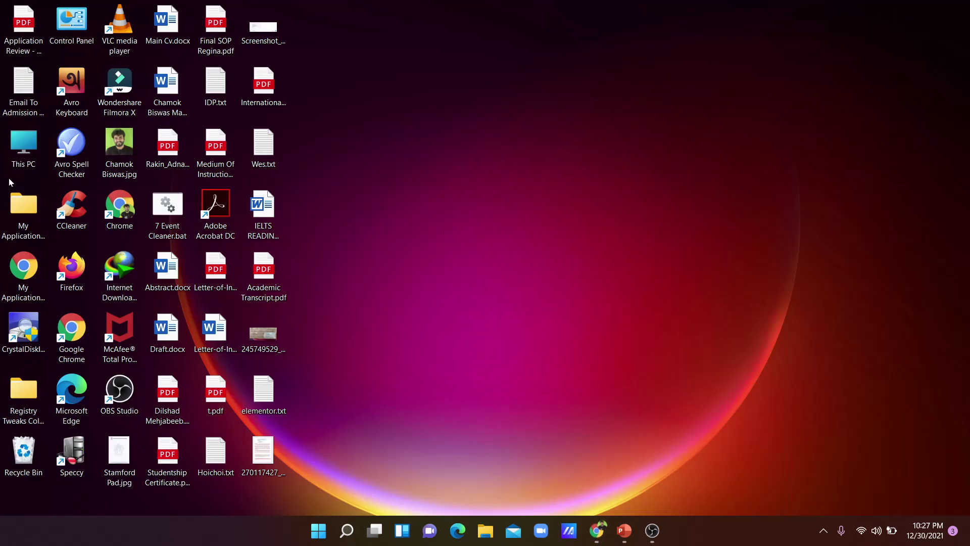
double_click(24, 146)
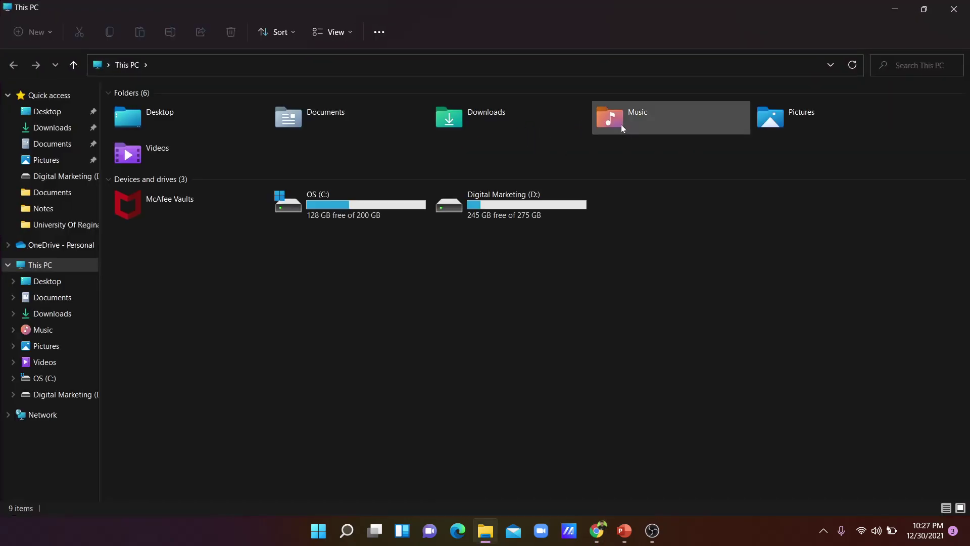
double_click(528, 114)
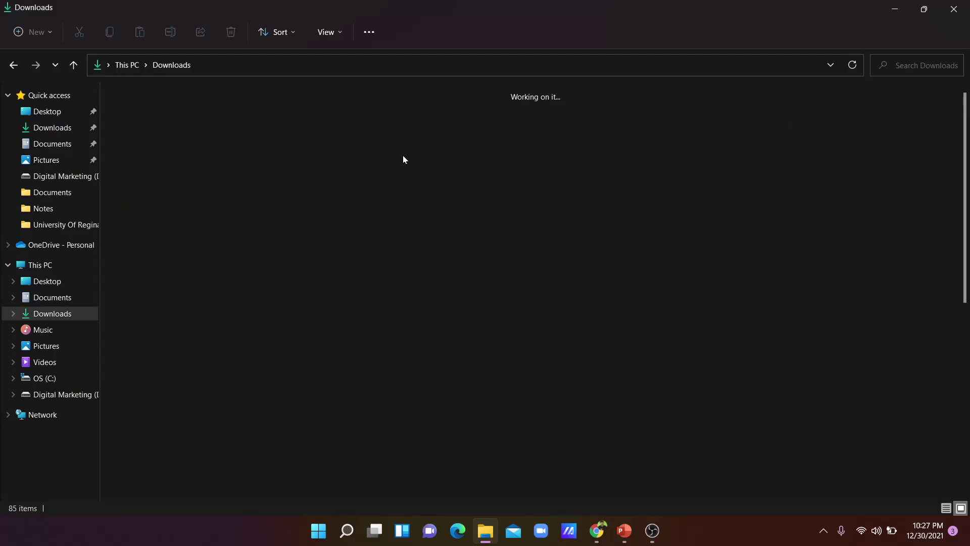
left_click(128, 147)
double_click(128, 147)
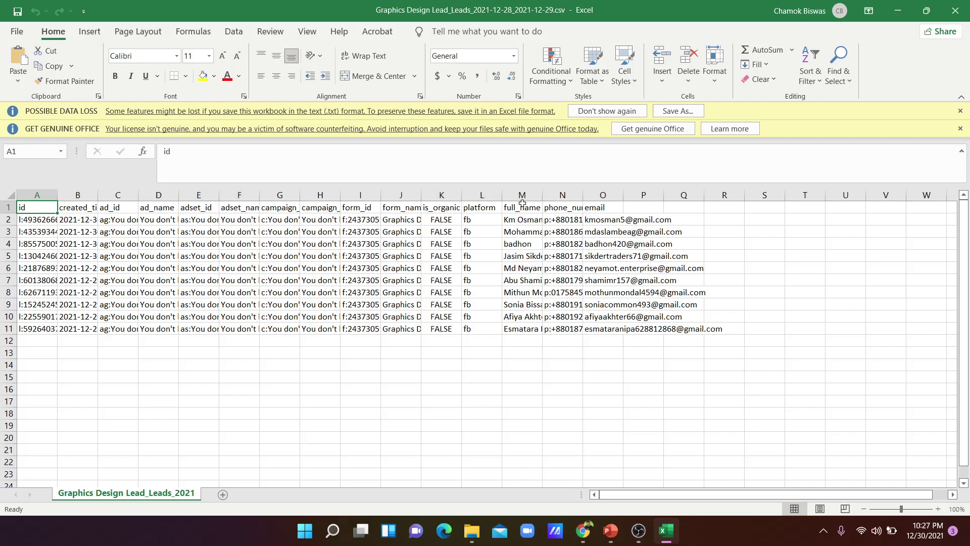
Try to clear the columns before full_name in the leads sheet, discard the changes, and reopen the CSV file
left_click_drag(480, 207, 27, 353)
key("BackSpace")
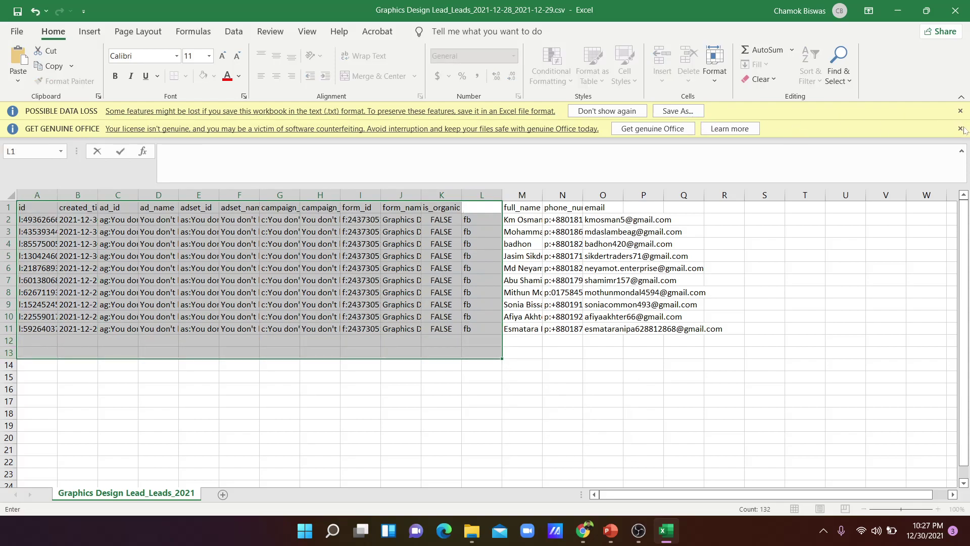
left_click(805, 235)
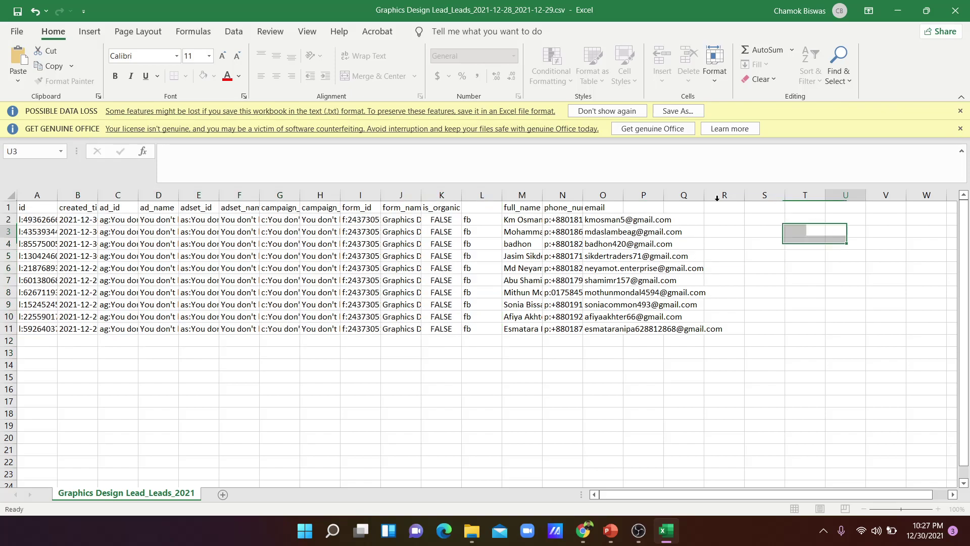
left_click_drag(805, 280, 804, 268)
left_click(959, 128)
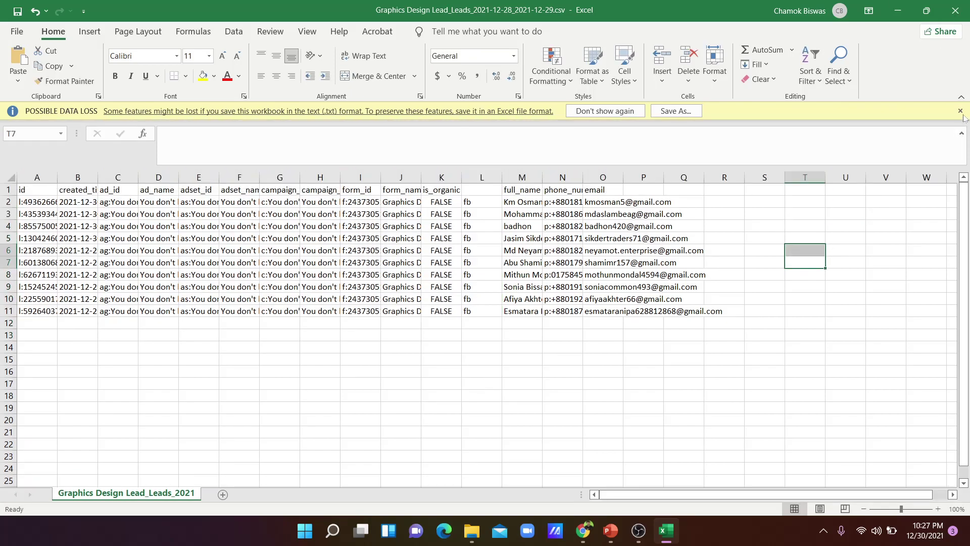
left_click(961, 111)
left_click_drag(442, 317, 28, 172)
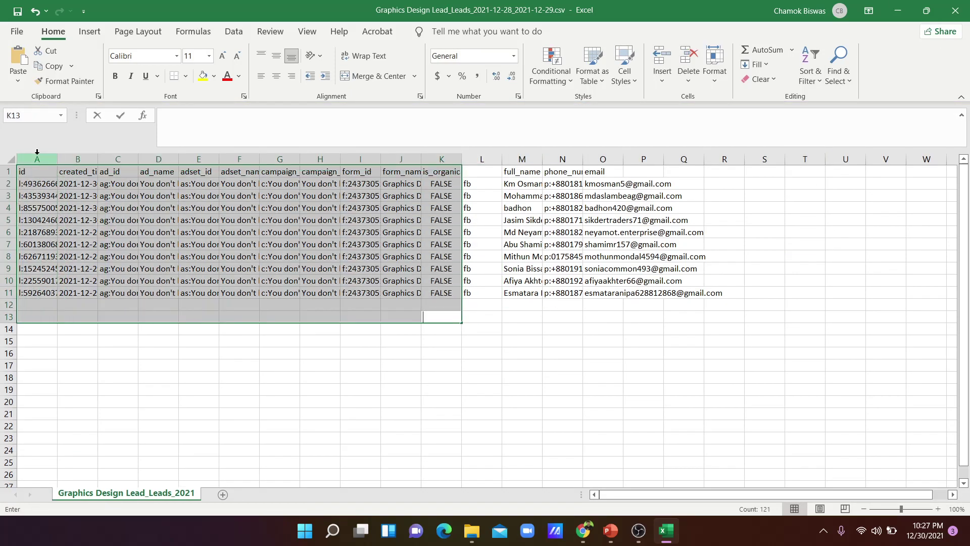
left_click(967, 4)
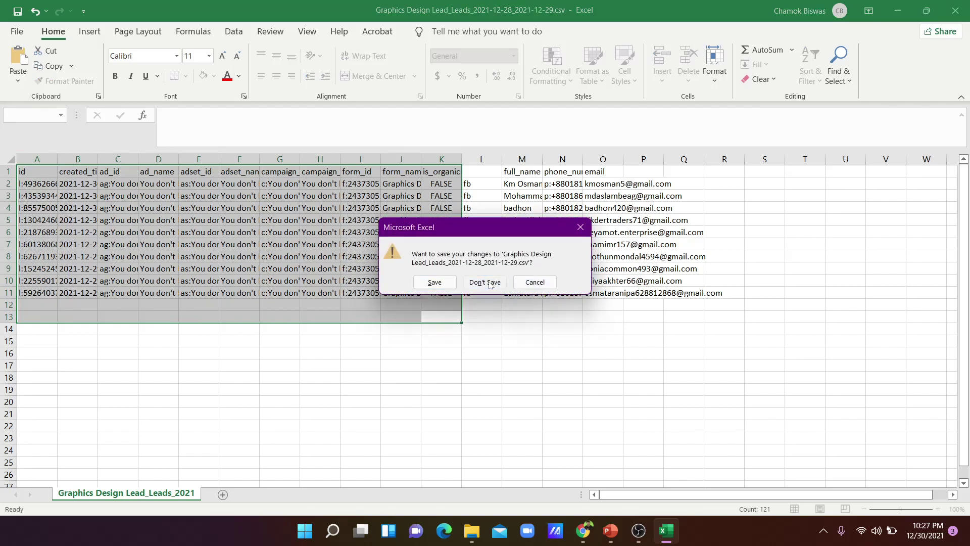
left_click(488, 283)
double_click(154, 130)
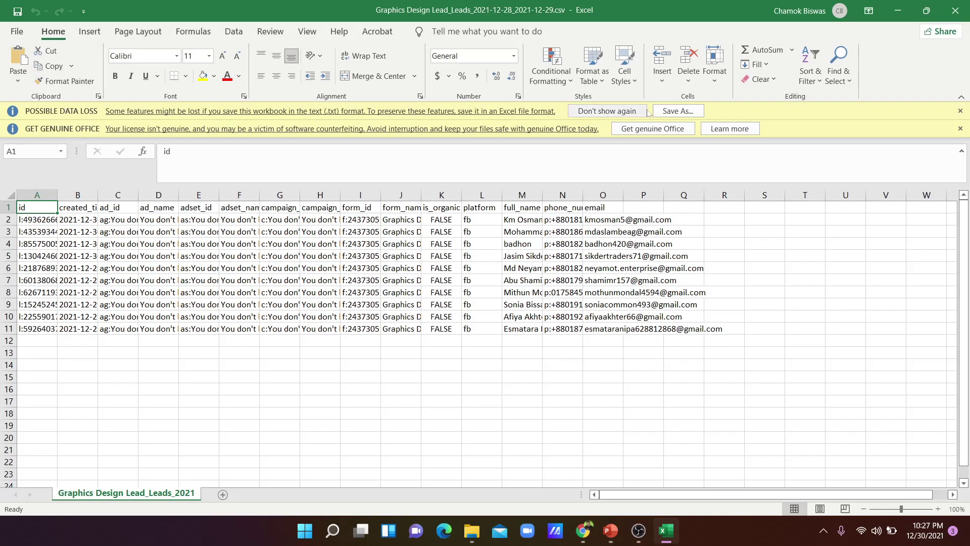
Dismiss the warning bars above the leads sheet and widen the full_name and phone_number columns to show their contents
left_click(627, 111)
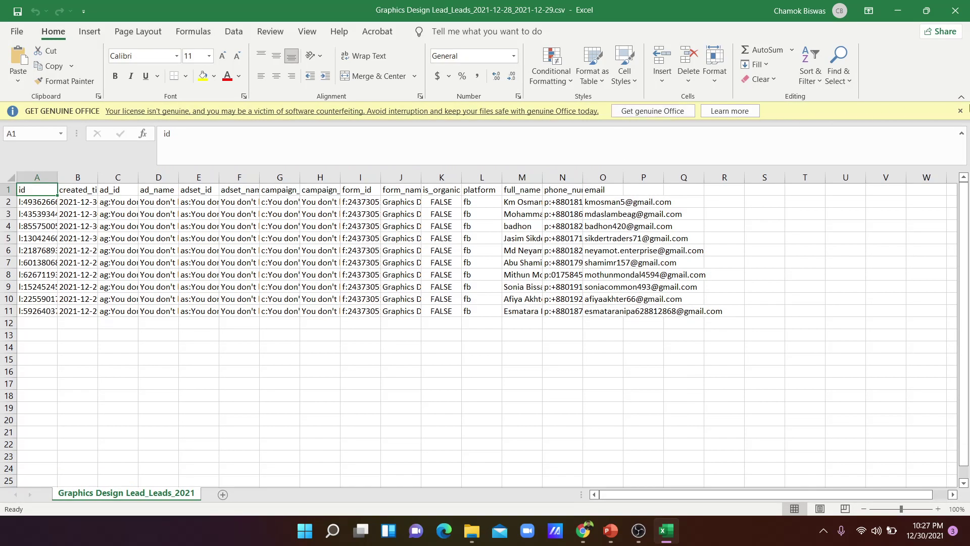
left_click(959, 111)
double_click(542, 159)
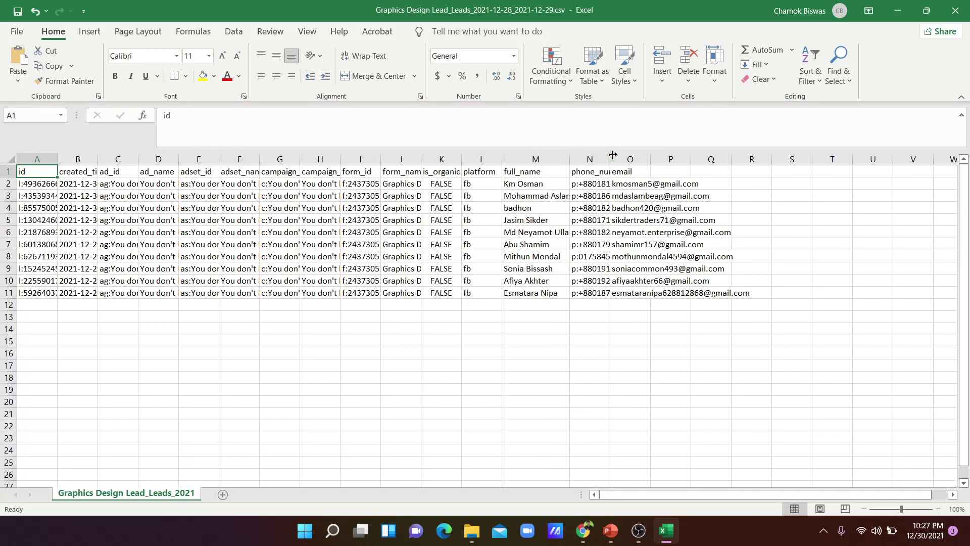
left_click_drag(610, 159, 722, 157)
left_click_drag(823, 294, 689, 174)
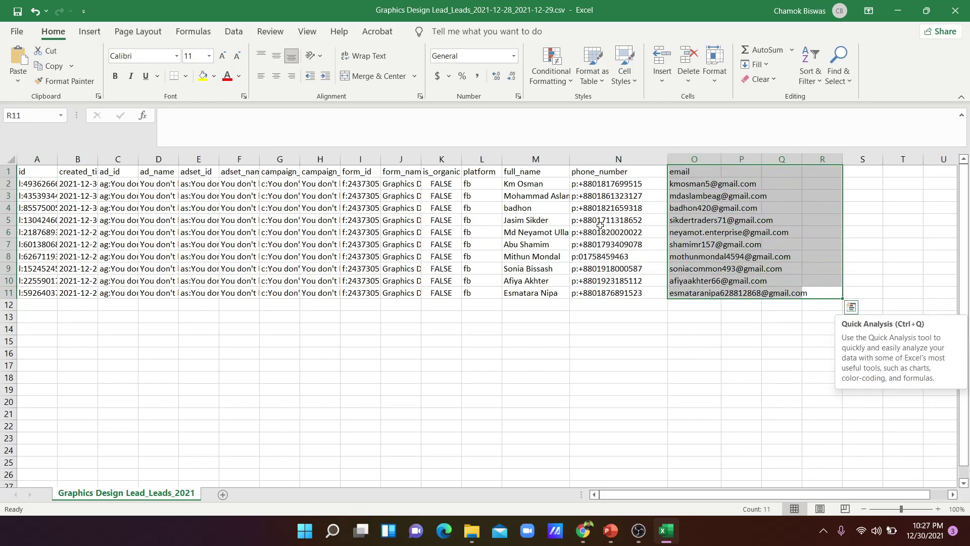
Try to clear the data in columns A to L, before full_name, in the leads sheet
left_click_drag(467, 292, 2, 154)
key("BackSpace")
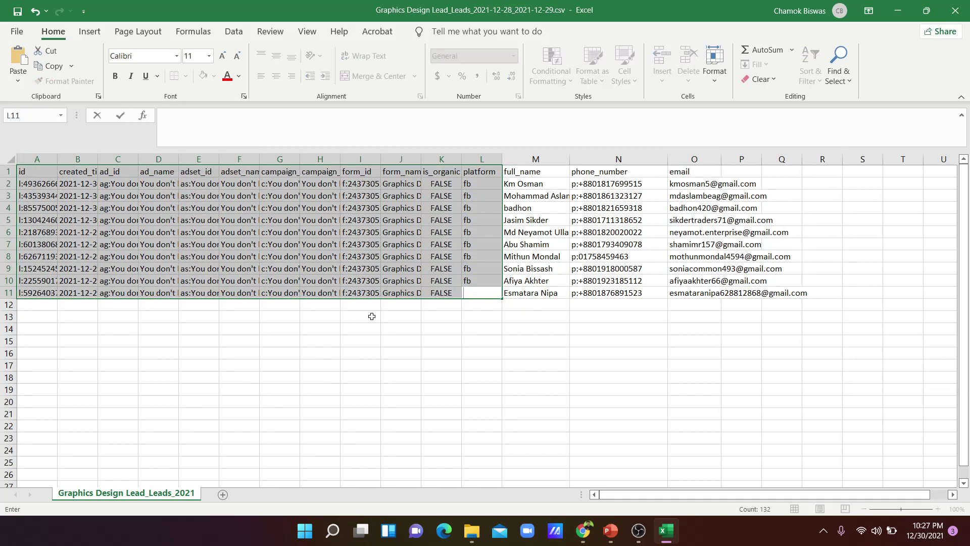
left_click(586, 392)
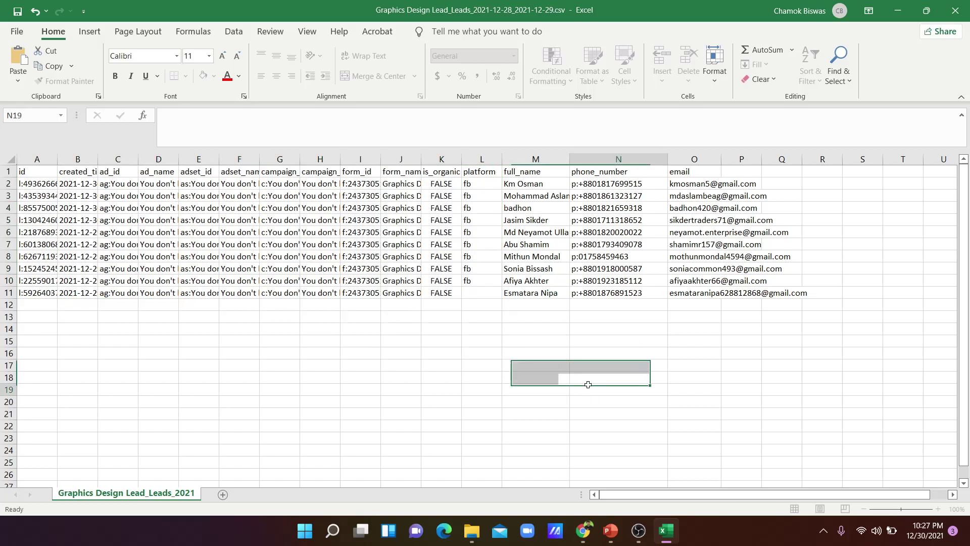
Switch back to the Google Ads customer list form in Chrome and review the required column headers for the upload
left_click(897, 10)
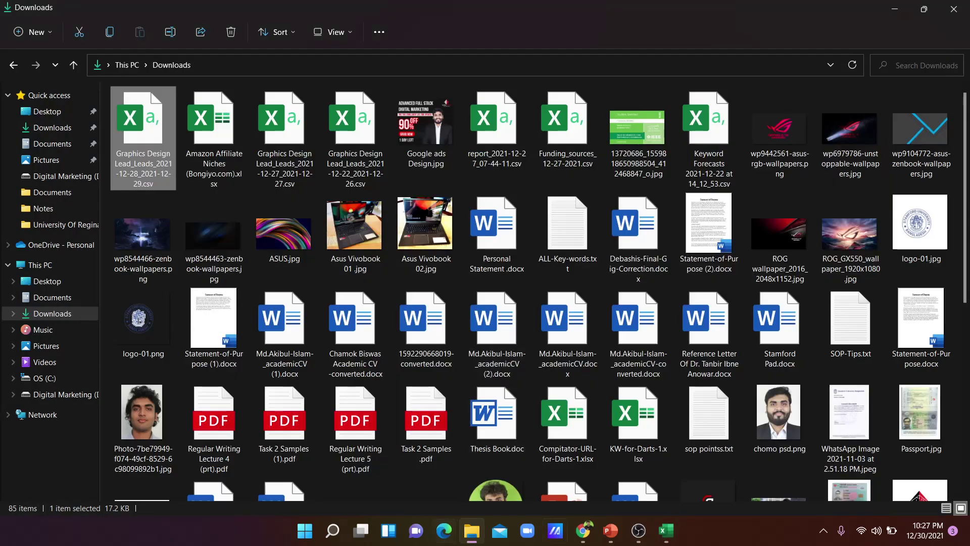
mouse_move(583, 530)
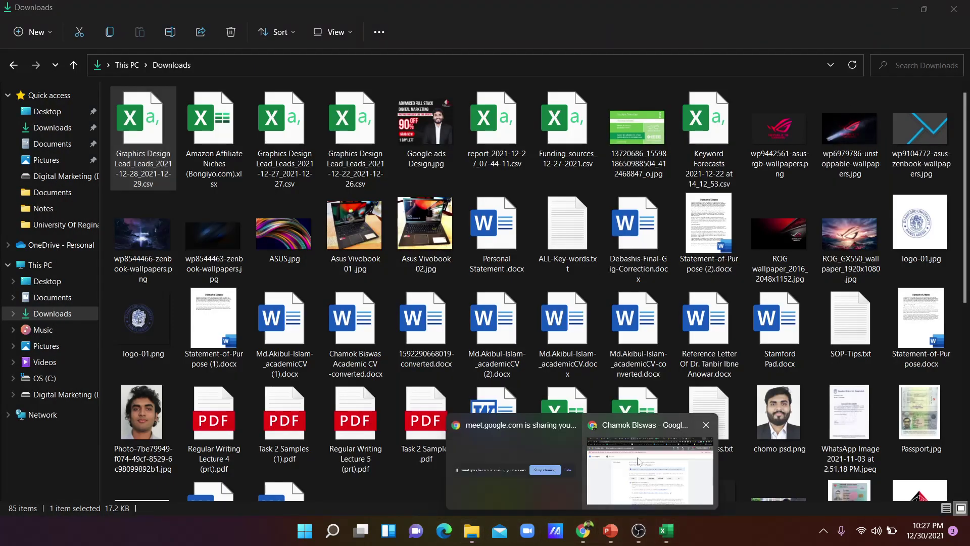
left_click(639, 461)
scroll(403, 374, "down", 1)
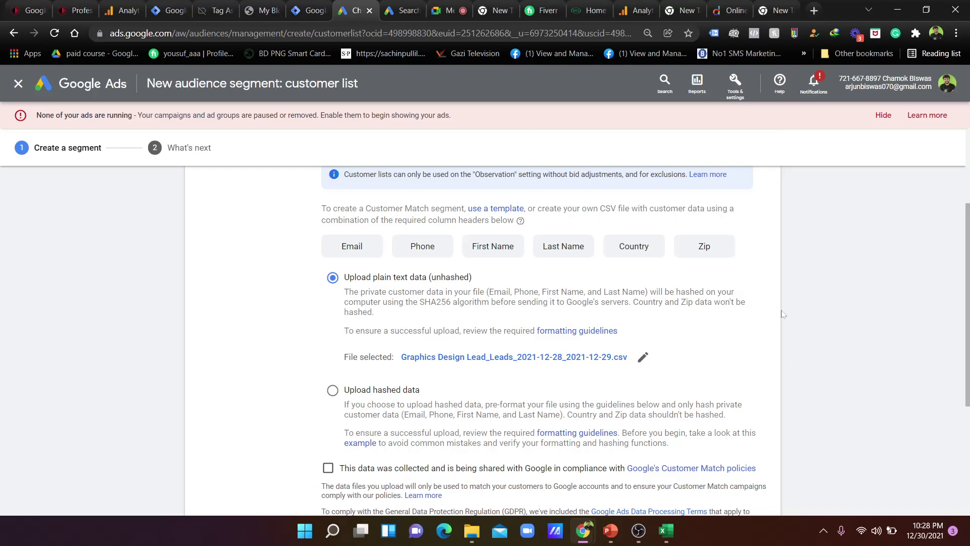
left_click(445, 11)
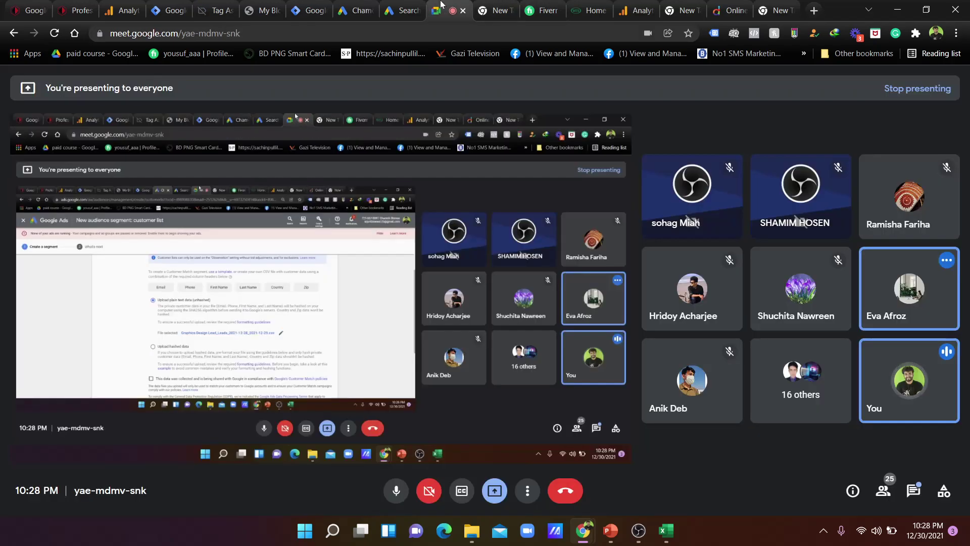
left_click(374, 7)
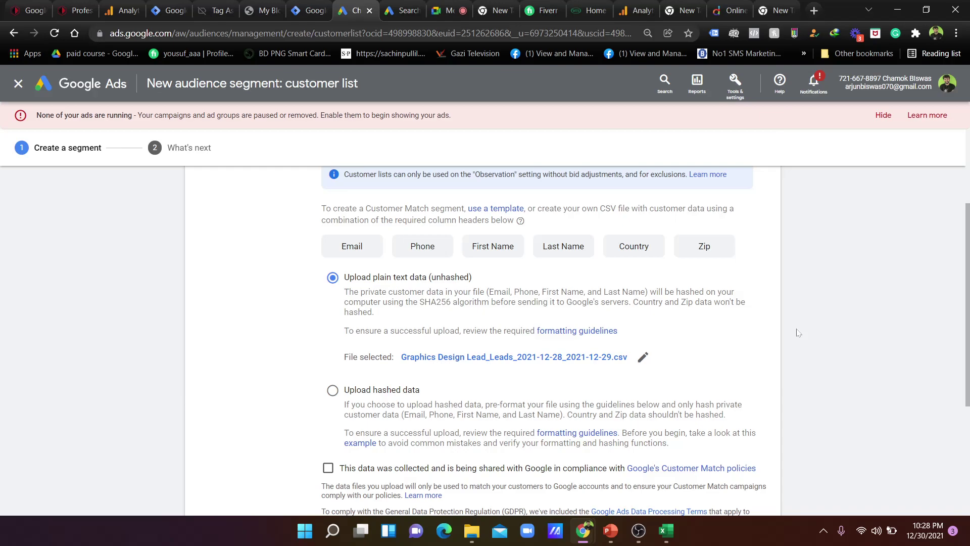
scroll(796, 332, "up", 3)
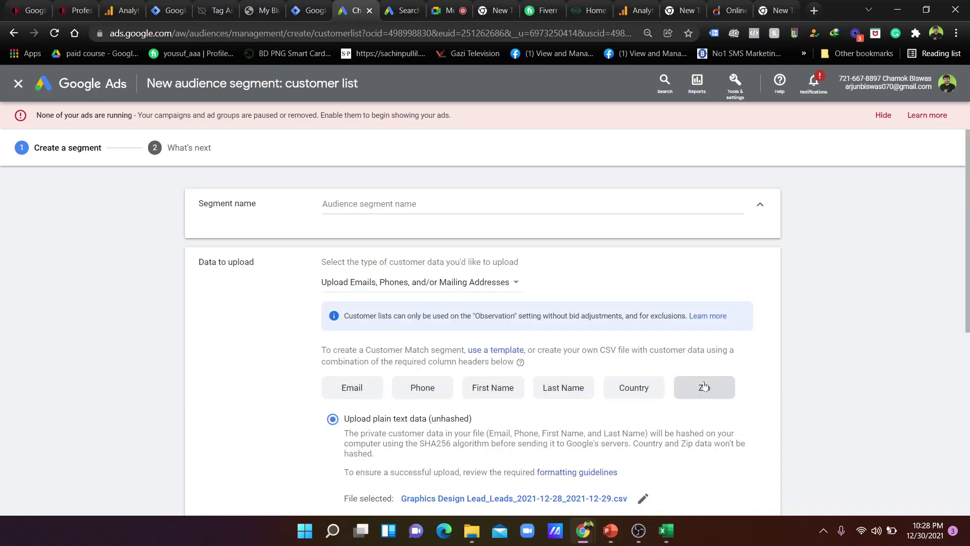
Download the Customer Match template from the form and open the CSV in Excel to view its sample rows
left_click(513, 353)
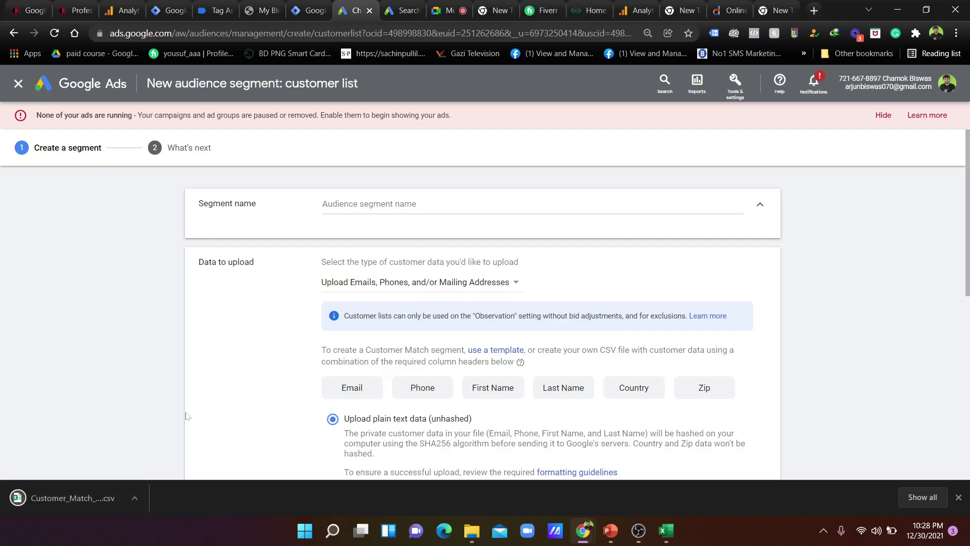
mouse_move(668, 536)
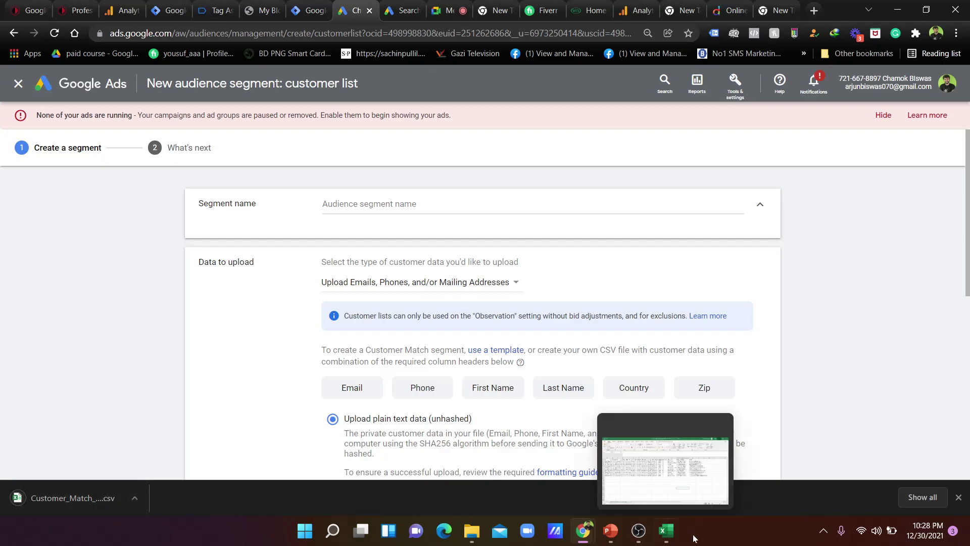
left_click(58, 500)
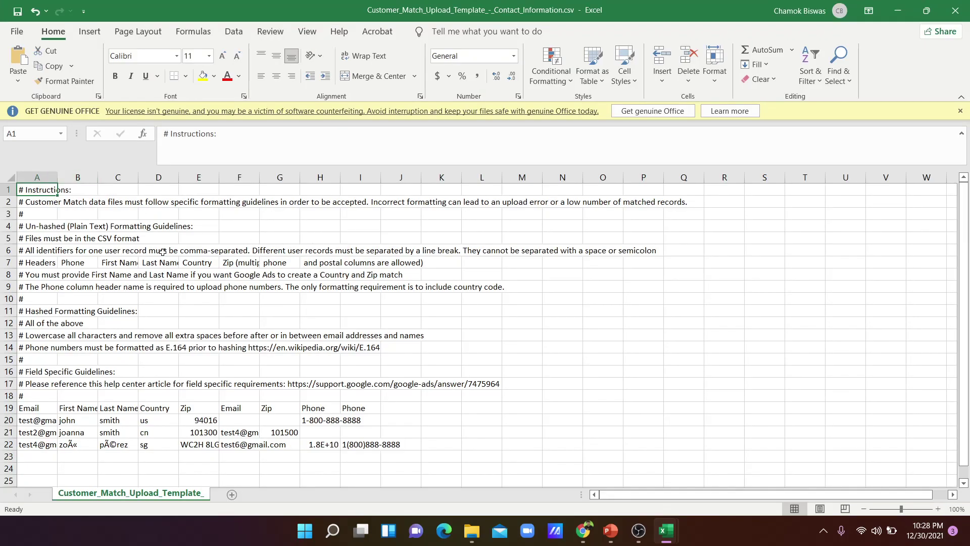
scroll(220, 277, "down", 2)
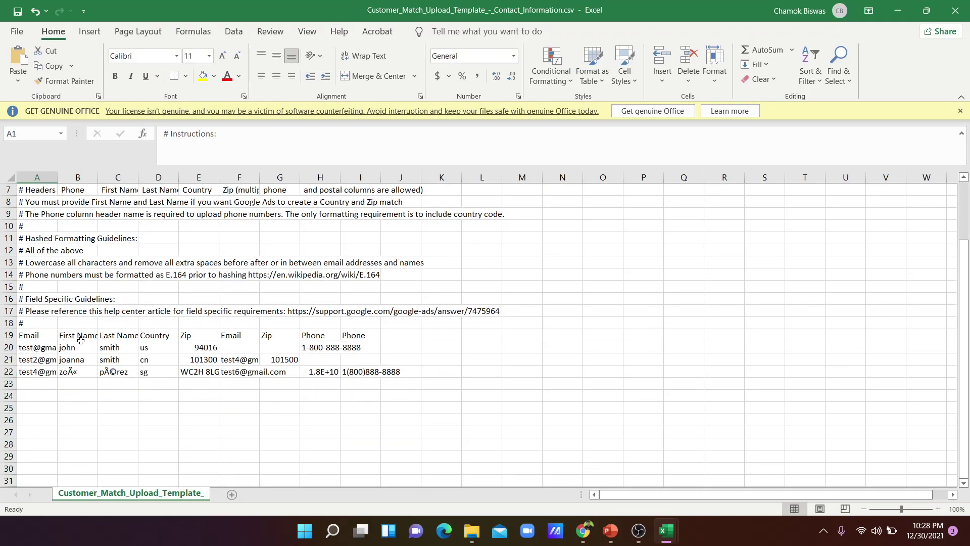
Try to clear the instruction text in rows 1 to 18 above the header row of the Customer Match template
left_click_drag(506, 307, 2, 190)
scroll(75, 187, "up", 2)
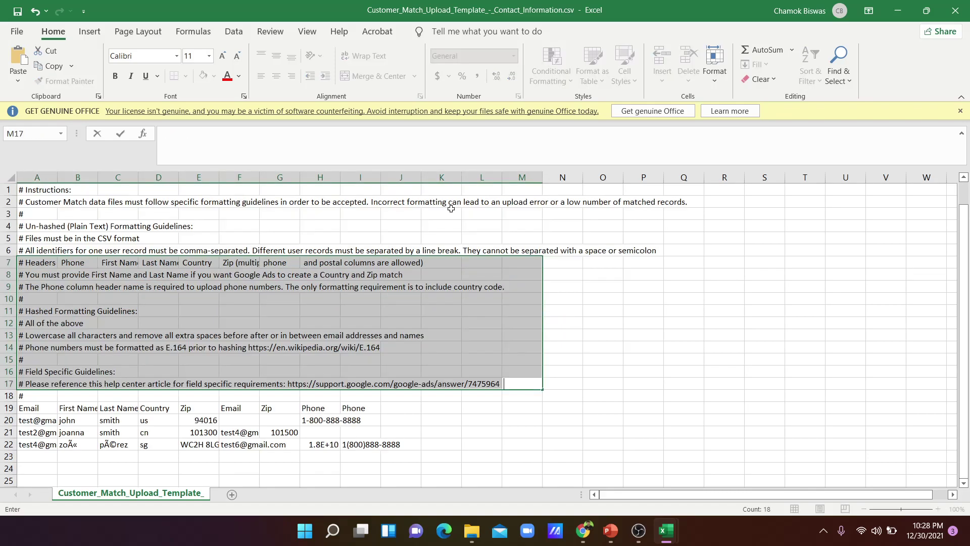
left_click(764, 274)
left_click_drag(37, 190, 686, 394)
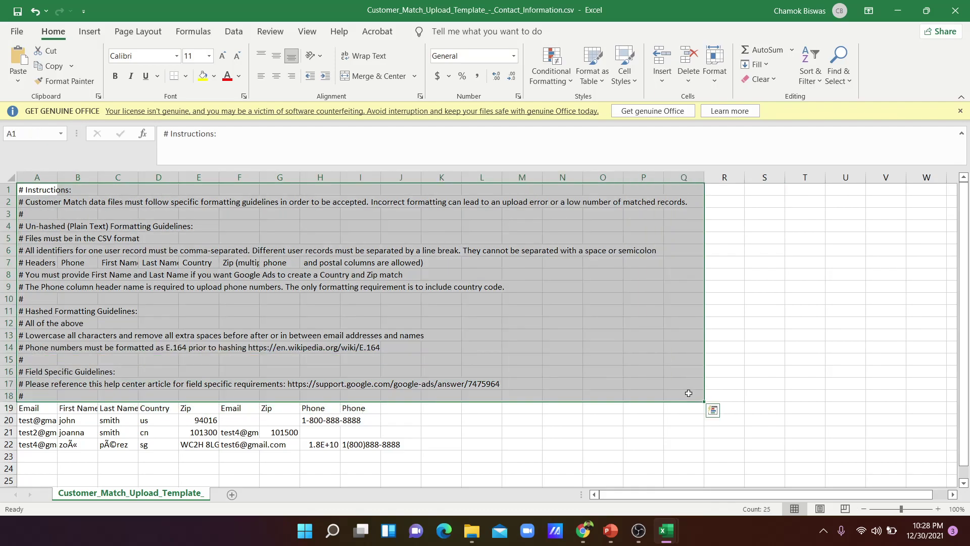
key("BackSpace")
left_click(455, 274)
Try to clear the row 7 guideline cells from First Name onward and the O16:P16 cells in the template
left_click(400, 250)
left_click_drag(651, 262, 110, 262)
key("BackSpace")
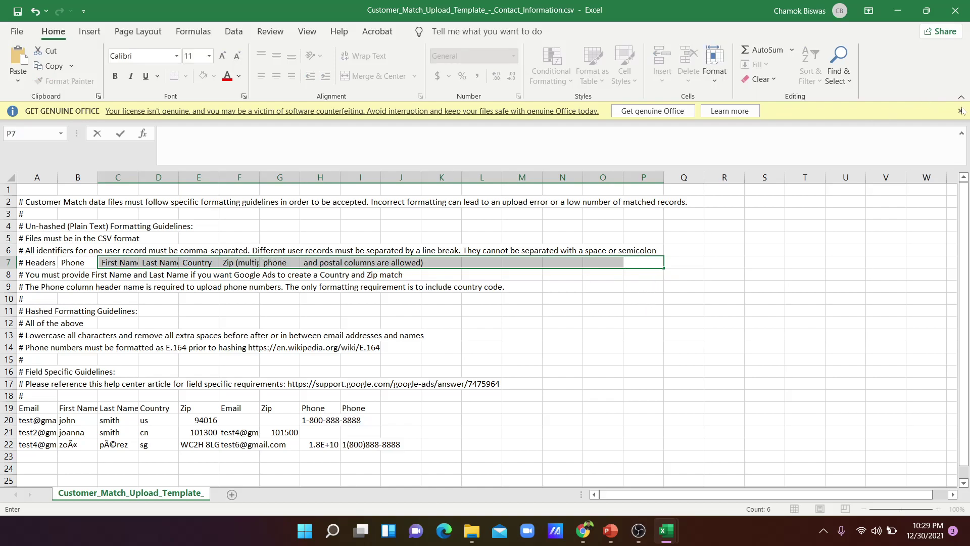
scroll(454, 275, "down", 3)
left_click_drag(604, 262, 634, 263)
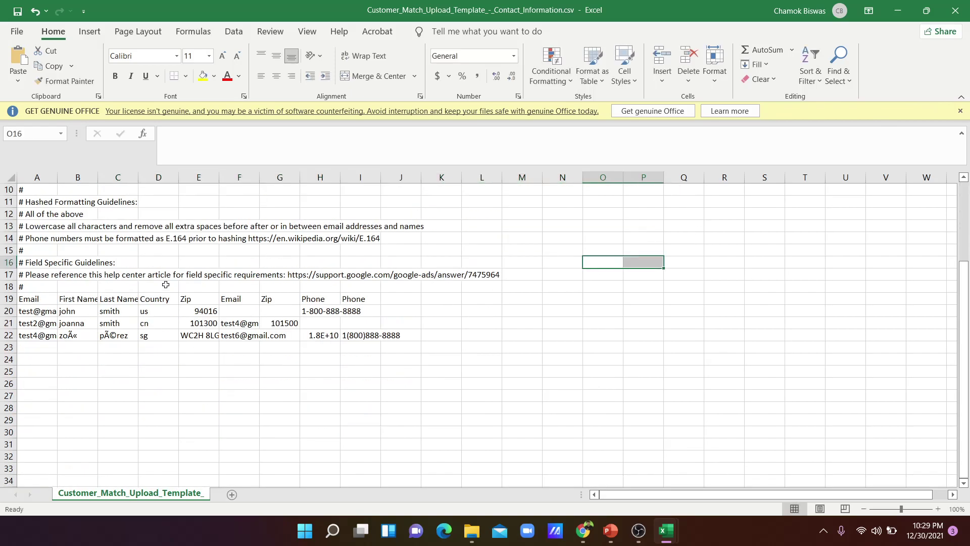
scroll(121, 263, "up", 3)
key("BackSpace")
scroll(303, 404, "down", 1)
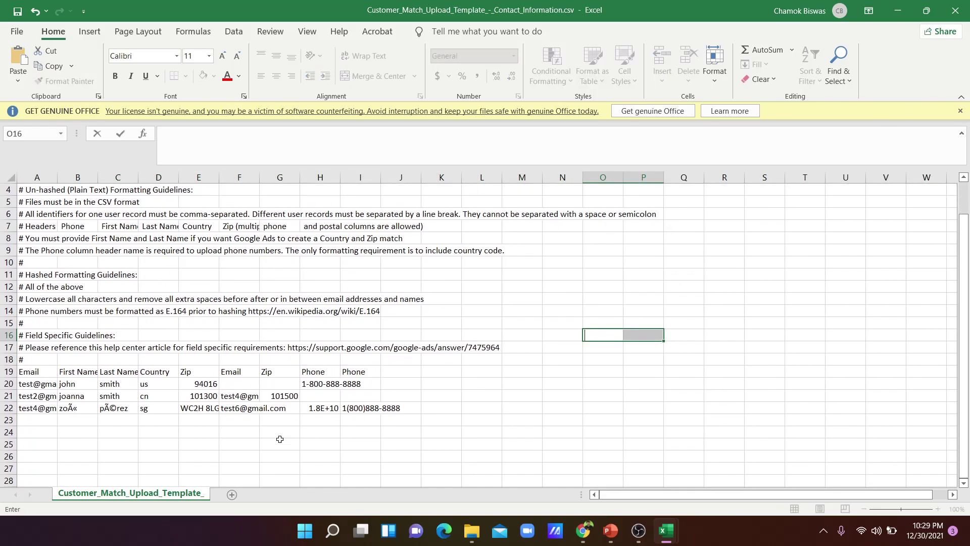
Minimize the open windows and create a new Microsoft Excel Worksheet on the desktop
left_click(897, 10)
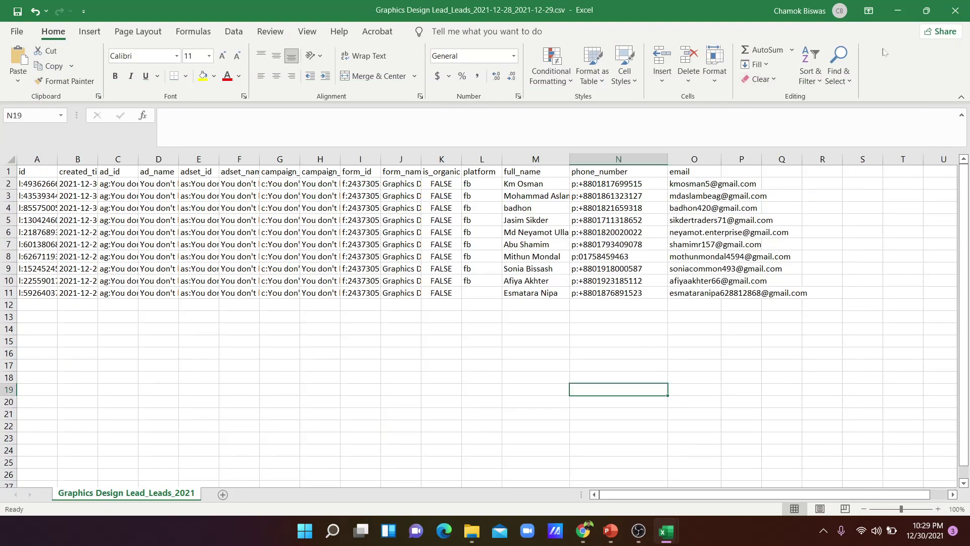
left_click(897, 10)
left_click(897, 10)
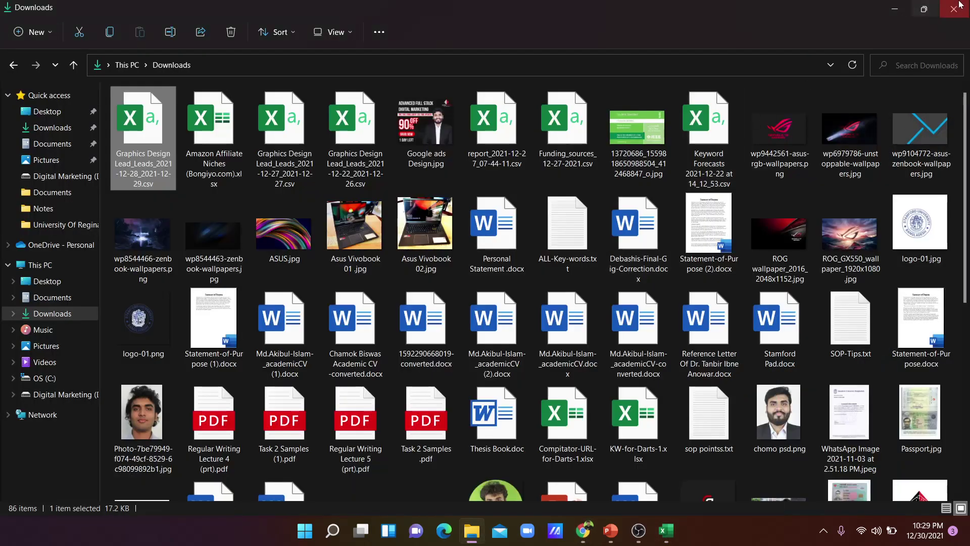
left_click(897, 10)
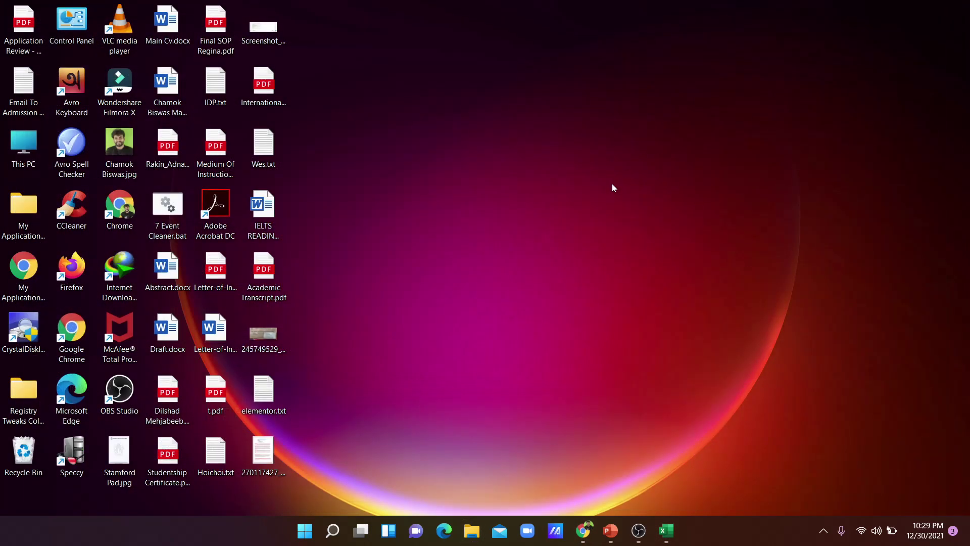
right_click(710, 307)
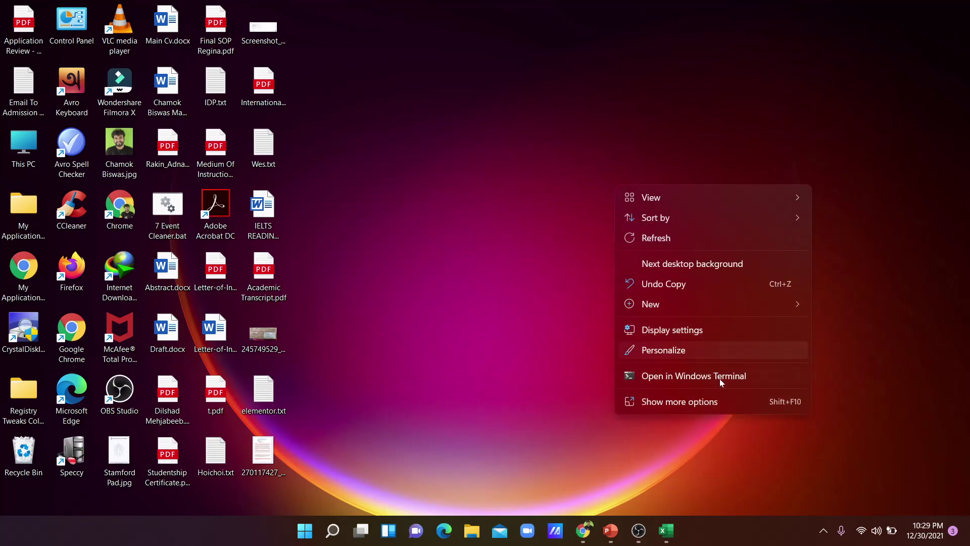
left_click(680, 403)
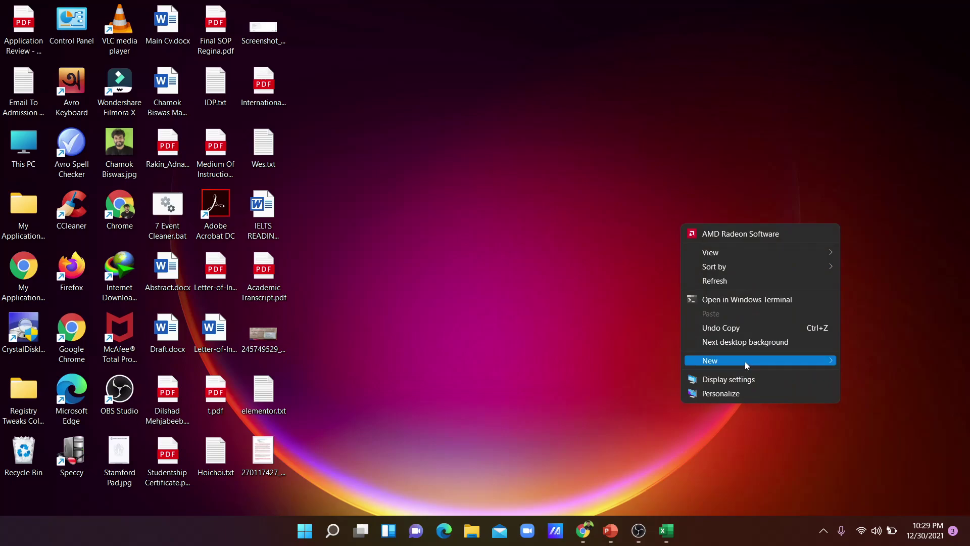
mouse_move(744, 361)
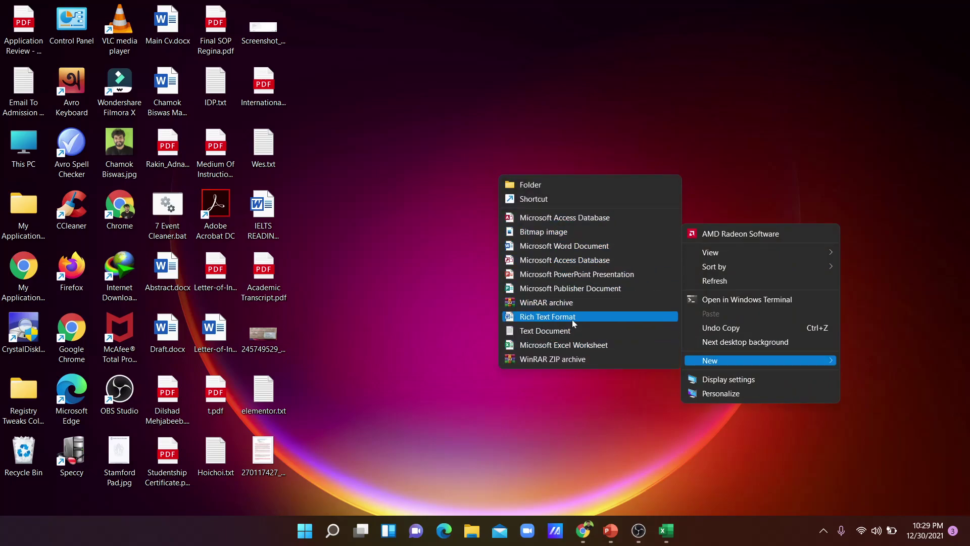
left_click(564, 344)
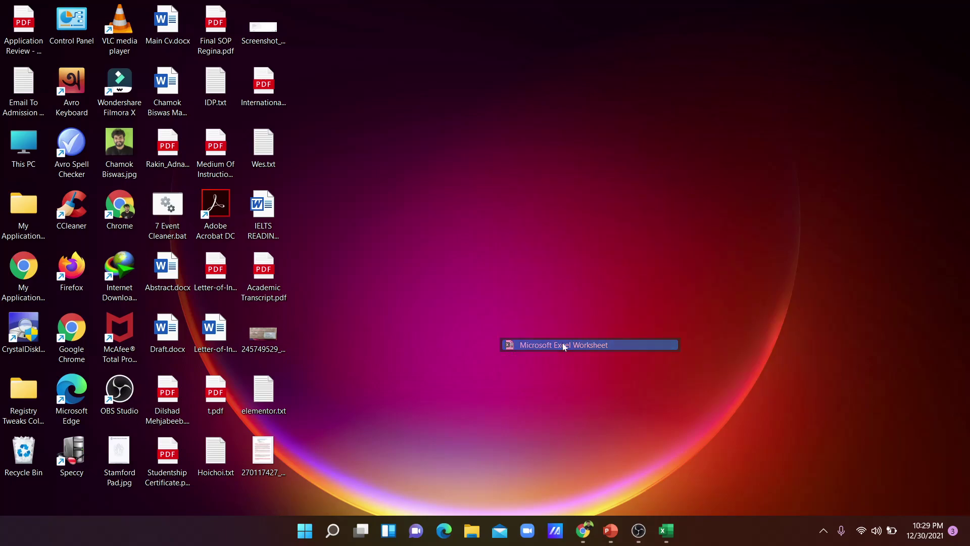
key("Return")
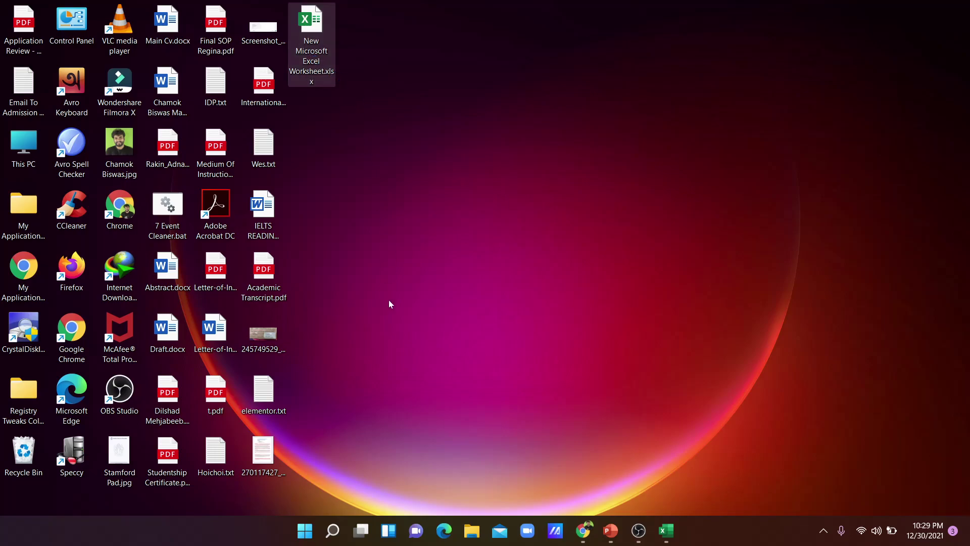
Rename the new Excel worksheet on the desktop as "Google Ads Remarketinig Audience List"
key("Menu")
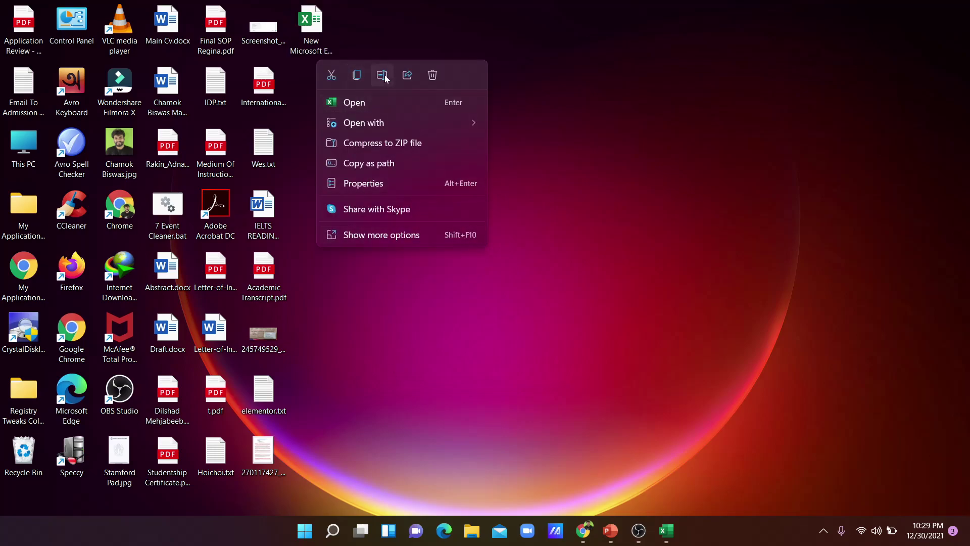
left_click(384, 236)
left_click(446, 486)
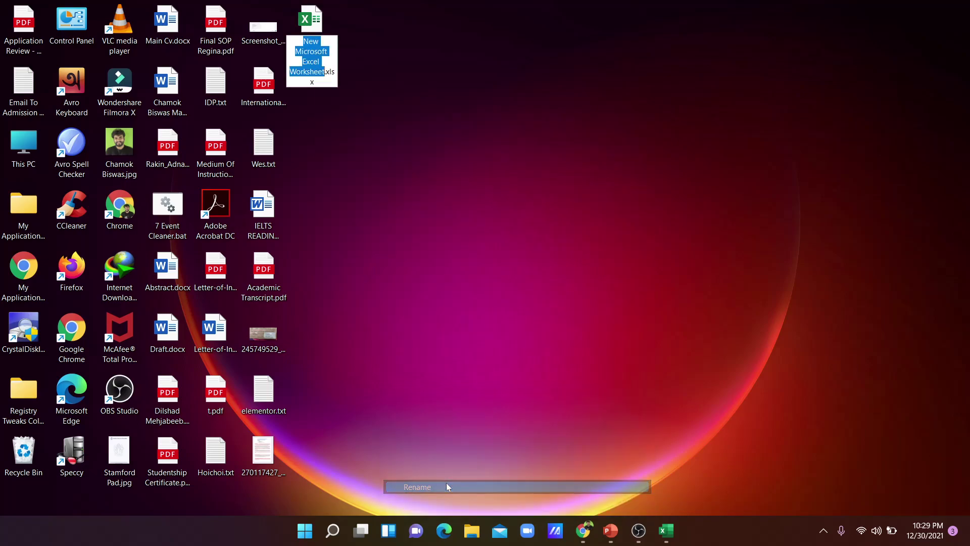
type("GOogl")
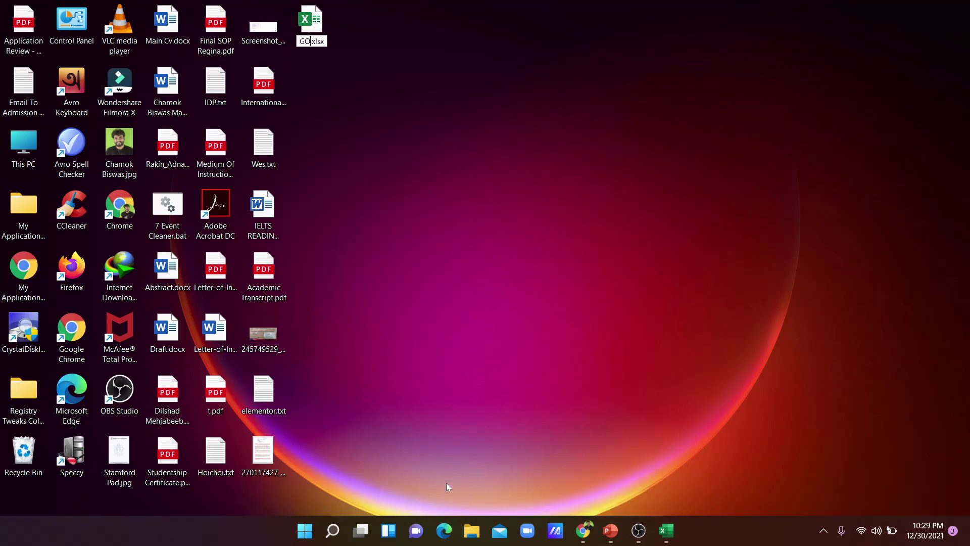
type("e Ads")
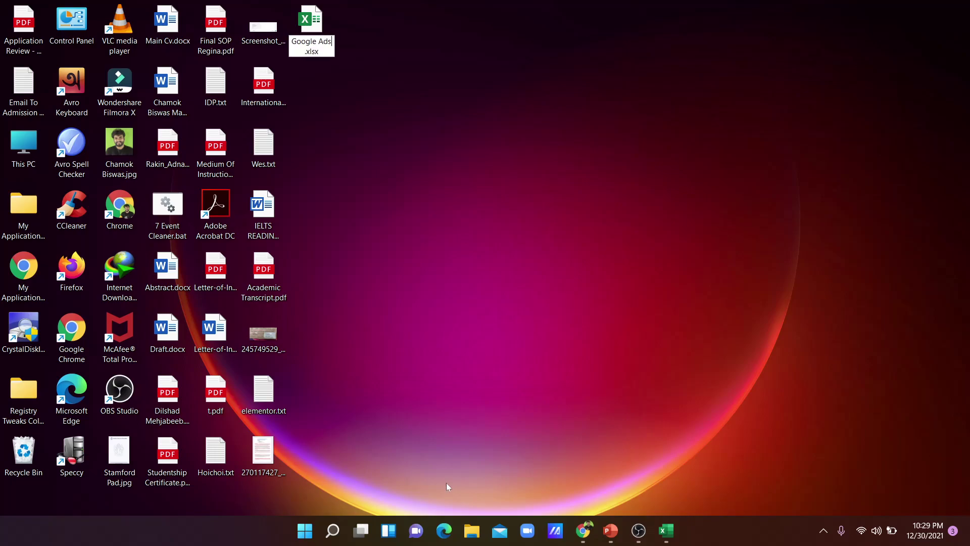
type(" Remarketinig")
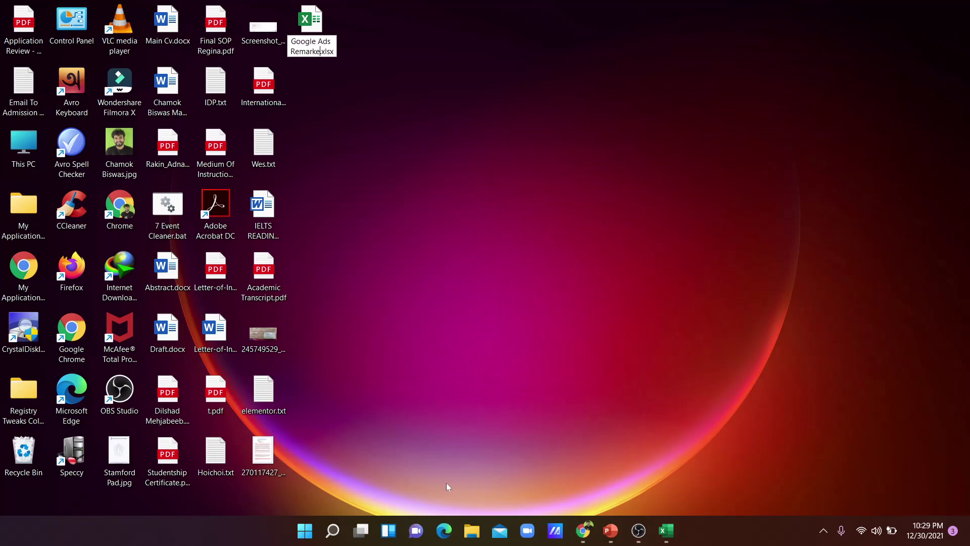
type(" Audien")
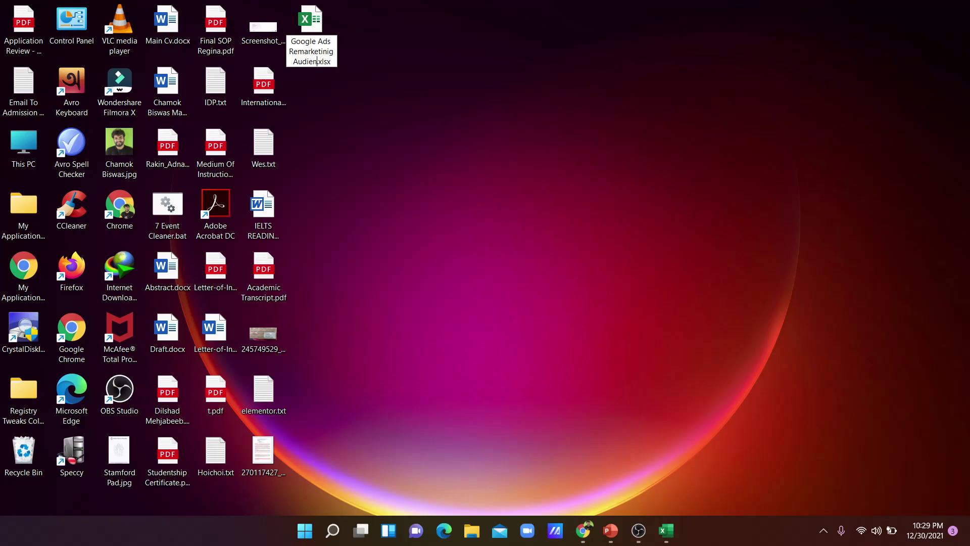
type("ce List")
key("Return")
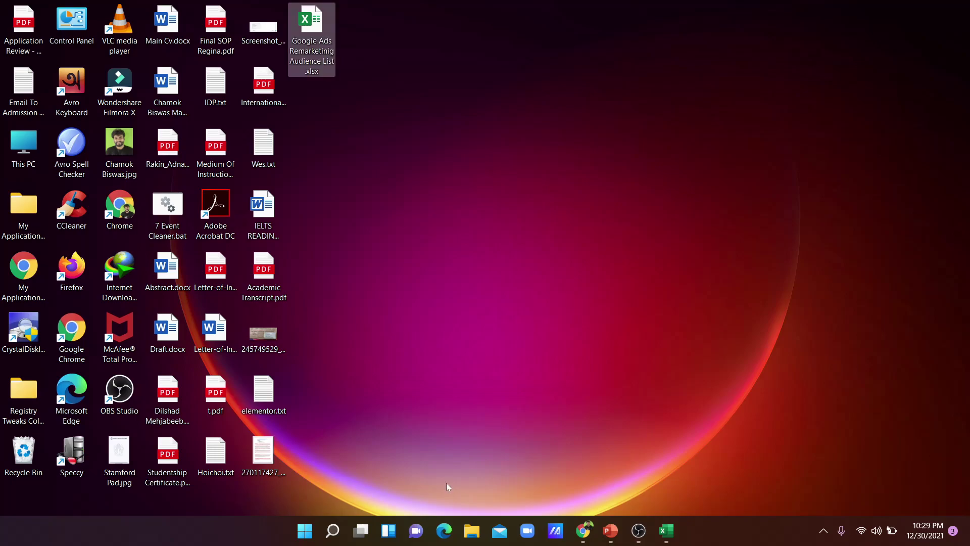
Check the Customer Match template's headers, then widen column A of the audience list workbook and enter the header Email in A7
left_click(405, 116)
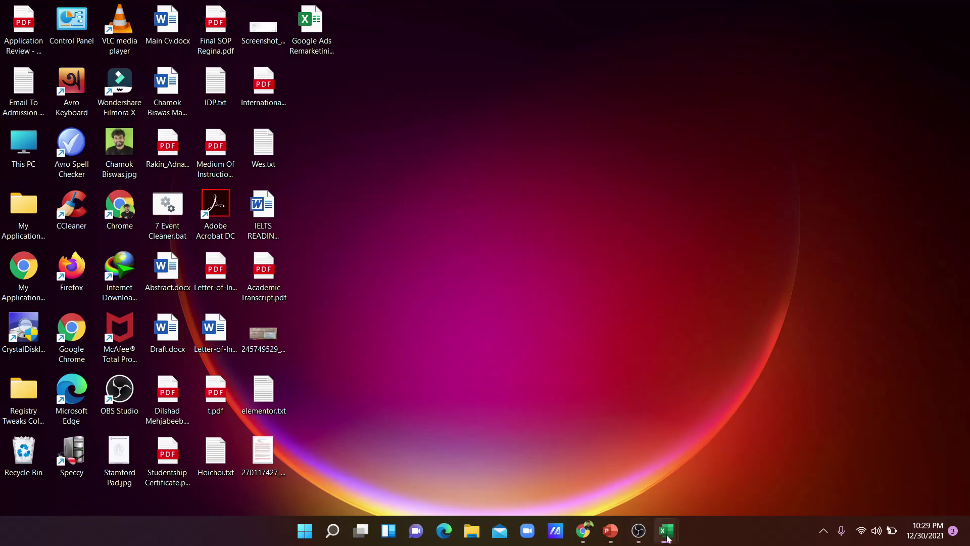
mouse_move(667, 530)
left_click(683, 503)
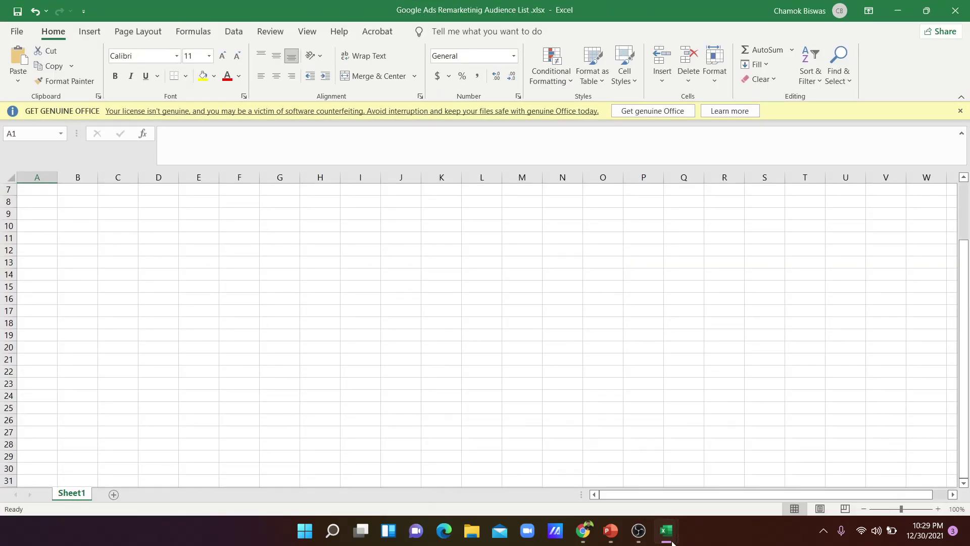
mouse_move(671, 542)
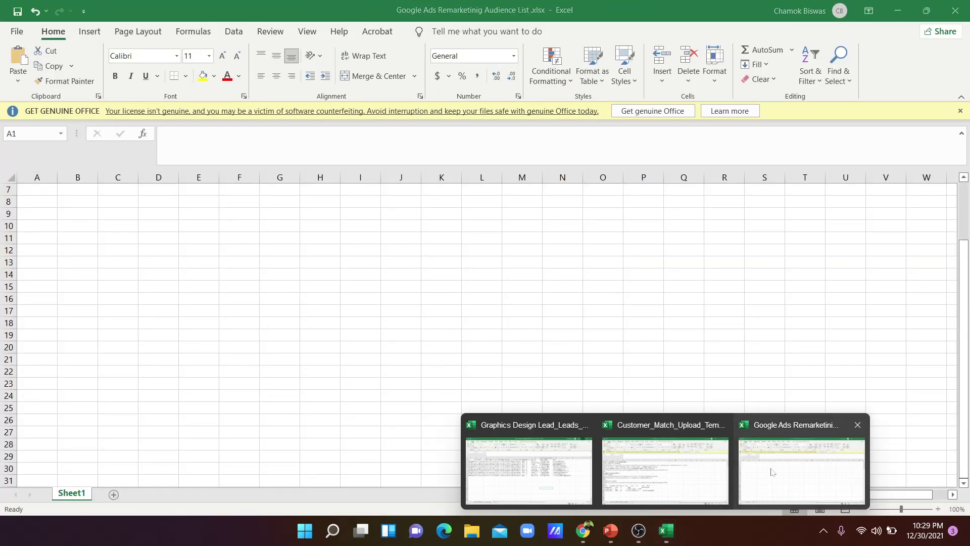
left_click(709, 472)
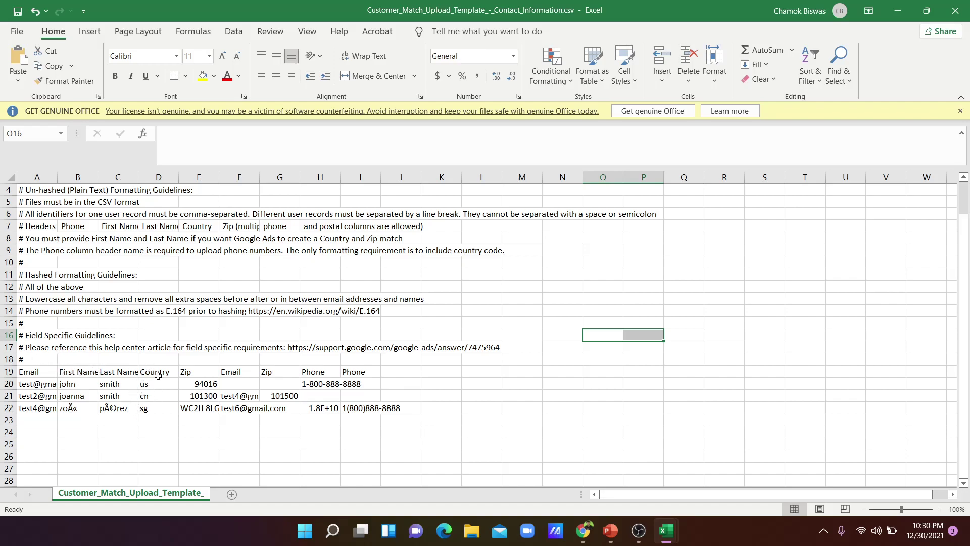
mouse_move(666, 531)
left_click(764, 469)
left_click_drag(58, 177, 80, 177)
left_click(48, 189)
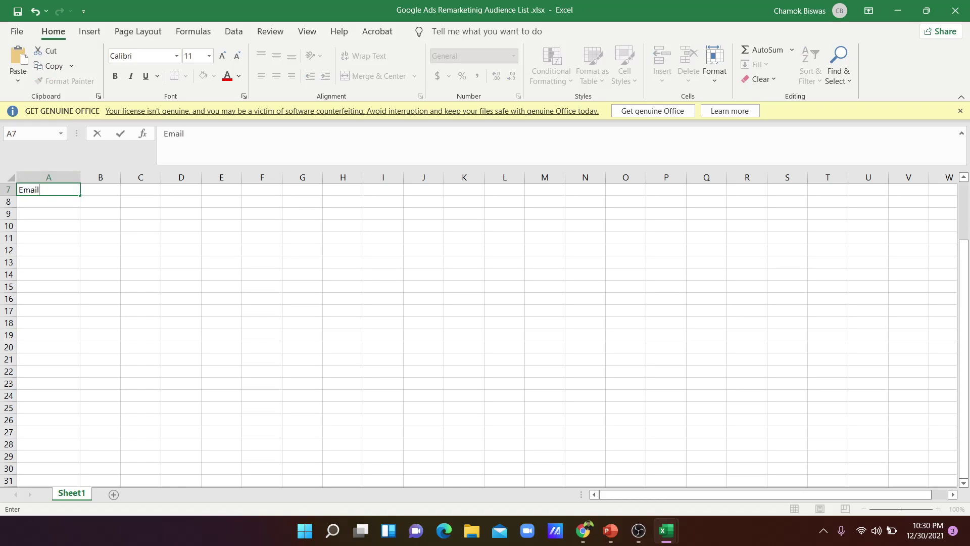
Copy the phone_number column with its header, N1:N11, from the Graphics Design leads CSV
mouse_move(666, 530)
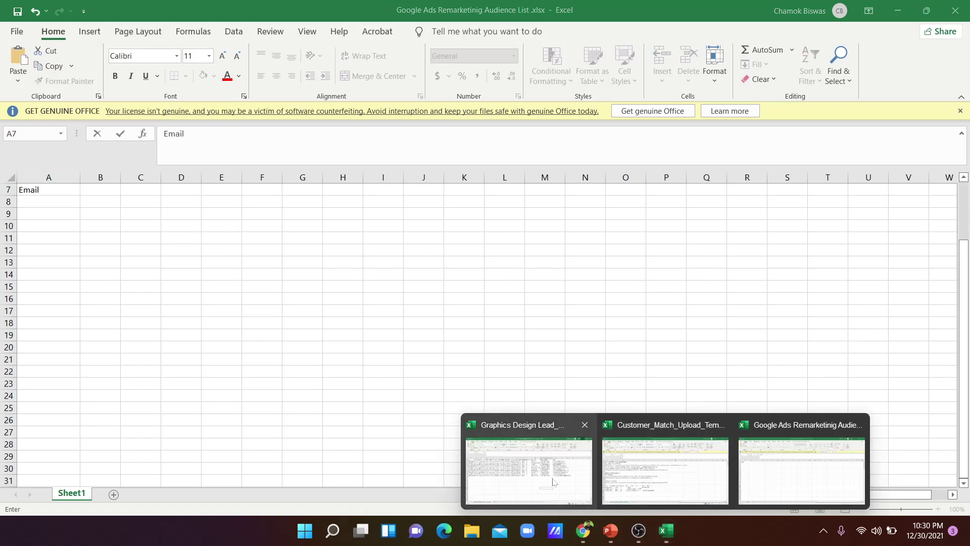
left_click(575, 480)
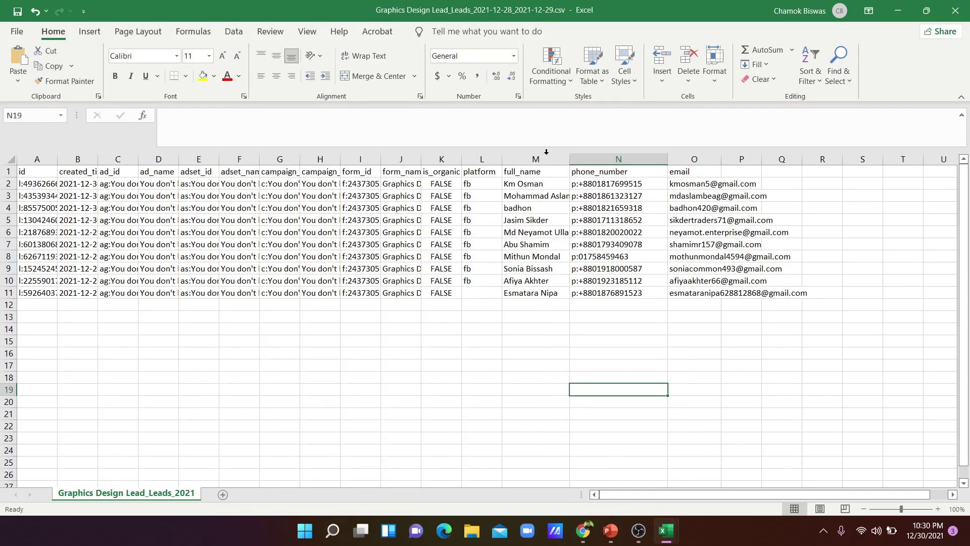
left_click_drag(570, 159, 577, 159)
left_click_drag(645, 291, 632, 183)
left_click(632, 219)
left_click_drag(649, 293, 630, 171)
key("ctrl+c")
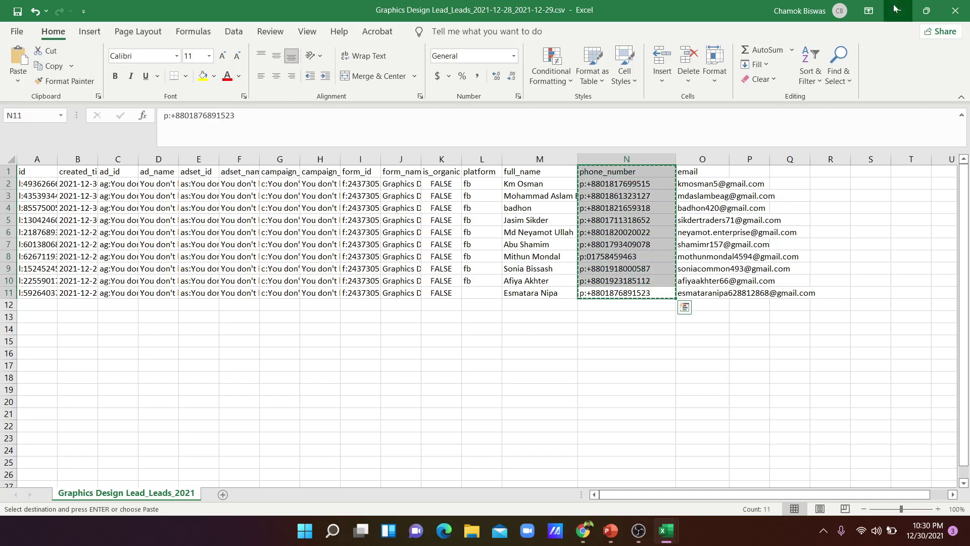
Paste the copied phone number column into the audience list workbook starting at C7
left_click(897, 10)
left_click(137, 187)
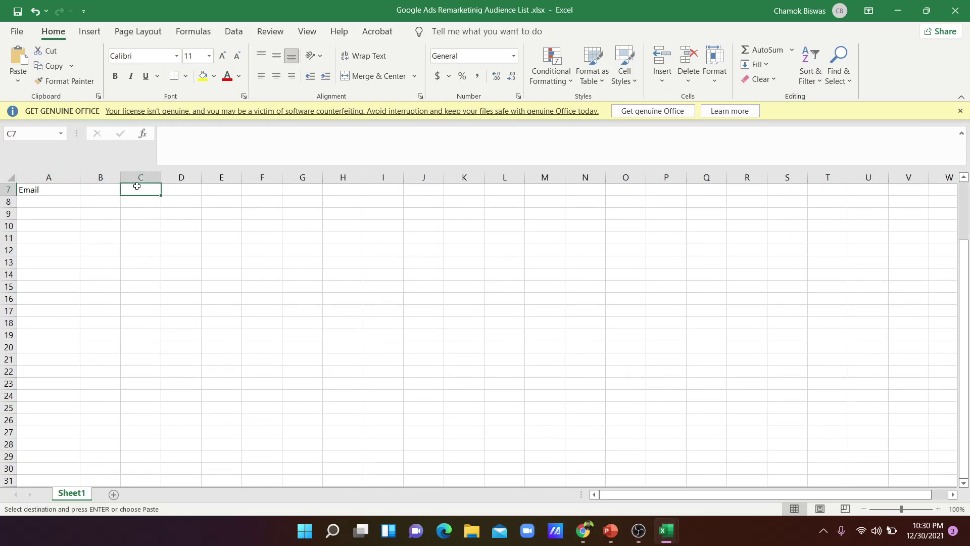
key("ctrl+v")
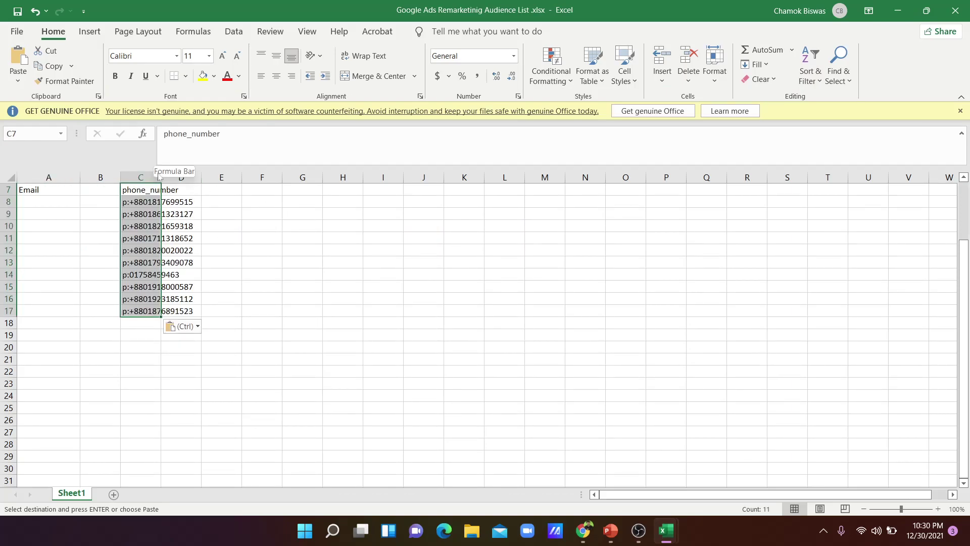
left_click(333, 225)
Check the required customer list column headers in Google Ads and undo the phone number paste at C7
mouse_move(583, 530)
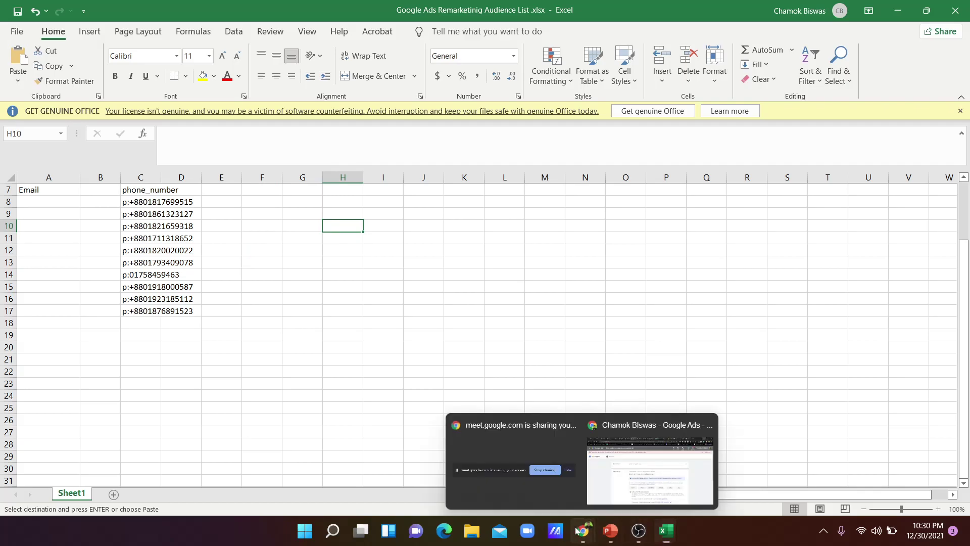
left_click(648, 472)
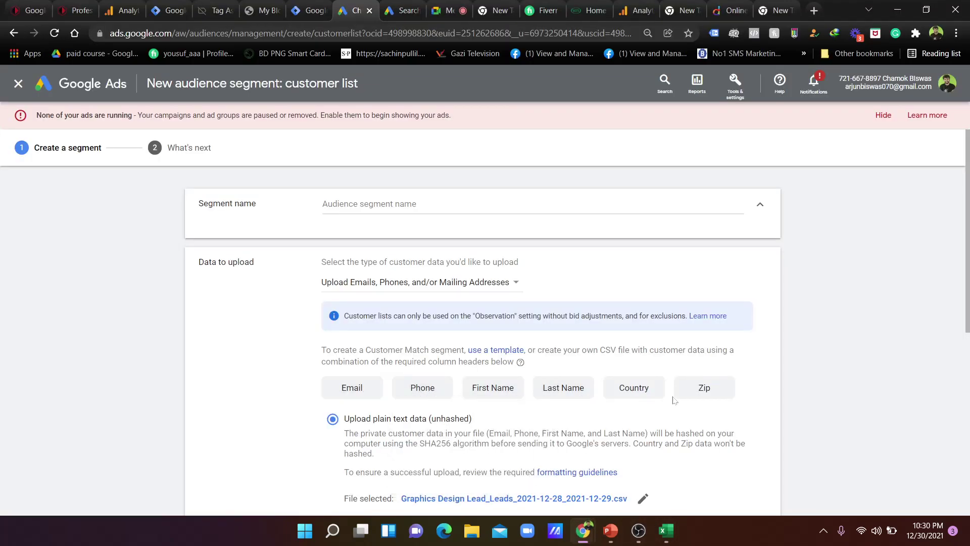
mouse_move(665, 527)
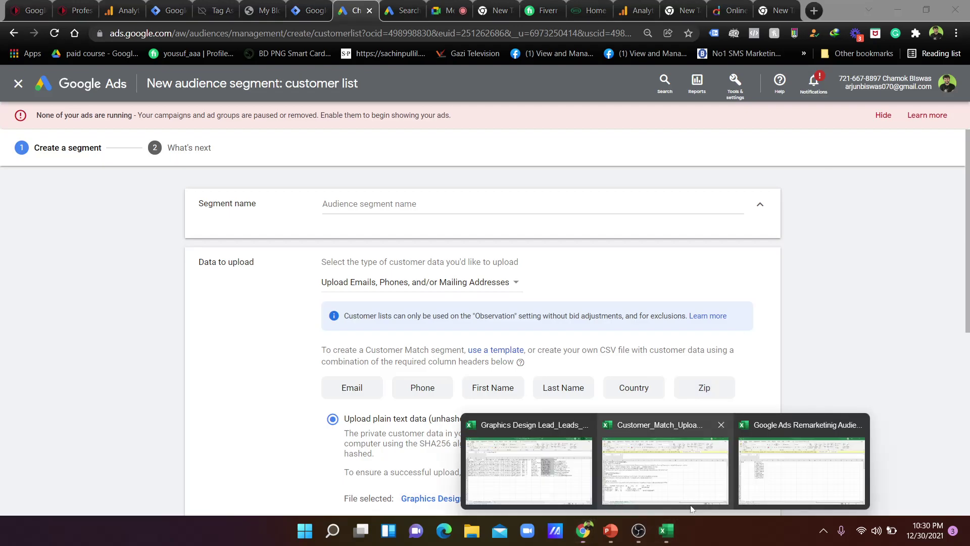
left_click(784, 454)
left_click(100, 190)
right_click(100, 190)
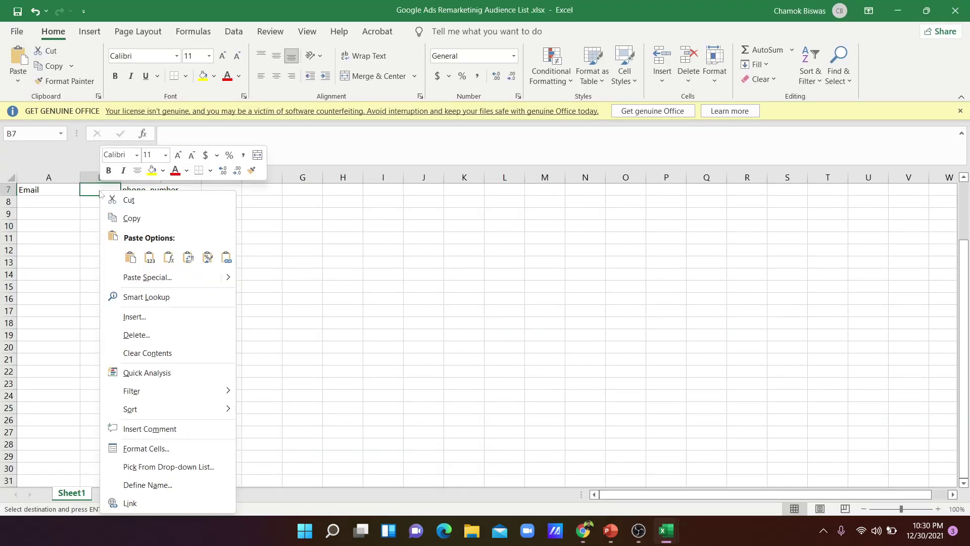
key("Escape")
key("ctrl+z")
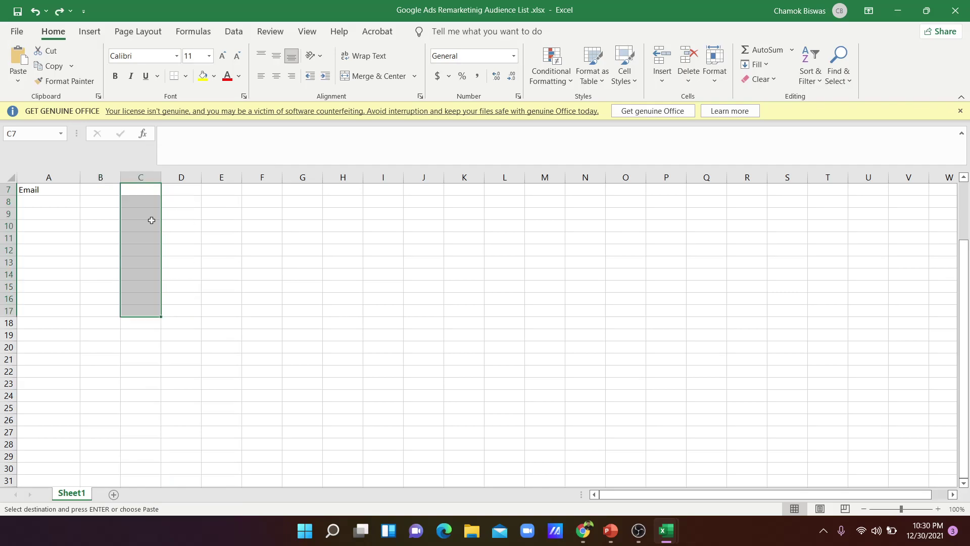
Paste the phone number column into the audience list workbook starting at B7, beside the Email header
key("alt+Tab")
mouse_move(662, 532)
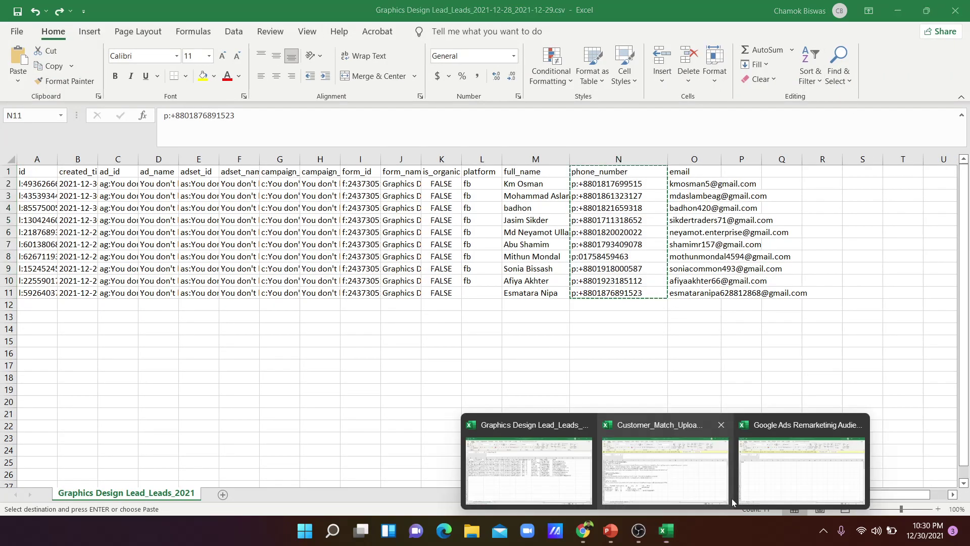
left_click(790, 460)
left_click(97, 195)
key("ctrl+v")
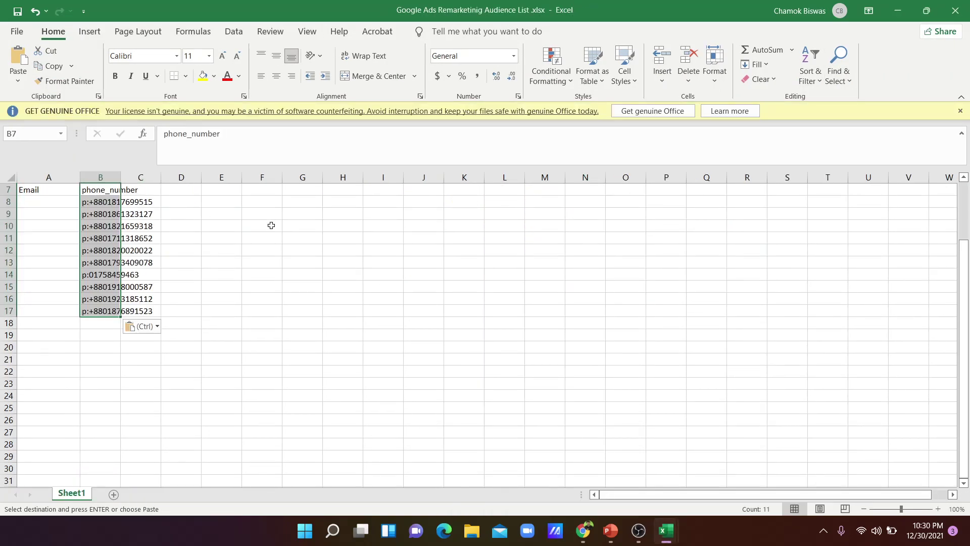
left_click(302, 237)
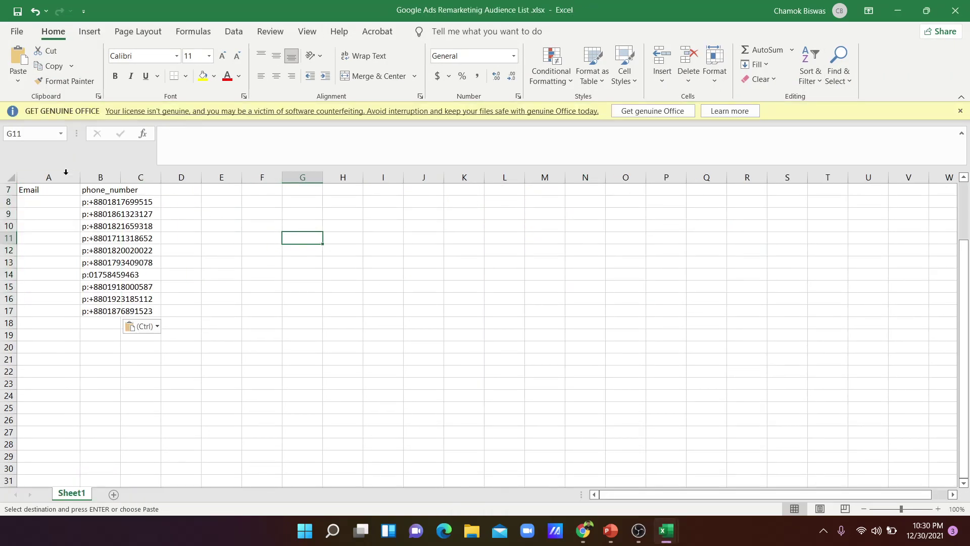
Copy the email addresses in O2:O11 of the leads CSV and paste them under the Email header starting at A8
left_click(663, 530)
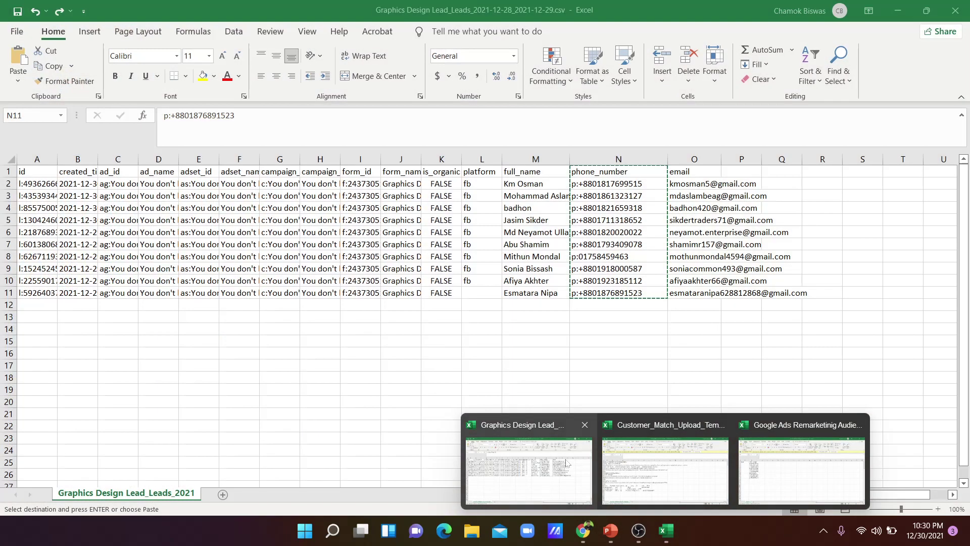
left_click(528, 469)
left_click_drag(692, 292, 691, 184)
key("ctrl+c")
left_click(898, 6)
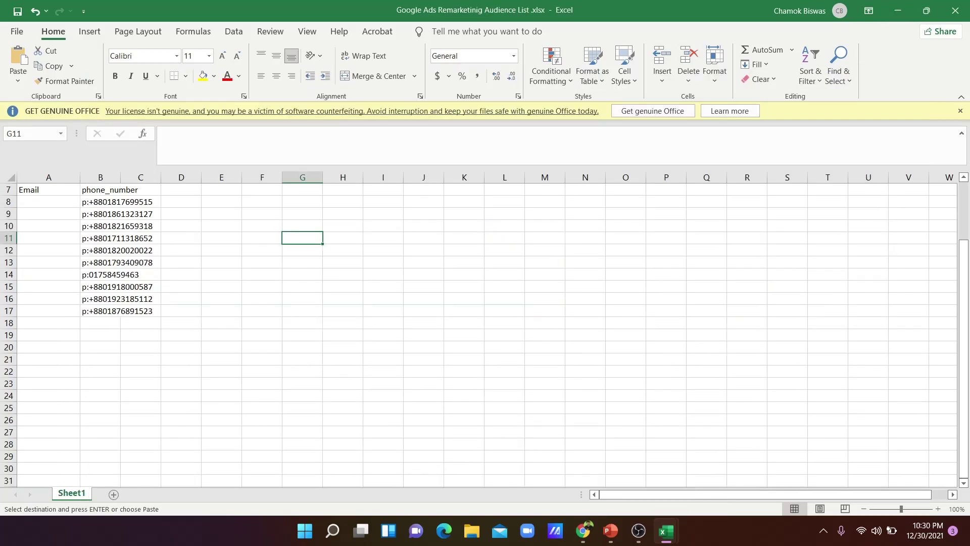
left_click(59, 206)
key("Return")
left_click(344, 251)
Move the block A6:E19 containing the email and phone number table up to A1
scroll(344, 254, "up", 2)
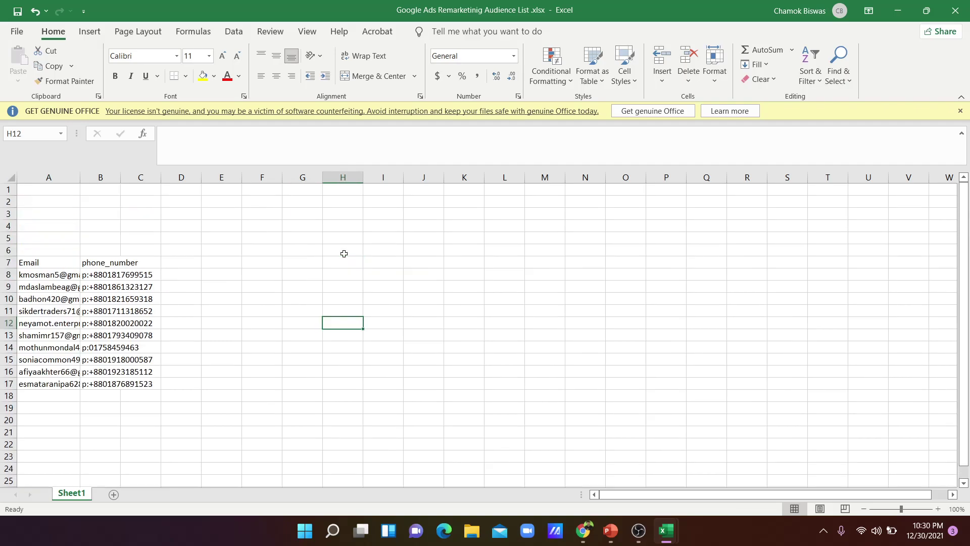
left_click(41, 247)
left_click_drag(221, 409, 30, 249)
key("ctrl+c")
left_click(53, 188)
key("Return")
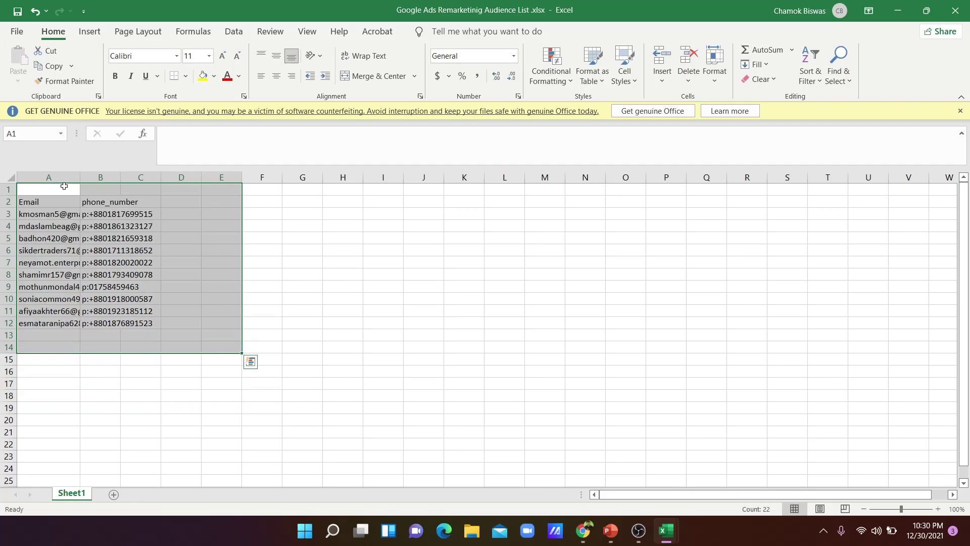
left_click(342, 261)
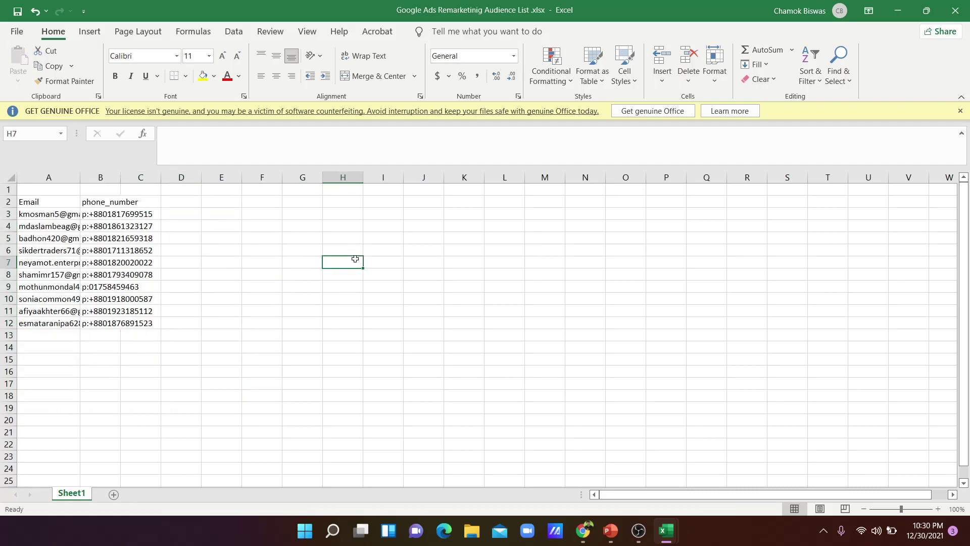
Save and close the audience list workbook
left_click(7, 14)
key("Escape")
left_click(954, 10)
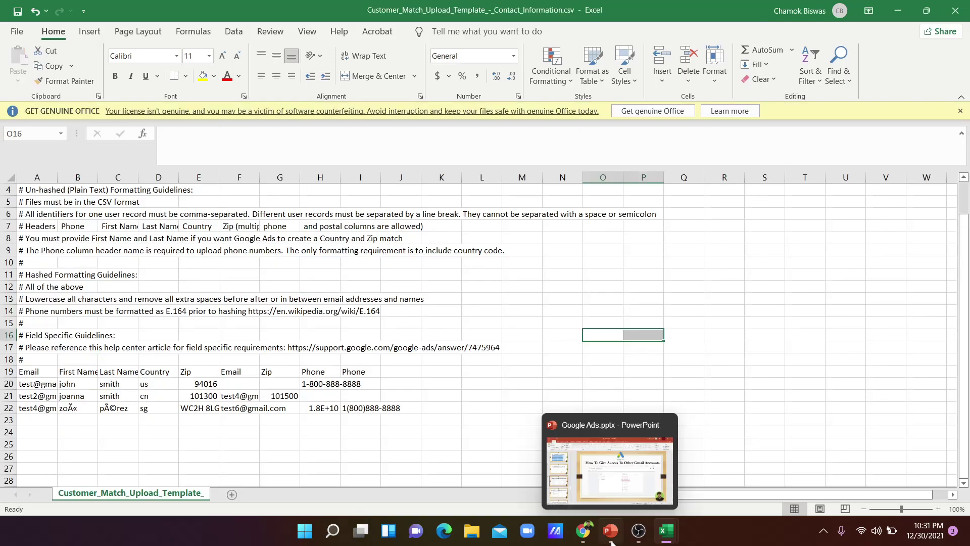
Switch to Google Ads and try to upload the audience list .xlsx from the Desktop as plain text customer data, showing all file types
mouse_move(583, 531)
left_click(622, 445)
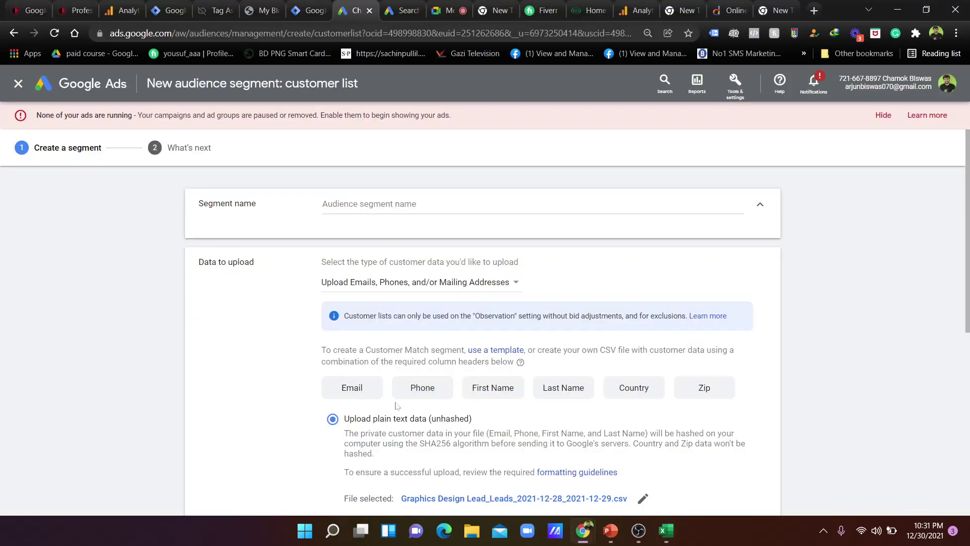
scroll(396, 407, "down", 3)
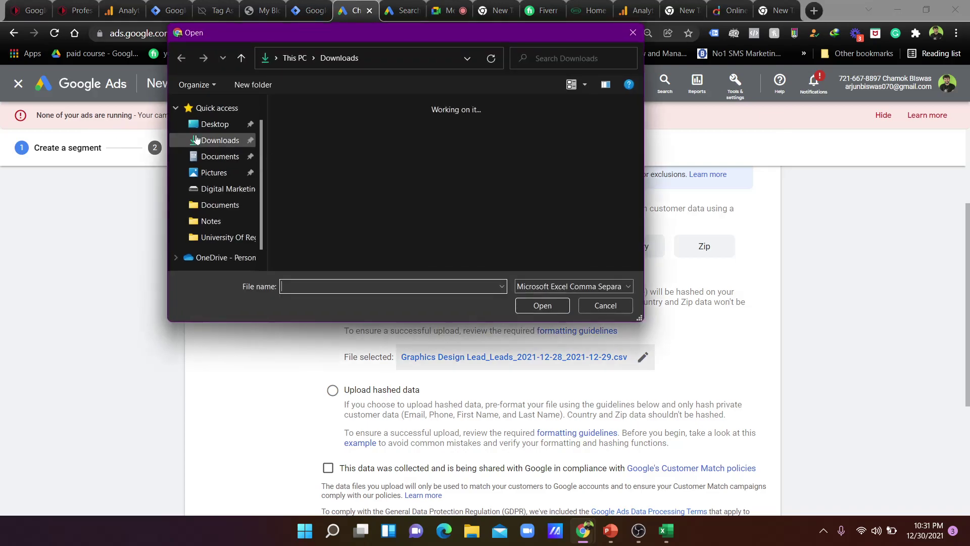
left_click(218, 108)
left_click(212, 145)
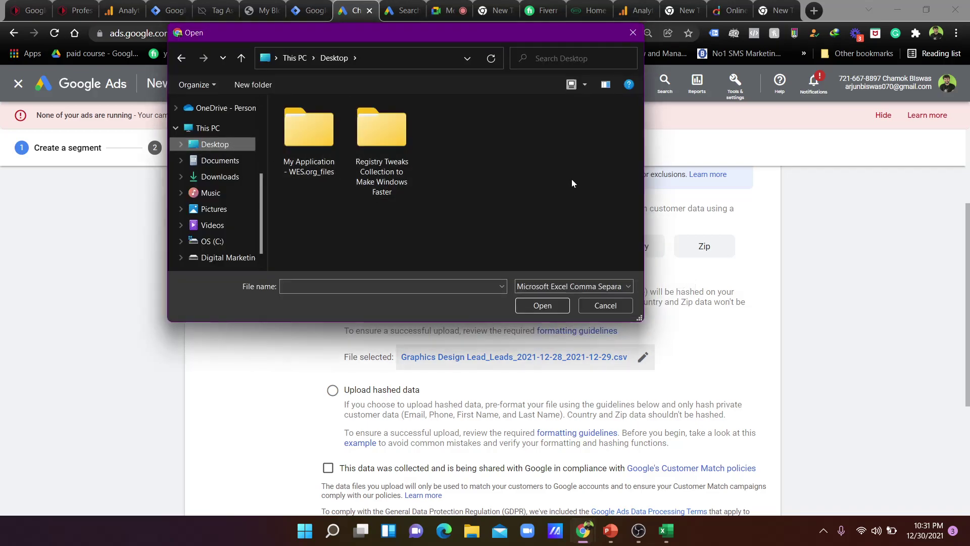
left_click(556, 286)
left_click(580, 312)
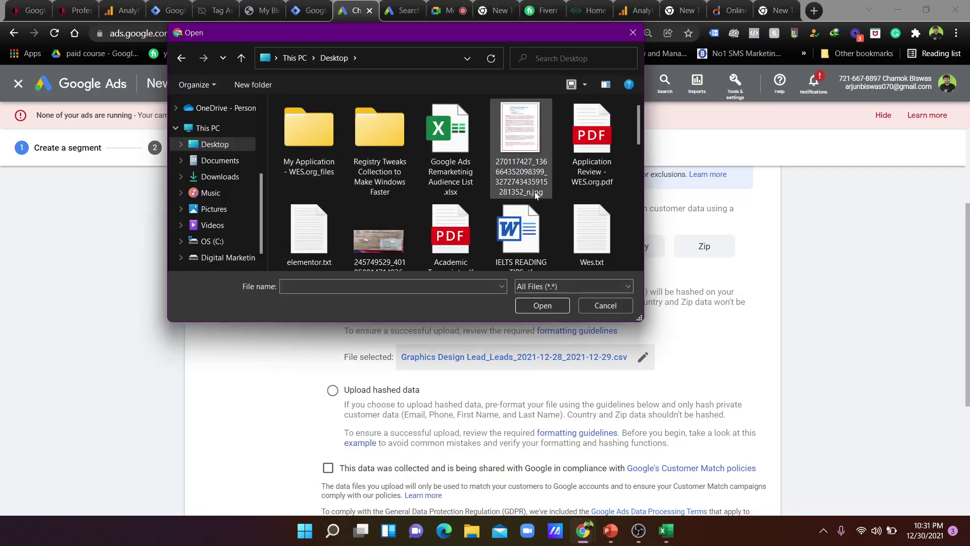
left_click(450, 133)
left_click(546, 305)
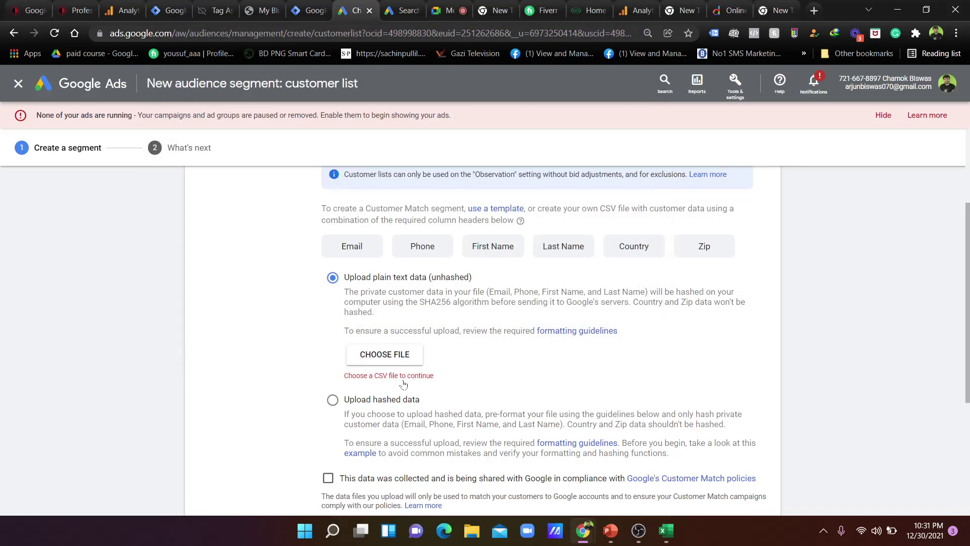
scroll(403, 384, "down", 2)
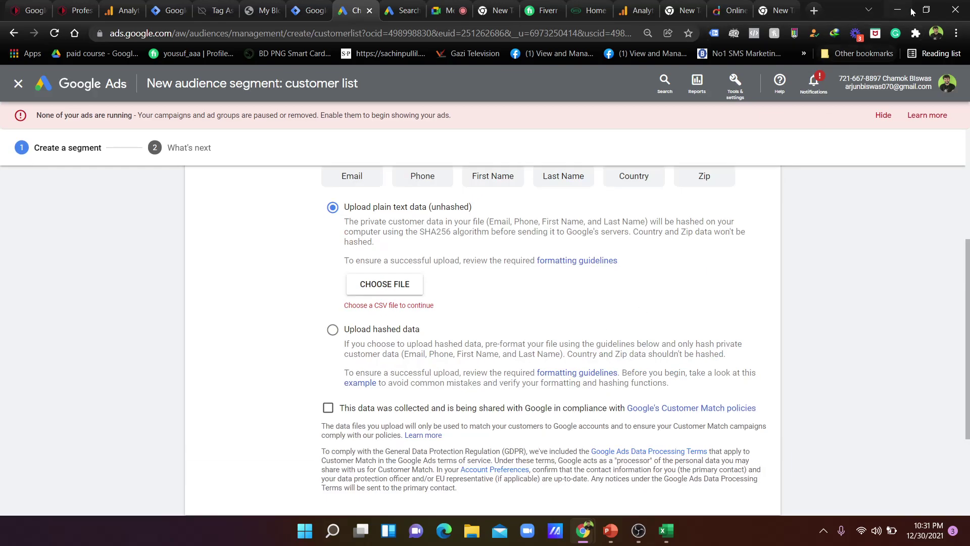
Minimize the open windows and reopen the Google Ads Remarketinig Audience List workbook from the desktop in Excel
left_click(897, 10)
left_click(897, 10)
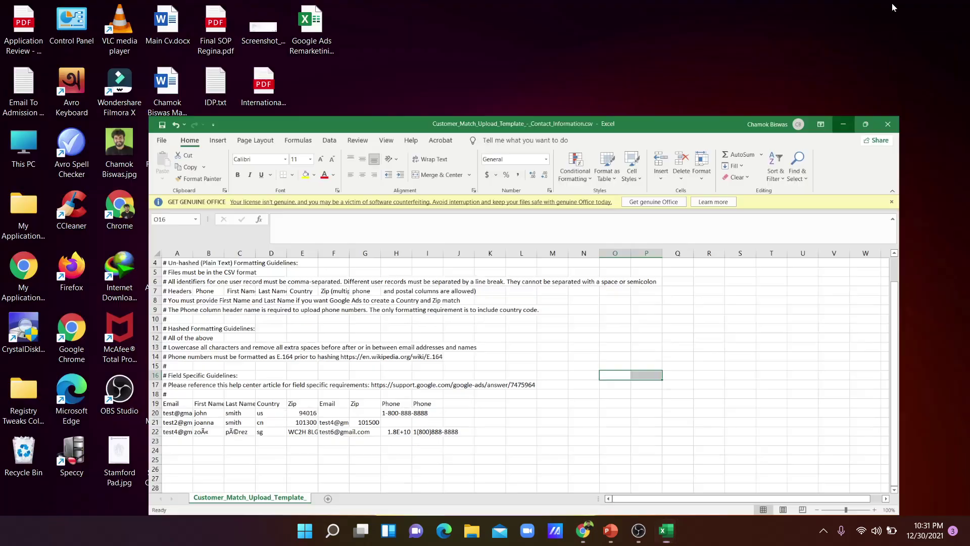
right_click(320, 35)
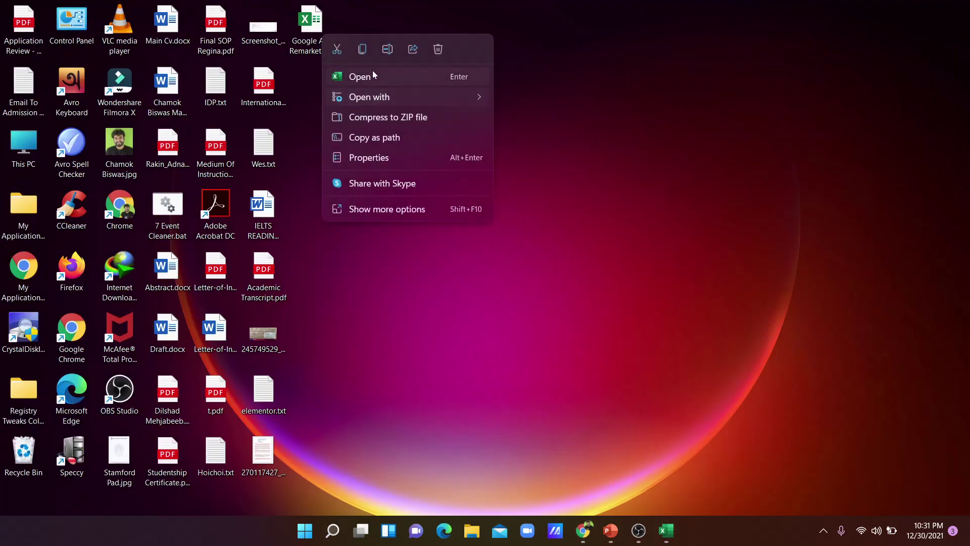
left_click(343, 77)
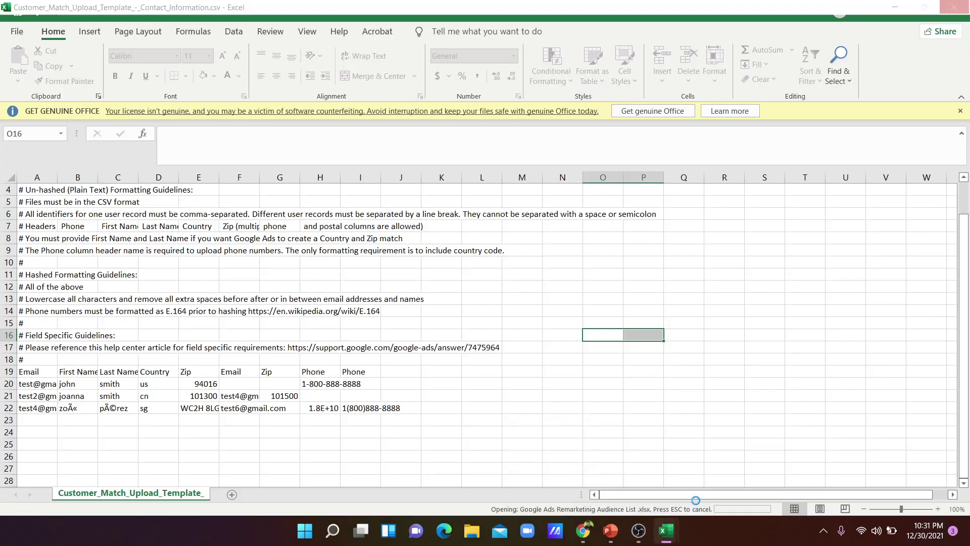
mouse_move(668, 530)
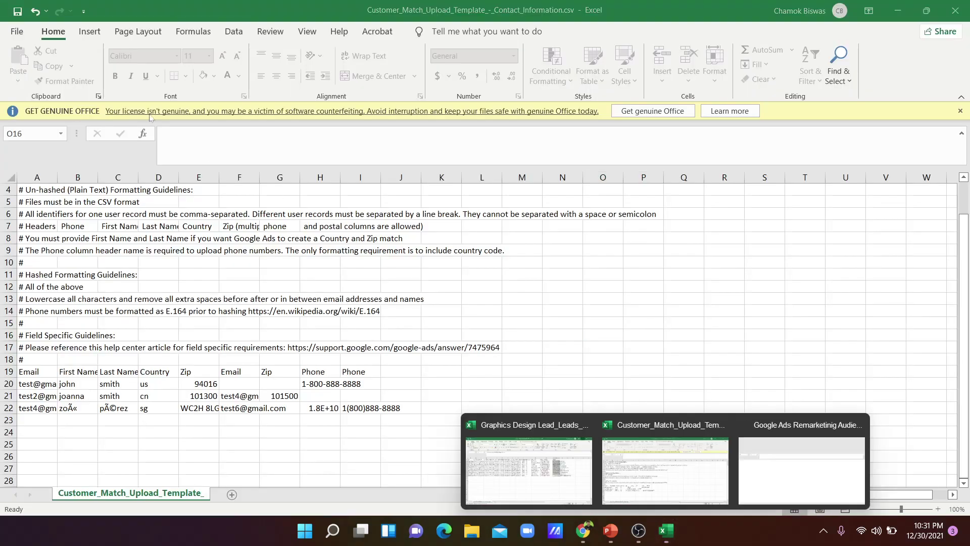
left_click(808, 429)
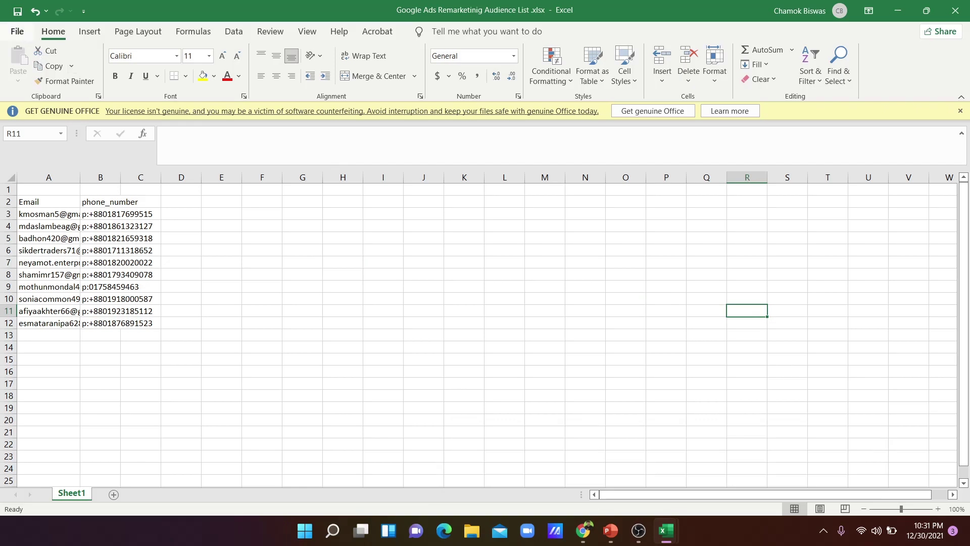
Save a copy of the audience list workbook to the Desktop in CSV (Macintosh) format, keeping its file name
left_click(18, 31)
left_click(43, 201)
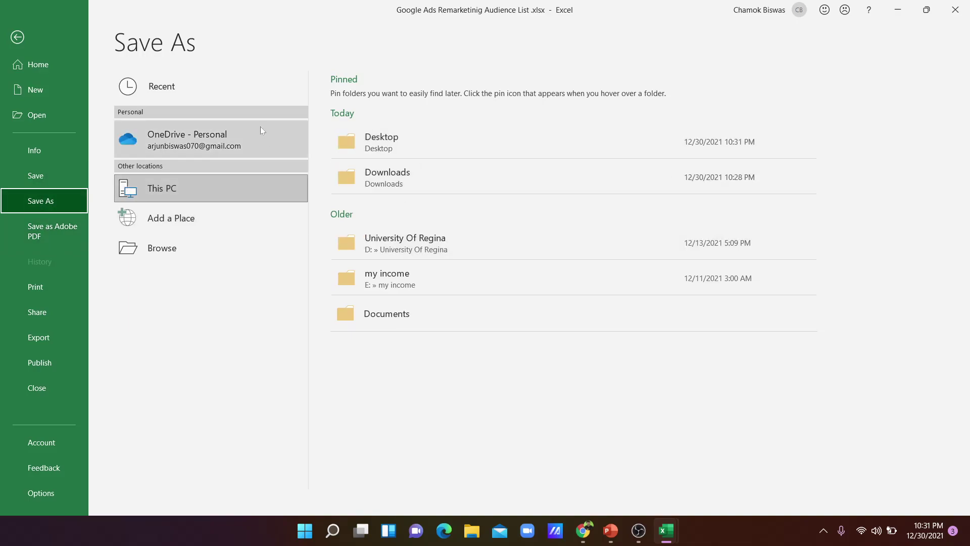
left_click(165, 189)
left_click(383, 137)
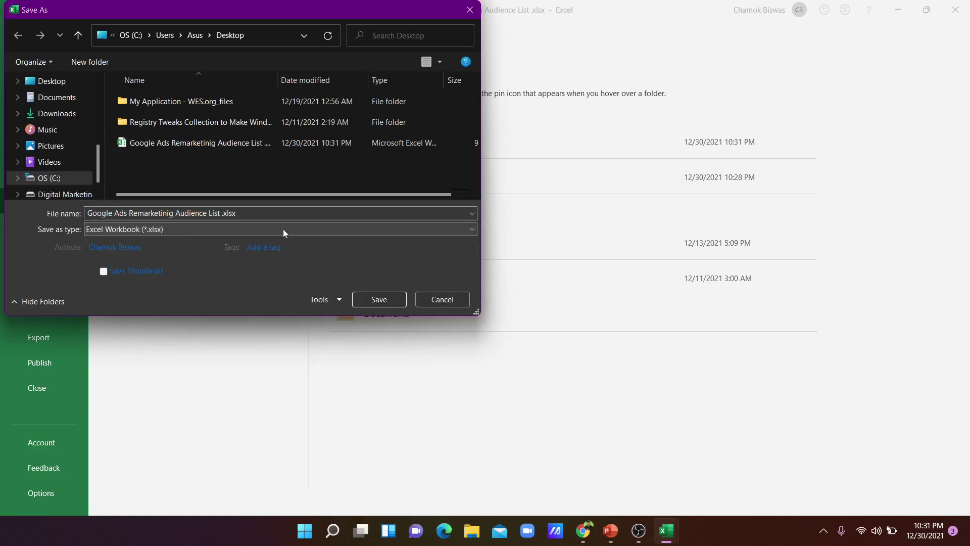
left_click(283, 228)
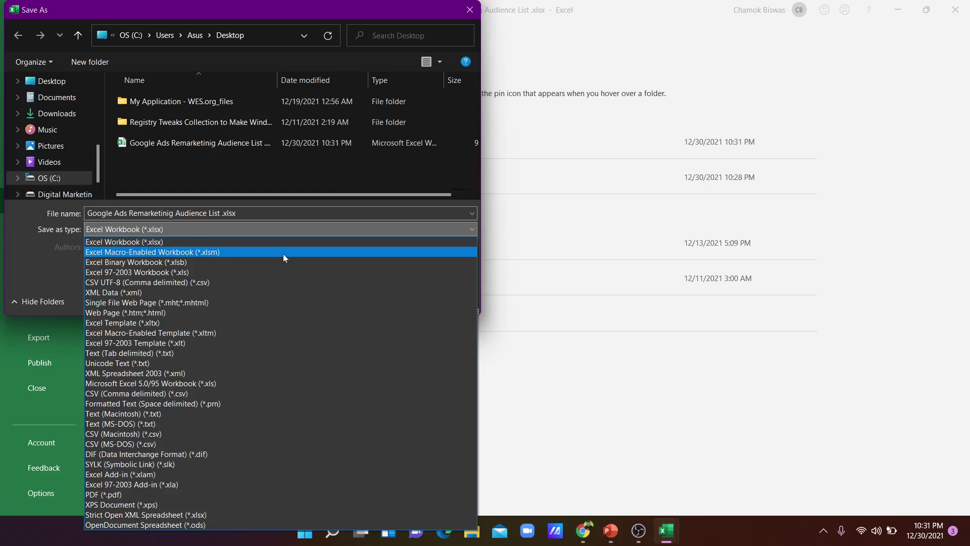
left_click(163, 435)
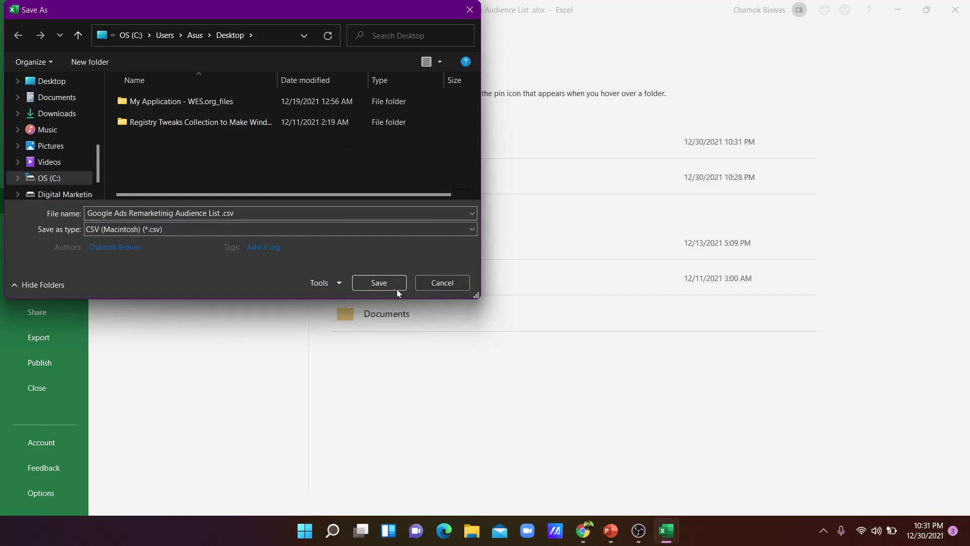
left_click(391, 282)
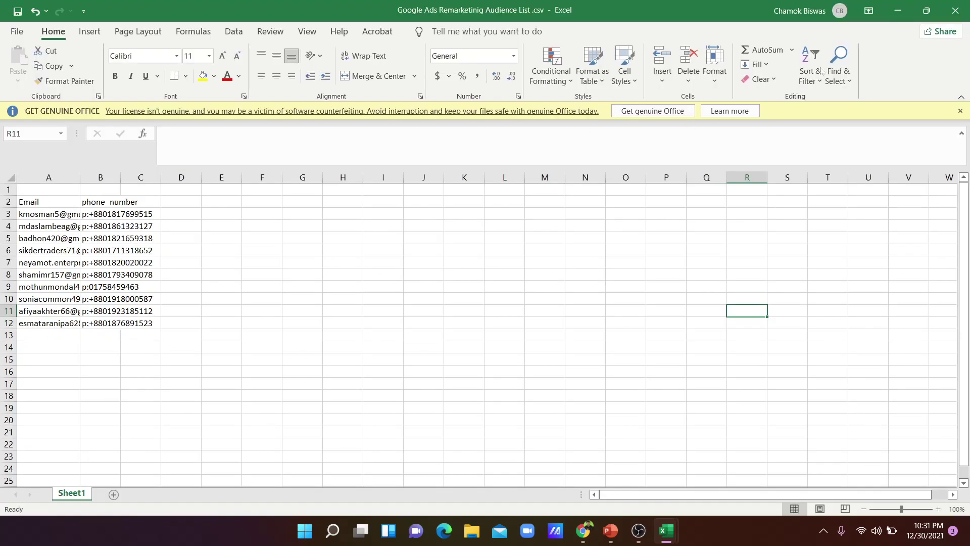
Minimize Excel and permanently delete the .xlsx version of the Google Ads Remarketinig Audience List from the desktop
left_click(897, 10)
left_click(897, 10)
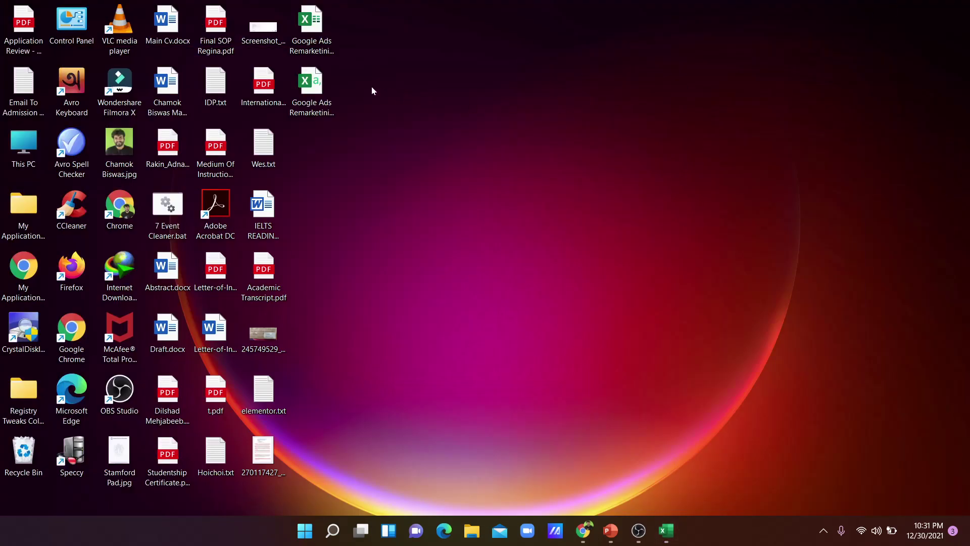
left_click(322, 22)
key("shift+Delete")
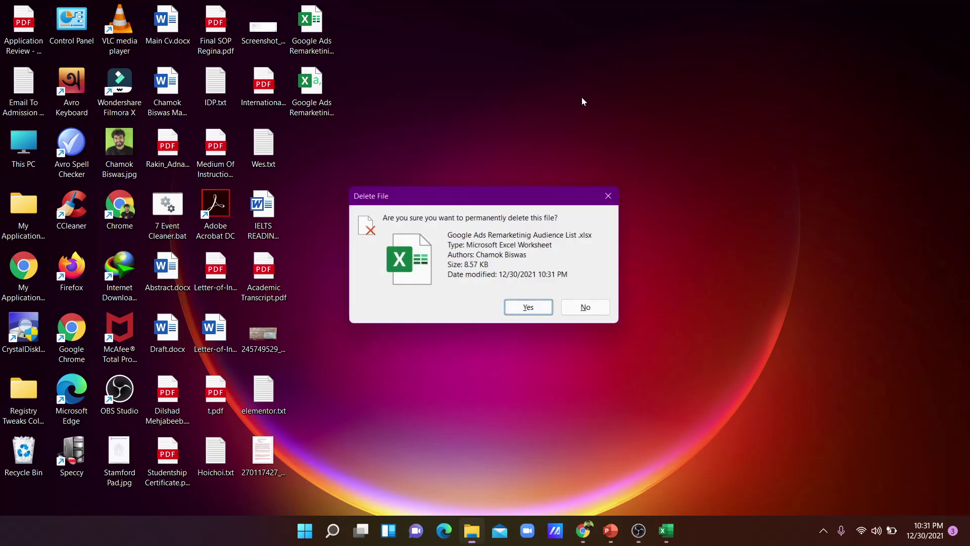
key("Return")
Switch to Google Ads and choose Google Ads Remarketinig Audience List .csv as the plain text customer data file
mouse_move(586, 535)
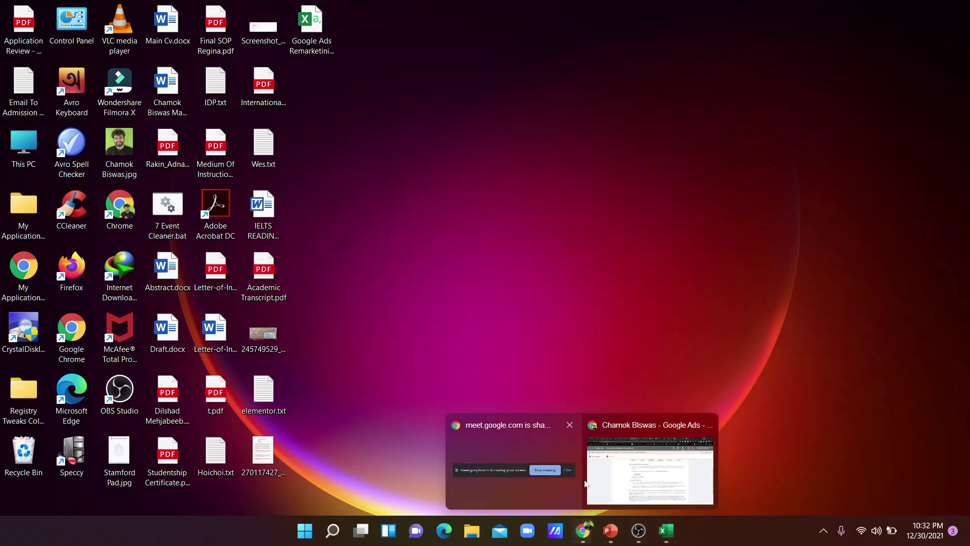
left_click(581, 484)
left_click(399, 287)
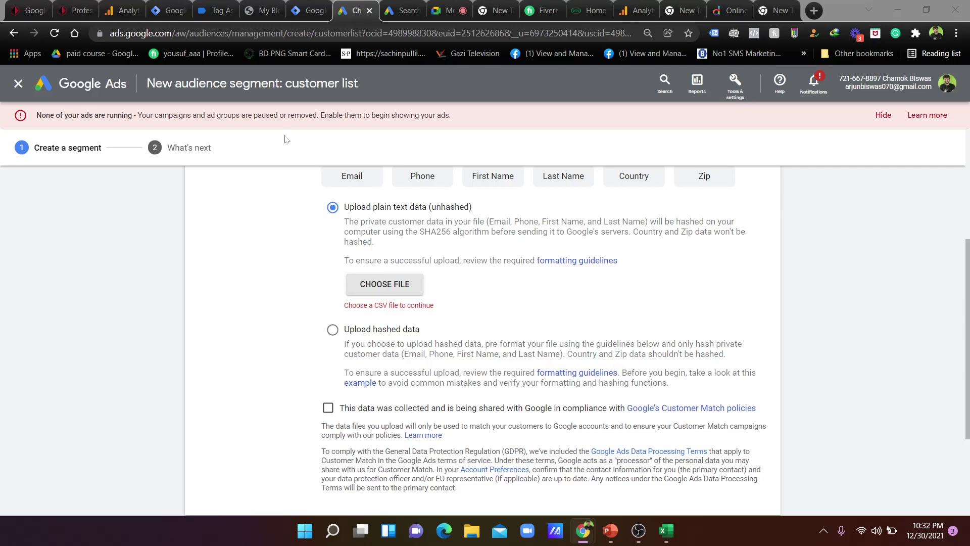
double_click(466, 146)
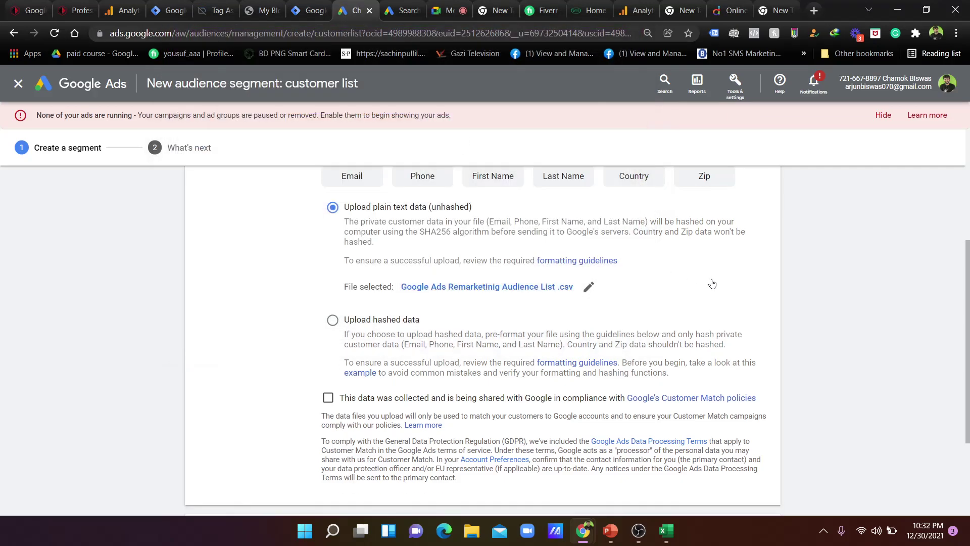
Confirm that the customer data complies with the Customer Match policies and submit the new segment
scroll(711, 281, "up", 4)
scroll(711, 273, "down", 3)
scroll(661, 305, "down", 3)
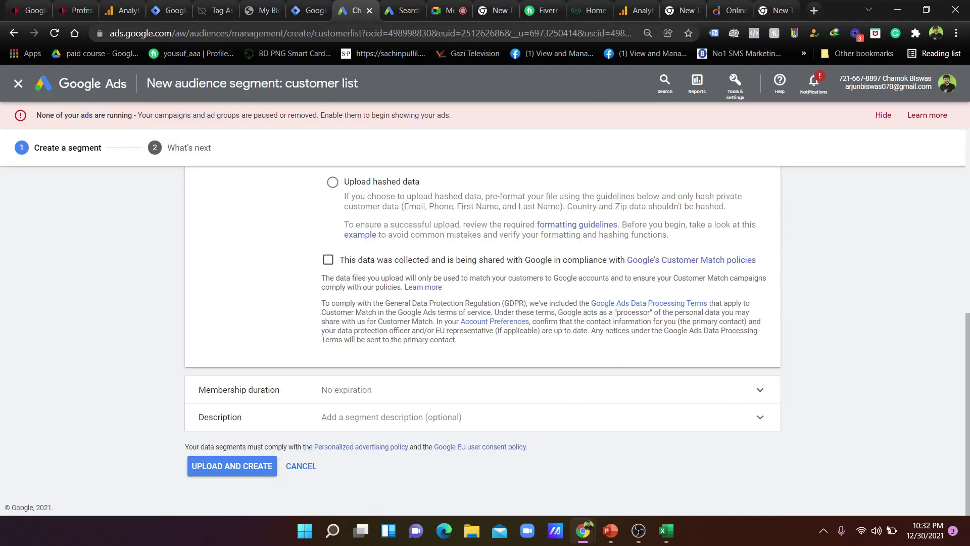
left_click(328, 259)
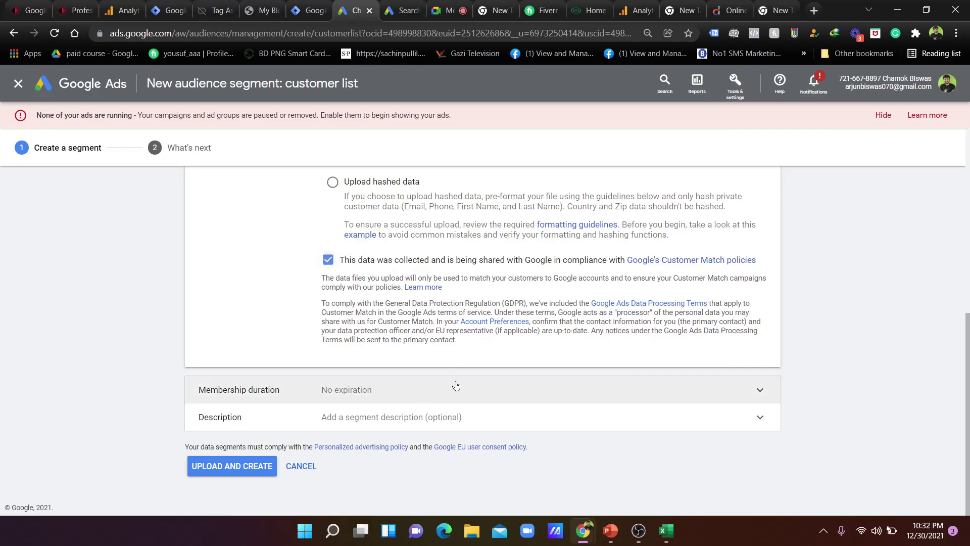
left_click(239, 467)
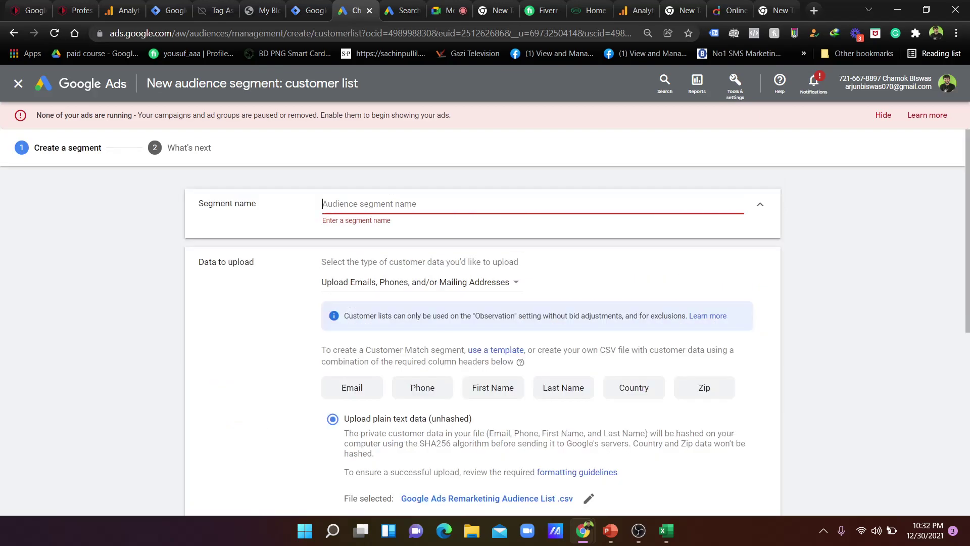
Name the segment "Custom Email Audience" and submit the customer list for upload again
type("Custom Emai")
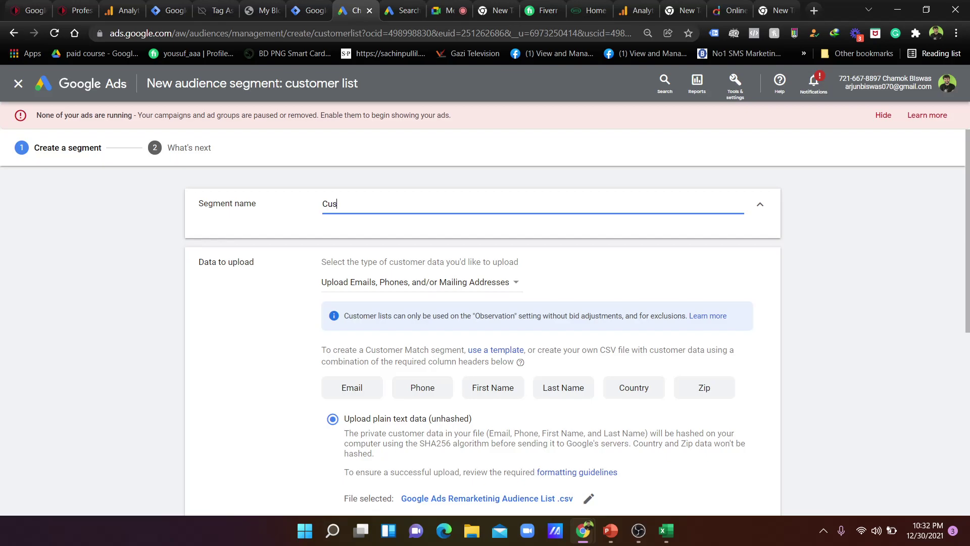
type("l Audience")
scroll(444, 287, "down", 4)
scroll(444, 287, "down", 3)
left_click(207, 469)
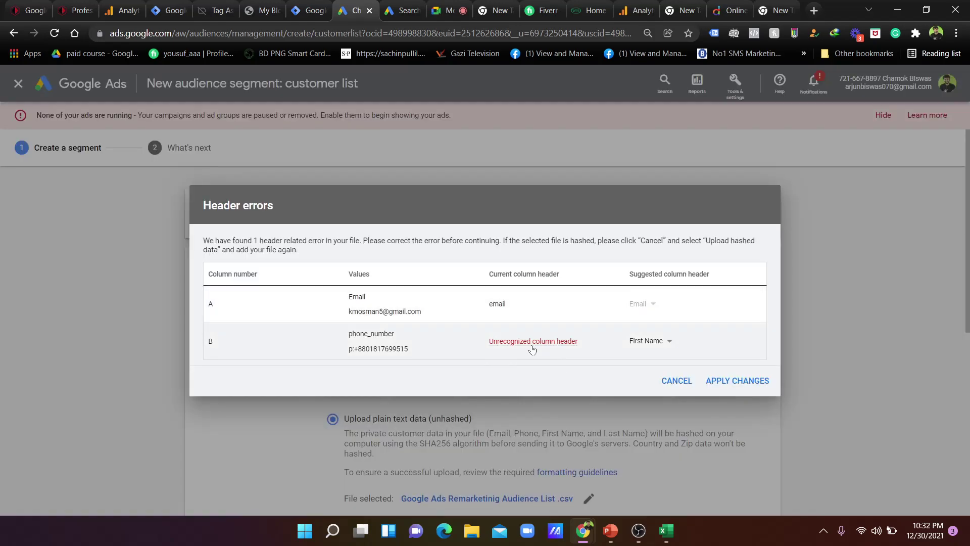
Try to fix the header error by mapping column B, phone_number, to Phone, and dismiss the formatting error dialog
mouse_move(532, 348)
left_click(654, 348)
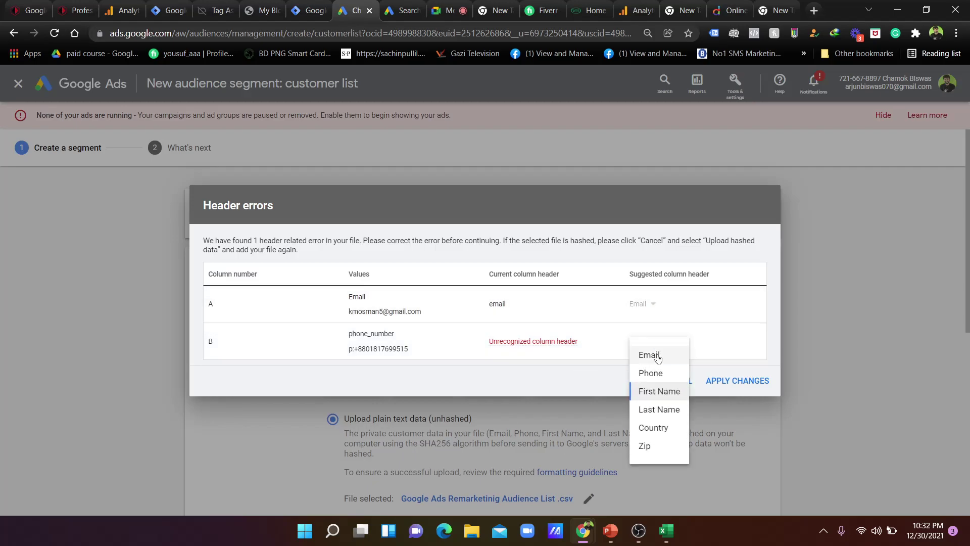
left_click(654, 373)
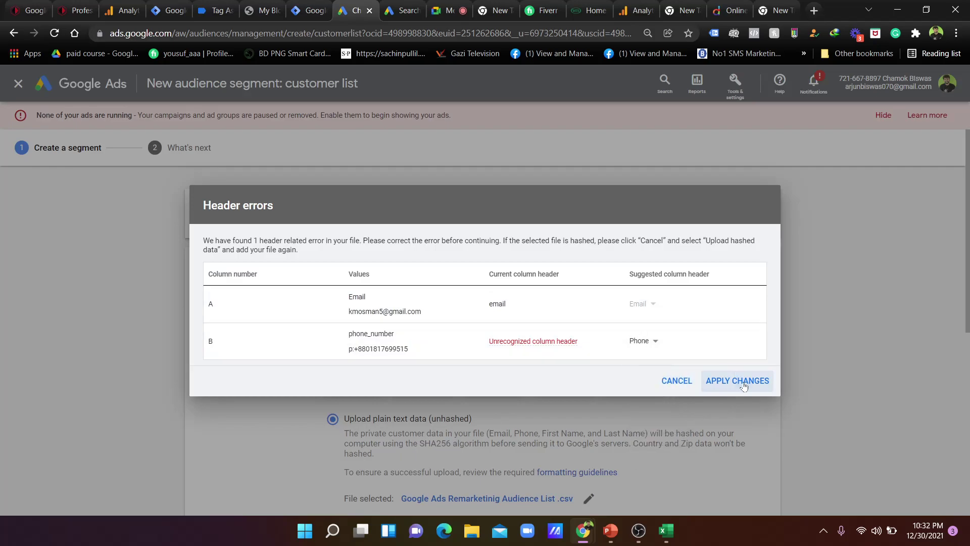
left_click(743, 382)
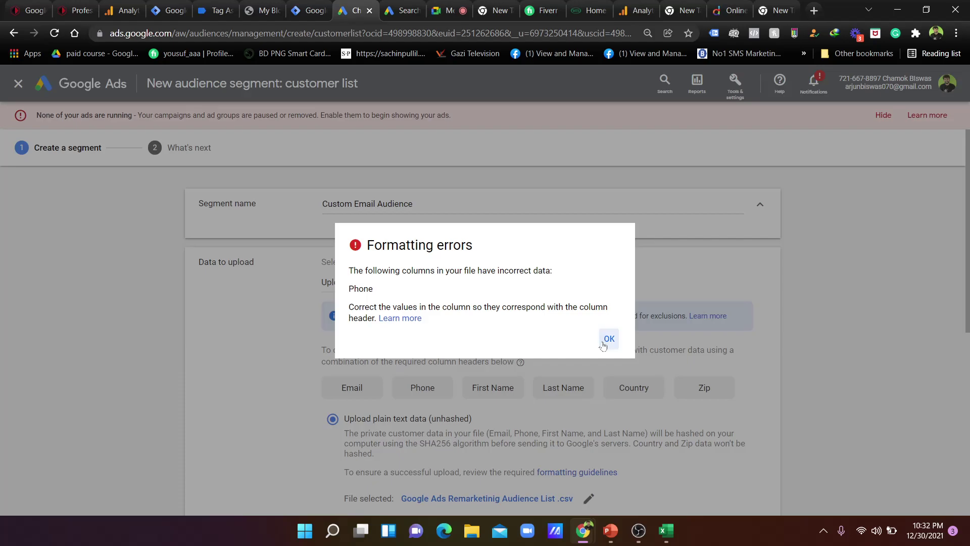
left_click(603, 344)
Check the Phone header and number format in the Customer_Match_Upload_Template workbook and return to the customer list form
scroll(425, 366, "down", 1)
mouse_move(667, 536)
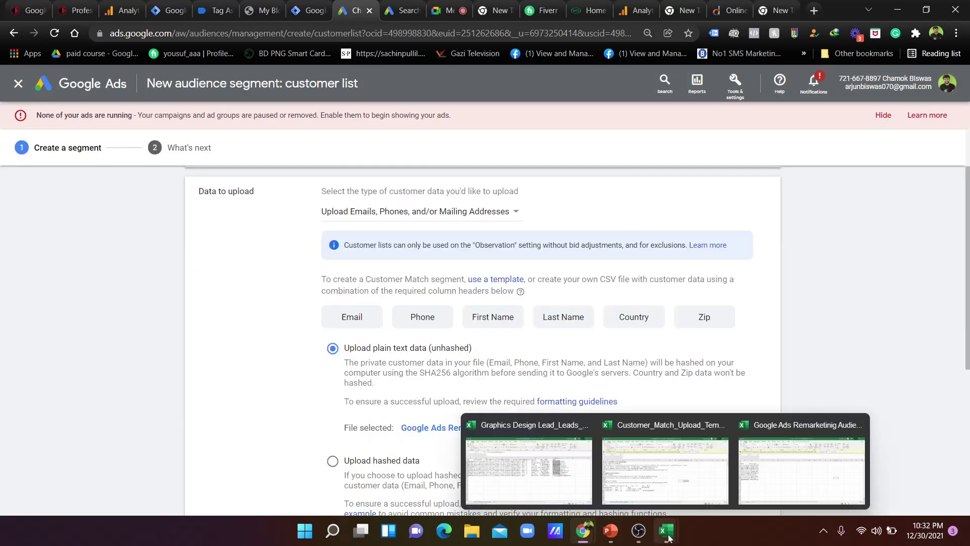
mouse_move(673, 483)
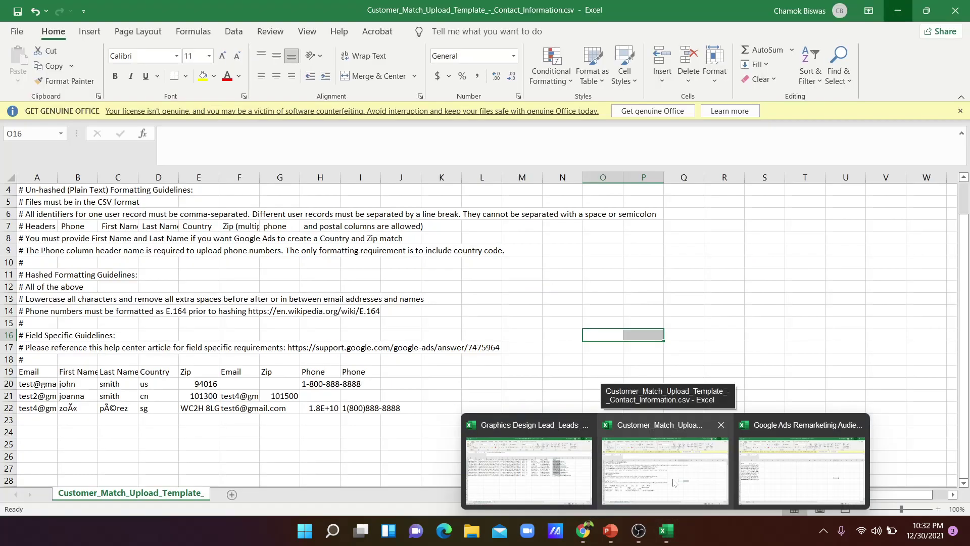
left_click(673, 482)
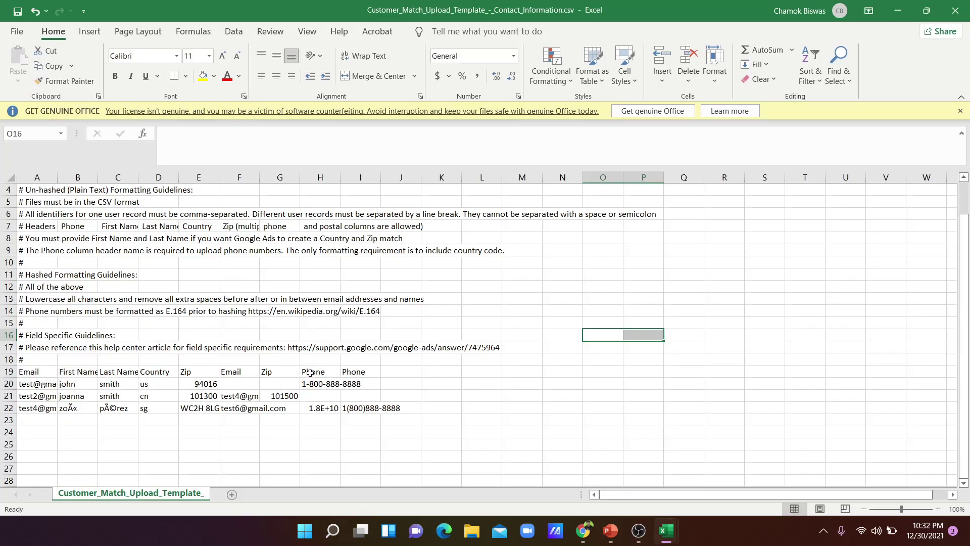
left_click(897, 10)
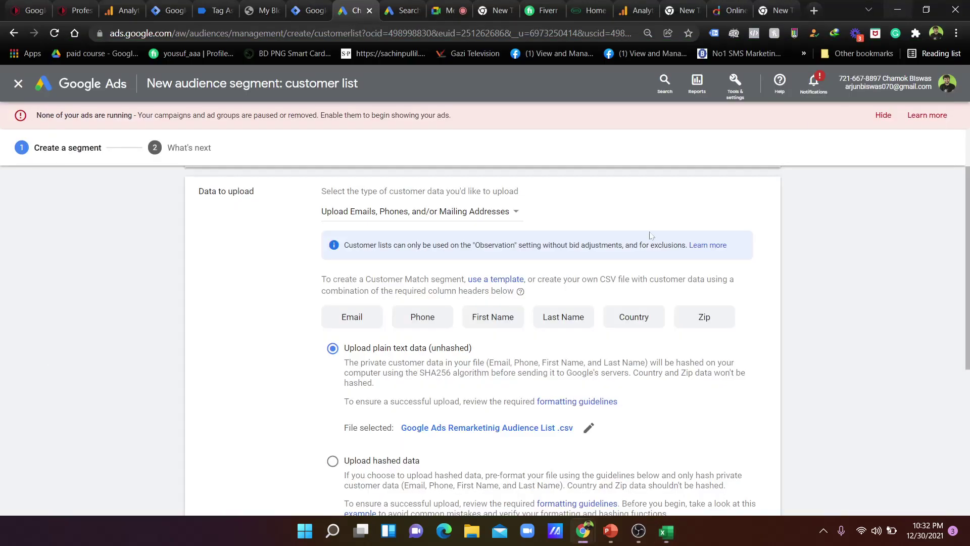
scroll(573, 269, "down", 5)
scroll(277, 394, "up", 9)
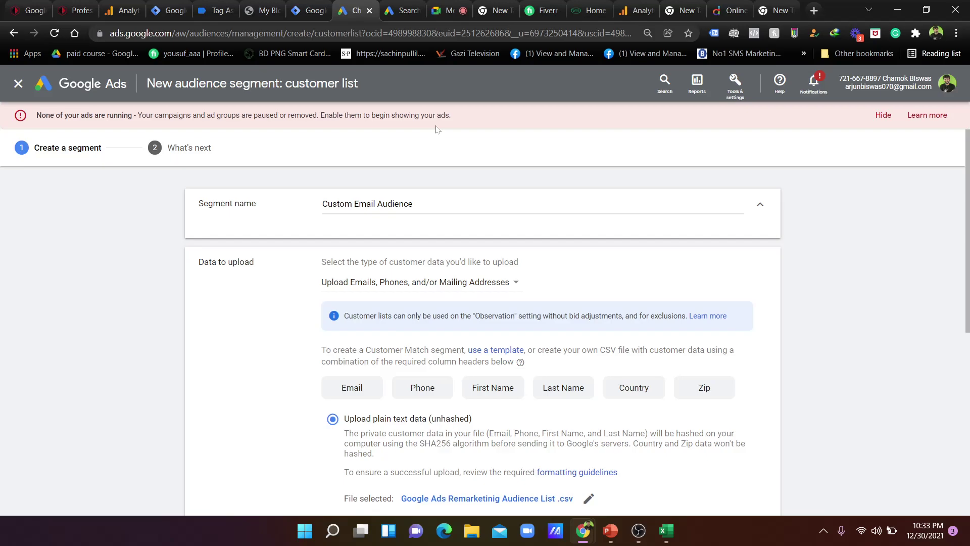
left_click(447, 10)
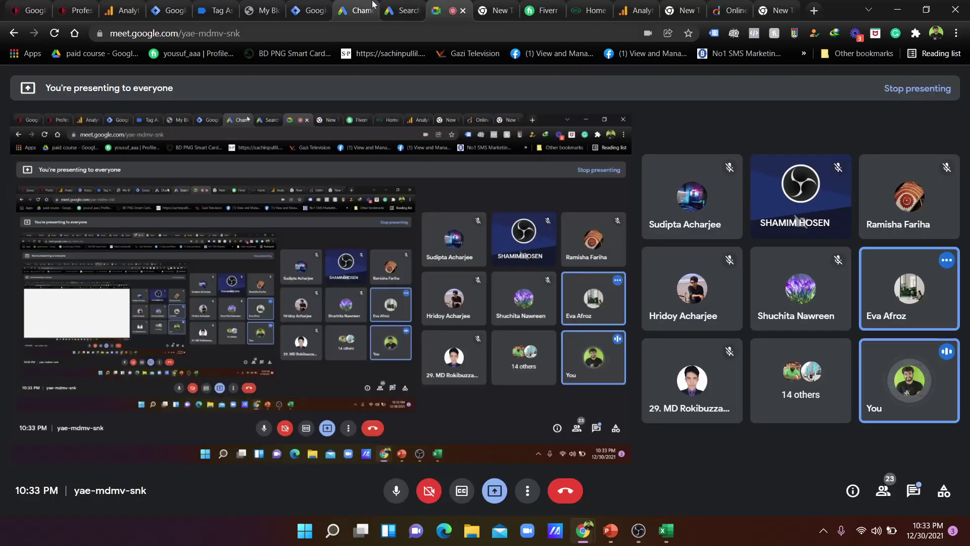
left_click(372, 5)
scroll(413, 227, "down", 7)
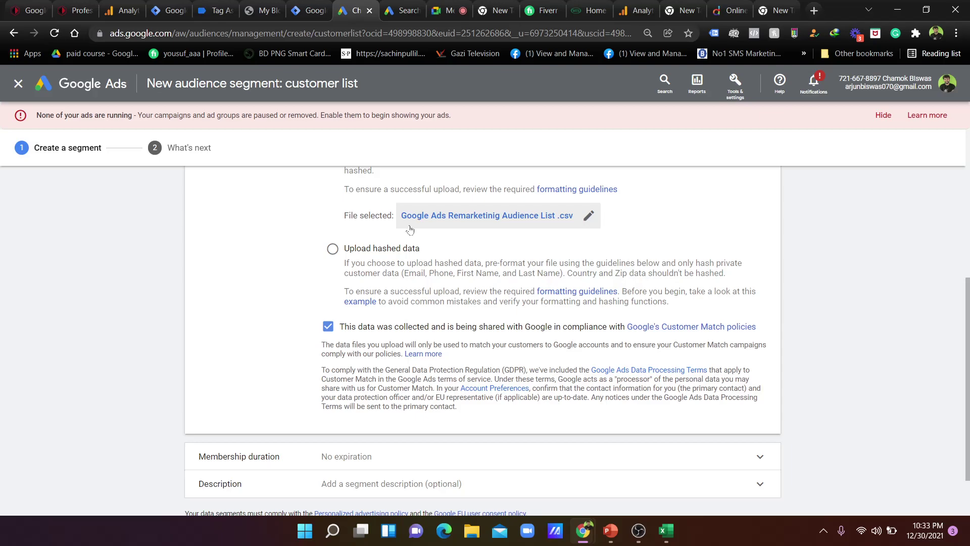
scroll(491, 291, "up", 6)
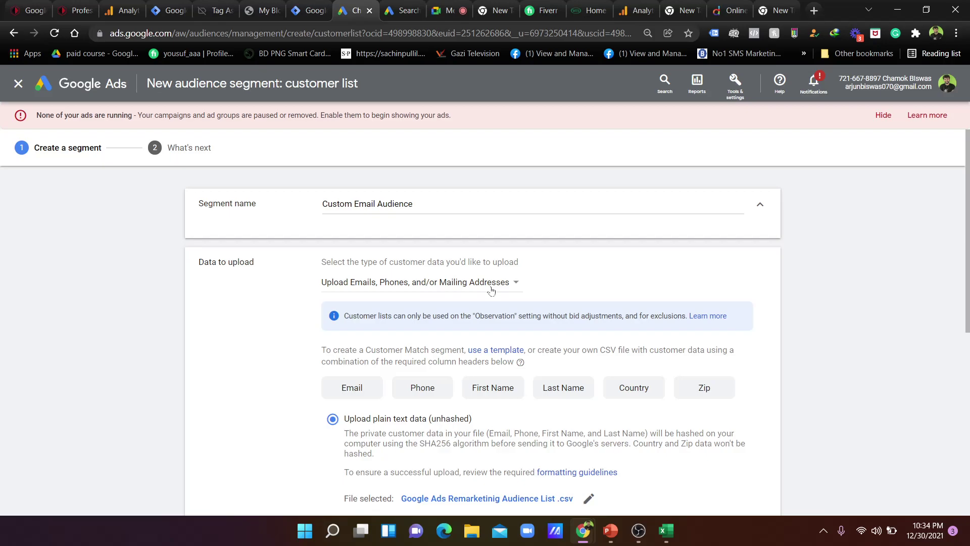
Close the customer list form without creating the segment and open the data segments in Audience manager
left_click(18, 83)
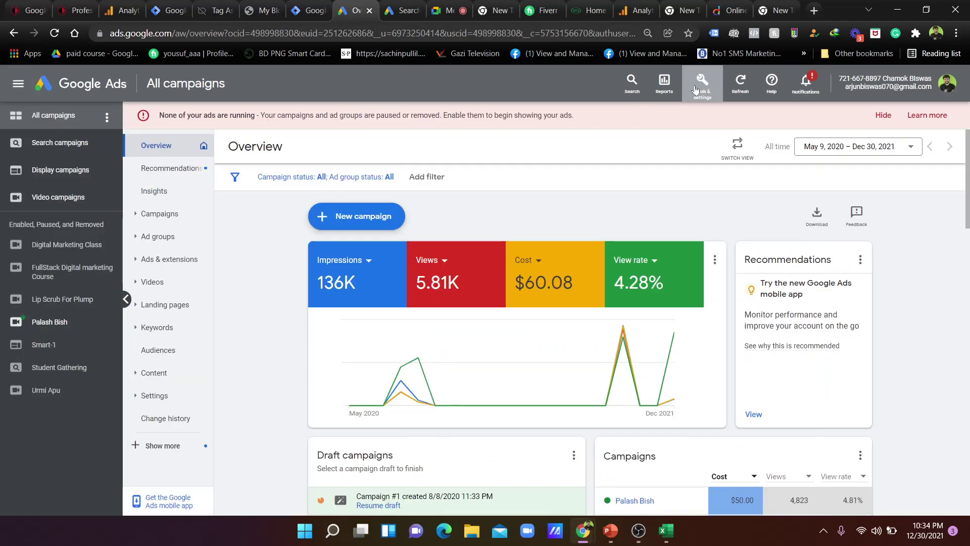
left_click(695, 89)
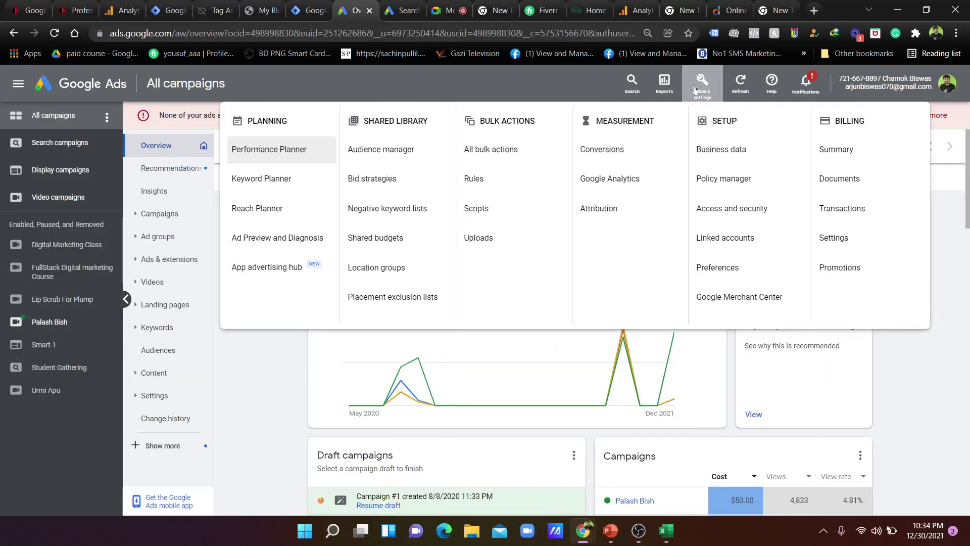
left_click(403, 152)
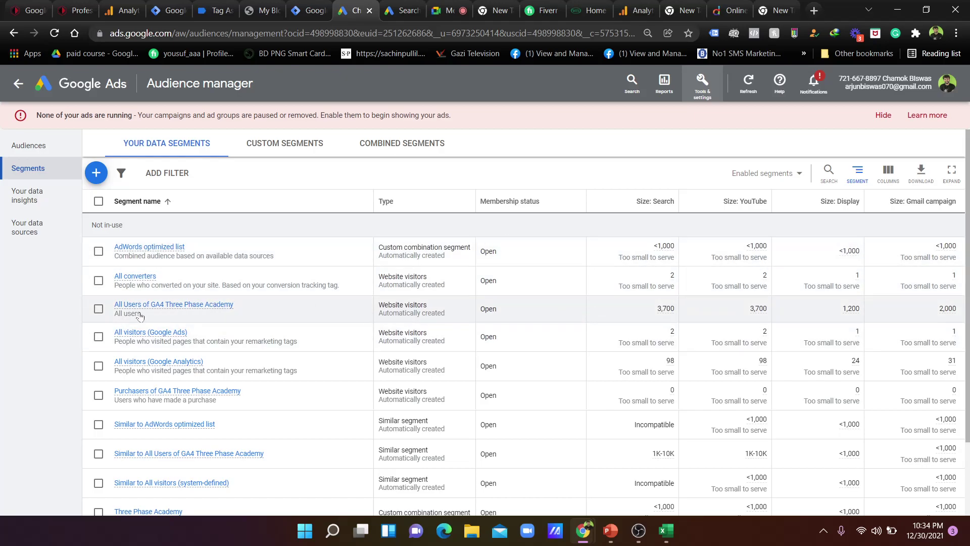
mouse_move(183, 307)
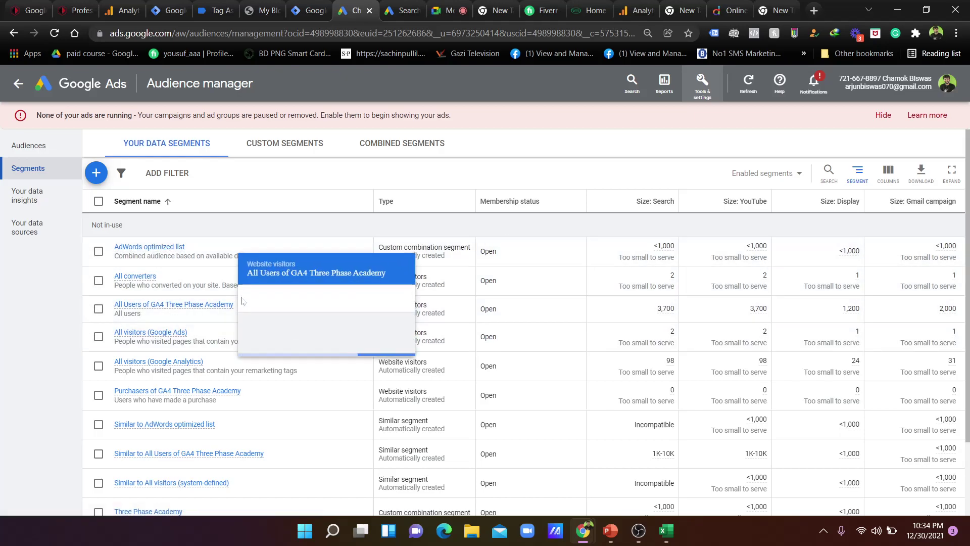
Open the data sources of Audience manager and review the linked and available sources, from Google Ads tag to Zapier
left_click(27, 232)
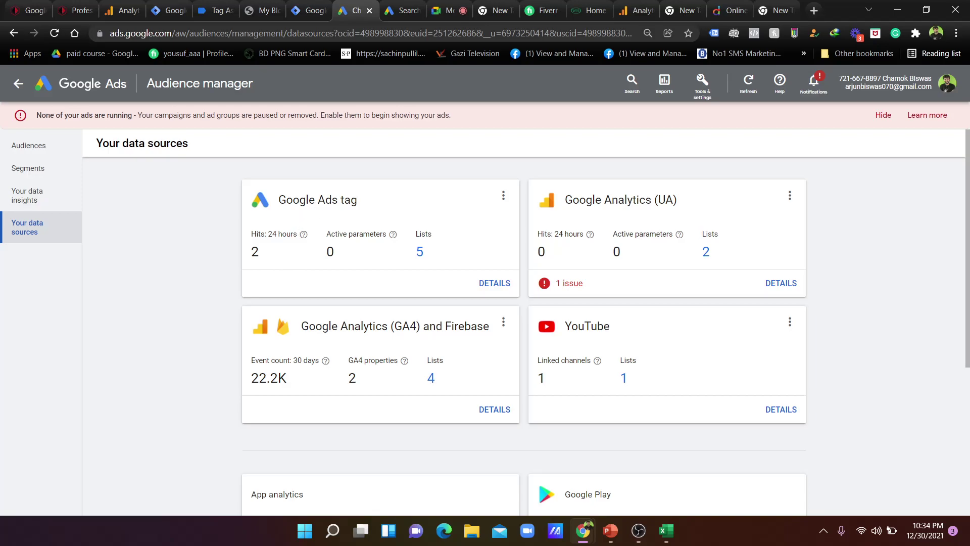
scroll(651, 348, "down", 5)
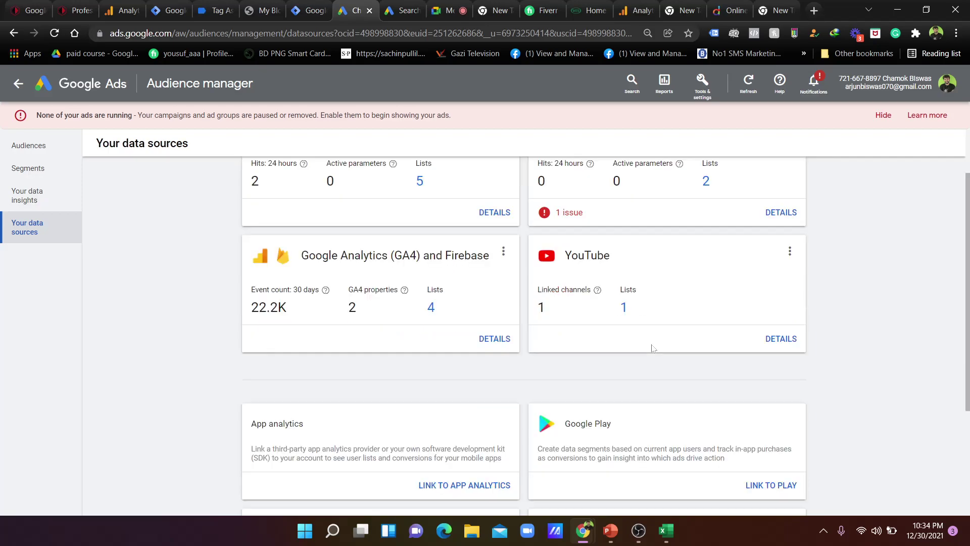
scroll(651, 349, "up", 2)
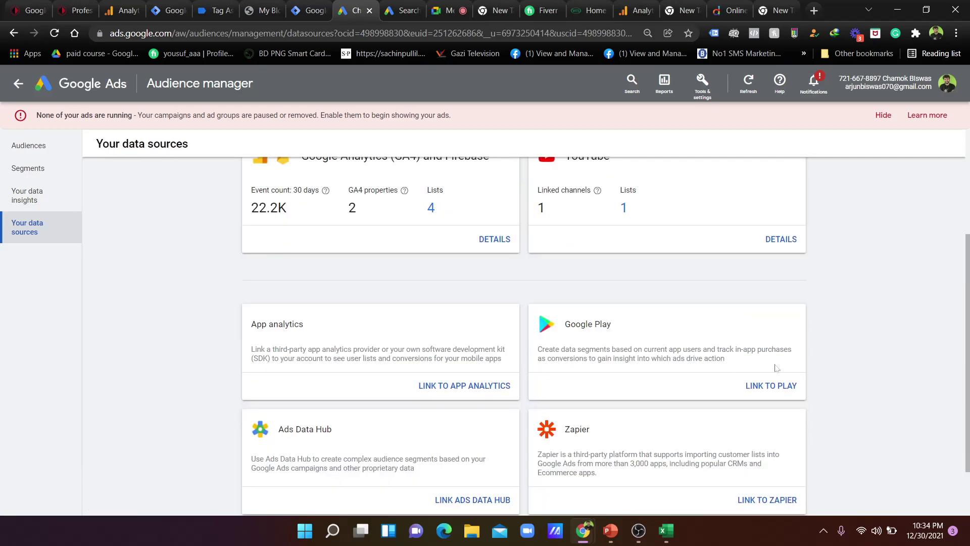
scroll(778, 374, "up", 3)
scroll(779, 374, "down", 1)
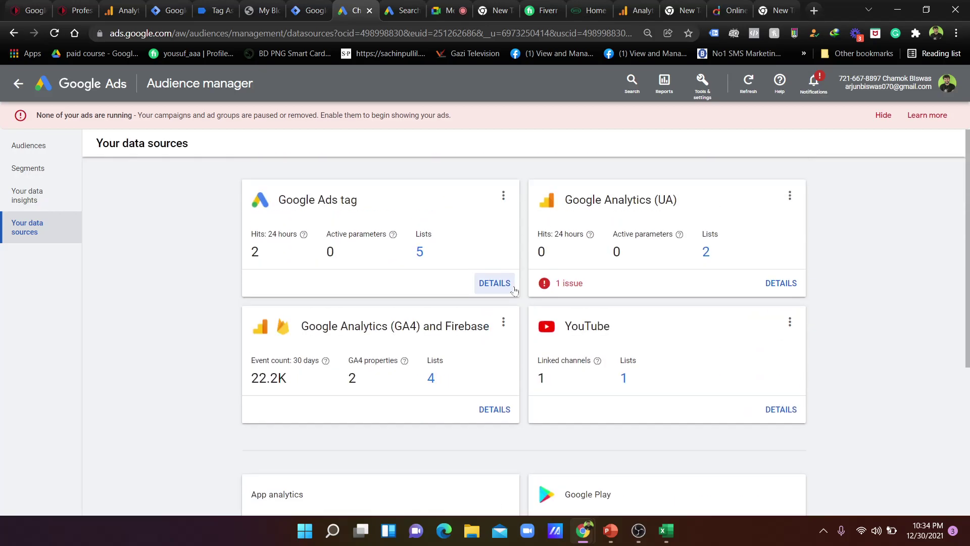
scroll(579, 341, "down", 2)
scroll(579, 341, "up", 2)
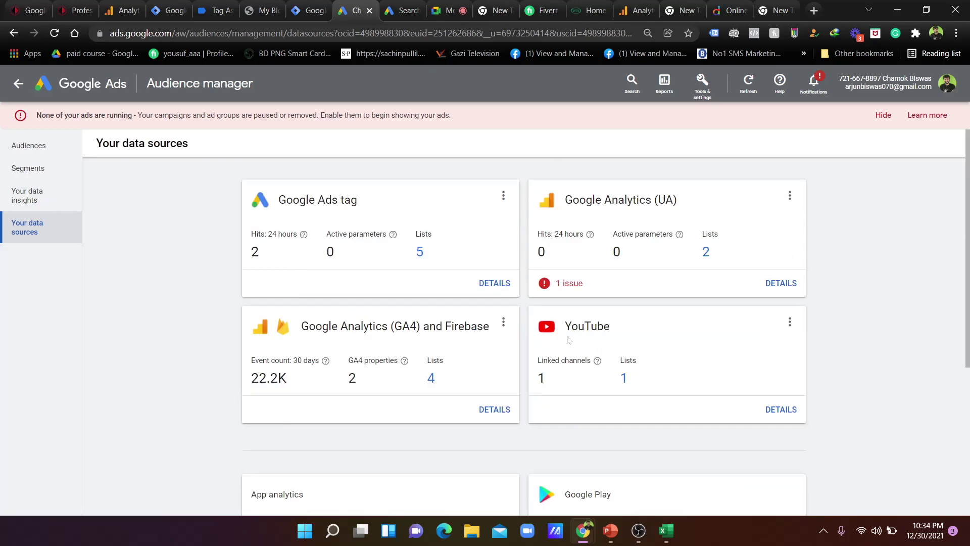
Open the data insights and review demographics and in-market segments for All Users of GA4 Three Phase Academy
left_click(19, 201)
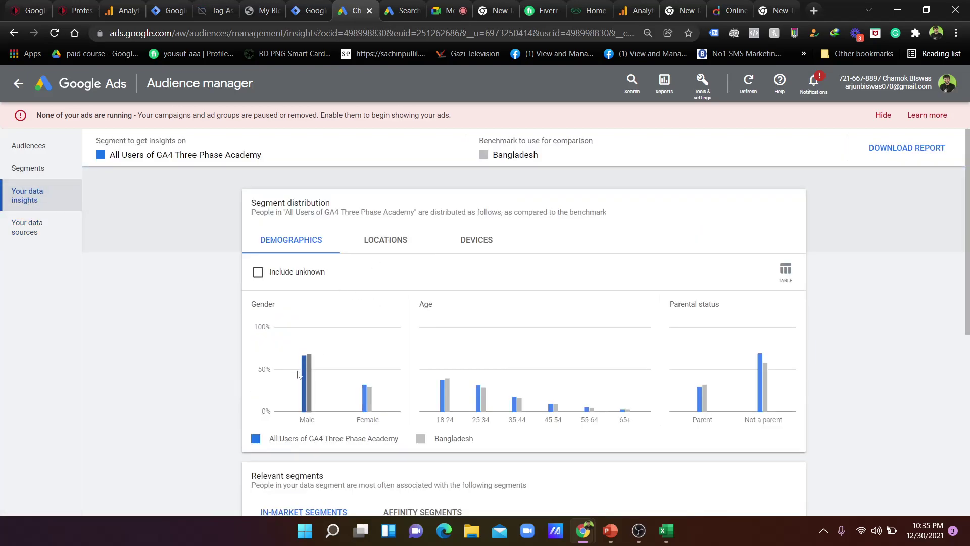
scroll(310, 372, "down", 1)
mouse_move(306, 313)
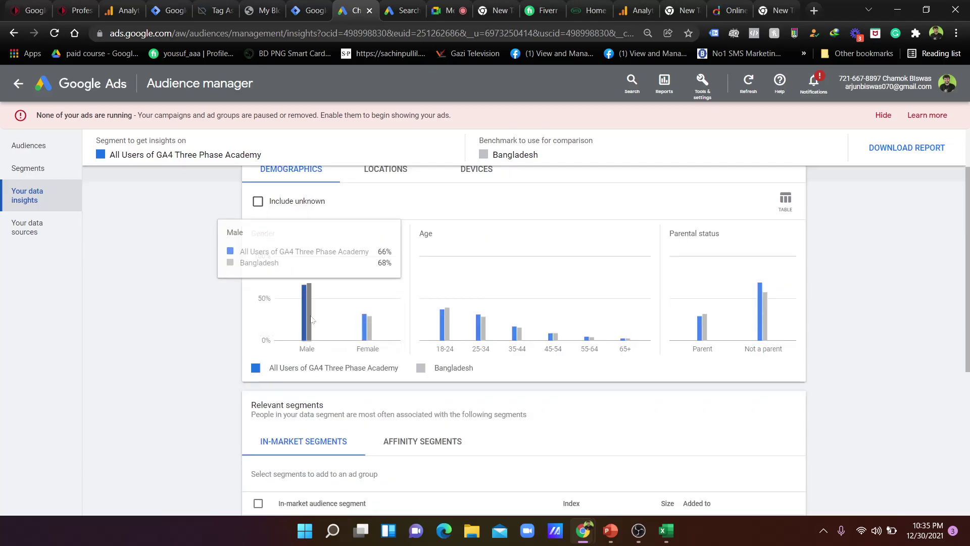
scroll(303, 309, "down", 2)
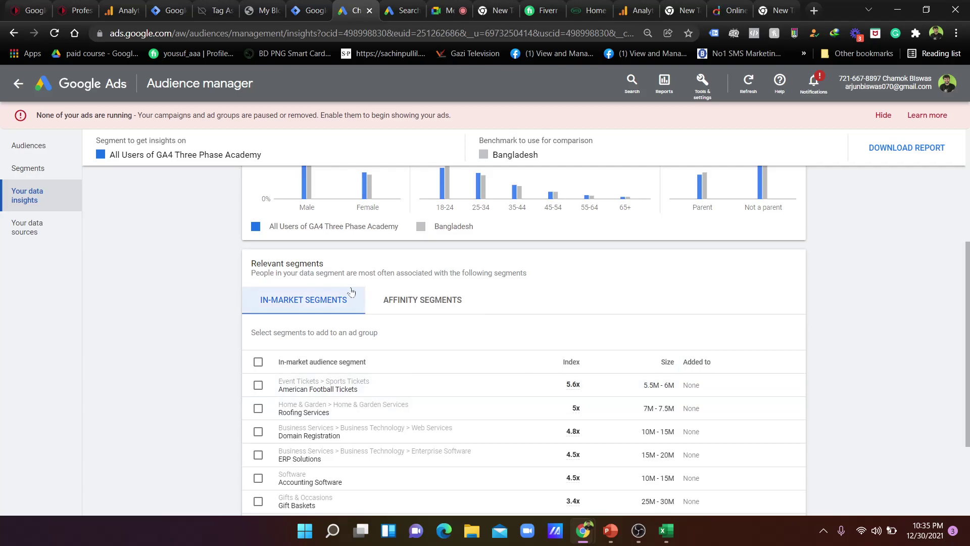
scroll(524, 338, "down", 2)
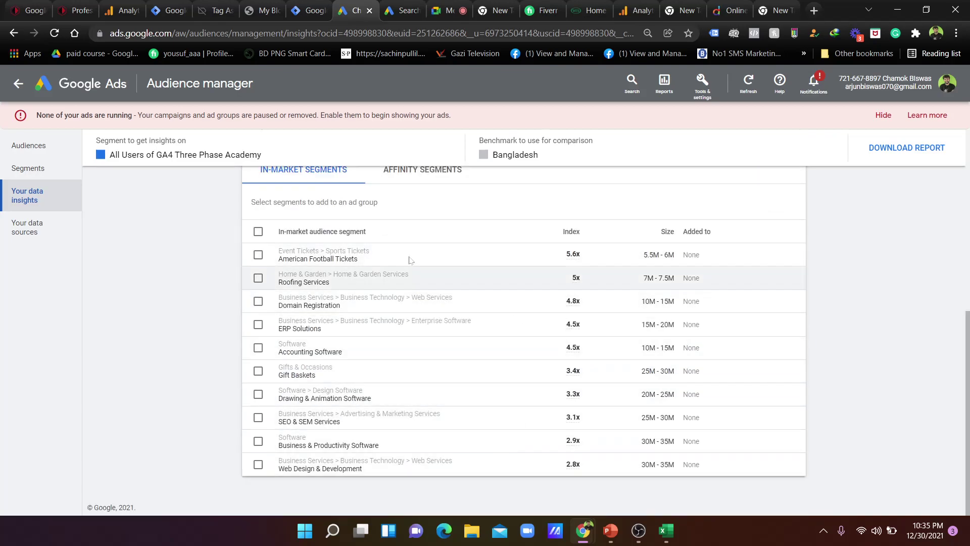
scroll(422, 377, "up", 3)
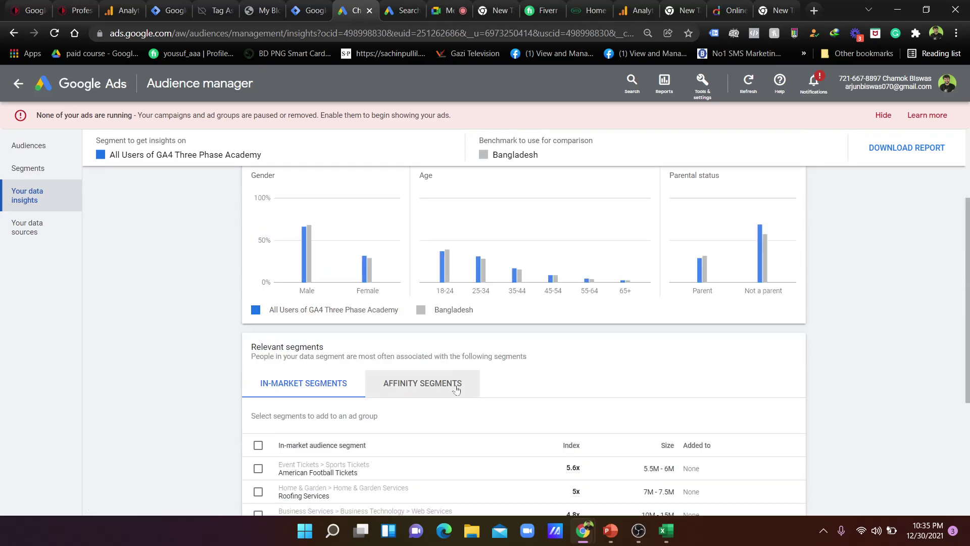
Review the segment's distribution by locations and by devices in the data insights
scroll(422, 376, "up", 2)
left_click(416, 246)
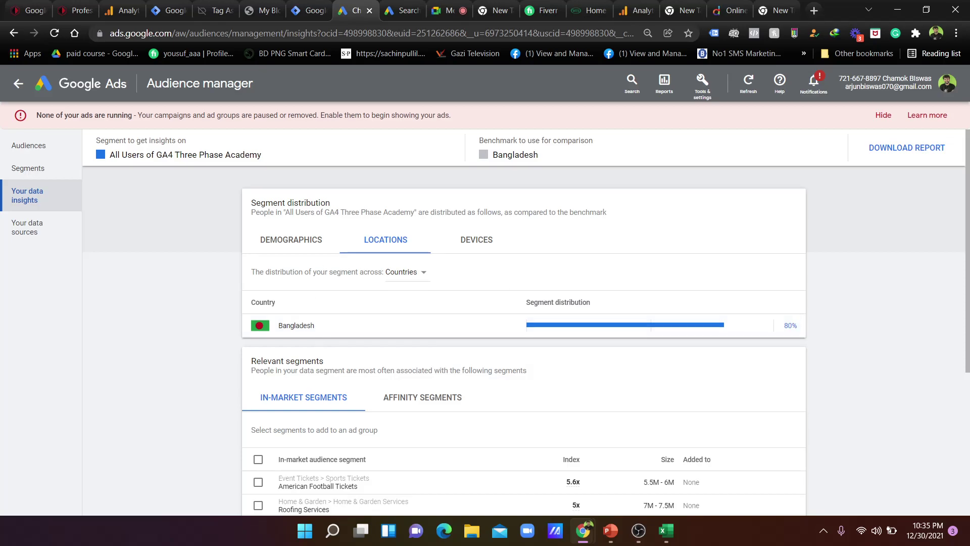
left_click(479, 241)
scroll(494, 264, "down", 1)
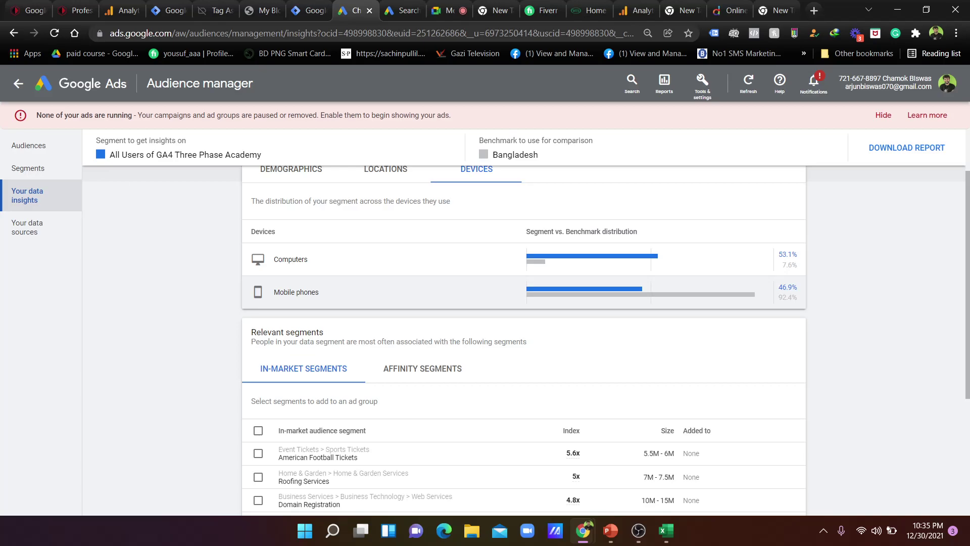
scroll(342, 320, "down", 4)
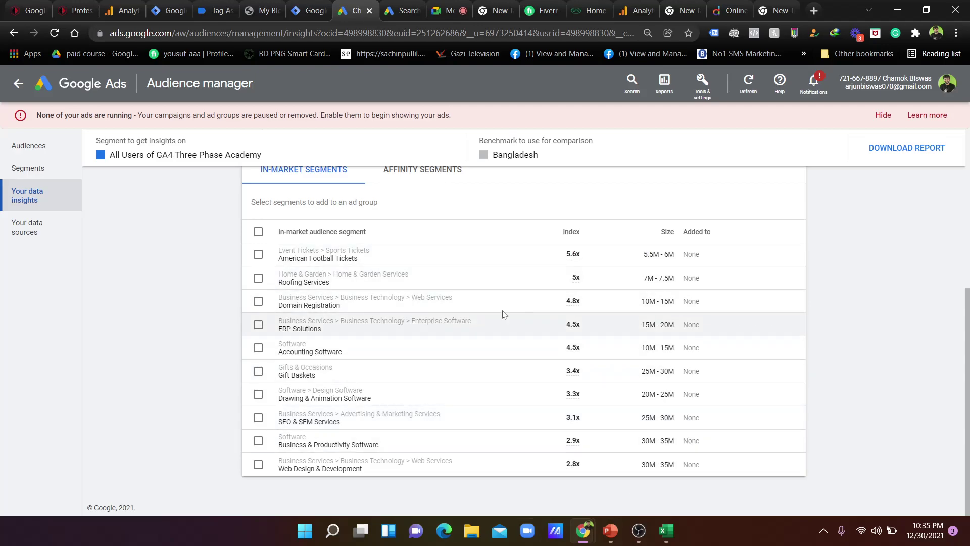
scroll(597, 446, "up", 3)
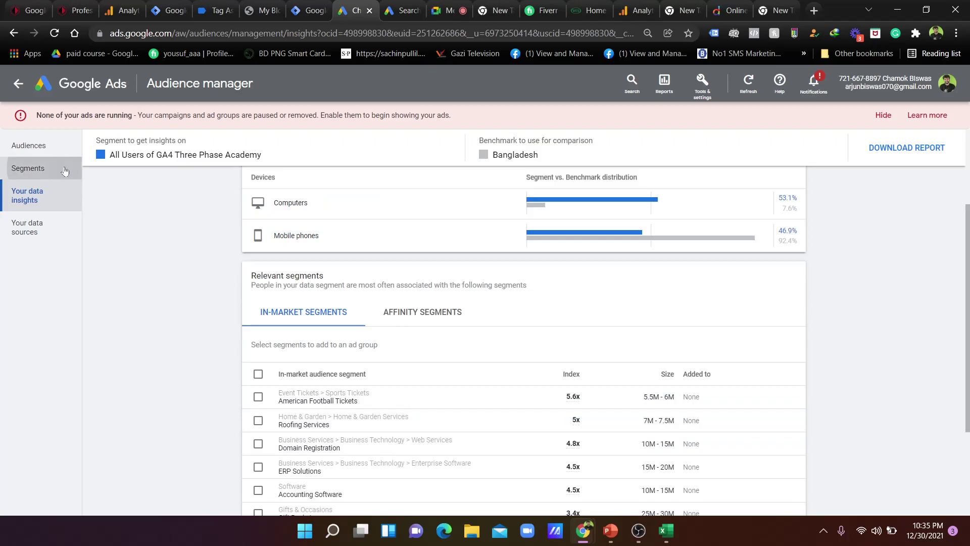
Check the Audiences page of Audience manager and start a new website visitors segment from the data segments
left_click(29, 171)
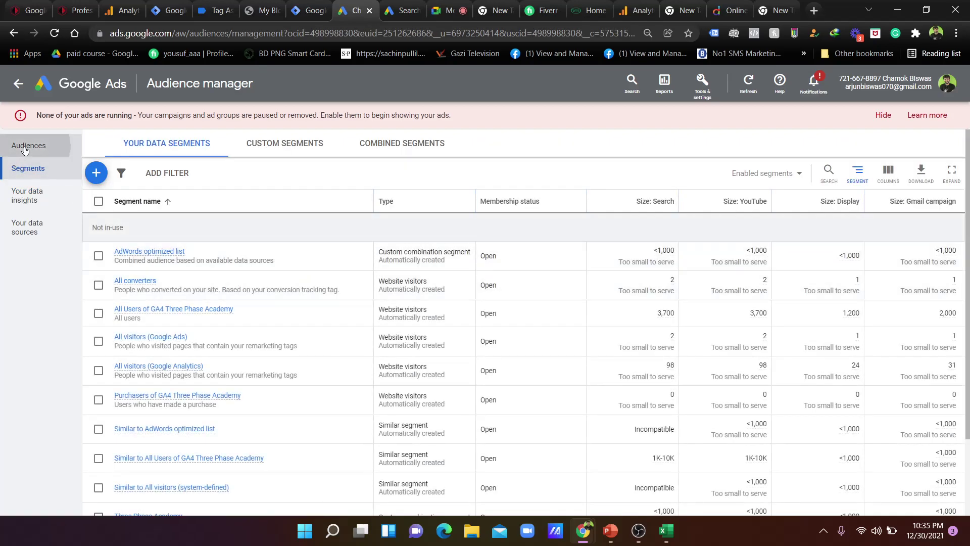
left_click(33, 147)
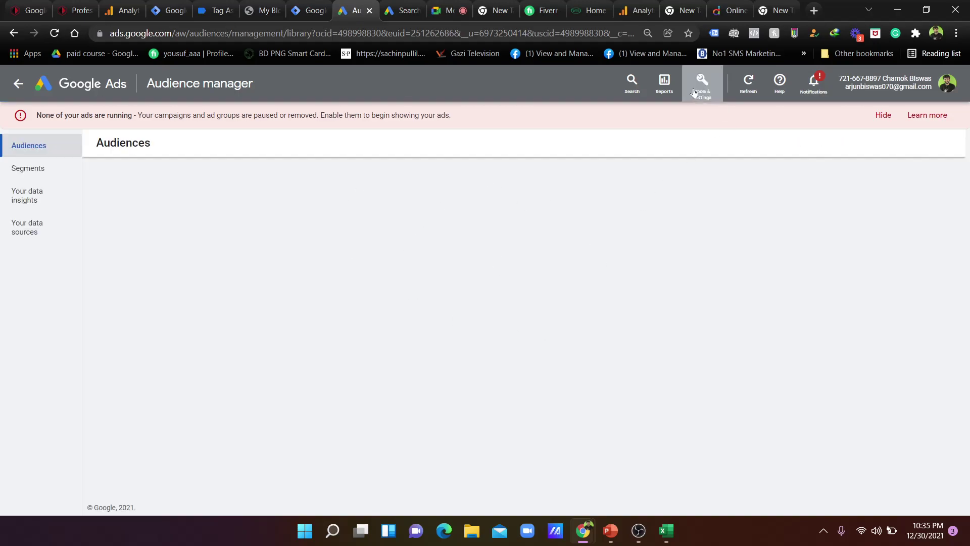
left_click(29, 168)
left_click(96, 173)
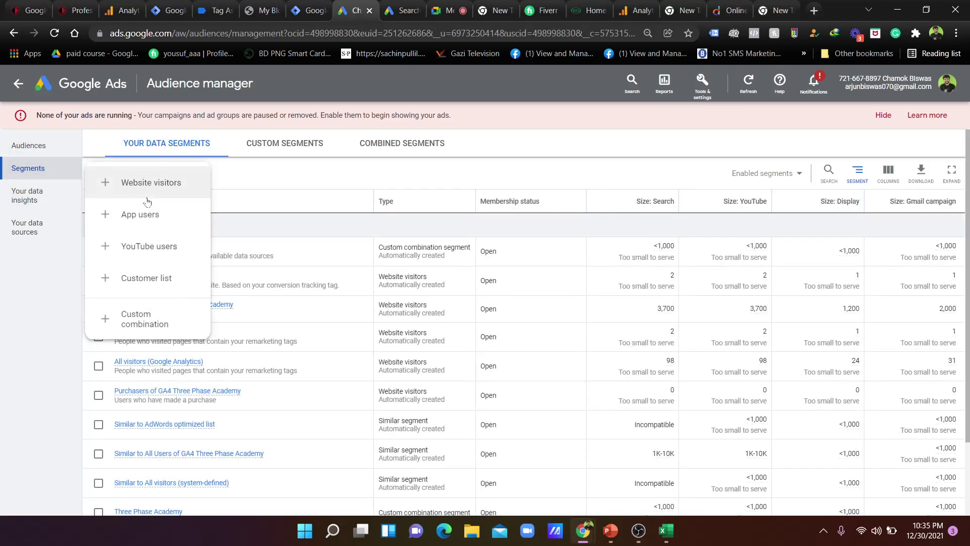
left_click(163, 184)
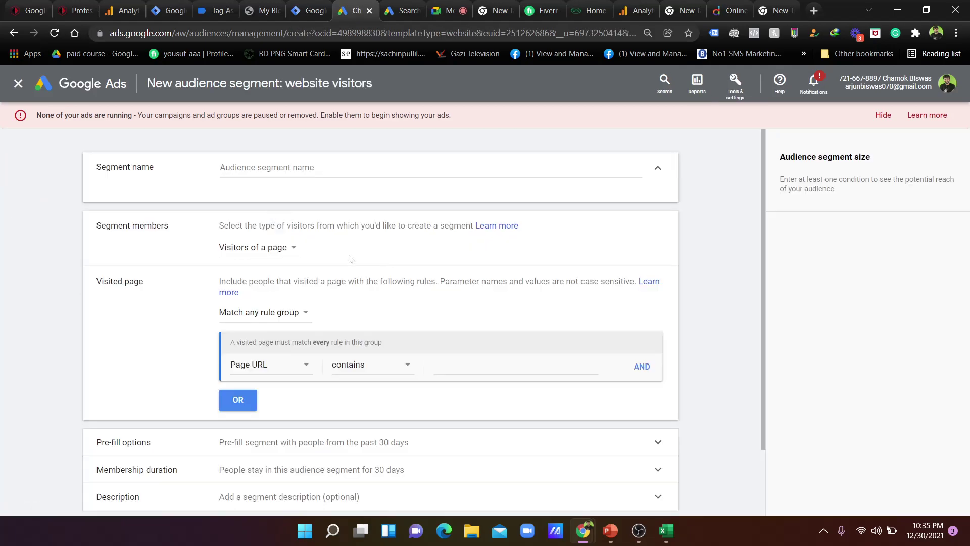
Choose Visitors of a page as the segment members and look over the rule types for the visited page
left_click(288, 162)
left_click(260, 253)
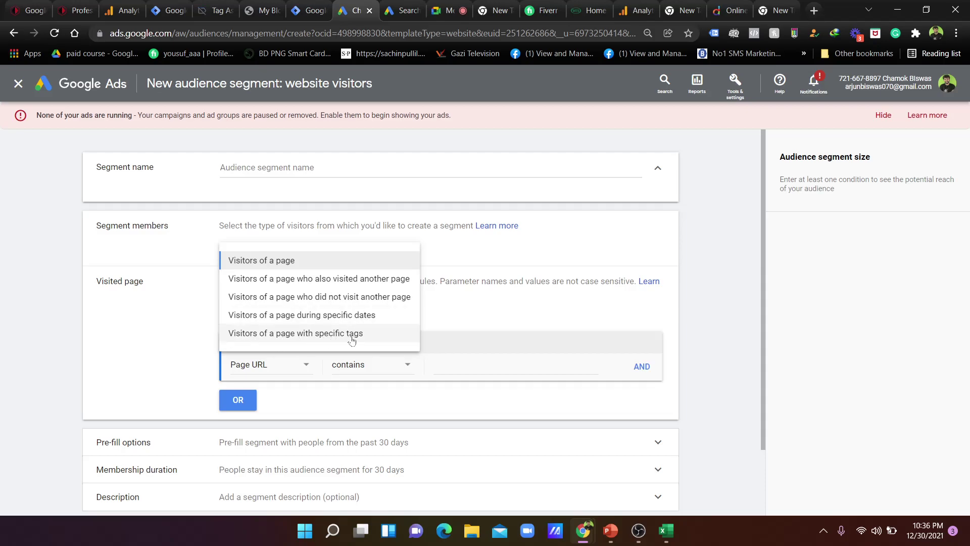
left_click(306, 263)
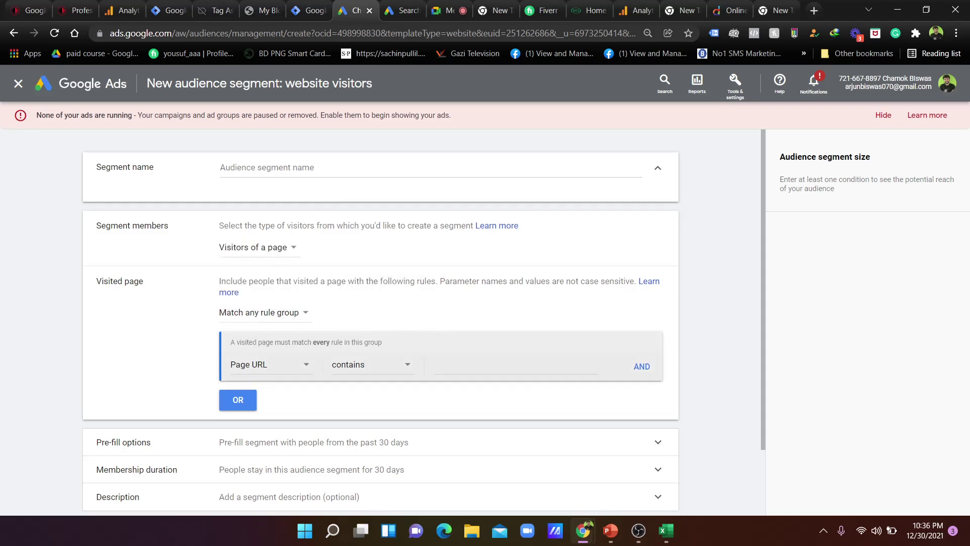
left_click(289, 370)
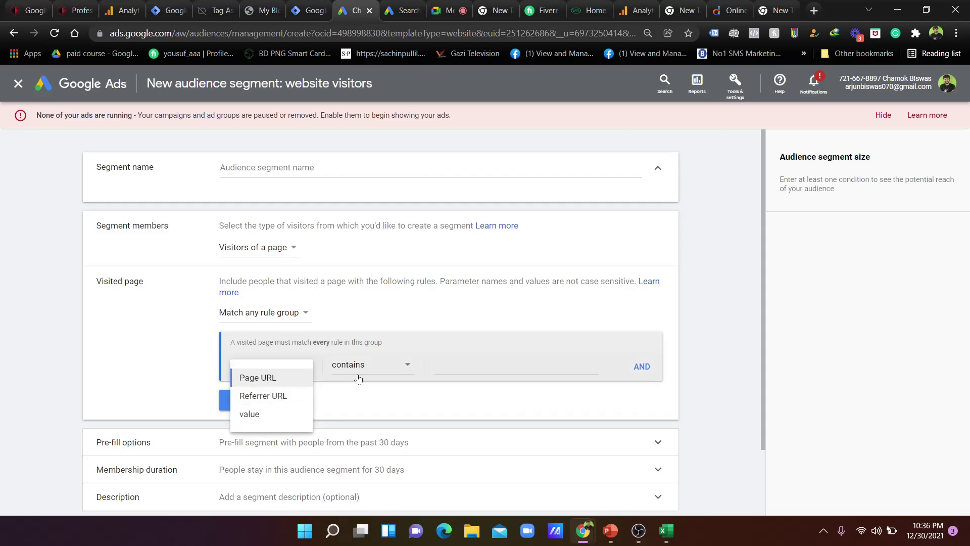
left_click(189, 342)
left_click(814, 10)
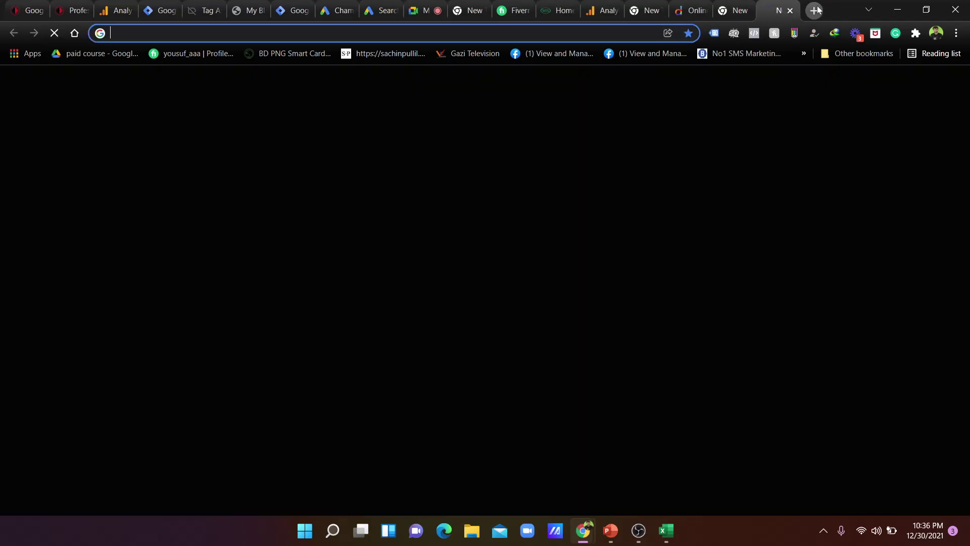
type("t")
key("BackSpace")
key("BackSpace")
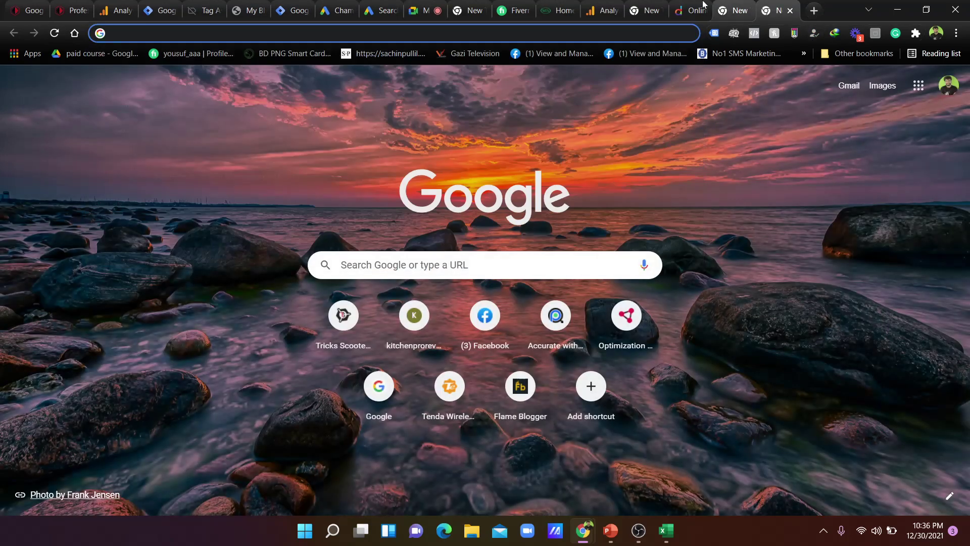
left_click(159, 10)
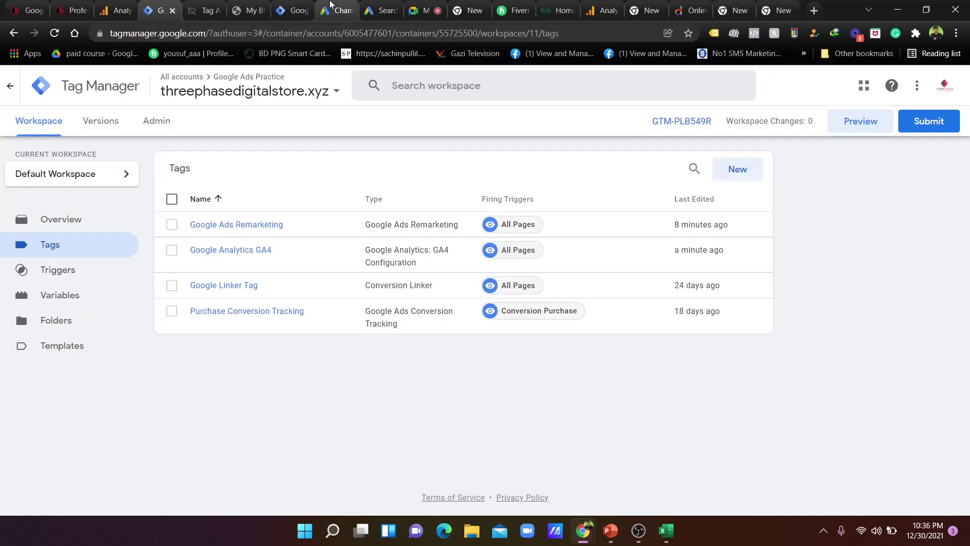
left_click(336, 10)
type("http://threephaseacademy.com/")
left_click(694, 368)
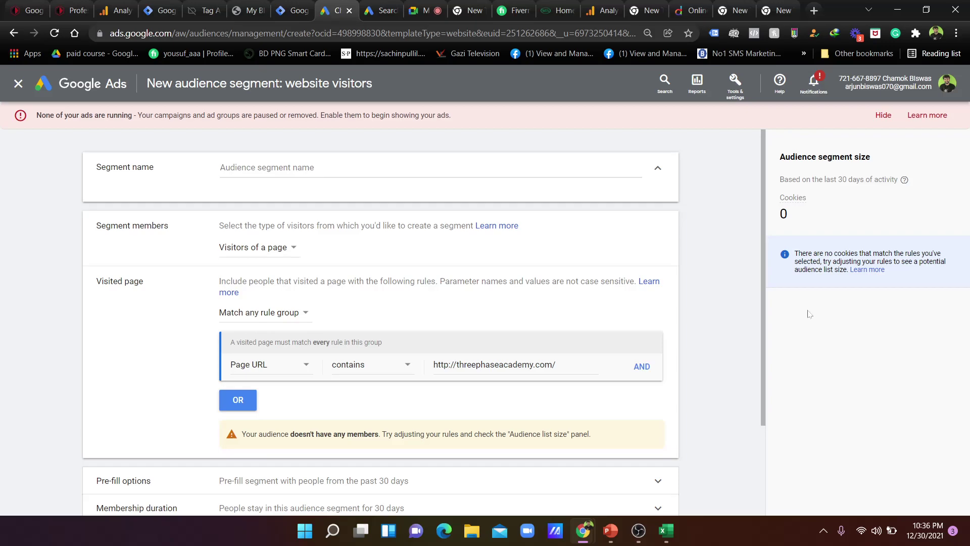
Name the new website visitors segment Three Phase Academy
scroll(439, 426, "down", 2)
scroll(443, 379, "up", 2)
left_click(268, 168)
type("Three Phase Academ7")
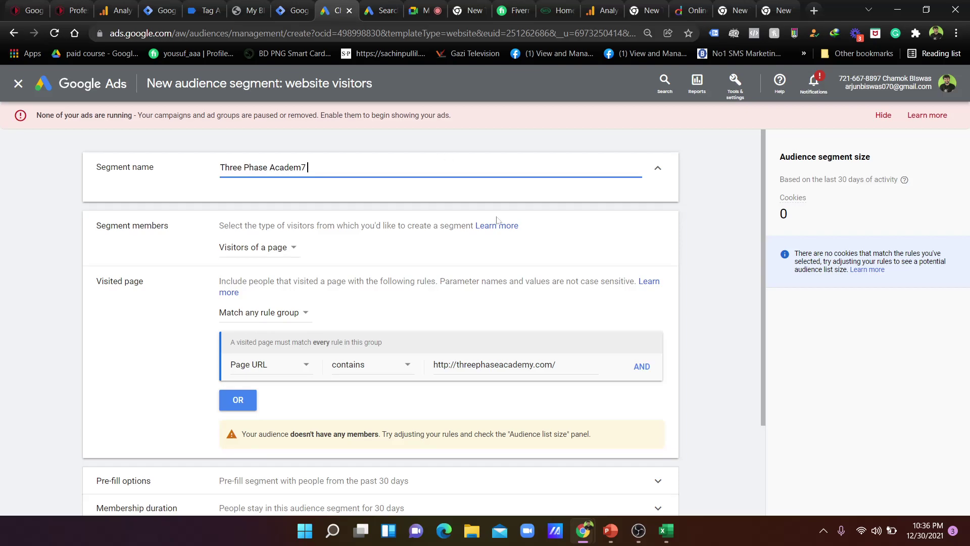
type("y")
left_click(701, 234)
Pre-fill the segment with people who matched the rules within the past 30 days and set the membership duration to 180 days
scroll(701, 233, "down", 3)
left_click(399, 362)
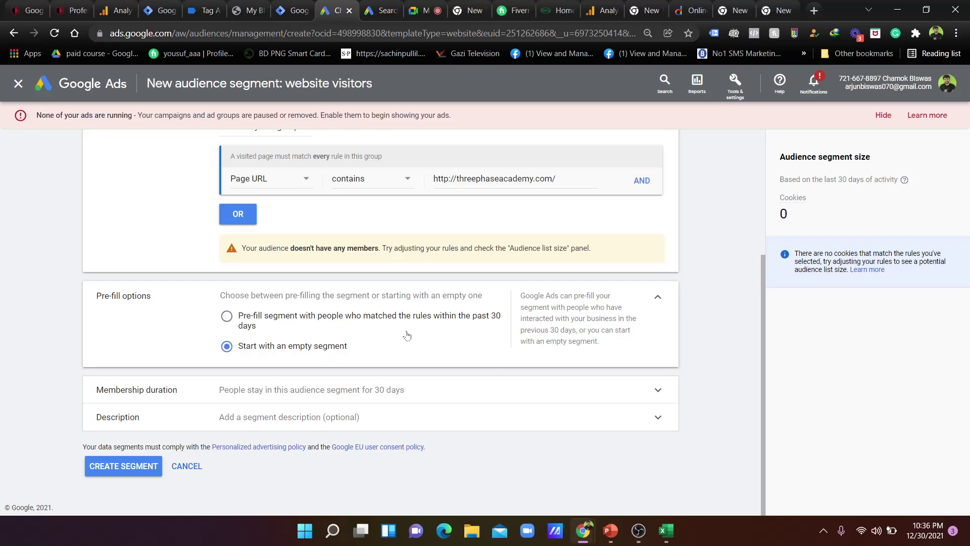
left_click(227, 319)
left_click(321, 391)
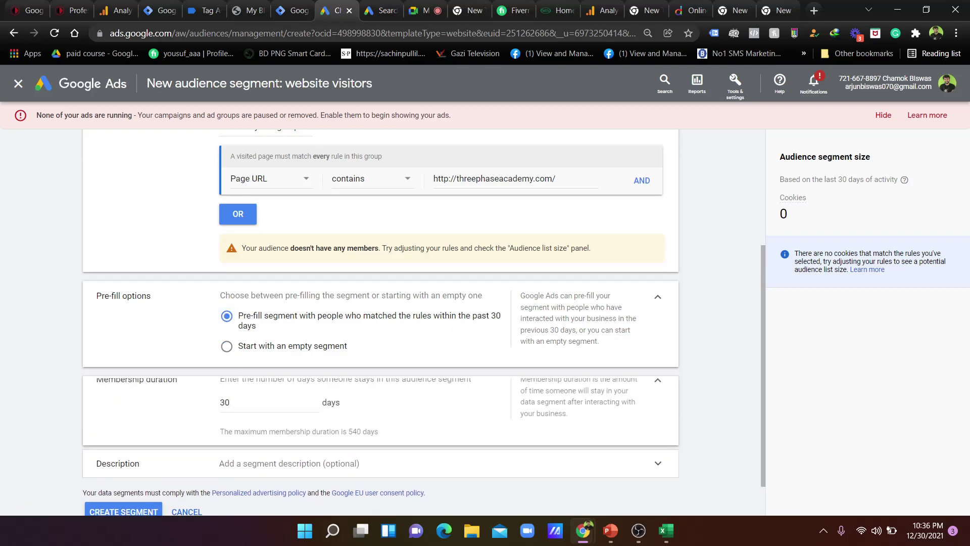
left_click(288, 348)
type("0")
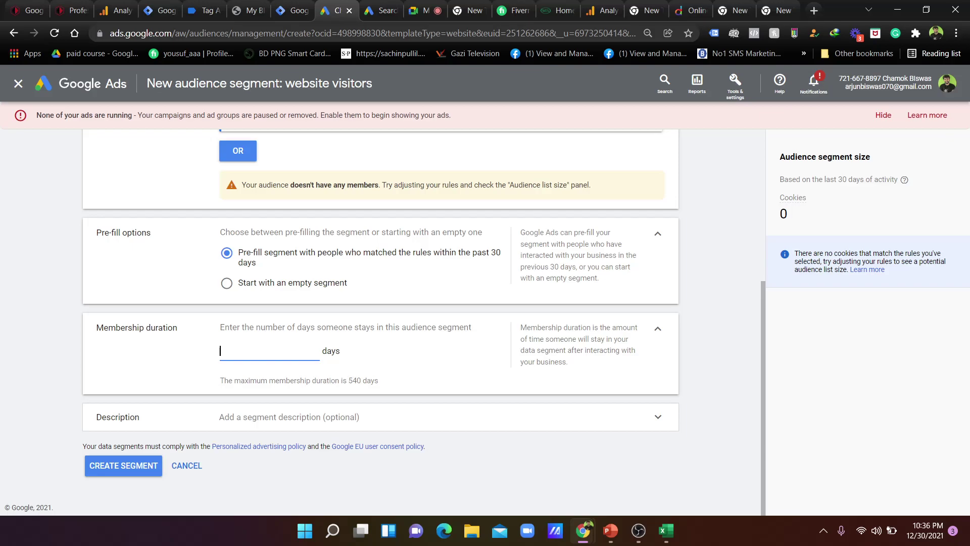
type("8101")
left_click(12, 367)
Expand the optional segment description and try to create the segment without one
left_click(233, 417)
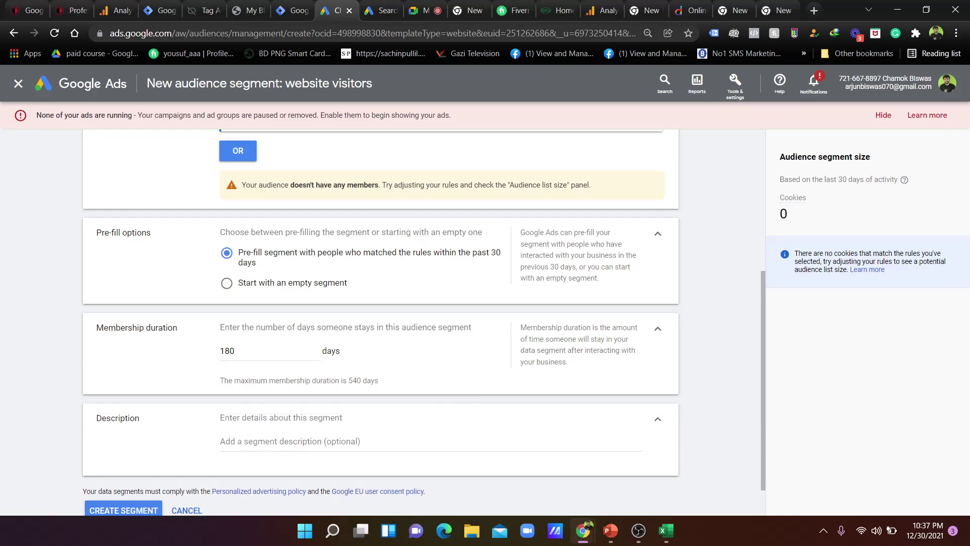
scroll(364, 384, "down", 1)
left_click(128, 466)
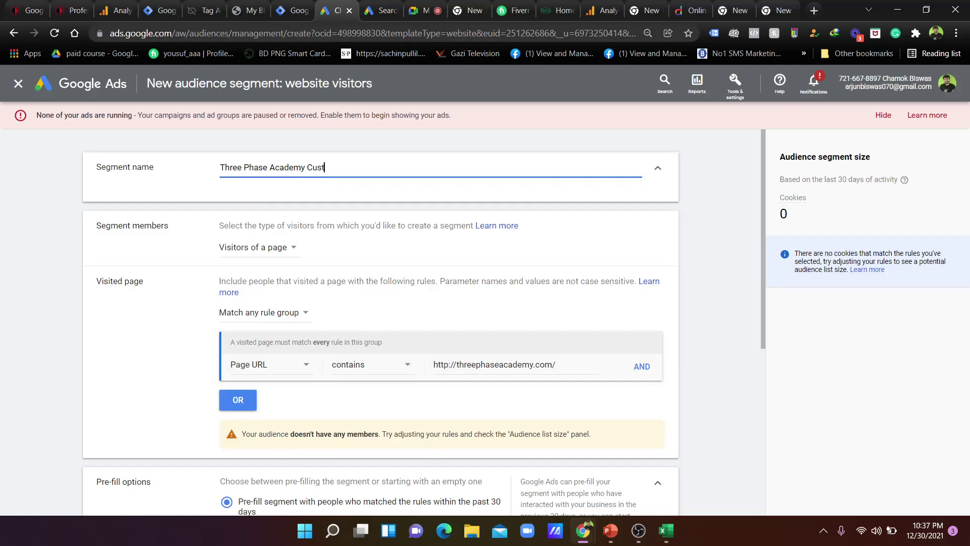
Extend the segment name to Three Phase Academy Custom and create the segment
type("Cust+")
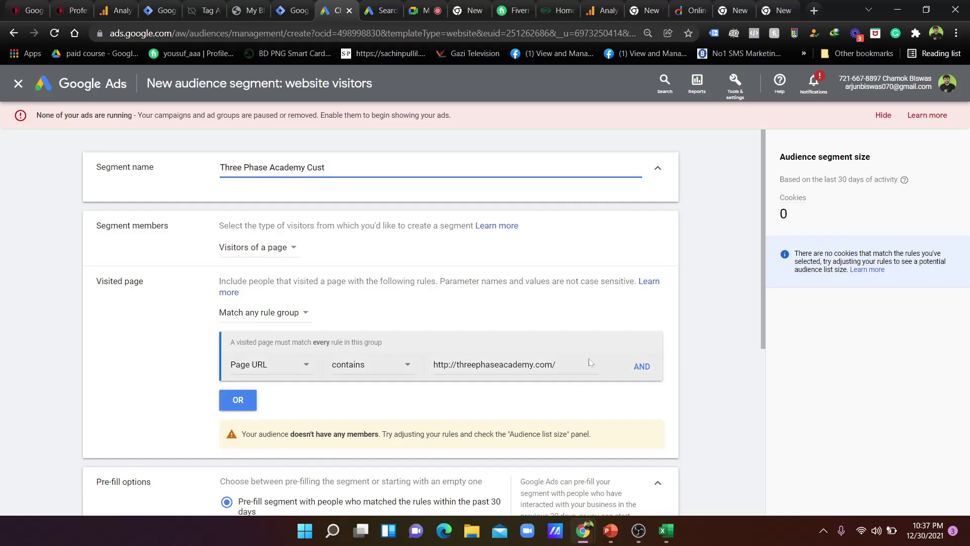
scroll(448, 392, "down", 5)
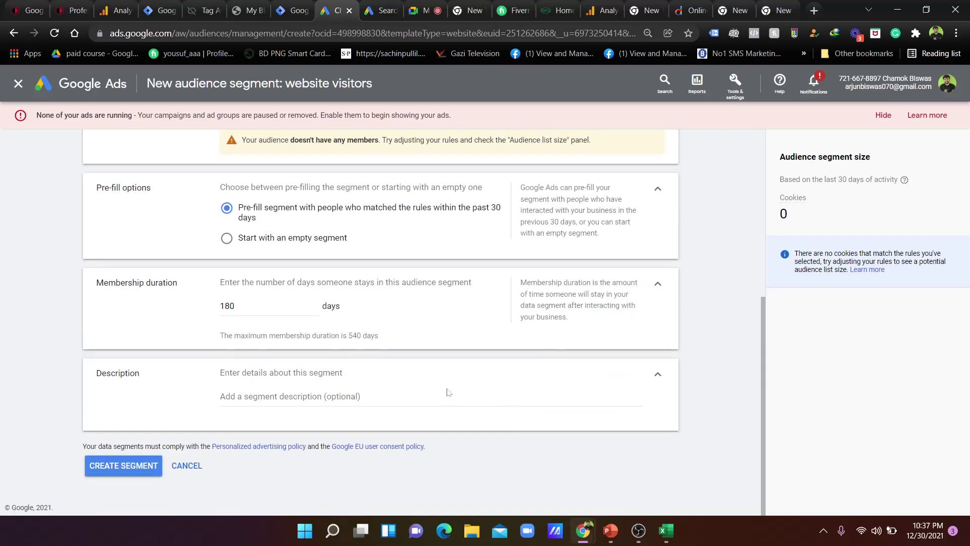
left_click(135, 455)
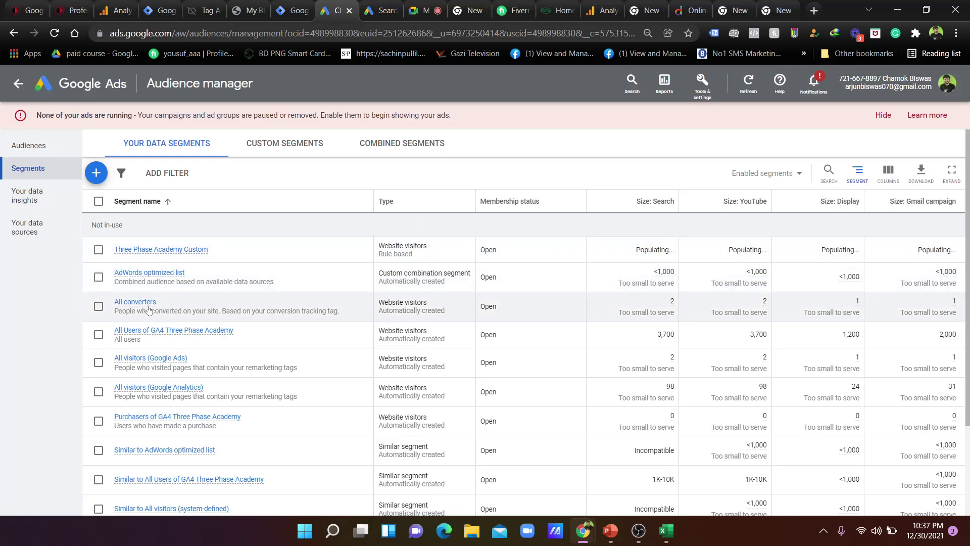
Review the data segments list with the new segment and leave Audience manager for the campaigns overview
scroll(246, 352, "down", 3)
scroll(247, 353, "up", 3)
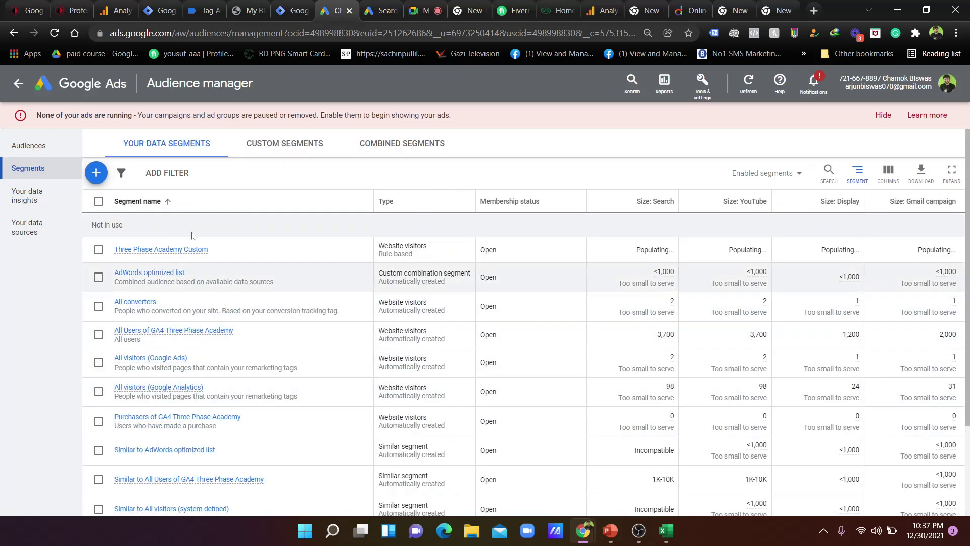
scroll(192, 253, "down", 3)
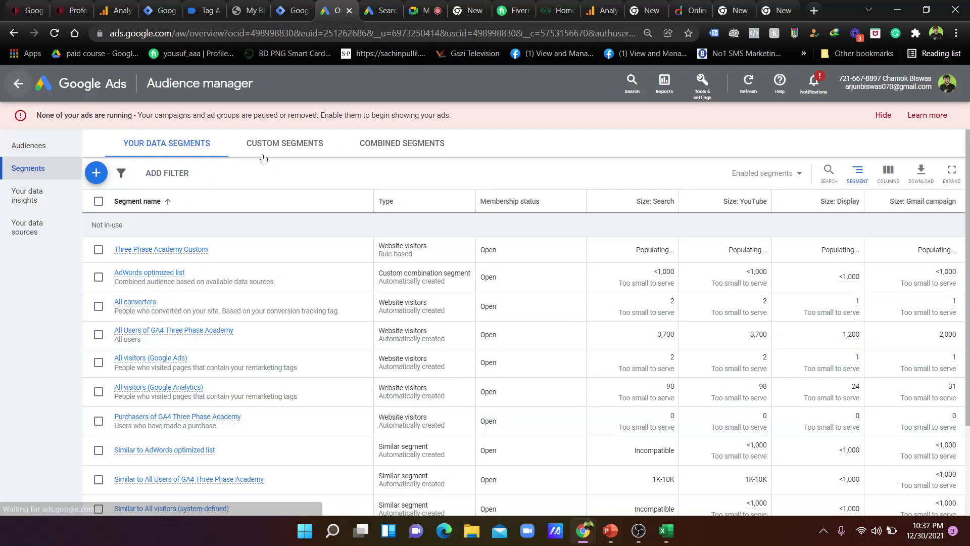
Look over the audience segment settings of the open campaign draft and close the draft without saving its changes
left_click(381, 10)
left_click(394, 10)
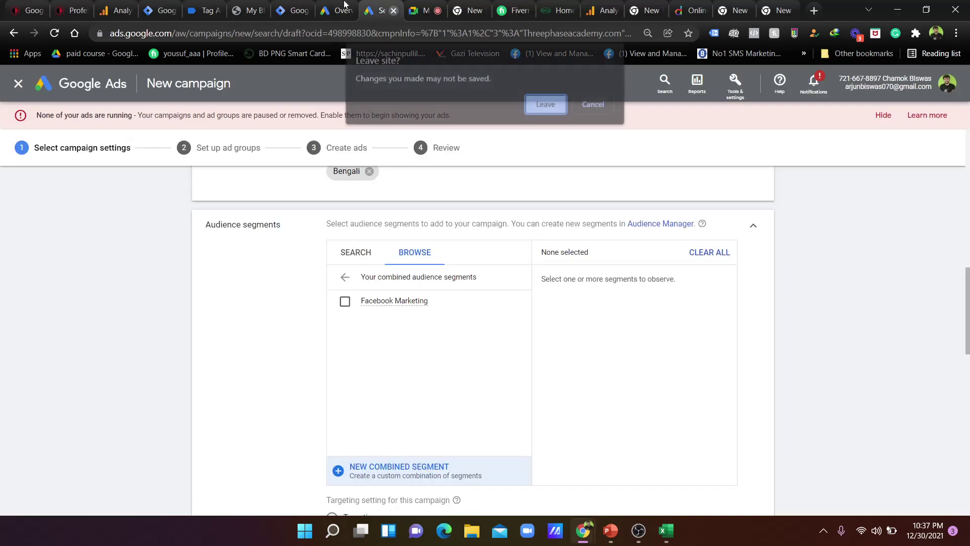
left_click(593, 103)
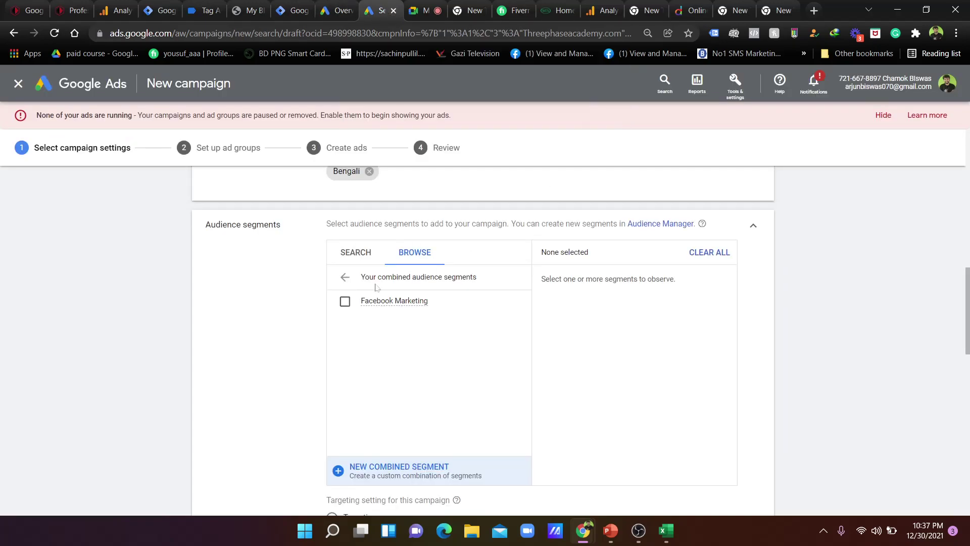
left_click(359, 249)
scroll(502, 334, "down", 3)
scroll(571, 361, "down", 15)
scroll(567, 361, "up", 12)
left_click(394, 10)
left_click(531, 126)
Start a new campaign from the campaigns overview and choose Sales as its objective
left_click(336, 10)
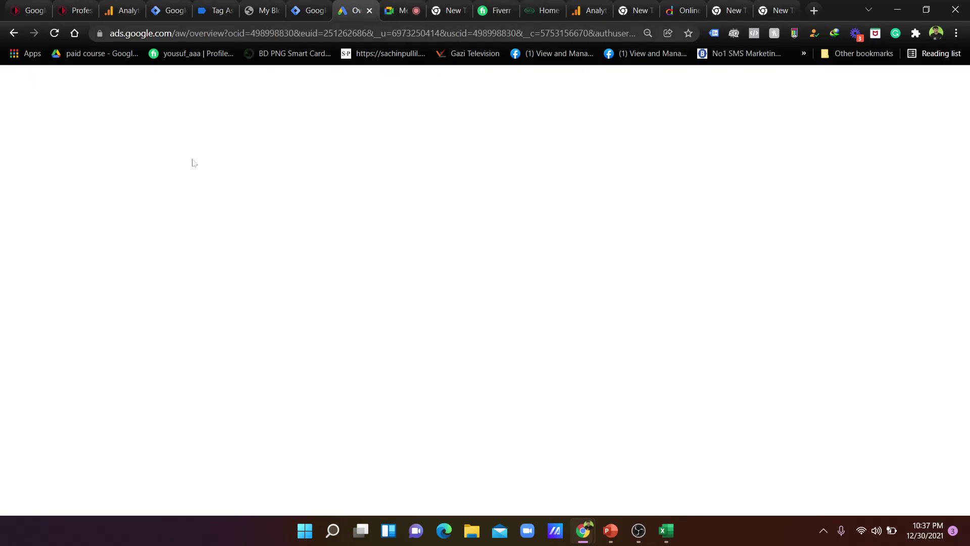
left_click(361, 215)
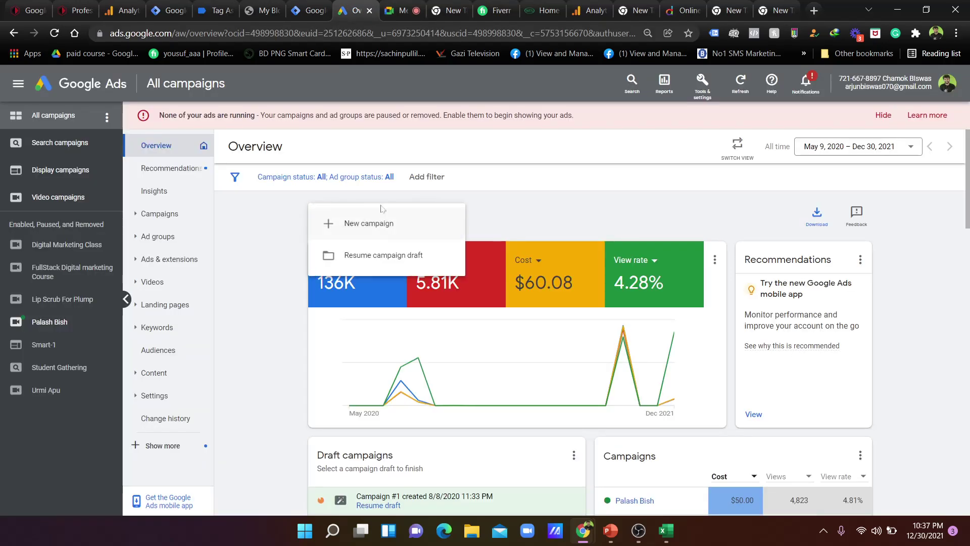
left_click(392, 224)
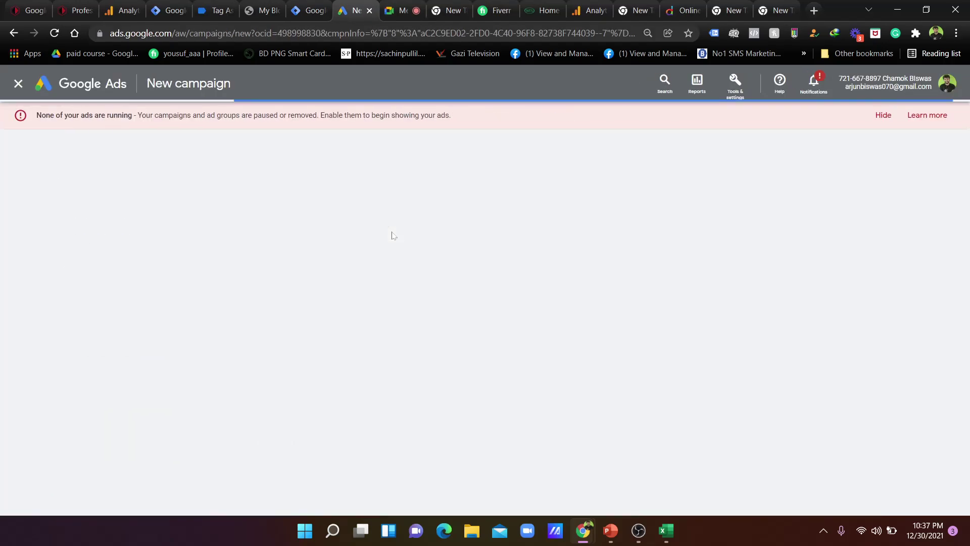
left_click(400, 10)
left_click(352, 5)
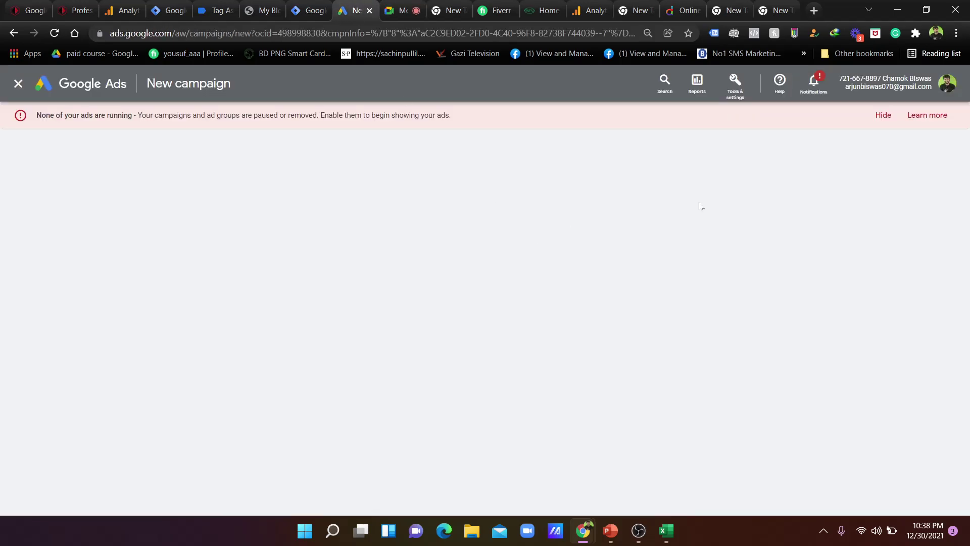
scroll(555, 255, "down", 1)
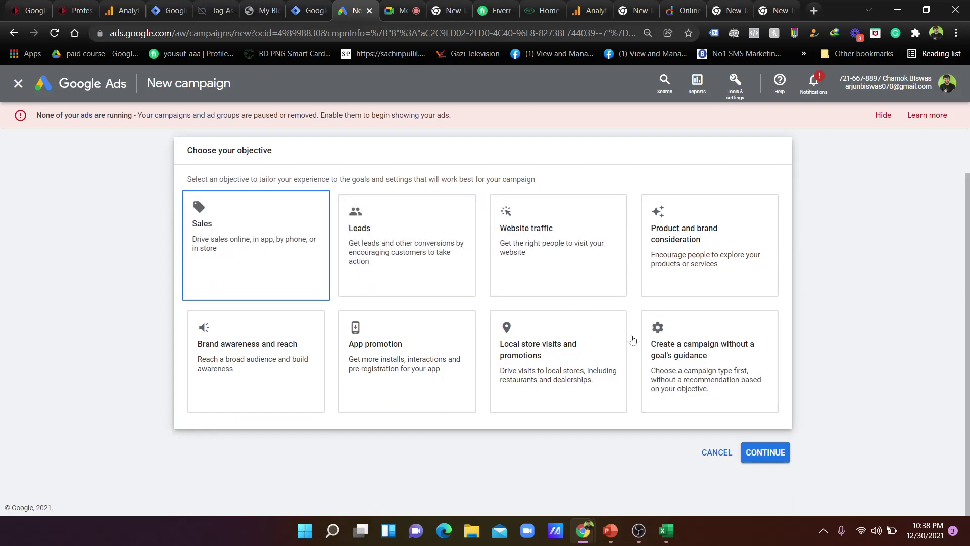
left_click(241, 255)
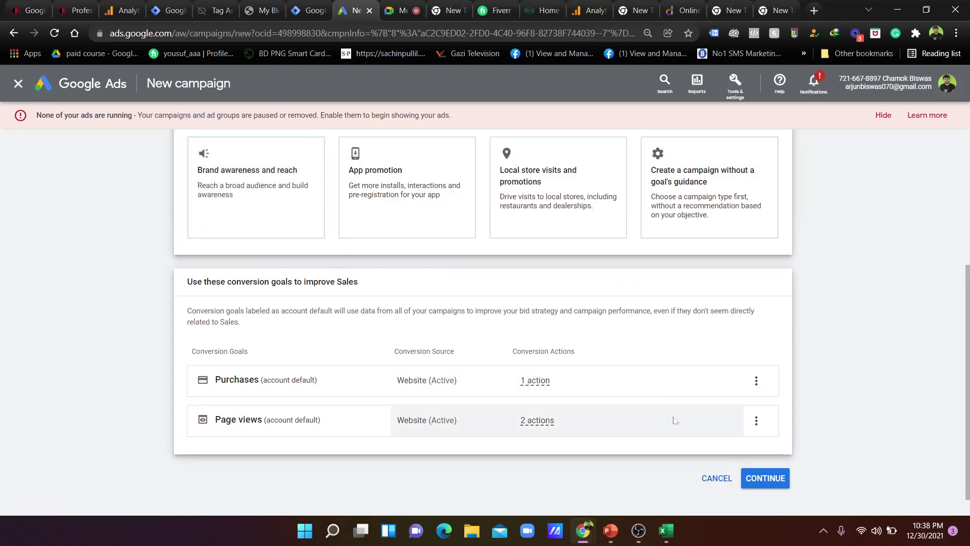
Remove the Page views goal from the campaign's conversion goals and continue to the campaign type selection
left_click(757, 421)
left_click(778, 428)
left_click(606, 329)
left_click(756, 475)
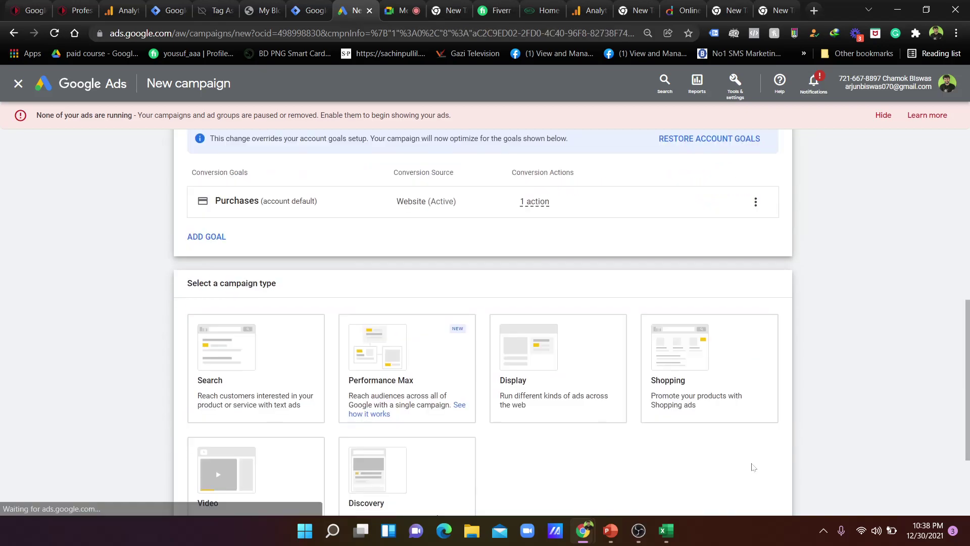
Select Video as the campaign type and continue with the Drive conversions subtype
left_click(203, 207)
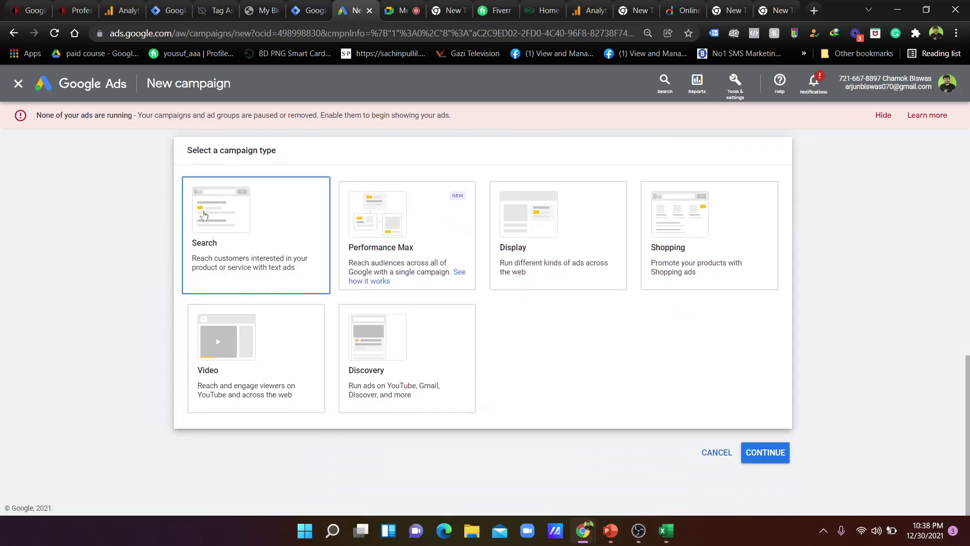
left_click(256, 376)
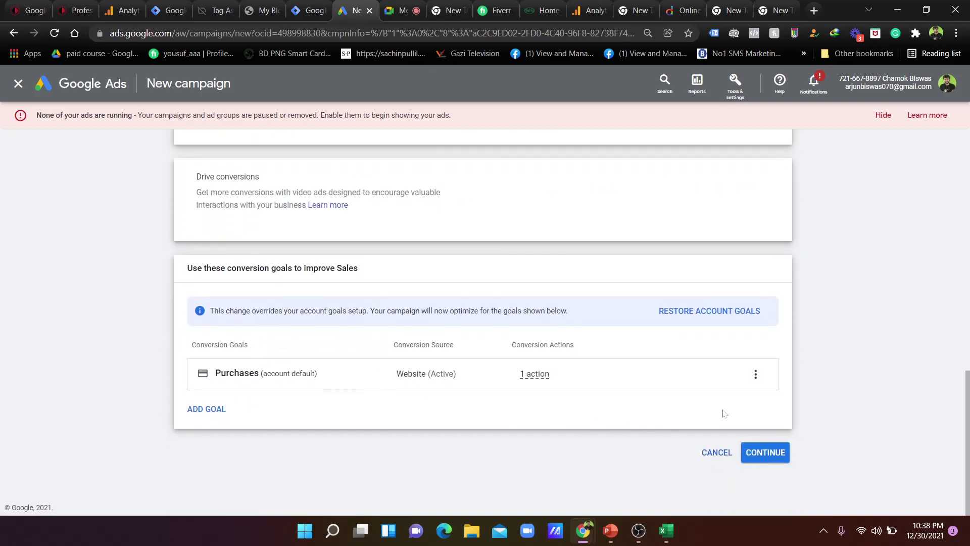
left_click(759, 452)
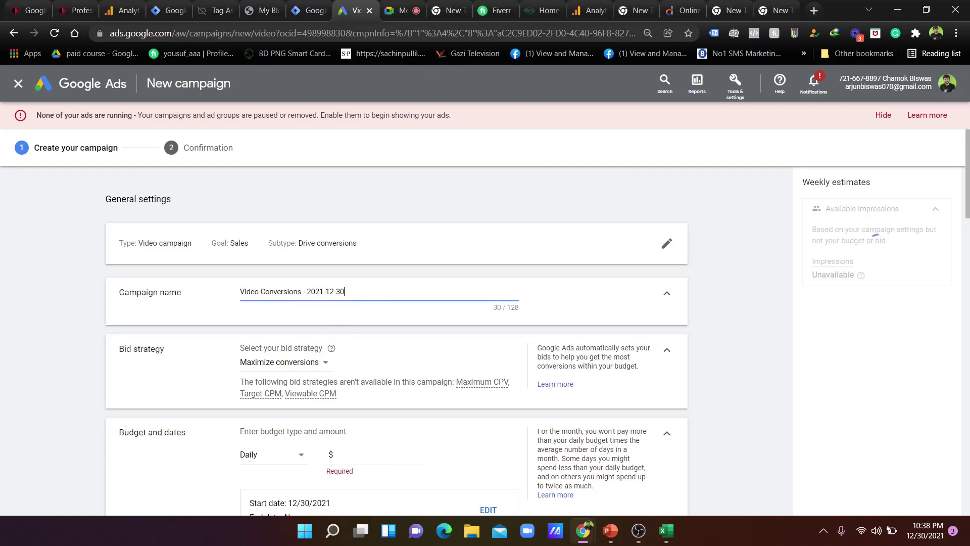
Expand the video campaign's additional settings and the ad group's audience segments
scroll(384, 237, "down", 4)
scroll(393, 294, "down", 2)
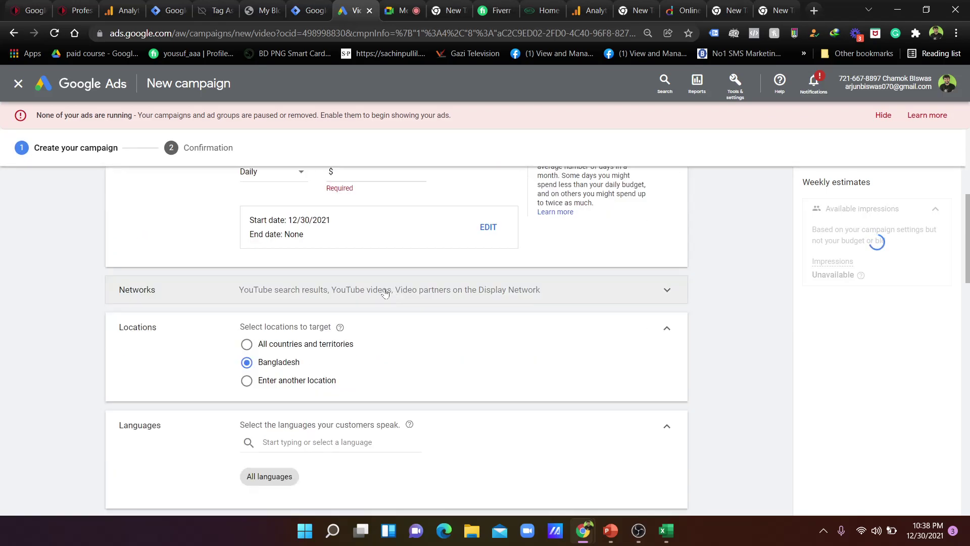
scroll(402, 290, "down", 3)
scroll(402, 286, "down", 3)
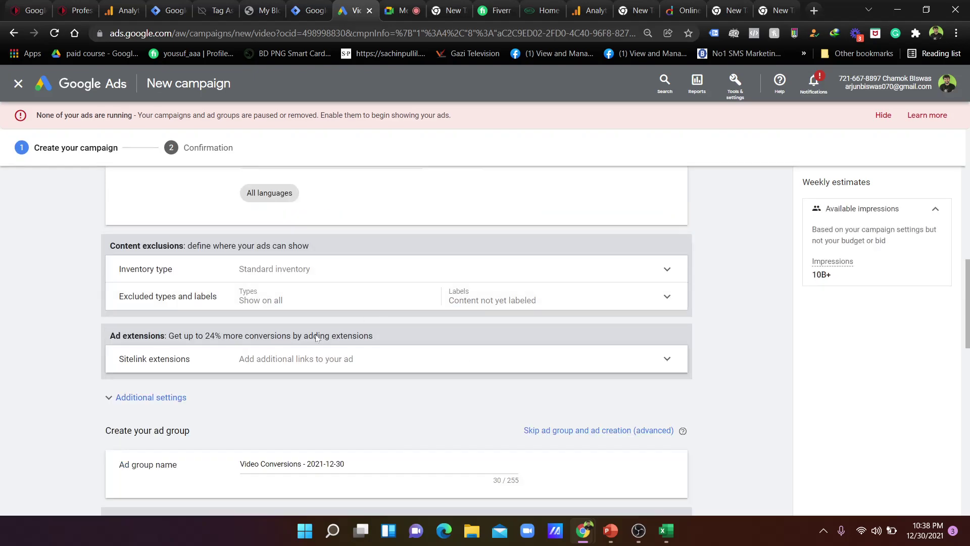
left_click(193, 398)
scroll(481, 325, "down", 3)
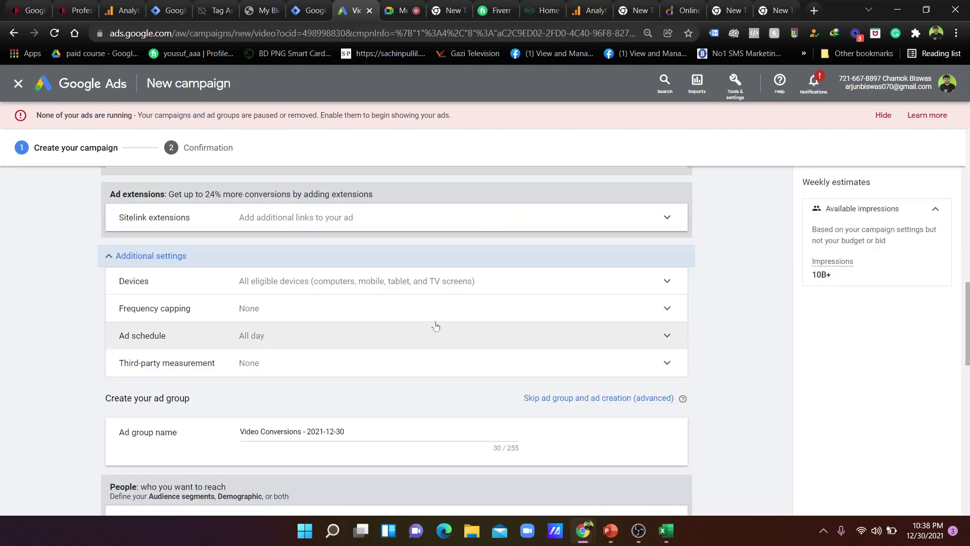
scroll(304, 298, "down", 3)
scroll(310, 312, "down", 2)
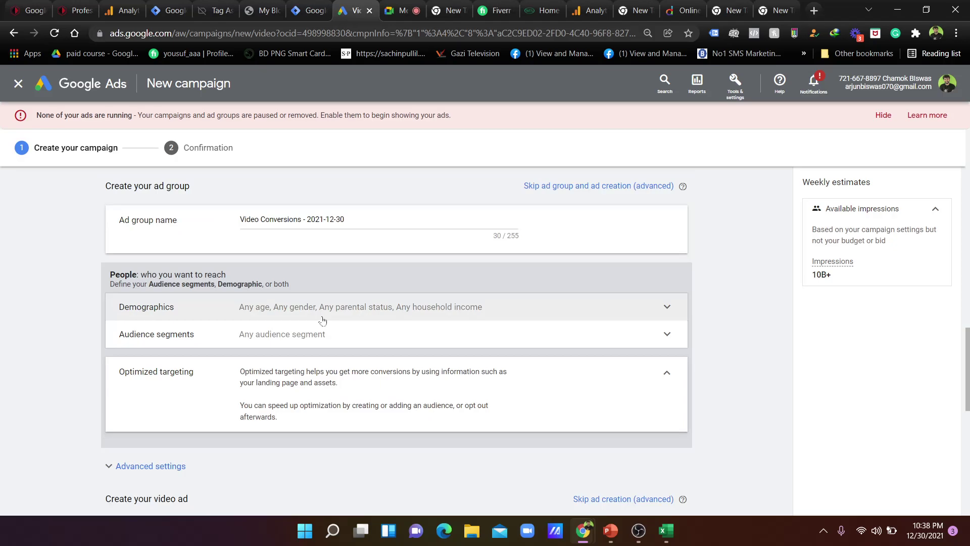
left_click(362, 342)
scroll(374, 353, "down", 3)
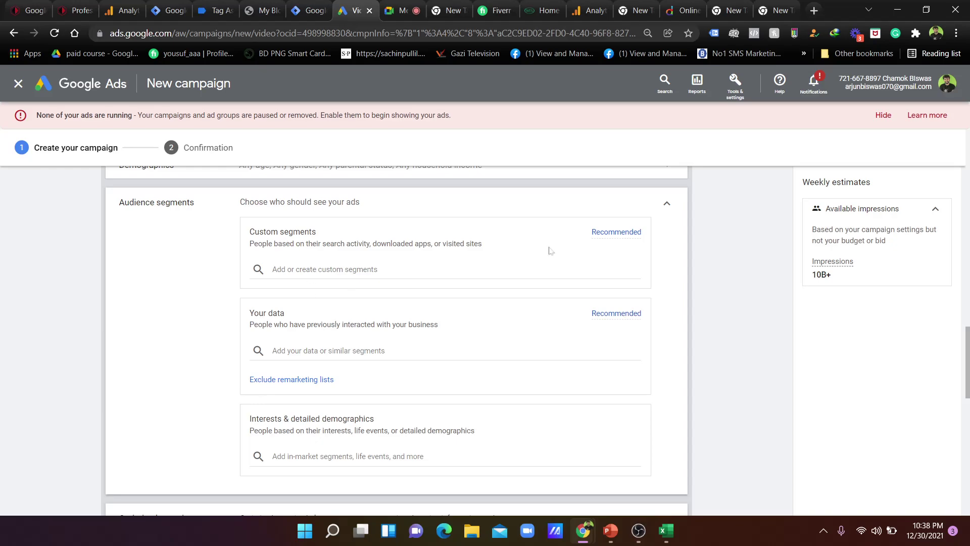
Look over the search and browse options for custom segments and close the picker without selecting any
left_click(358, 268)
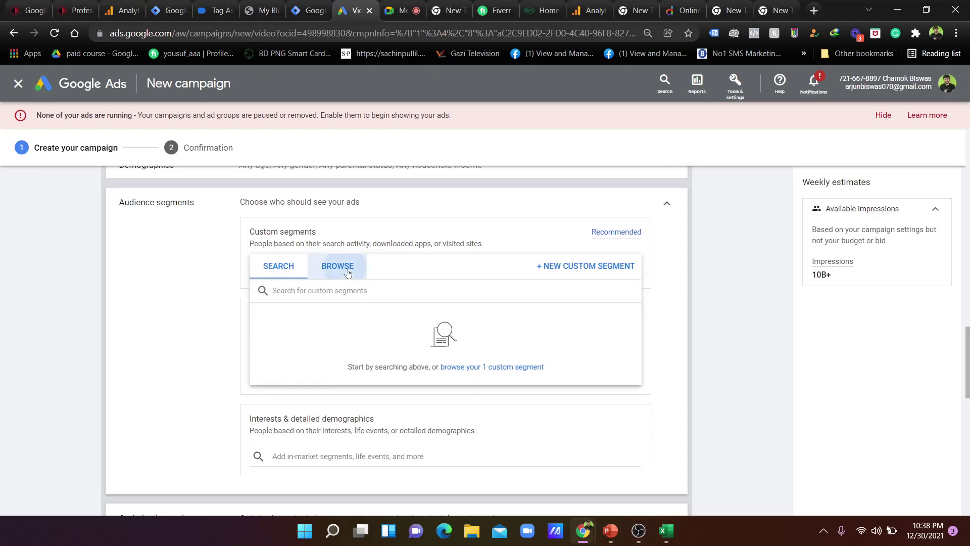
left_click(347, 273)
left_click(278, 266)
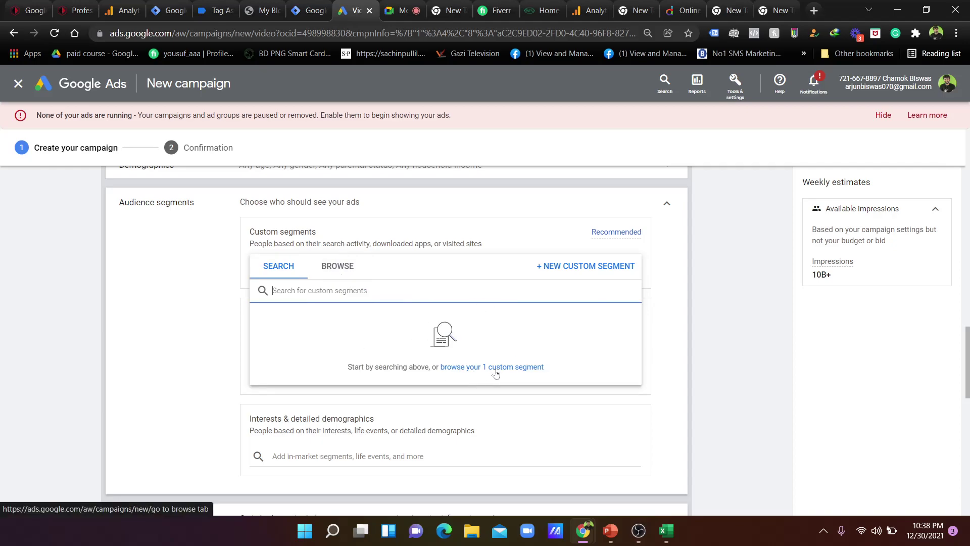
left_click(157, 341)
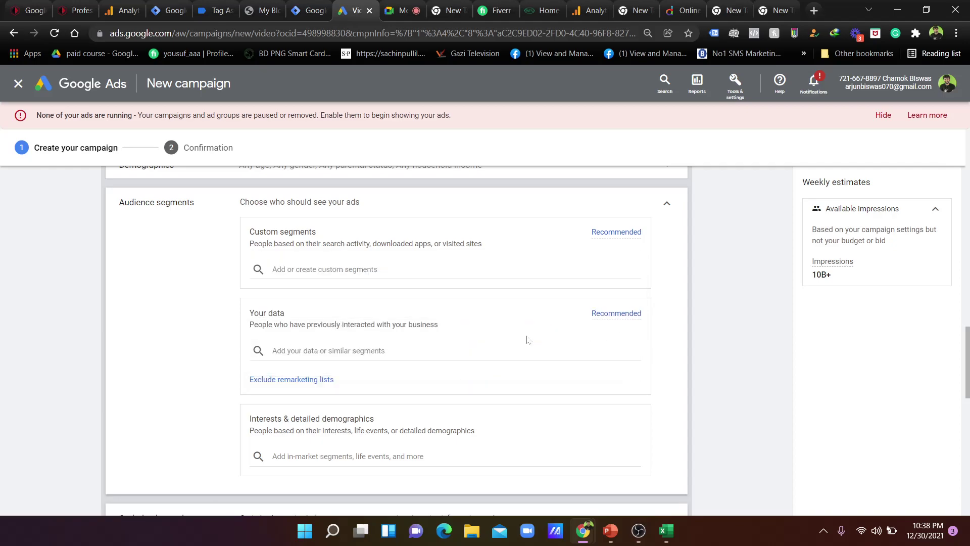
Add the website visitors segment All Users of GA4 Three Phase Academy as the ad group's your-data audience
left_click(491, 353)
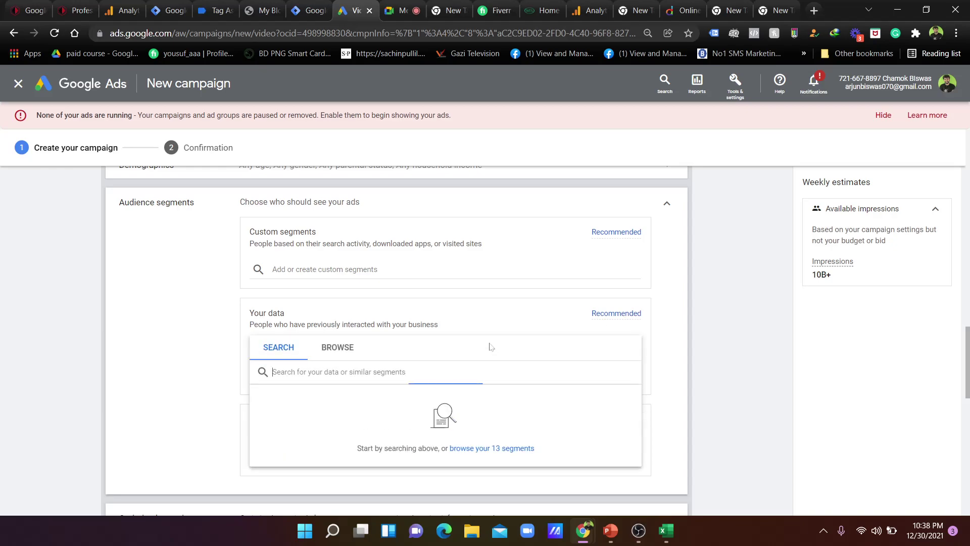
left_click(337, 347)
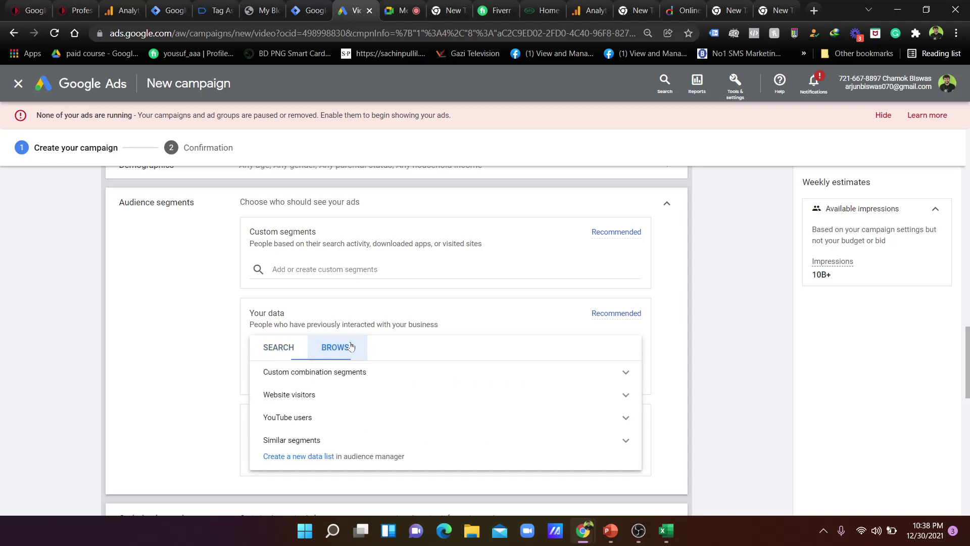
left_click(337, 396)
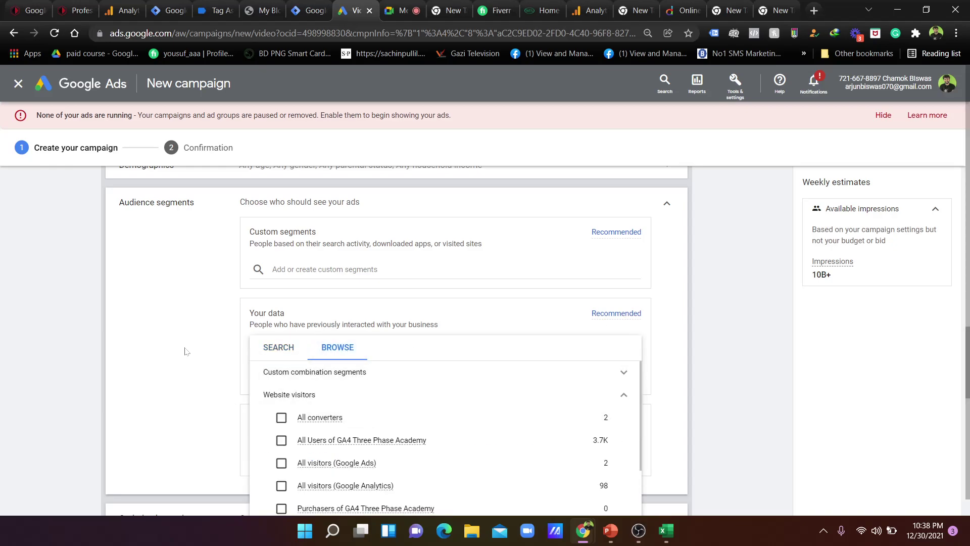
scroll(185, 351, "down", 1)
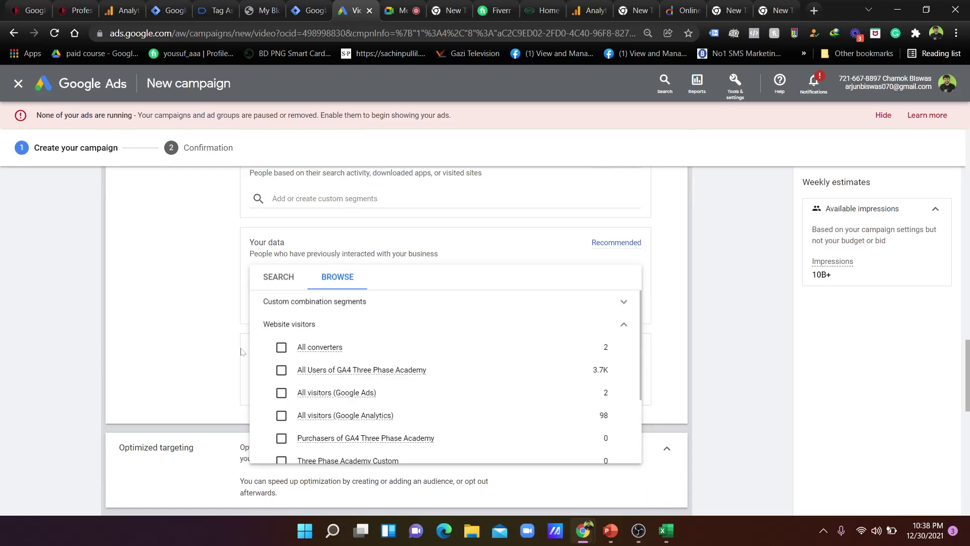
left_click(283, 371)
left_click(169, 320)
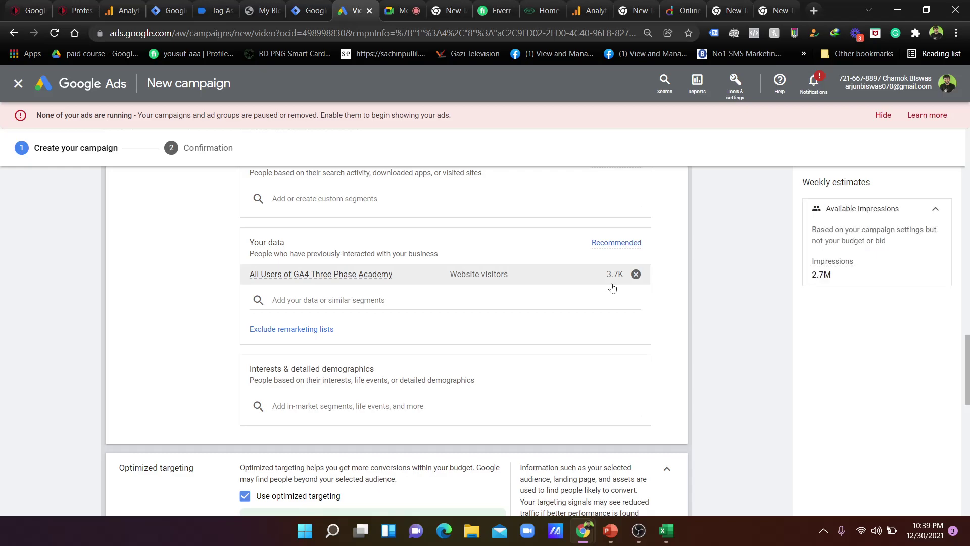
Review the video campaign's settings from the audience segments back up to the general settings
scroll(683, 344, "up", 10)
scroll(683, 348, "down", 10)
mouse_move(573, 355)
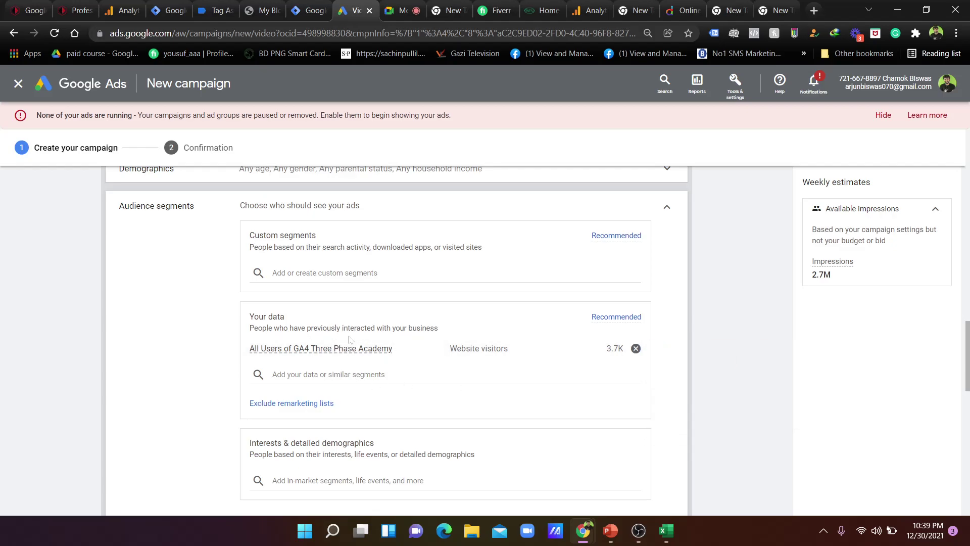
scroll(545, 340, "down", 6)
scroll(545, 340, "up", 9)
scroll(429, 272, "up", 15)
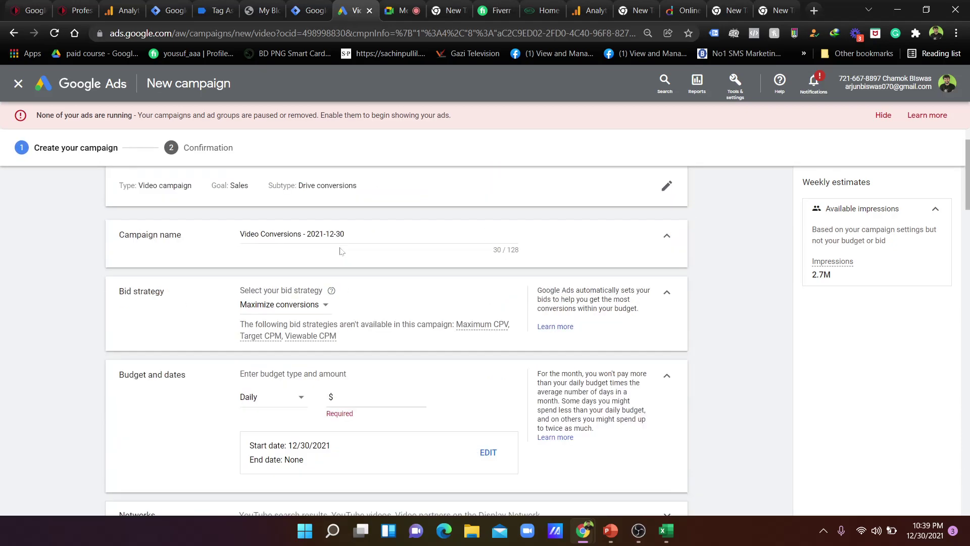
scroll(505, 293, "up", 2)
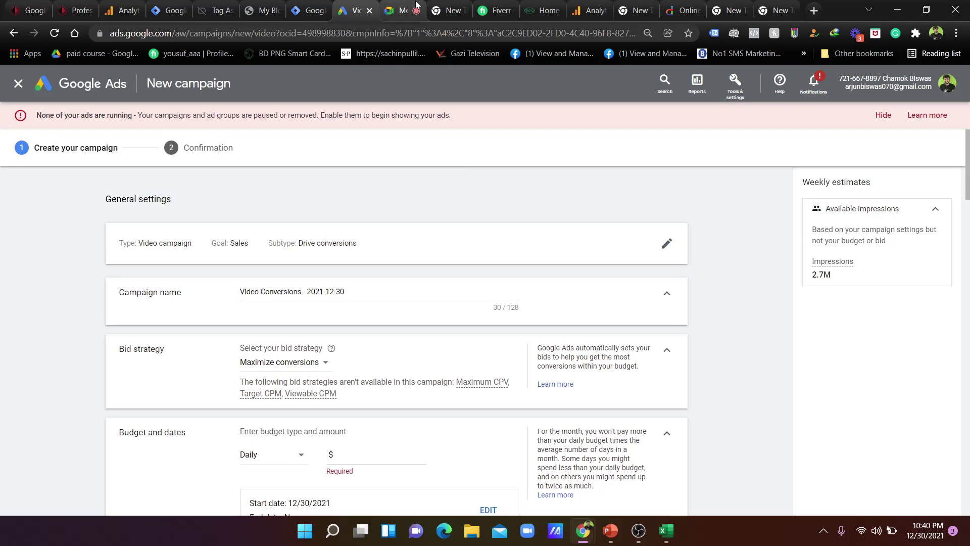
Switch to the Google Meet call and read through its in-call messages
left_click(397, 10)
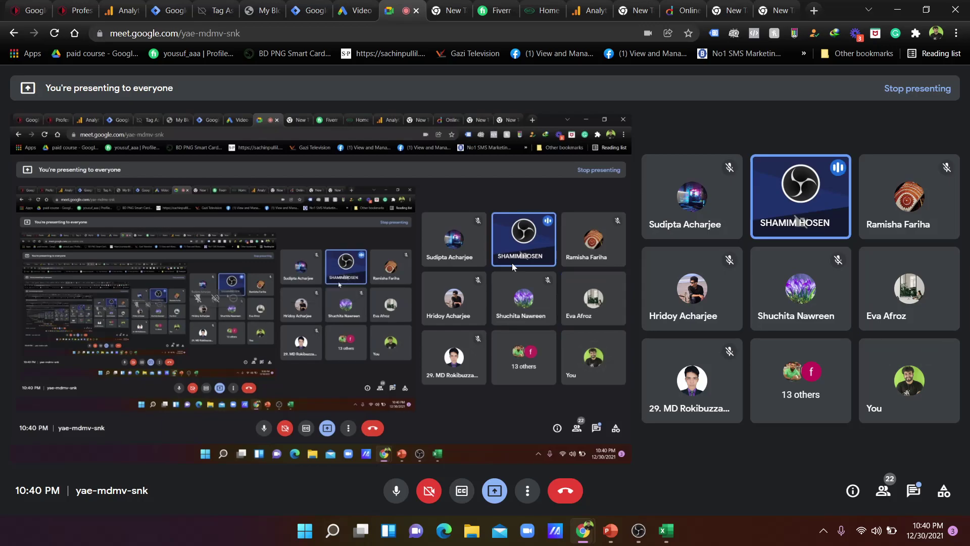
left_click(361, 6)
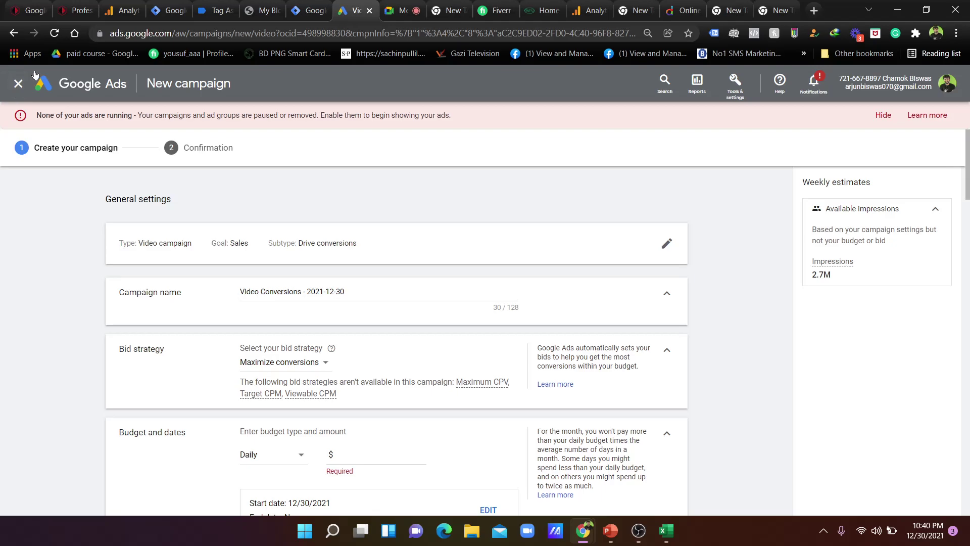
left_click(422, 7)
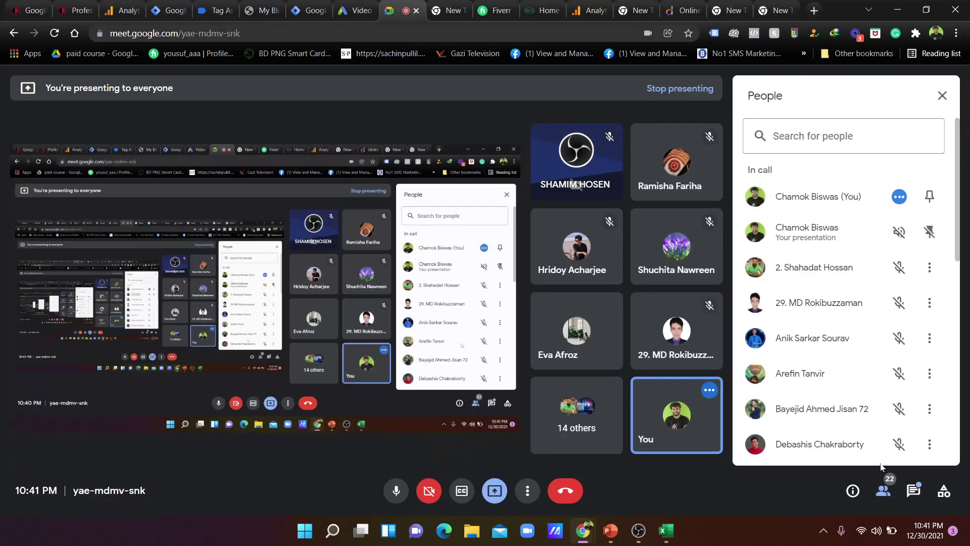
left_click(910, 494)
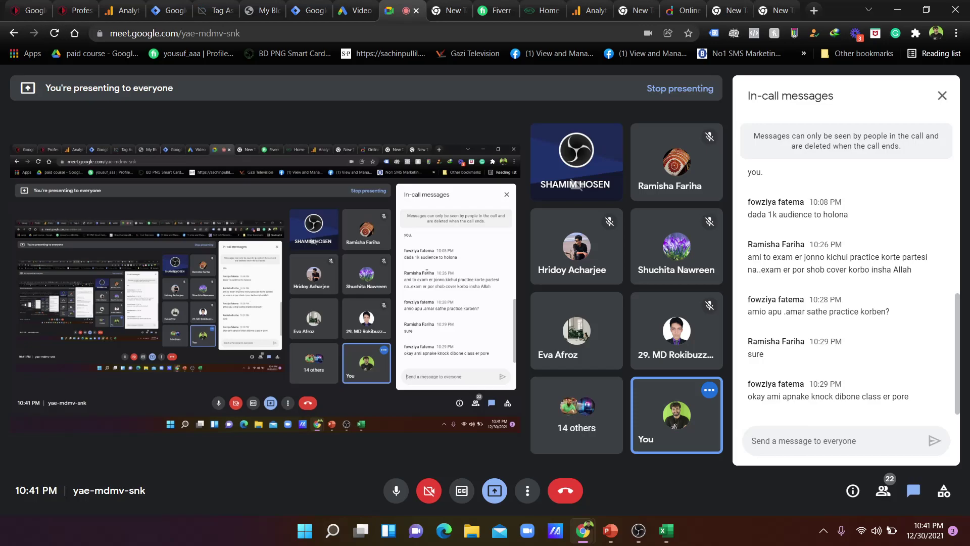
left_click_drag(747, 215, 856, 221)
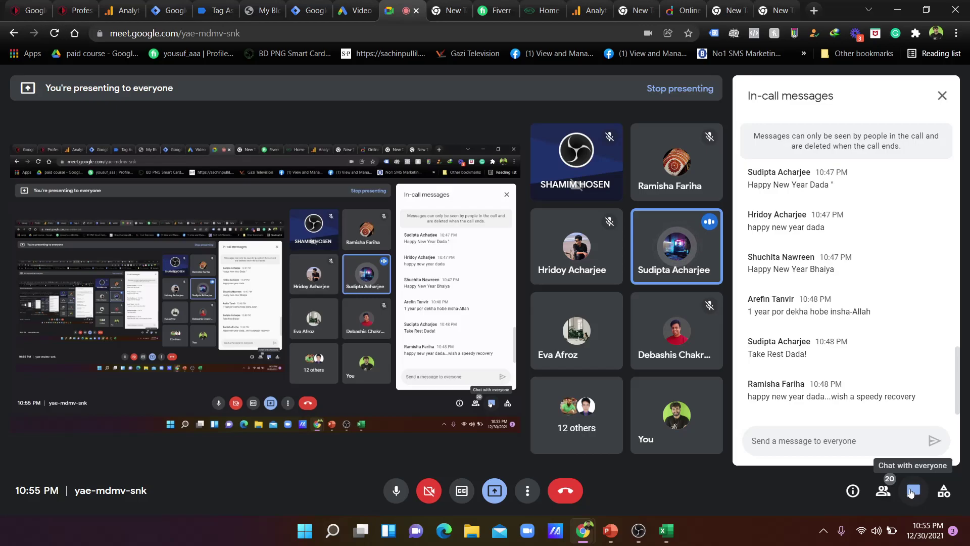
scroll(857, 332, "up", 3)
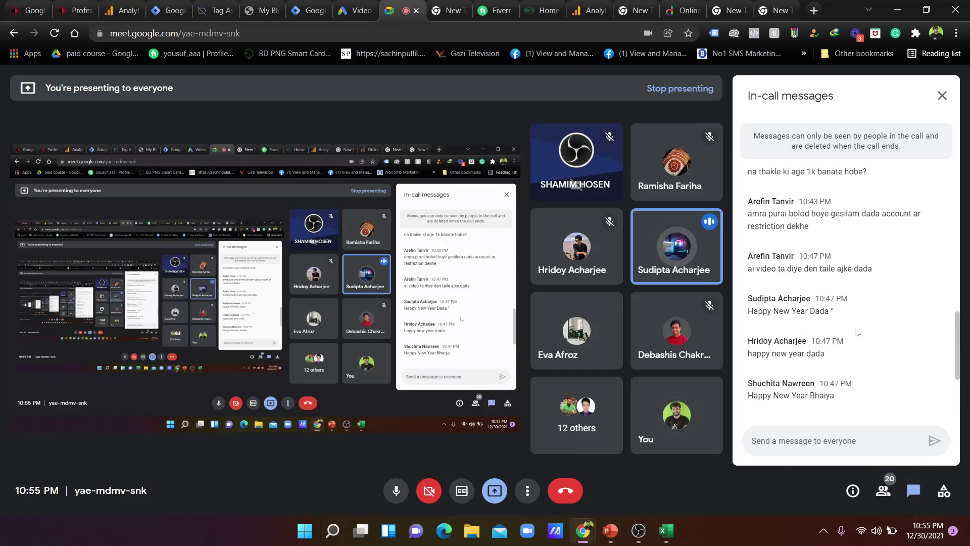
scroll(856, 332, "up", 10)
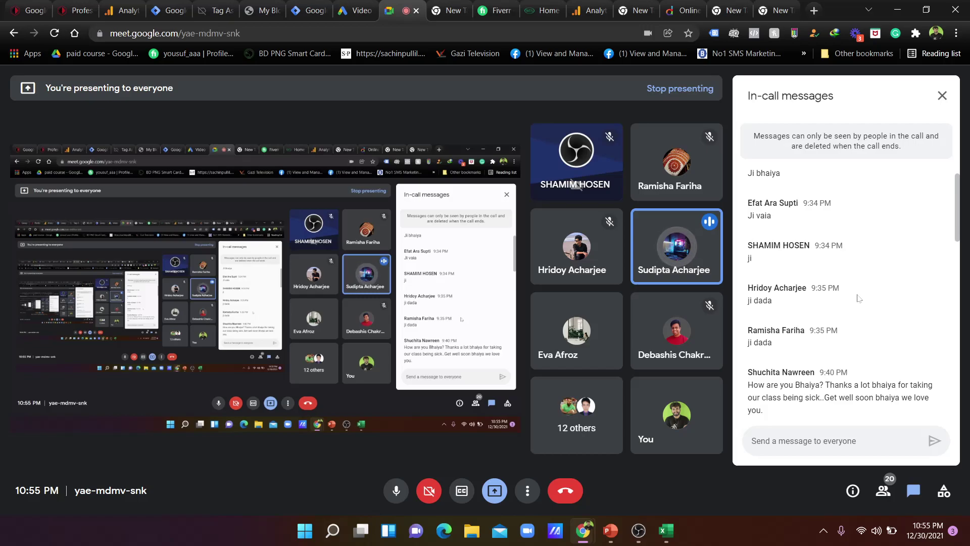
scroll(856, 332, "down", 15)
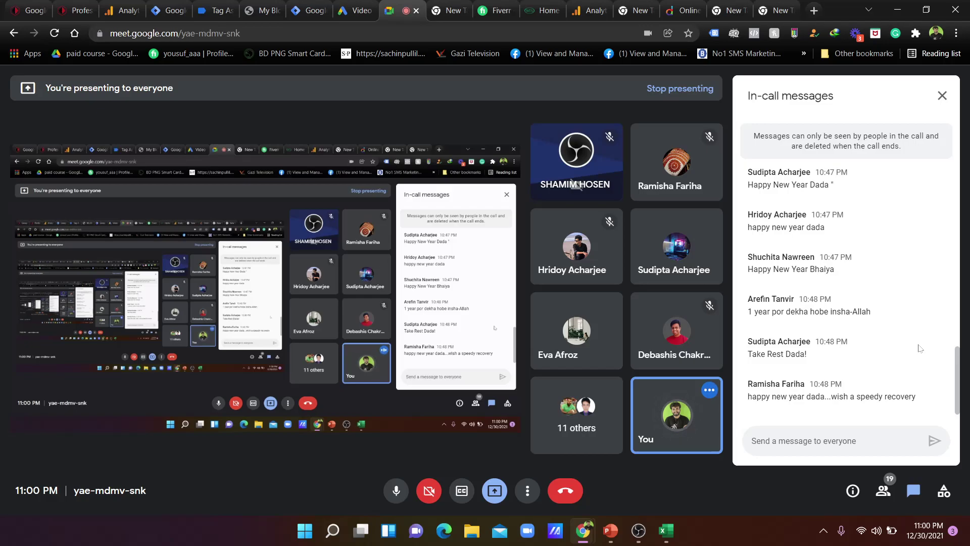
Check the running recording in OBS and return to the Google Meet call
left_click(647, 537)
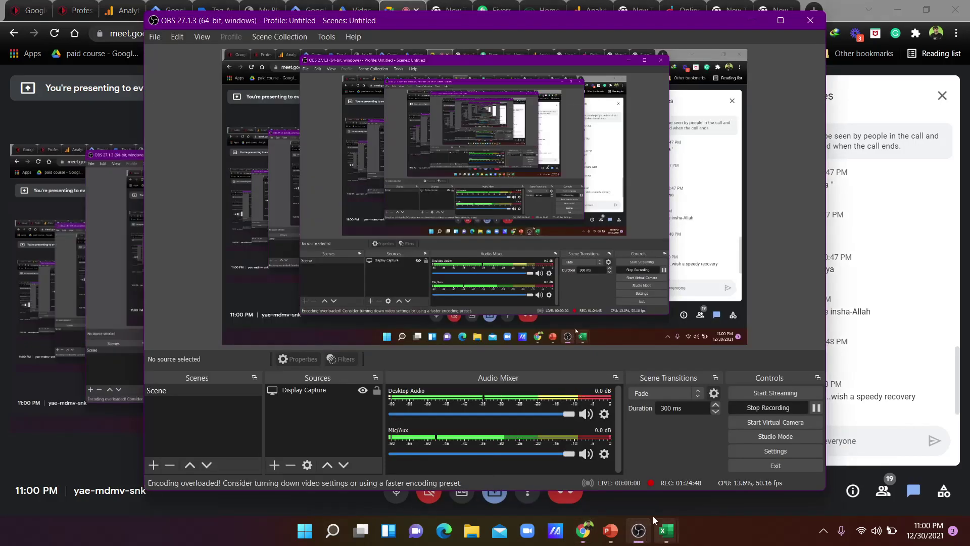
left_click(647, 529)
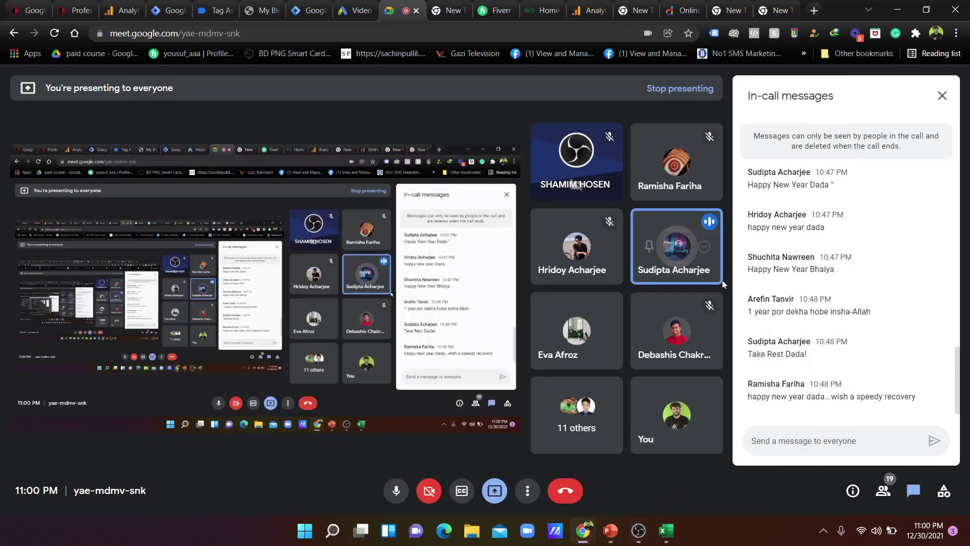
left_click(824, 444)
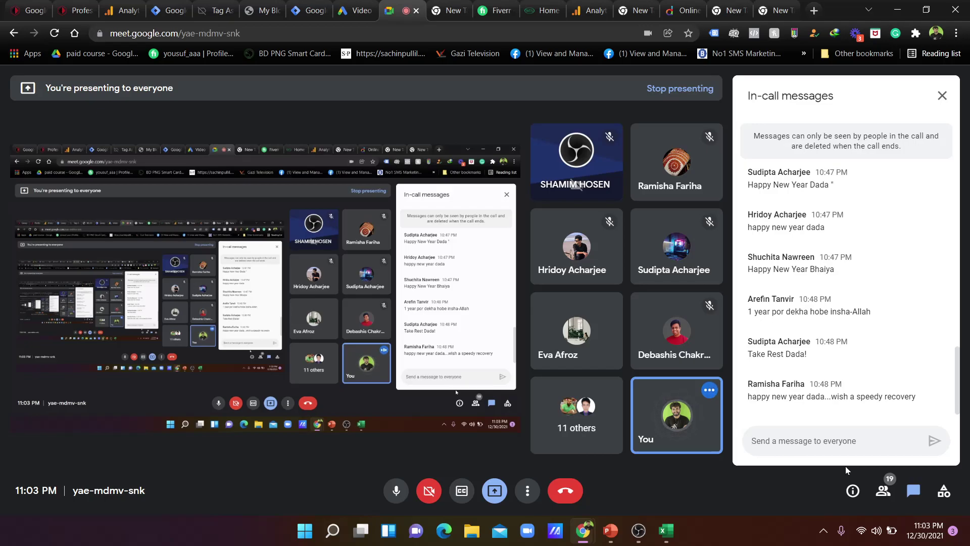
mouse_move(656, 396)
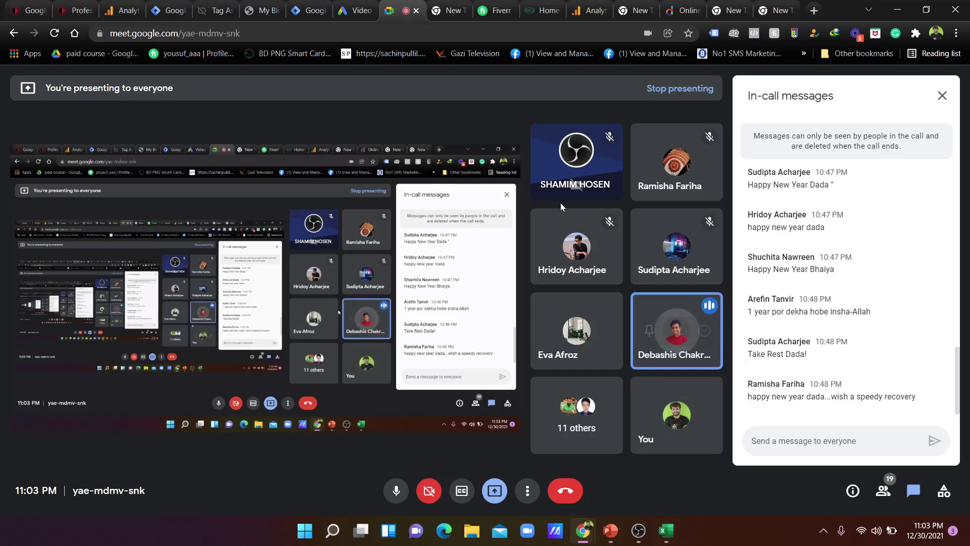